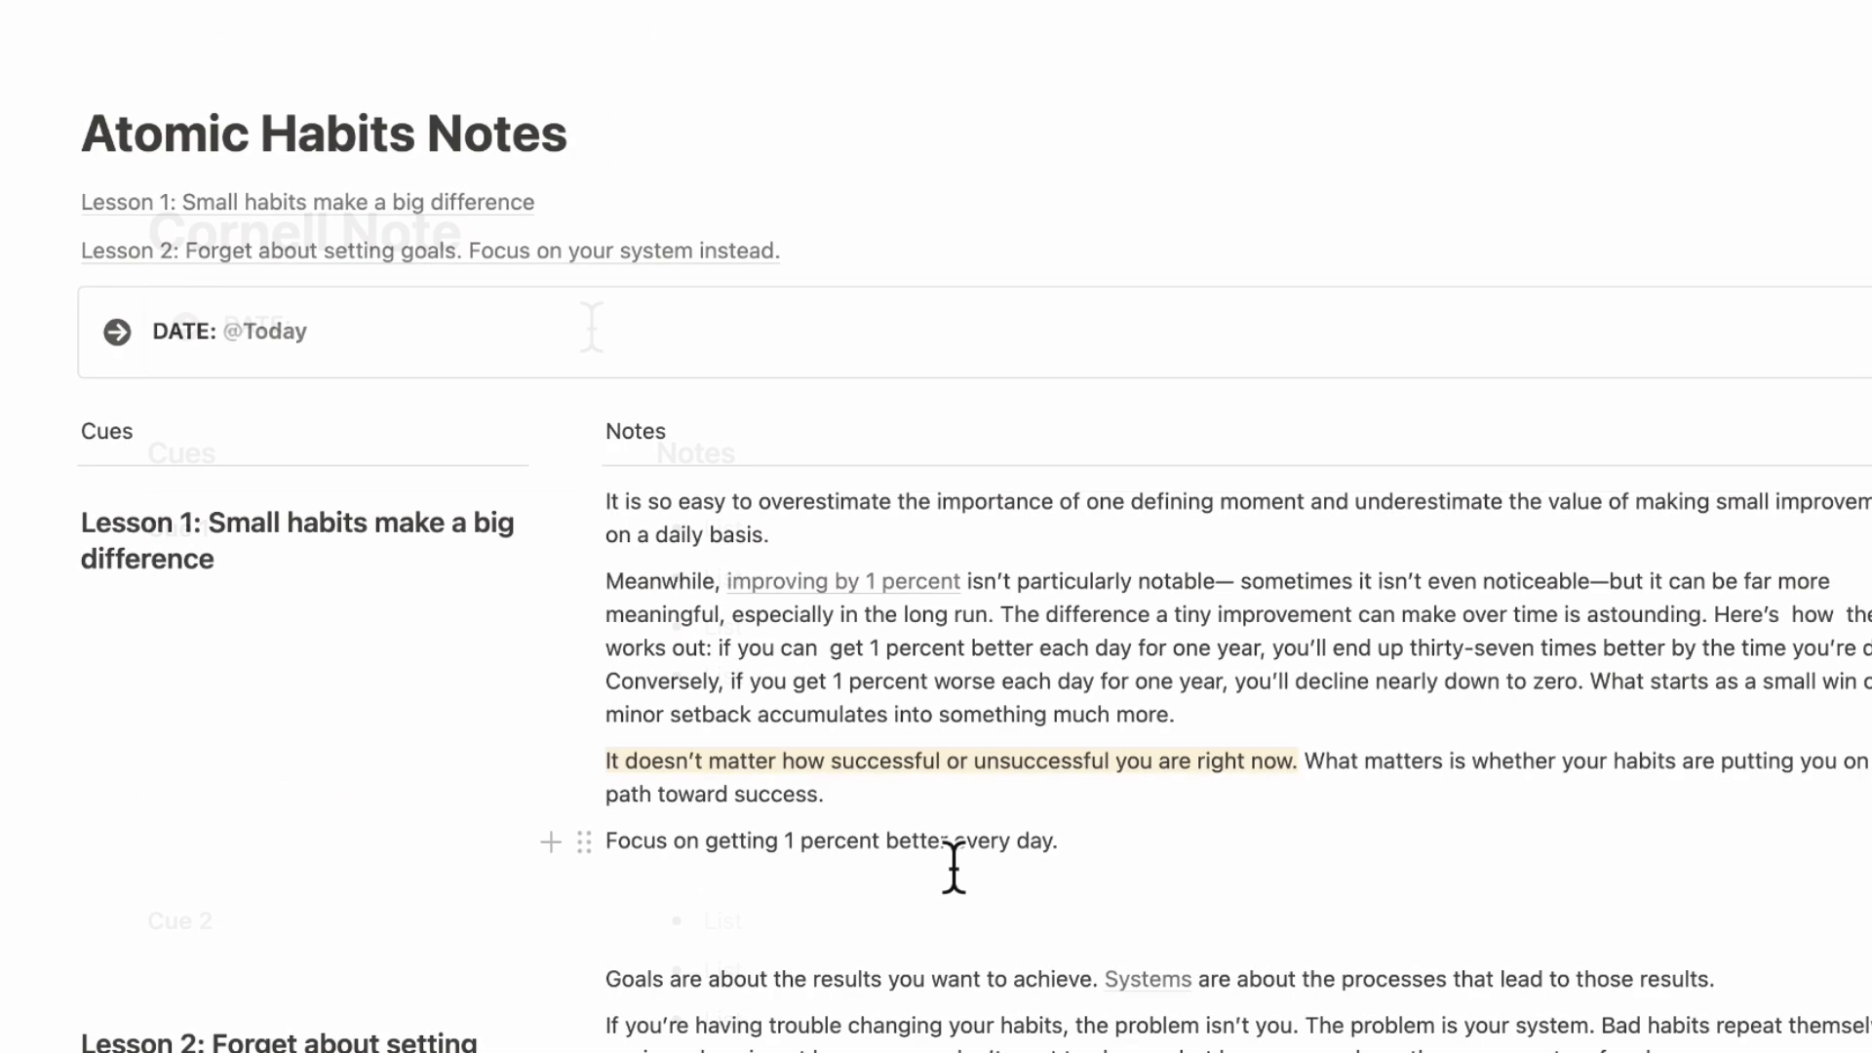
Attach the comment "Remember this for later" to the line "Focus on getting 1 percent better every day.".
{"action": "triple_click", "coordinate": [952, 858]}
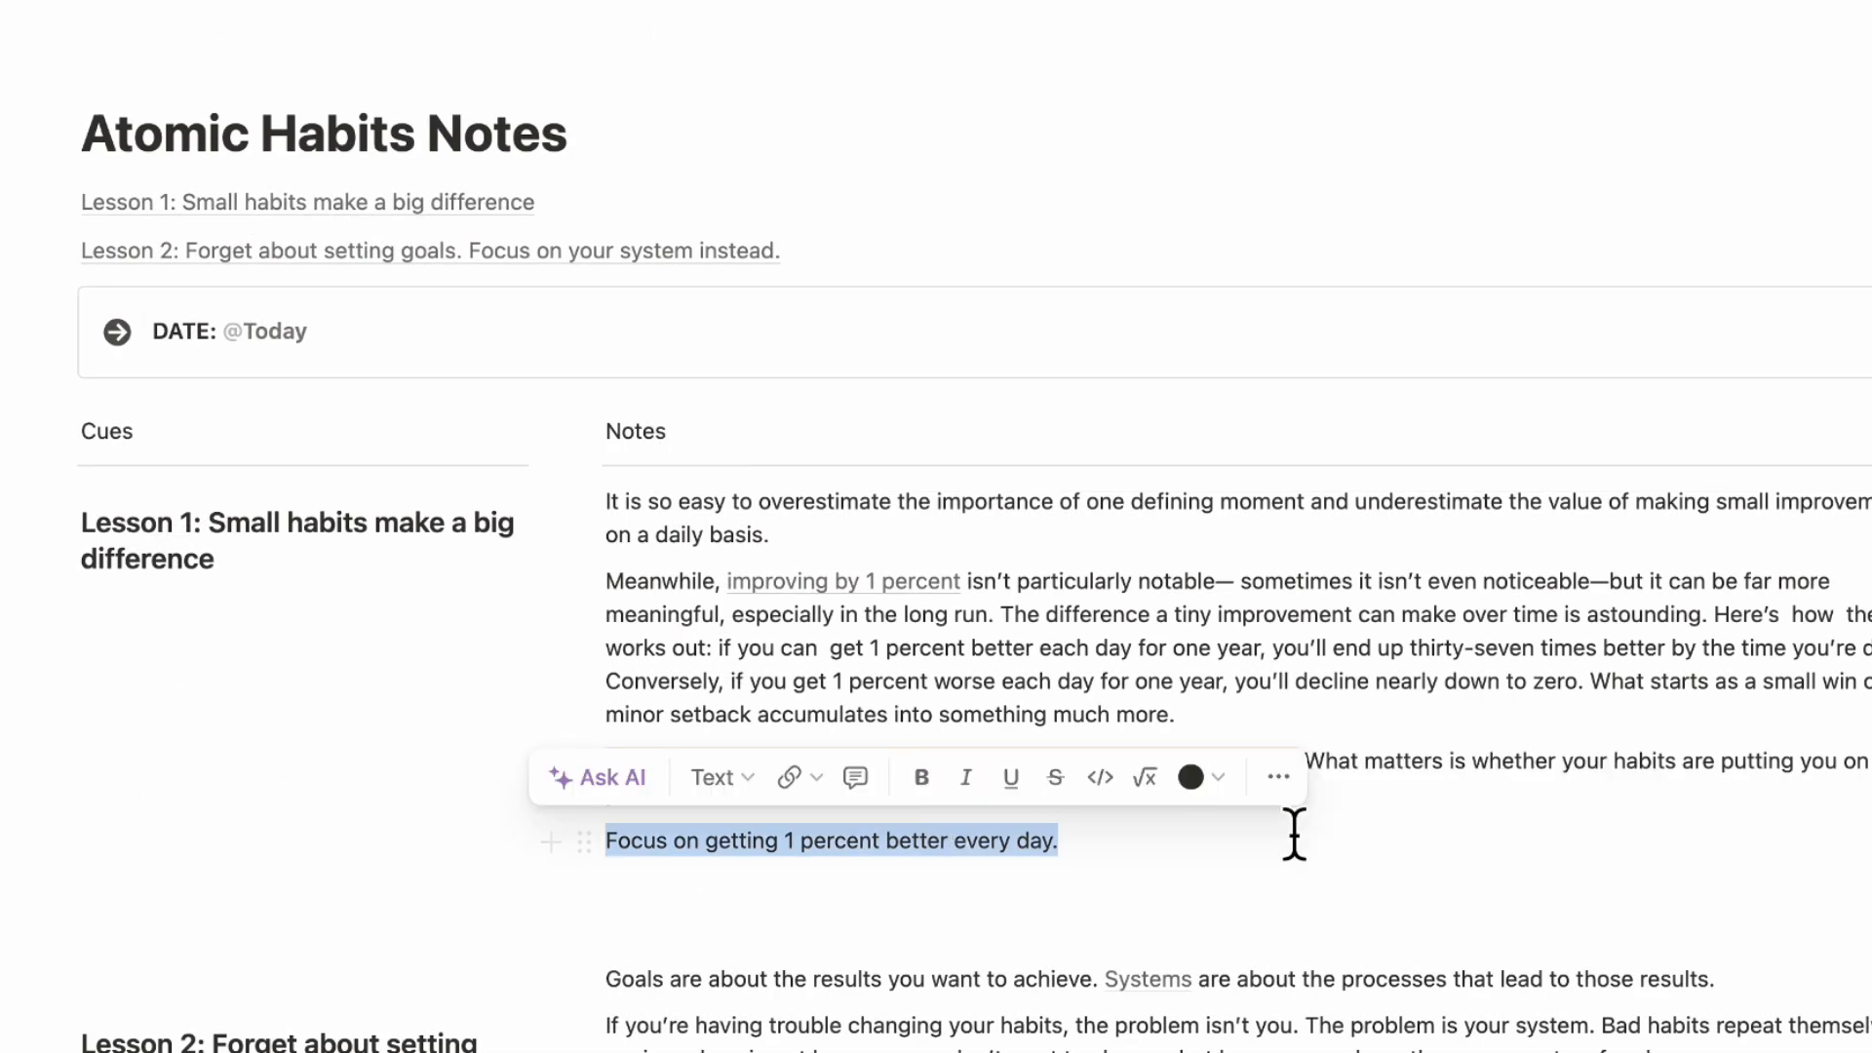
{"action": "left_click", "coordinate": [1278, 777]}
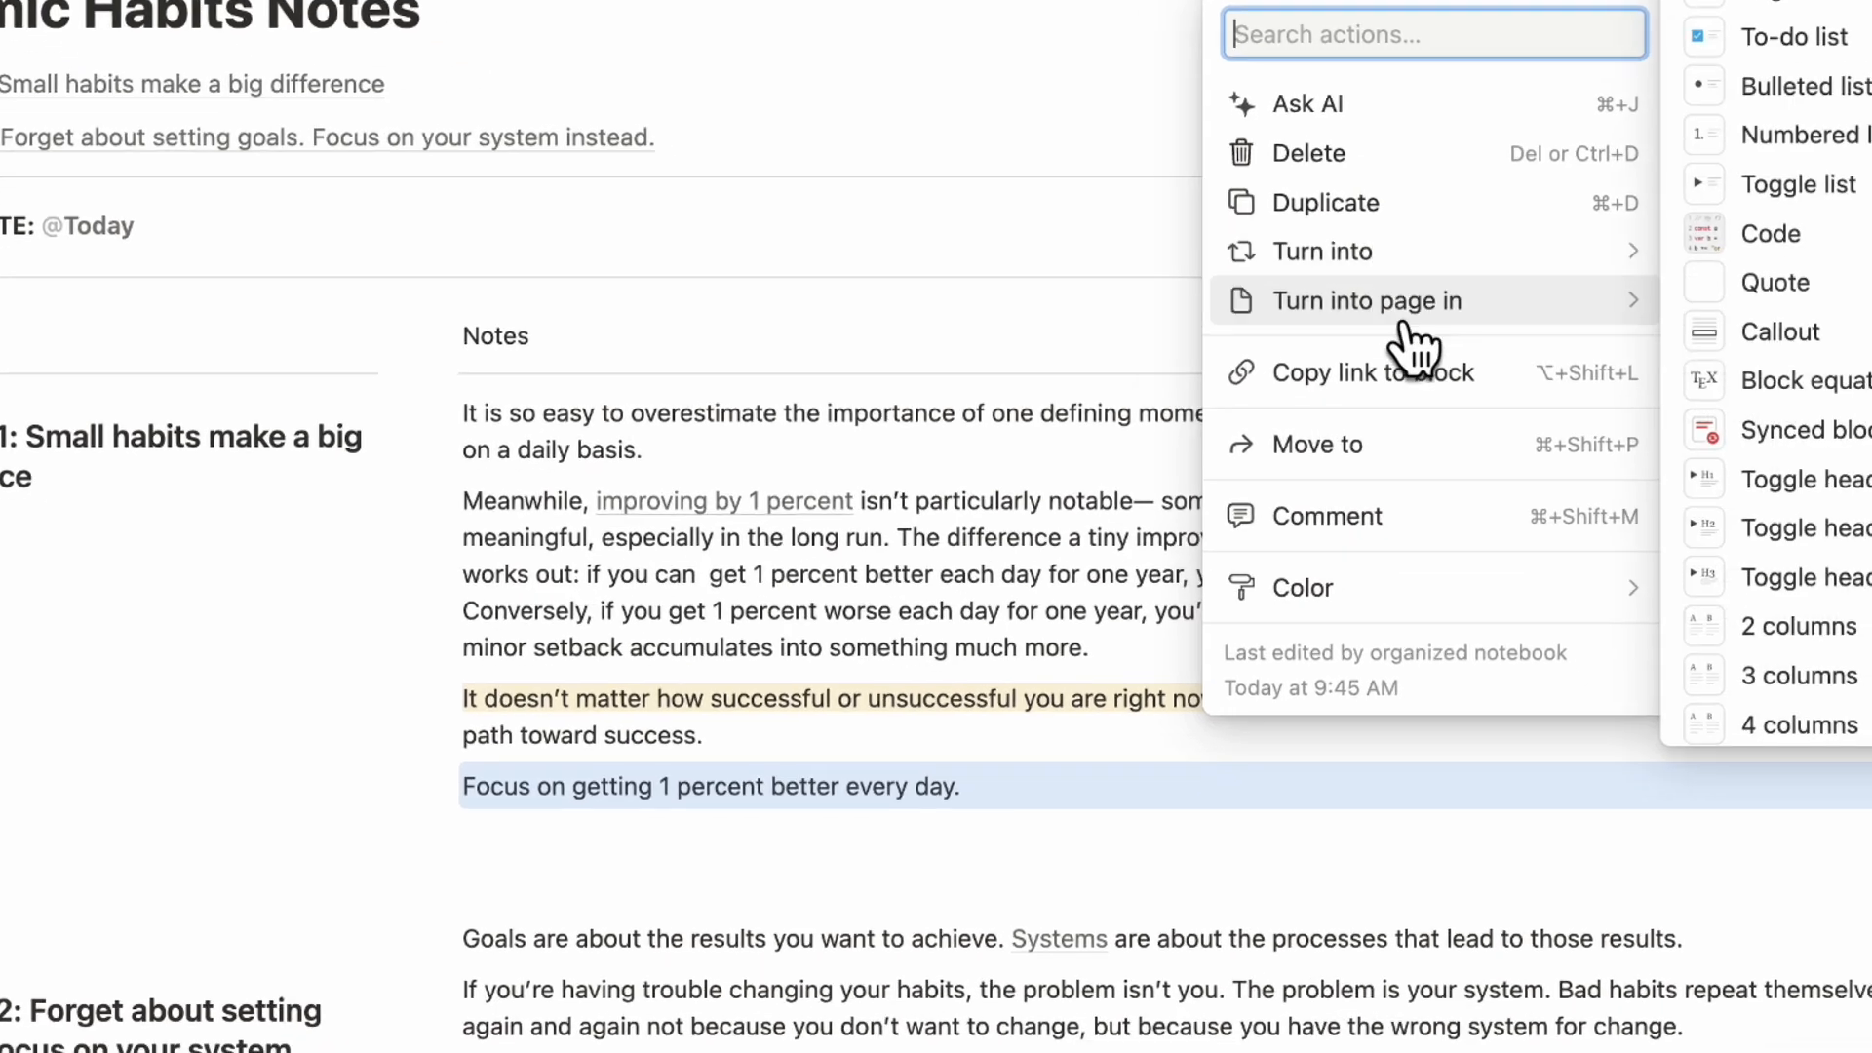
{"action": "mouse_move", "coordinate": [1463, 413]}
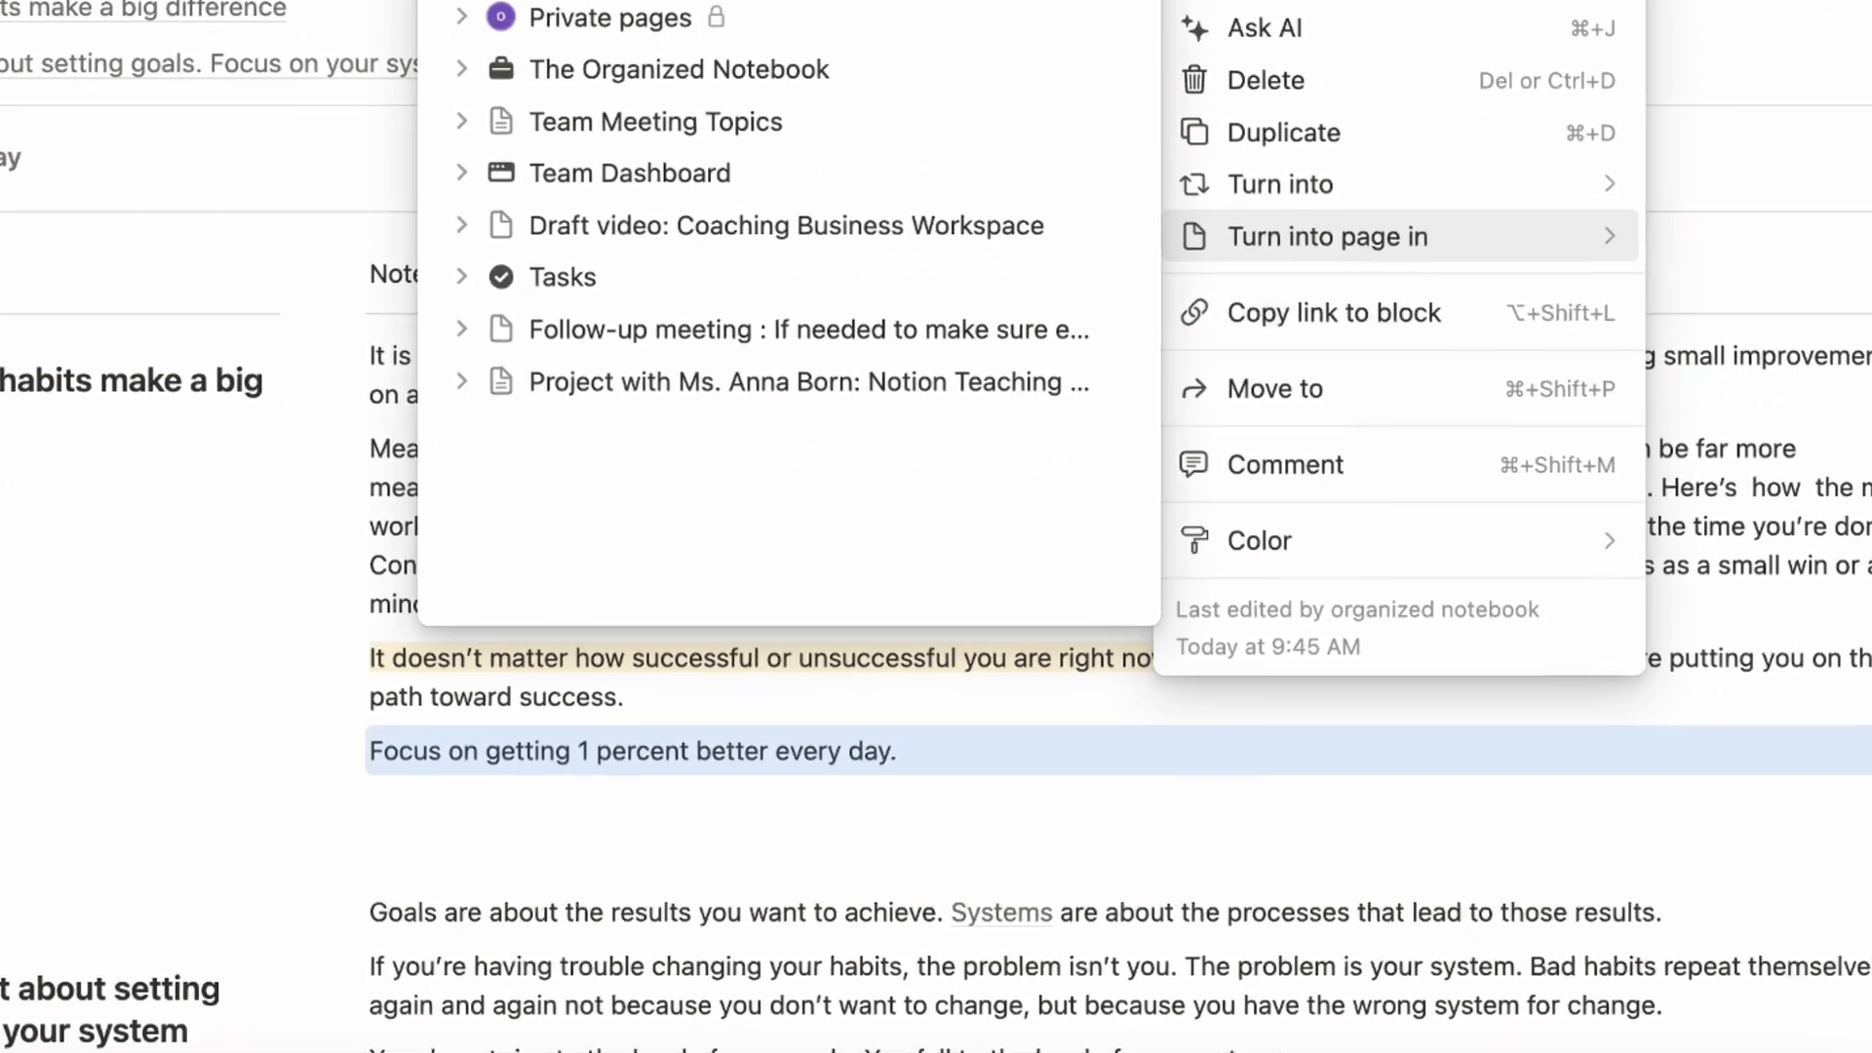
{"action": "left_click", "coordinate": [1350, 466]}
{"action": "type", "text": "Re"}
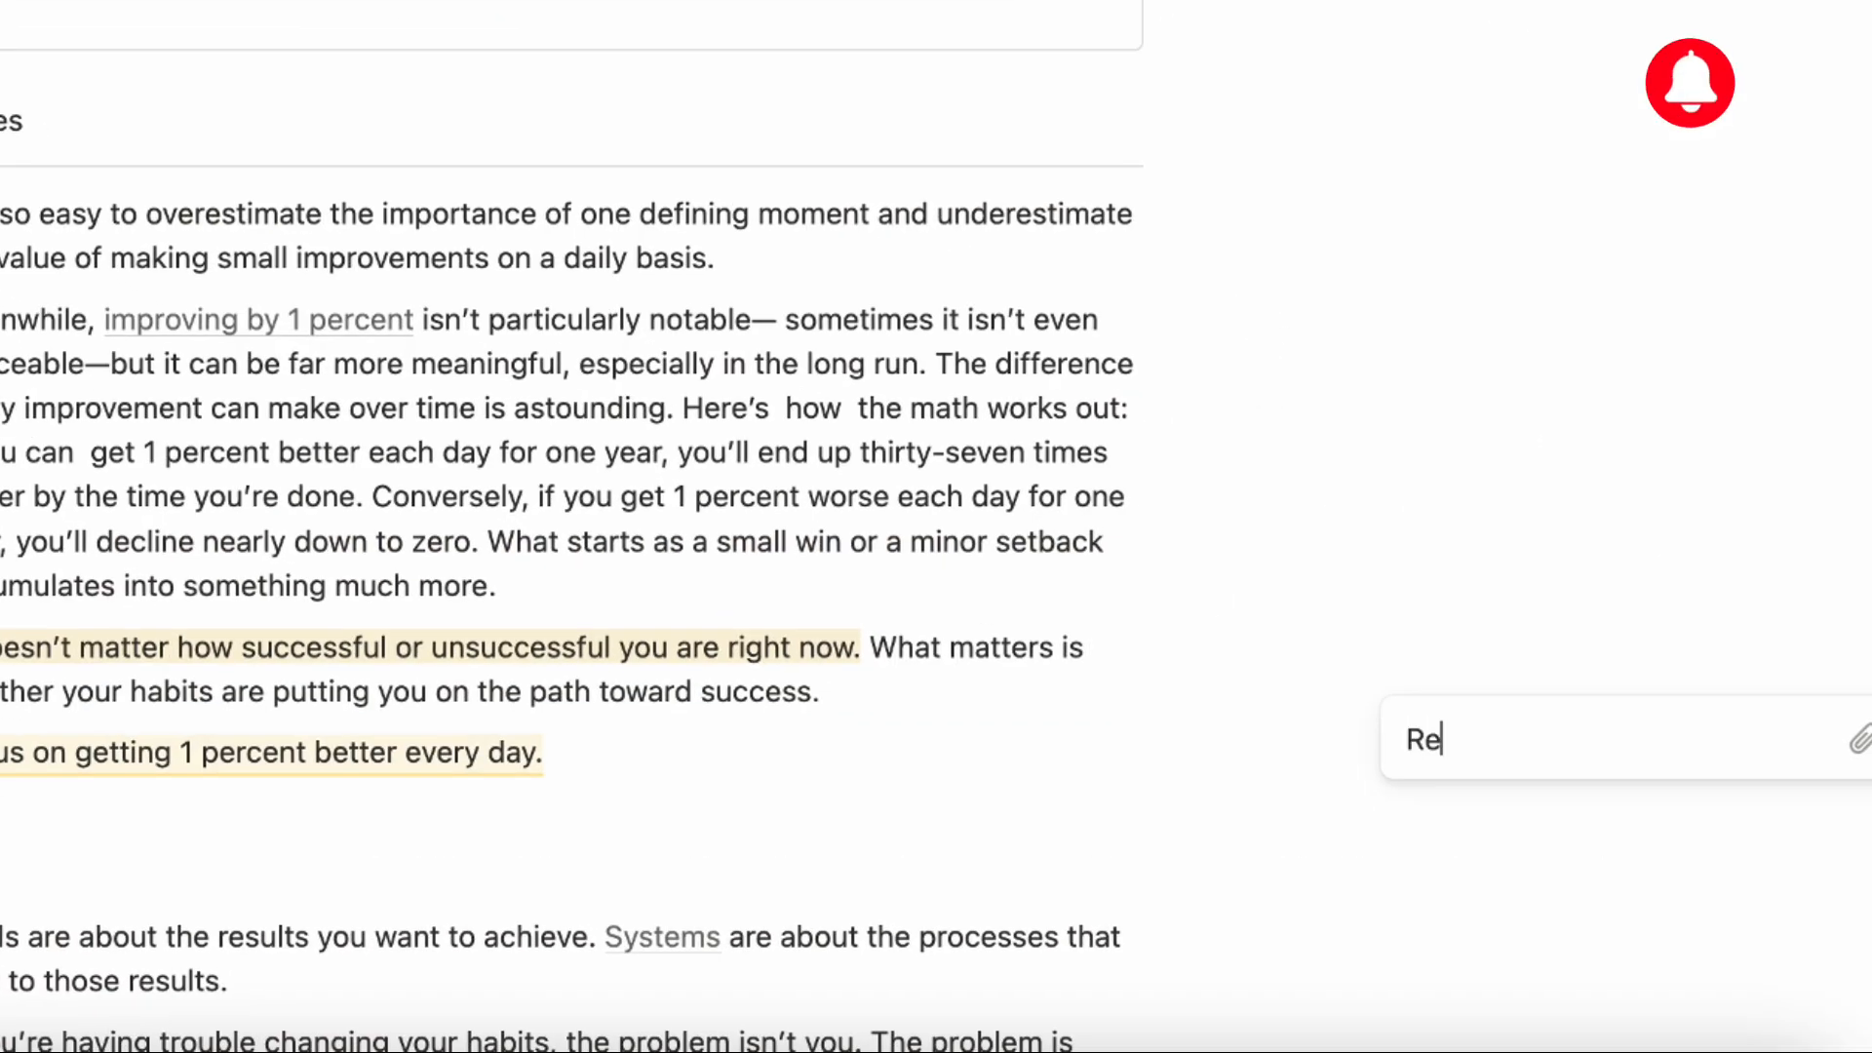
{"action": "type", "text": "member this for later"}
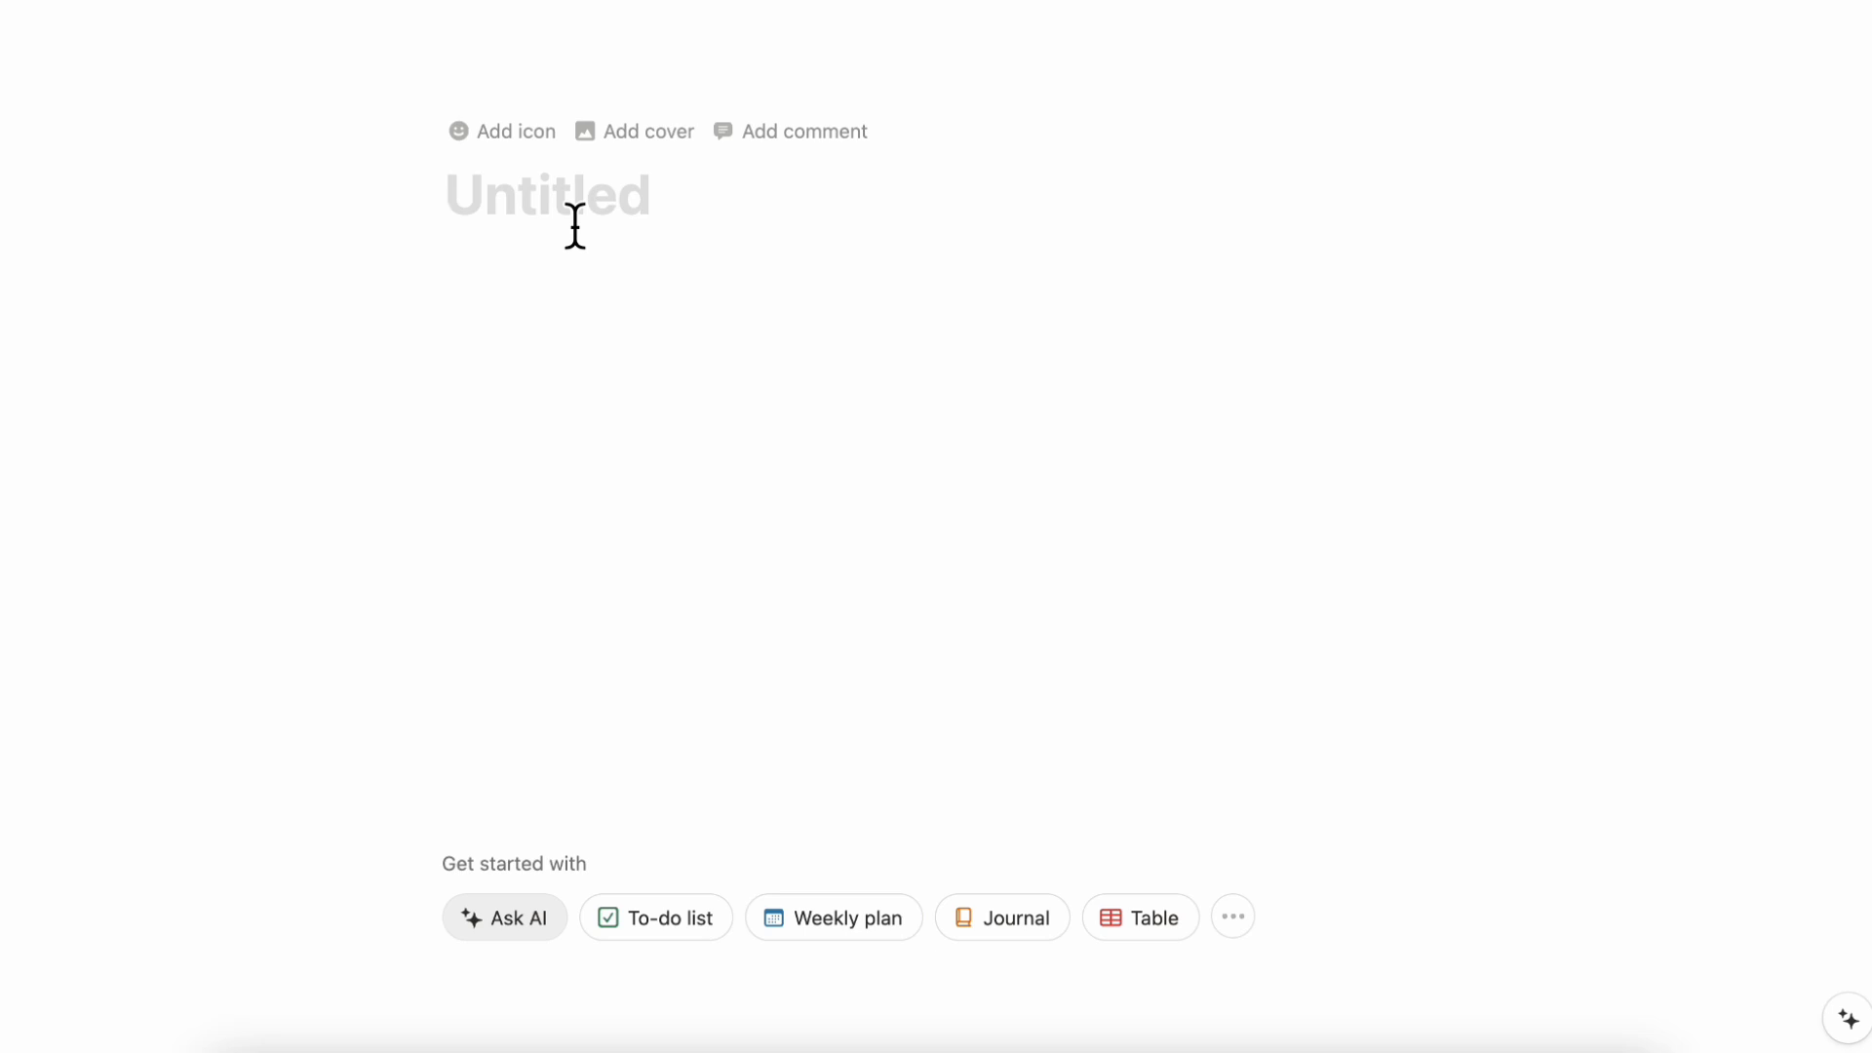
Title the blank page "Note Topic" and turn on small text and full width for it.
{"action": "type", "text": "Note Topic"}
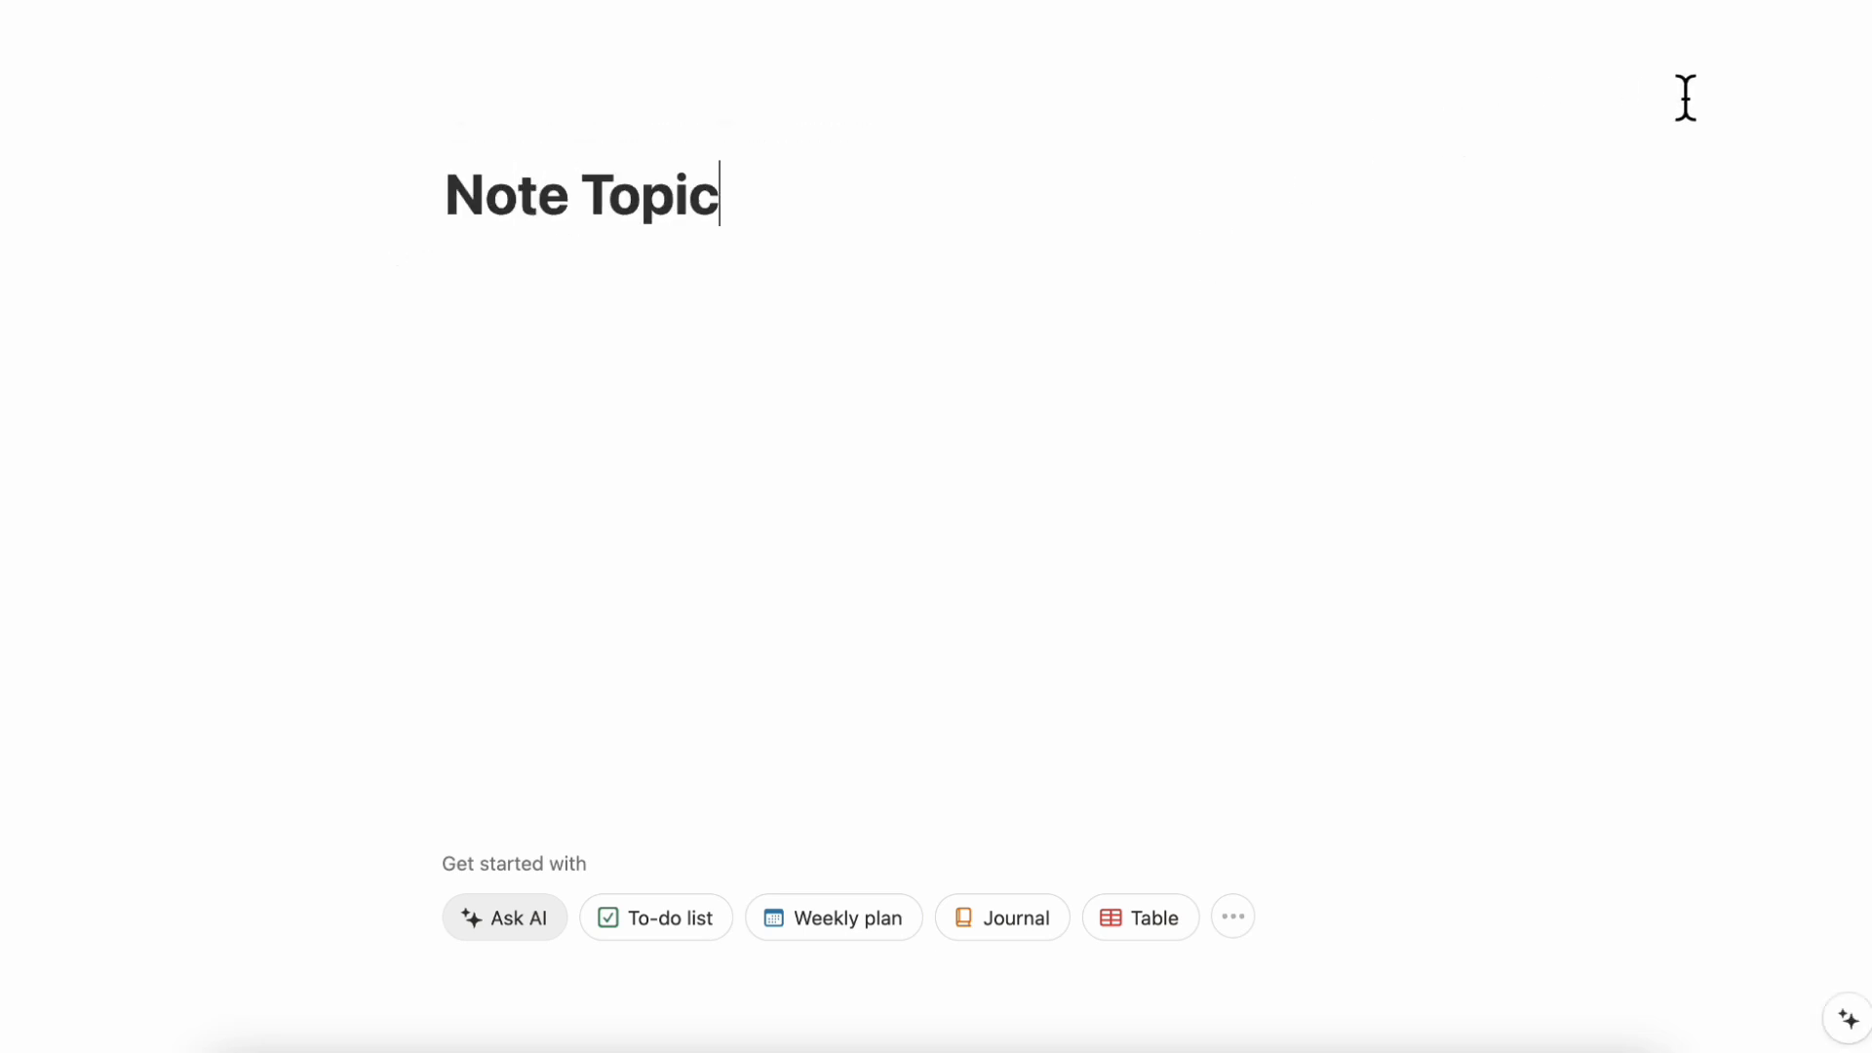
{"action": "left_click", "coordinate": [1858, 5]}
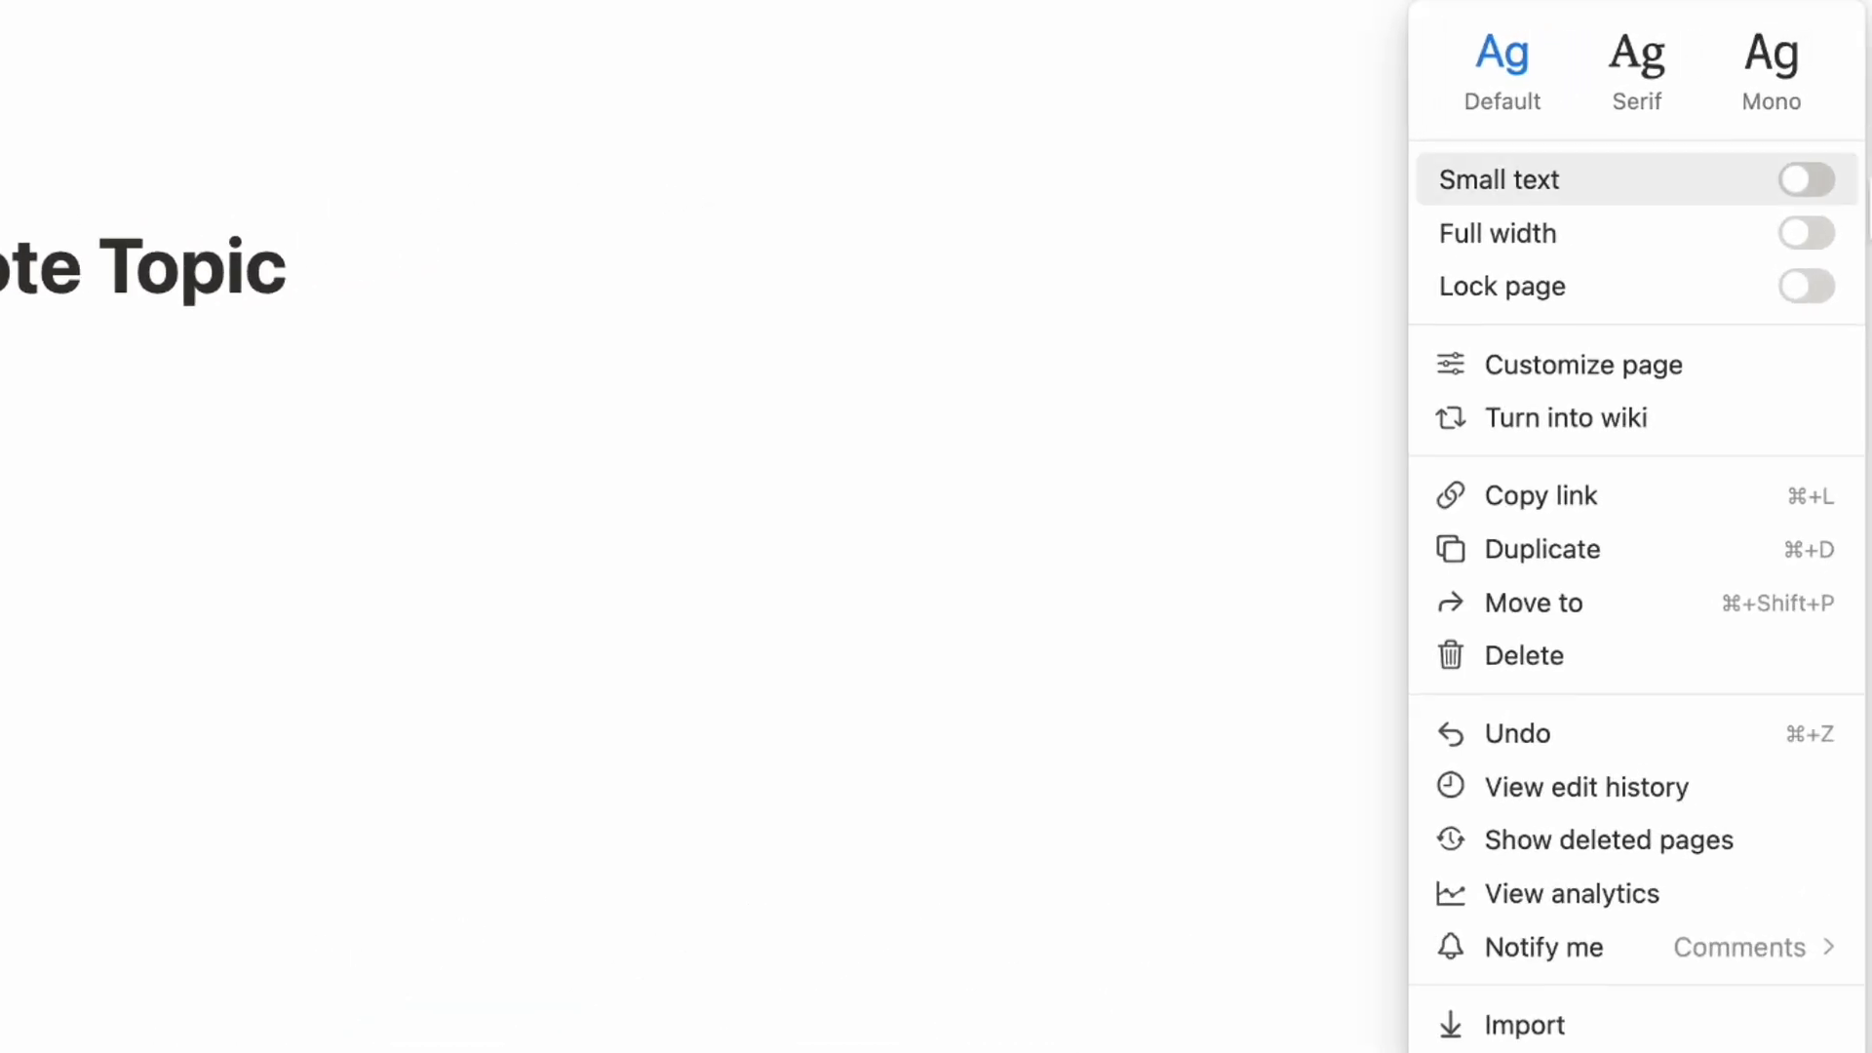
{"action": "left_click", "coordinate": [1804, 181]}
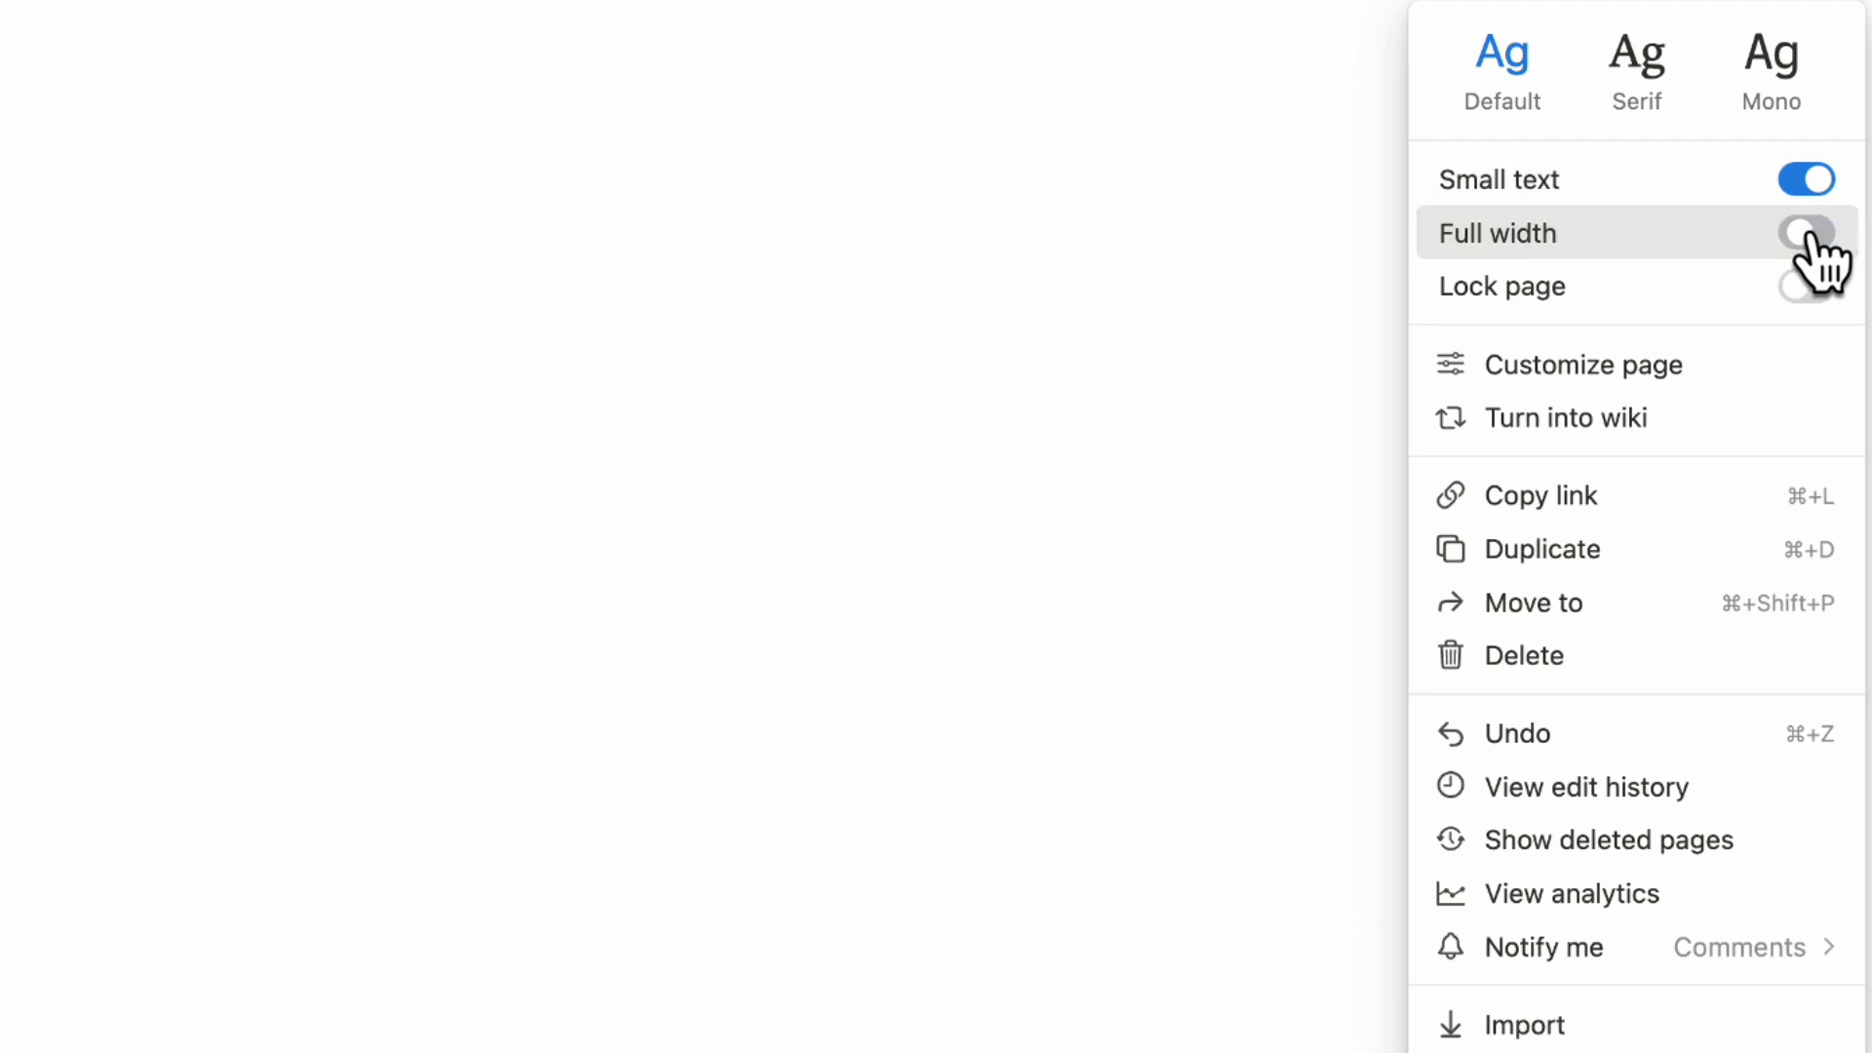
{"action": "left_click", "coordinate": [1804, 233]}
{"action": "left_click", "coordinate": [911, 312]}
Insert a callout block below the page title and write "DATE" in bold inside it.
{"action": "left_click", "coordinate": [432, 222]}
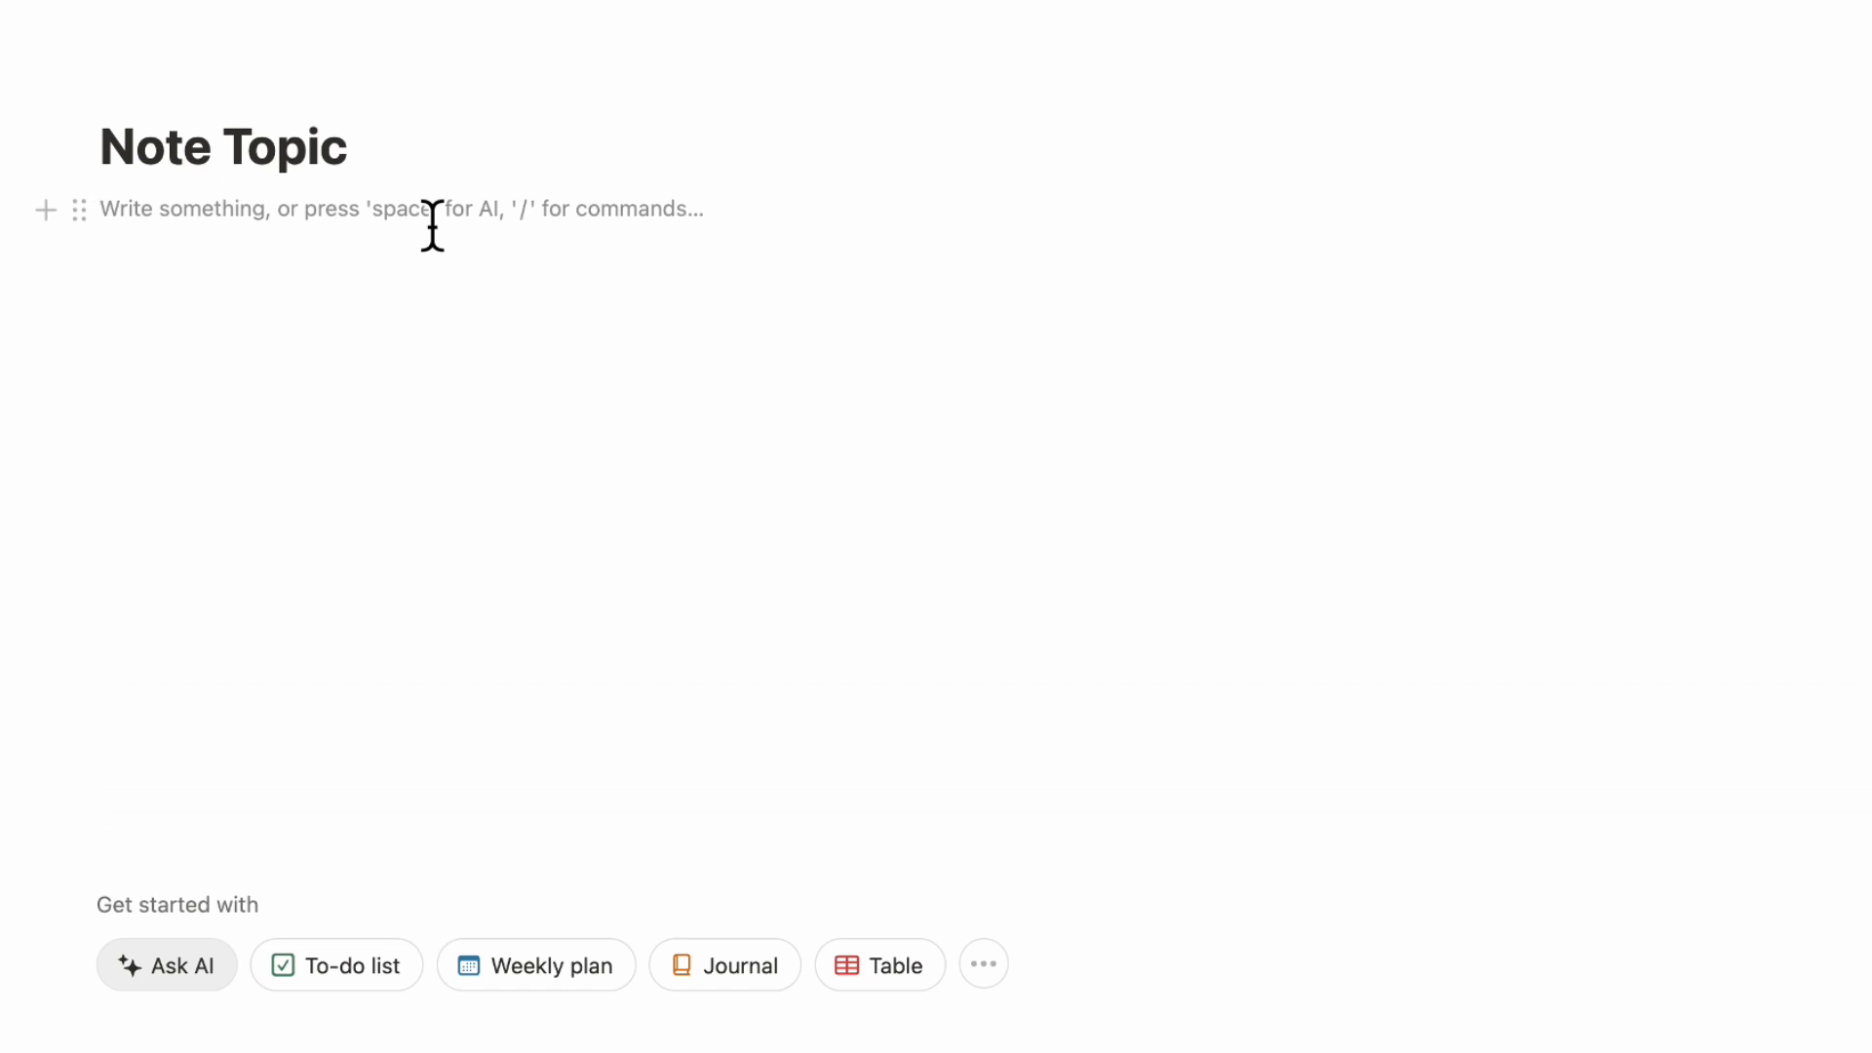
{"action": "type", "text": "/call"}
{"action": "key", "text": "Return"}
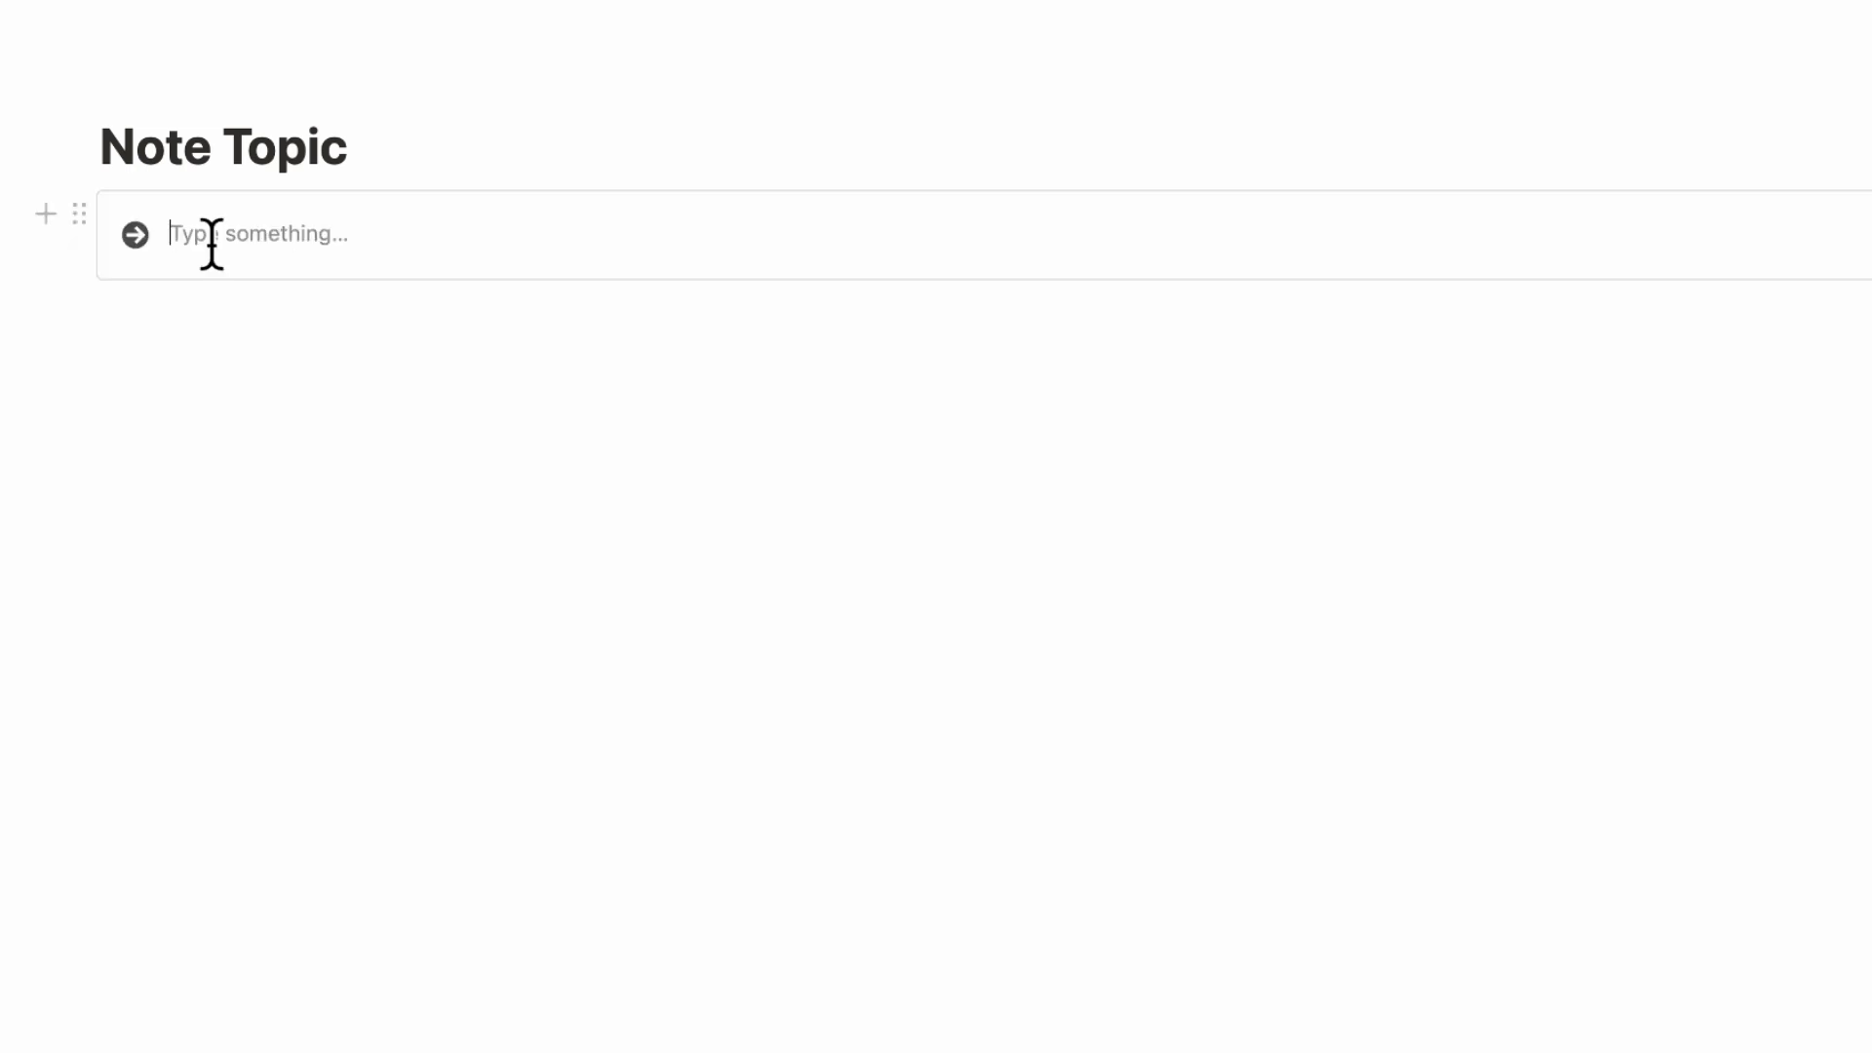
{"action": "type", "text": "DATA"}
{"action": "double_click", "coordinate": [209, 239]}
{"action": "left_click", "coordinate": [508, 172]}
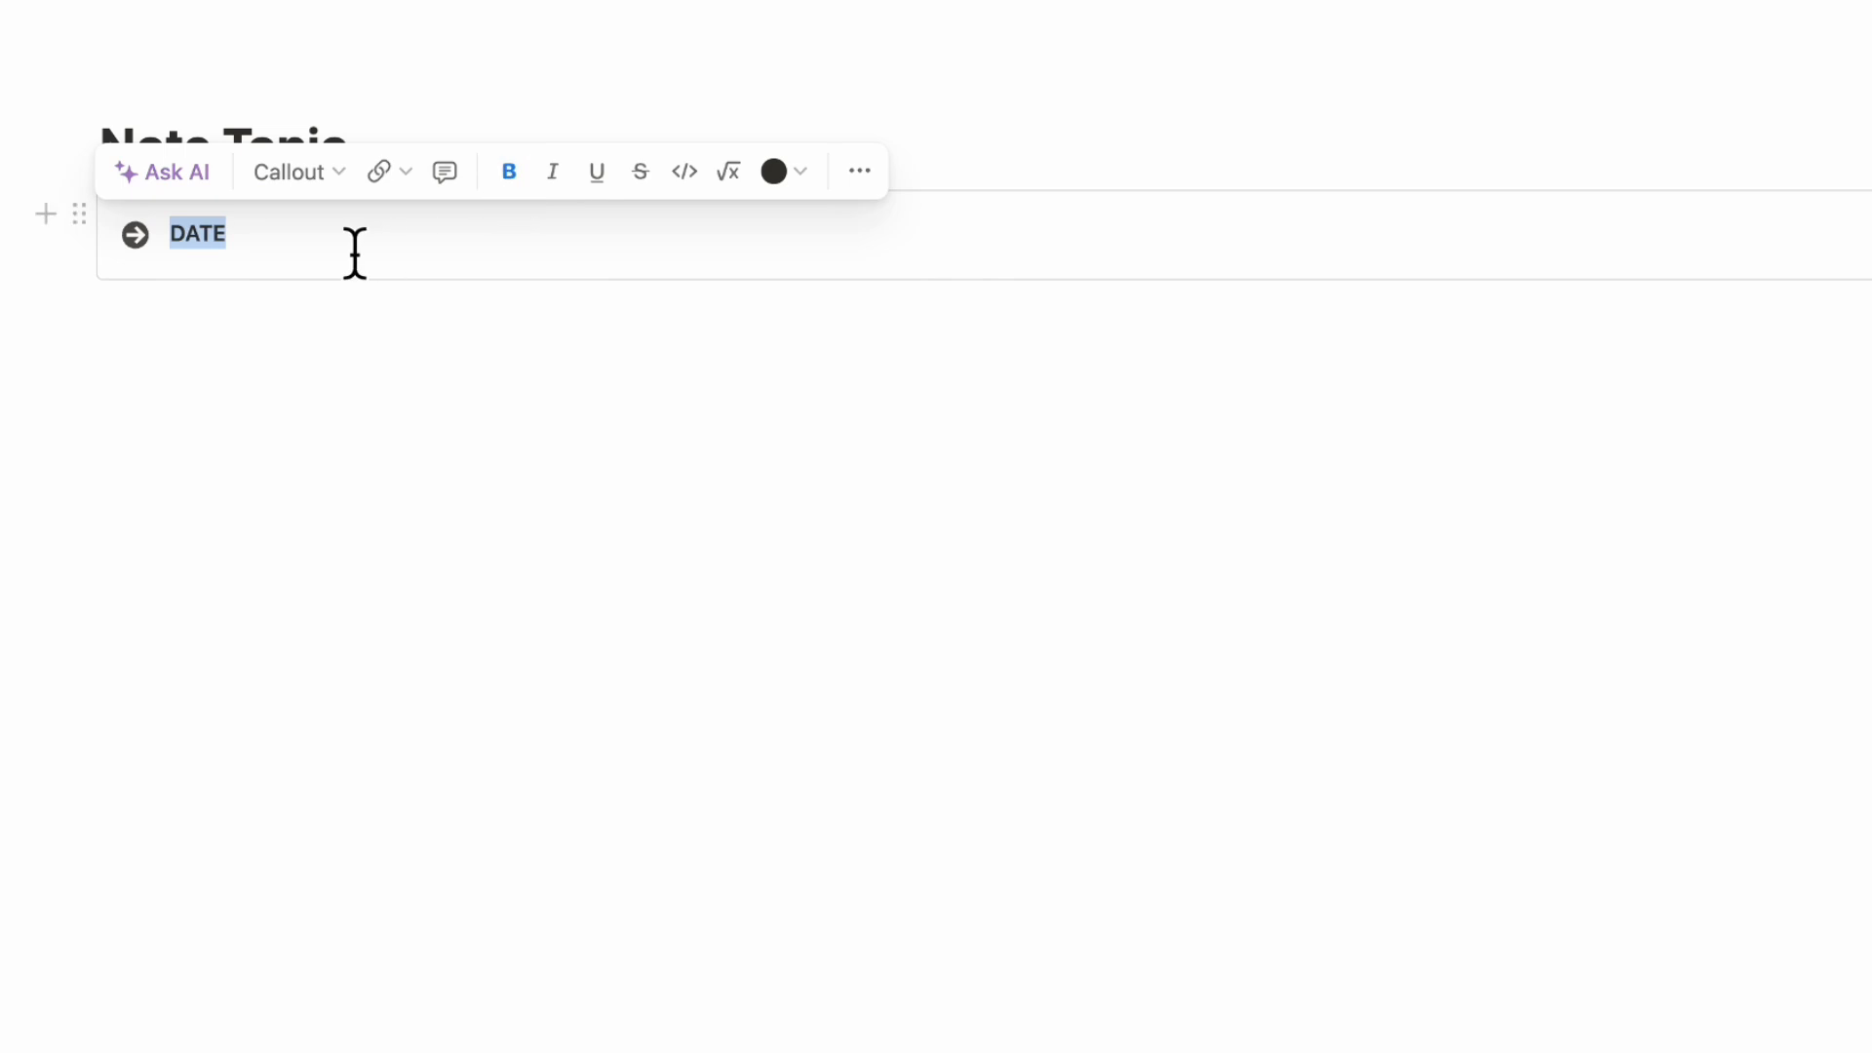
{"action": "key", "text": "Right"}
{"action": "type", "text": ":"}
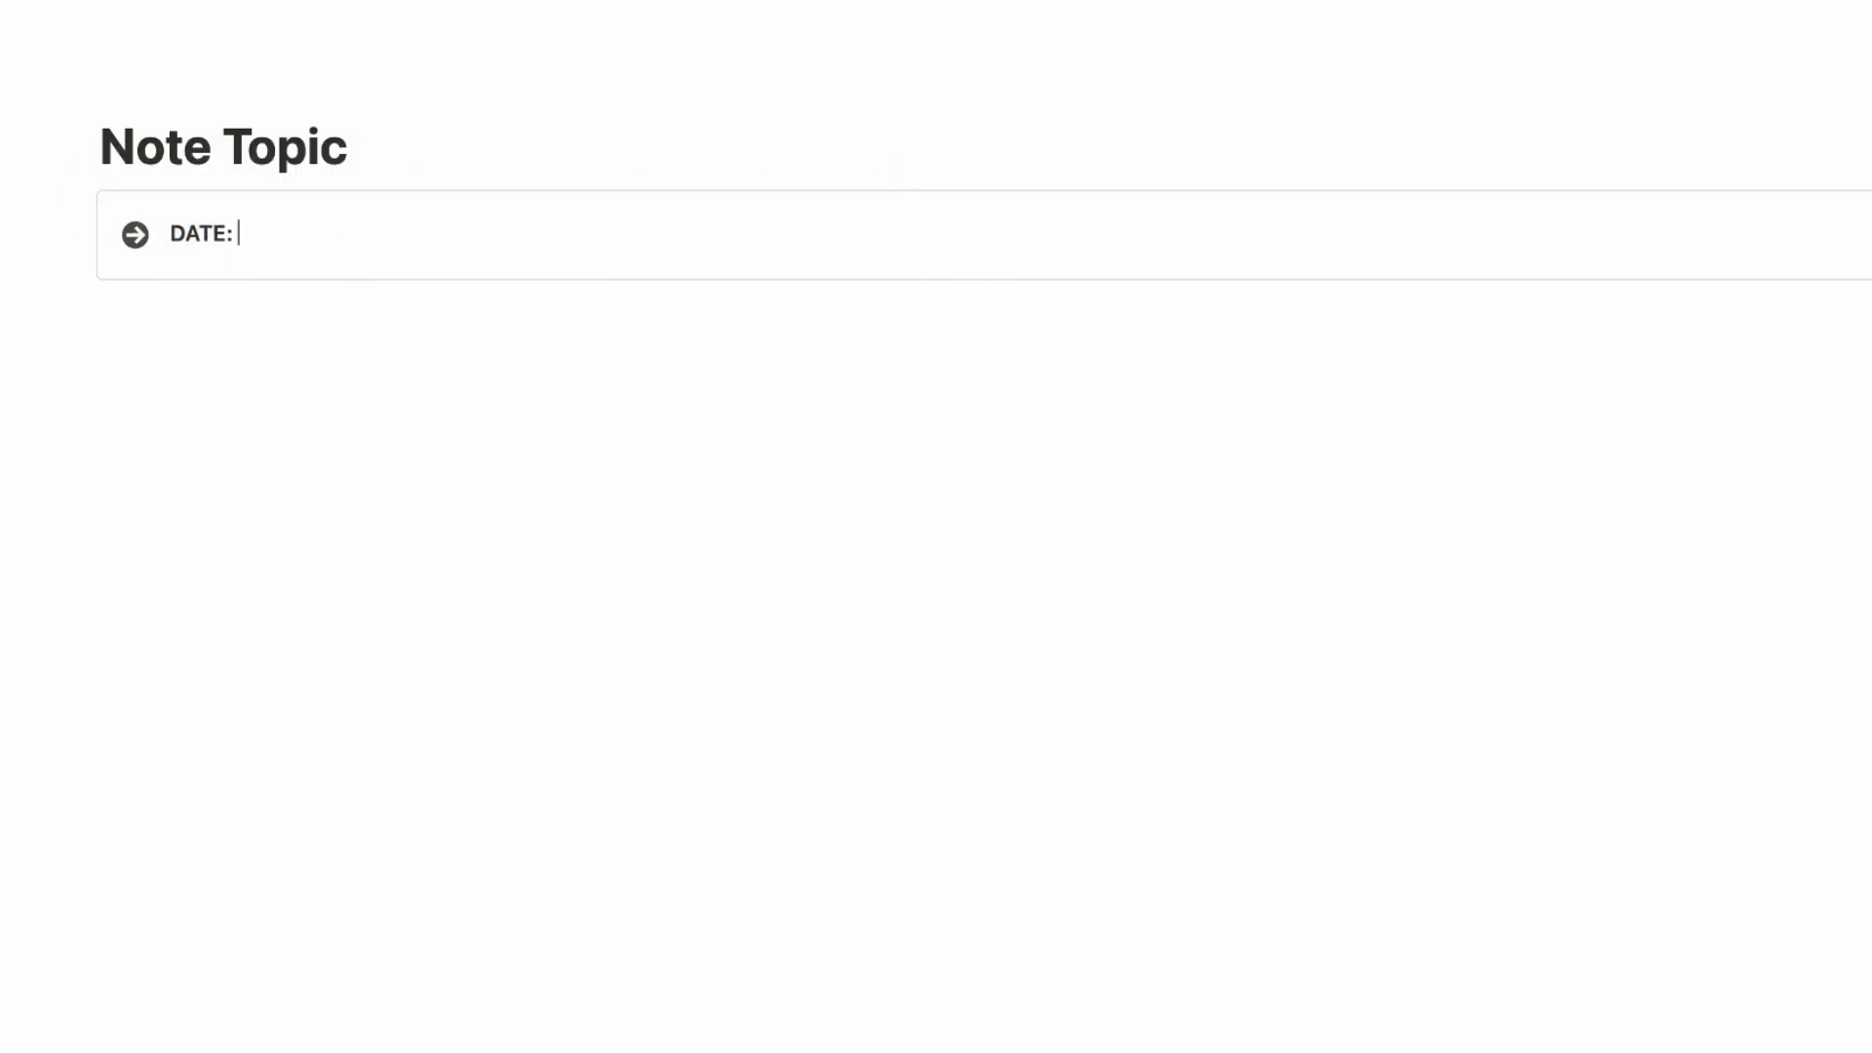
{"action": "type", "text": " @today"}
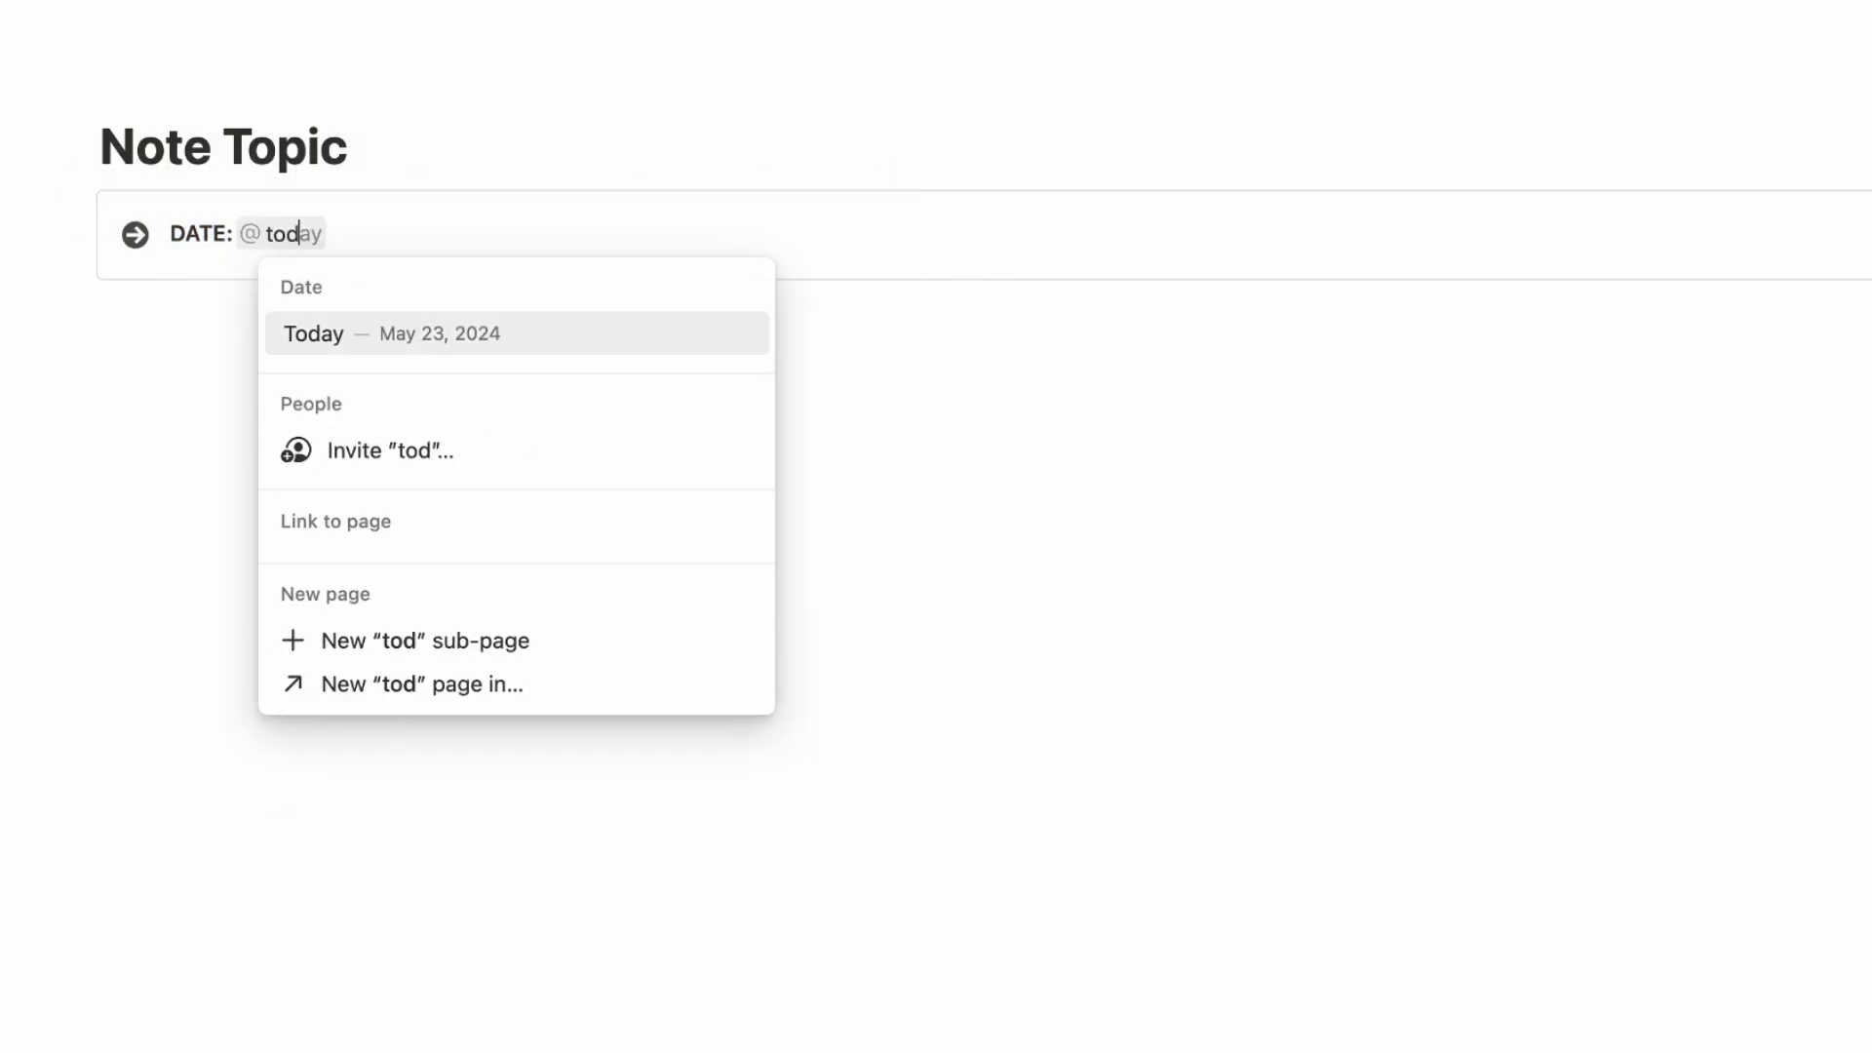
{"action": "left_click", "coordinate": [447, 331]}
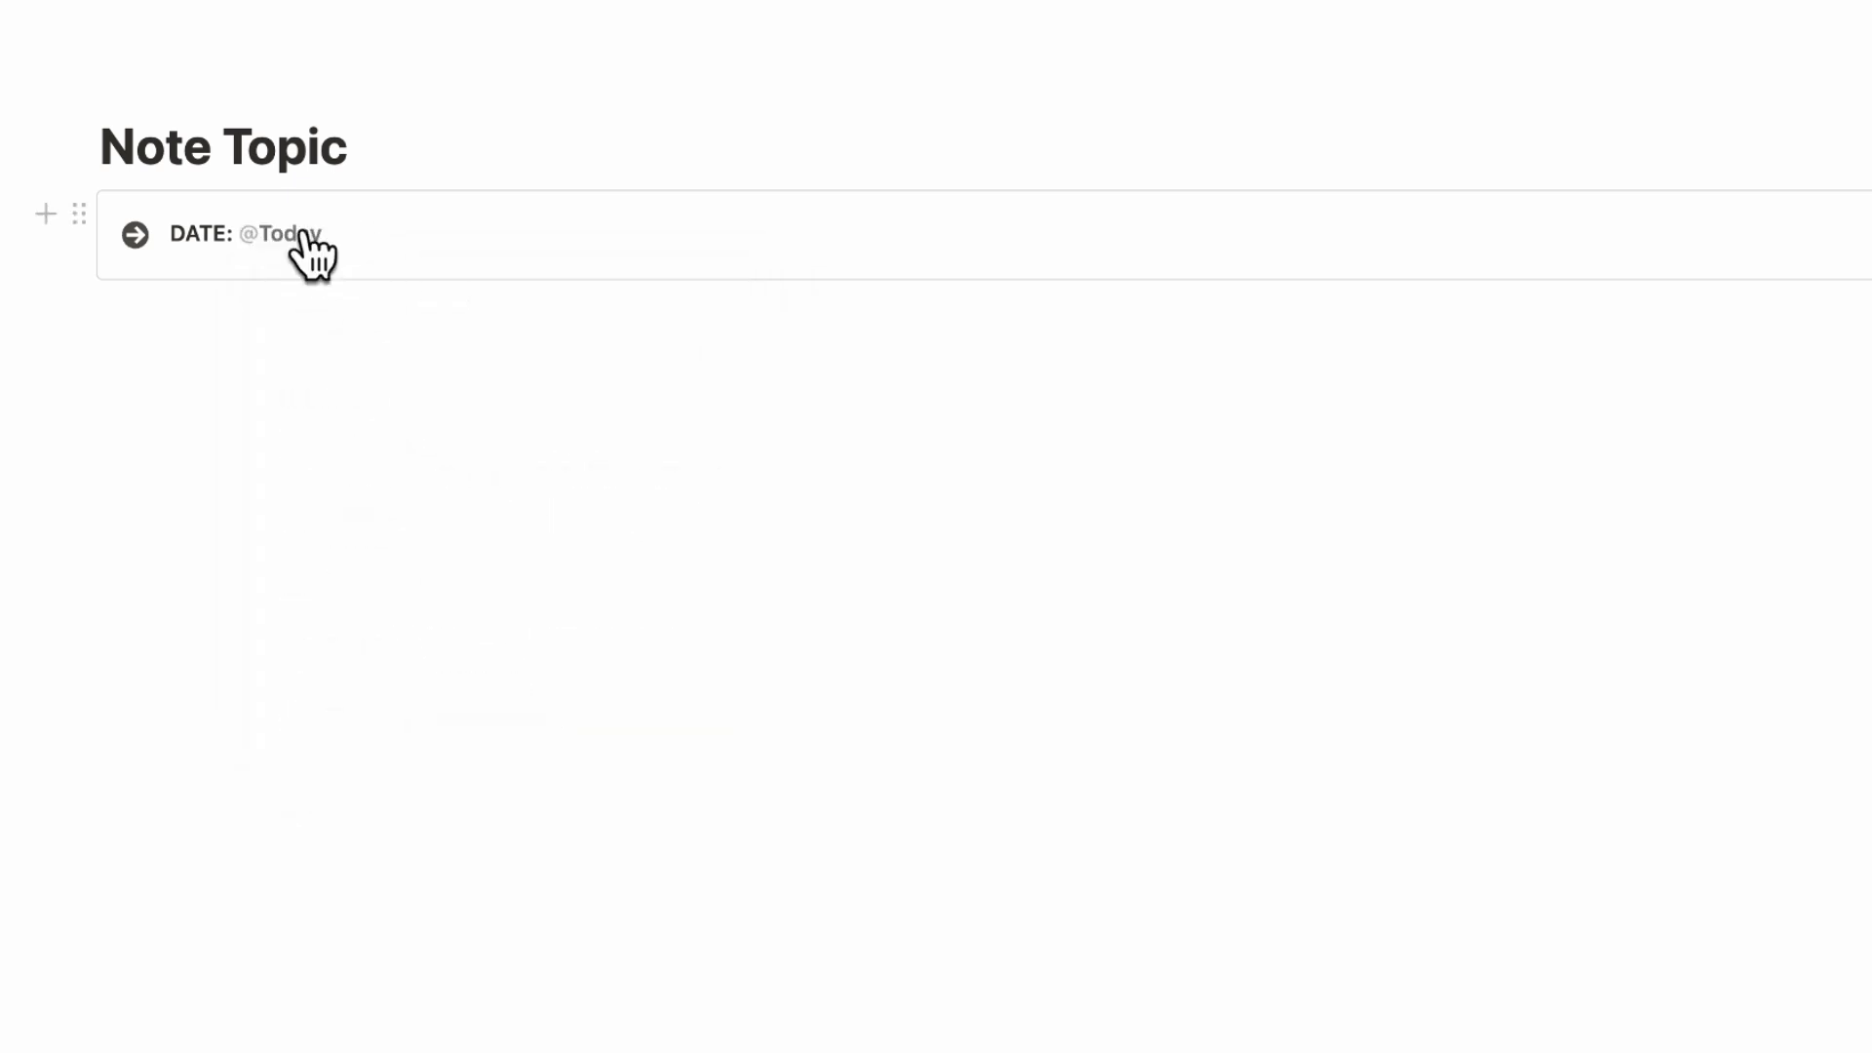
Insert a two-column layout below the callout and add a Heading 3 "Cues" with a divider under it in the first column.
{"action": "left_click", "coordinate": [282, 331]}
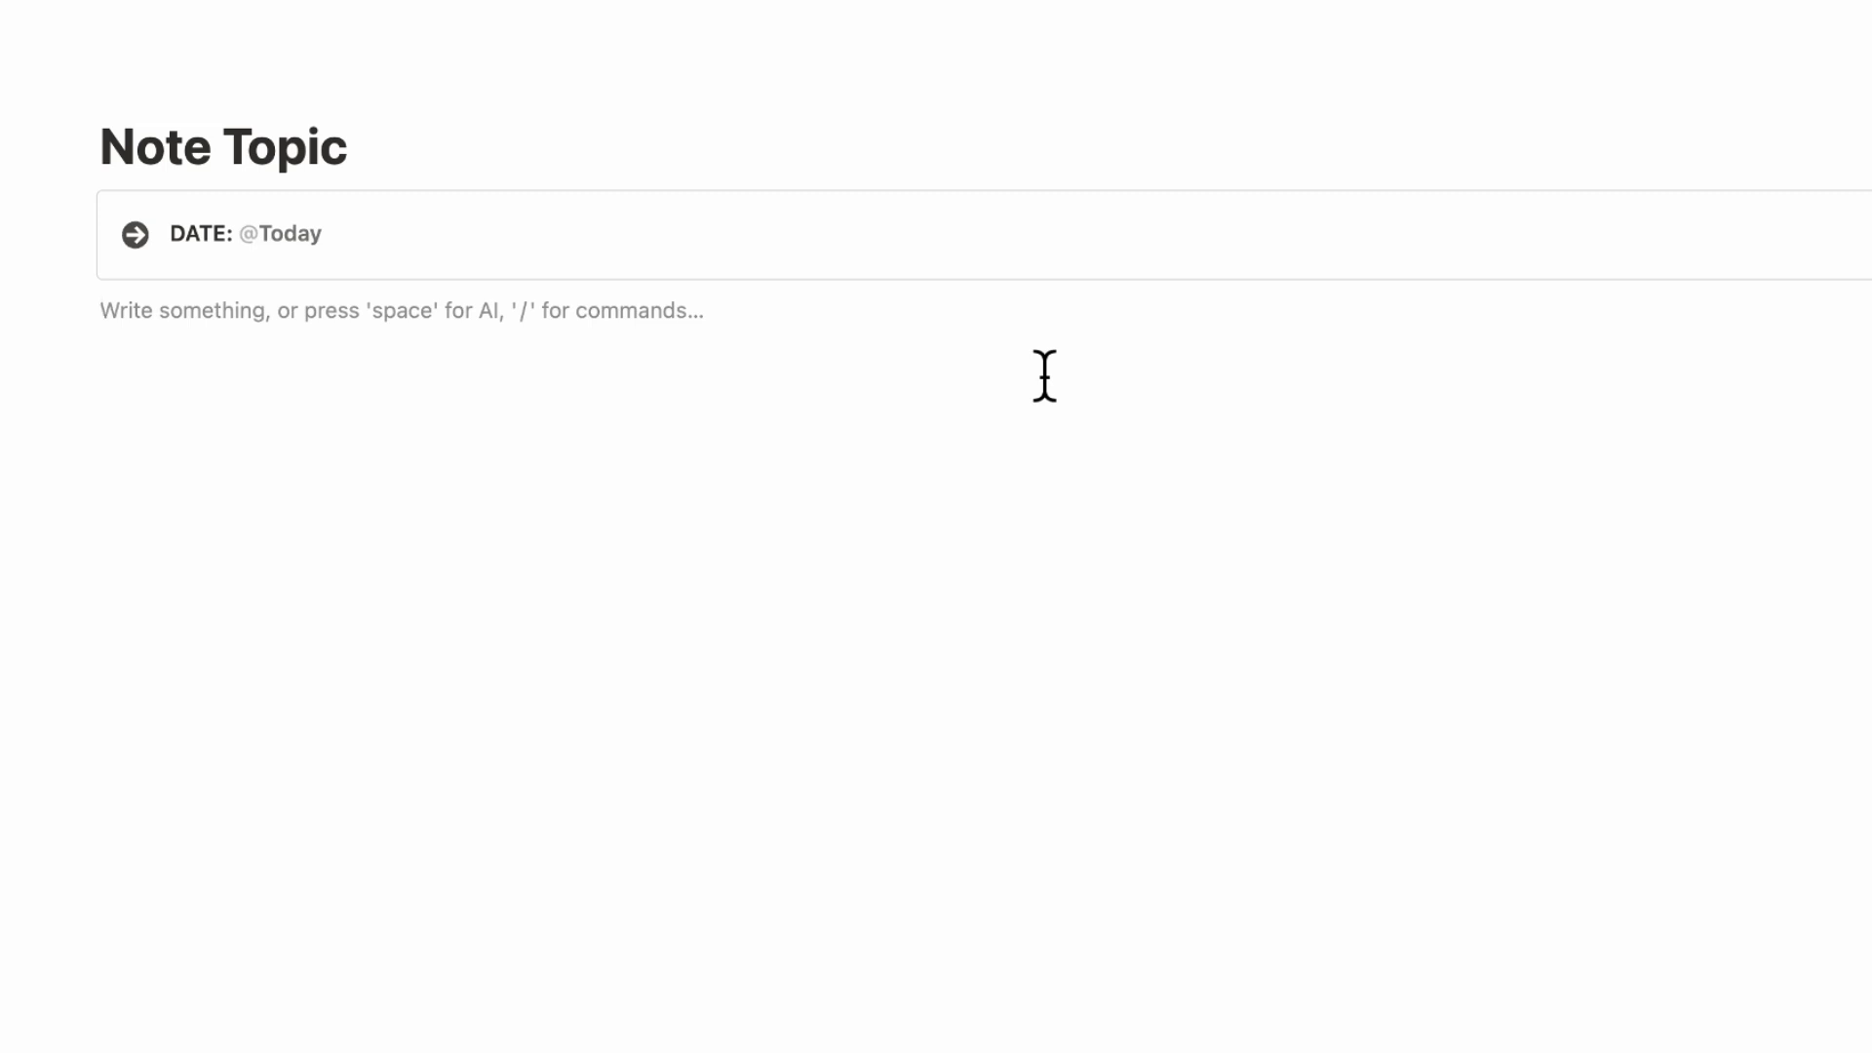
{"action": "type", "text": "/col"}
{"action": "left_click", "coordinate": [470, 447]}
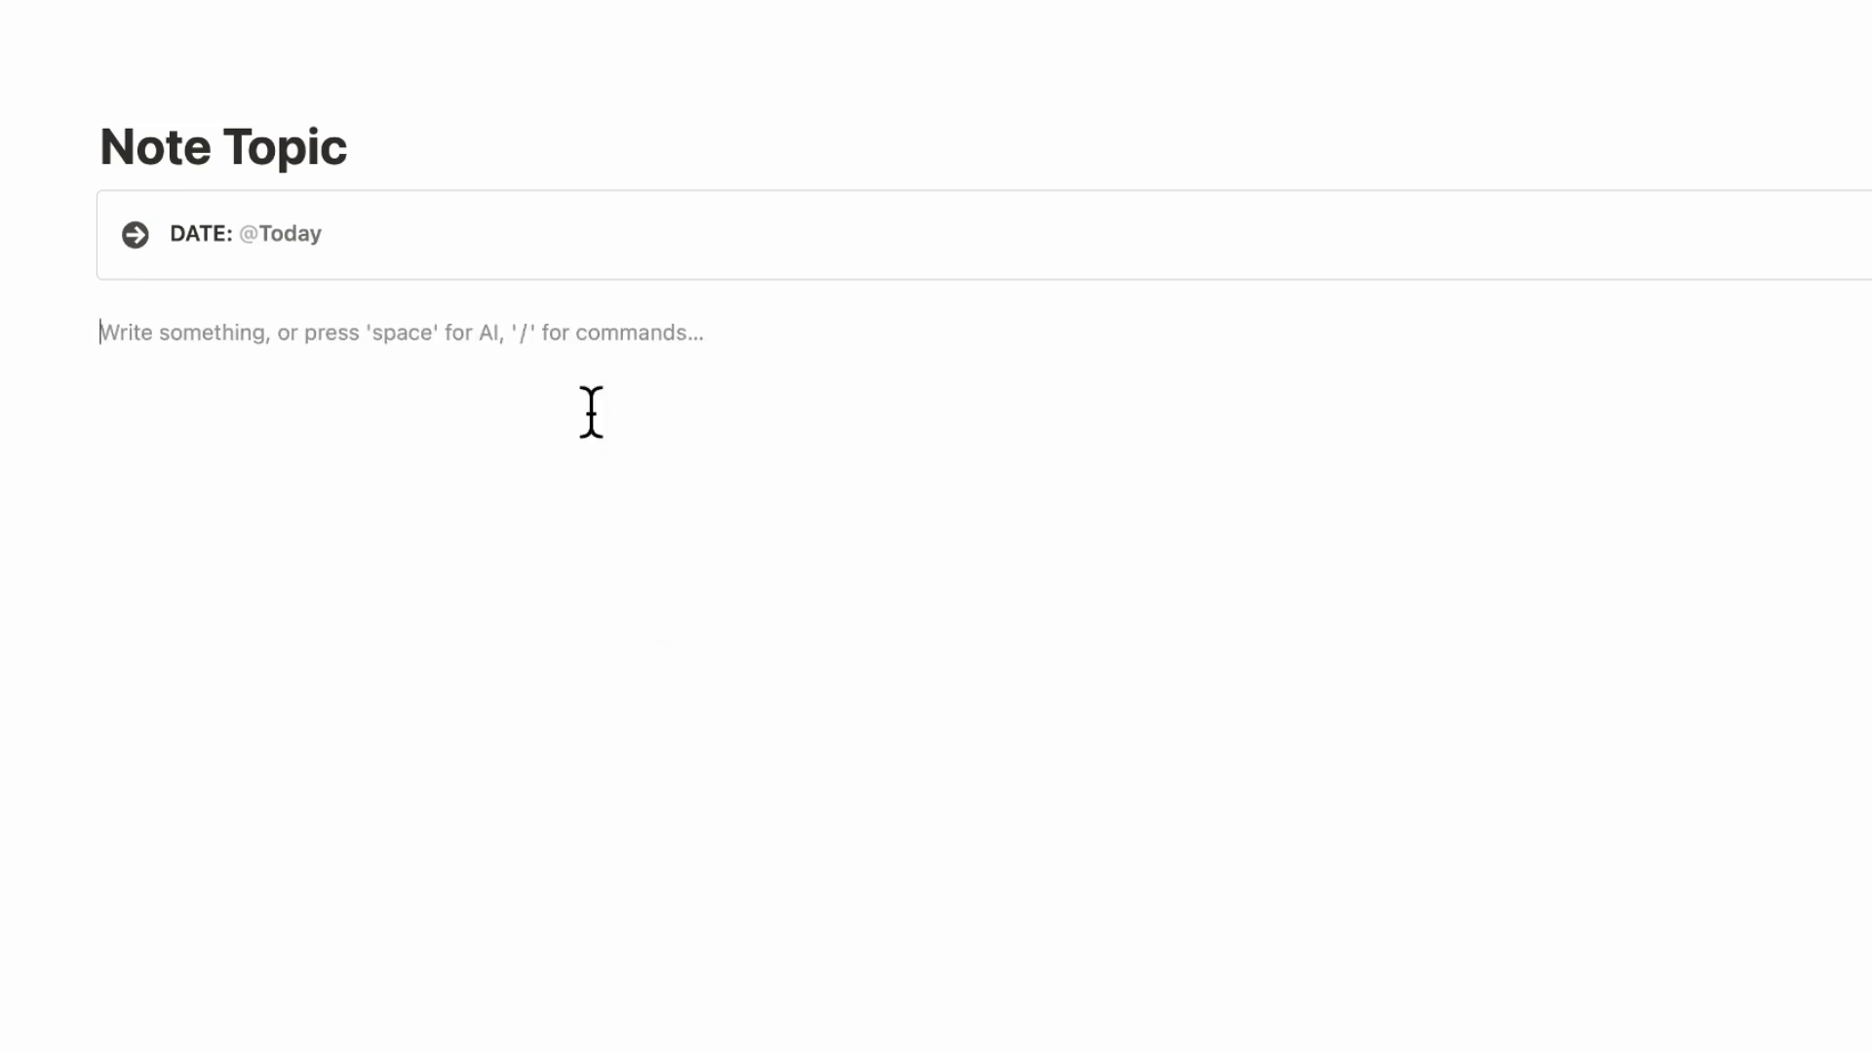
{"action": "type", "text": "/heading"}
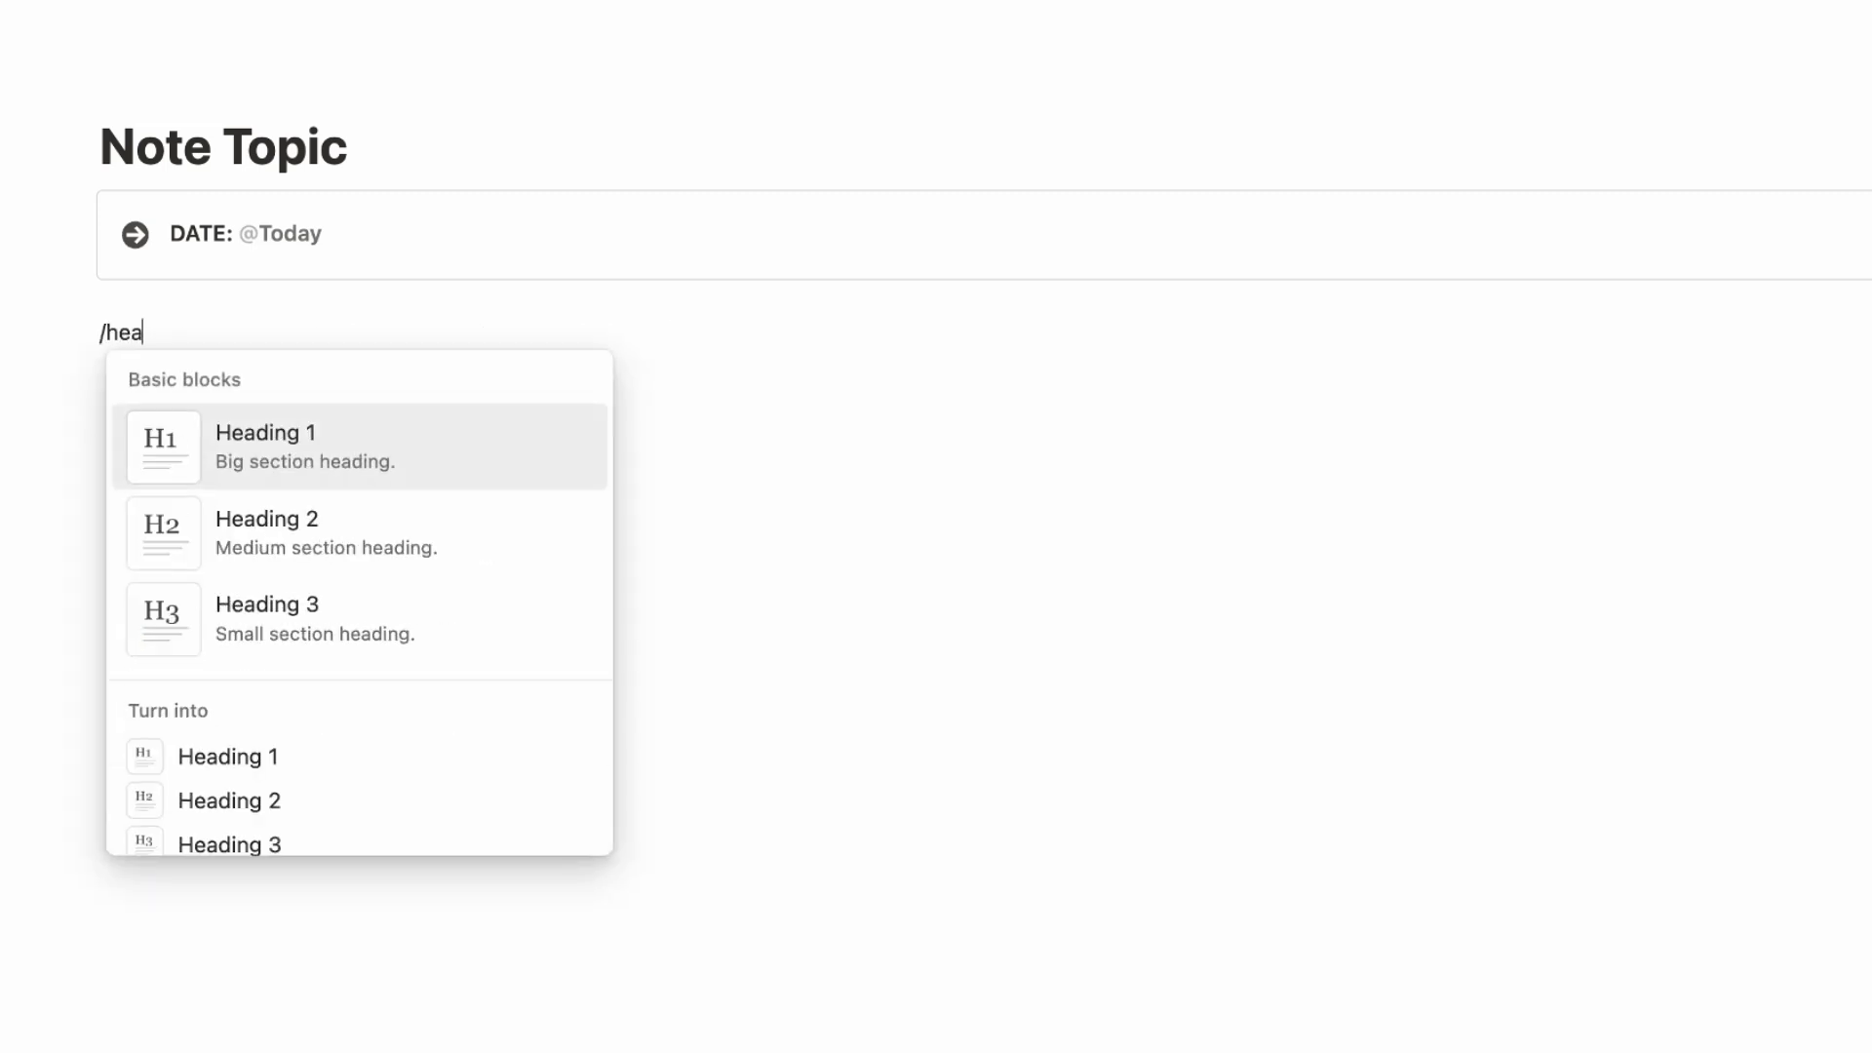
{"action": "left_click", "coordinate": [361, 642]}
{"action": "type", "text": "Cues"}
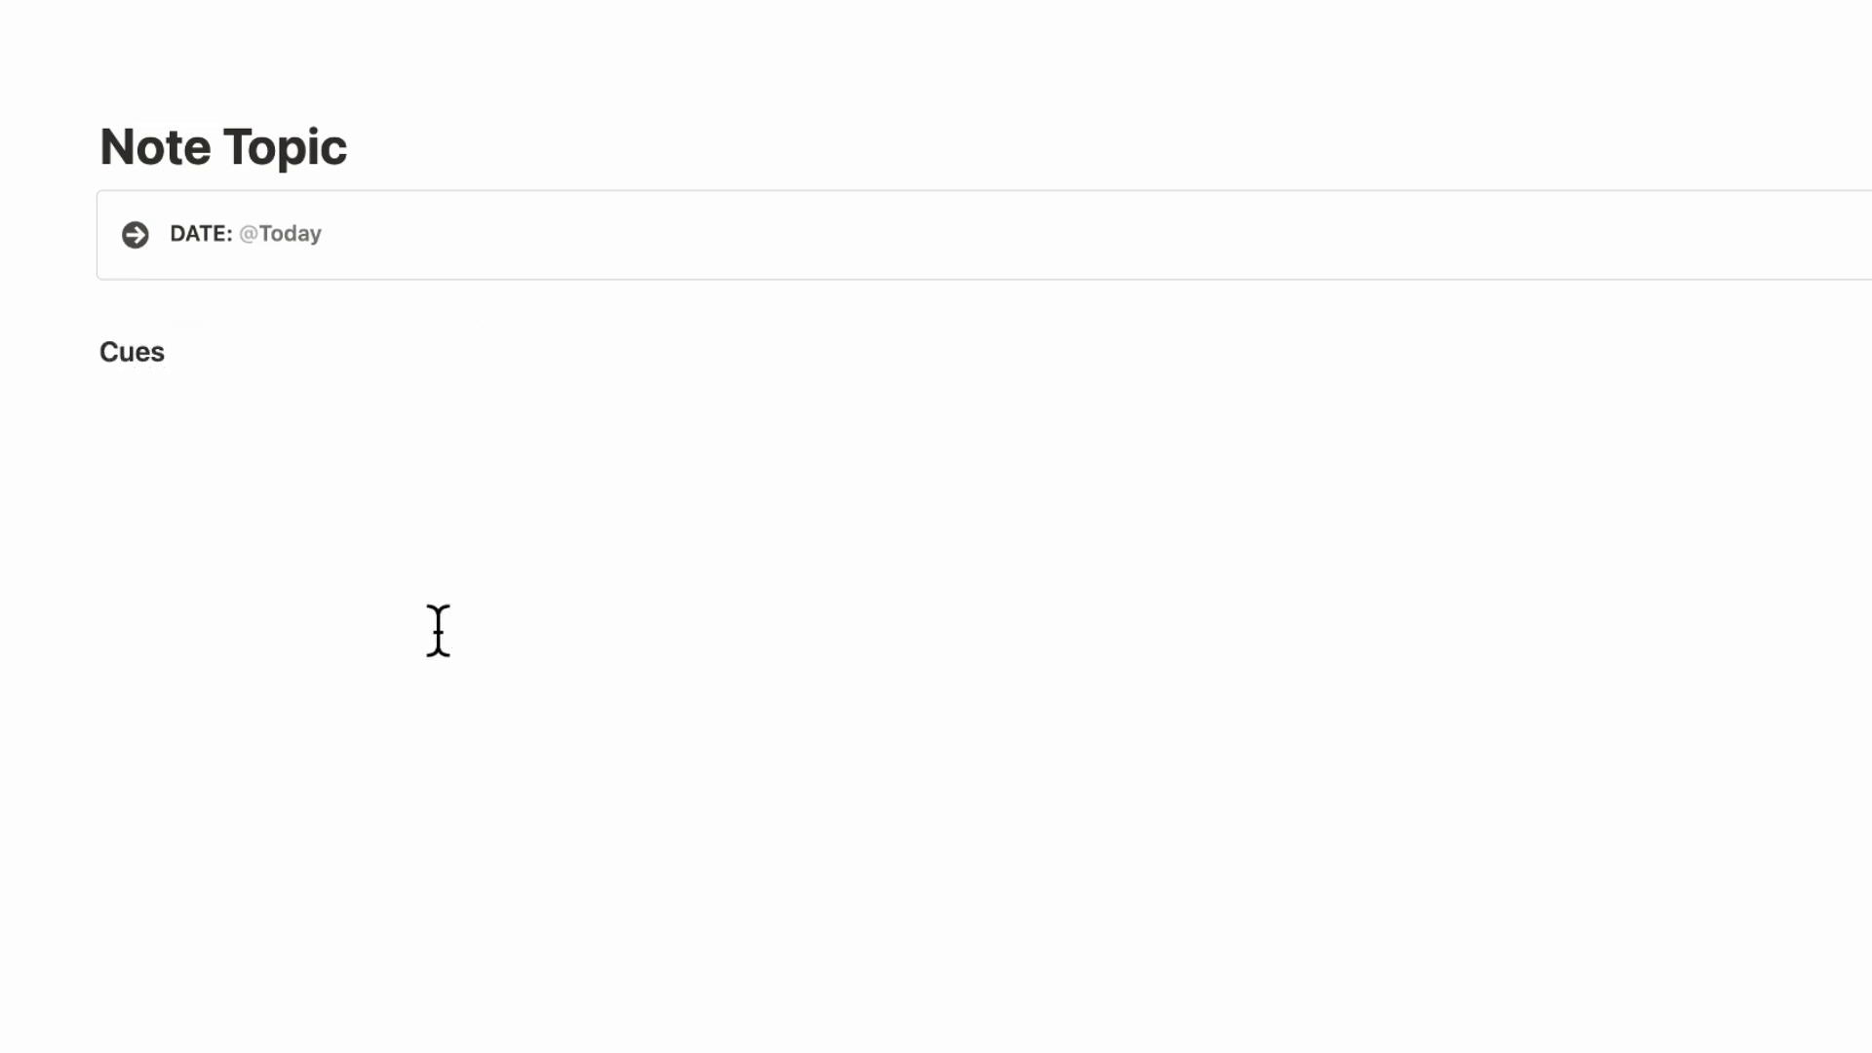
{"action": "key", "text": "Return"}
{"action": "type", "text": "/divid"}
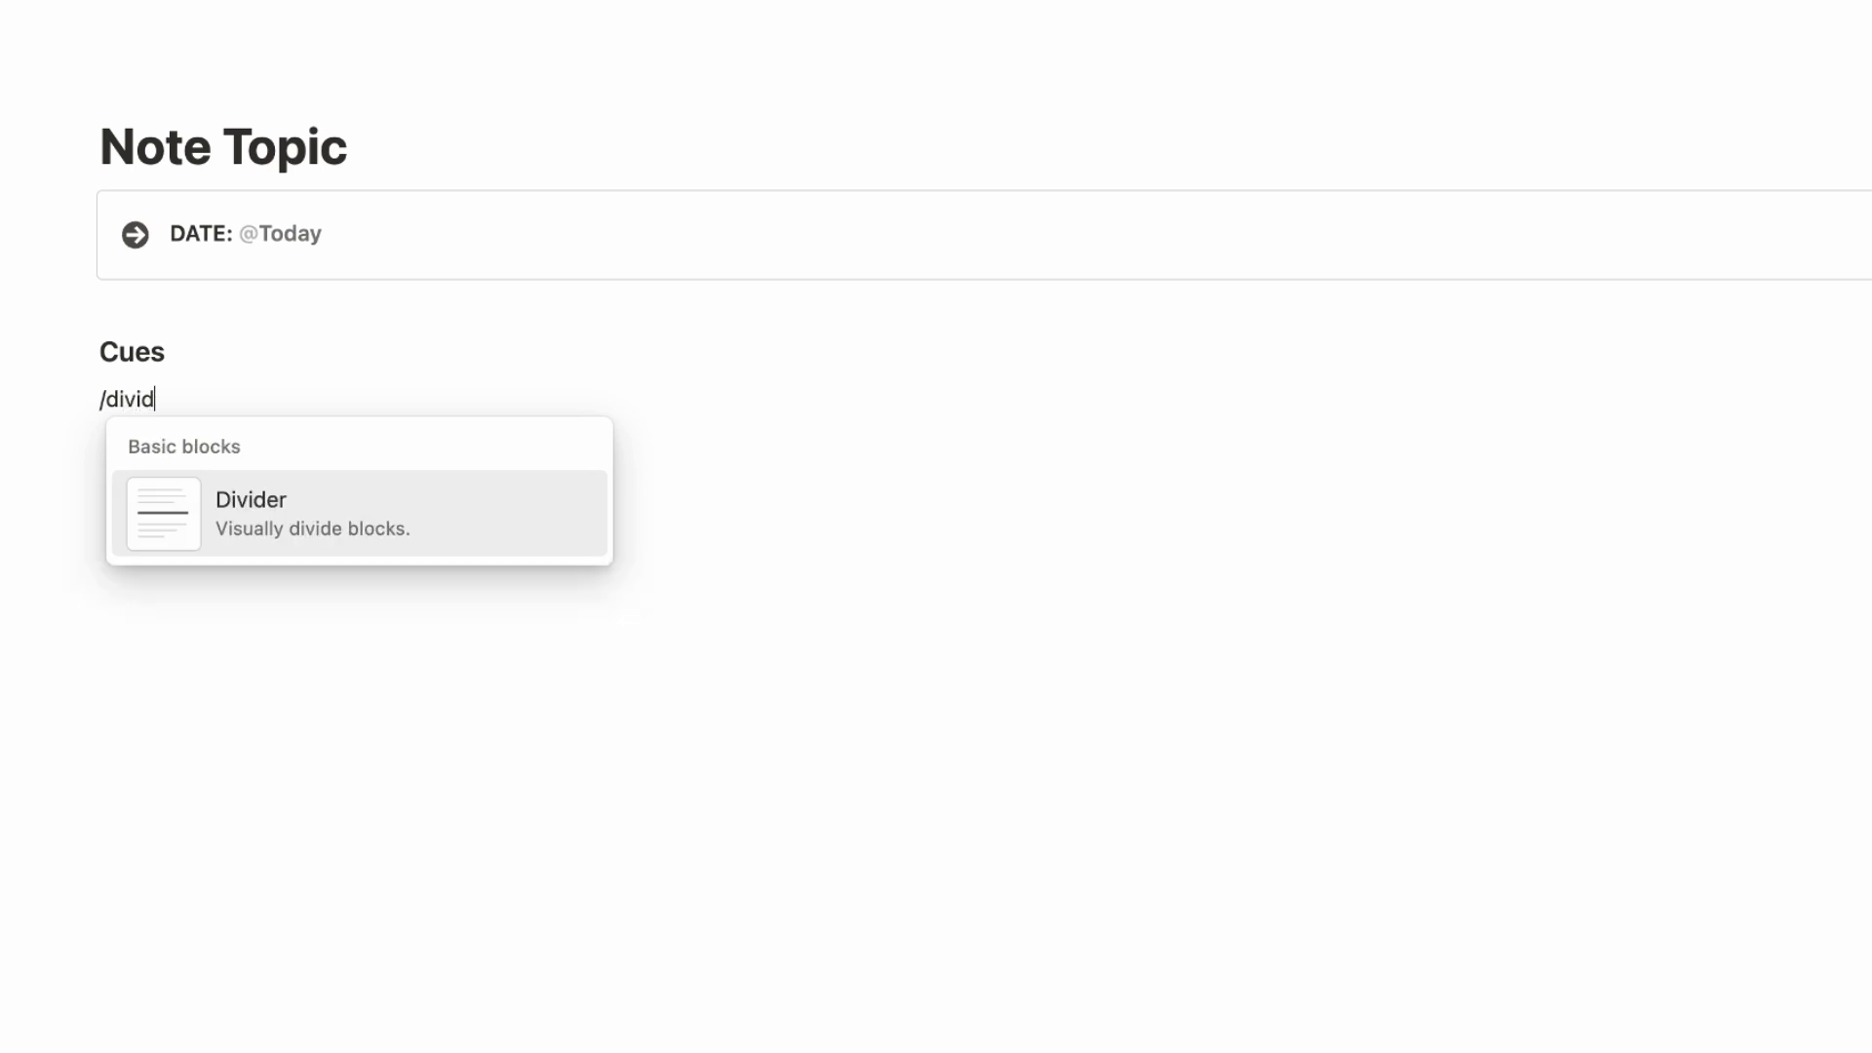
{"action": "key", "text": "Return"}
Add a Heading 3 "Notes" with a divider in the second column, and narrow the Cues column to about half its width.
{"action": "left_click", "coordinate": [1268, 365]}
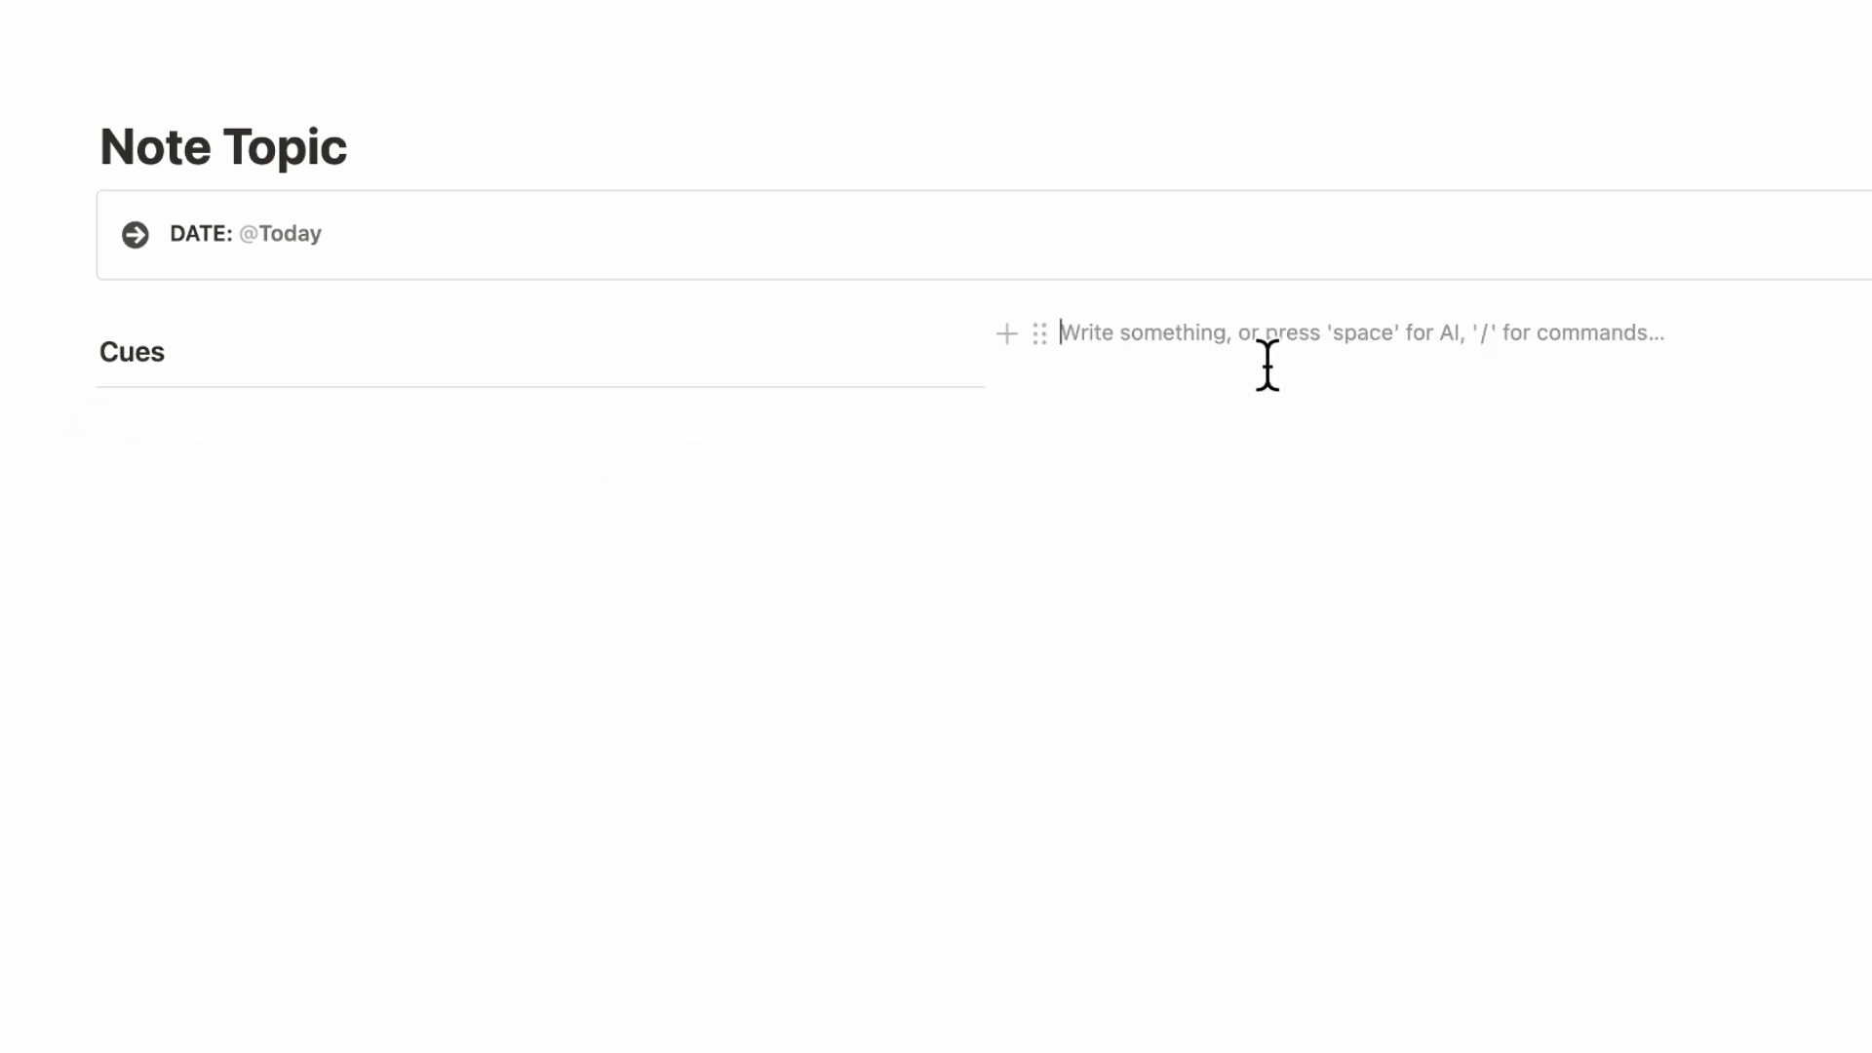
{"action": "type", "text": "/heading"}
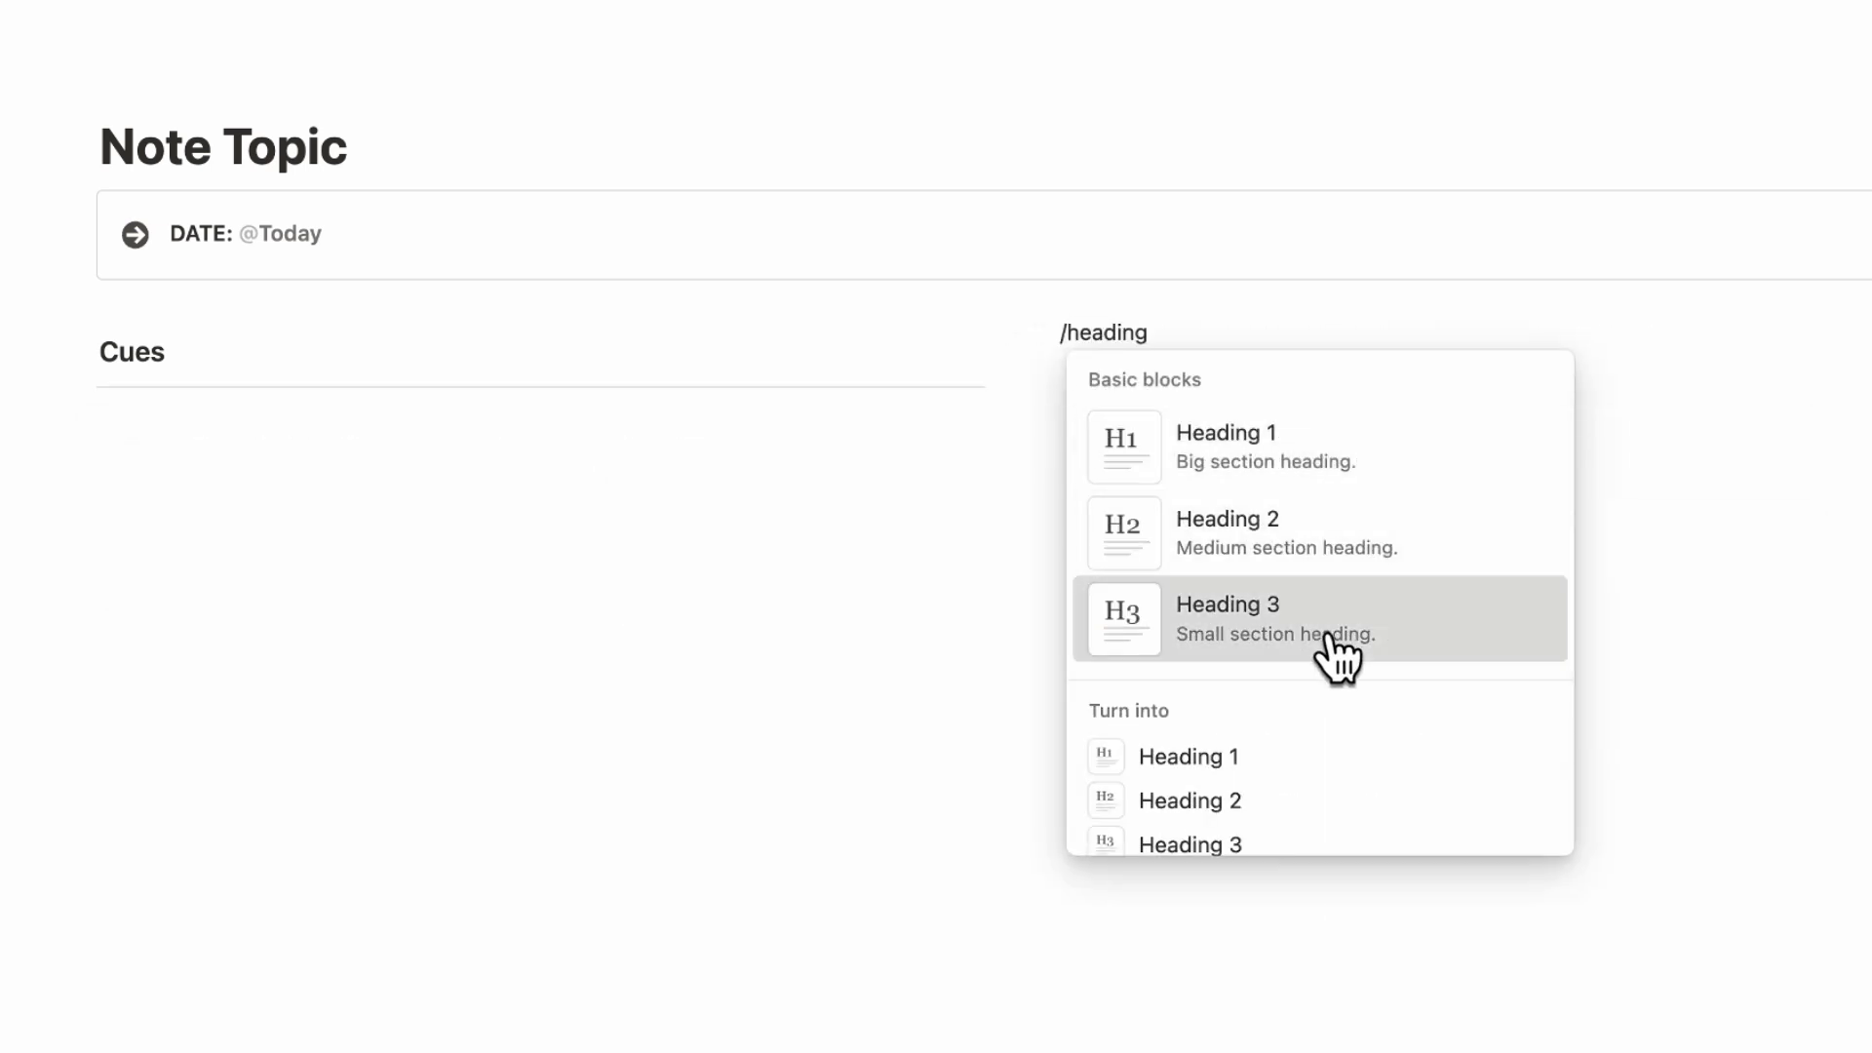
{"action": "left_click", "coordinate": [1335, 647]}
{"action": "type", "text": "Notes"}
{"action": "key", "text": "Return"}
{"action": "type", "text": "/d"}
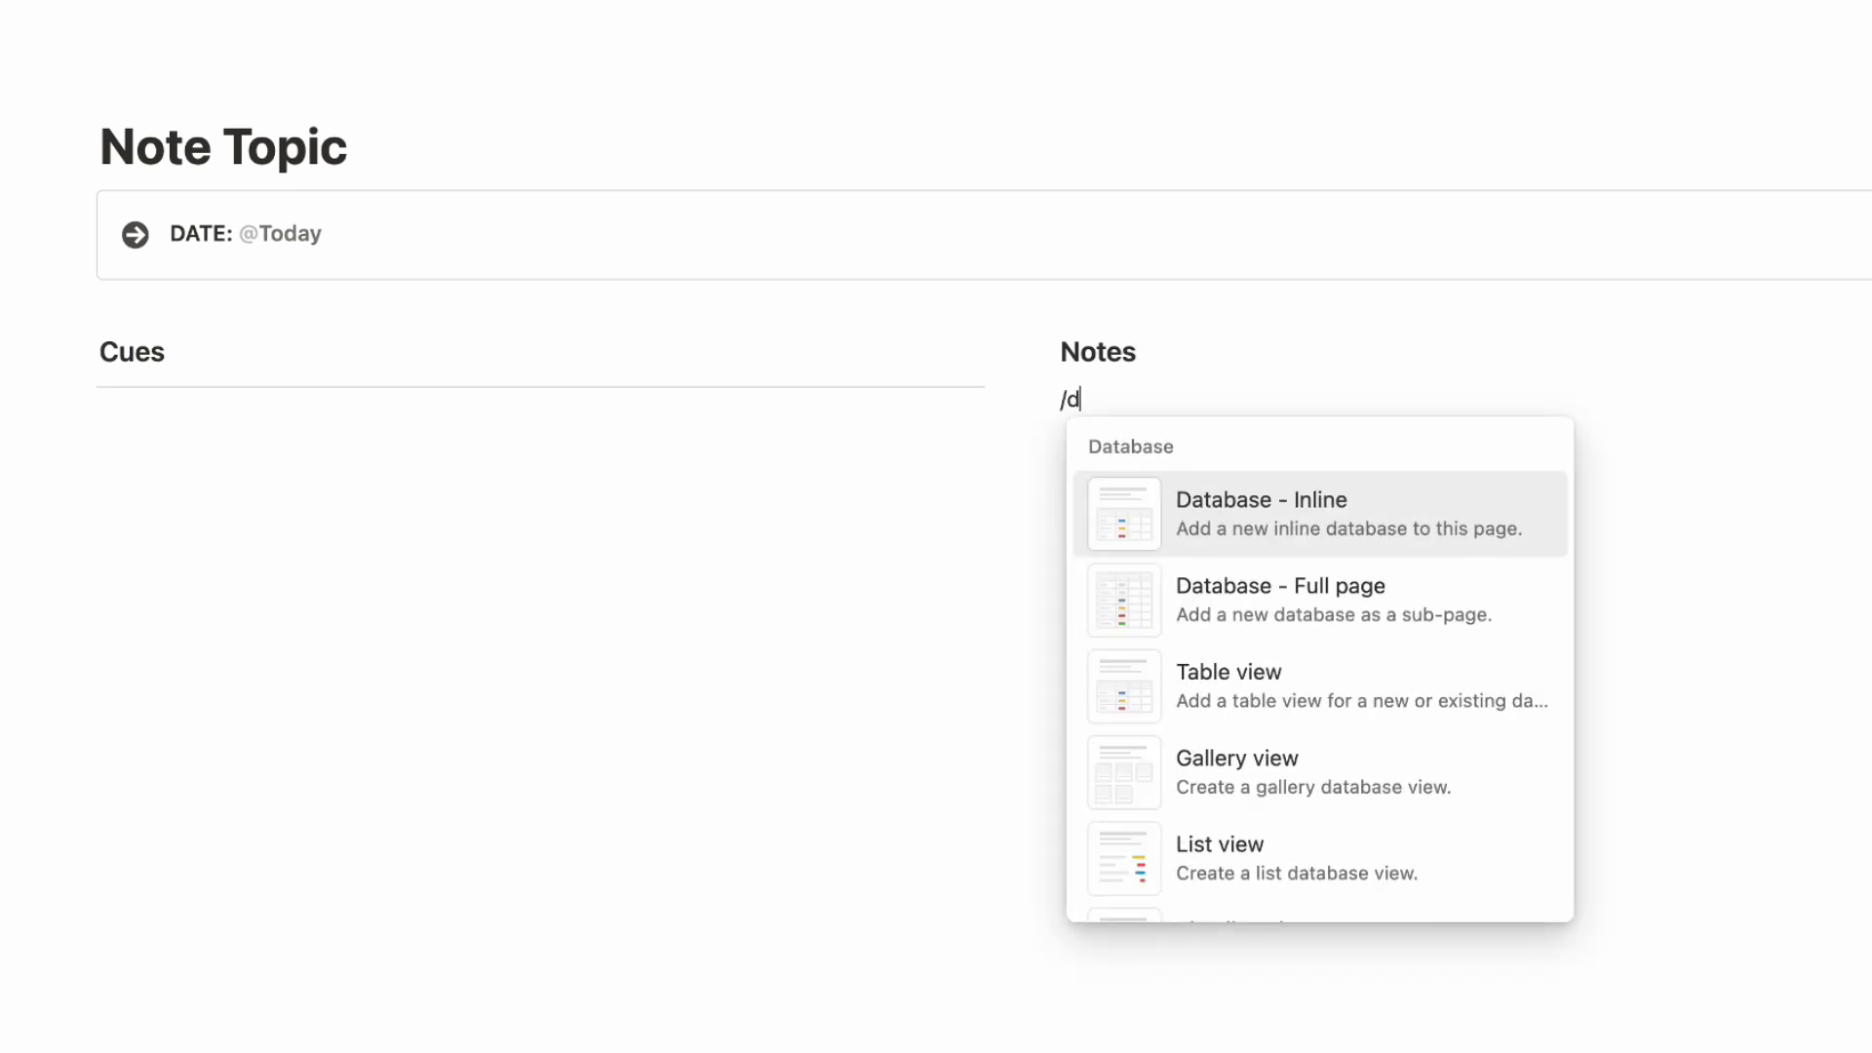
{"action": "type", "text": "ivid"}
{"action": "key", "text": "Return"}
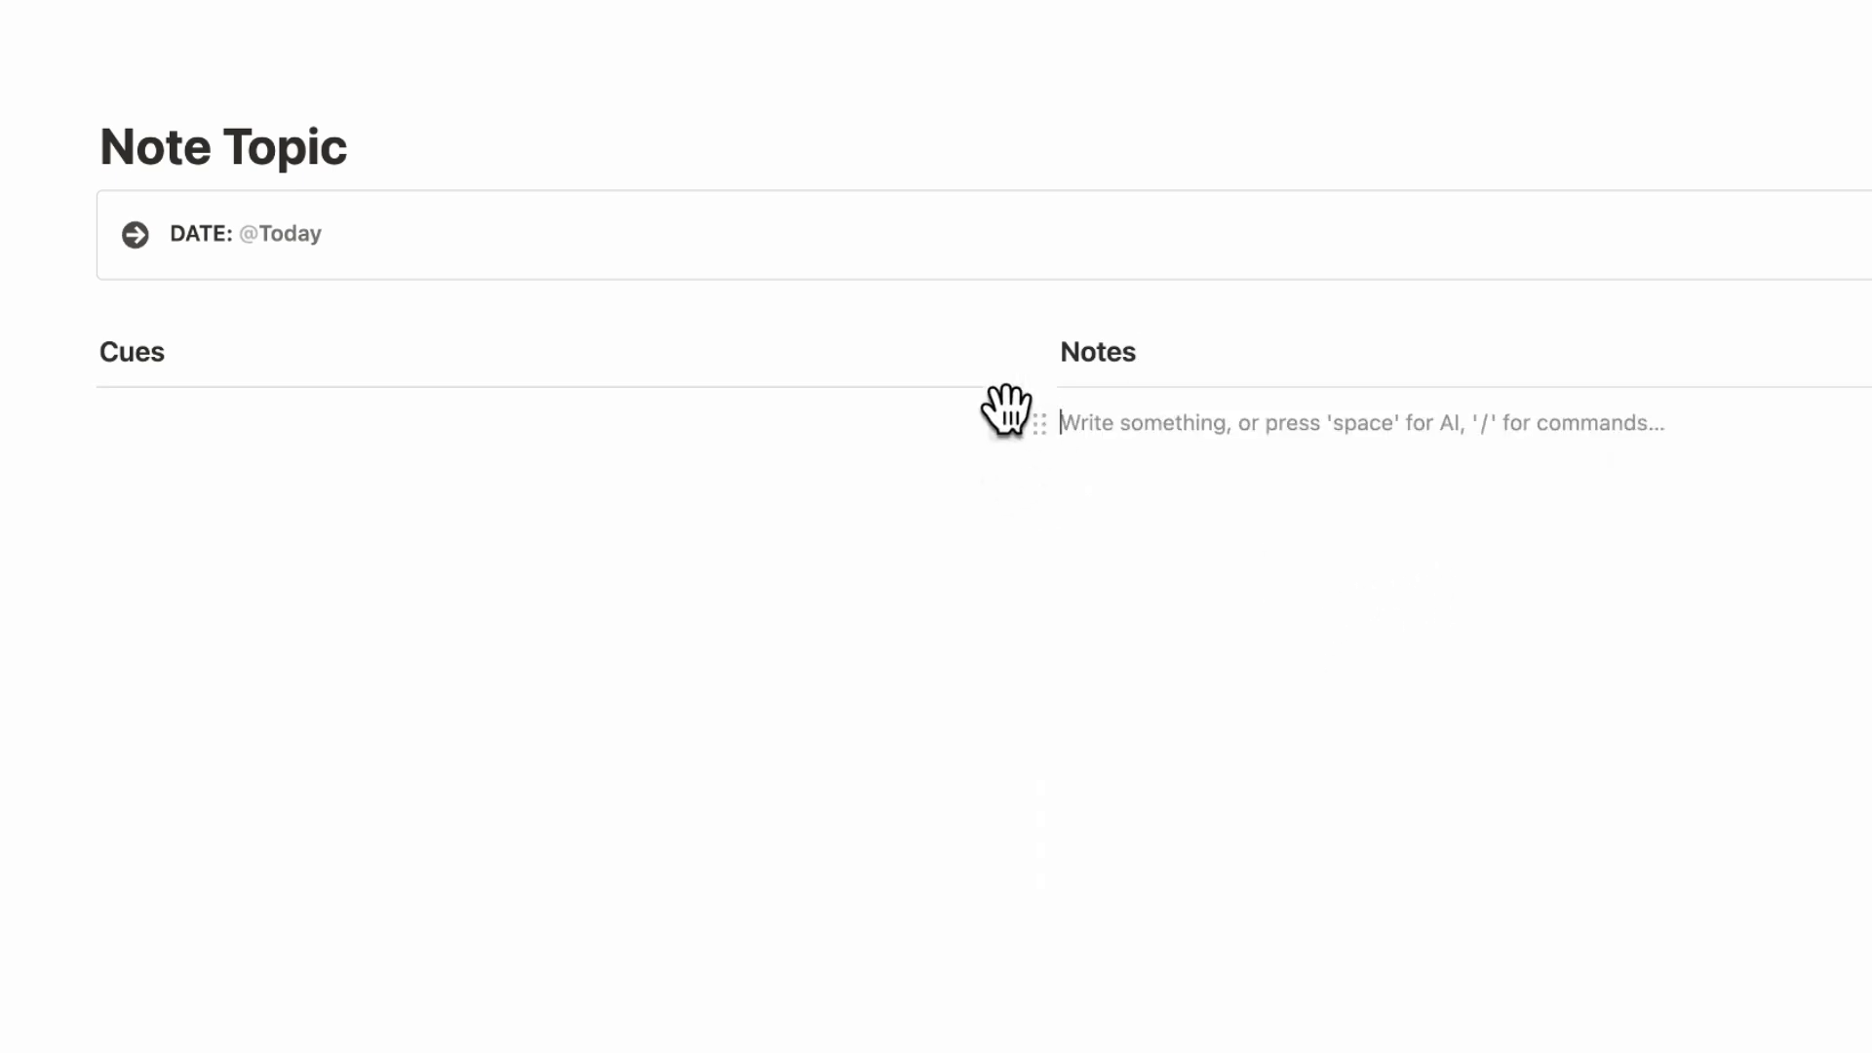
{"action": "left_click_drag", "start_coordinate": [1040, 347], "coordinate": [594, 380]}
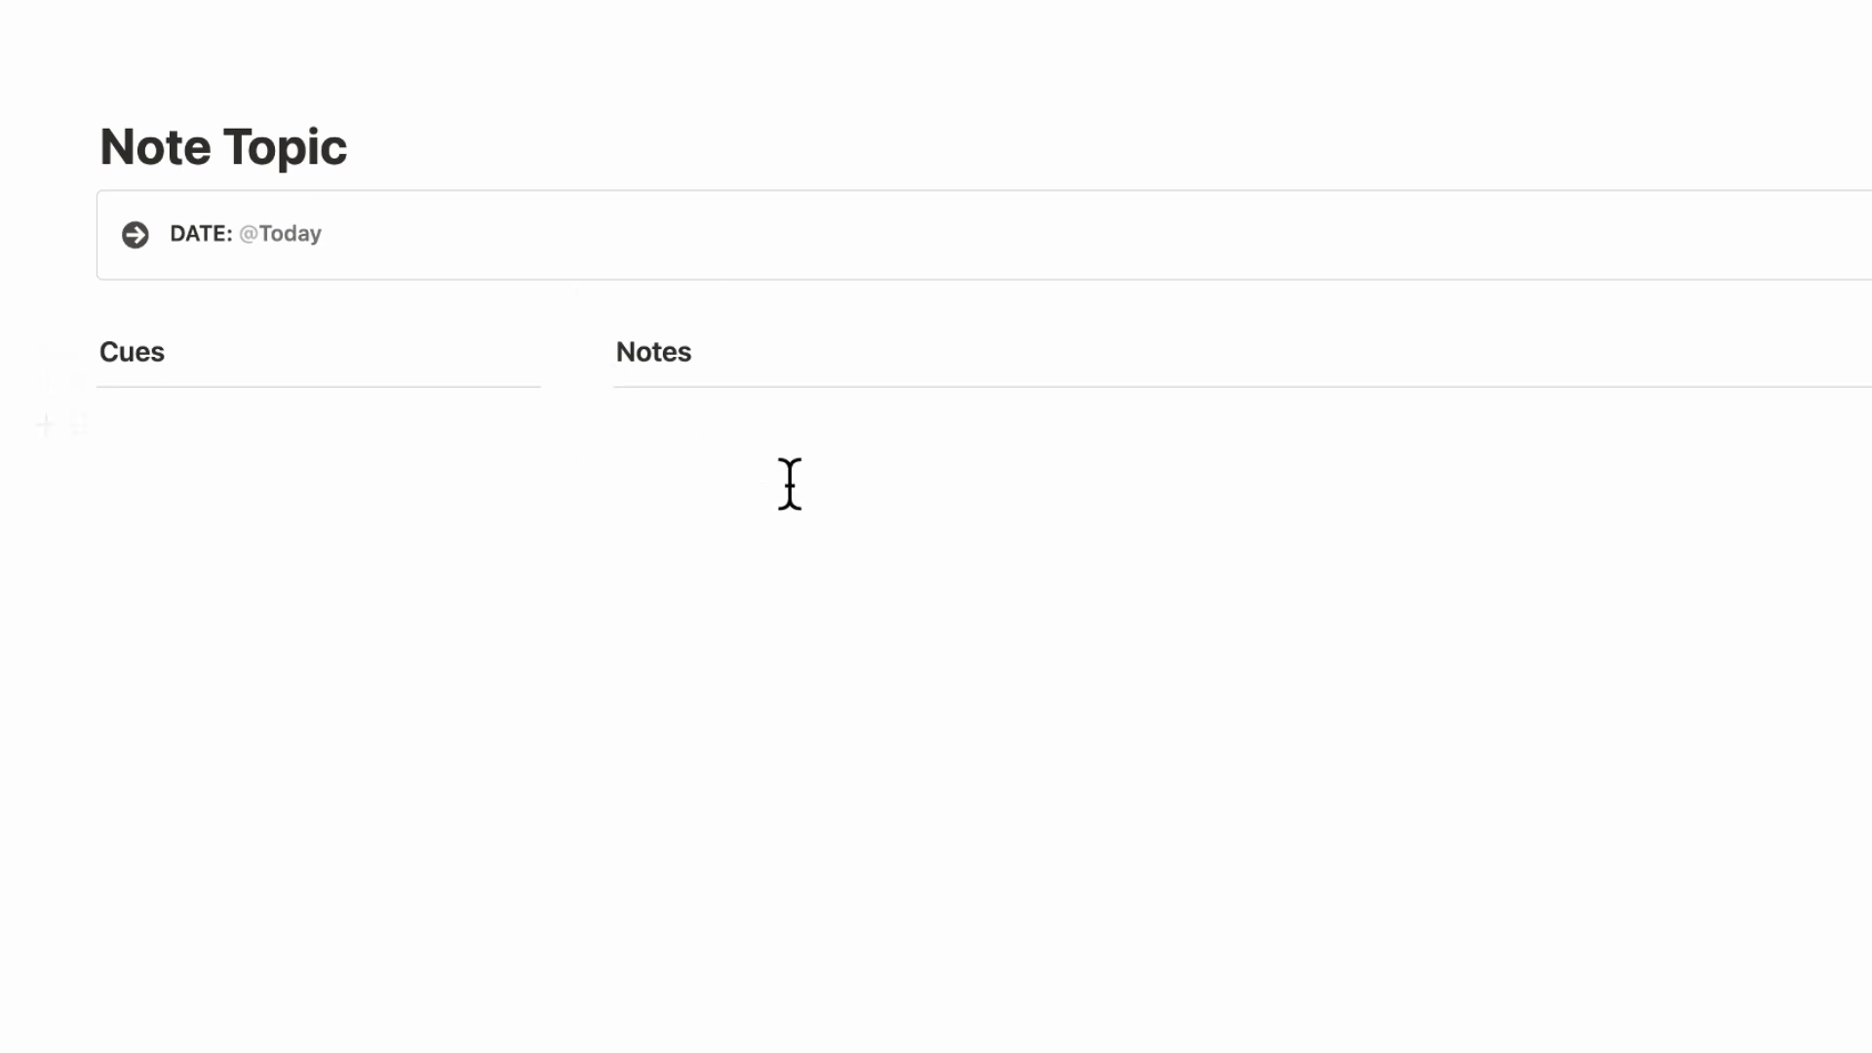
Add a bulleted list of three empty items under Notes, followed by four blank lines.
{"action": "left_click", "coordinate": [313, 454]}
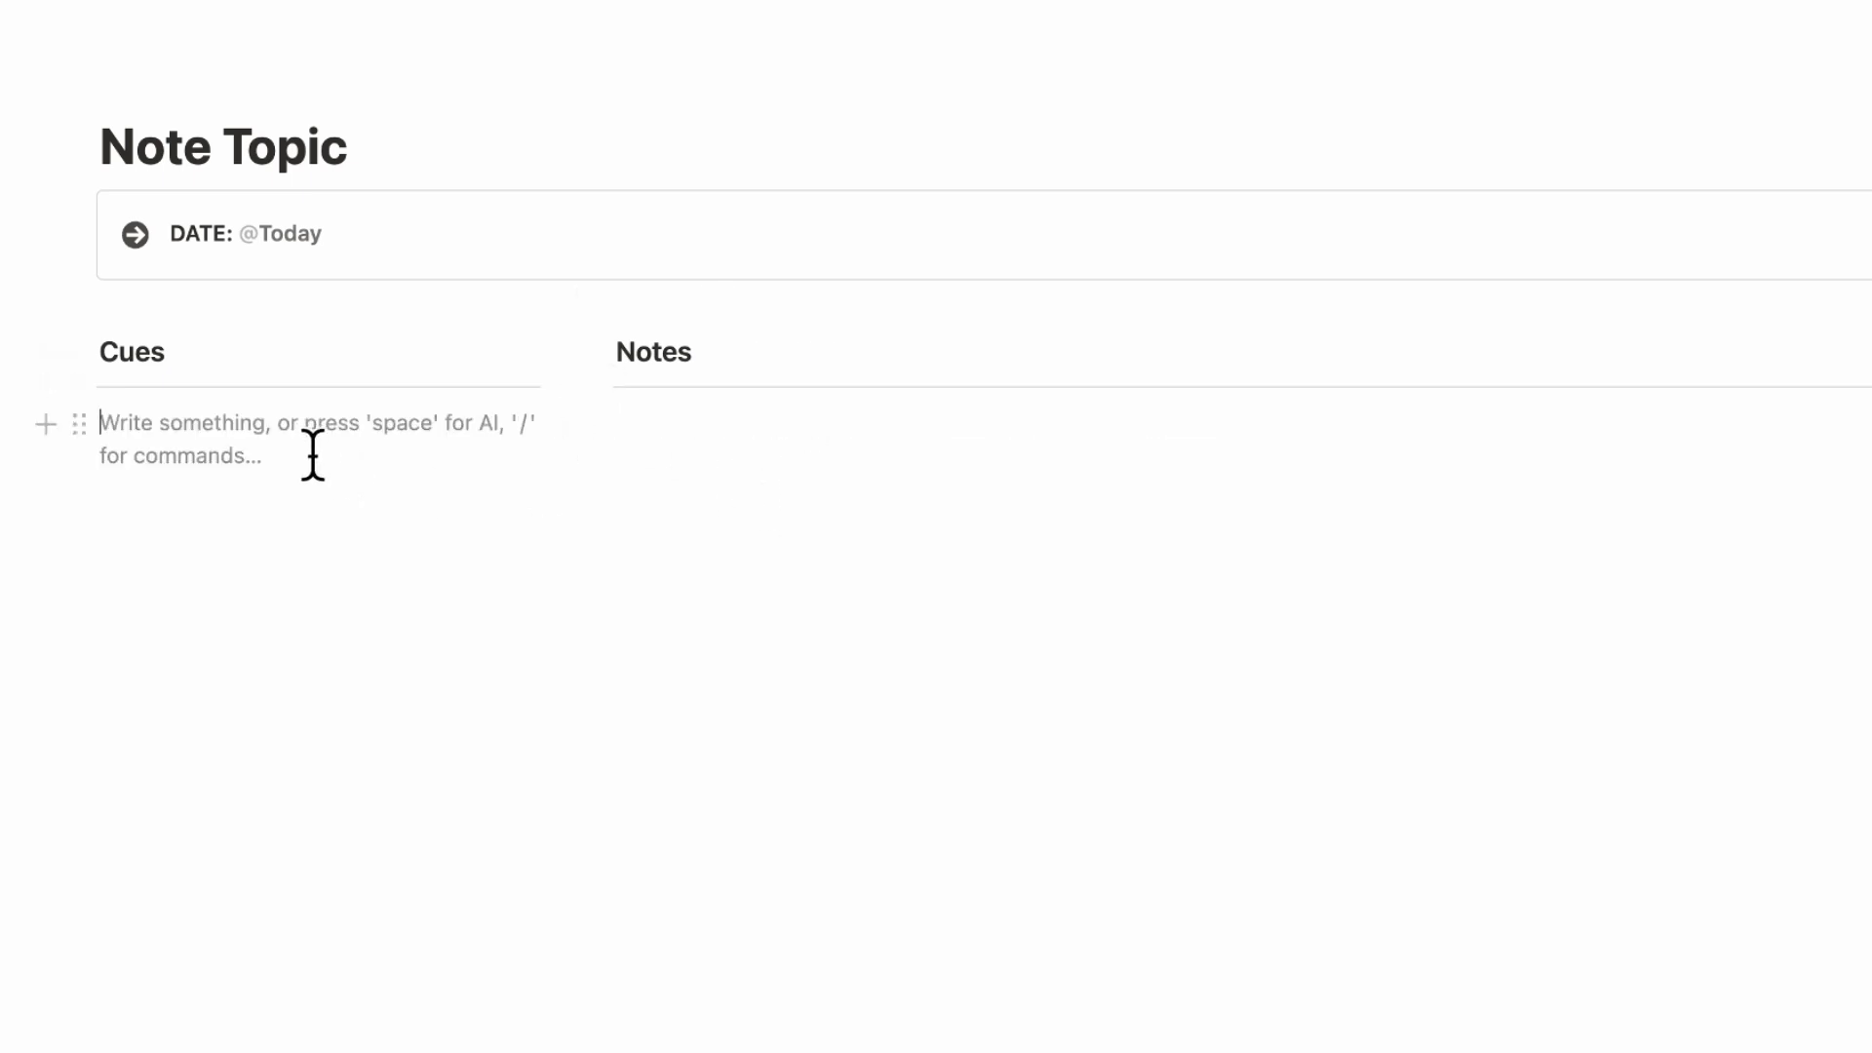
{"action": "left_click", "coordinate": [759, 443]}
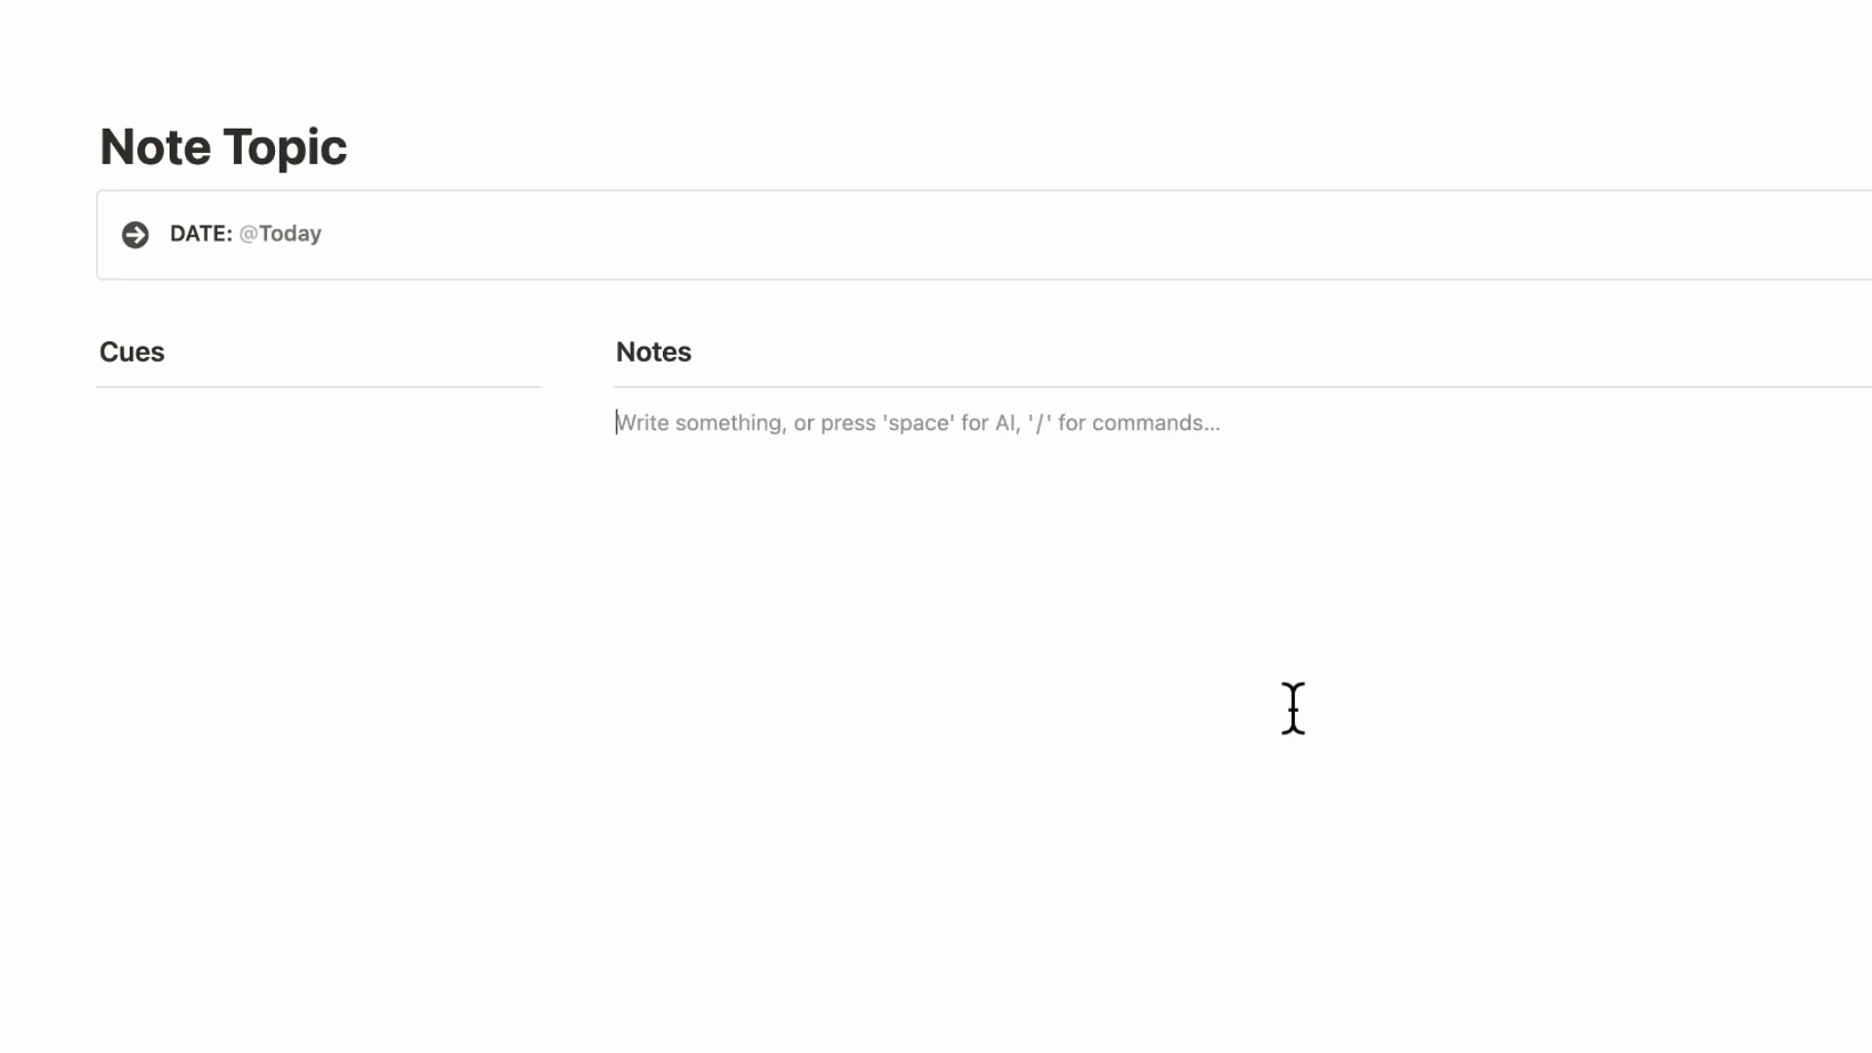
{"action": "type", "text": "-"}
{"action": "key", "text": "Return"}
{"action": "key", "text": "Return"}
{"action": "key", "text": "Return"}
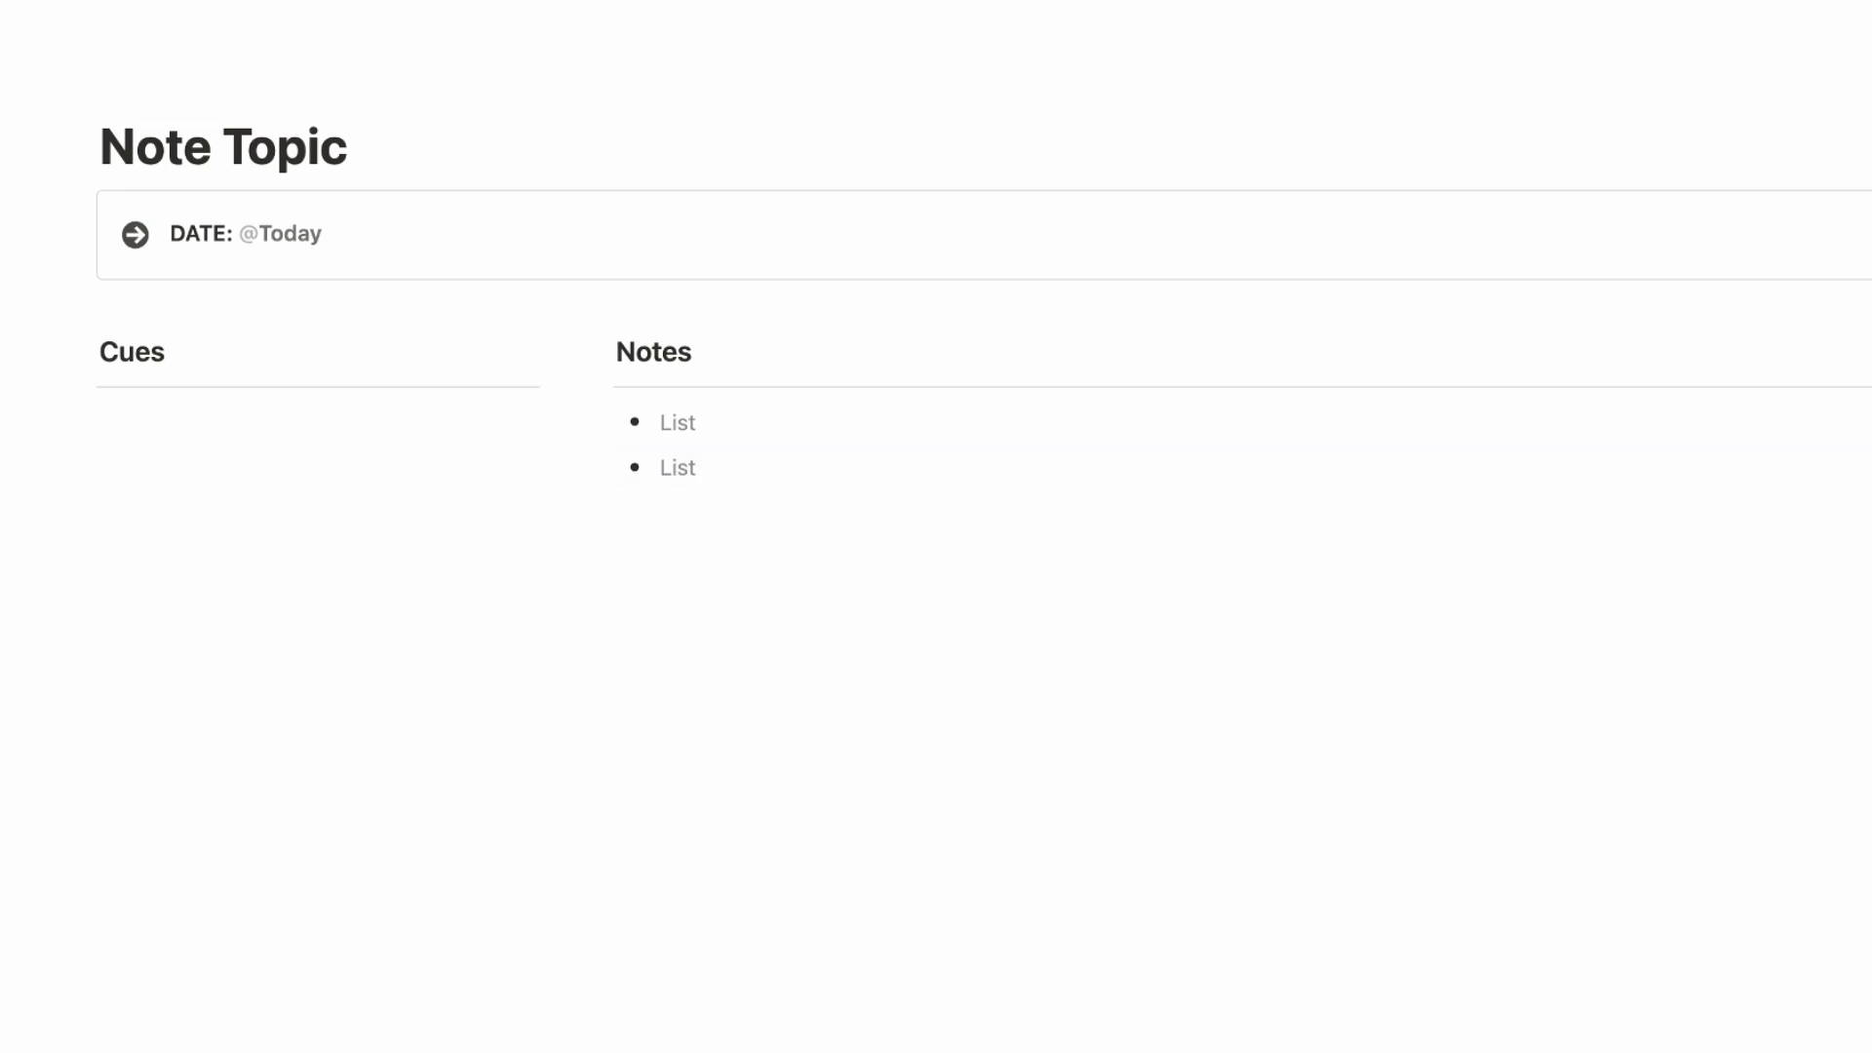
{"action": "key", "text": "Return"}
{"action": "key", "text": "Return"}
{"action": "key", "text": "Return"}
{"action": "key", "text": "Return"}
{"action": "key", "text": "Return"}
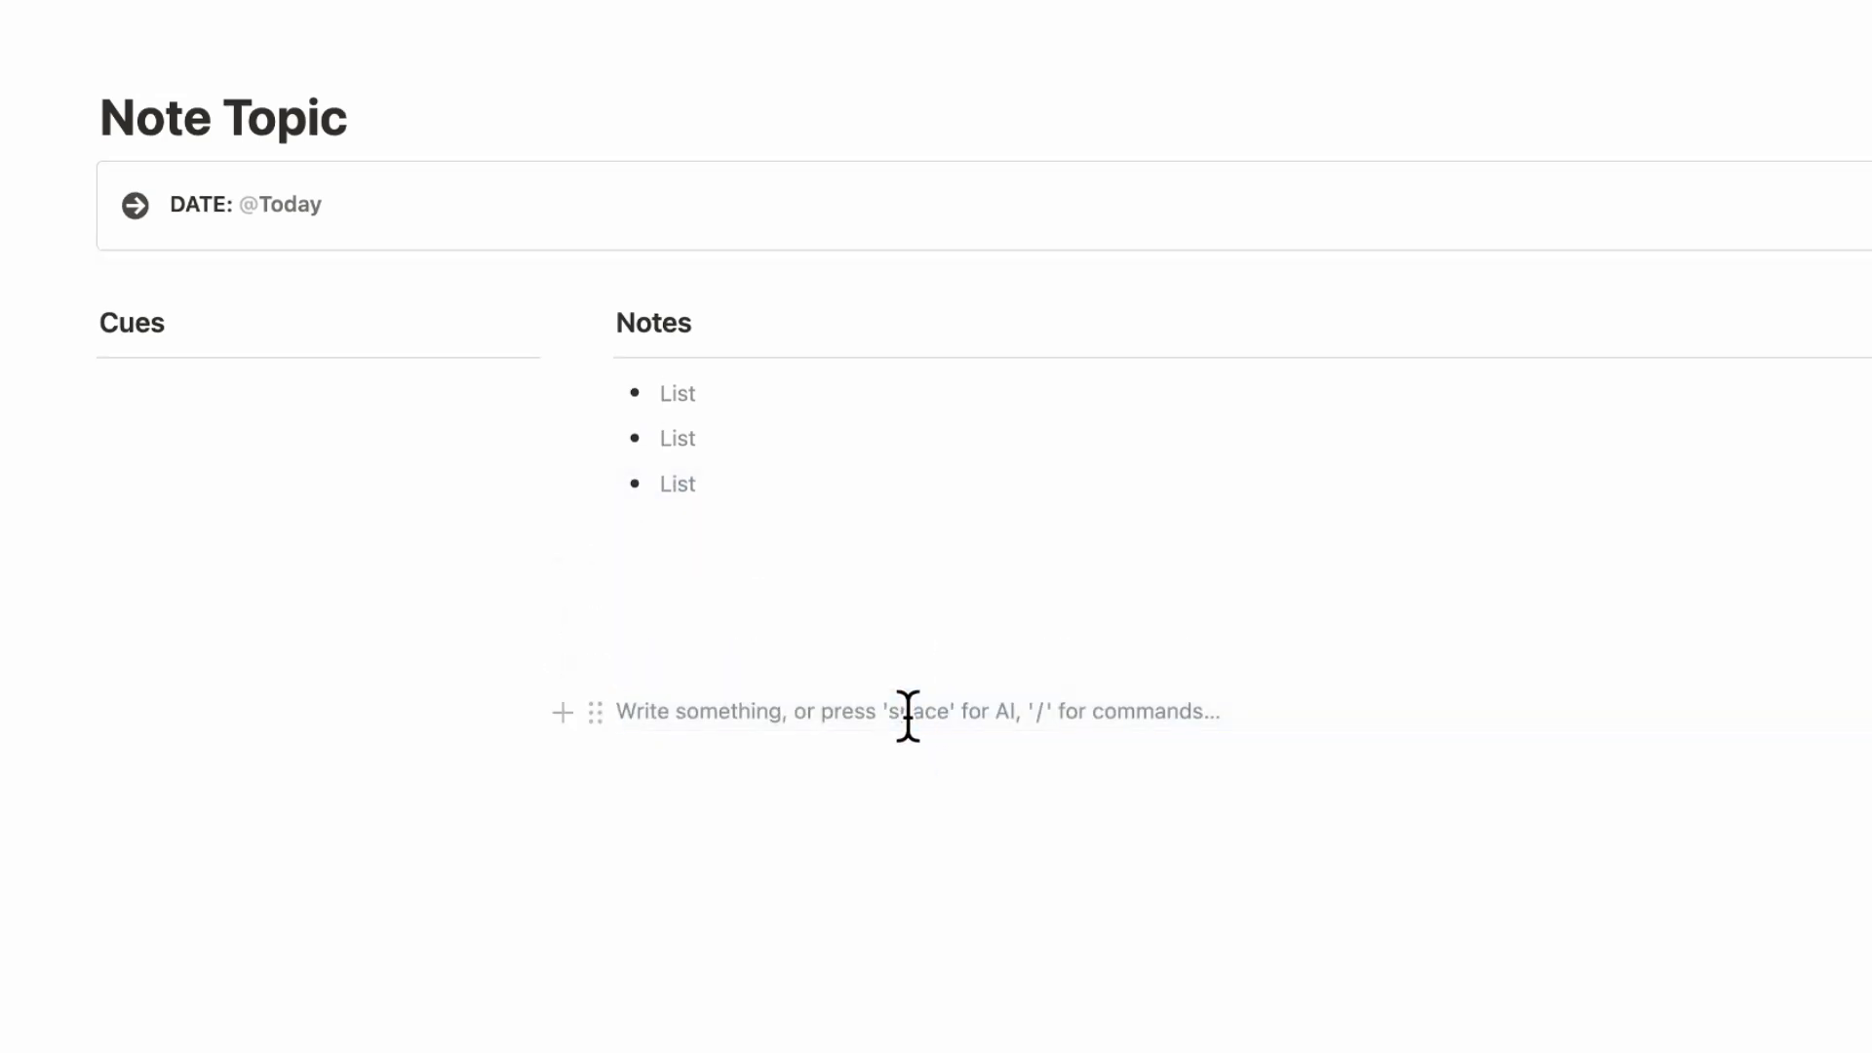
Start a second bulleted list of five empty items below the blank lines in the Notes column.
{"action": "type", "text": "-"}
{"action": "key", "text": "Return"}
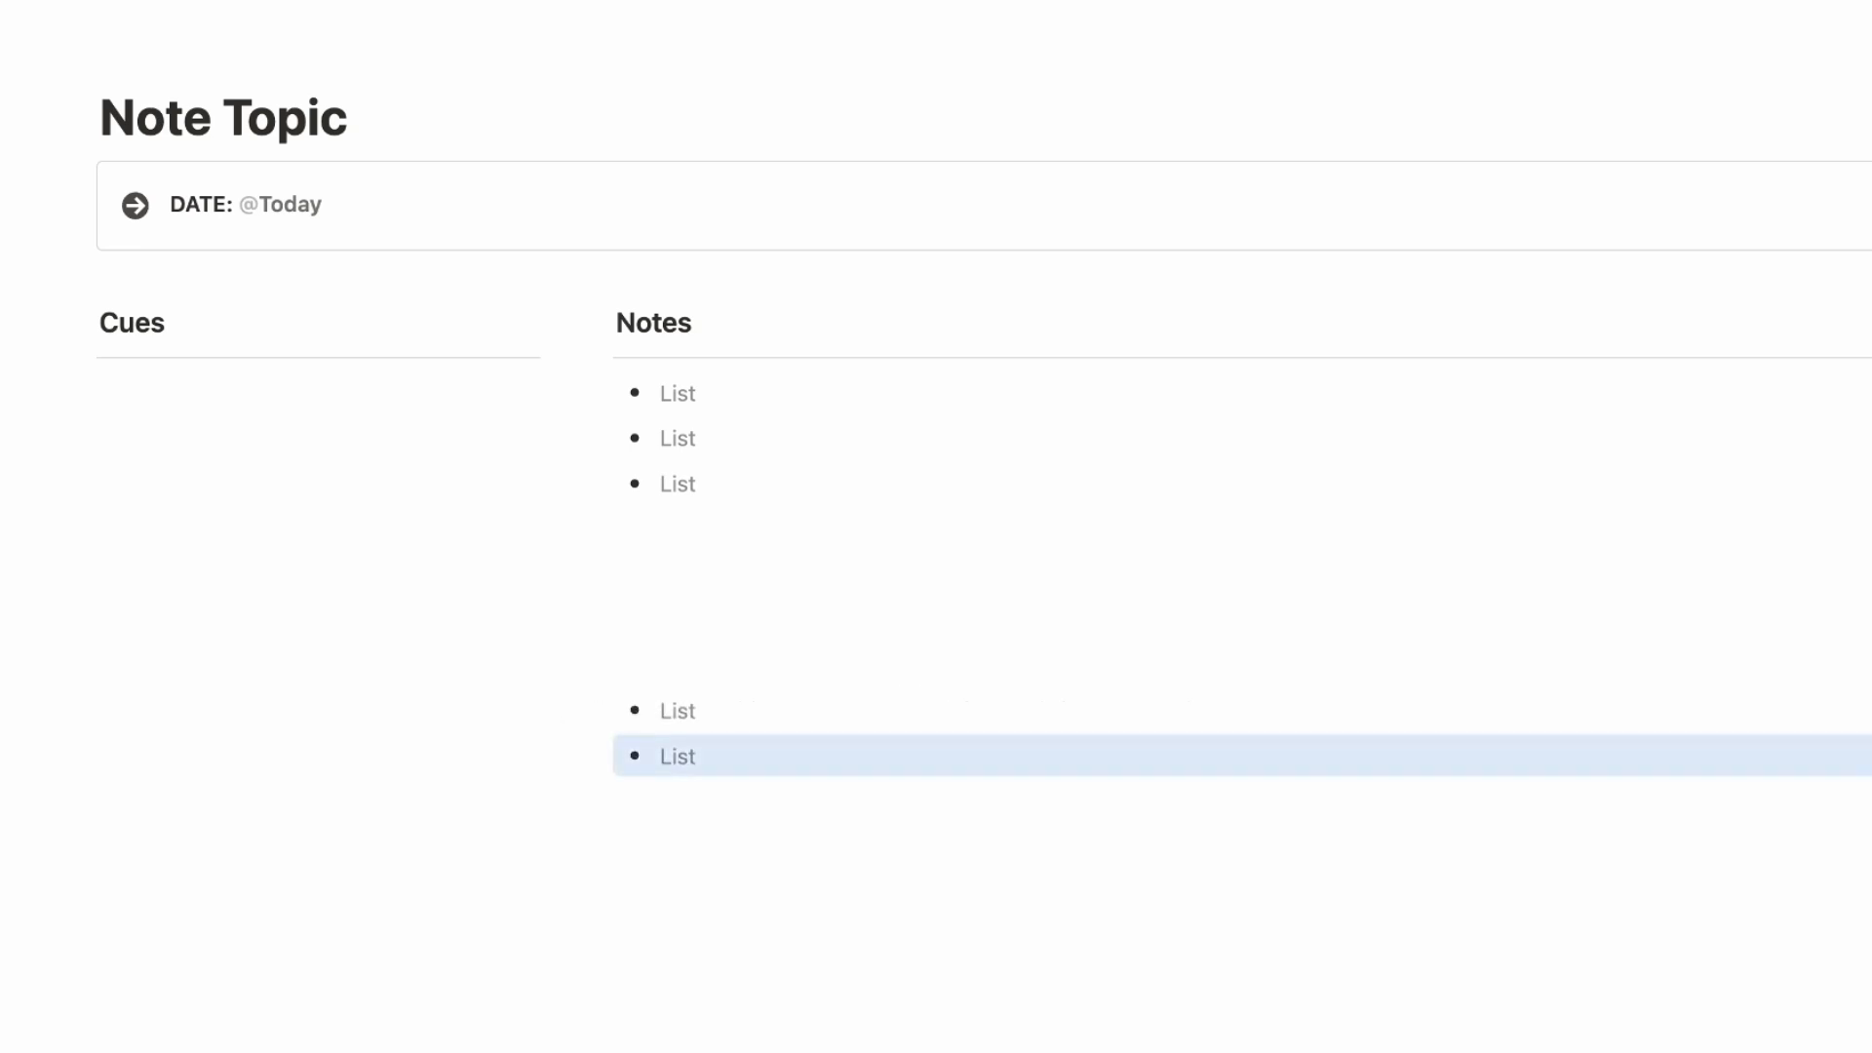
{"action": "key", "text": "Return"}
{"action": "key", "text": "Return"}
{"action": "key", "text": "Return"}
Write "Cue 1 with a short summary" in bold directly under the Cues divider.
{"action": "scroll", "coordinate": [963, 816], "scroll_direction": "down", "scroll_amount": 2}
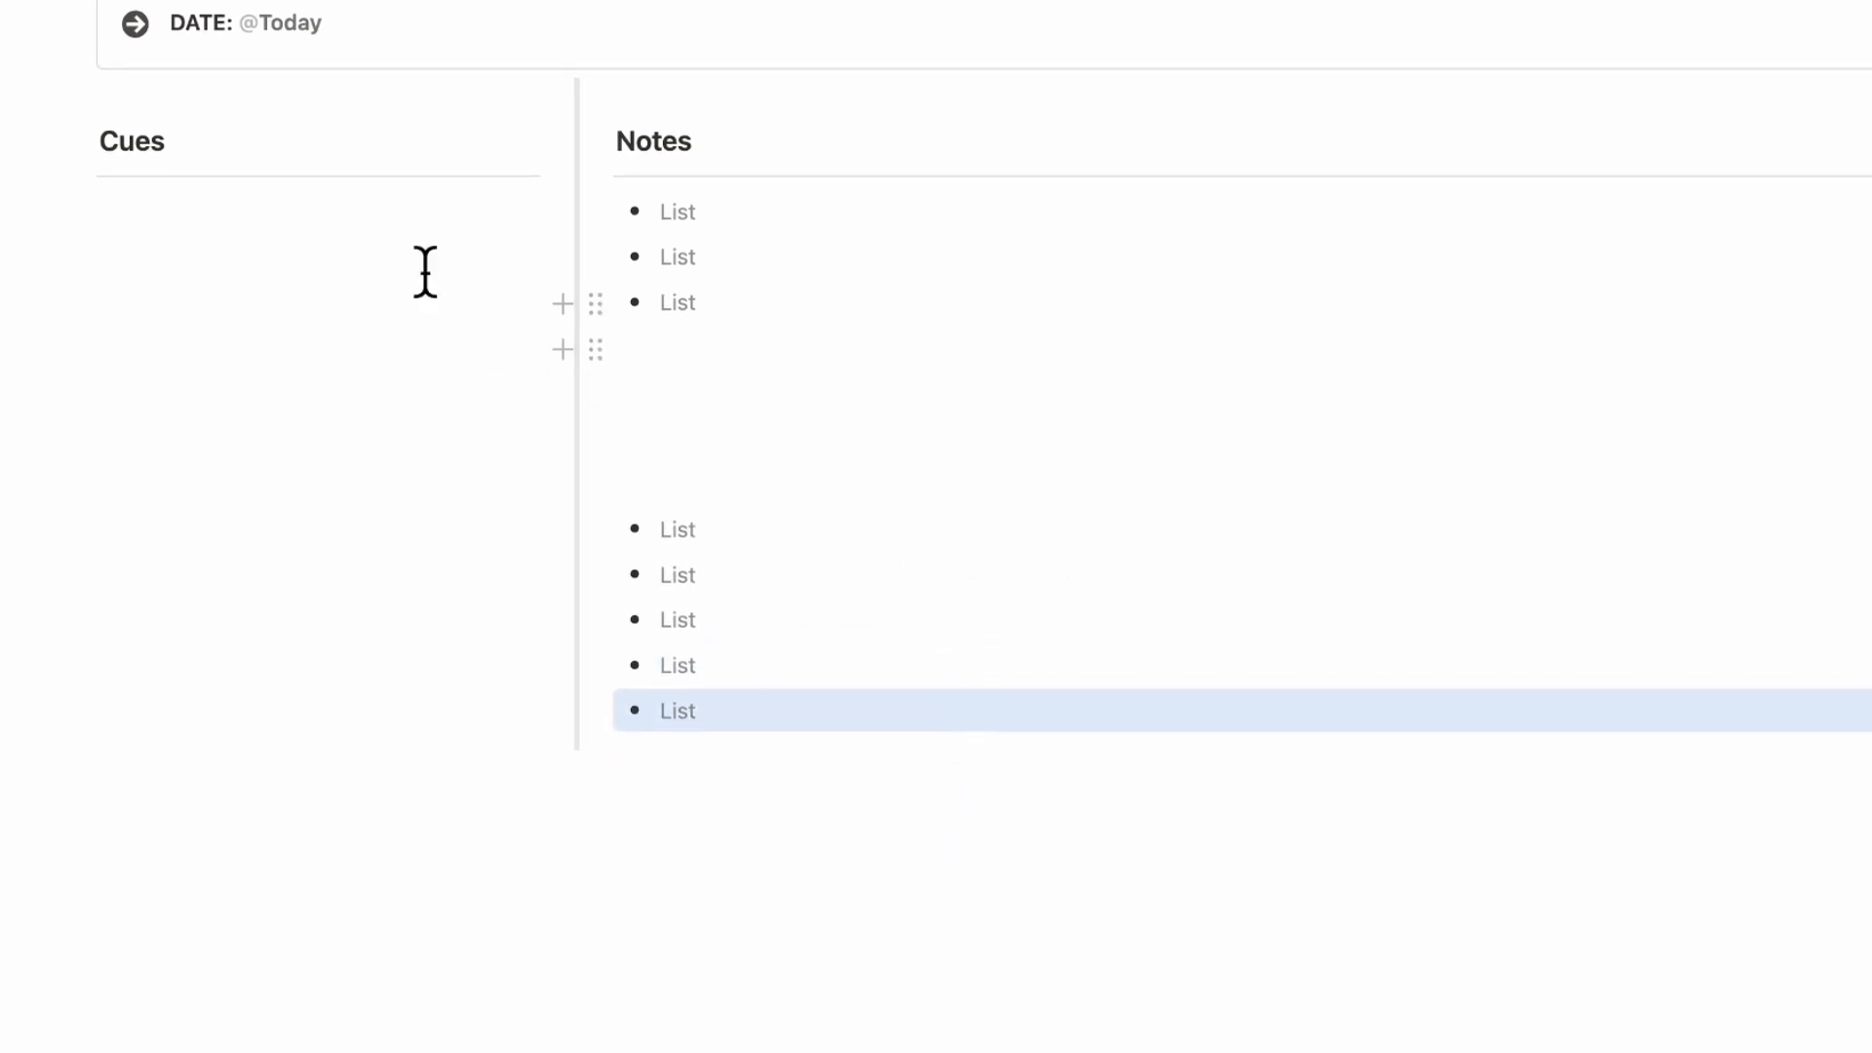
{"action": "left_click", "coordinate": [316, 246]}
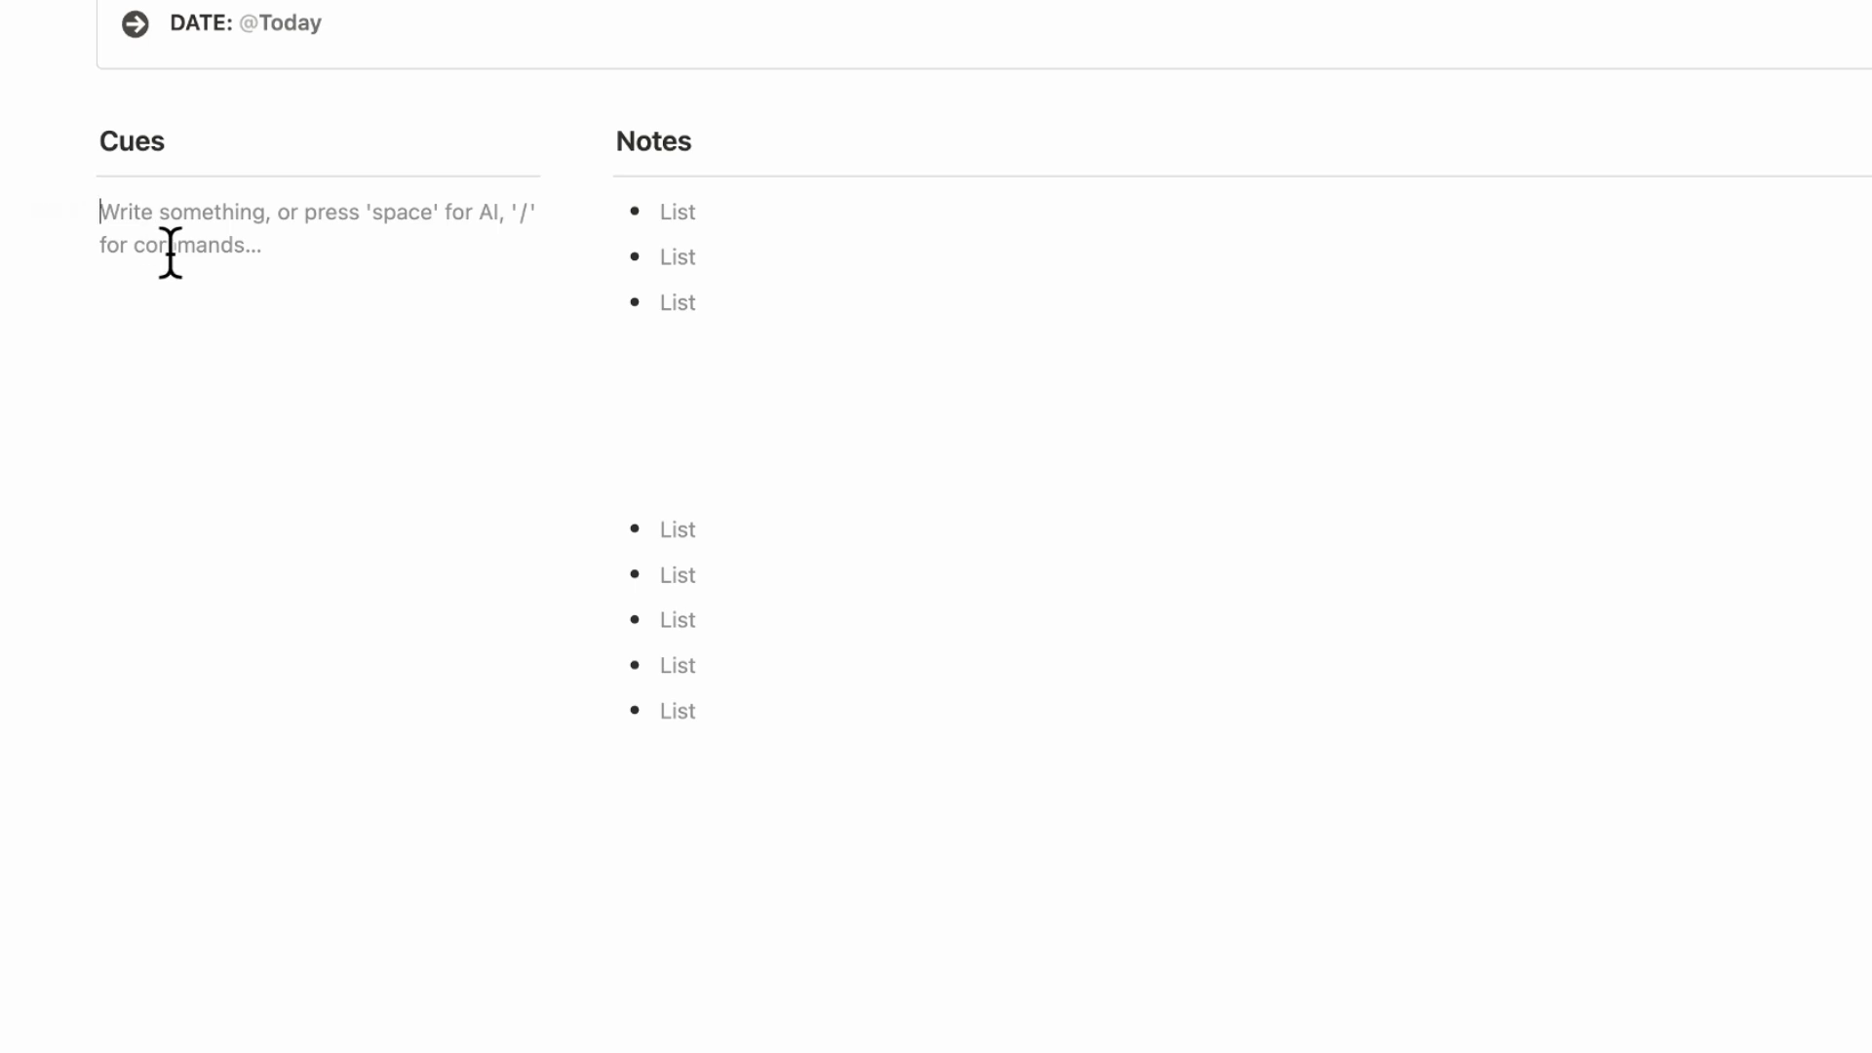
{"action": "type", "text": "Cue 1"}
{"action": "type", "text": "with a short summary"}
{"action": "triple_click", "coordinate": [258, 224]}
{"action": "key", "text": "super+b"}
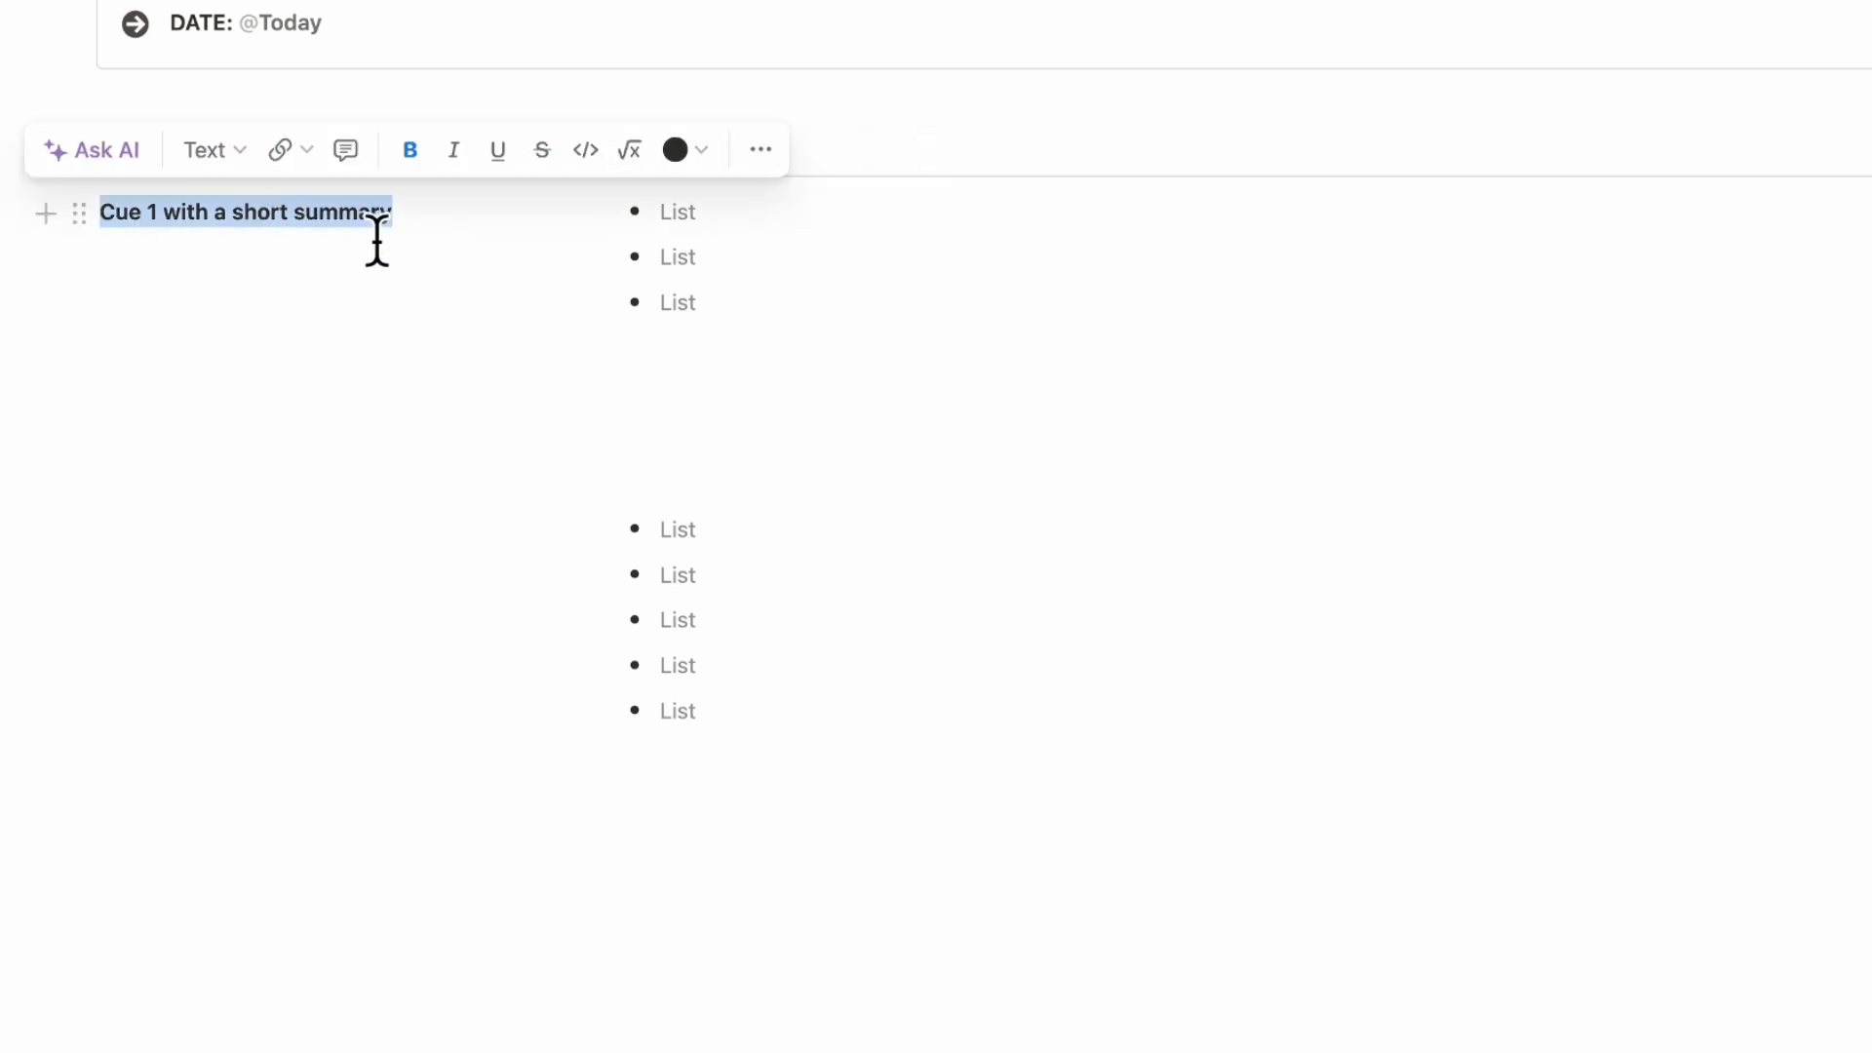
{"action": "left_click", "coordinate": [418, 230]}
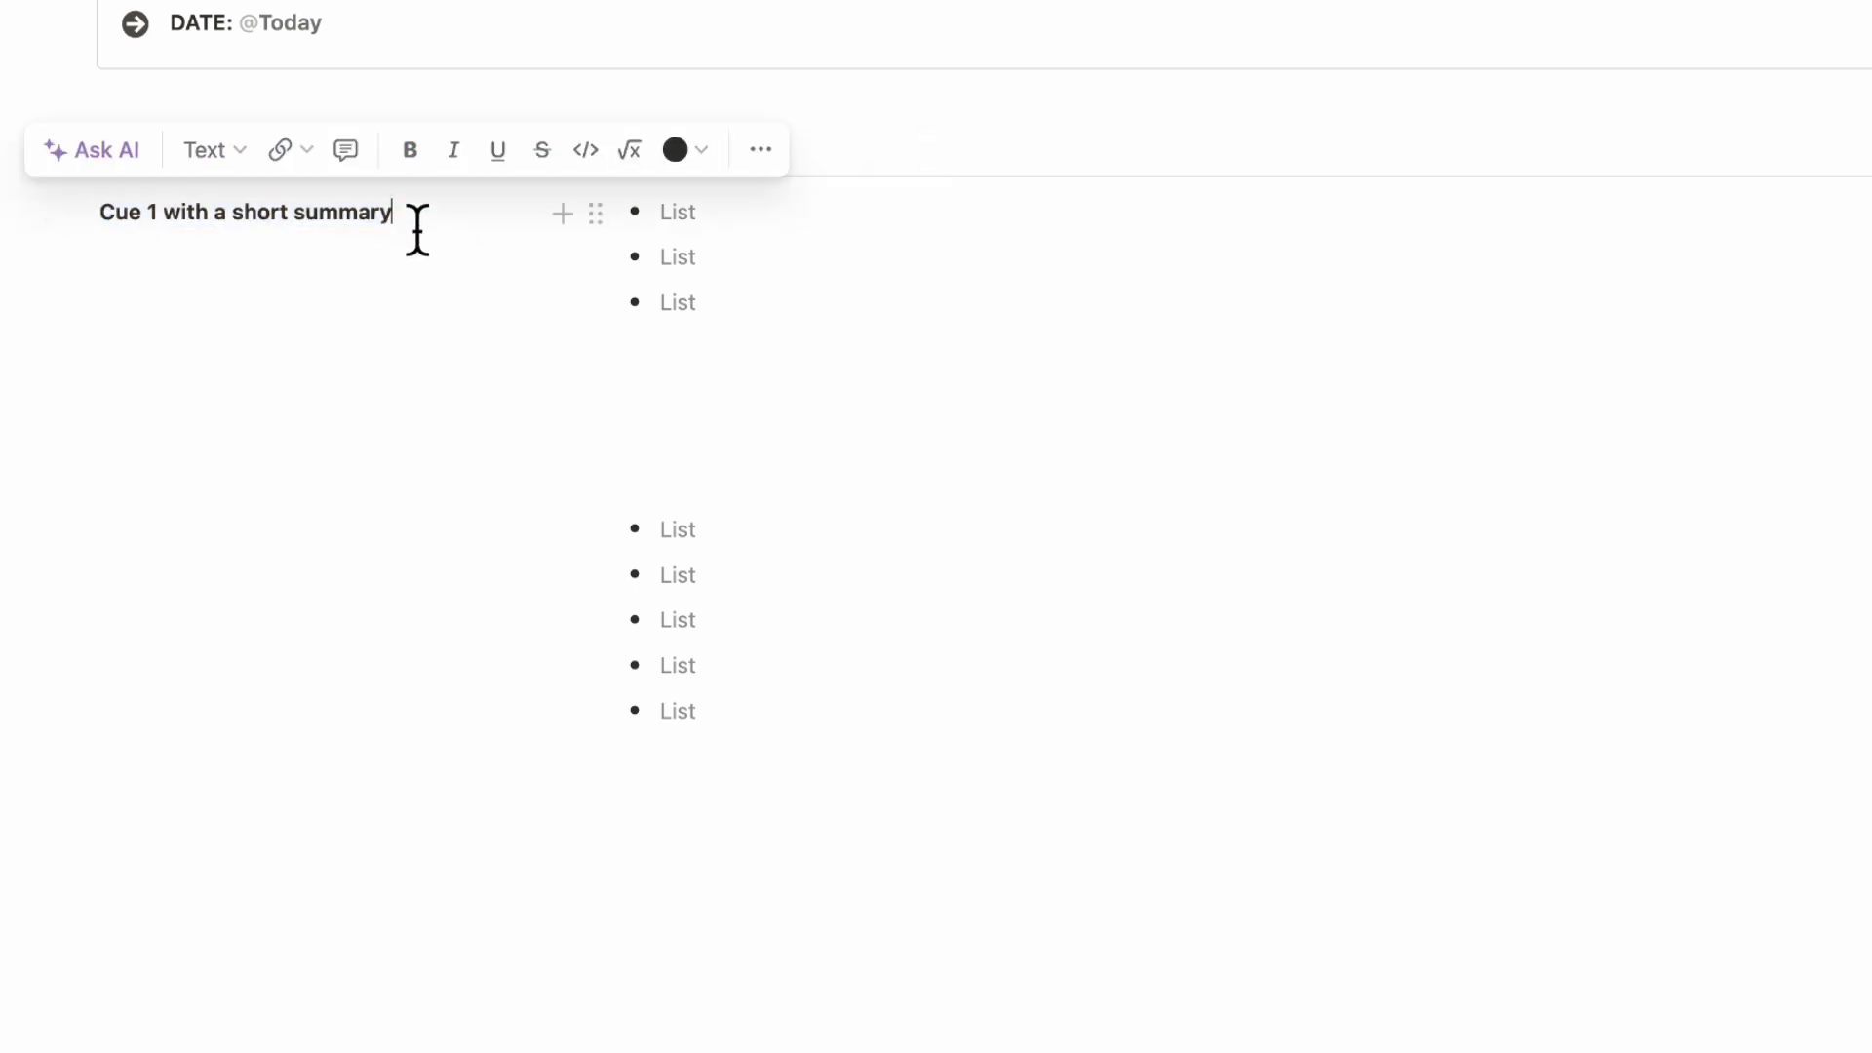
Write "Cue 2 with a short summary" in bold in the Cues column, level with the start of the second bulleted list in Notes.
{"action": "key", "text": "Return"}
{"action": "key", "text": "Return"}
{"action": "key", "text": "Return"}
{"action": "key", "text": "Return"}
{"action": "key", "text": "Return"}
{"action": "key", "text": "Return"}
{"action": "key", "text": "Return"}
{"action": "key", "text": "Return"}
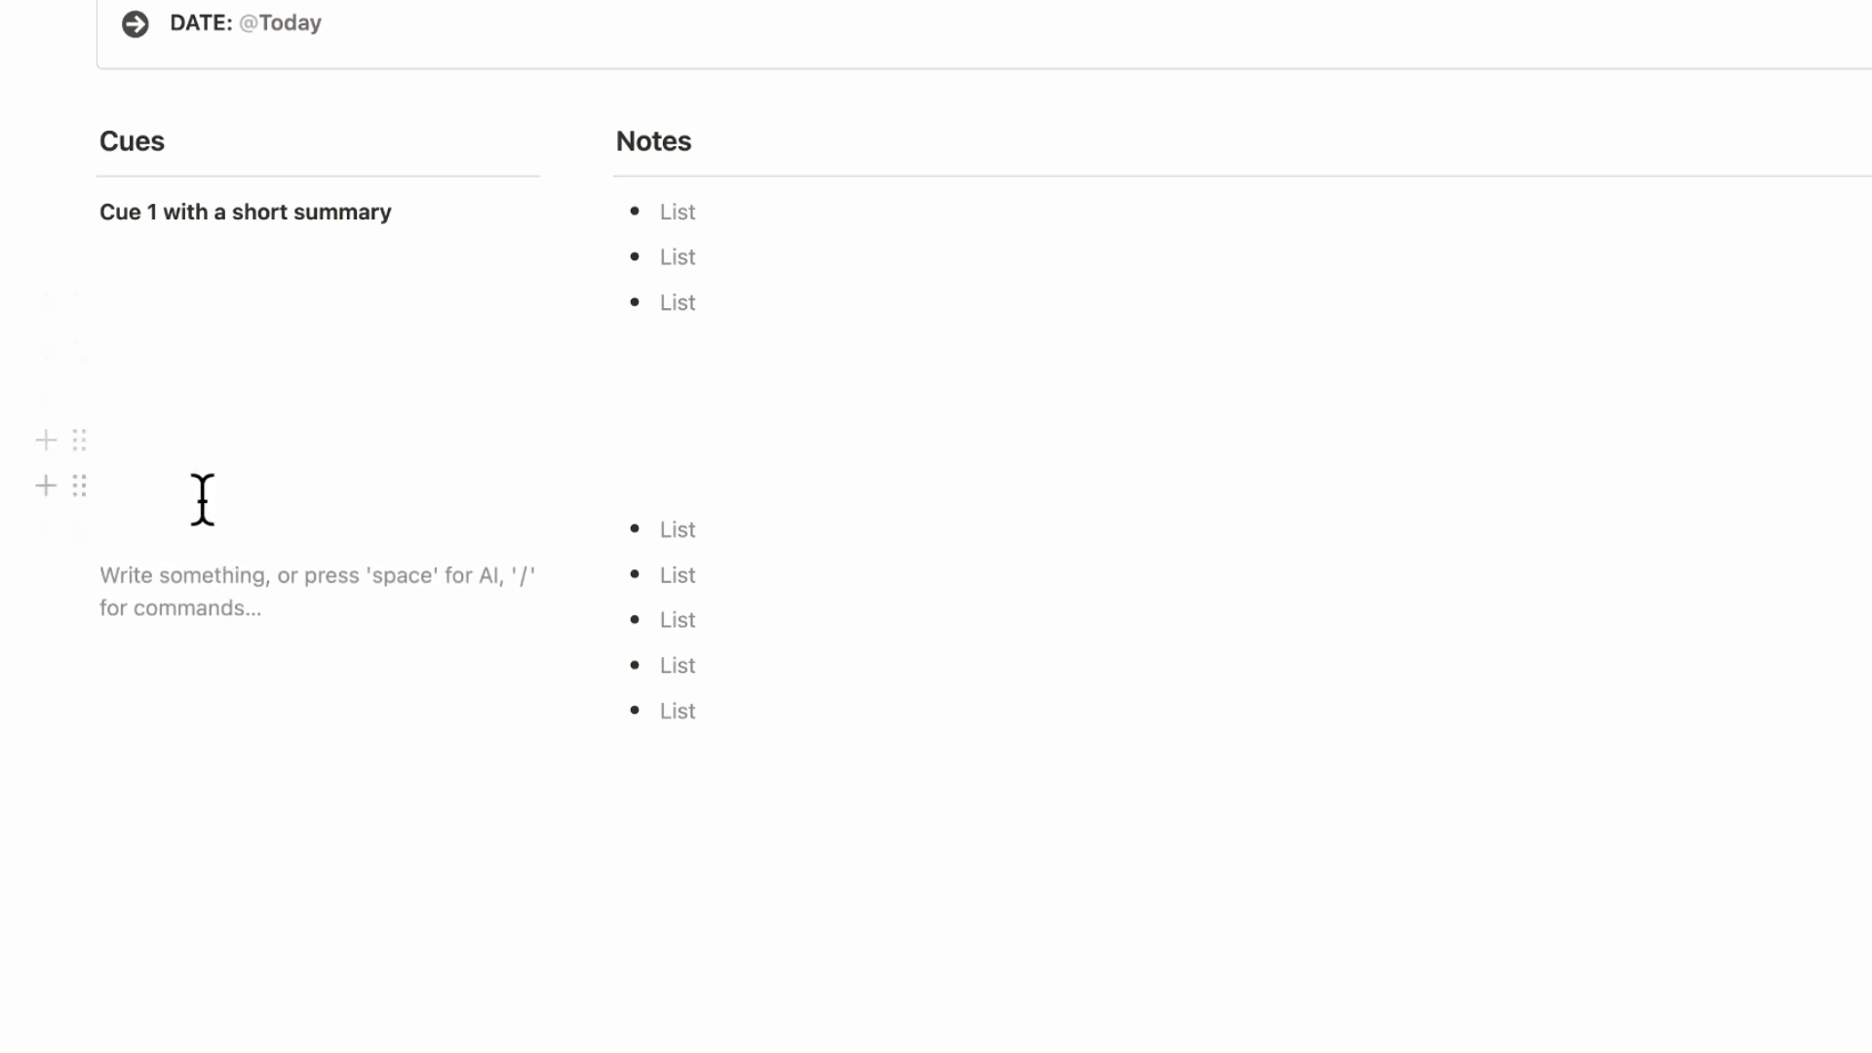
{"action": "type", "text": "Cue 2"}
{"action": "type", "text": "with a short summary"}
{"action": "left_click_drag", "start_coordinate": [395, 575], "coordinate": [102, 577]}
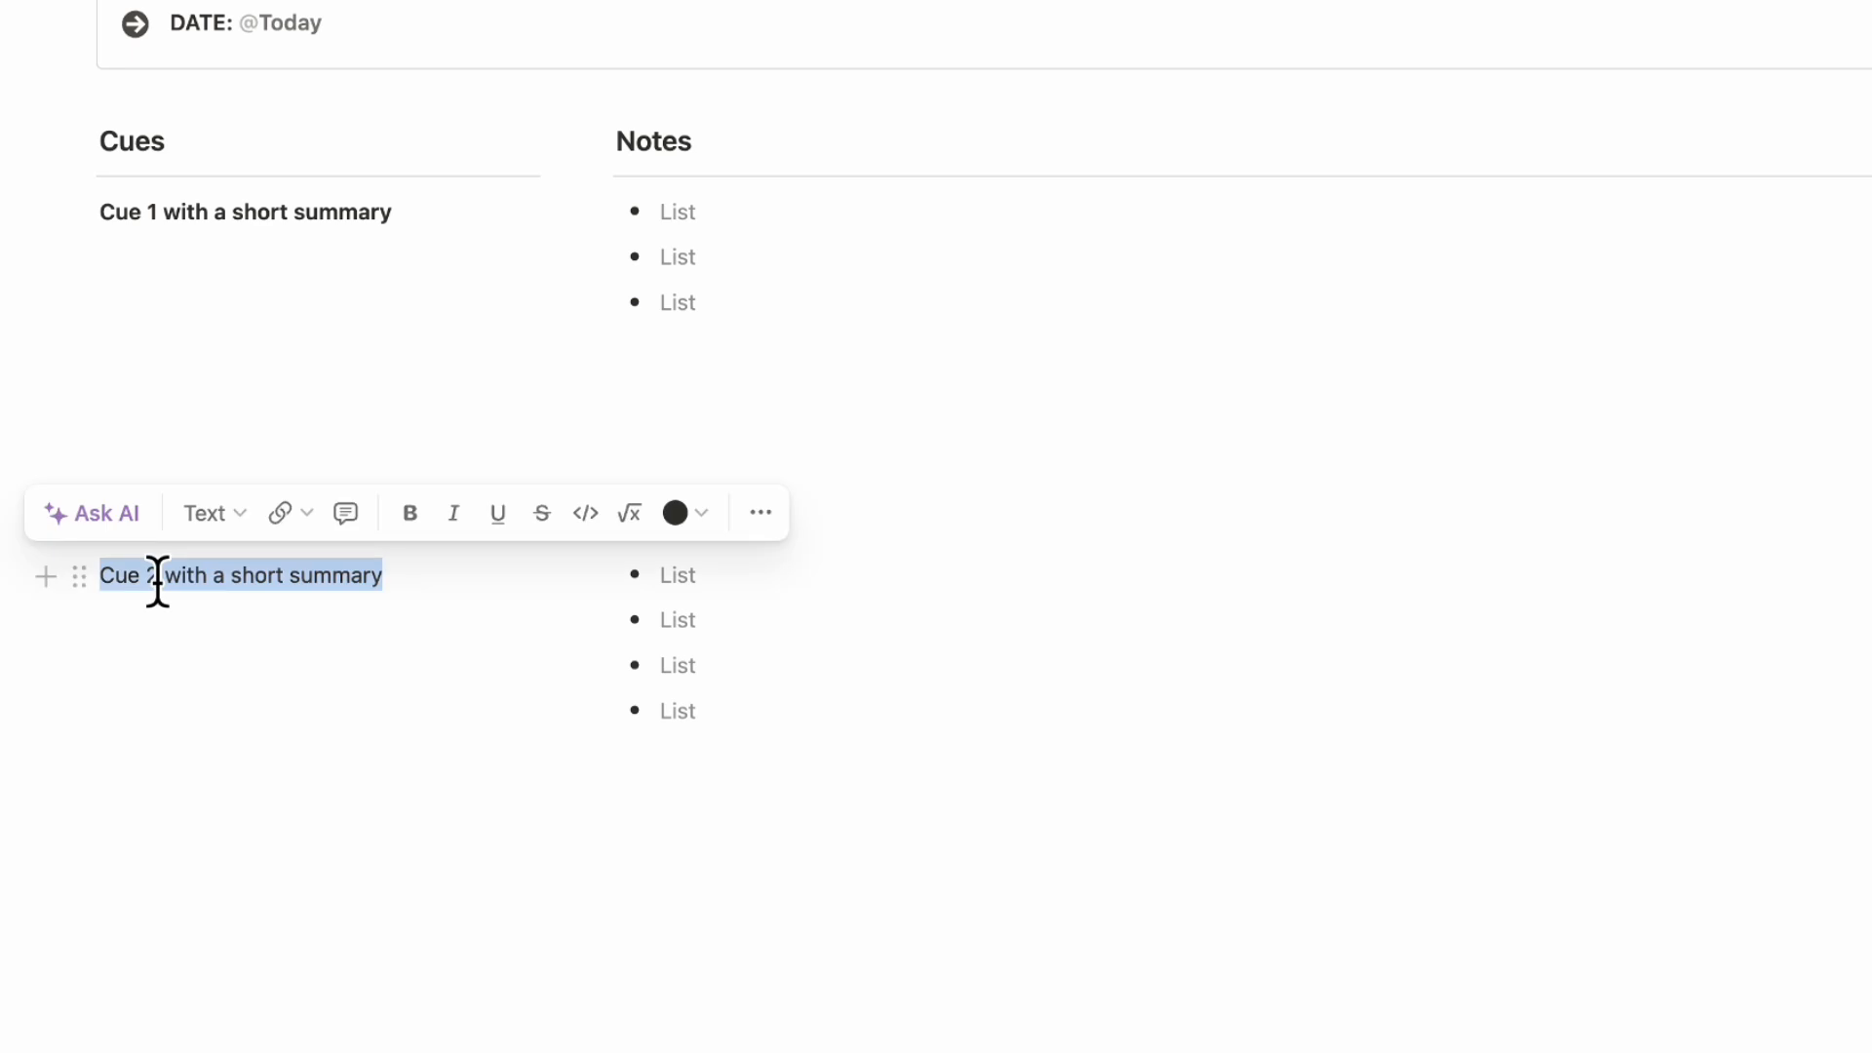
{"action": "left_click", "coordinate": [409, 513]}
{"action": "left_click", "coordinate": [286, 625]}
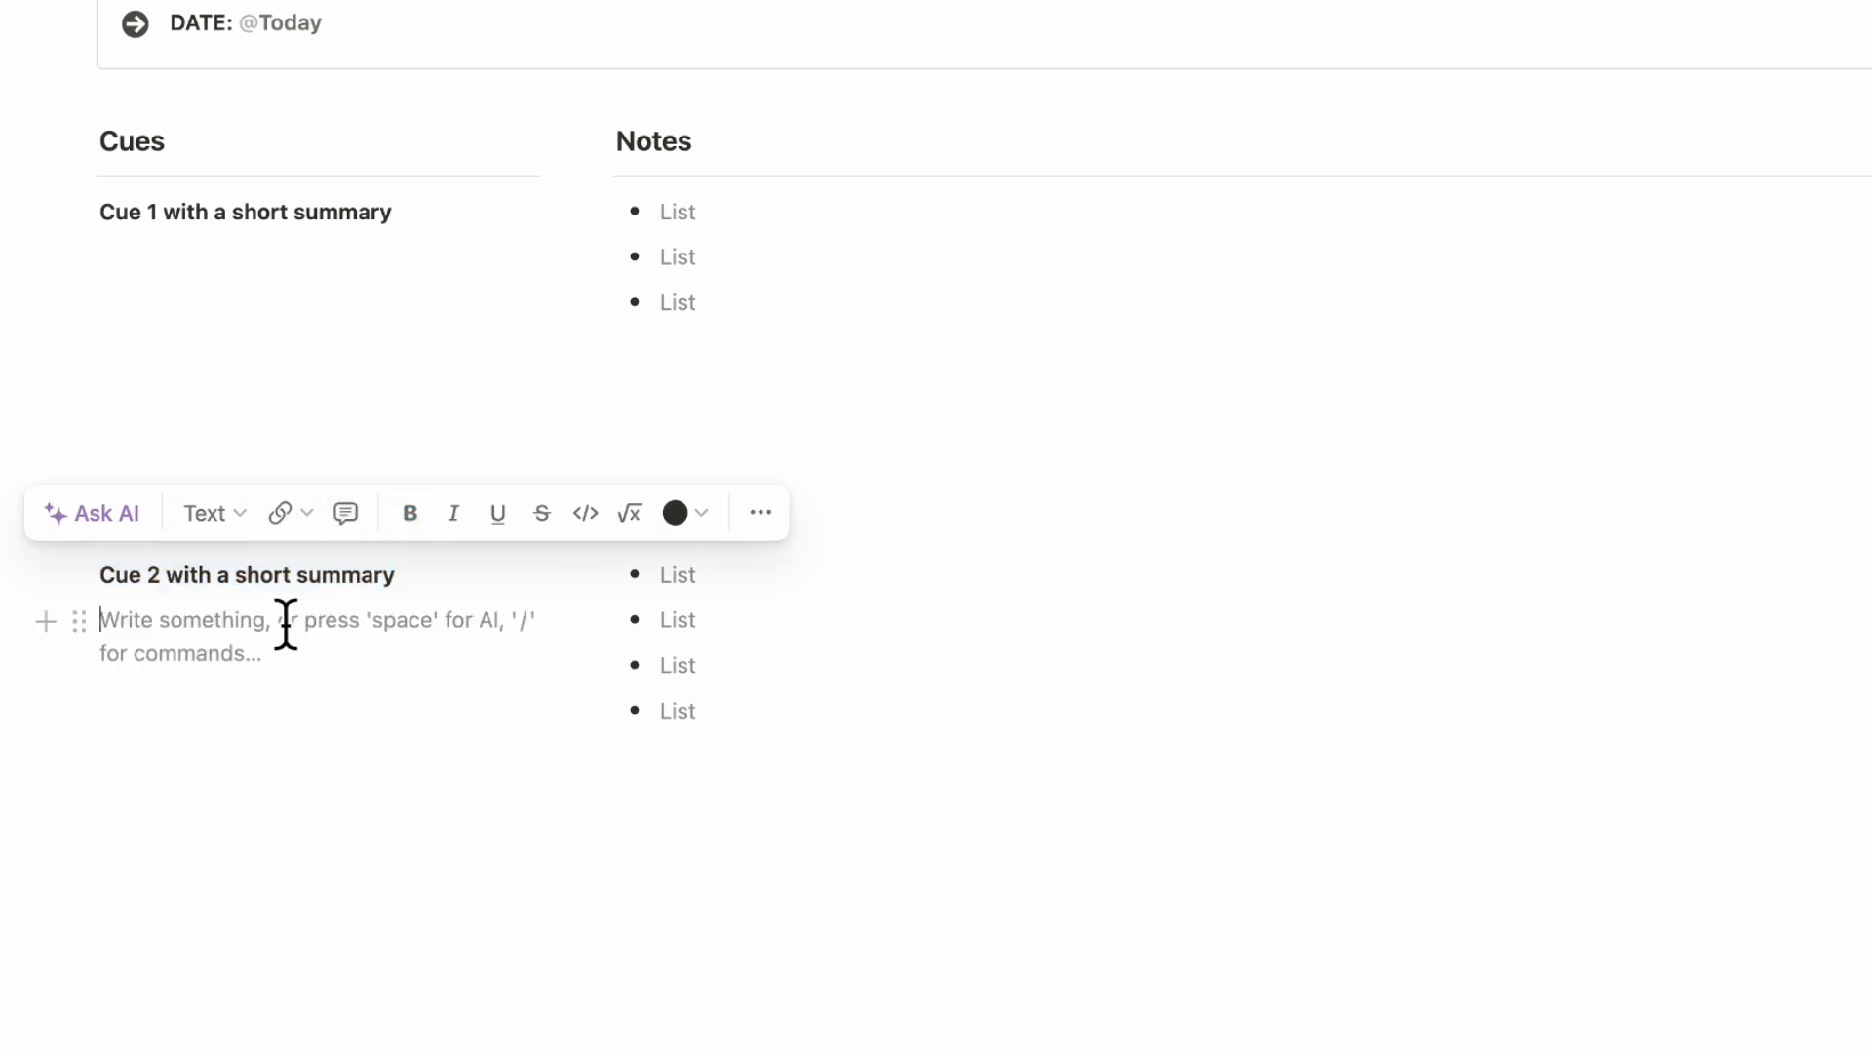
{"action": "left_click", "coordinate": [103, 577]}
{"action": "key", "text": "BackSpace"}
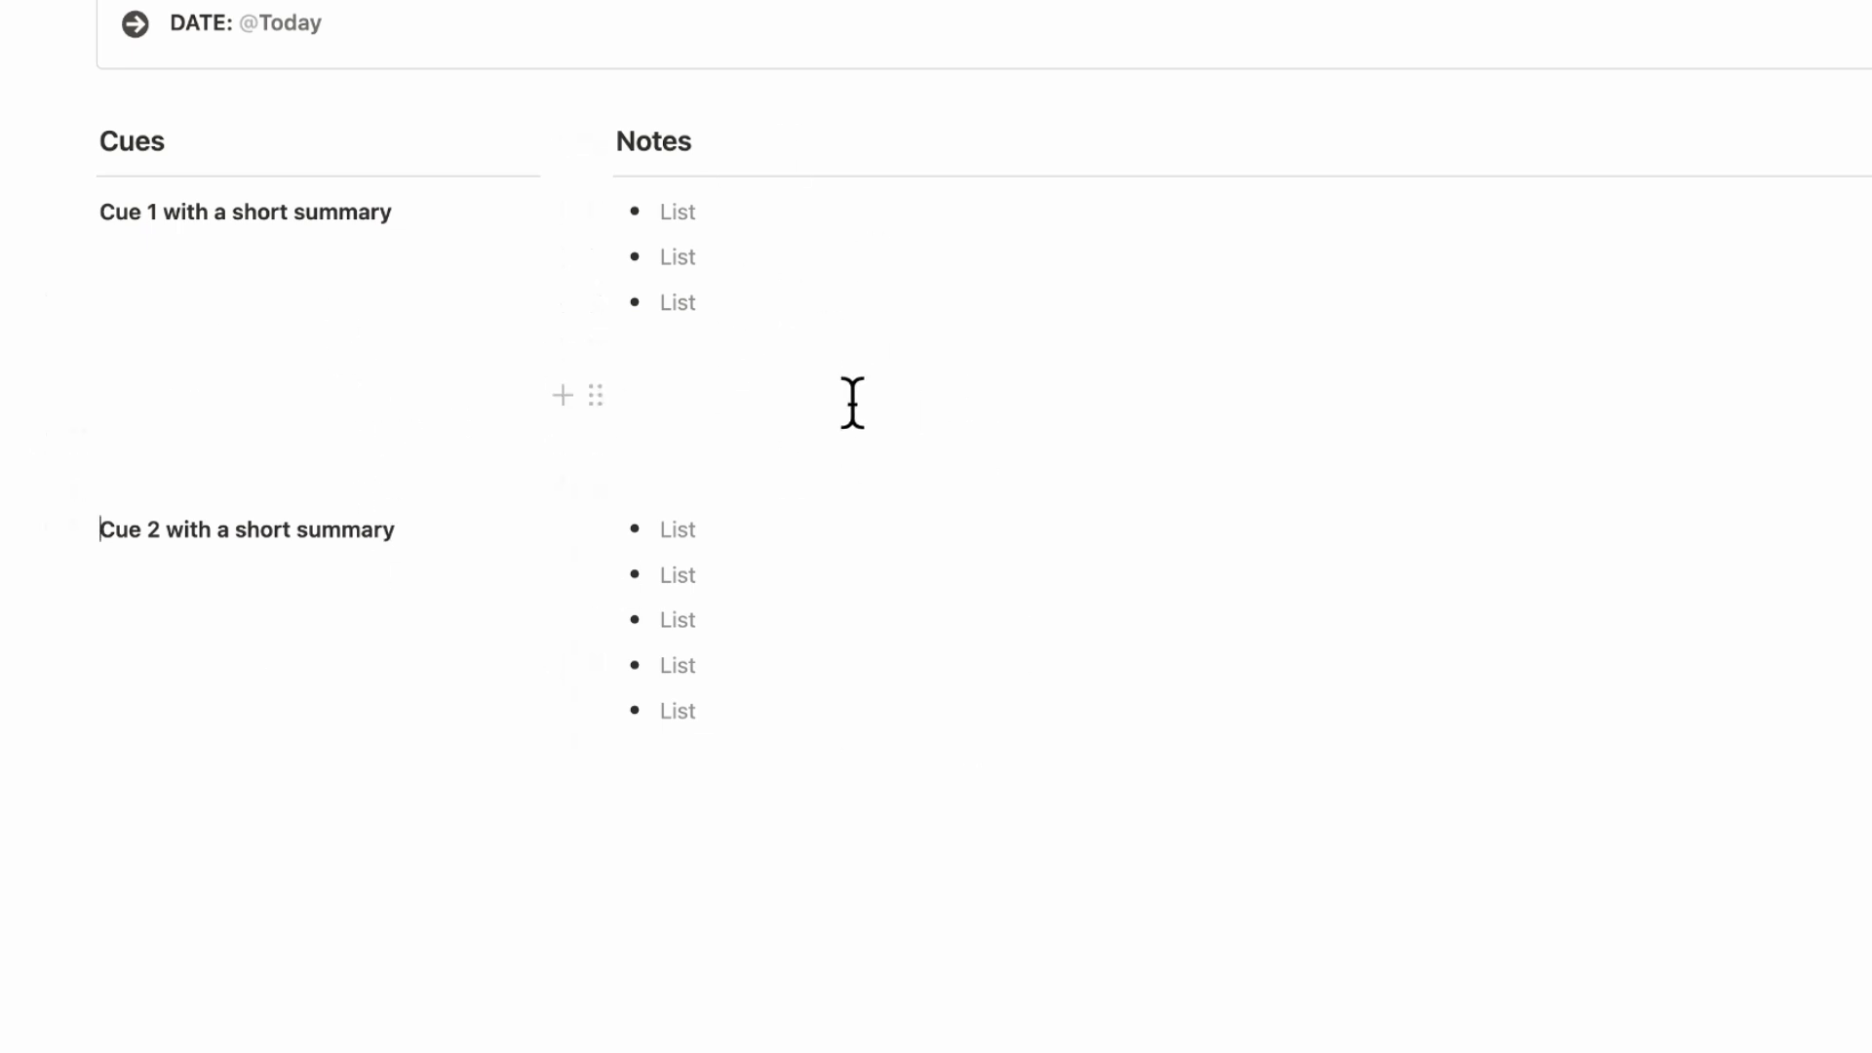
Add a callout with the bold label "SUMMARY" below both columns, leaving two blank lines above it.
{"action": "left_click", "coordinate": [428, 974]}
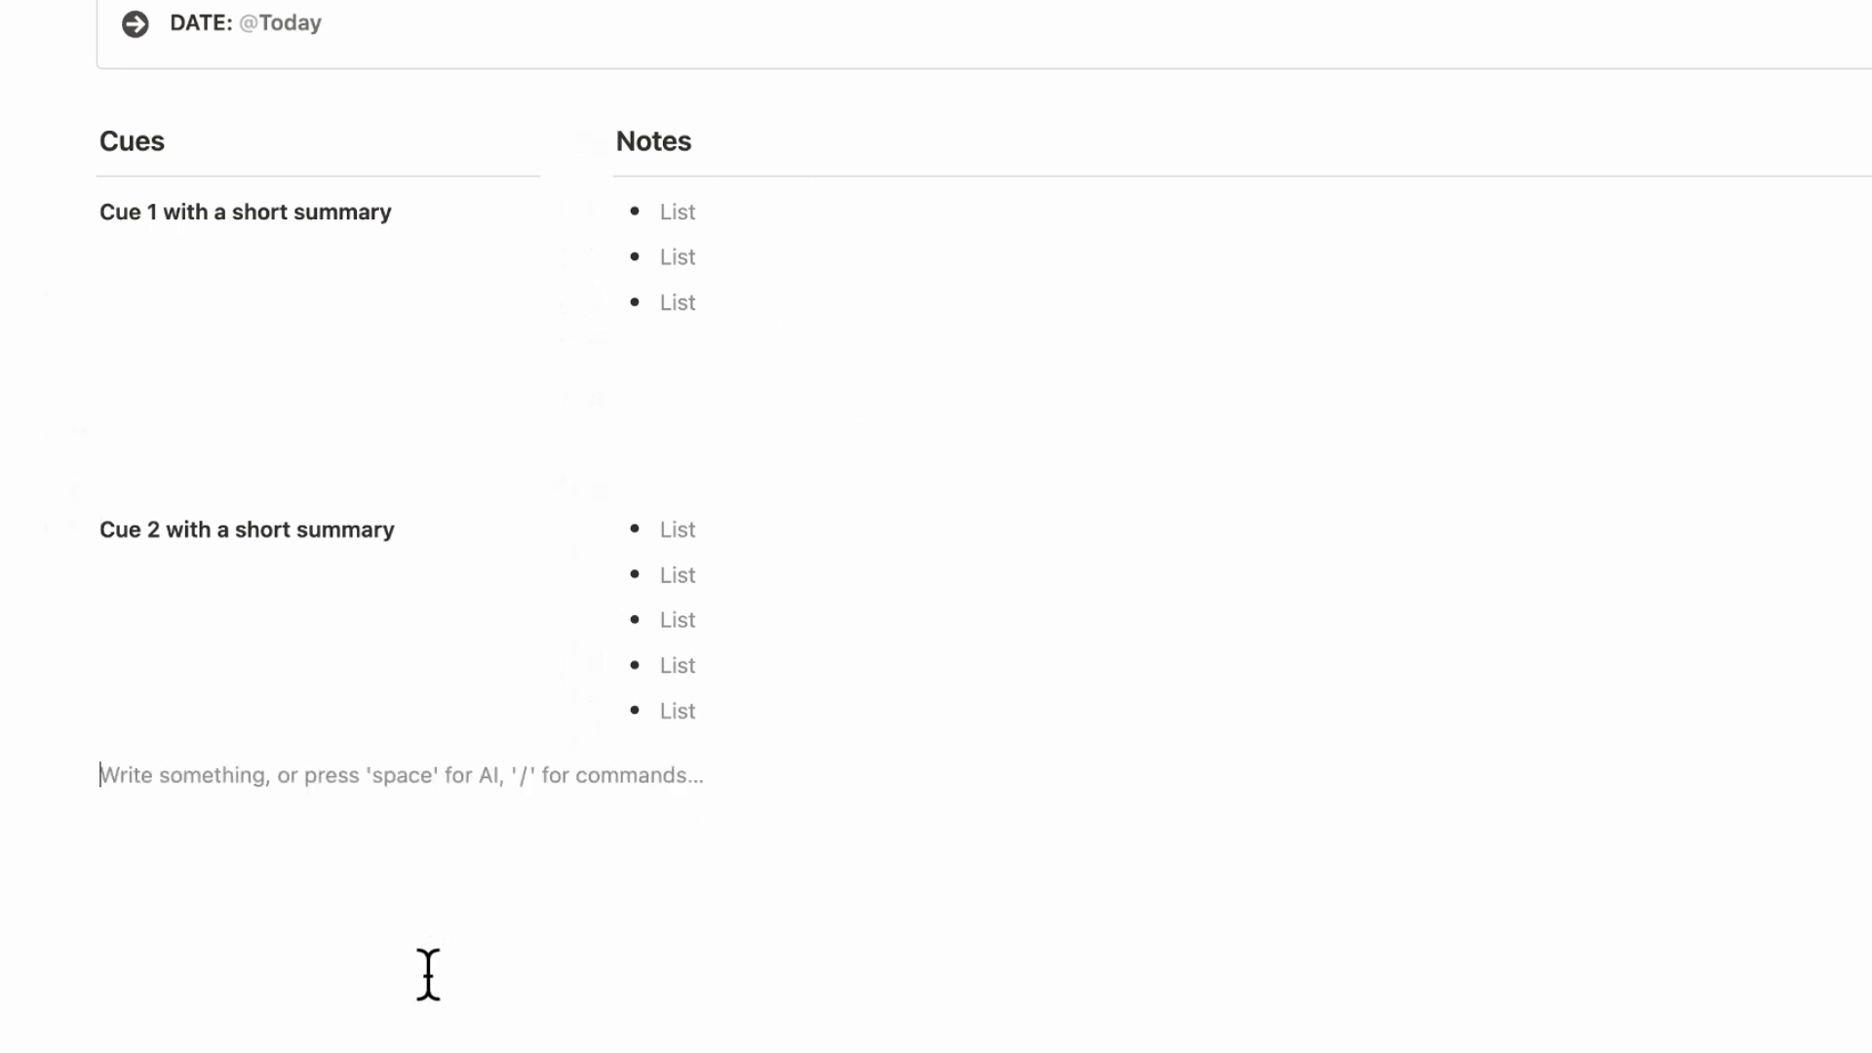
{"action": "key", "text": "Return"}
{"action": "key", "text": "Return"}
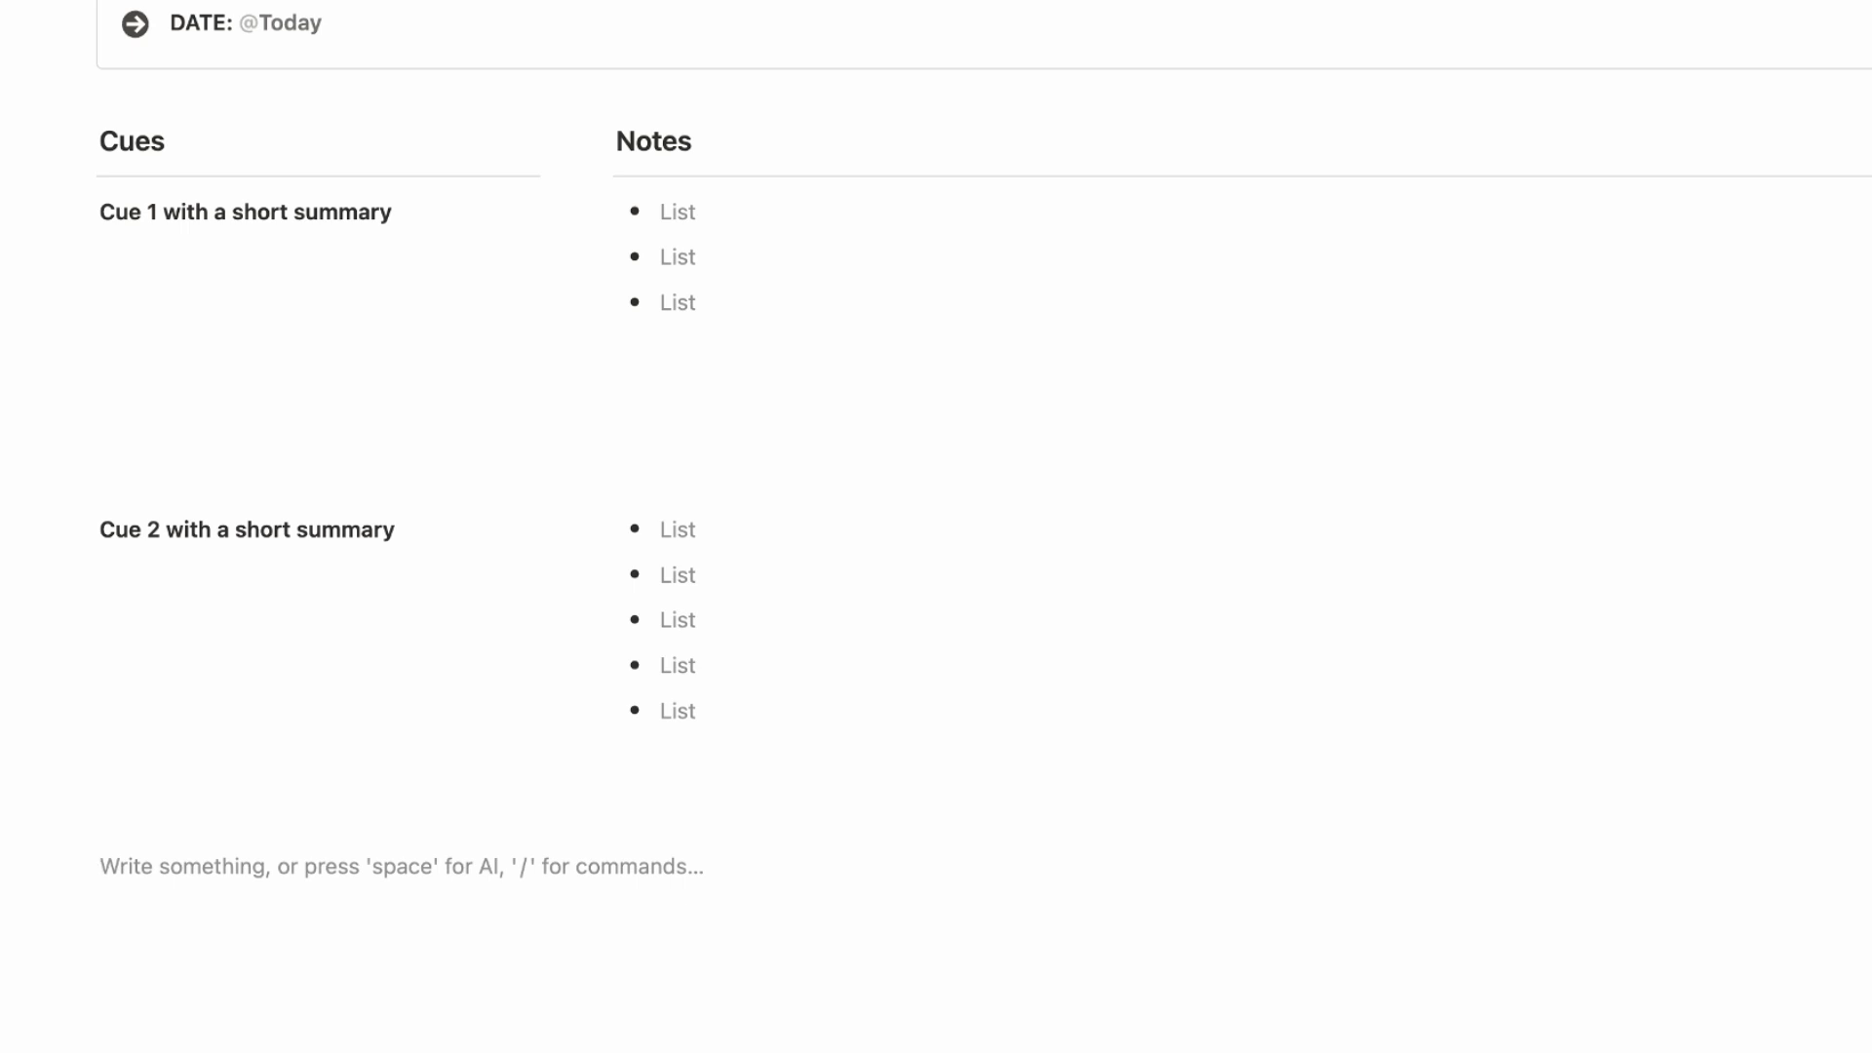
{"action": "type", "text": "/call"}
{"action": "key", "text": "Return"}
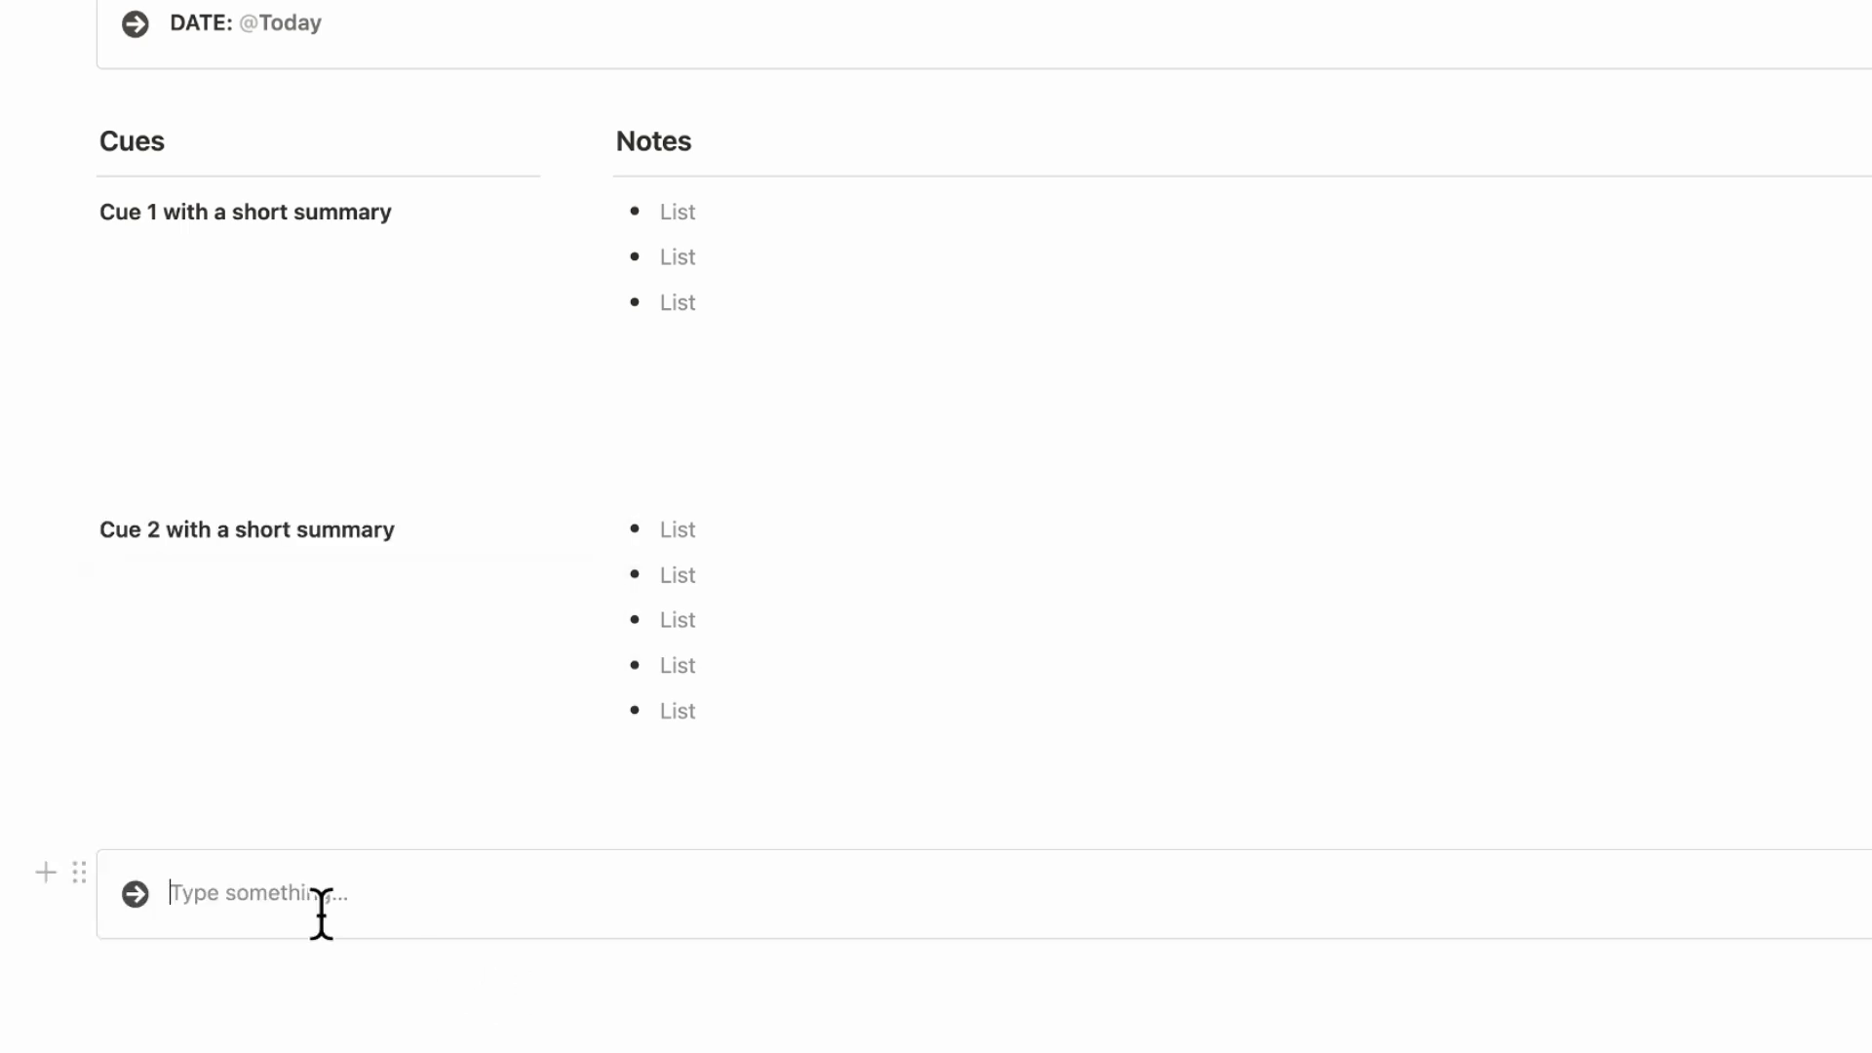
{"action": "type", "text": "SU"}
{"action": "type", "text": "MMARY"}
{"action": "key", "text": "super+a"}
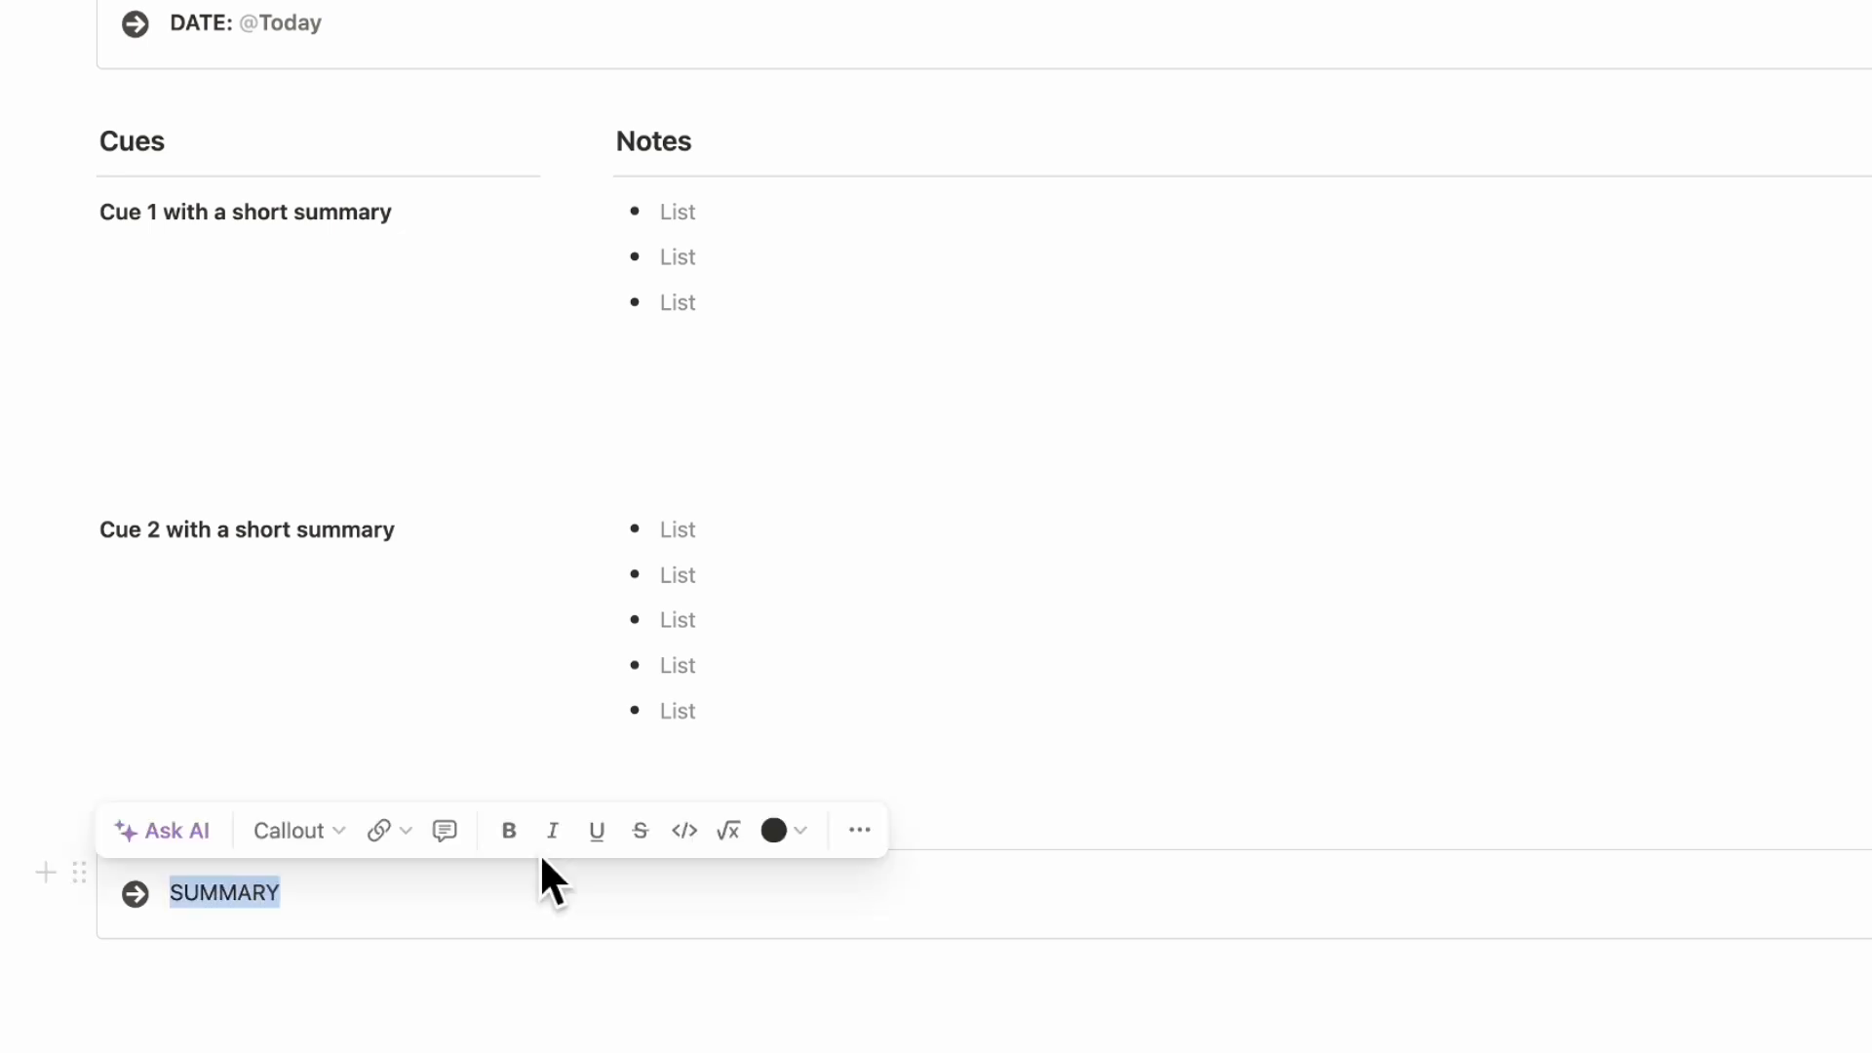
{"action": "left_click", "coordinate": [508, 829]}
{"action": "left_click", "coordinate": [370, 919]}
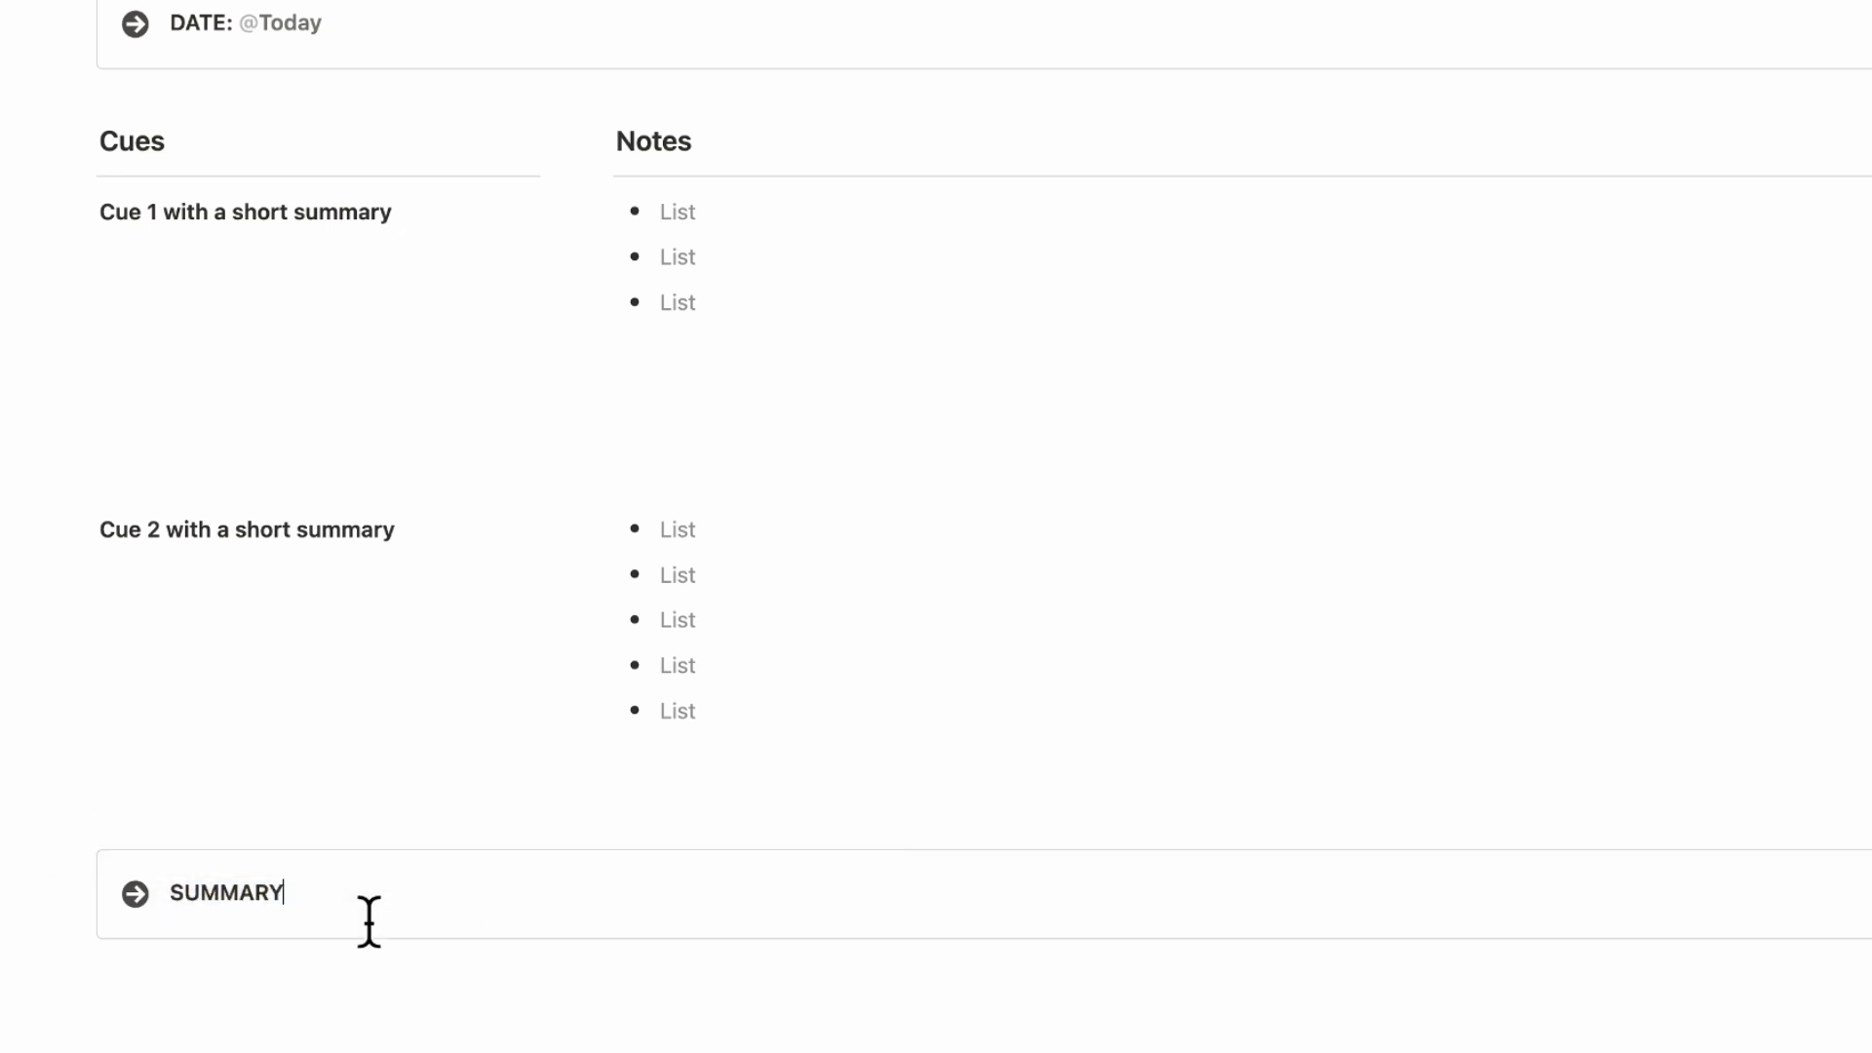
Add the placeholder line "Type your summary here" under SUMMARY within the same callout.
{"action": "key", "text": "shift+Return"}
{"action": "type", "text": "Type your summary here"}
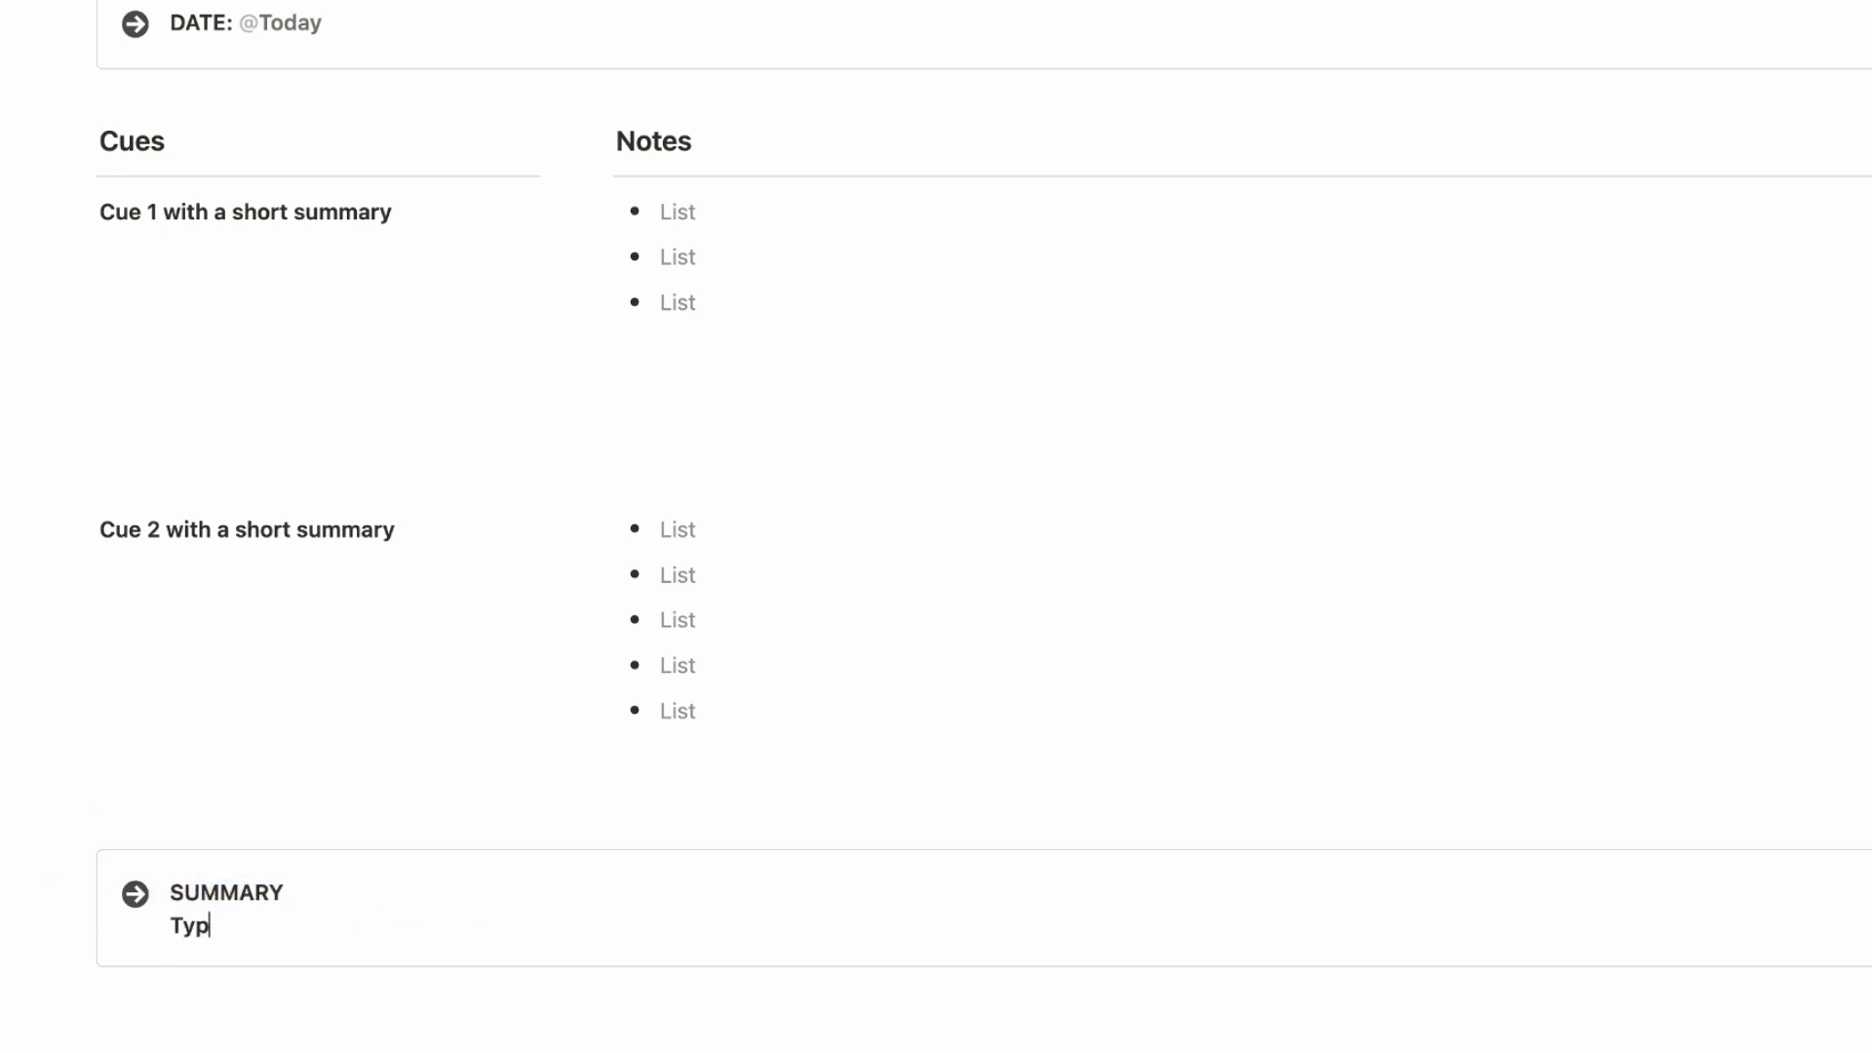
{"action": "scroll", "coordinate": [522, 954], "scroll_direction": "up", "scroll_amount": 2}
{"action": "scroll", "coordinate": [521, 954], "scroll_direction": "up", "scroll_amount": 1}
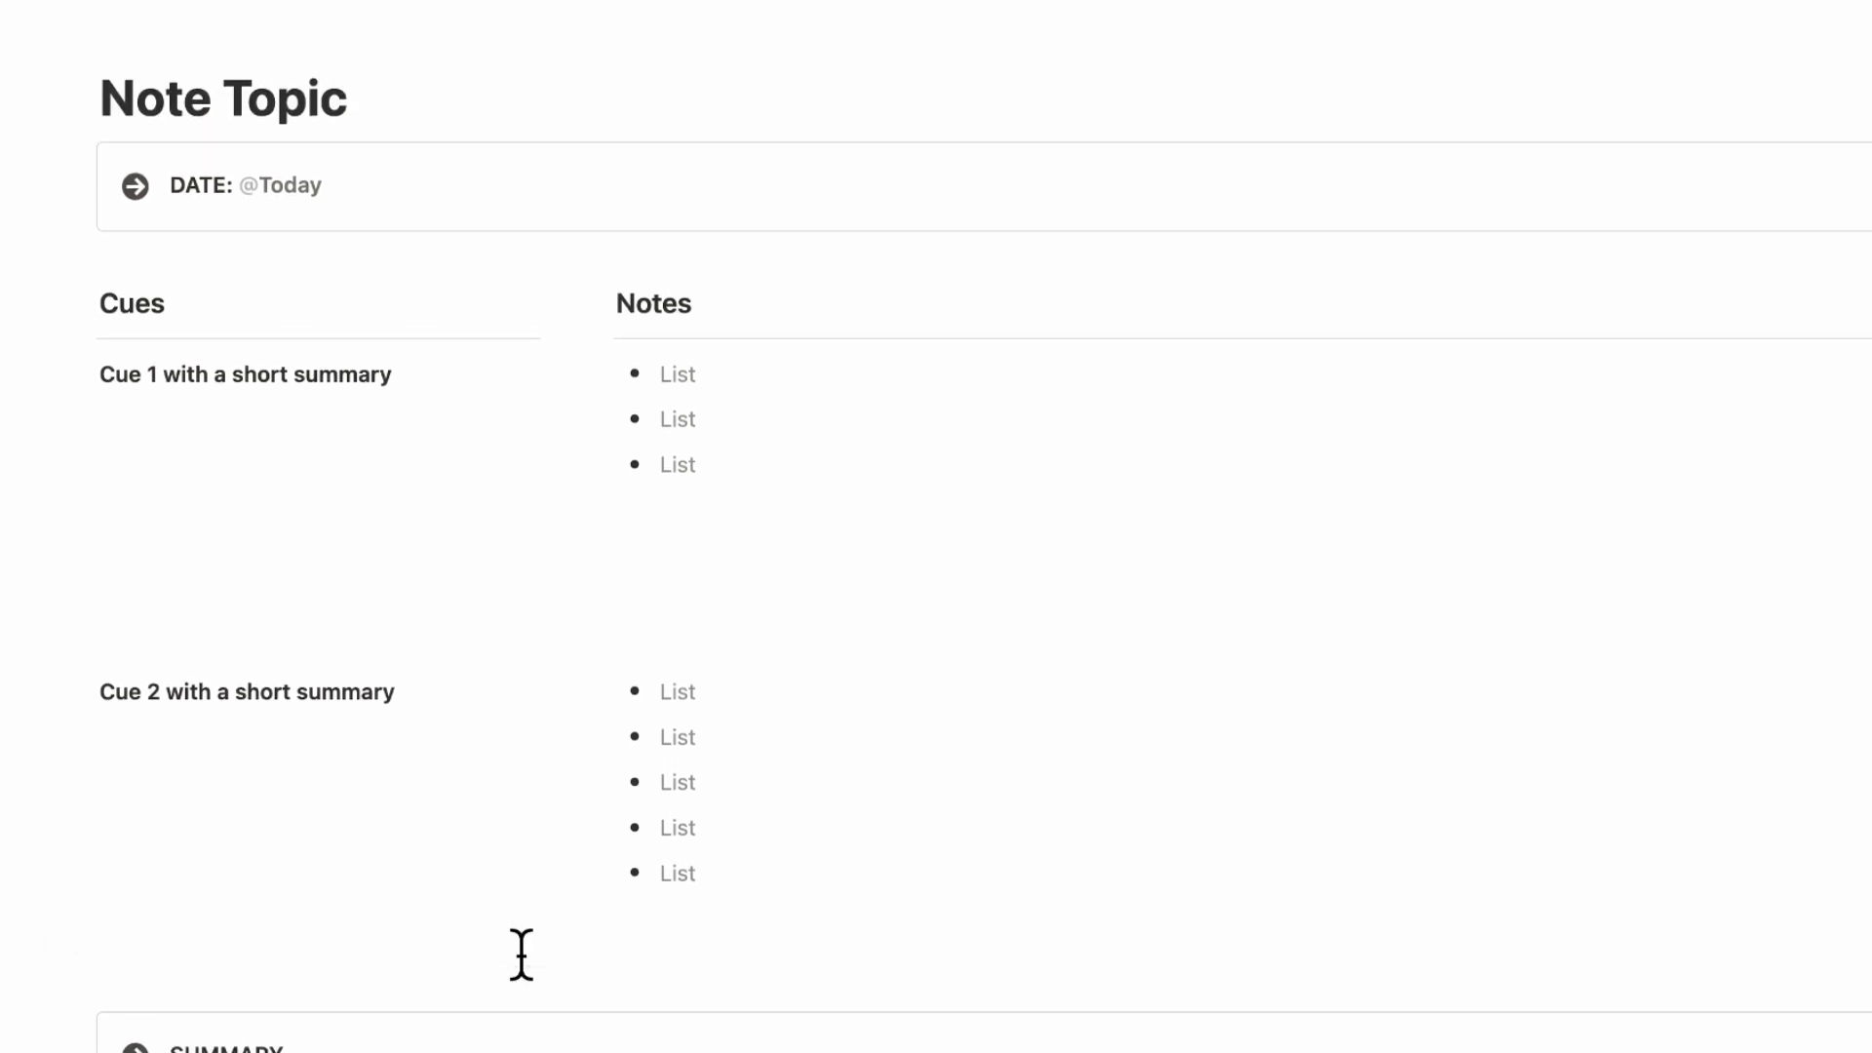
{"action": "scroll", "coordinate": [522, 955], "scroll_direction": "down", "scroll_amount": 2}
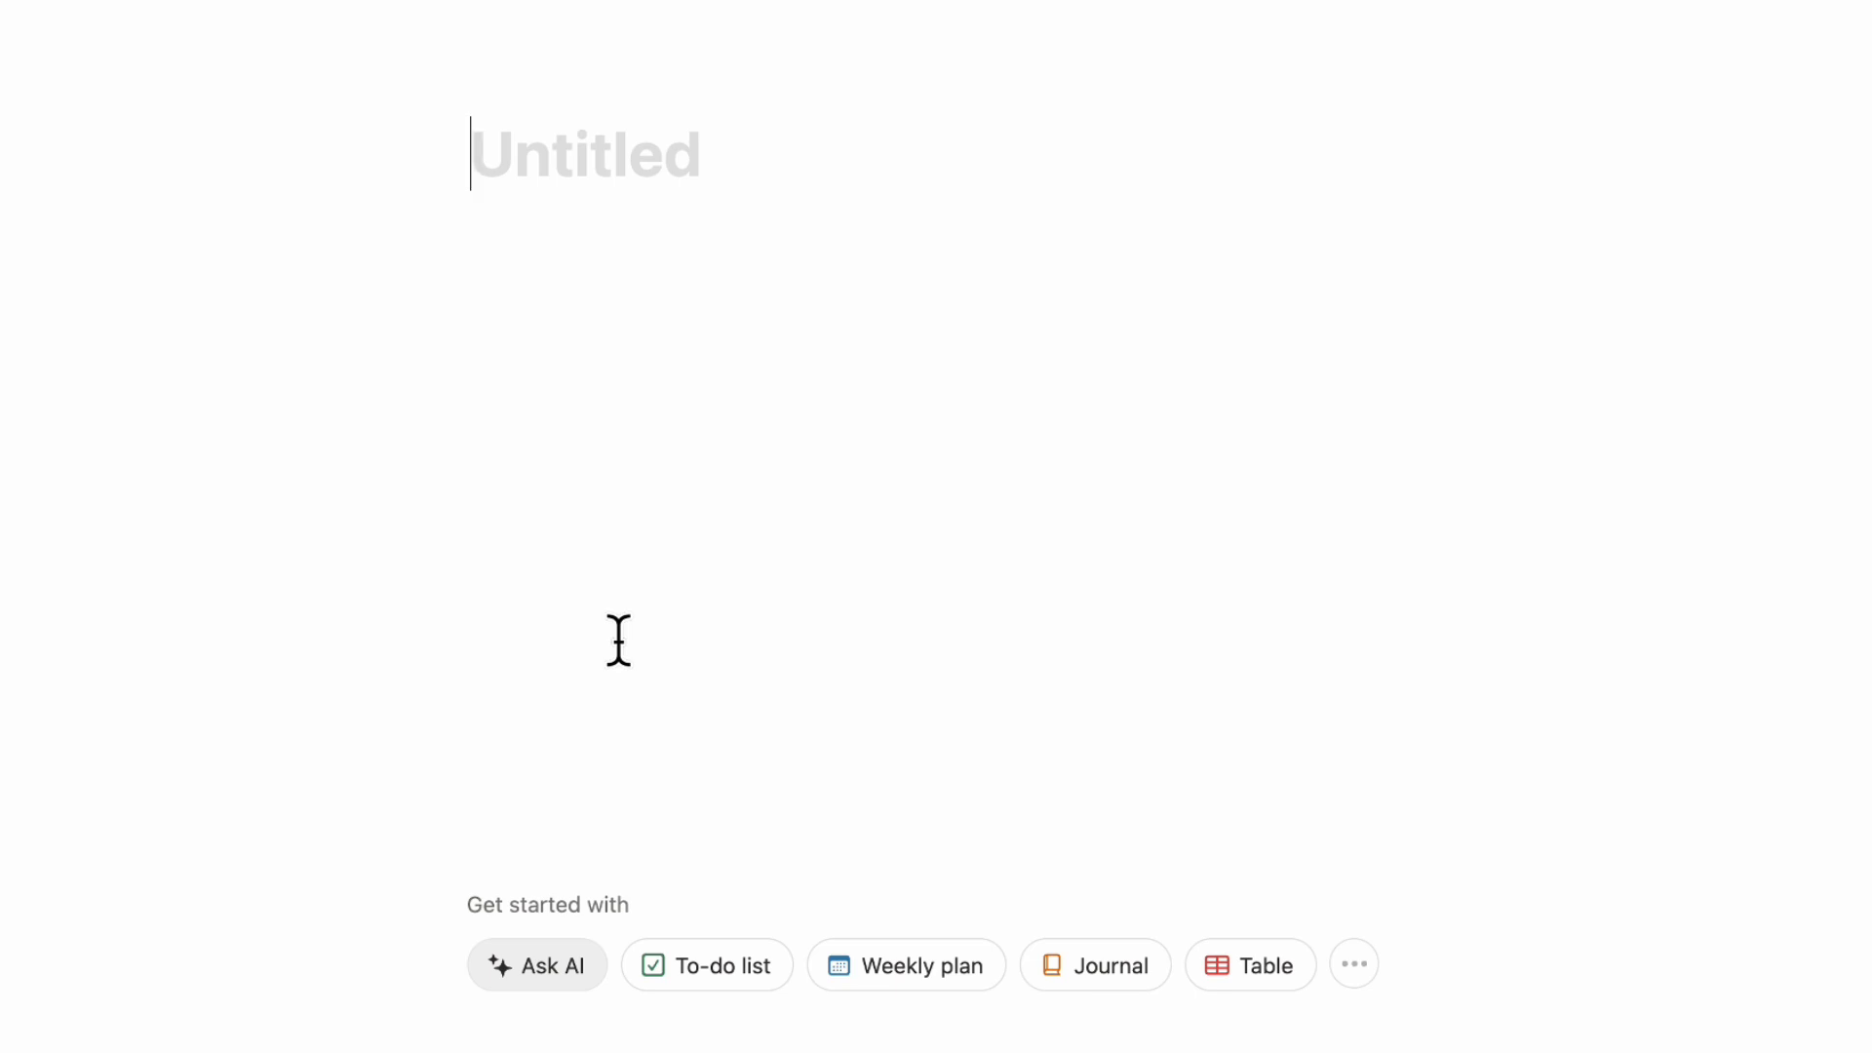
Title the new page "Review Note Page" and turn on small text and full width for it.
{"action": "type", "text": "Revie"}
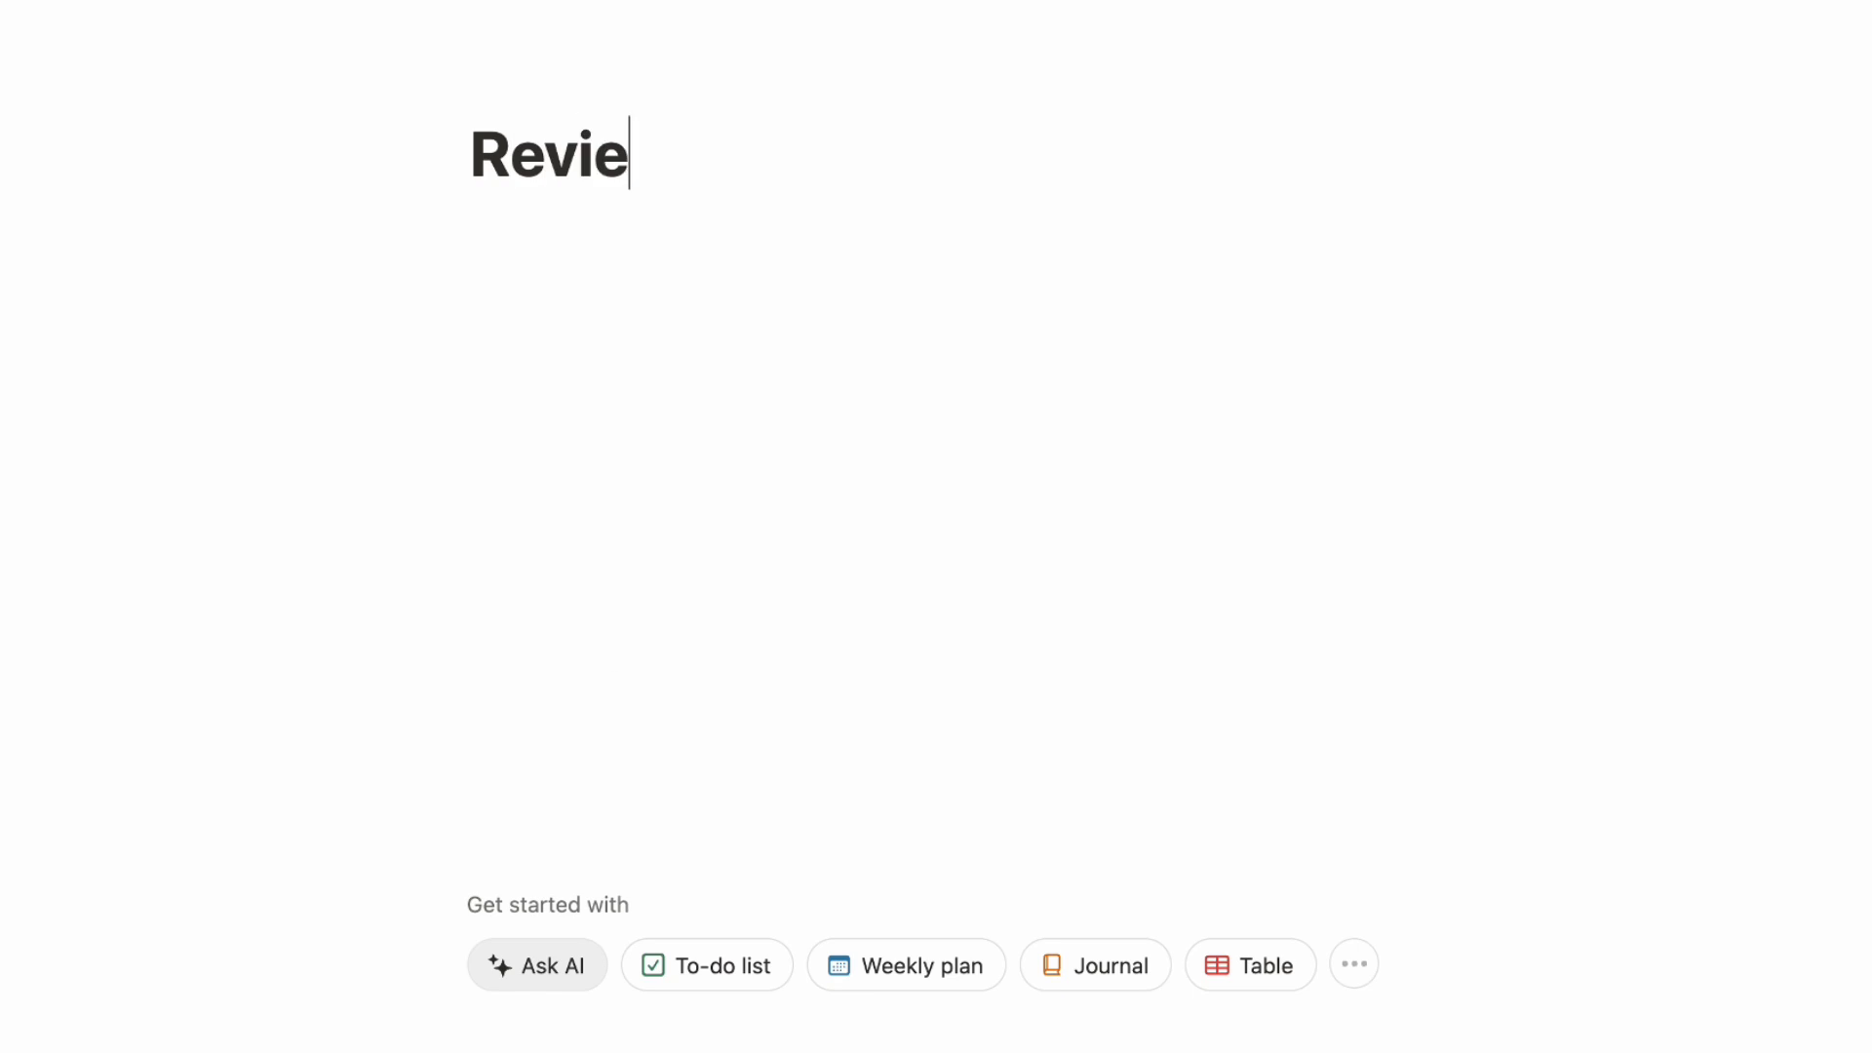
{"action": "type", "text": "w Note Page"}
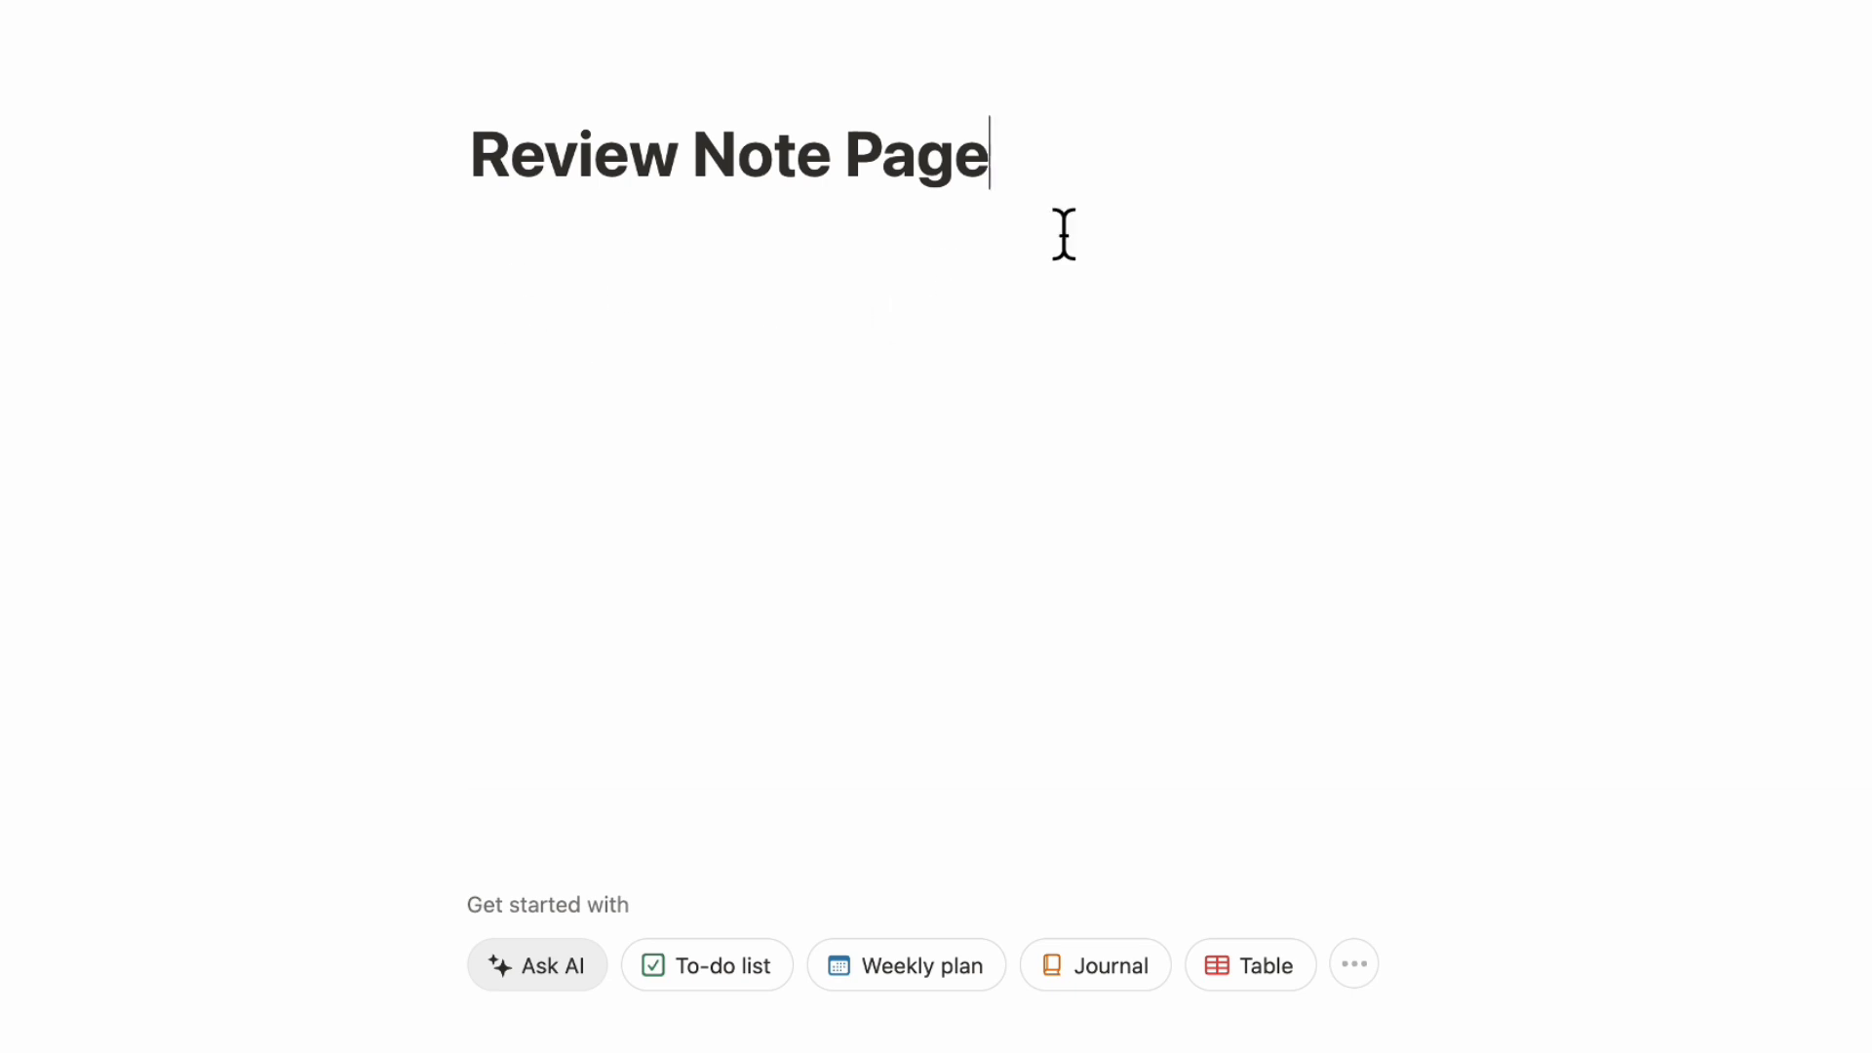
{"action": "left_click", "coordinate": [1867, 5]}
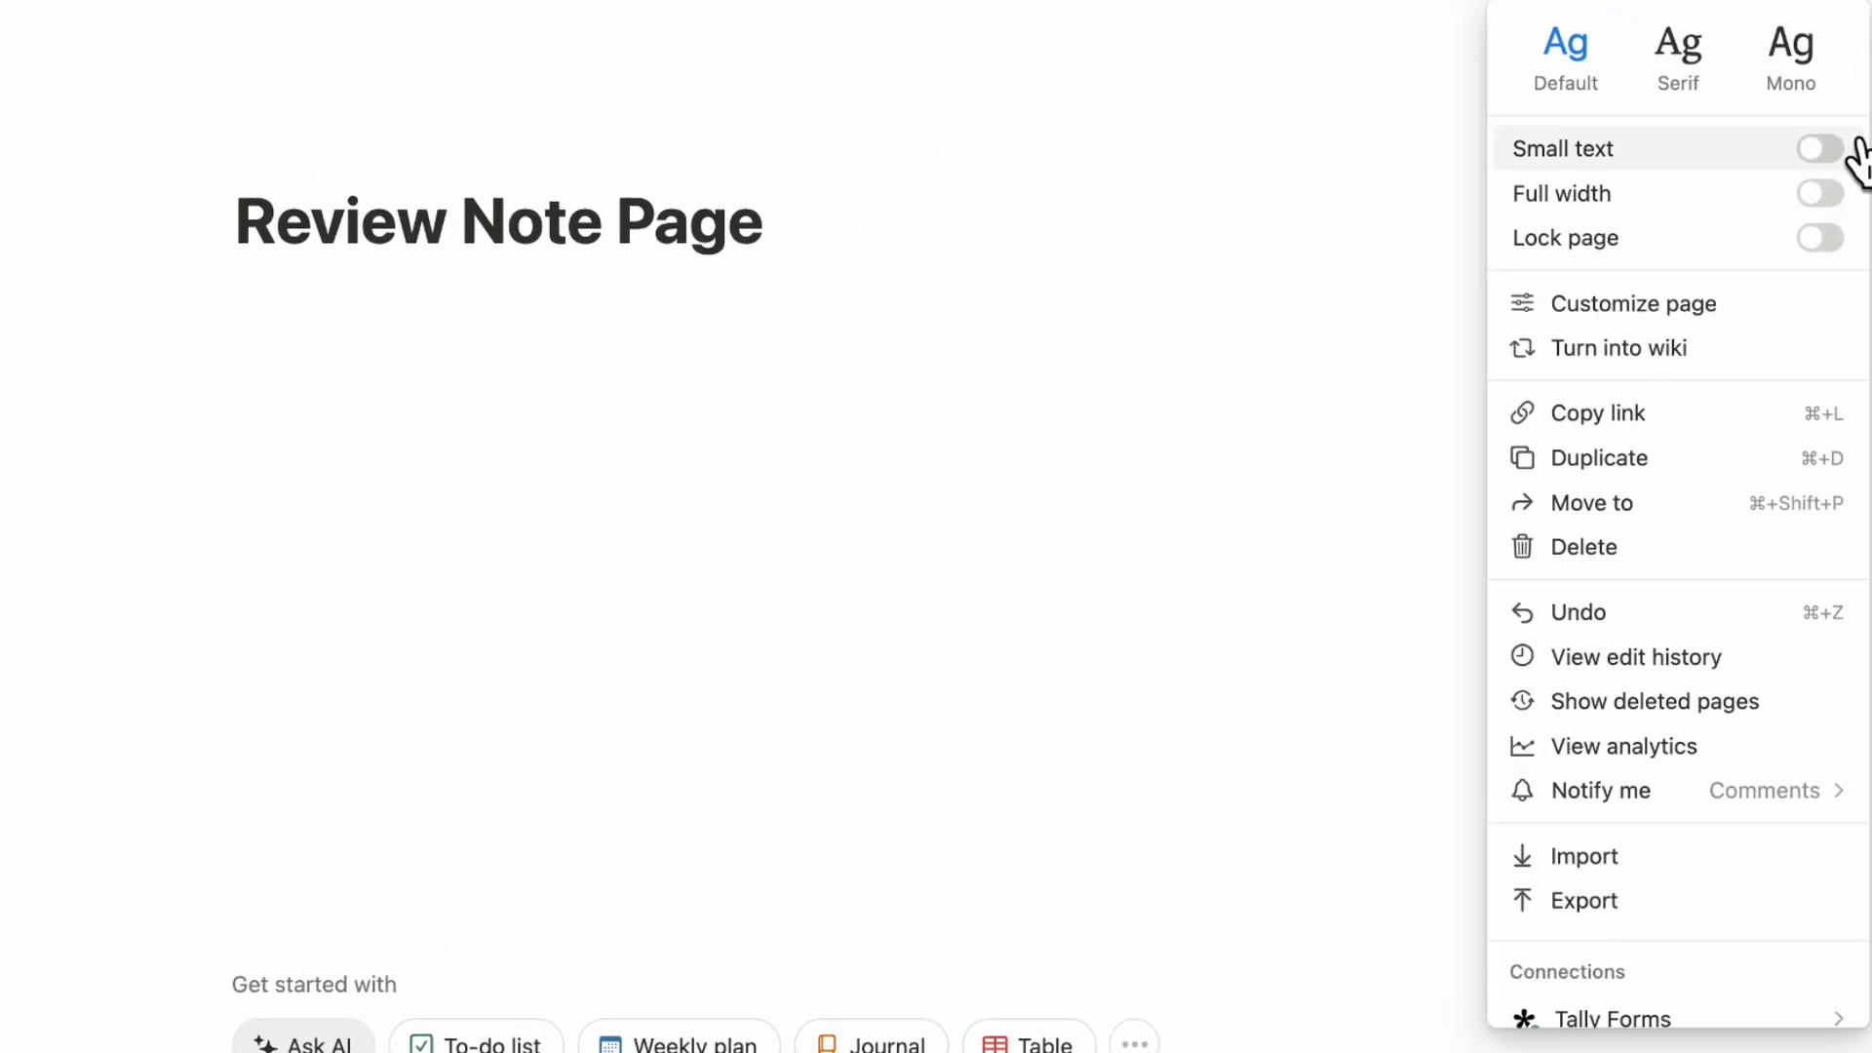
{"action": "left_click", "coordinate": [1825, 148]}
{"action": "left_click", "coordinate": [1833, 194]}
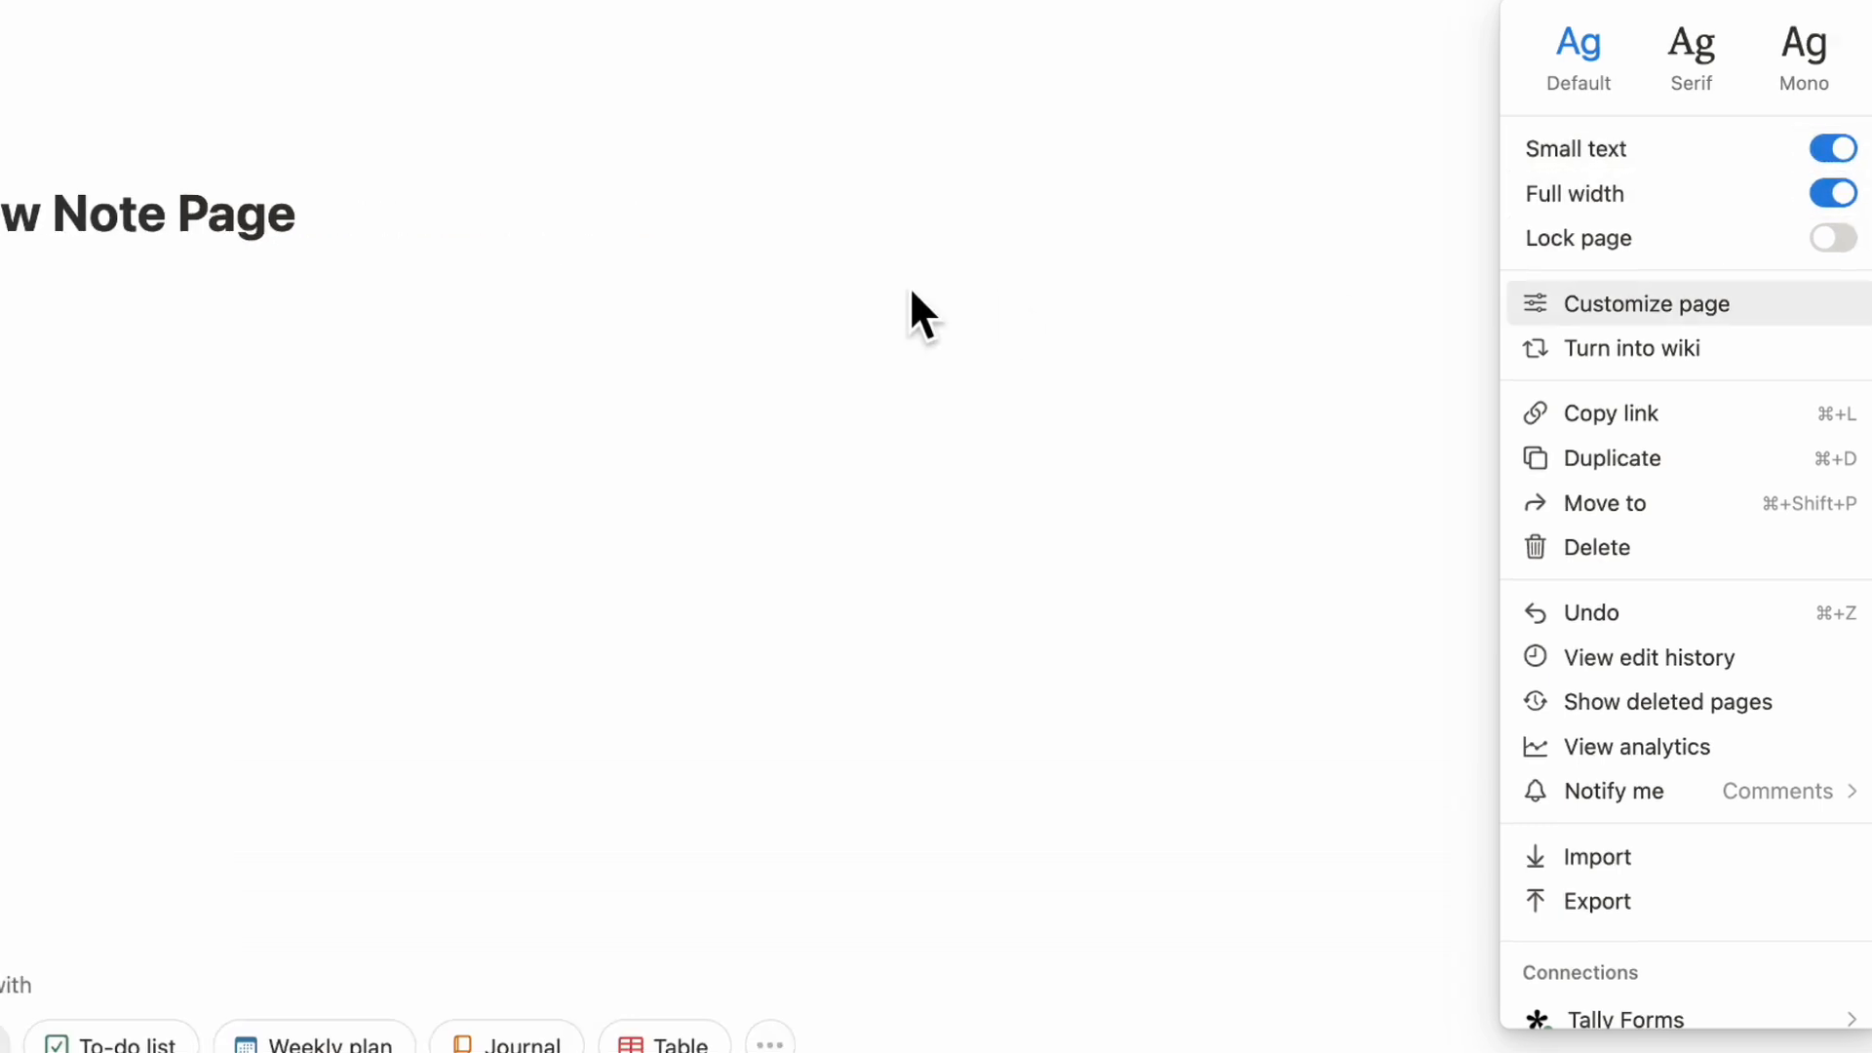
{"action": "left_click", "coordinate": [882, 290]}
Add a Heading 3 reading "Main Topic 1:" under the page title, followed by a new line.
{"action": "left_click", "coordinate": [164, 323]}
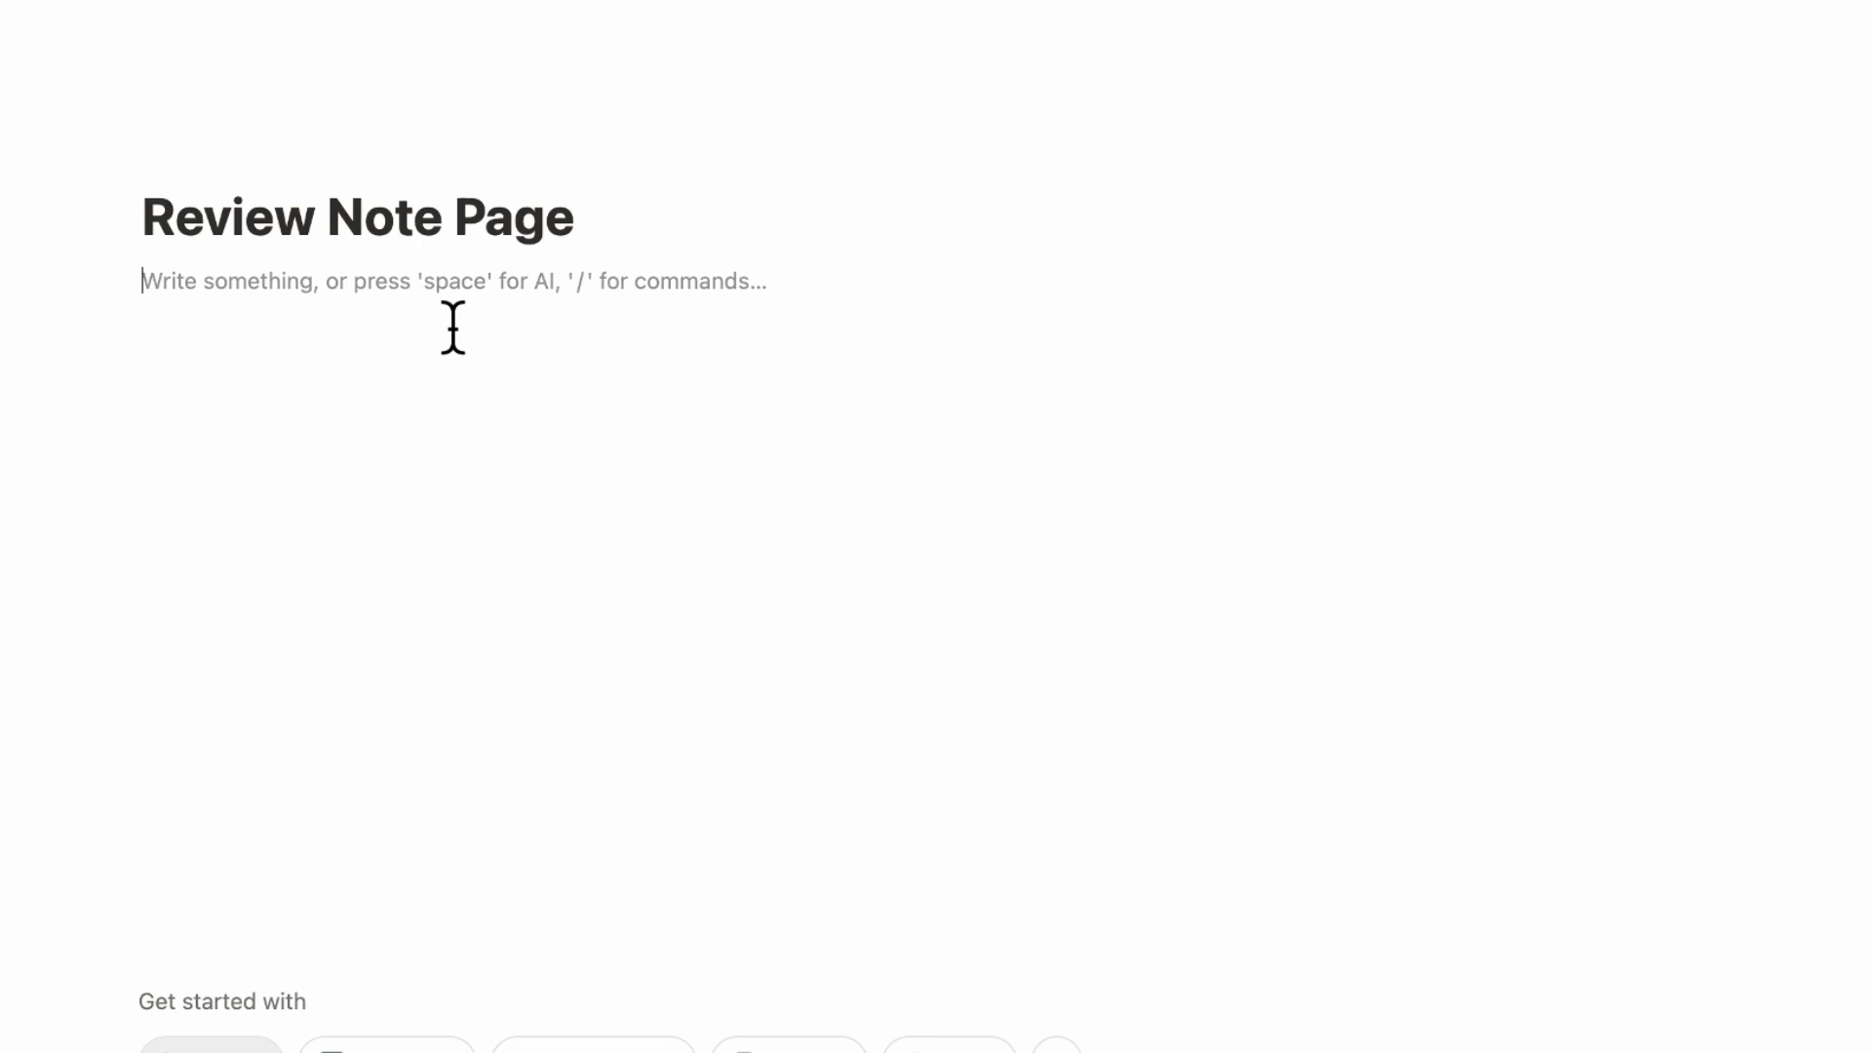
{"action": "type", "text": "/heading"}
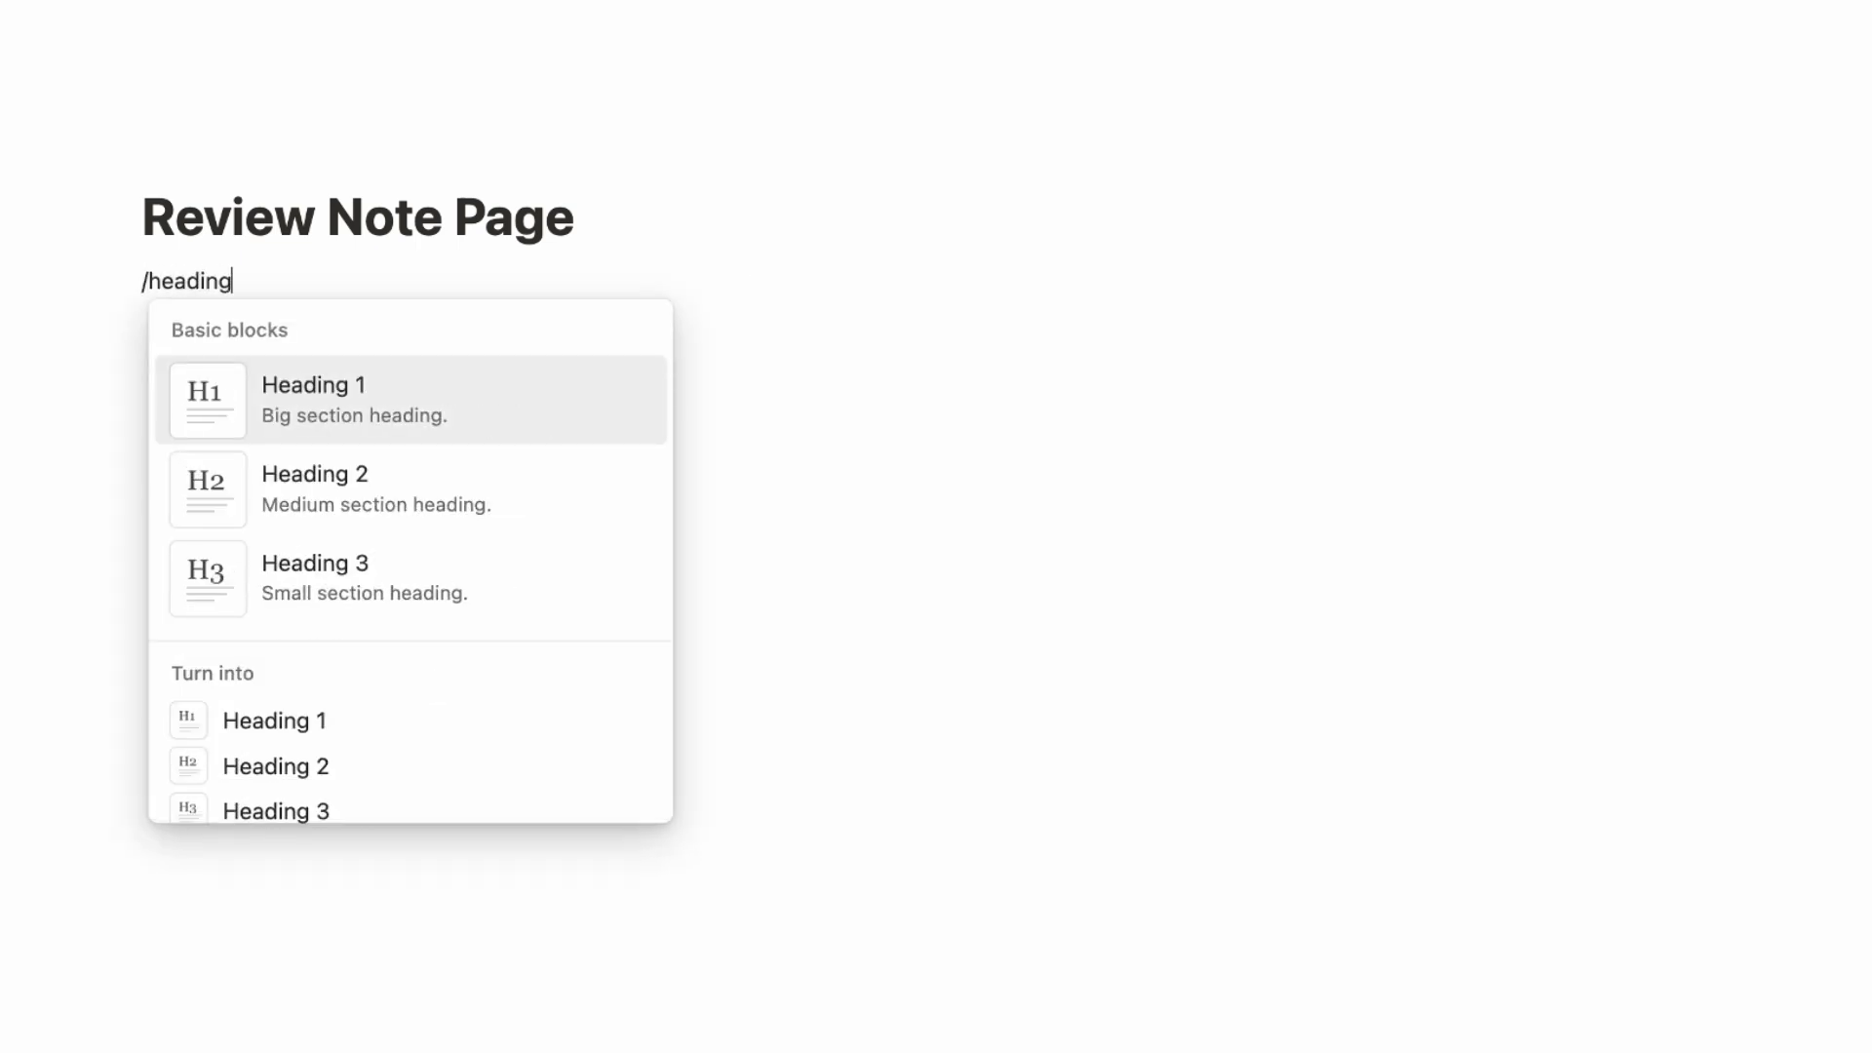
{"action": "left_click", "coordinate": [376, 565]}
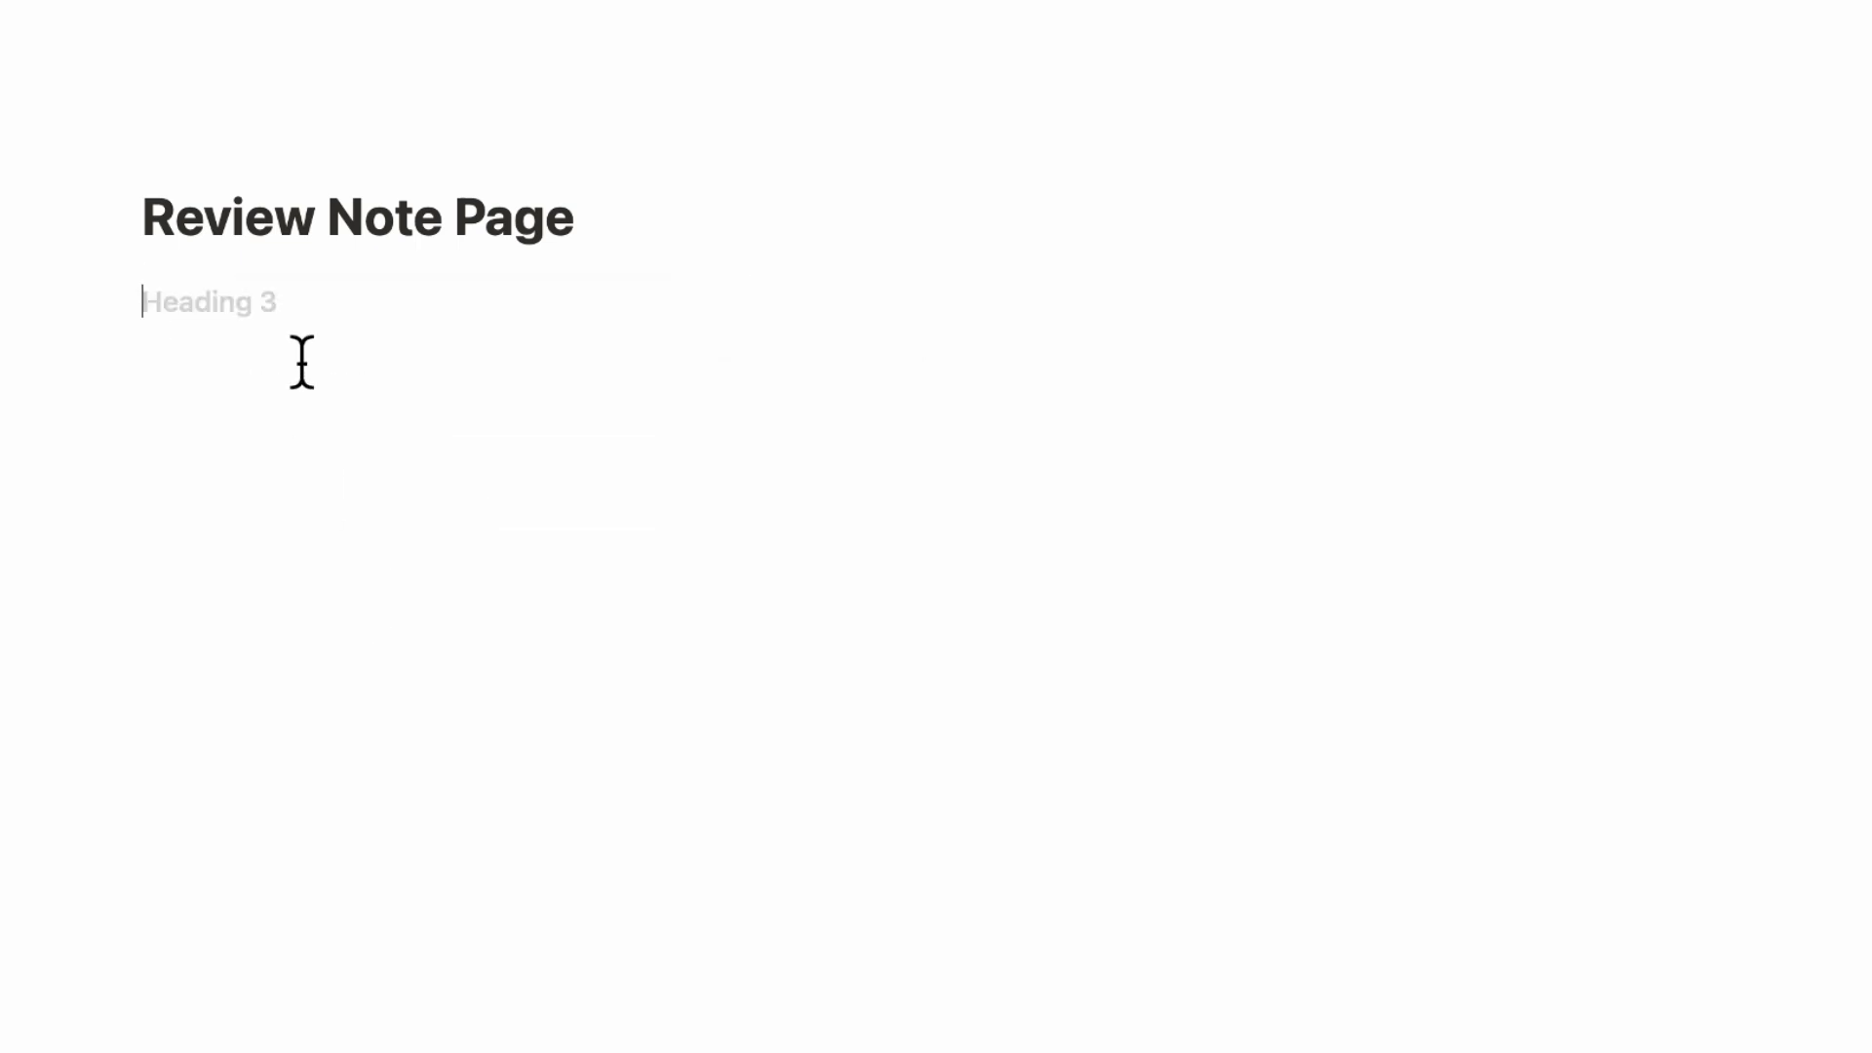
{"action": "type", "text": "Main "}
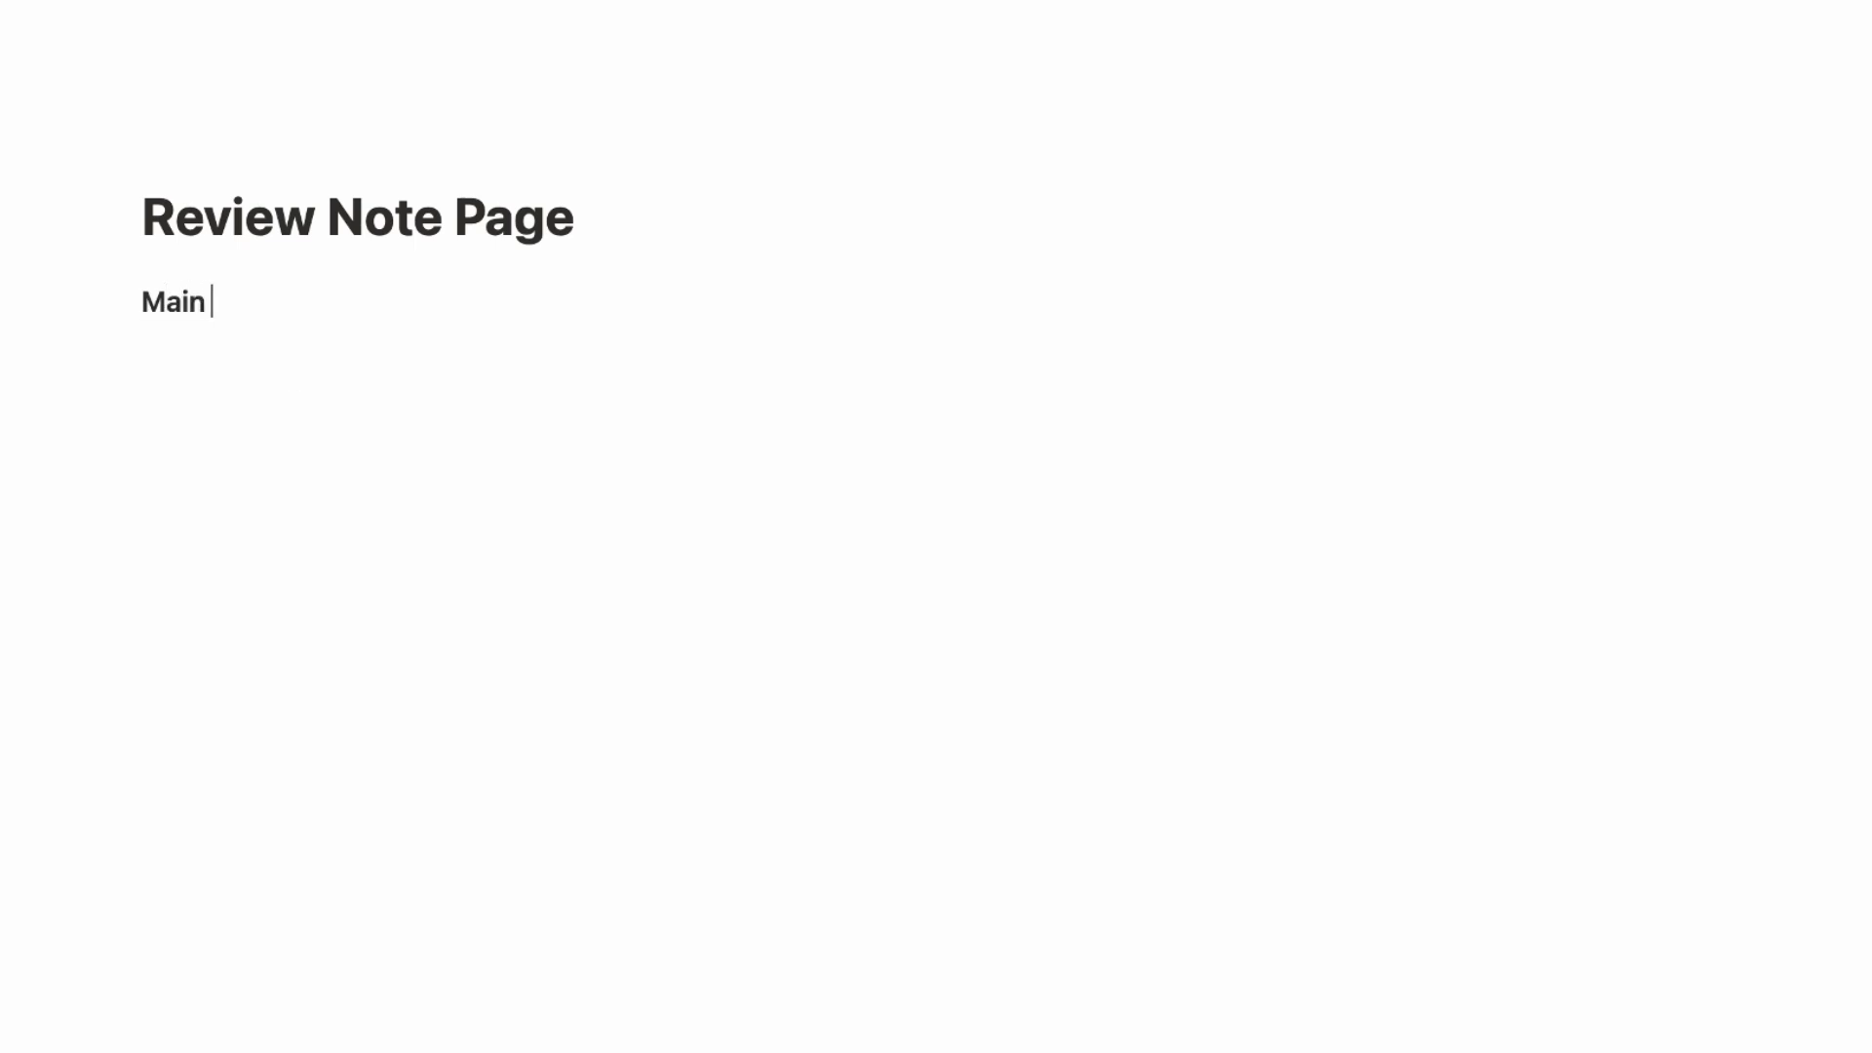
{"action": "type", "text": "Topic 1"}
{"action": "type", "text": ":"}
{"action": "key", "text": "Return"}
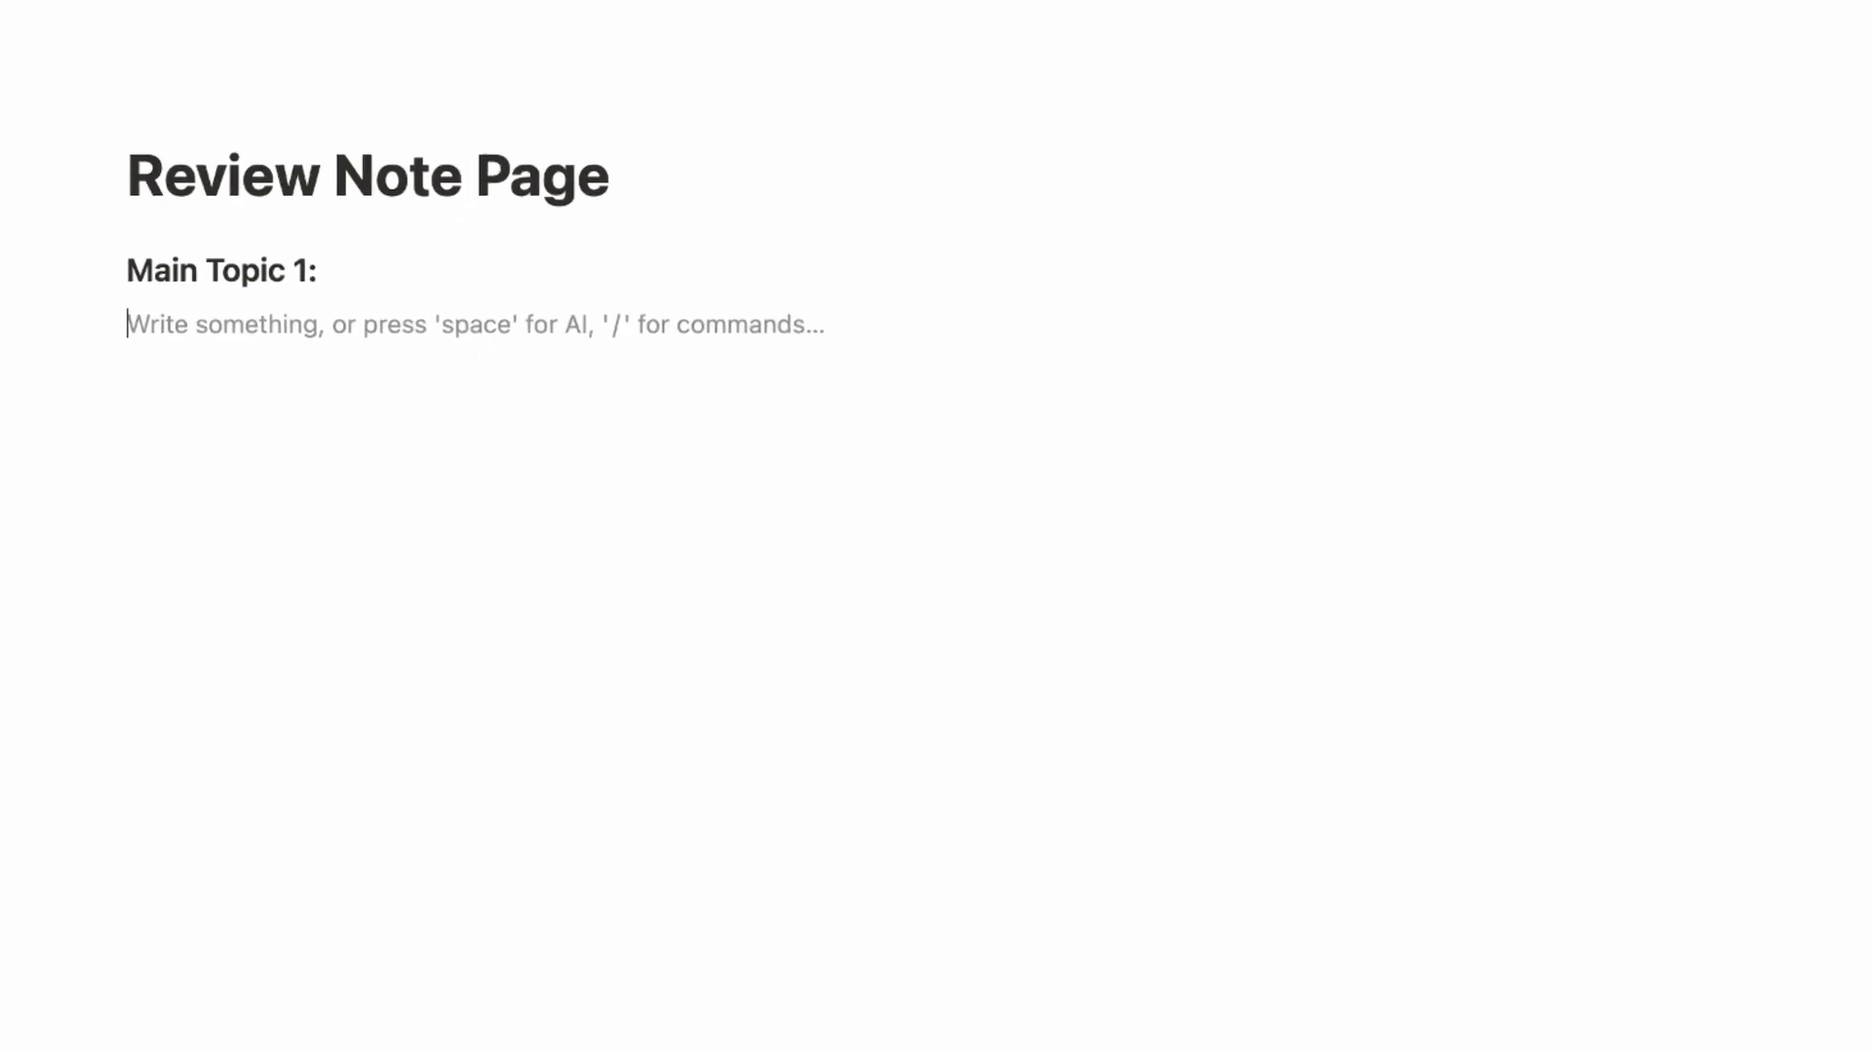
Insert an empty toggle list under the "Main Topic 1:" heading and test expanding and collapsing it.
{"action": "type", "text": "/togg"}
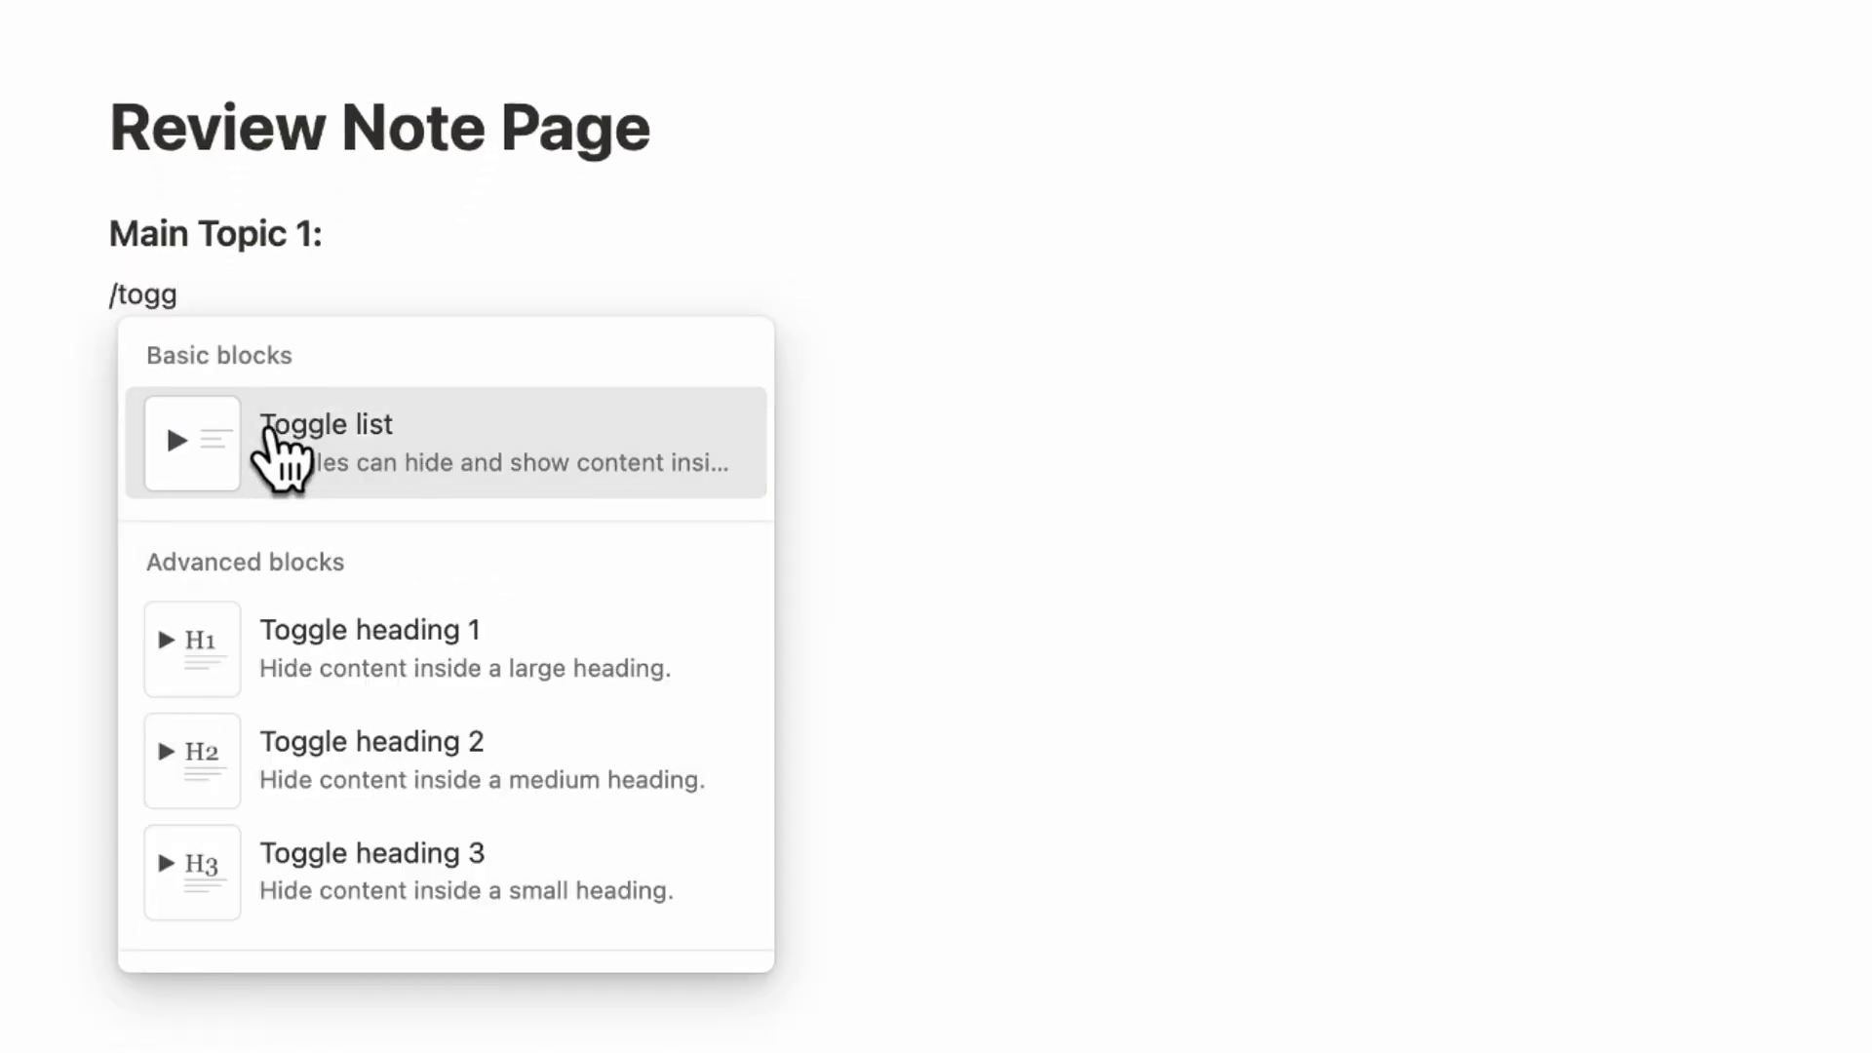
{"action": "left_click", "coordinate": [278, 440]}
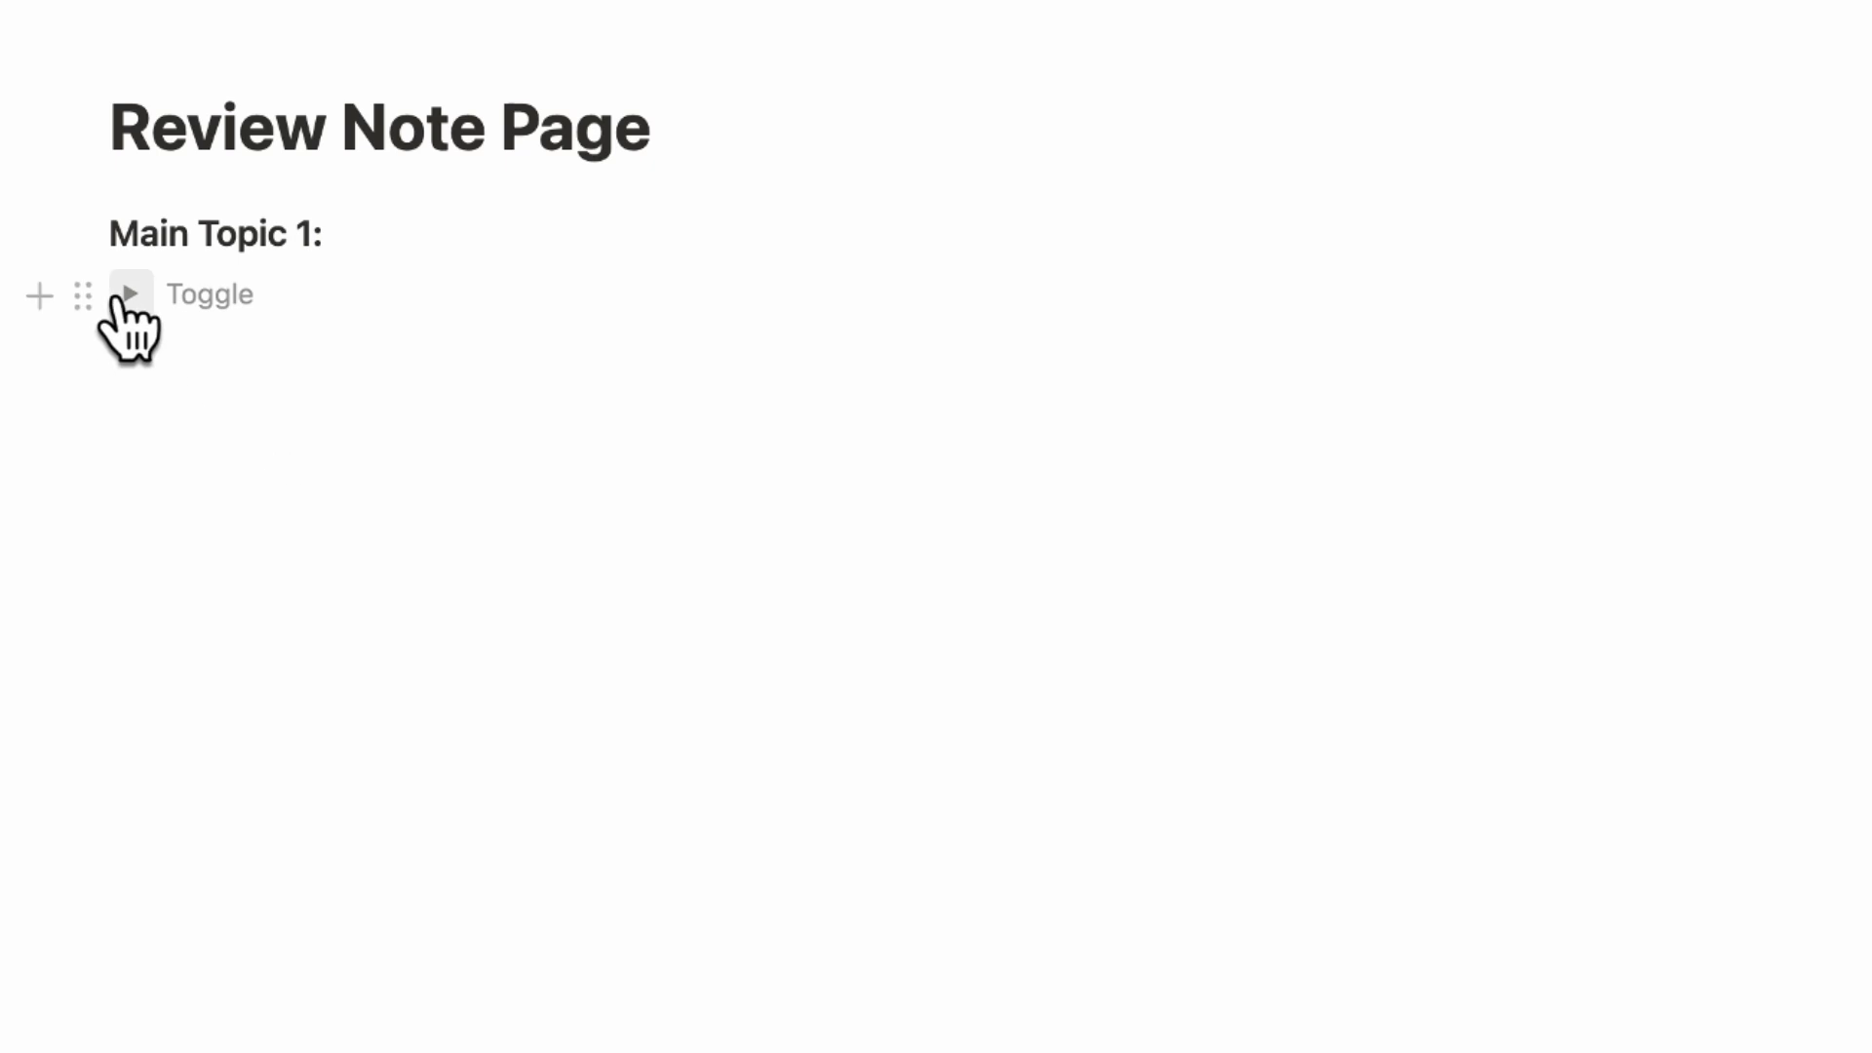
{"action": "left_click", "coordinate": [130, 293]}
{"action": "left_click", "coordinate": [129, 294]}
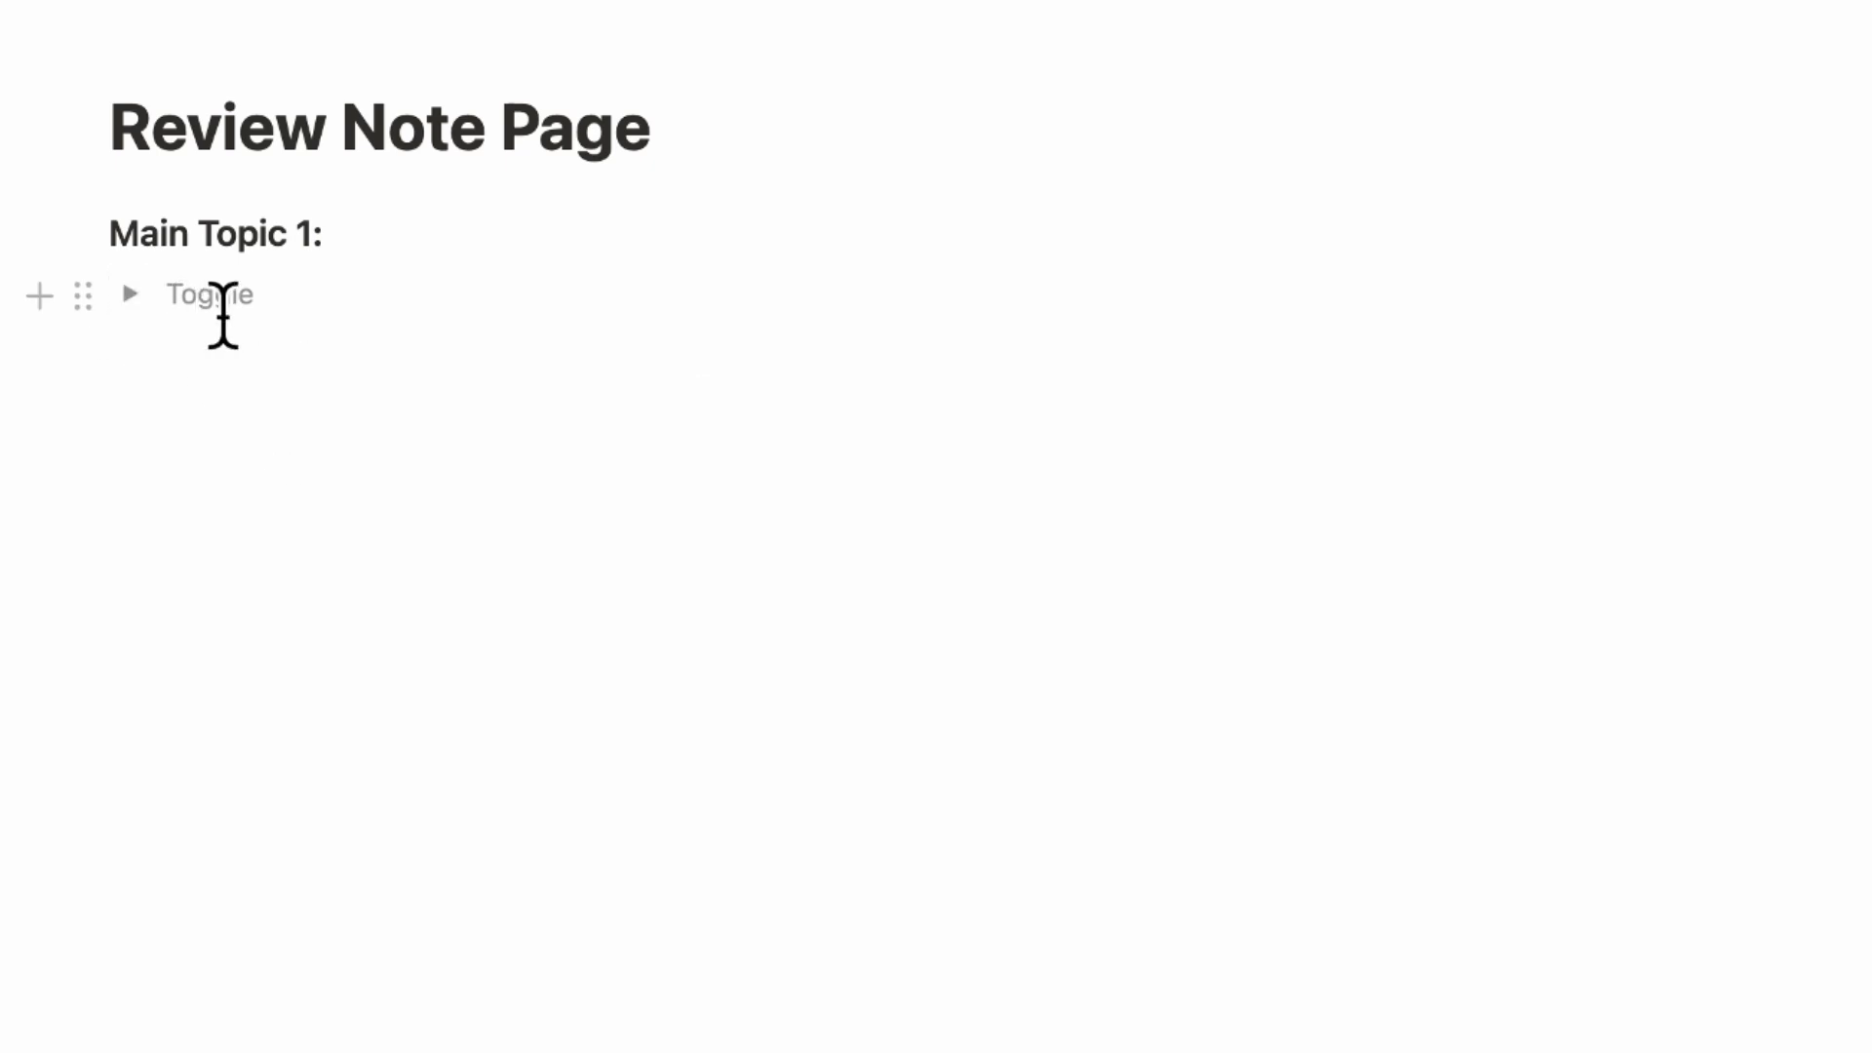
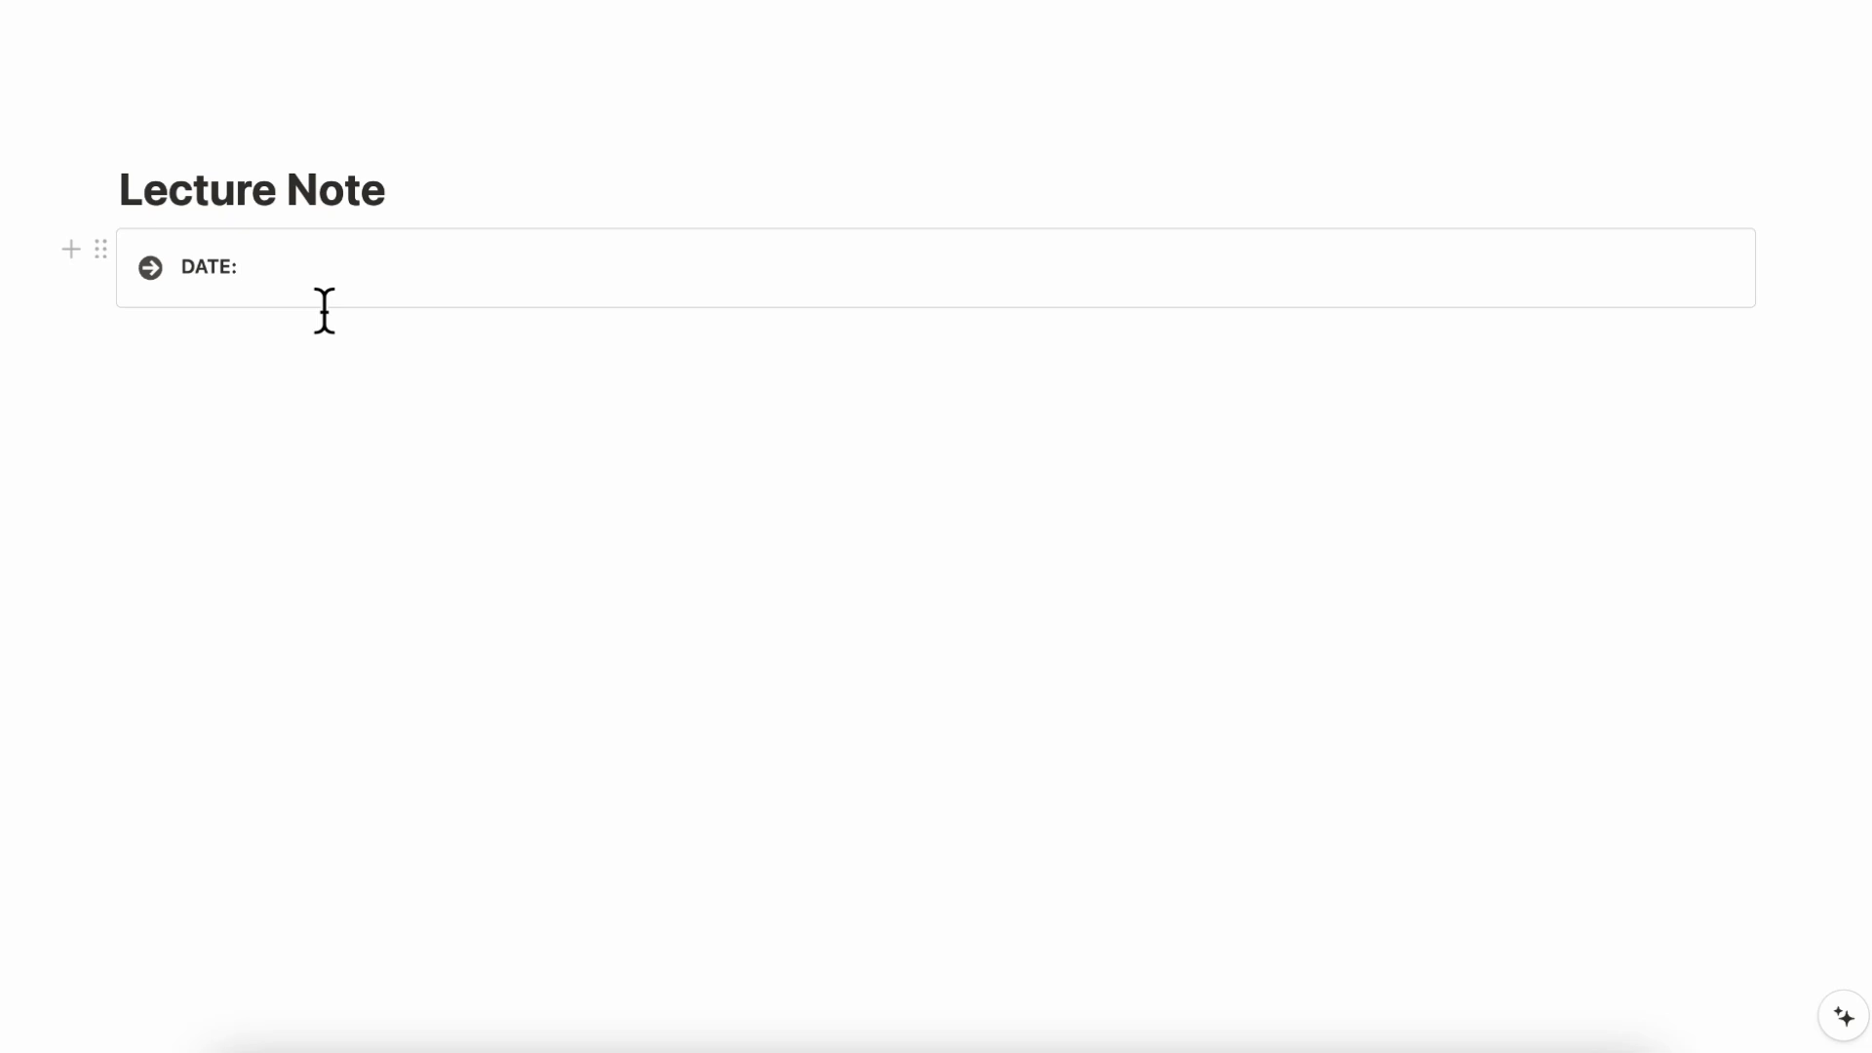
{"action": "type", "text": "@today"}
{"action": "left_click", "coordinate": [356, 357]}
{"action": "left_click", "coordinate": [269, 373]}
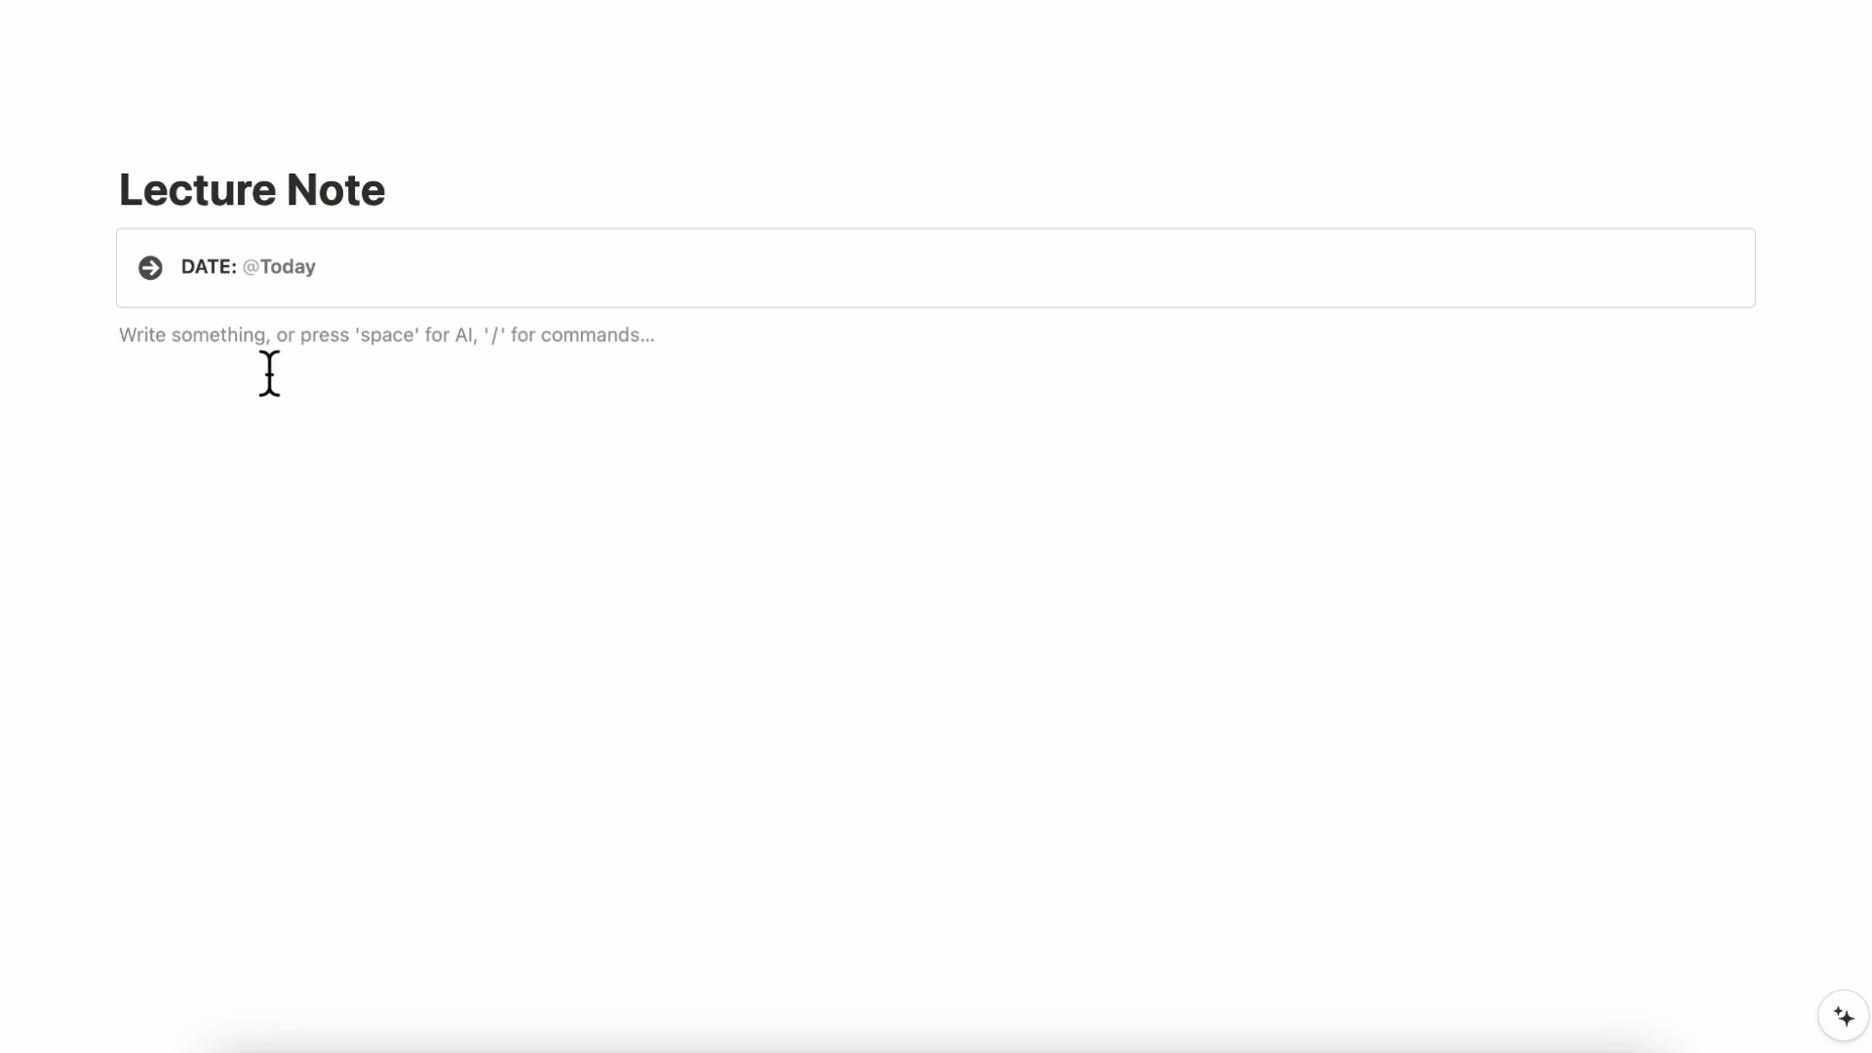
Add a Heading 3 "Resources" below the date callout, with a divider underneath.
{"action": "type", "text": "/heading"}
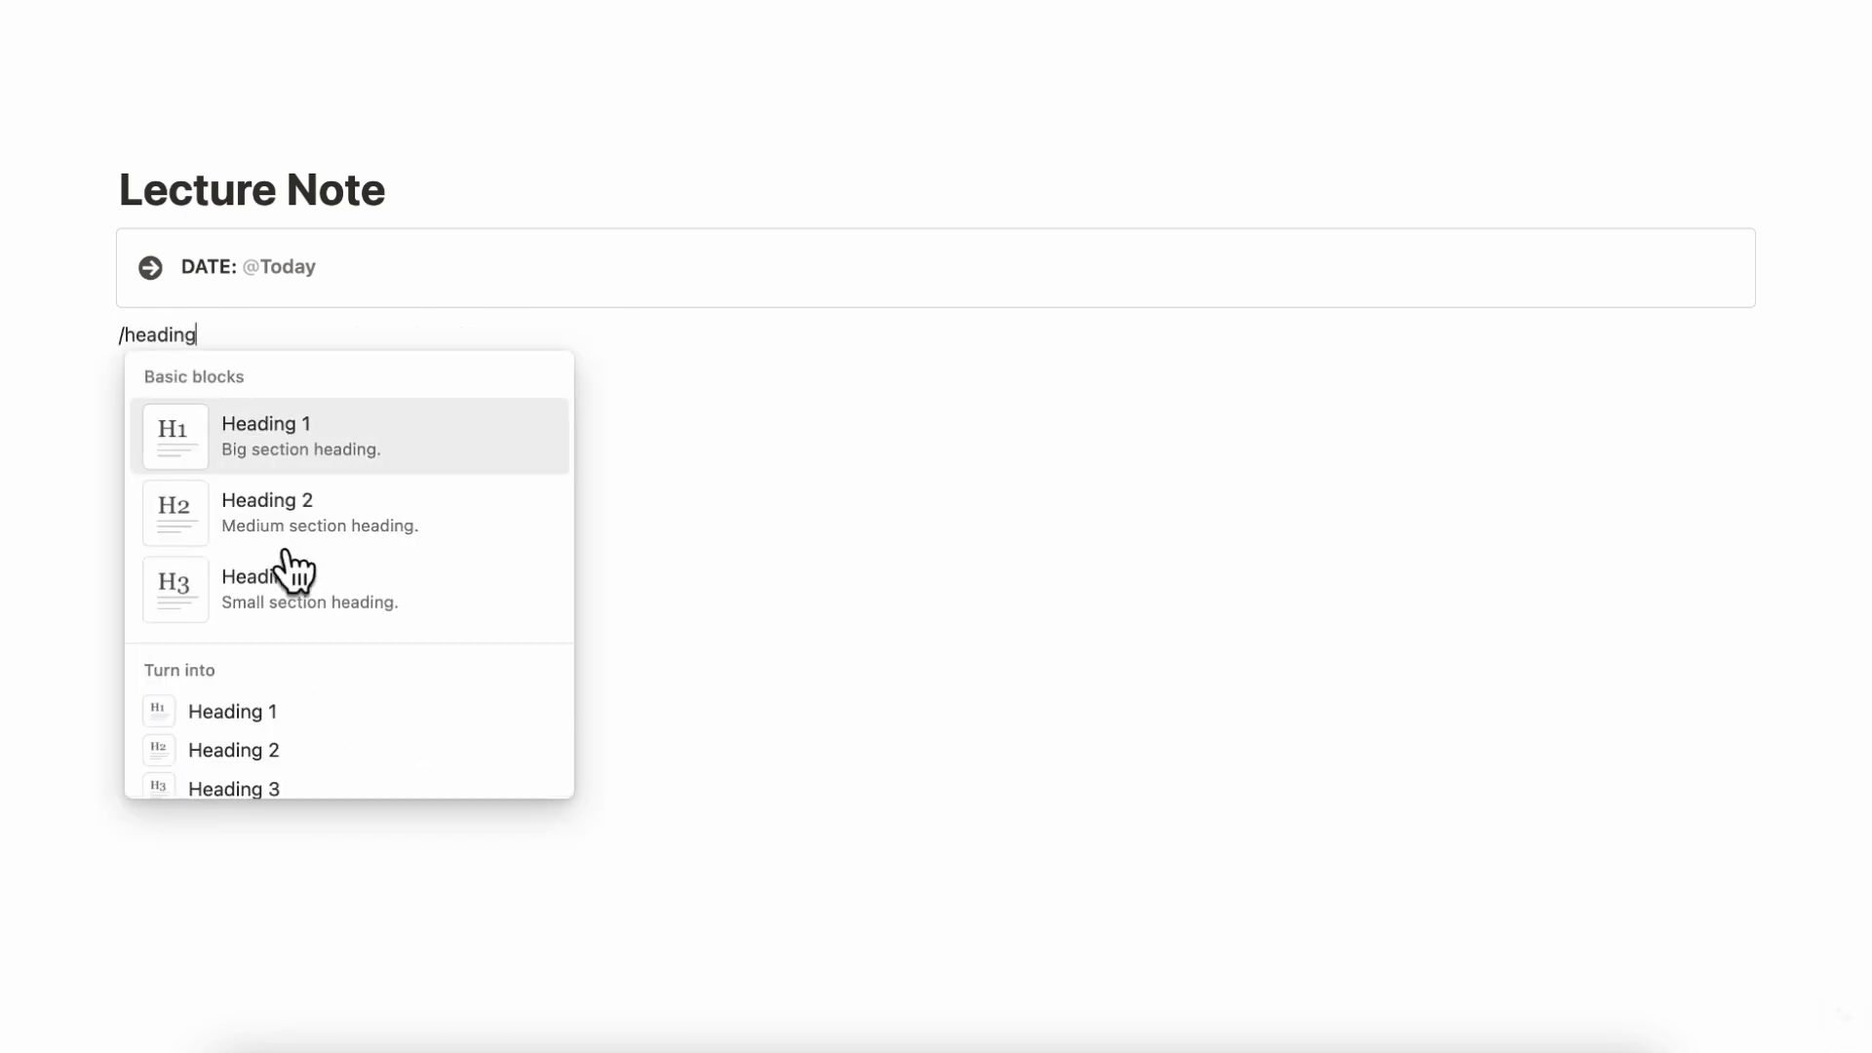
{"action": "left_click", "coordinate": [283, 552]}
{"action": "type", "text": "Resources"}
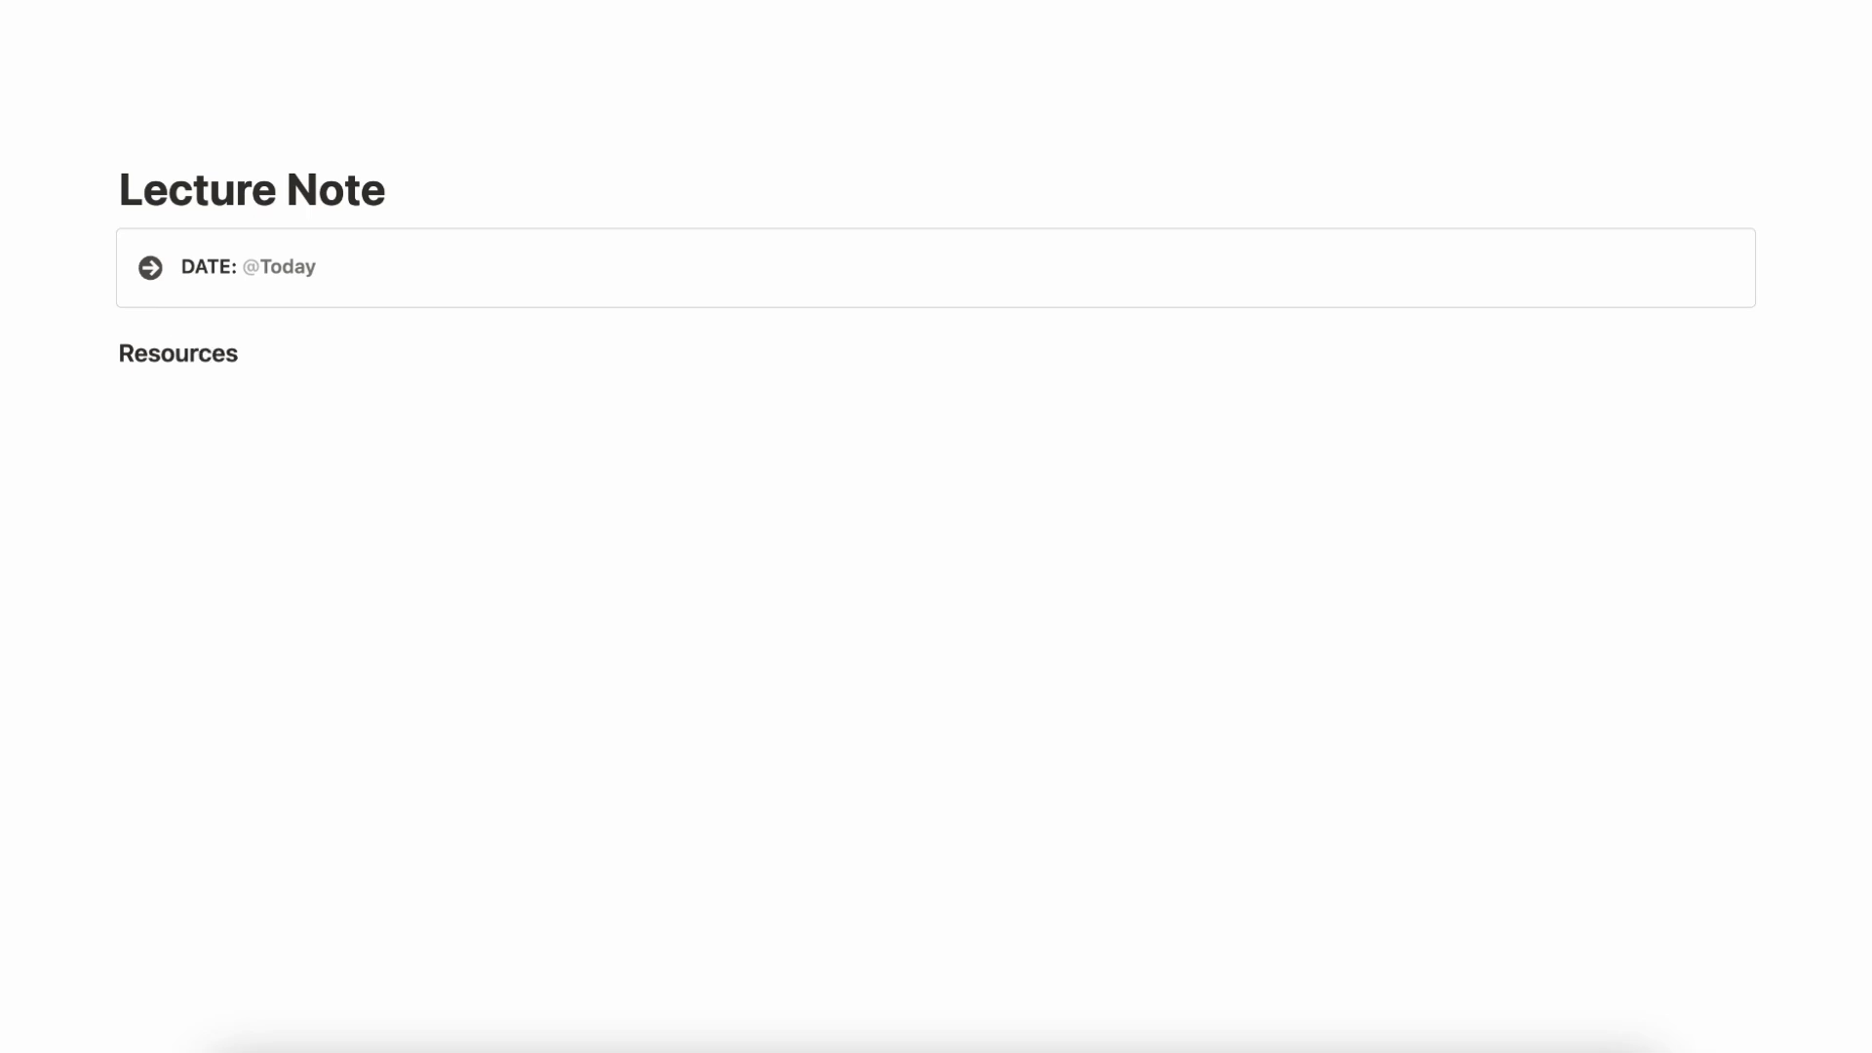
{"action": "key", "text": "Return"}
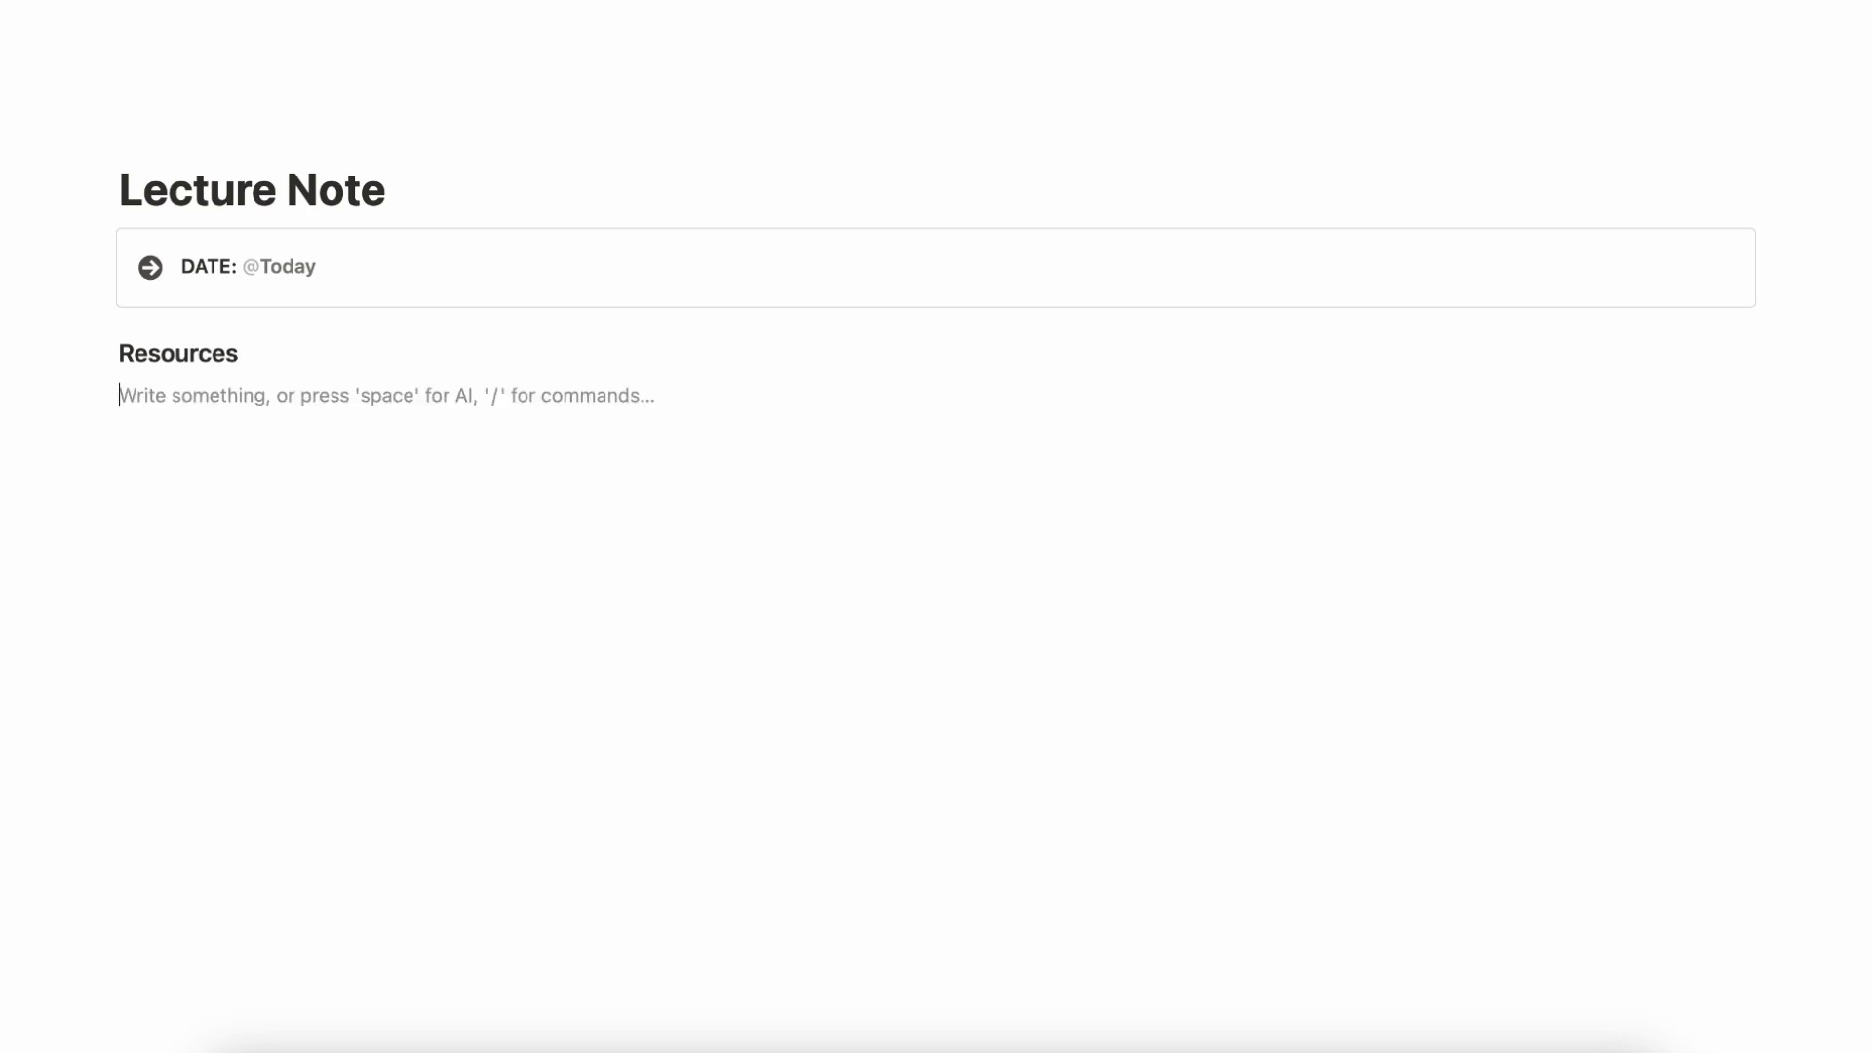
{"action": "type", "text": "/divider"}
{"action": "key", "text": "Return"}
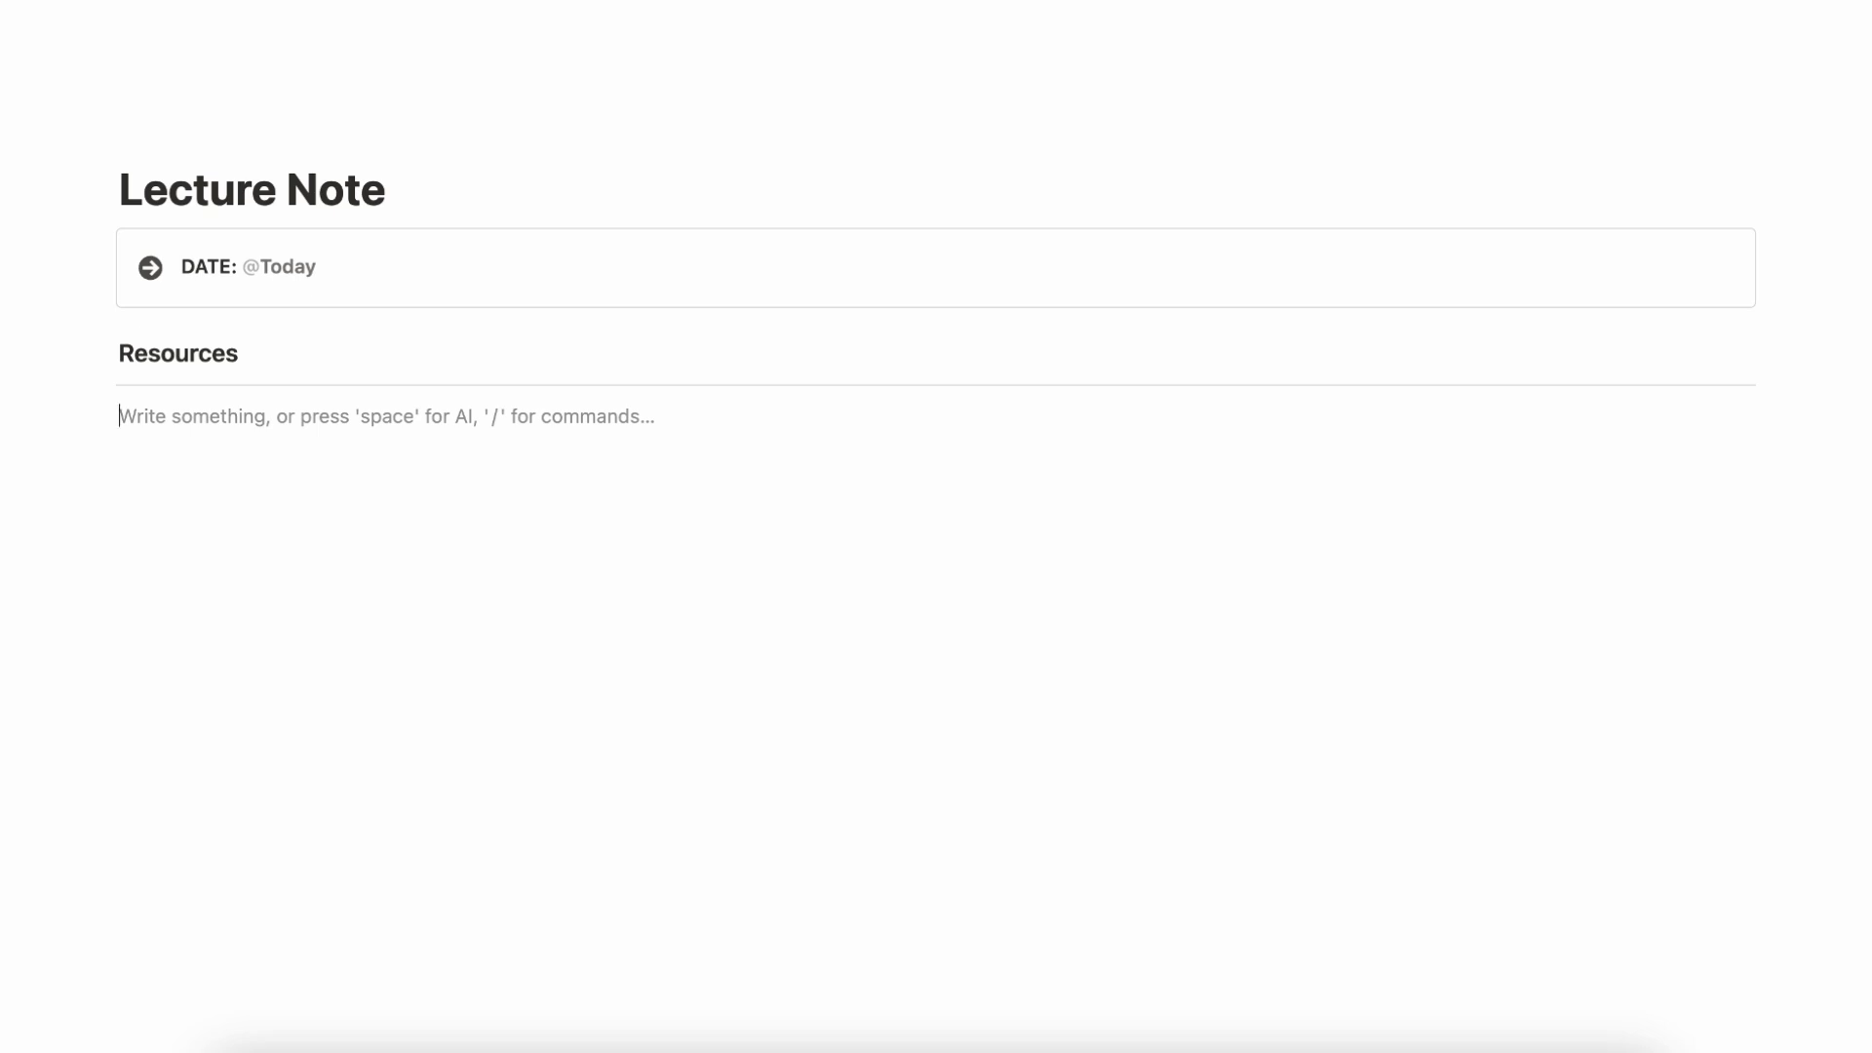
Insert an empty web bookmark under the Resources divider and duplicate it twice to make three.
{"action": "type", "text": "/book"}
{"action": "key", "text": "Return"}
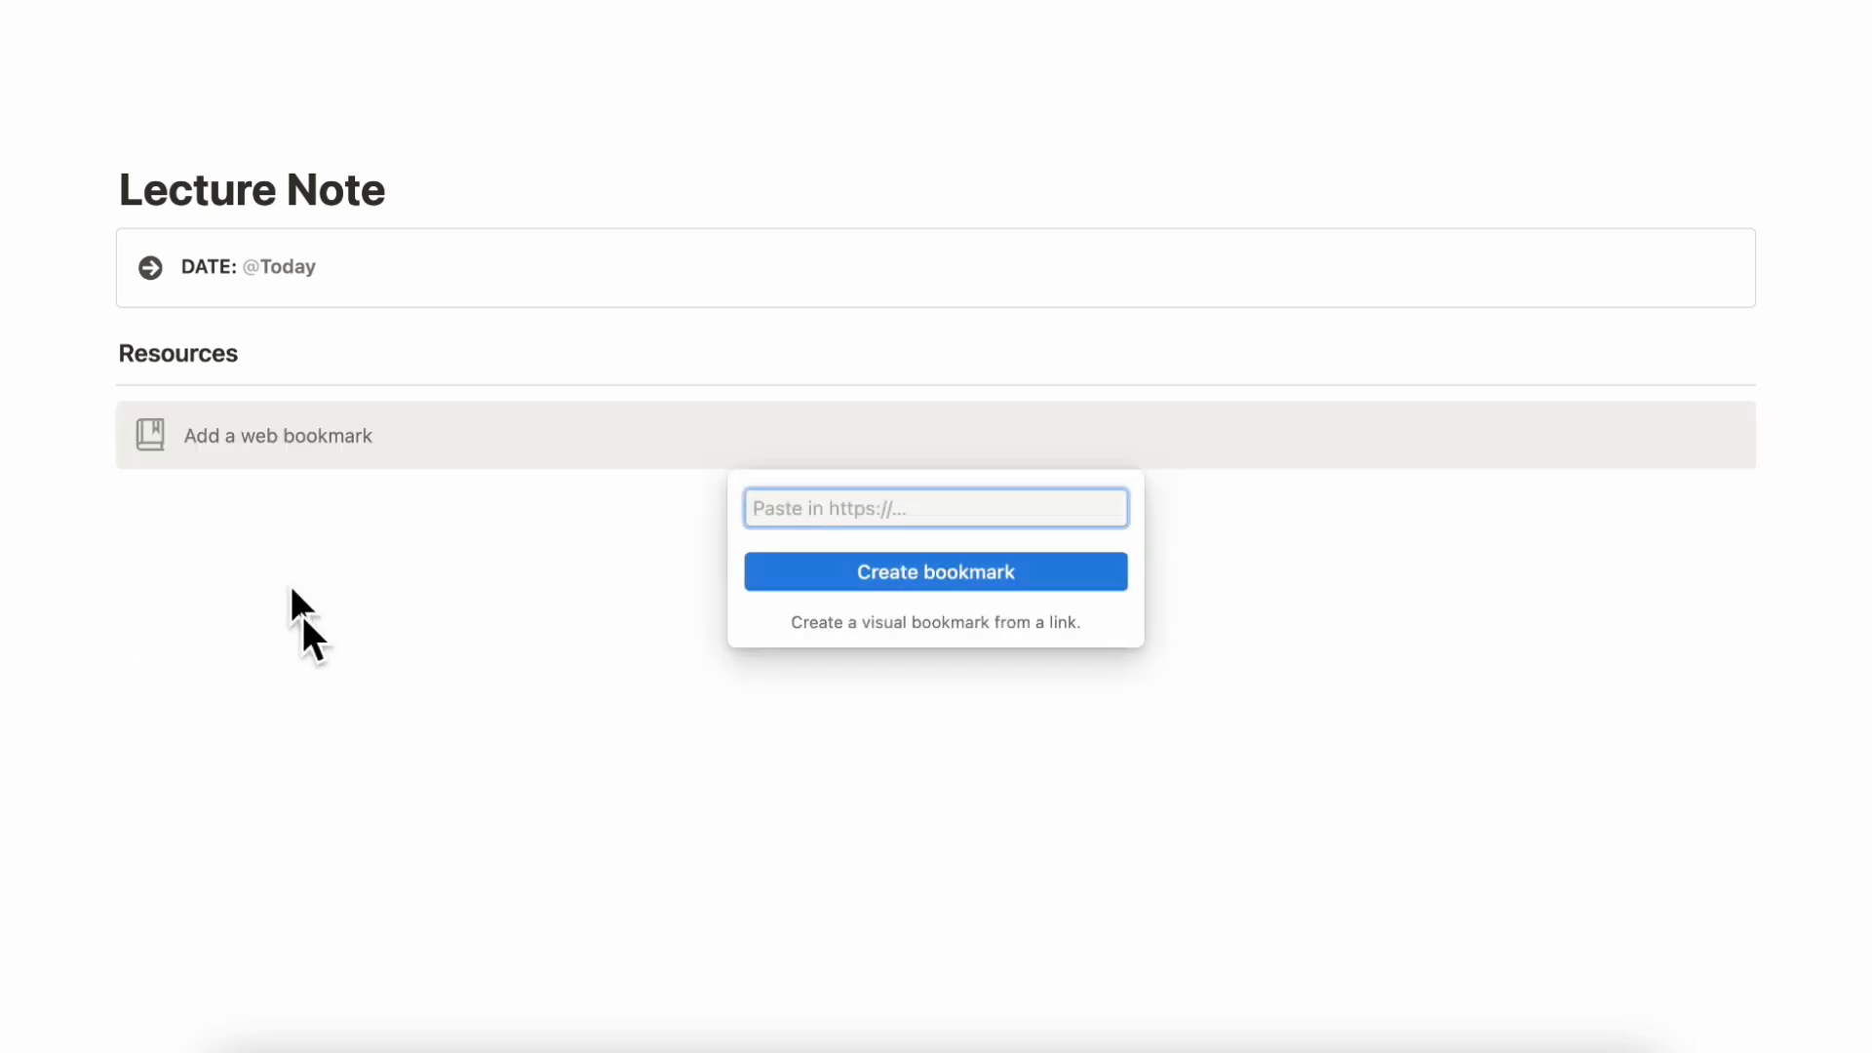
{"action": "left_click", "coordinate": [419, 465]}
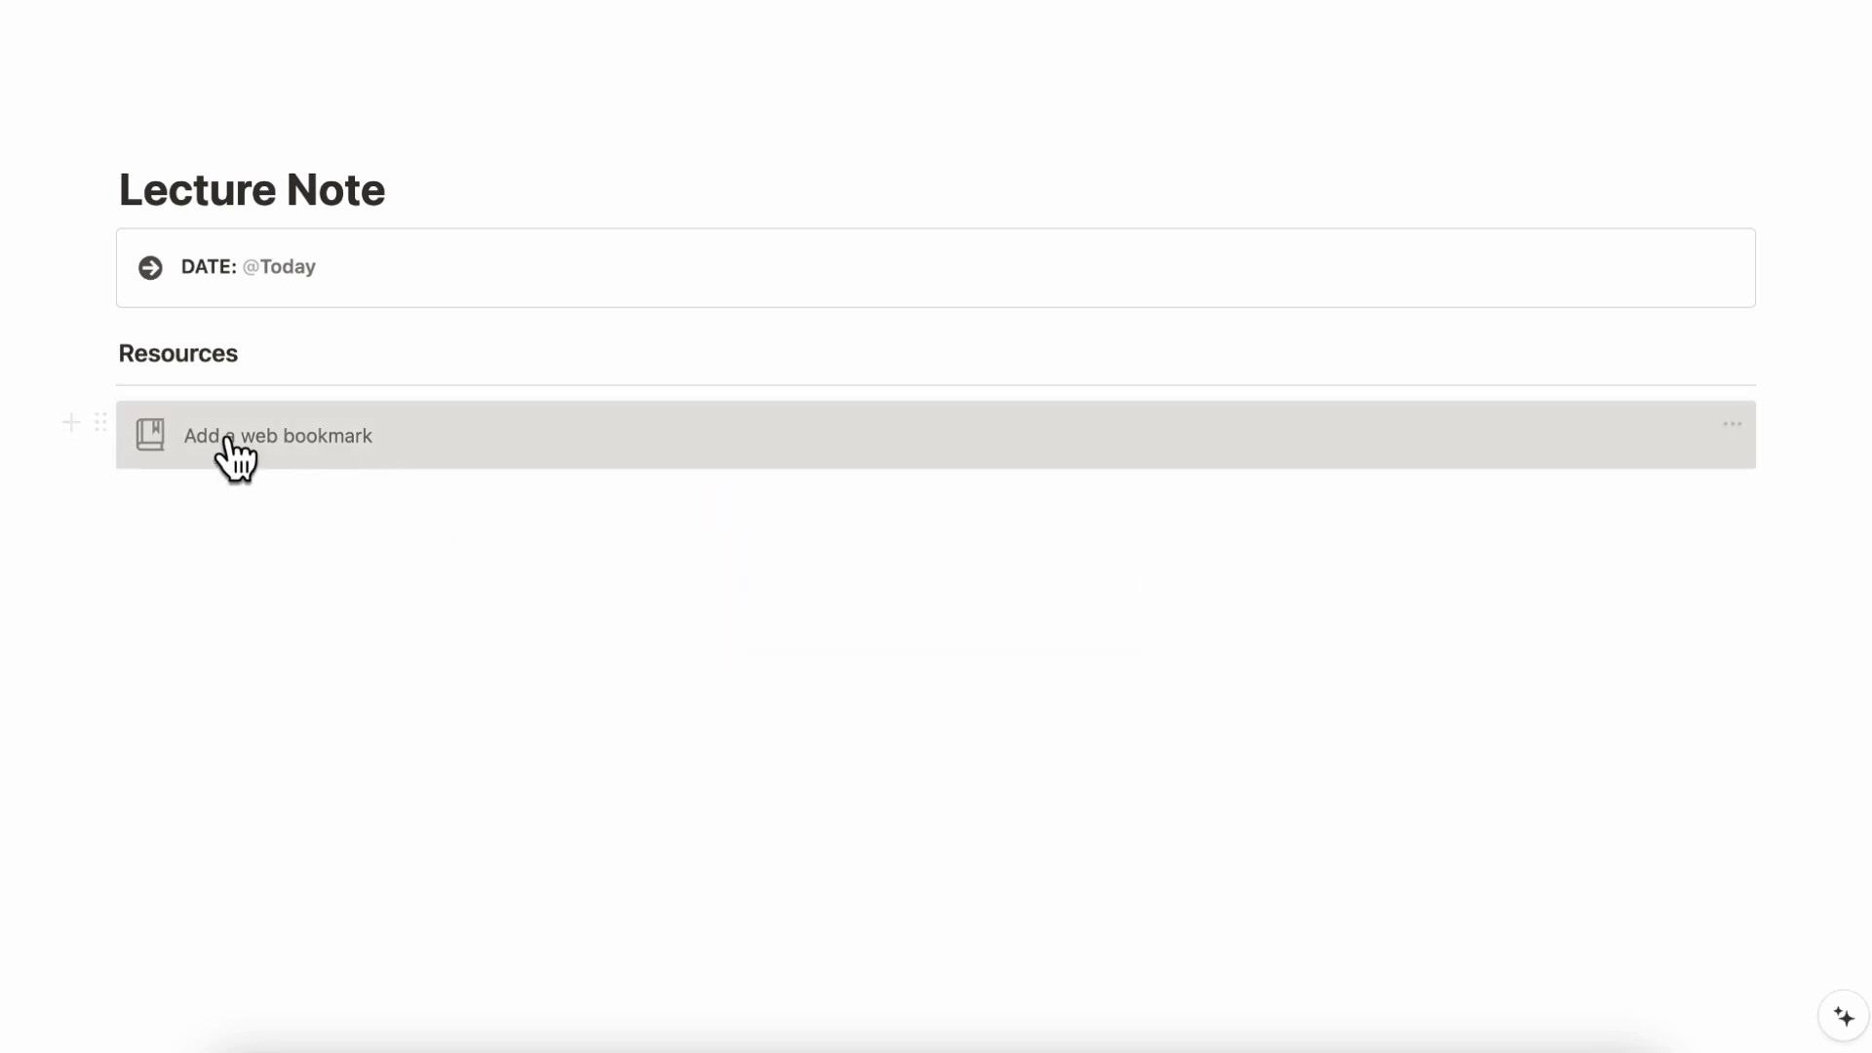
{"action": "left_click", "coordinate": [99, 424]}
{"action": "key", "text": "super+d"}
{"action": "key", "text": "super+d"}
Add a Heading 3 "Summary & Key Points" below the web bookmarks, leaving a blank line above and a divider underneath.
{"action": "left_click", "coordinate": [208, 663]}
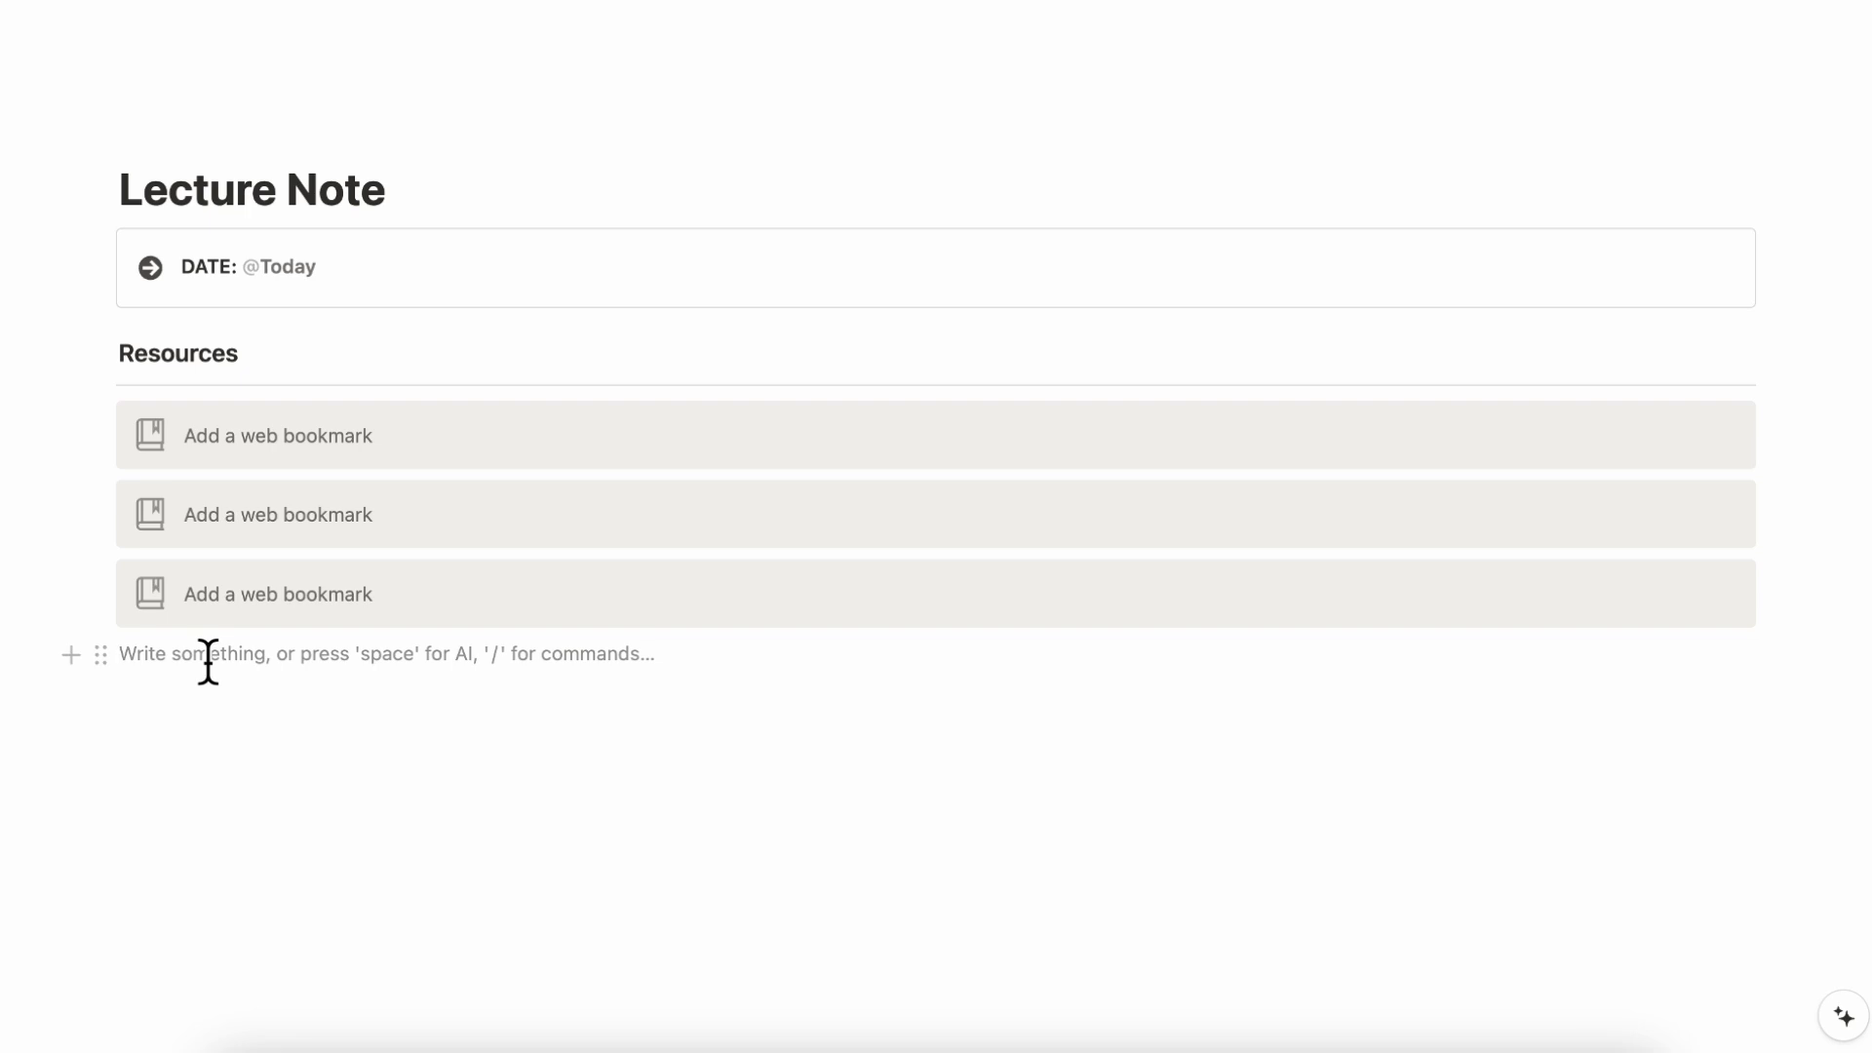
{"action": "key", "text": "Return"}
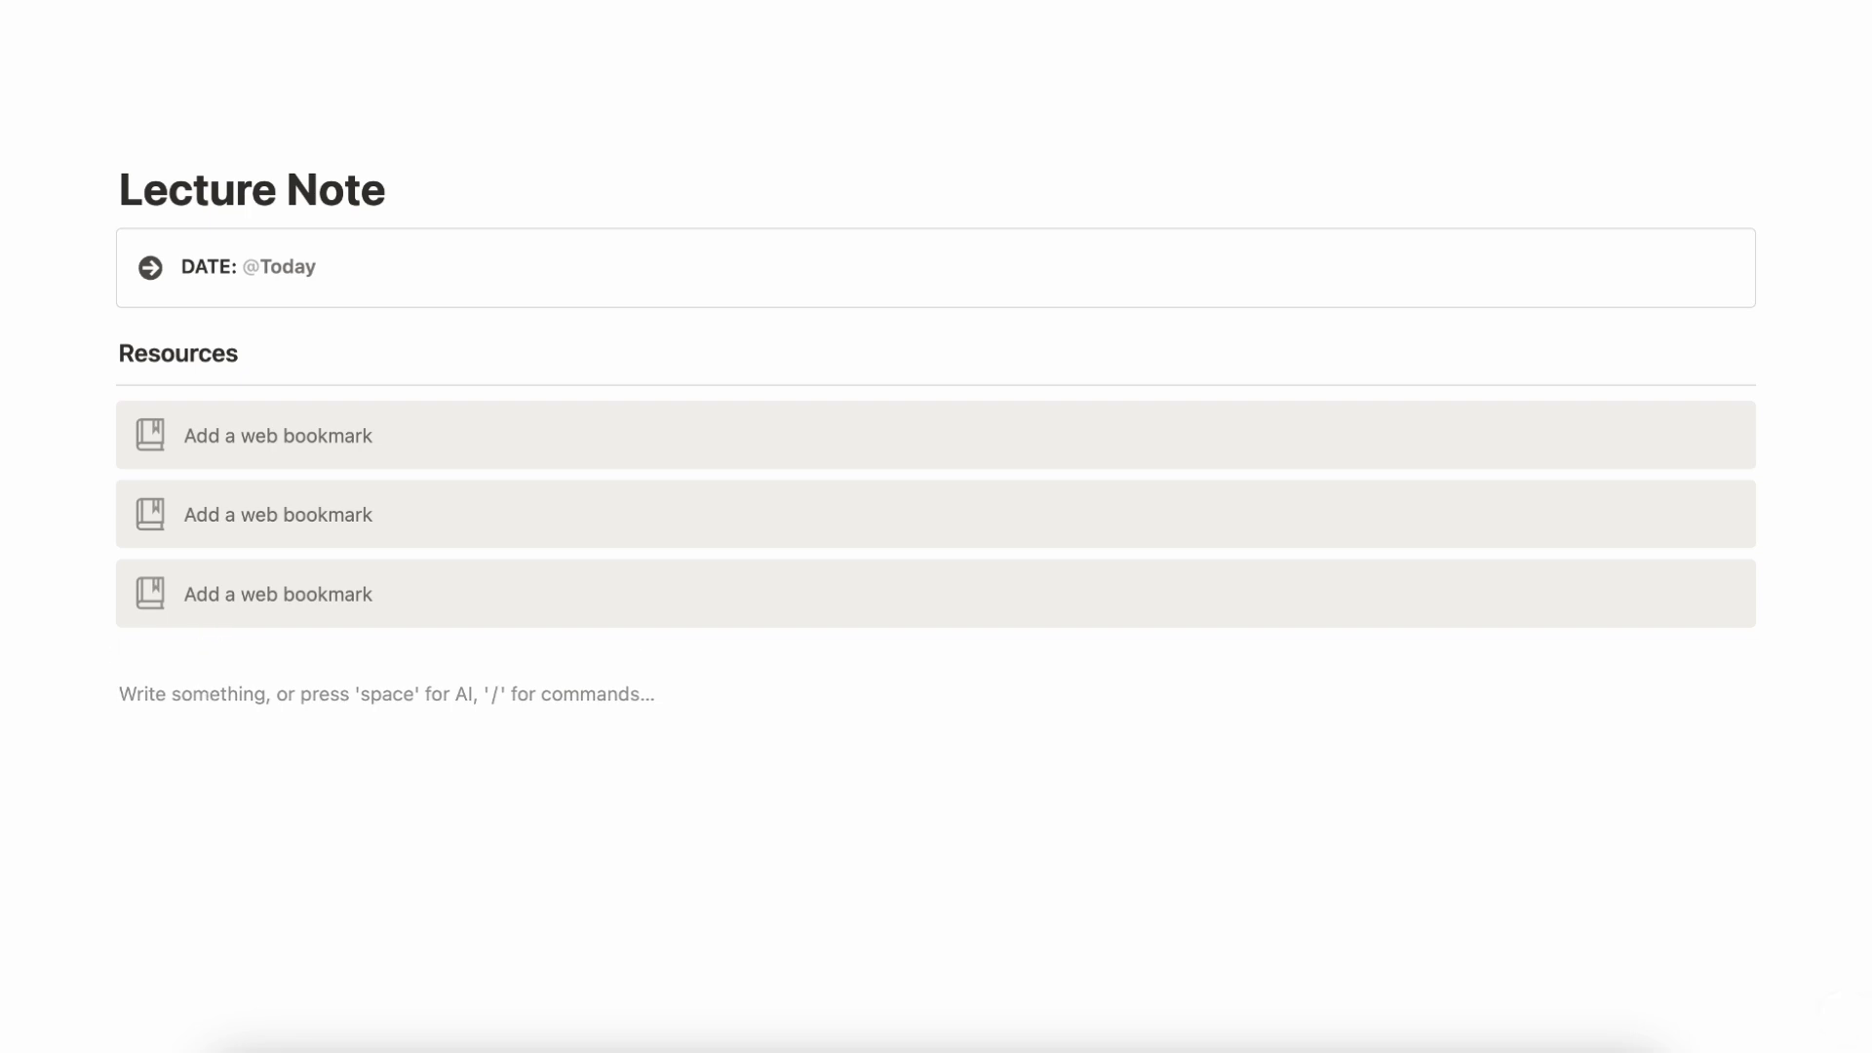
{"action": "type", "text": "/heading"}
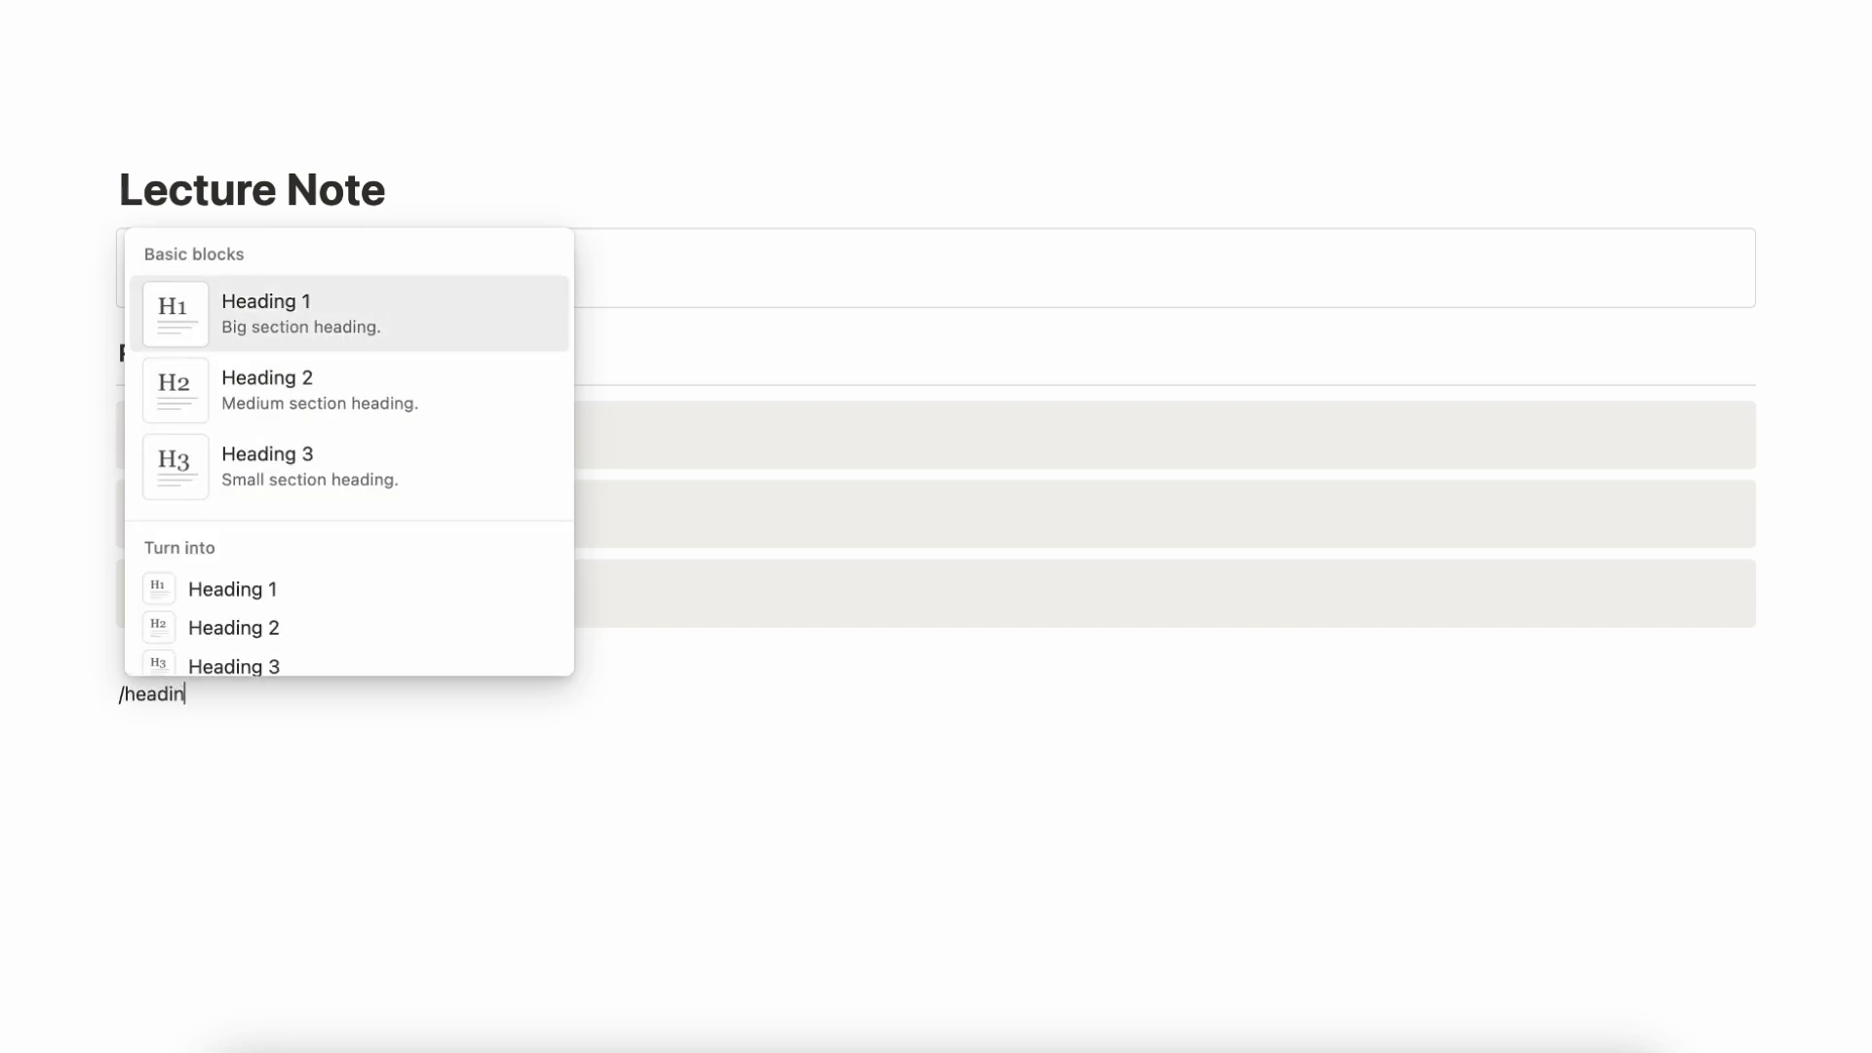
{"action": "left_click", "coordinate": [319, 499]}
{"action": "type", "text": "Su"}
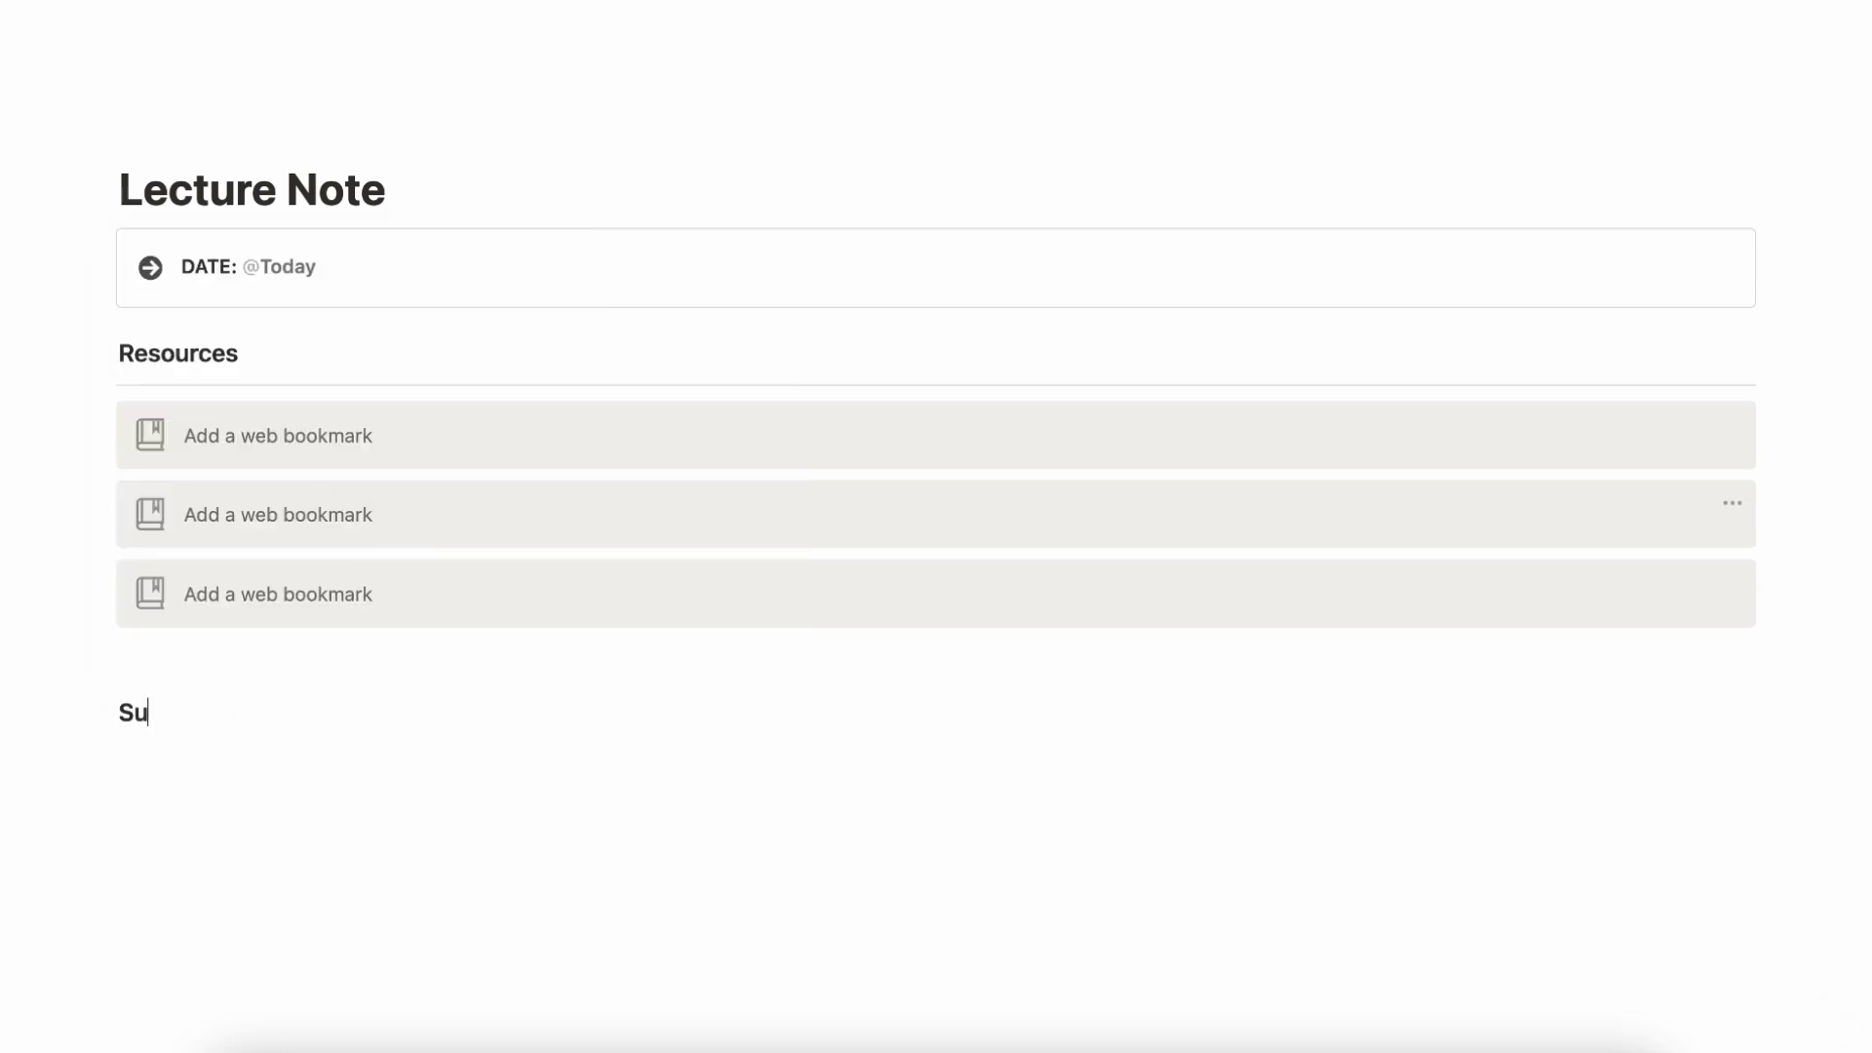
{"action": "type", "text": "mmary & Key Points"}
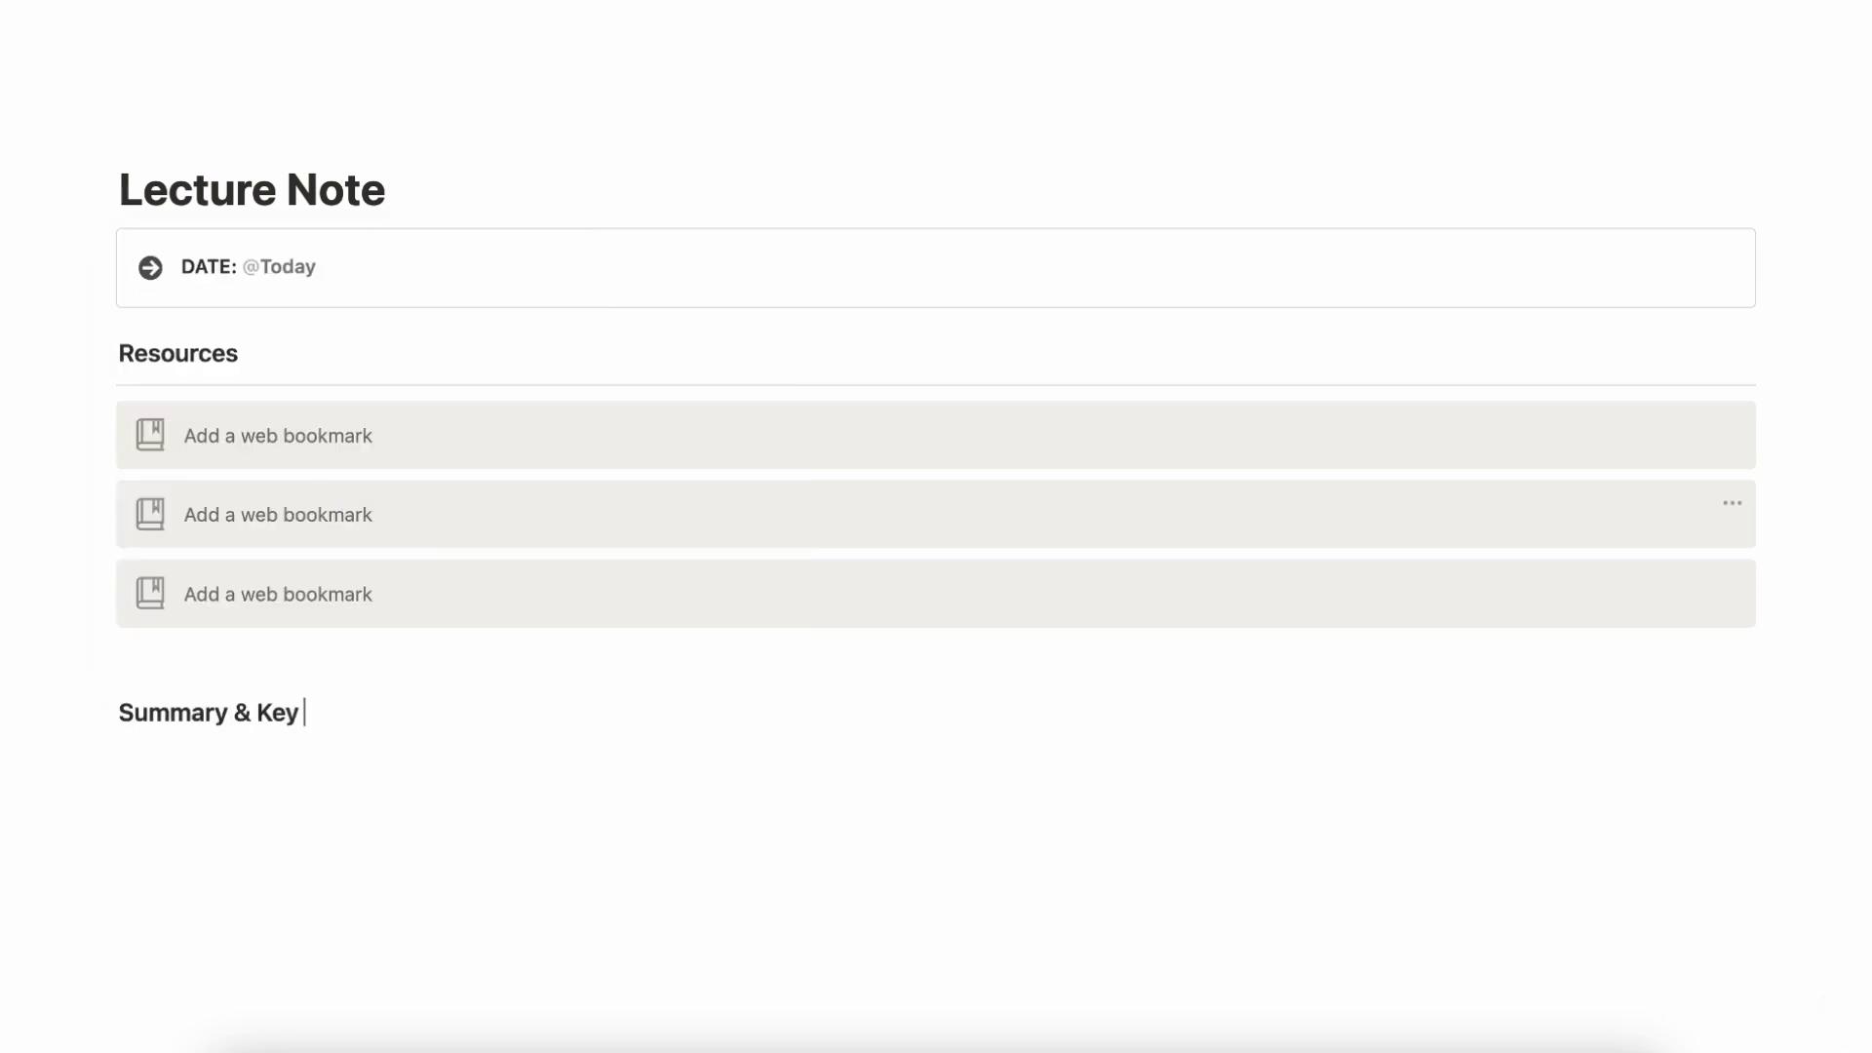
{"action": "key", "text": "Return"}
{"action": "type", "text": "/div"}
{"action": "key", "text": "Return"}
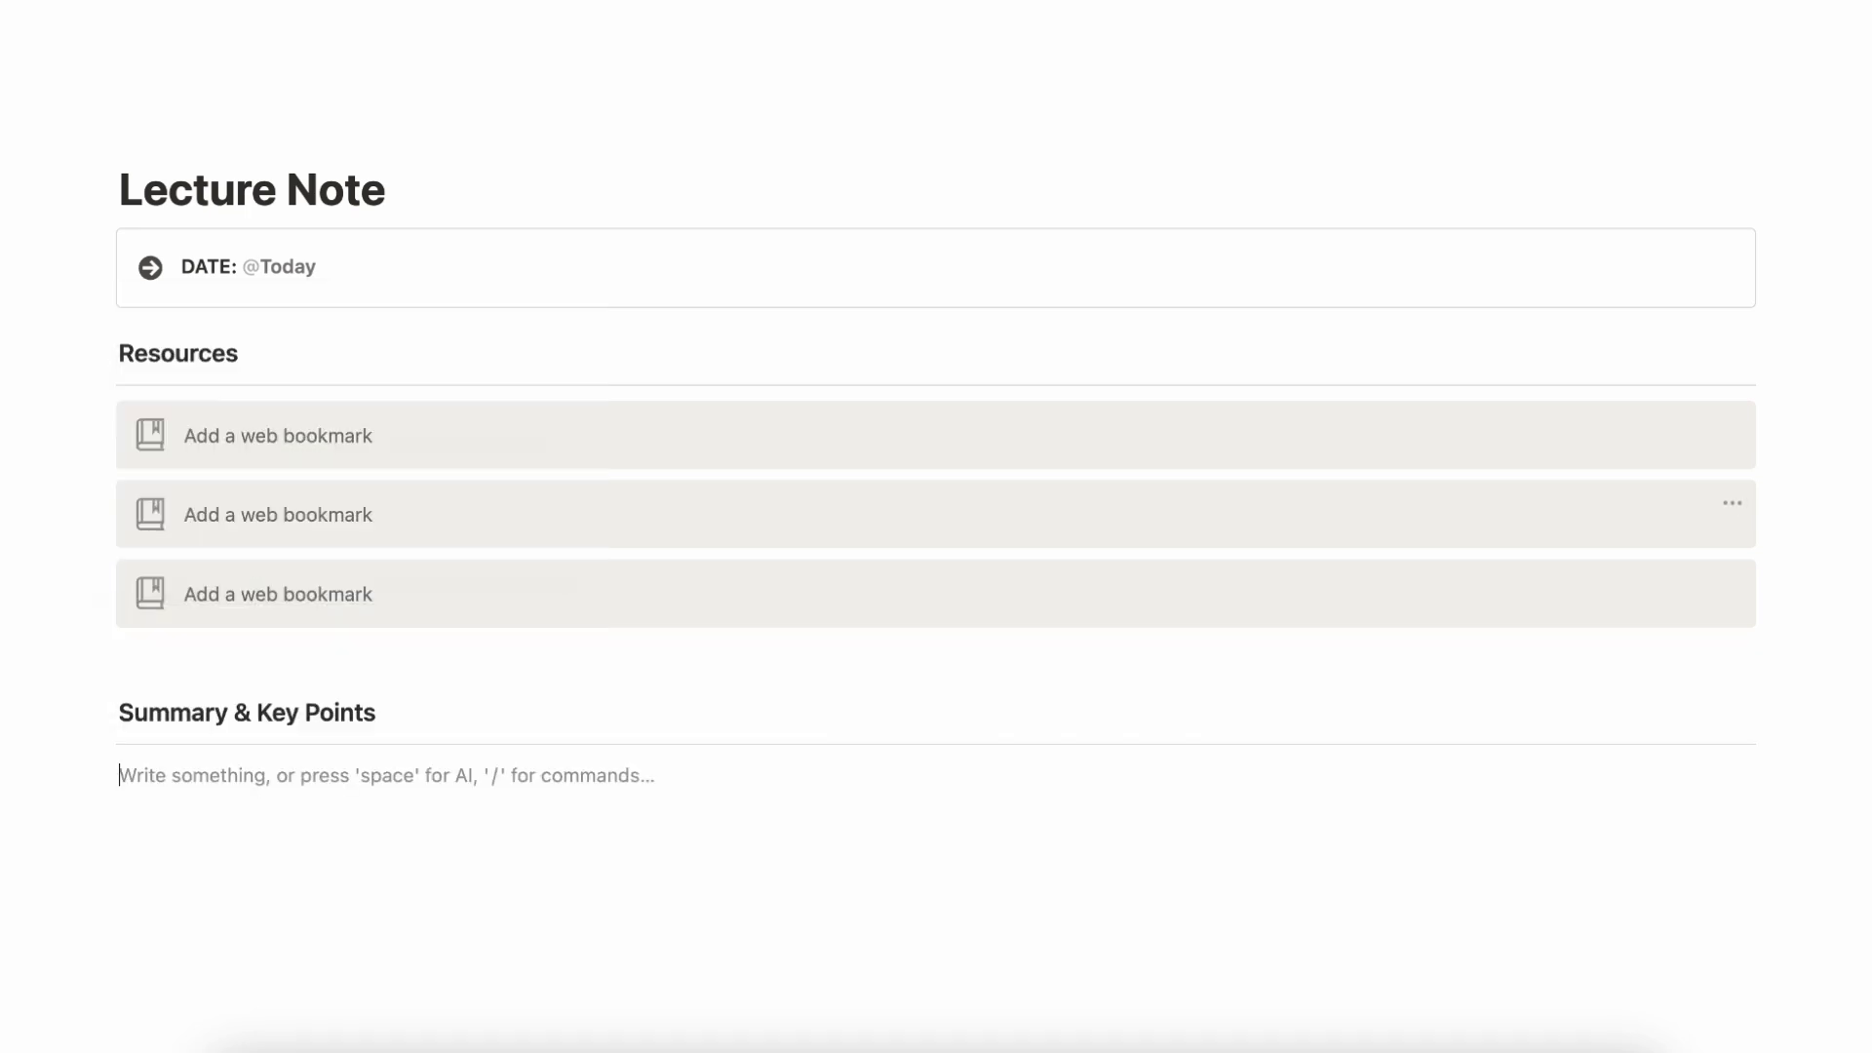
Create a bulleted list of four empty items under the Summary & Key Points divider.
{"action": "type", "text": "-"}
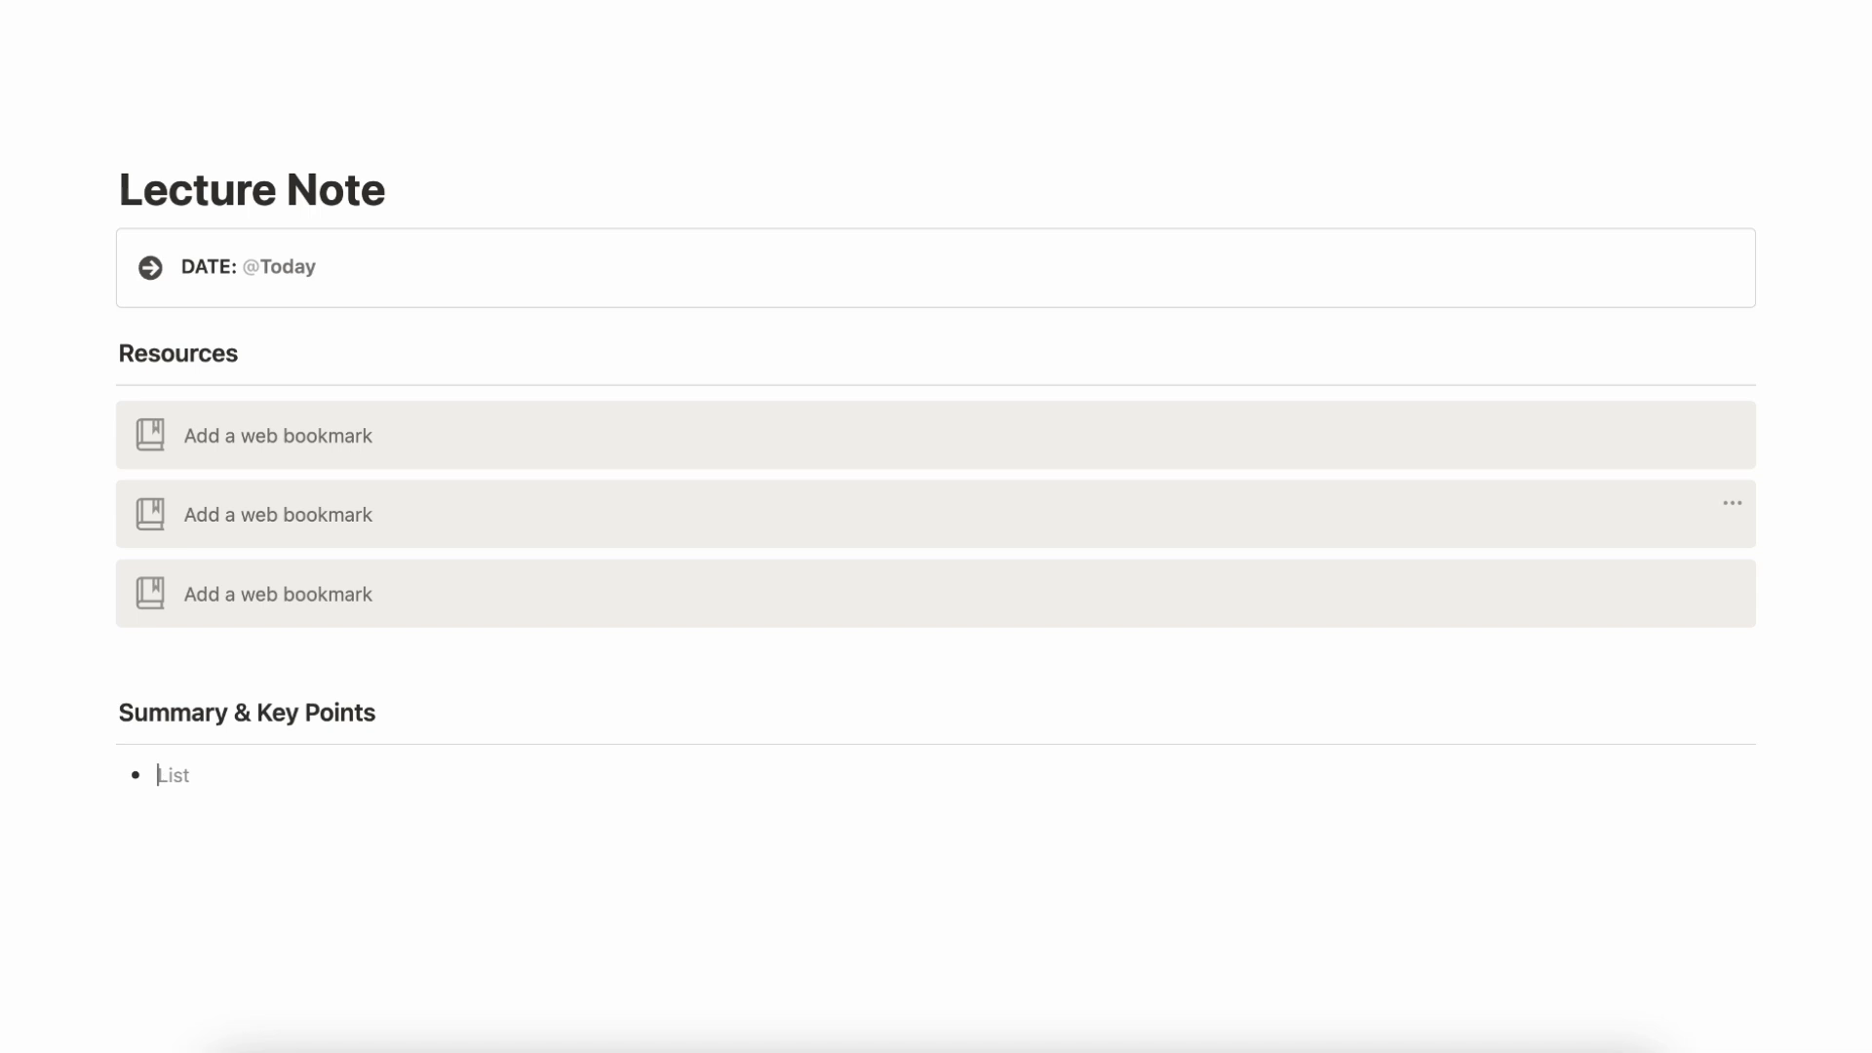
{"action": "key", "text": "Return"}
{"action": "key", "text": "Return"}
{"action": "key", "text": "Return"}
Add a Heading 3 "Questions" directly below the bulleted list, without a blank line between them, and insert a divider underneath.
{"action": "scroll", "coordinate": [355, 647], "scroll_direction": "down", "scroll_amount": 3}
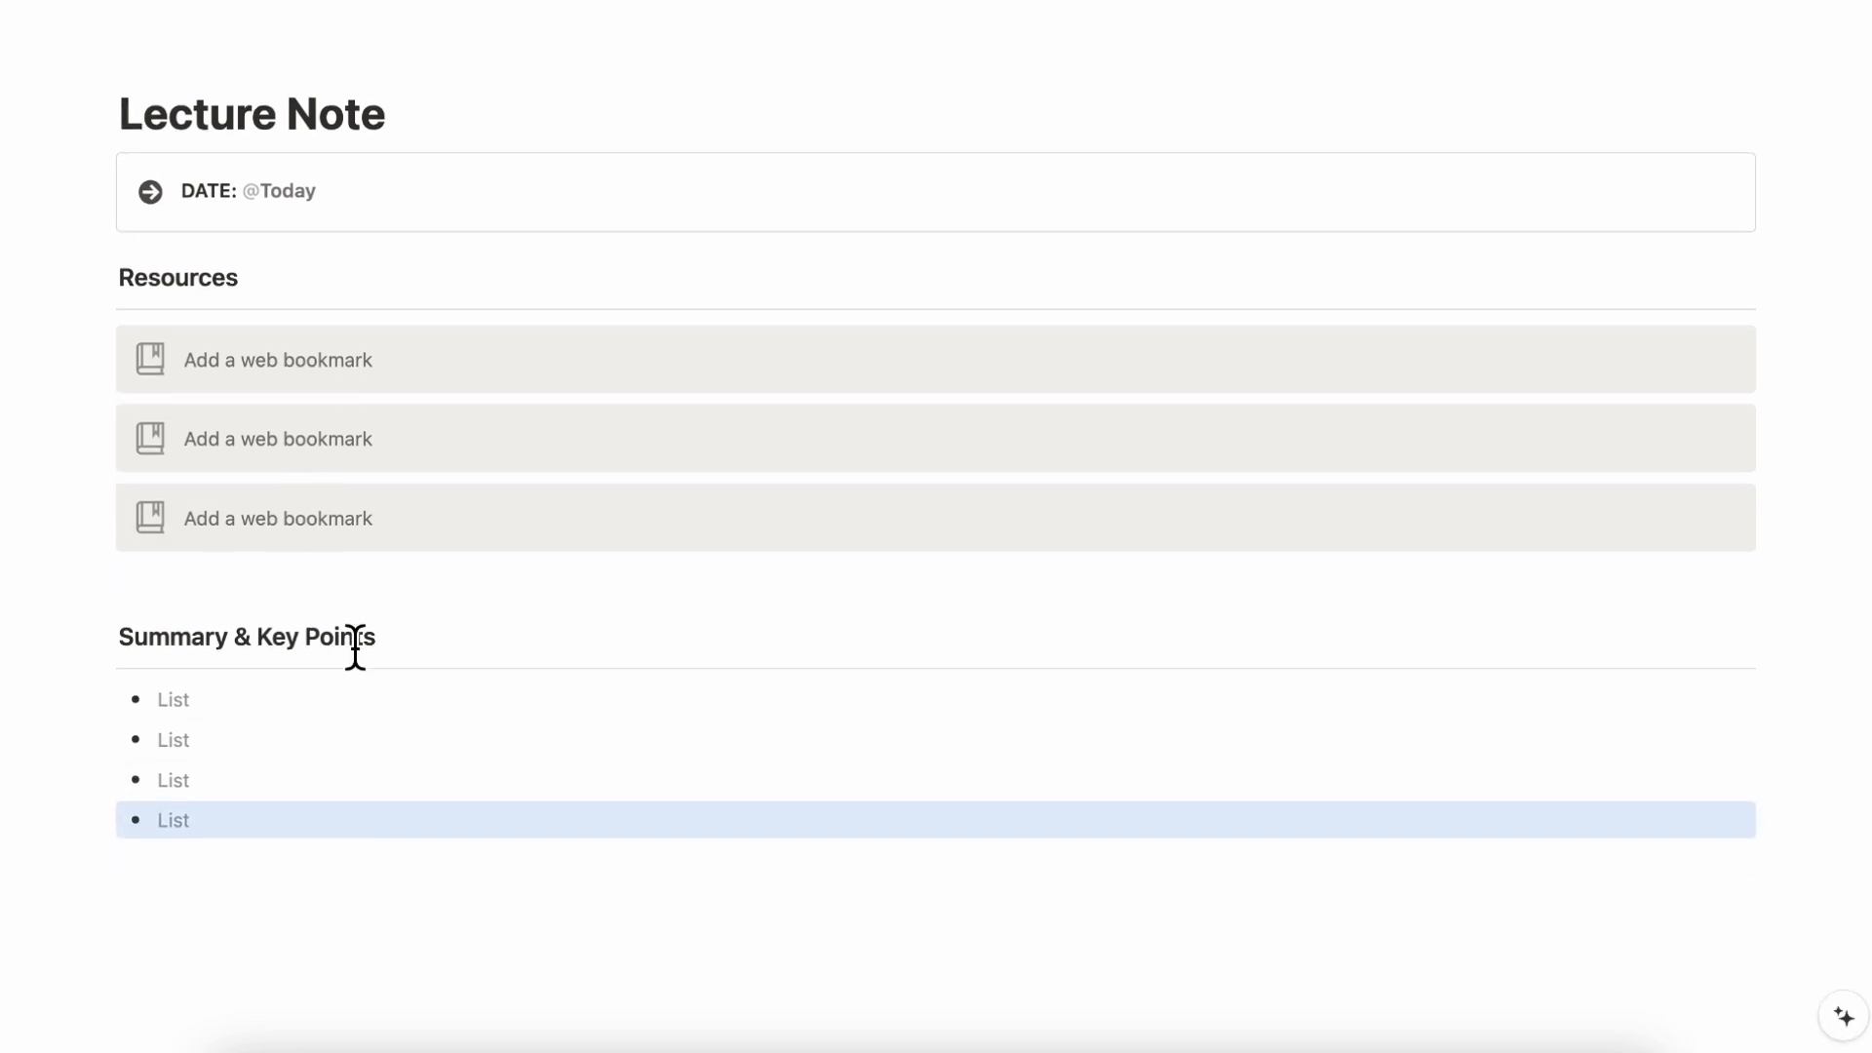
{"action": "left_click", "coordinate": [280, 762]}
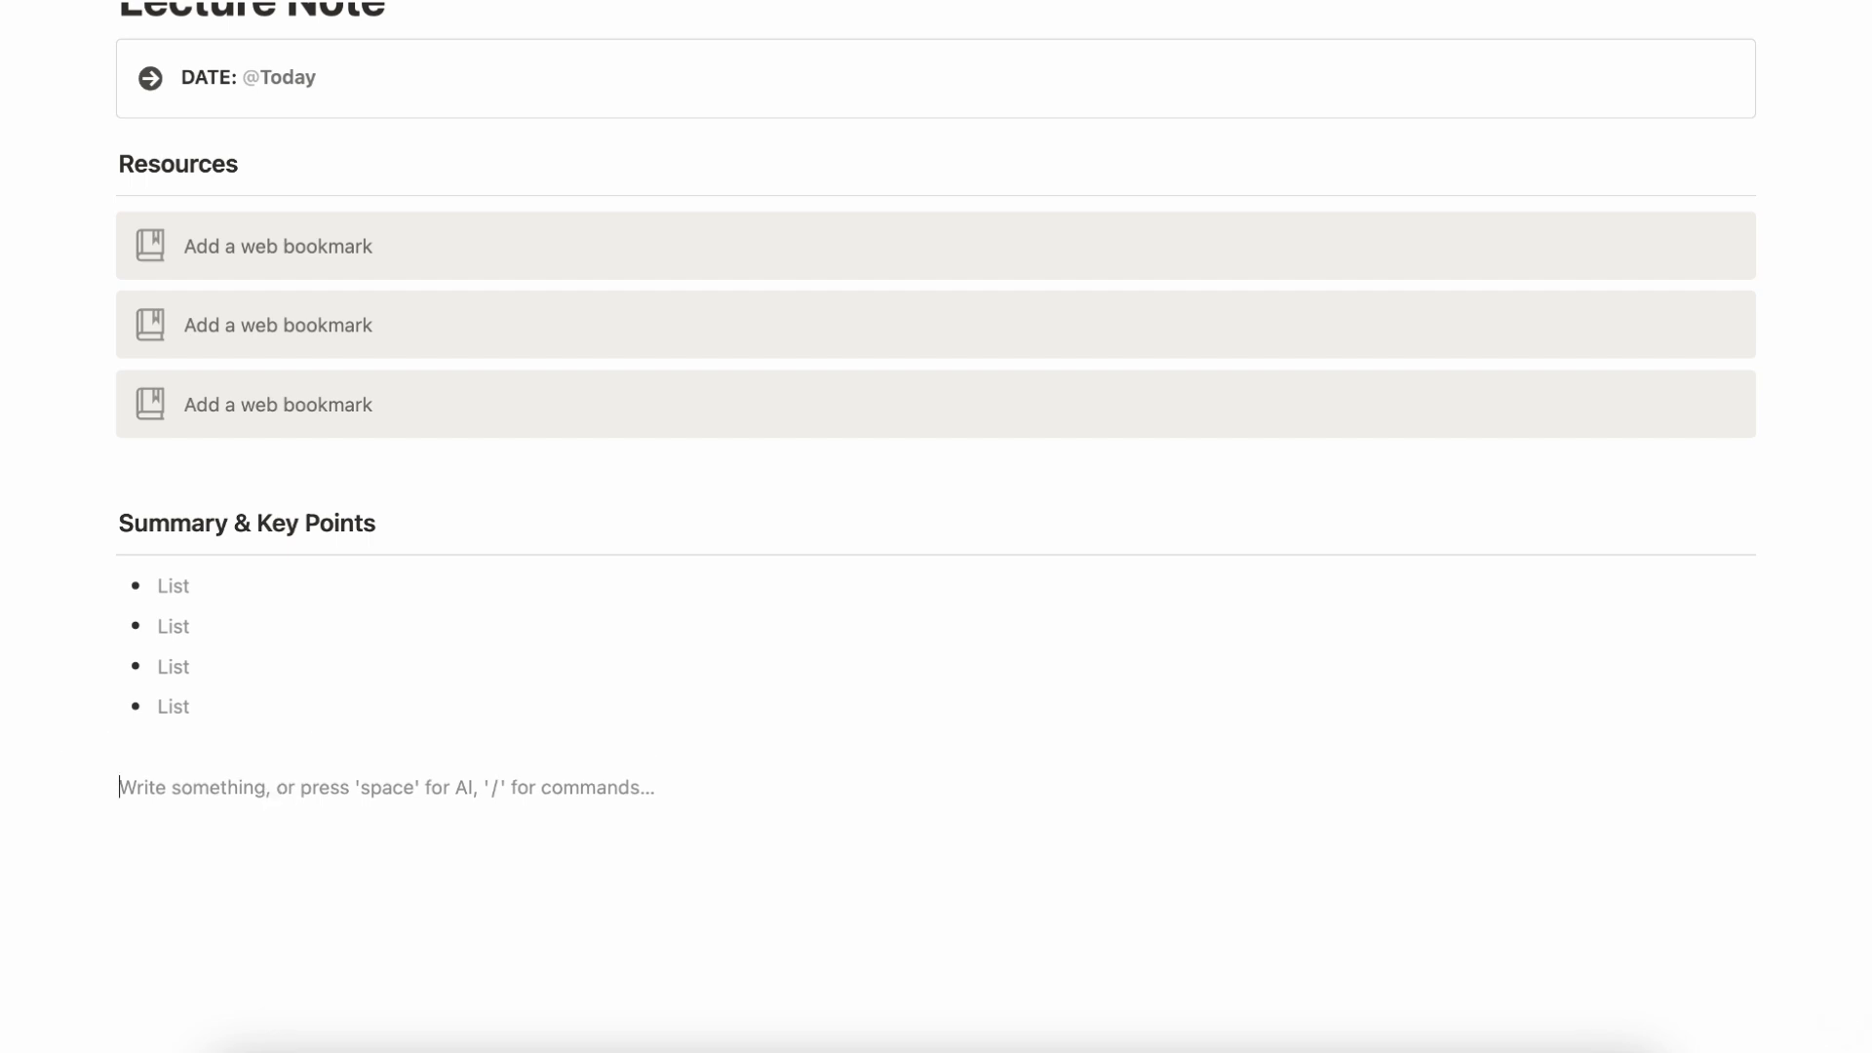
{"action": "type", "text": "/heading"}
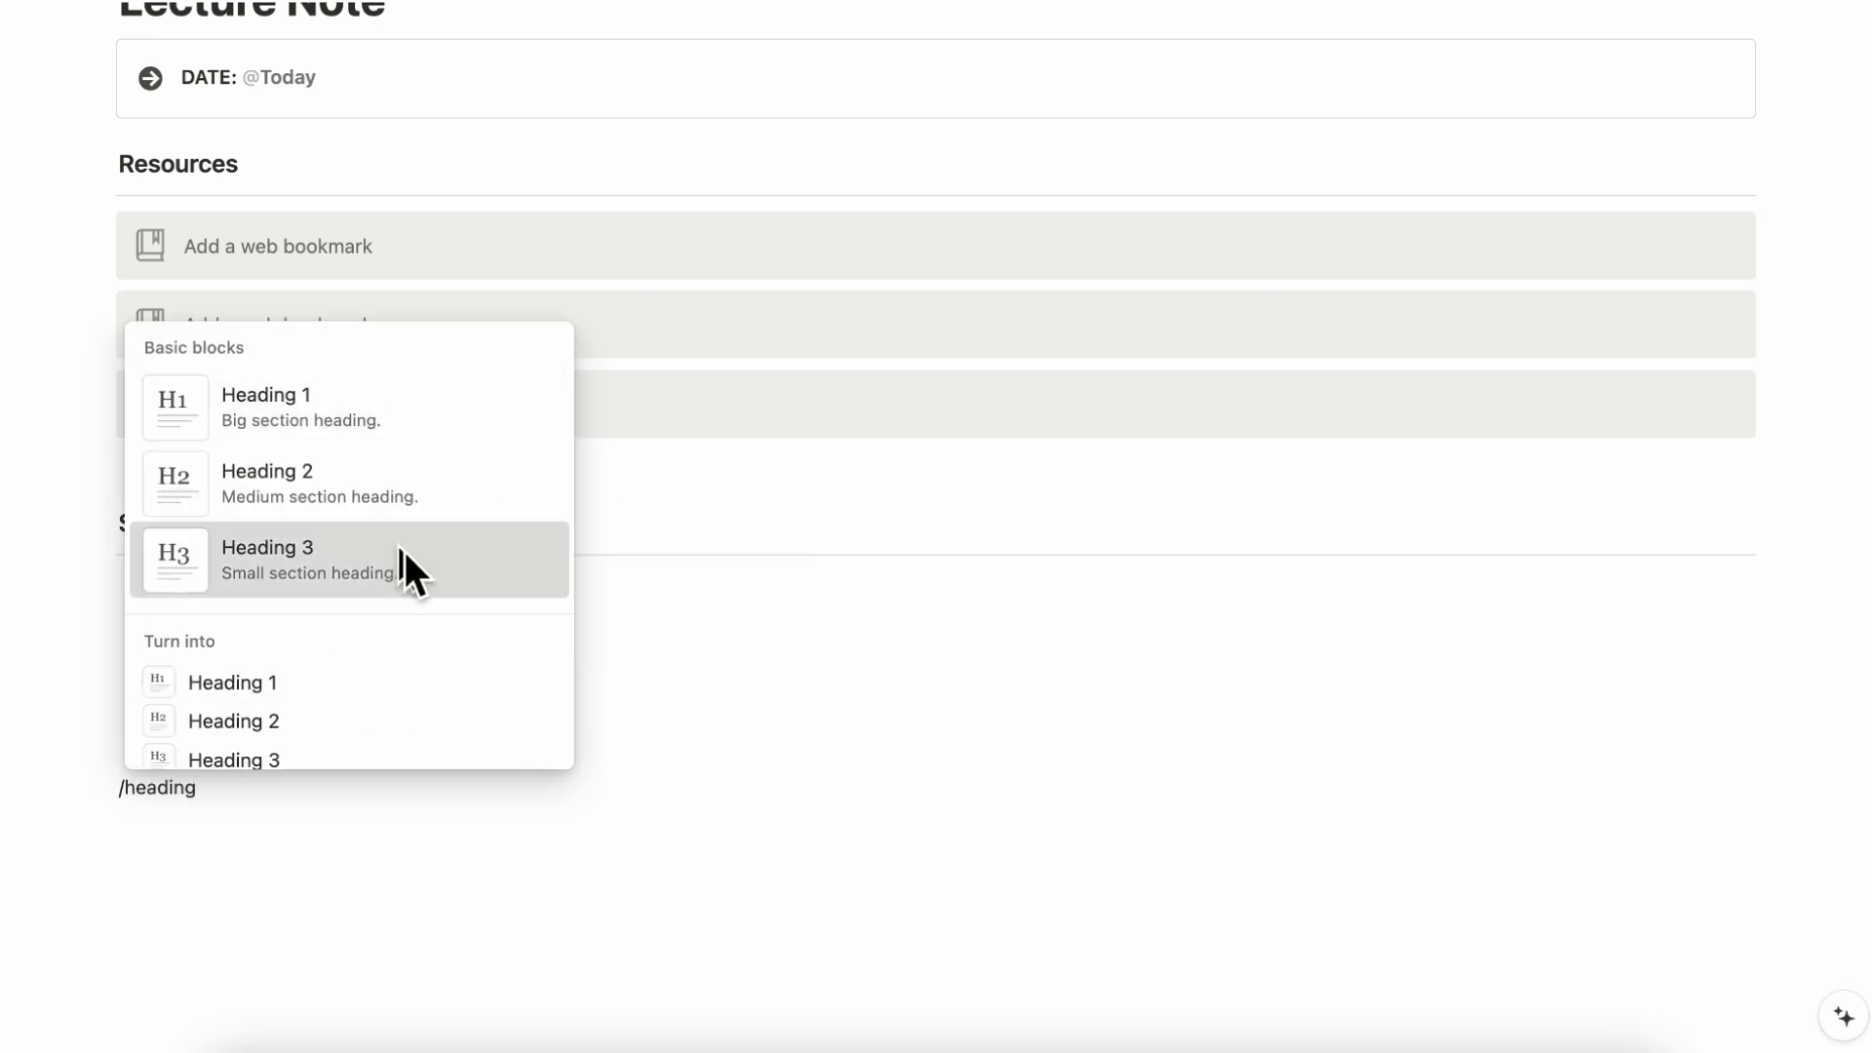
{"action": "left_click", "coordinate": [402, 552]}
{"action": "type", "text": "Questions"}
{"action": "left_click", "coordinate": [228, 769]}
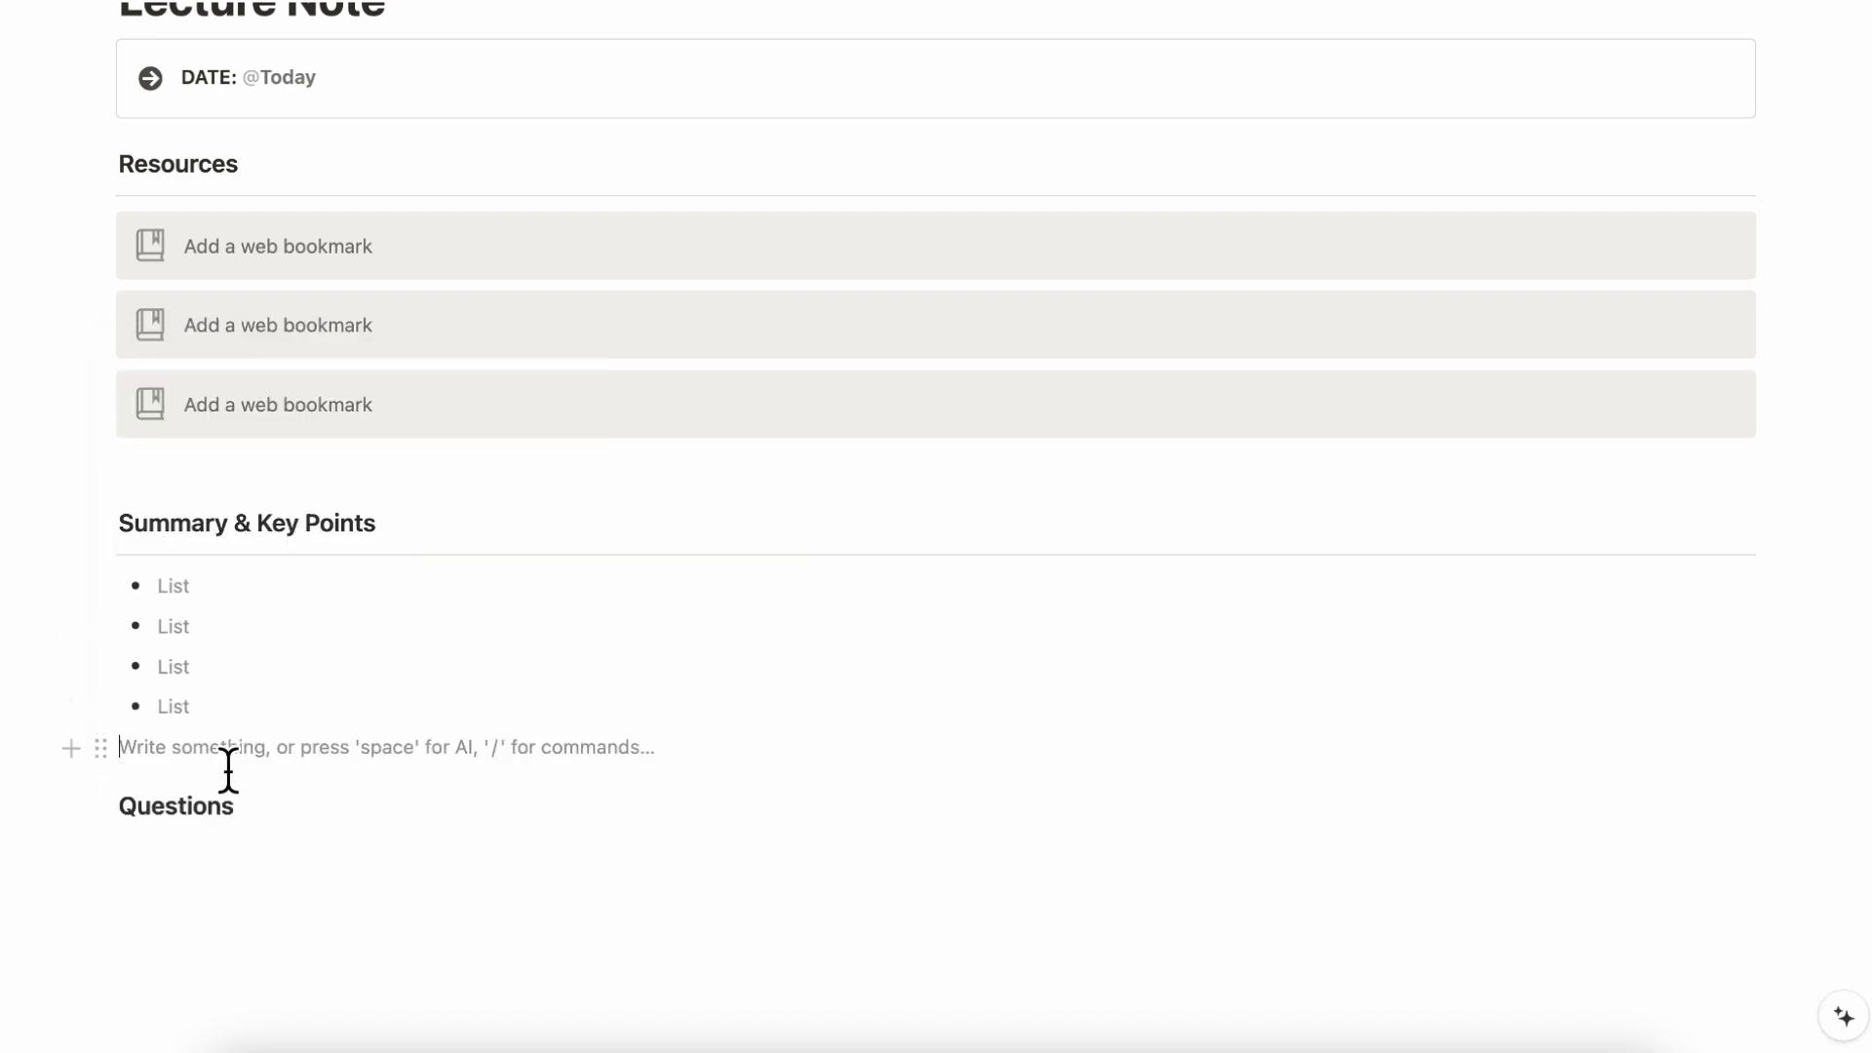
{"action": "key", "text": "BackSpace"}
{"action": "left_click", "coordinate": [276, 775]}
{"action": "key", "text": "Return"}
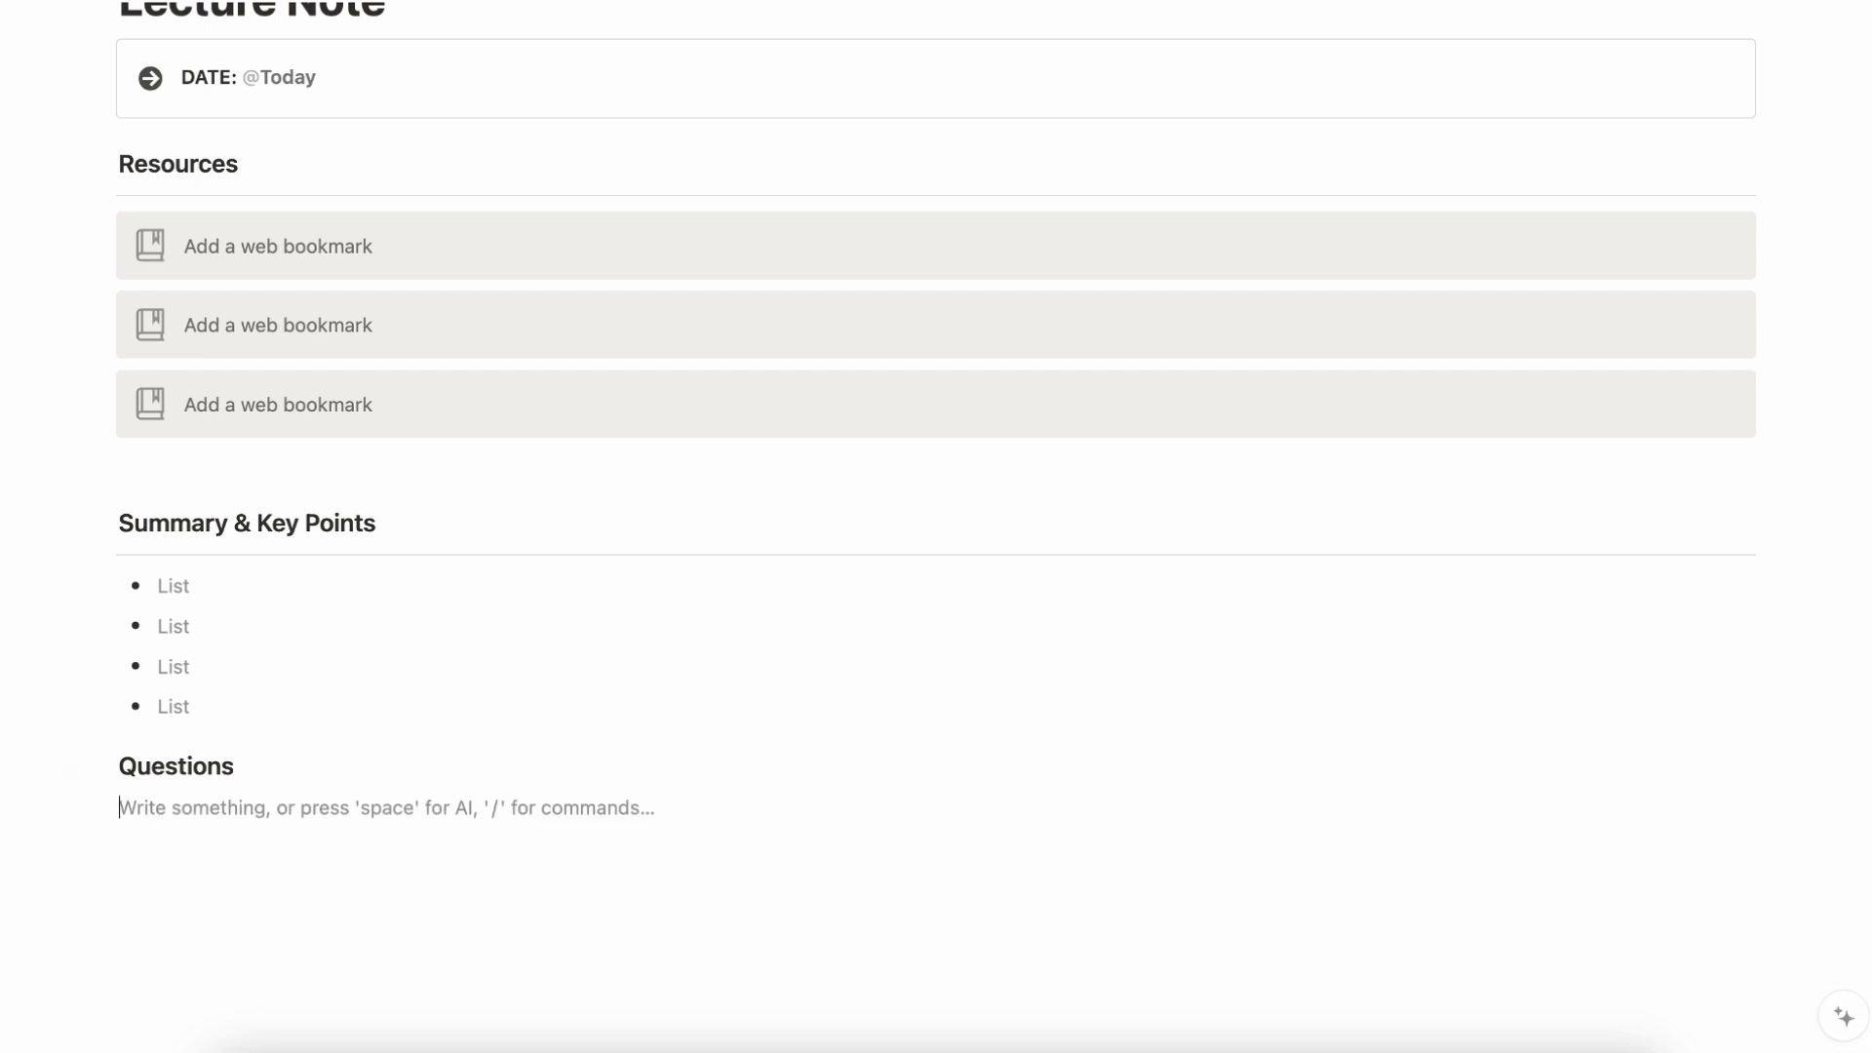
{"action": "type", "text": "/divider"}
{"action": "key", "text": "Return"}
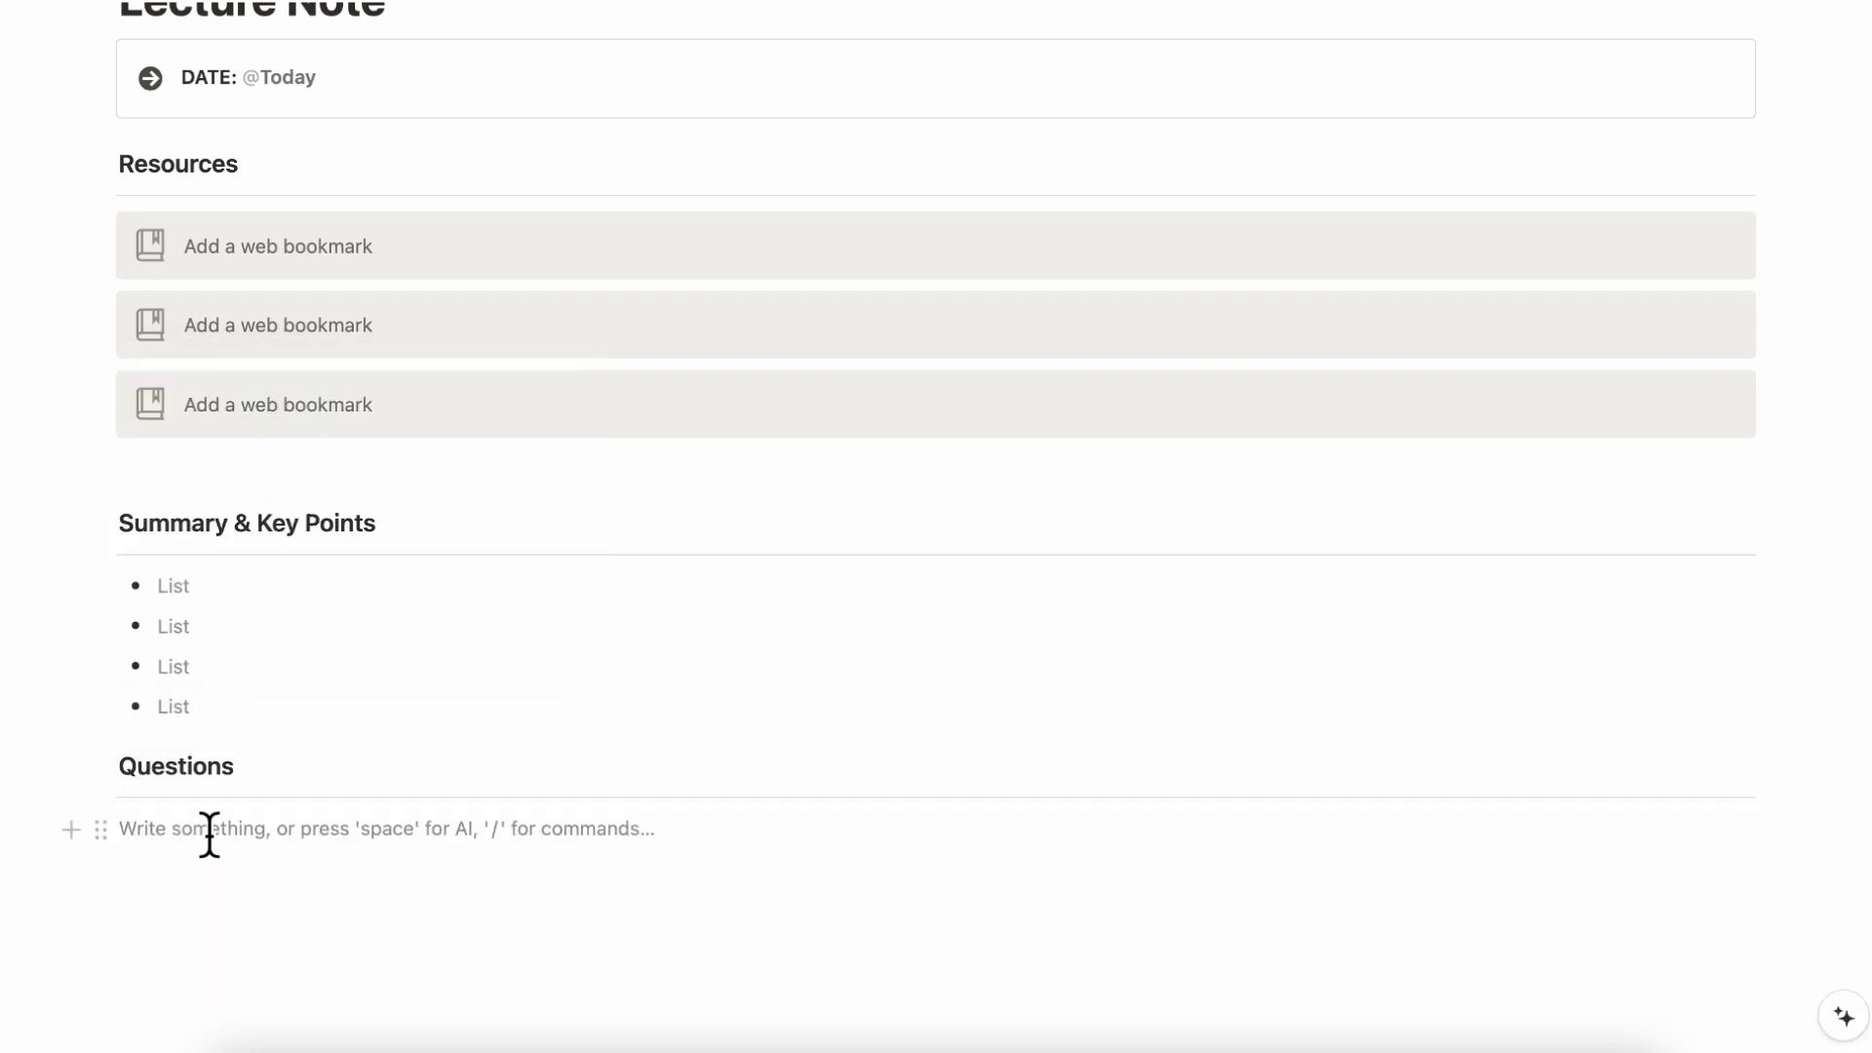
Insert a toggle list item "Question 1" under the Questions divider, containing the text "Answer here", and collapse it.
{"action": "type", "text": "/togg"}
{"action": "key", "text": "Return"}
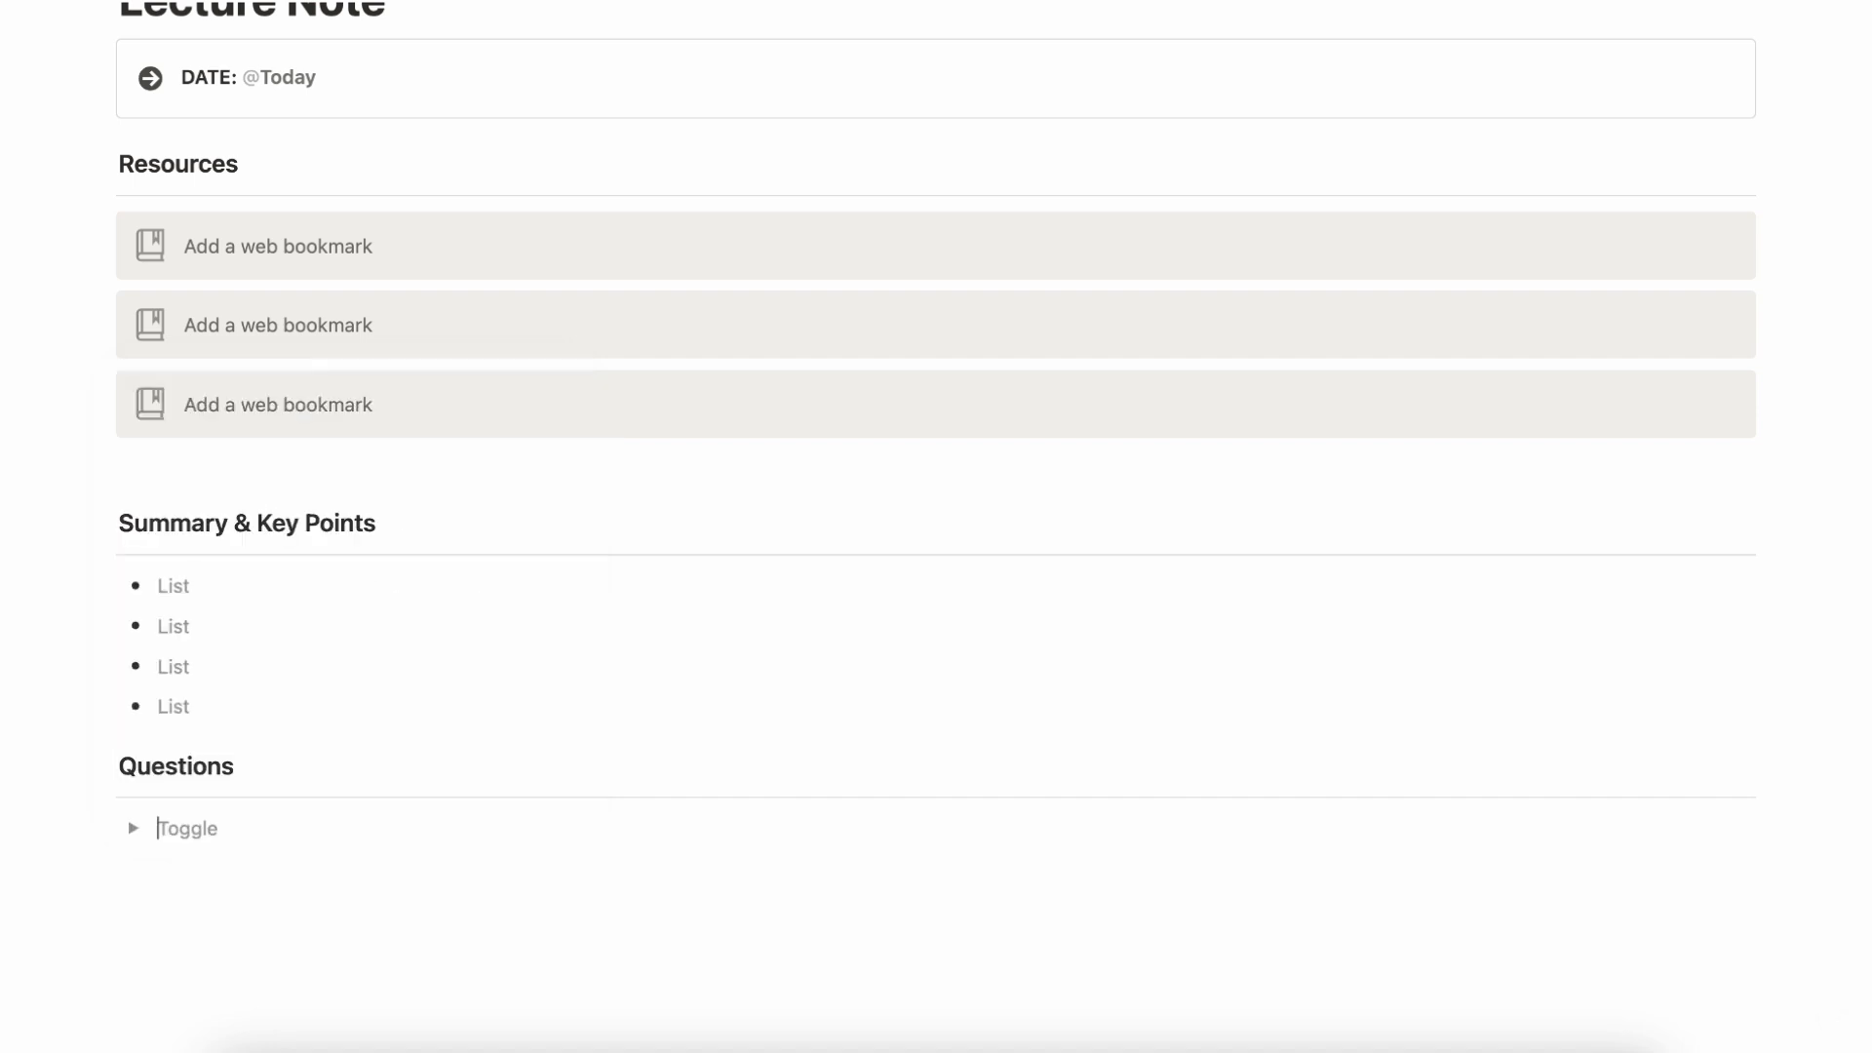
{"action": "type", "text": "Question 1"}
{"action": "left_click", "coordinate": [134, 828]}
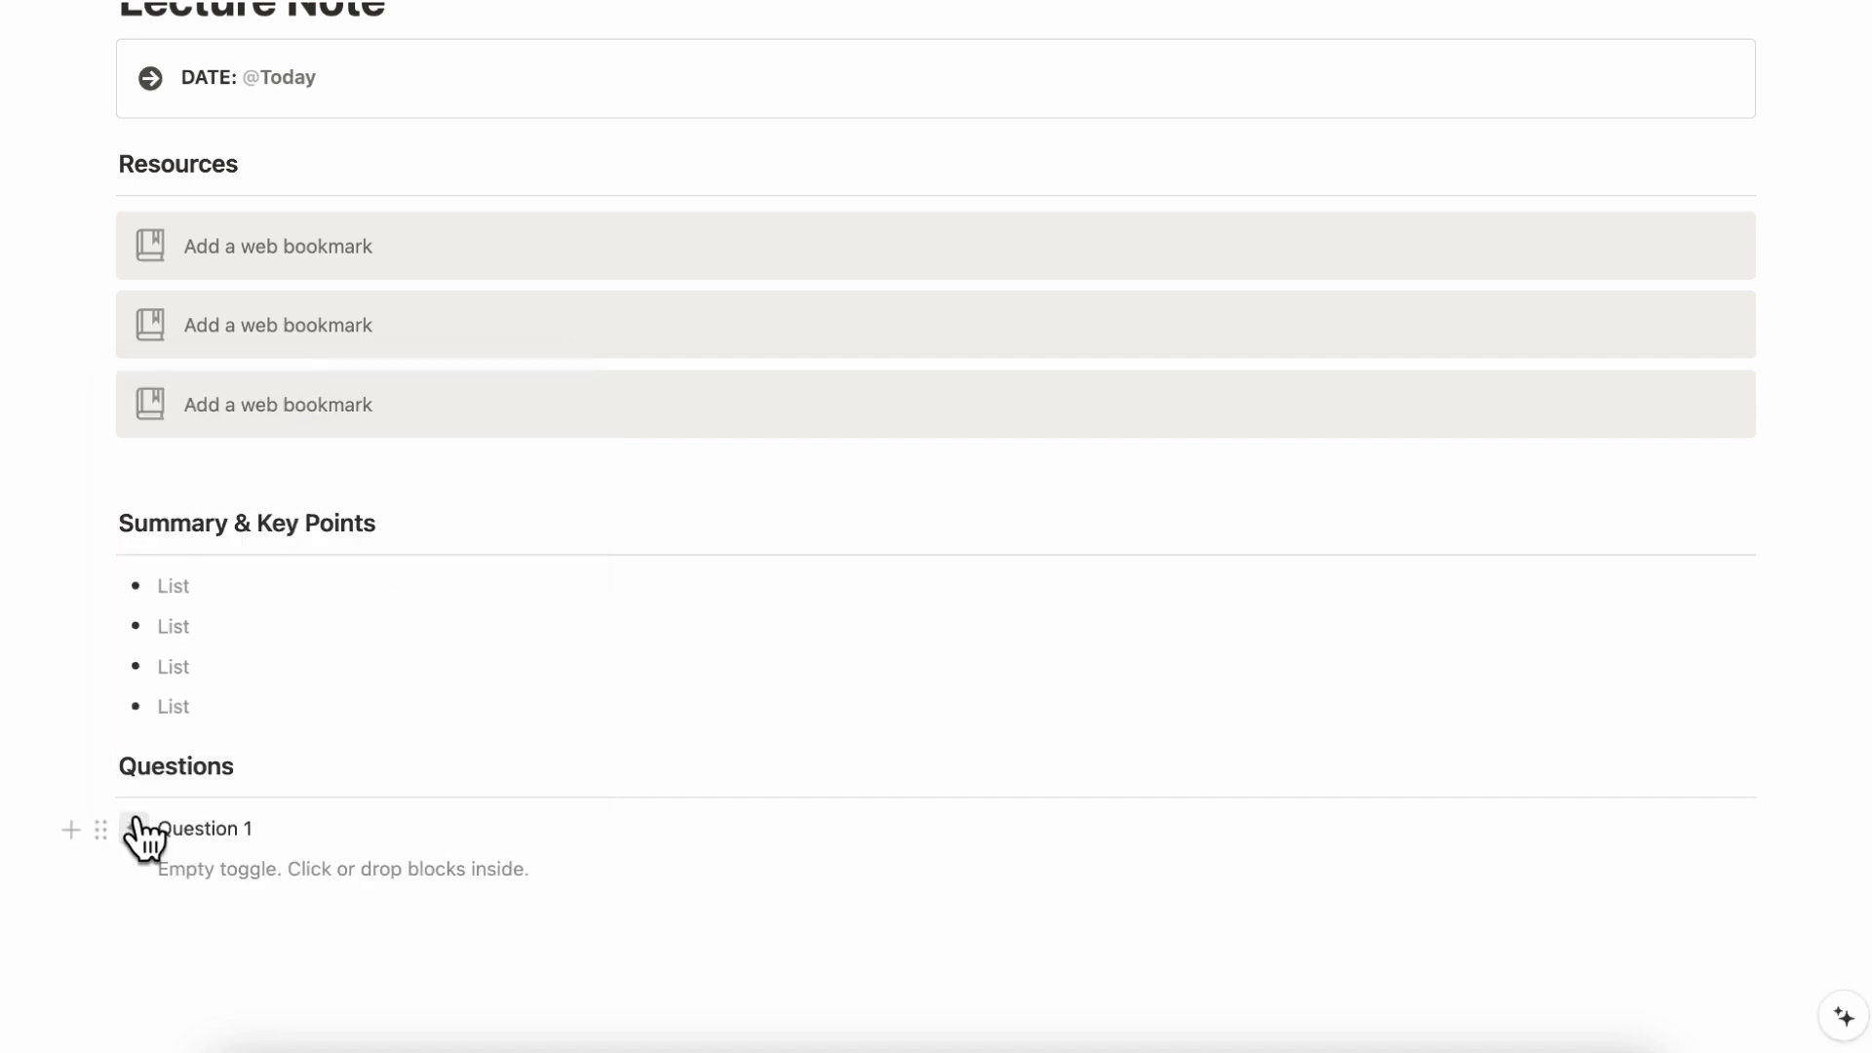
{"action": "left_click", "coordinate": [224, 871]}
{"action": "type", "text": "Answer h"}
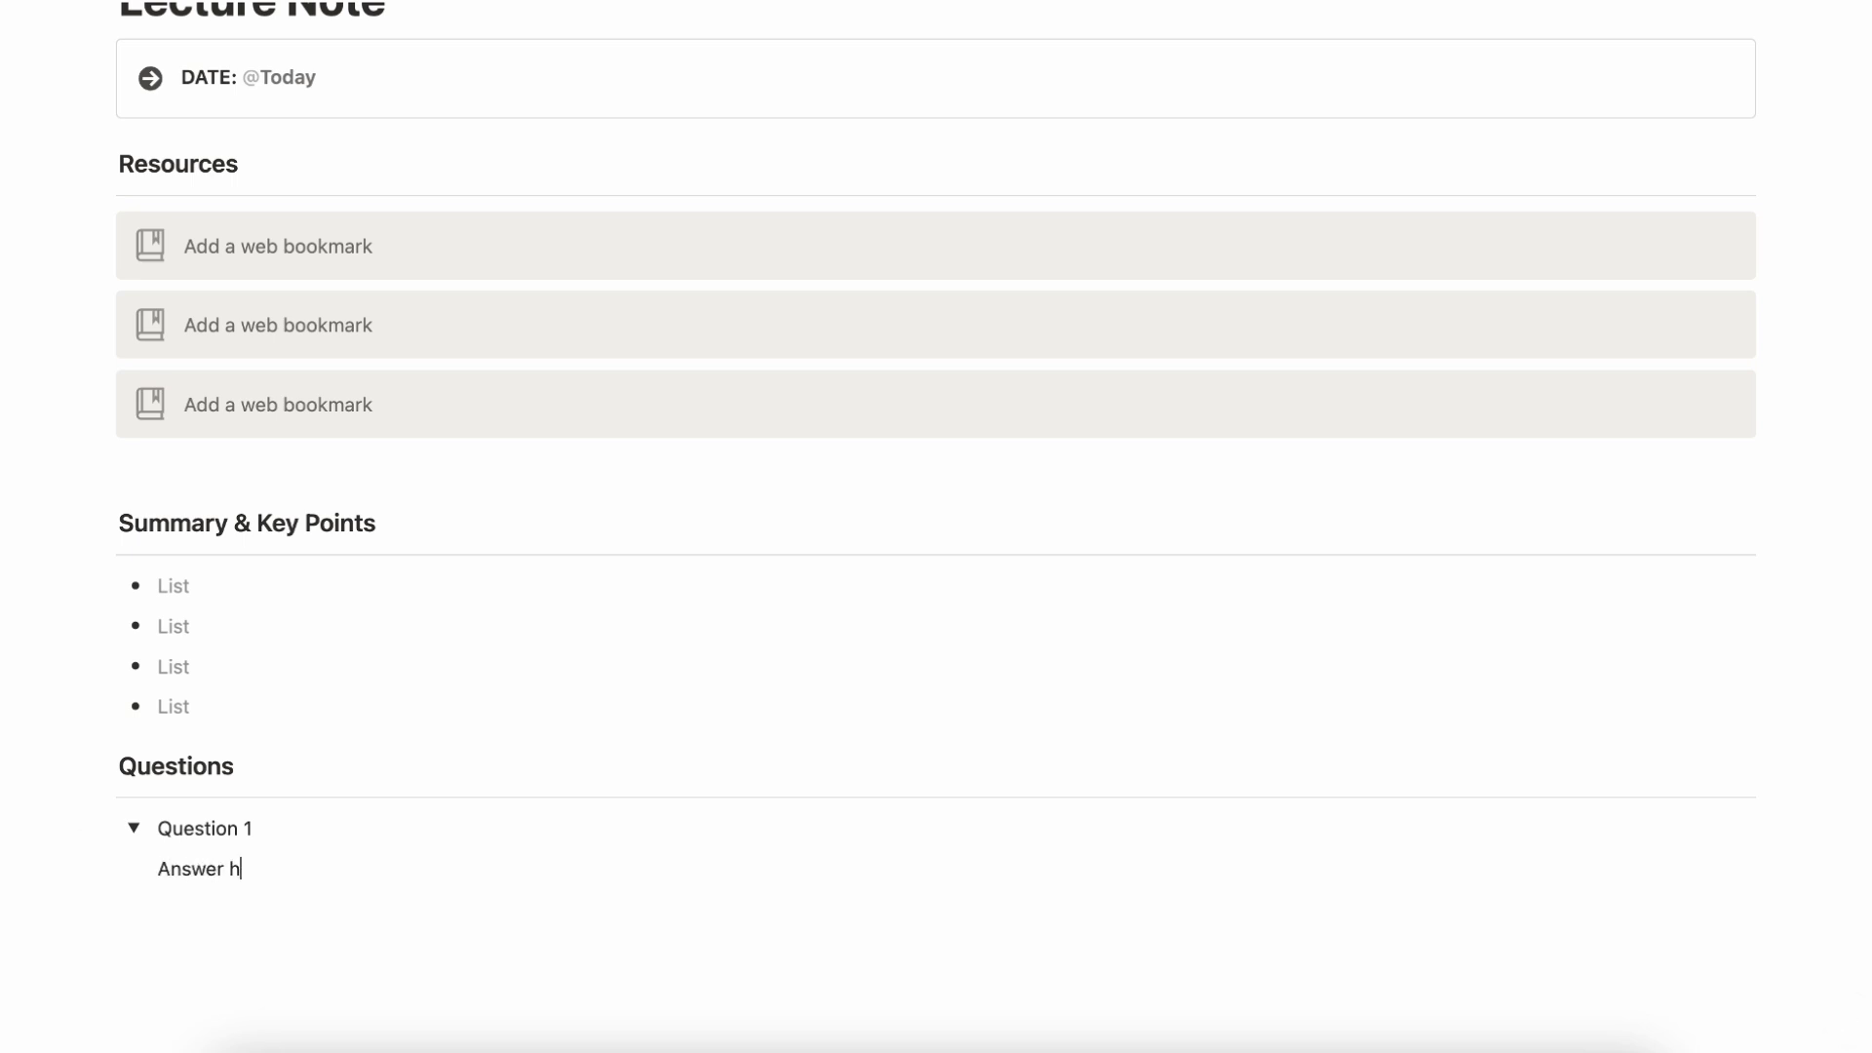
{"action": "type", "text": "ere"}
{"action": "left_click", "coordinate": [133, 828]}
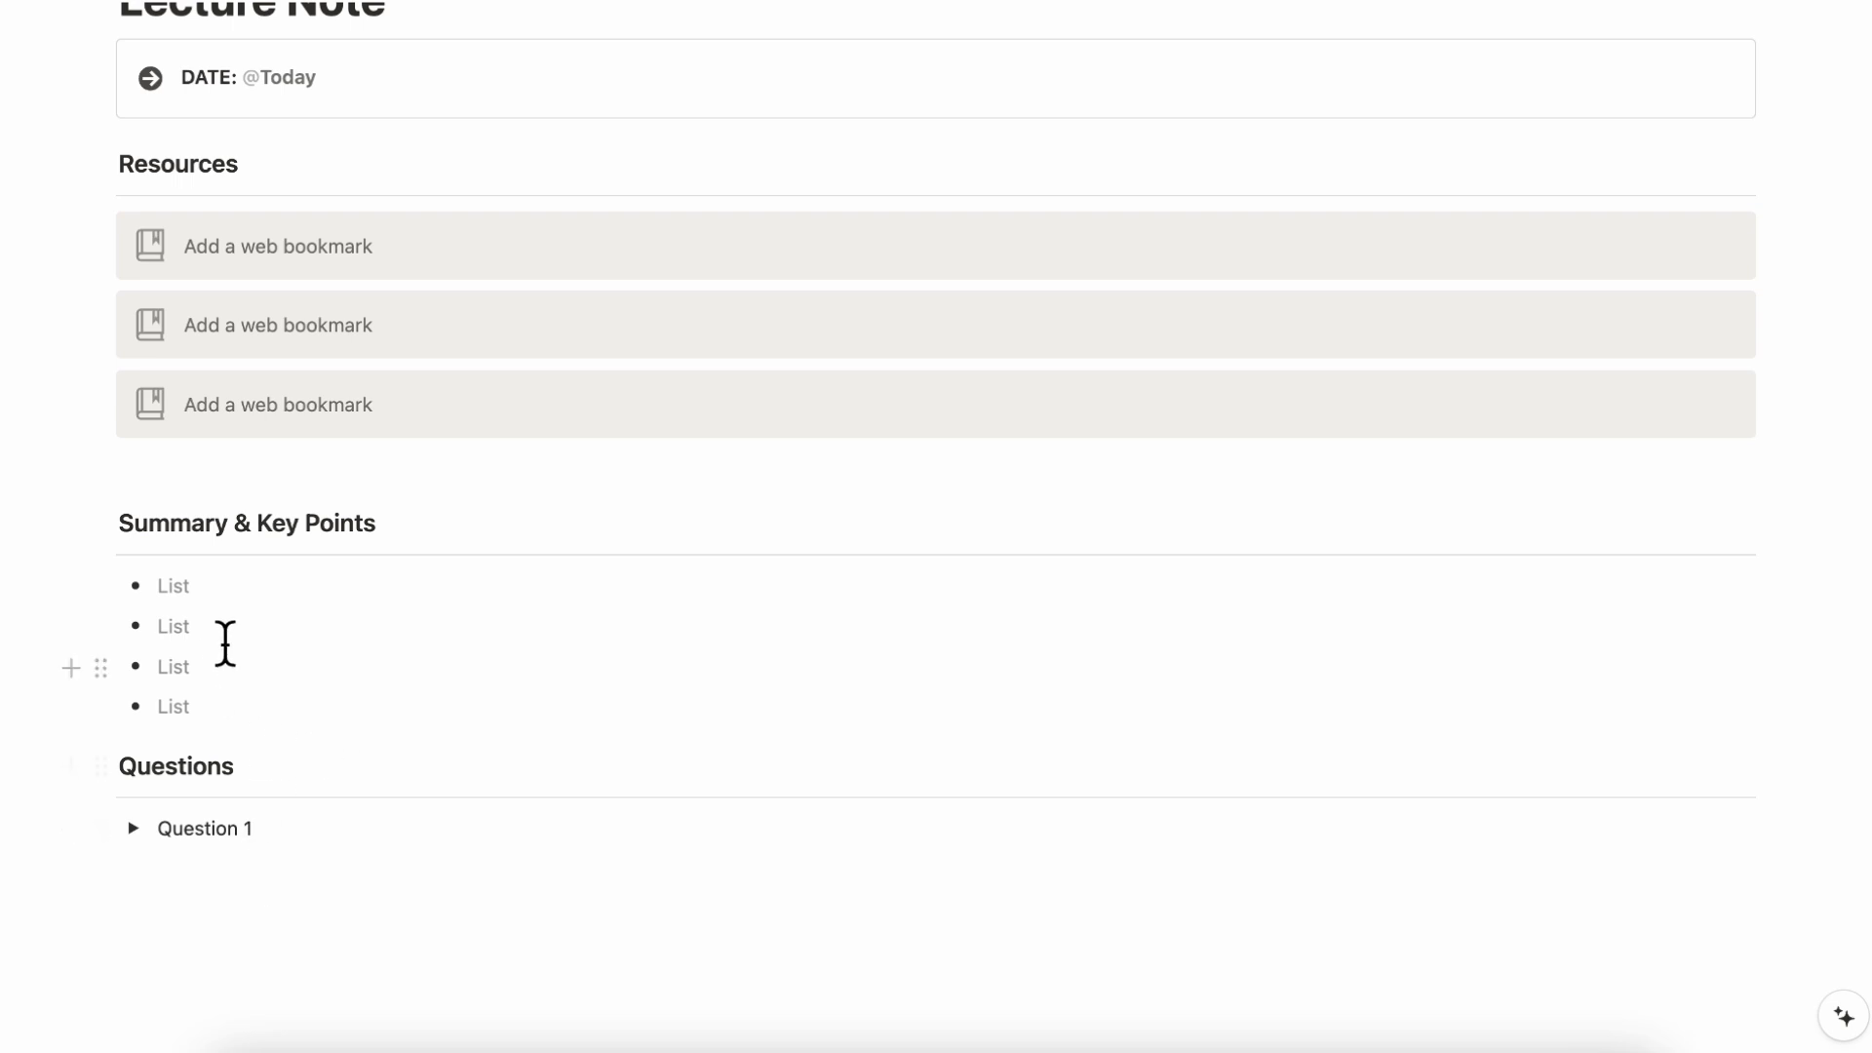
Duplicate the Question 1 toggle twice to make three toggles.
{"action": "scroll", "coordinate": [313, 731], "scroll_direction": "down", "scroll_amount": 3}
{"action": "left_click", "coordinate": [243, 802]}
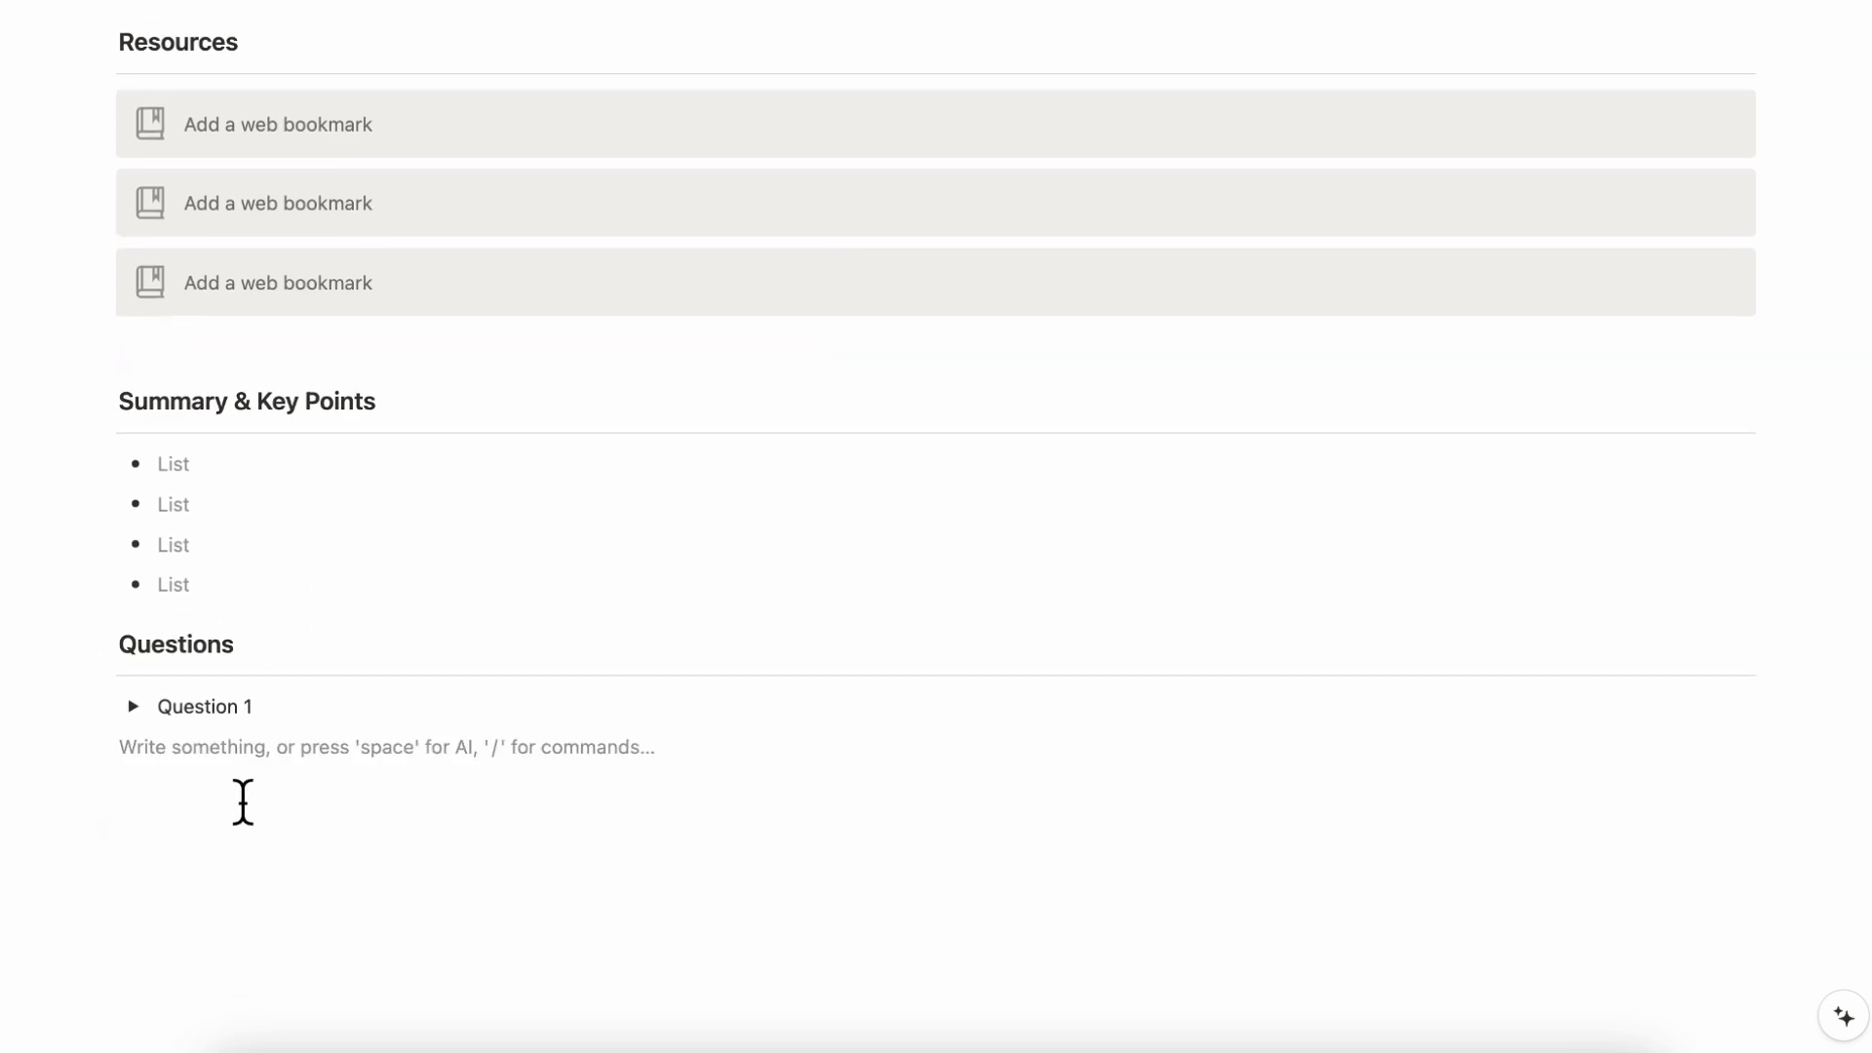
{"action": "left_click", "coordinate": [109, 706]}
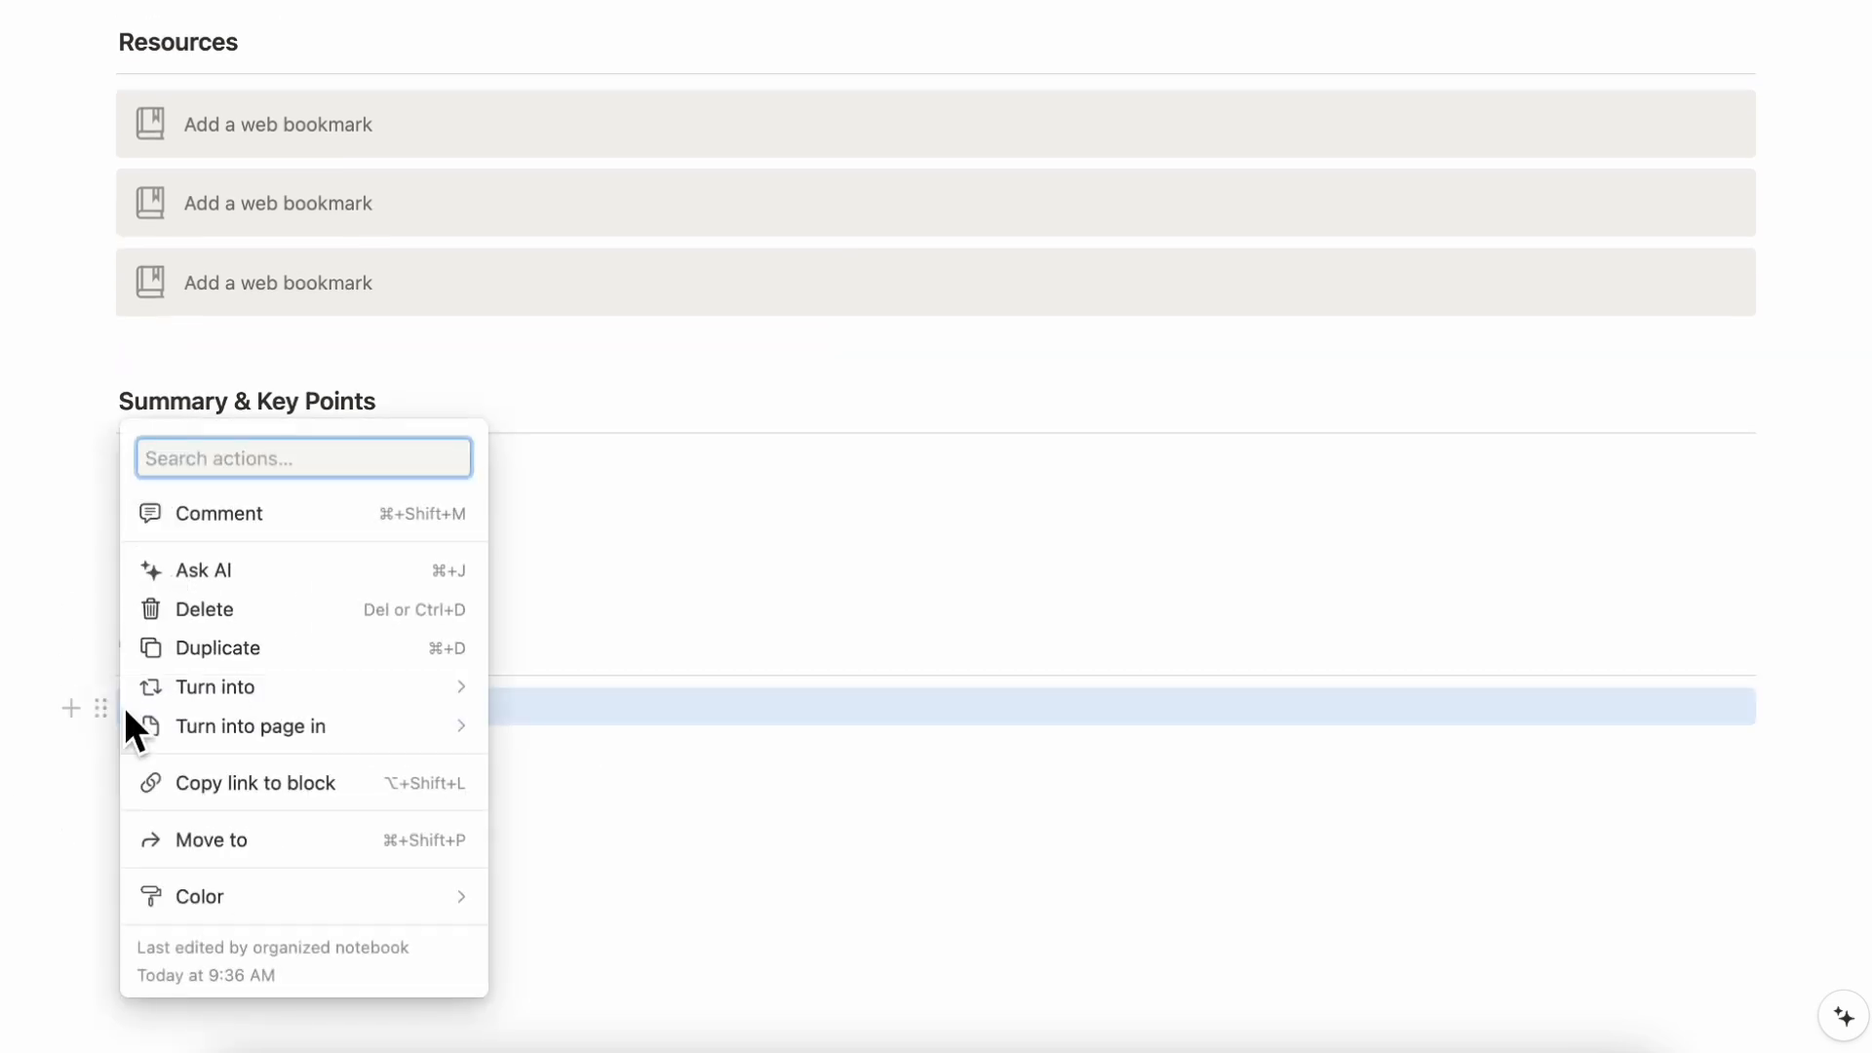
{"action": "left_click", "coordinate": [229, 648]}
{"action": "key", "text": "super+d"}
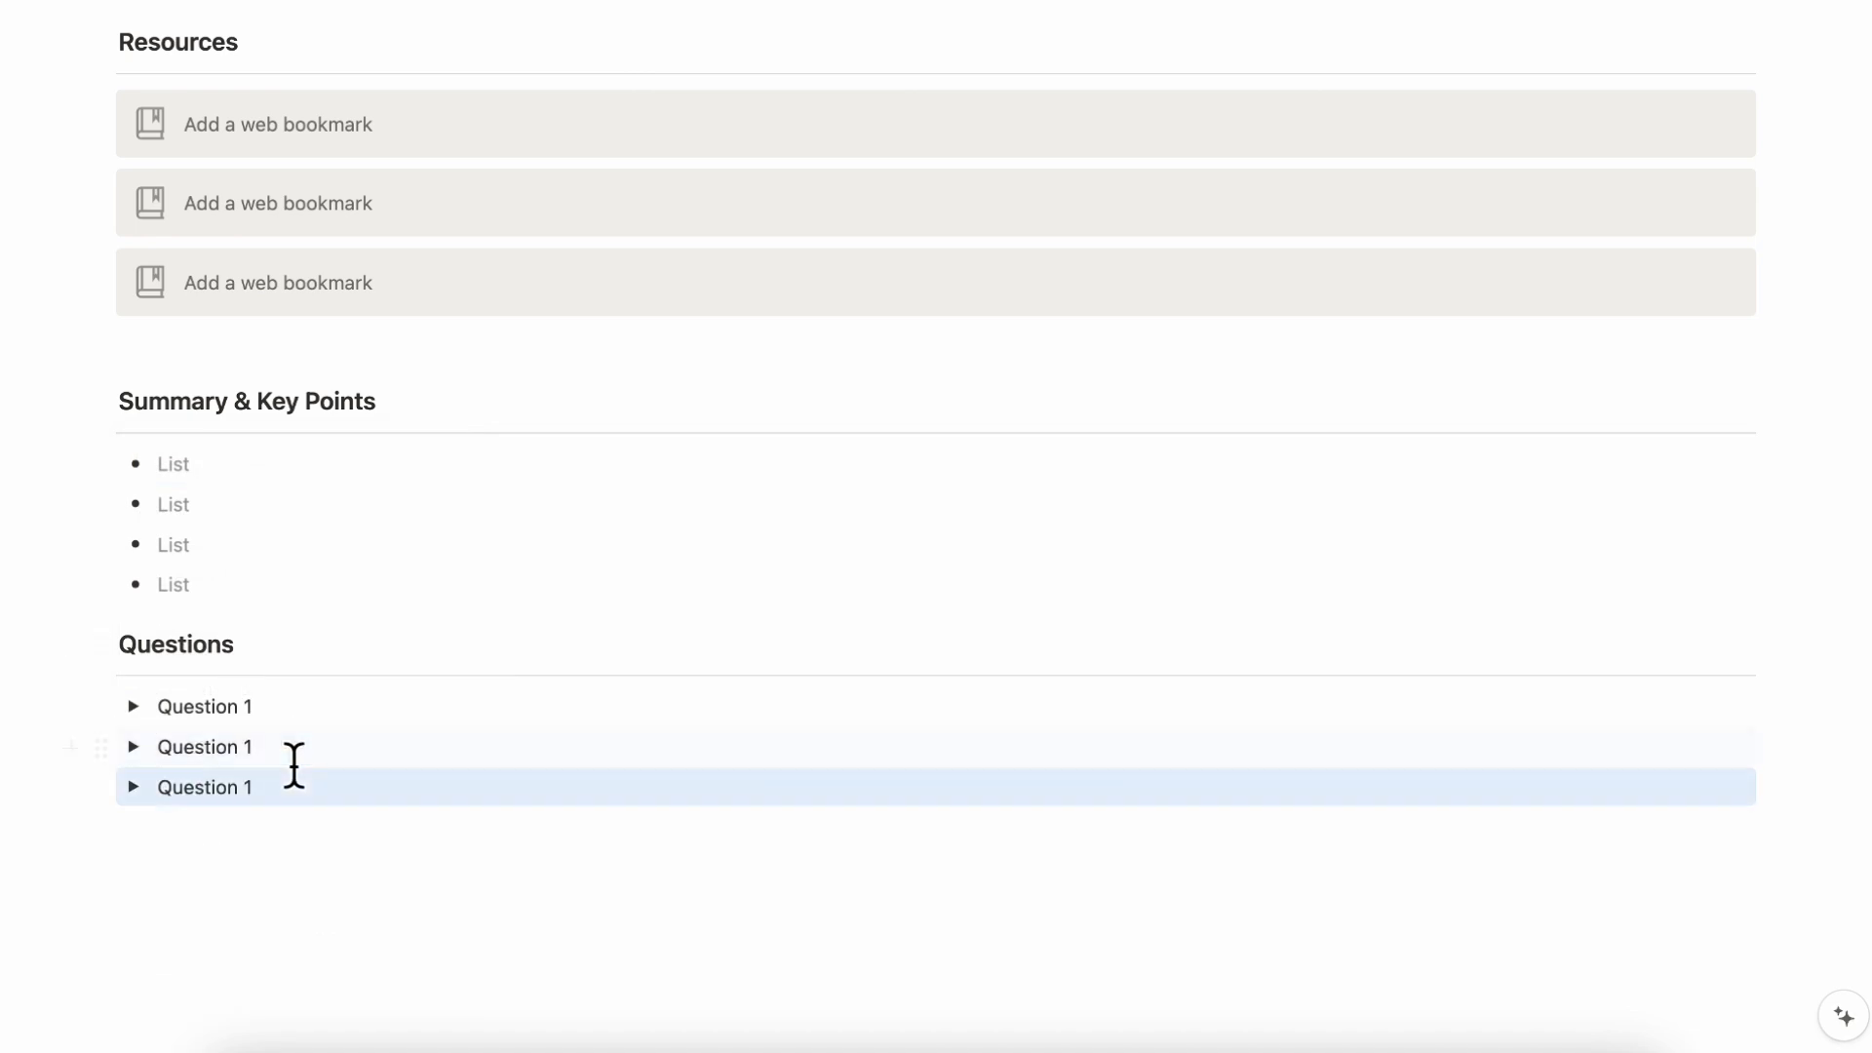
Rename the two duplicated toggles "Question 2" and "Question 3".
{"action": "left_click", "coordinate": [282, 757]}
{"action": "key", "text": "BackSpace"}
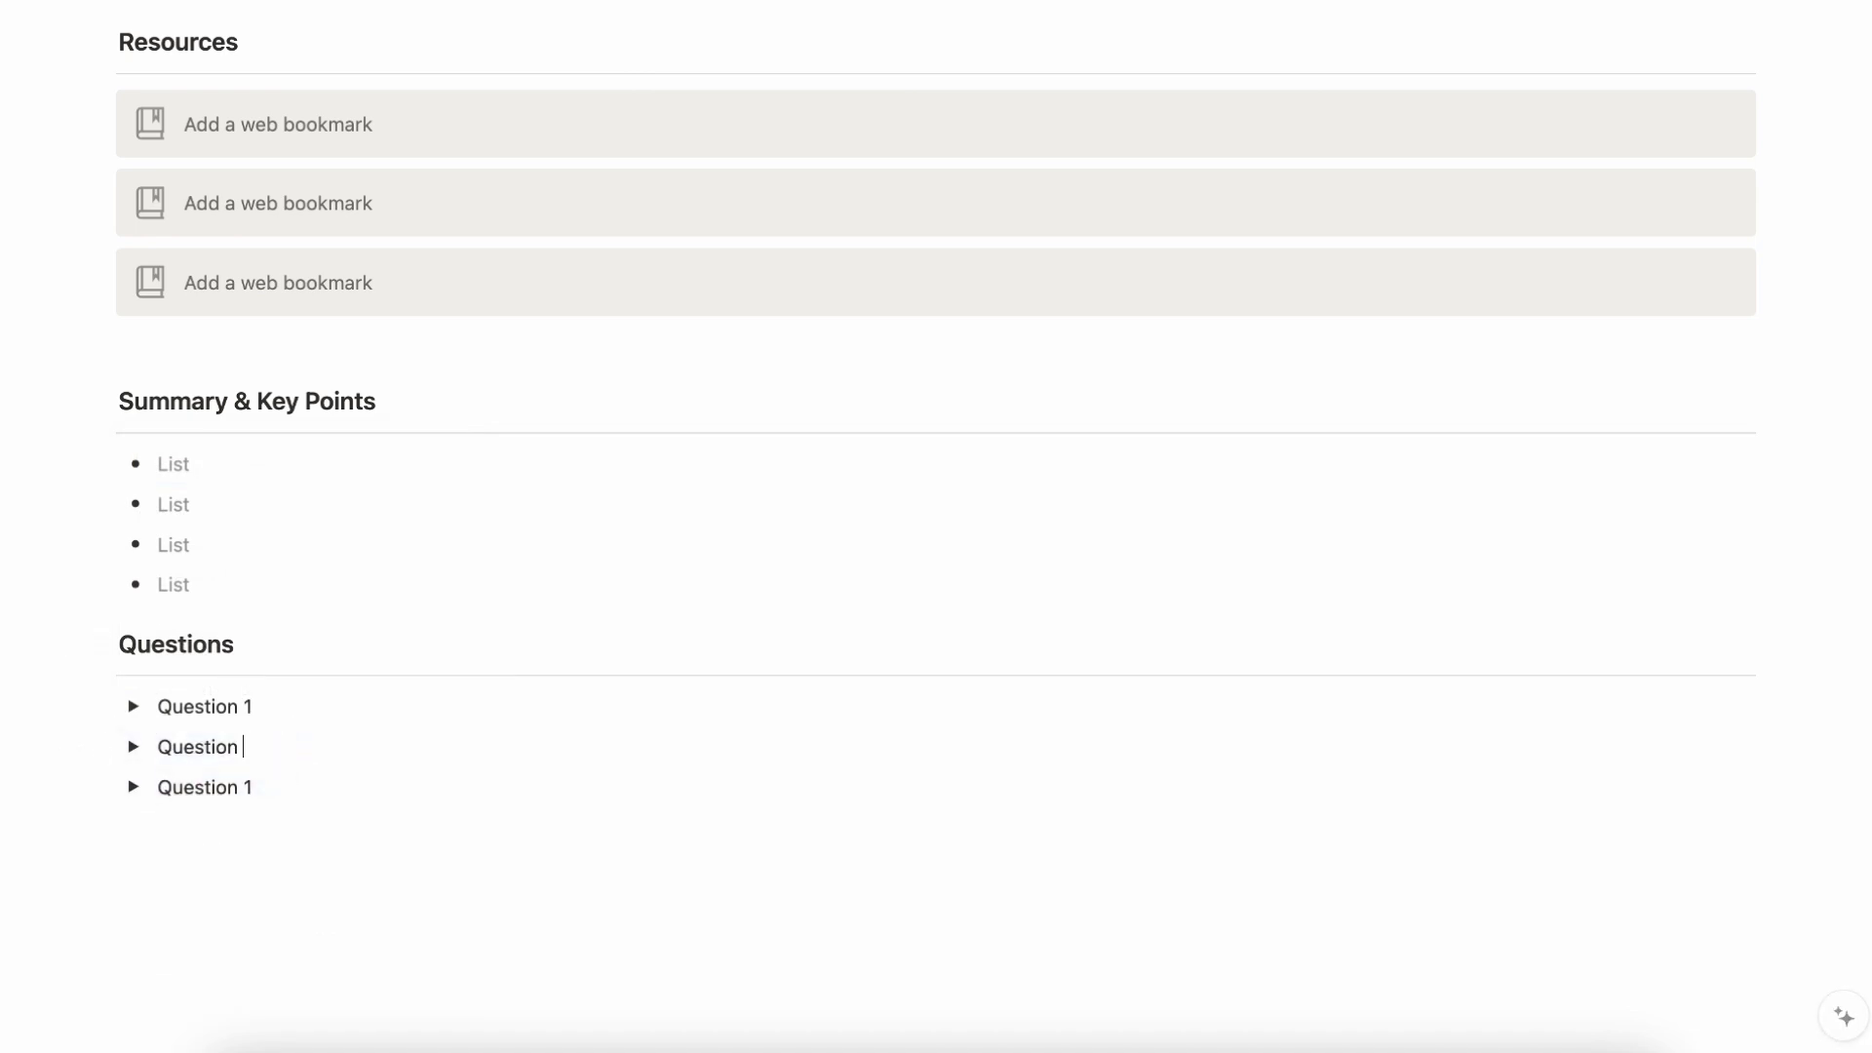
{"action": "type", "text": "2"}
{"action": "left_click", "coordinate": [285, 792]}
{"action": "key", "text": "BackSpace"}
{"action": "type", "text": "3"}
Add a Heading 3 "Action Plan" below the question toggles, with a blank line above and a divider underneath.
{"action": "left_click", "coordinate": [260, 836]}
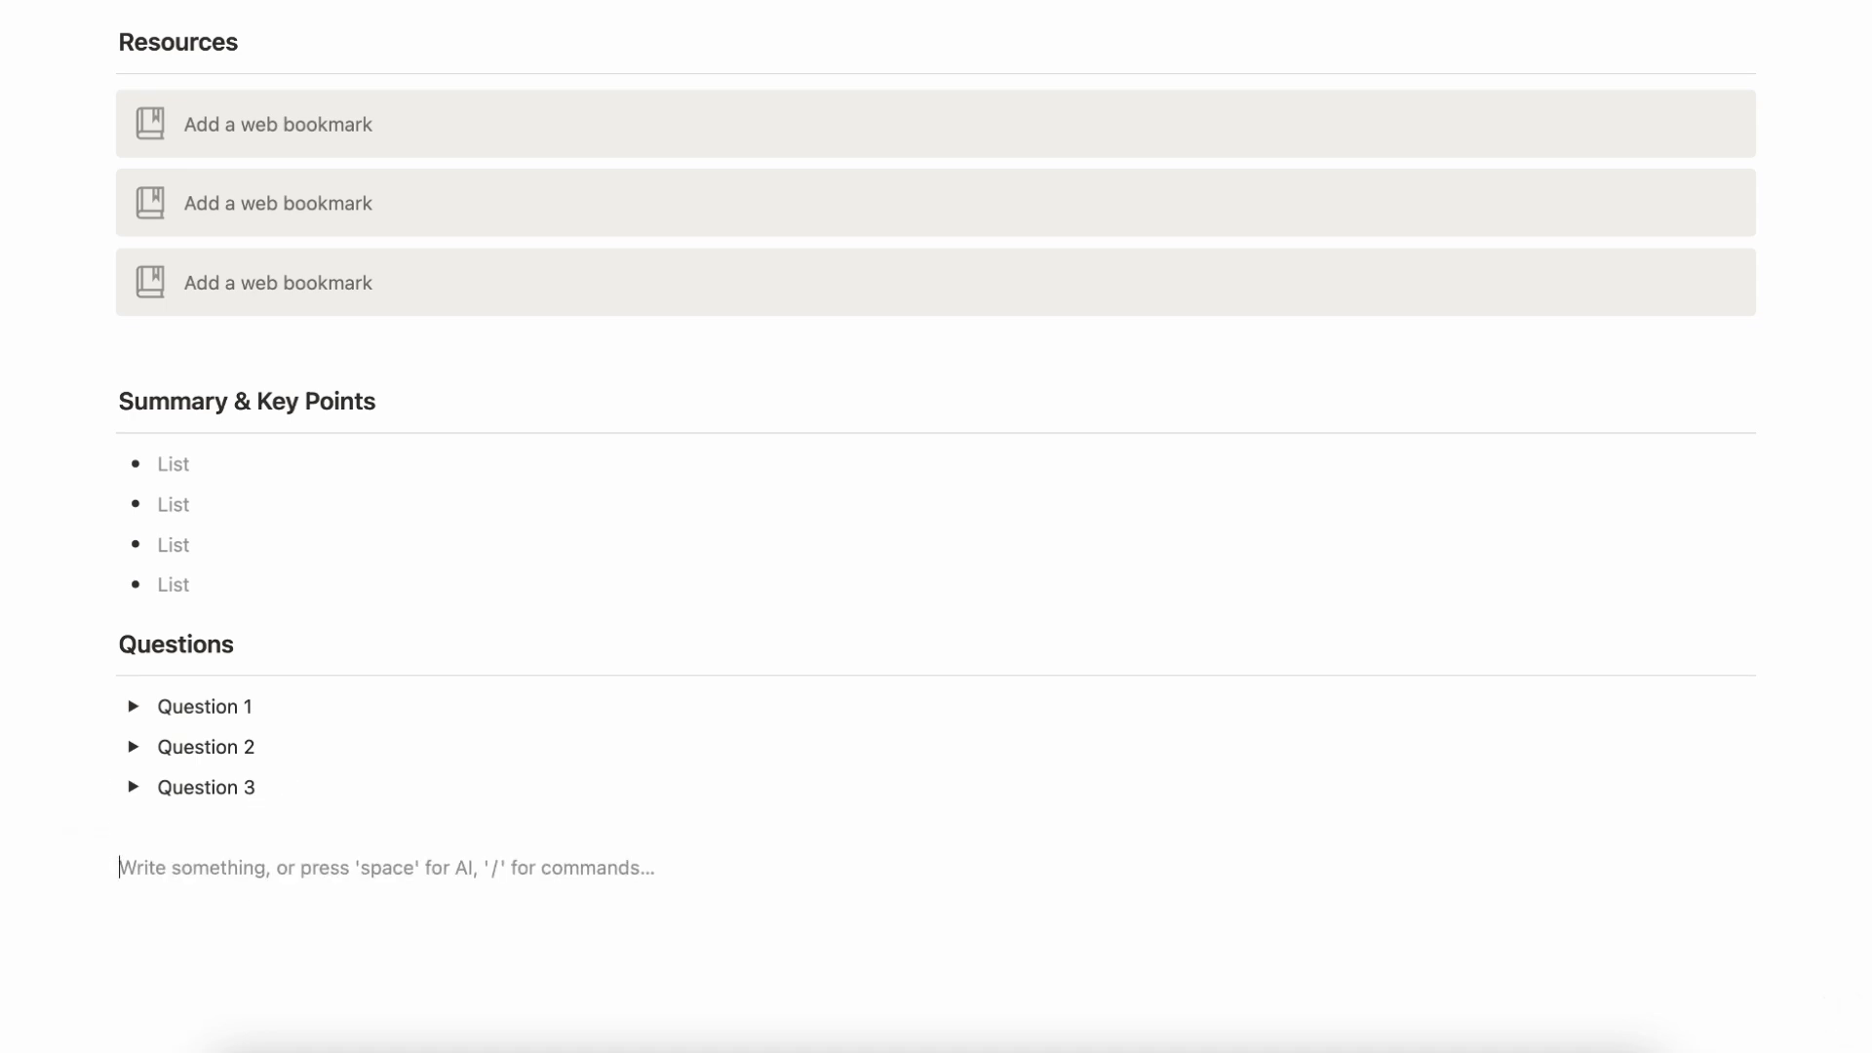
{"action": "type", "text": "/heading"}
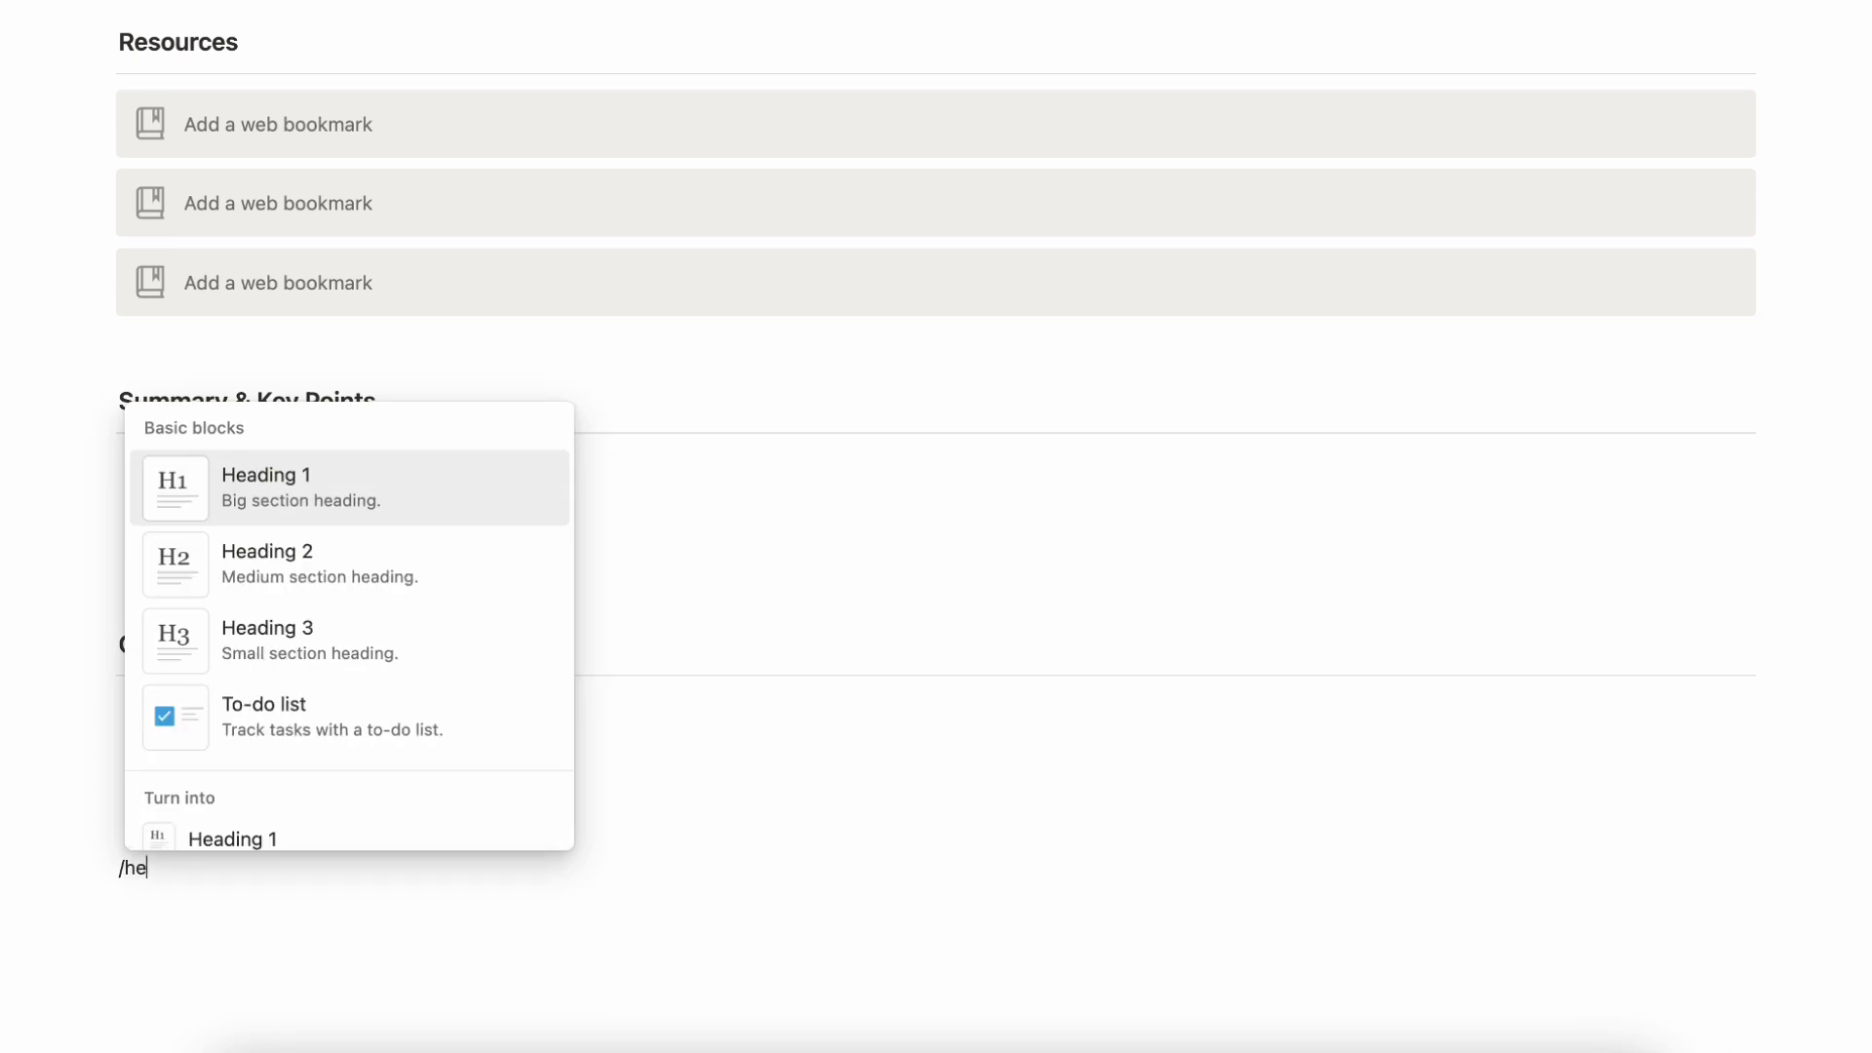
{"action": "left_click", "coordinate": [346, 649]}
{"action": "type", "text": "Action Plan"}
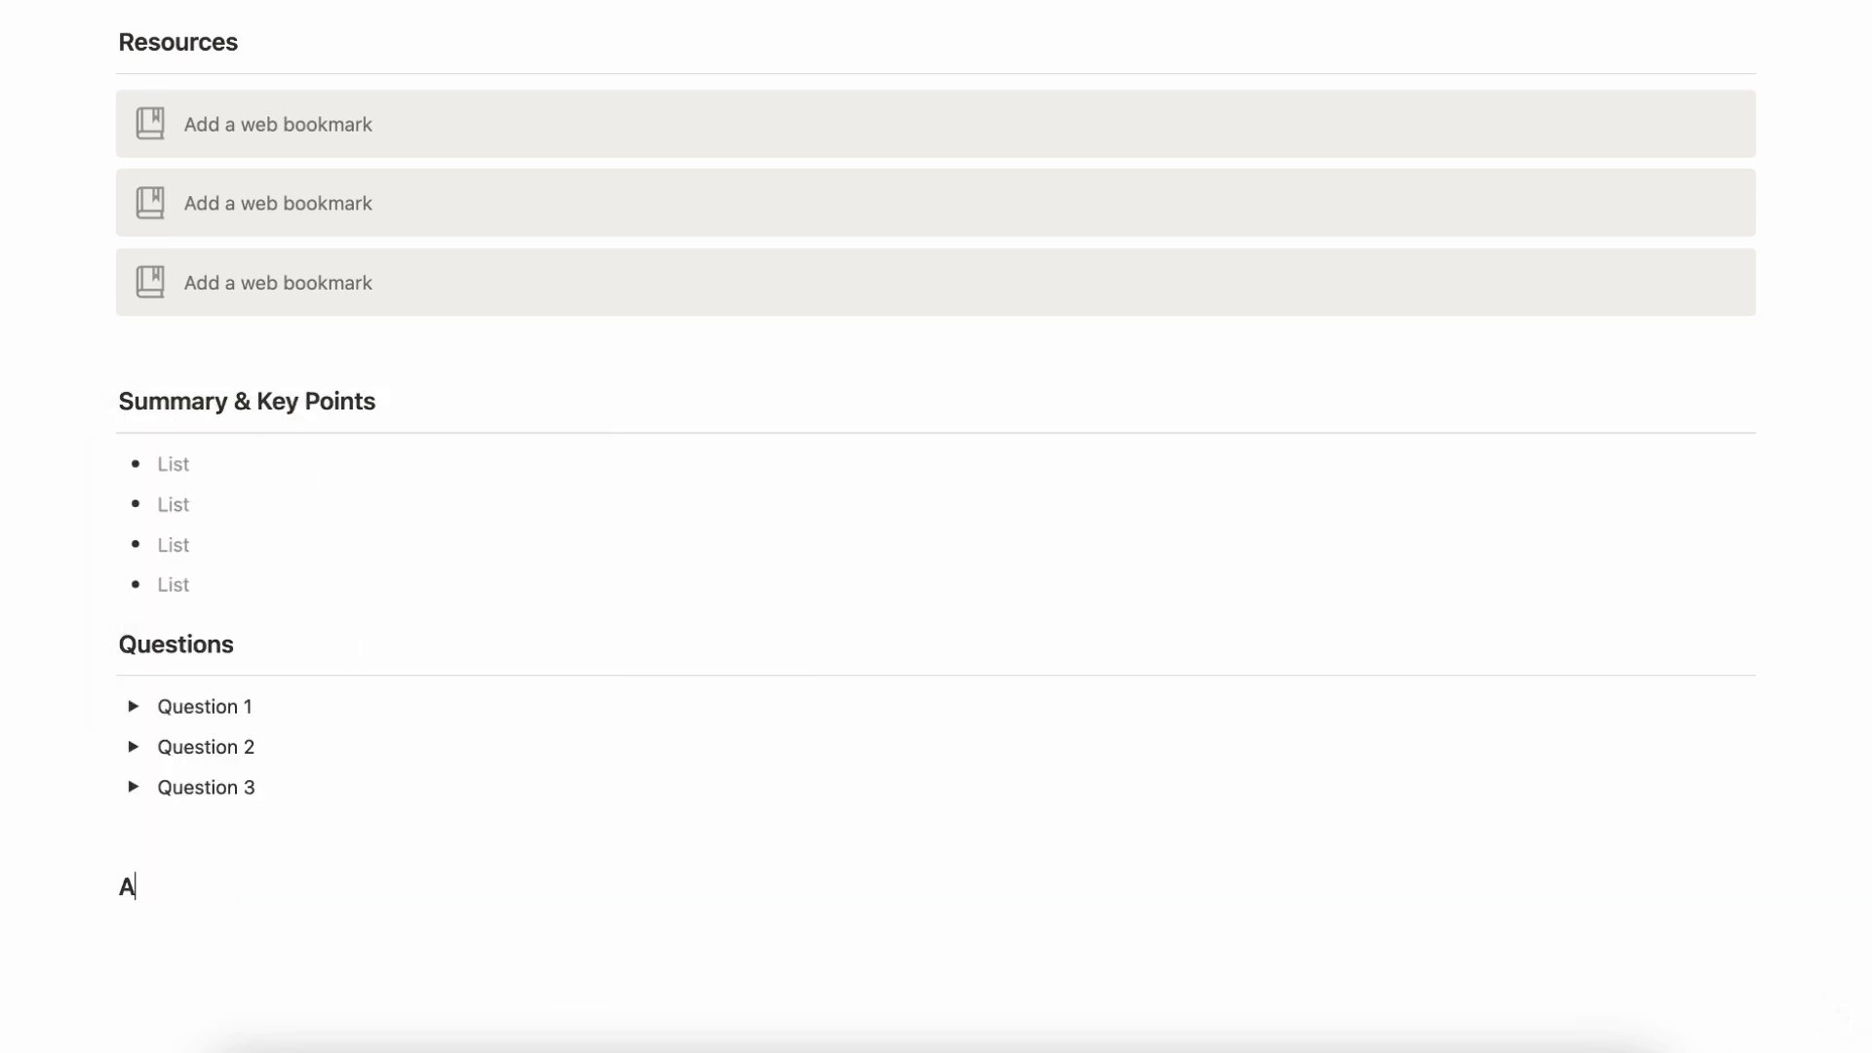
{"action": "key", "text": "Return"}
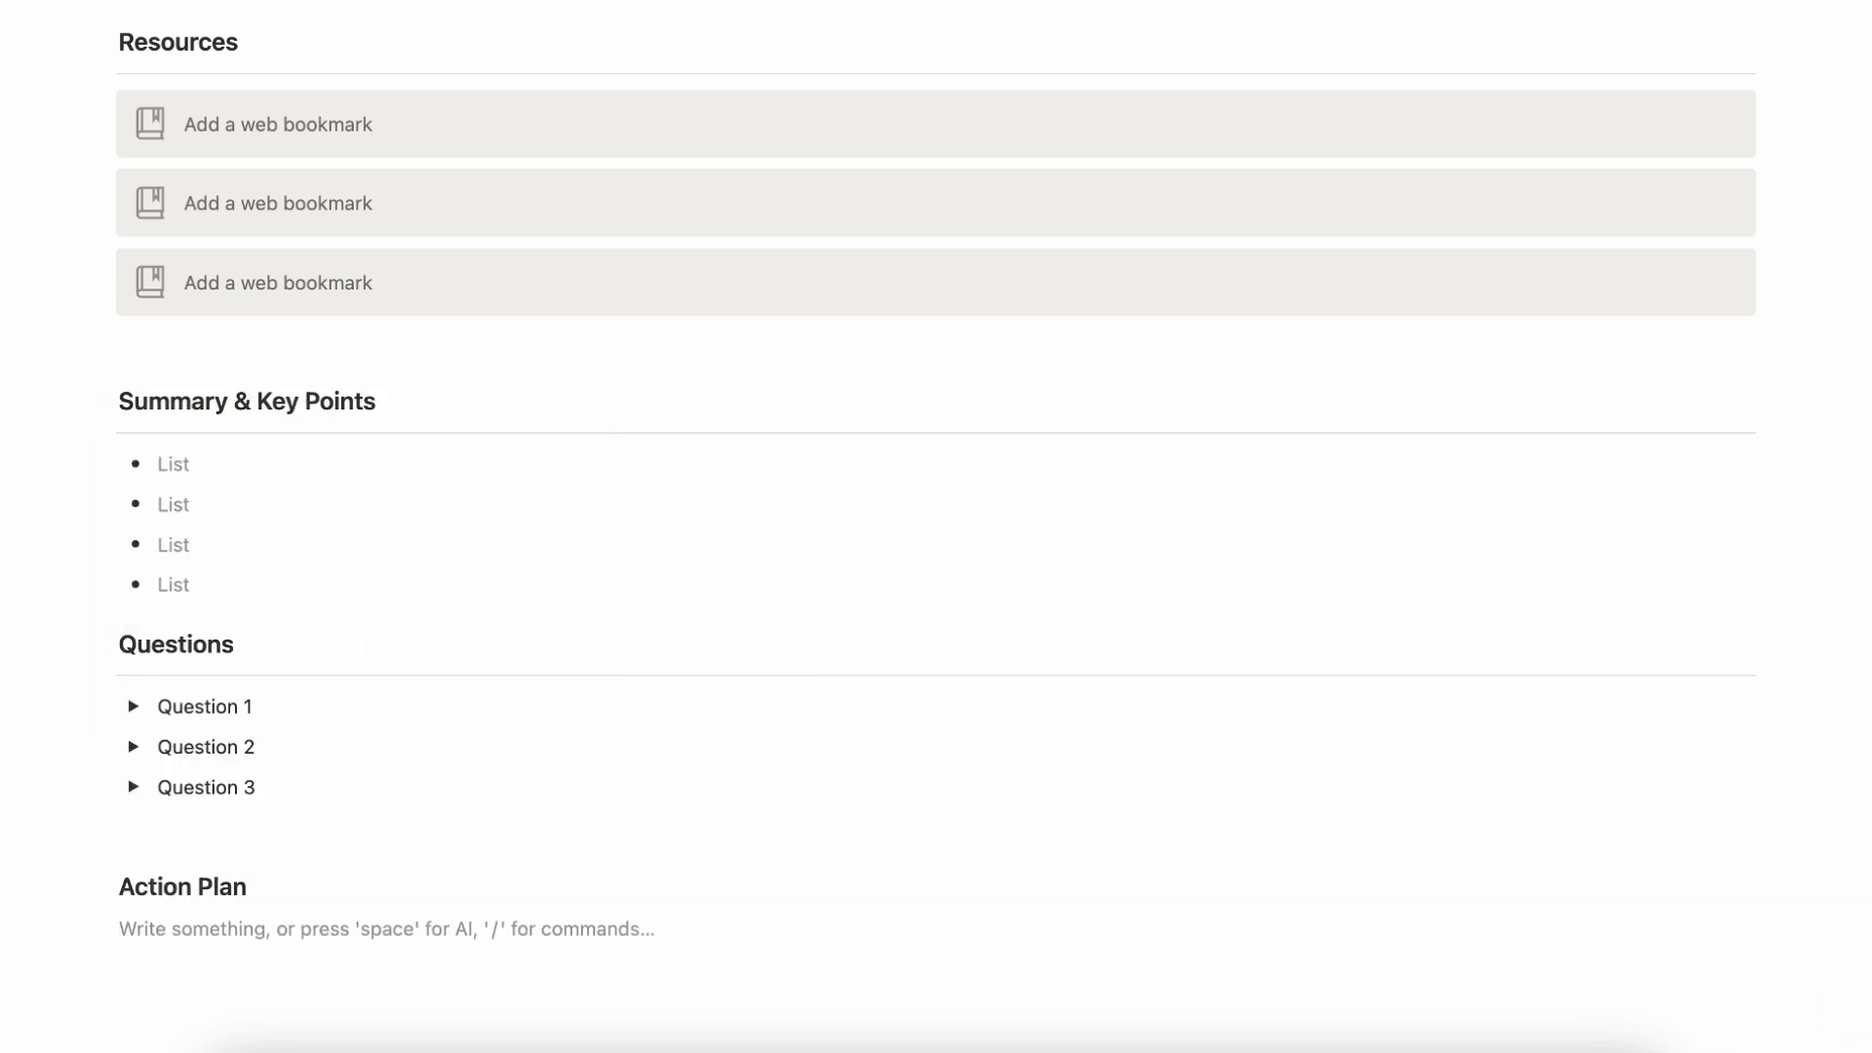
{"action": "type", "text": "/divider"}
{"action": "key", "text": "Return"}
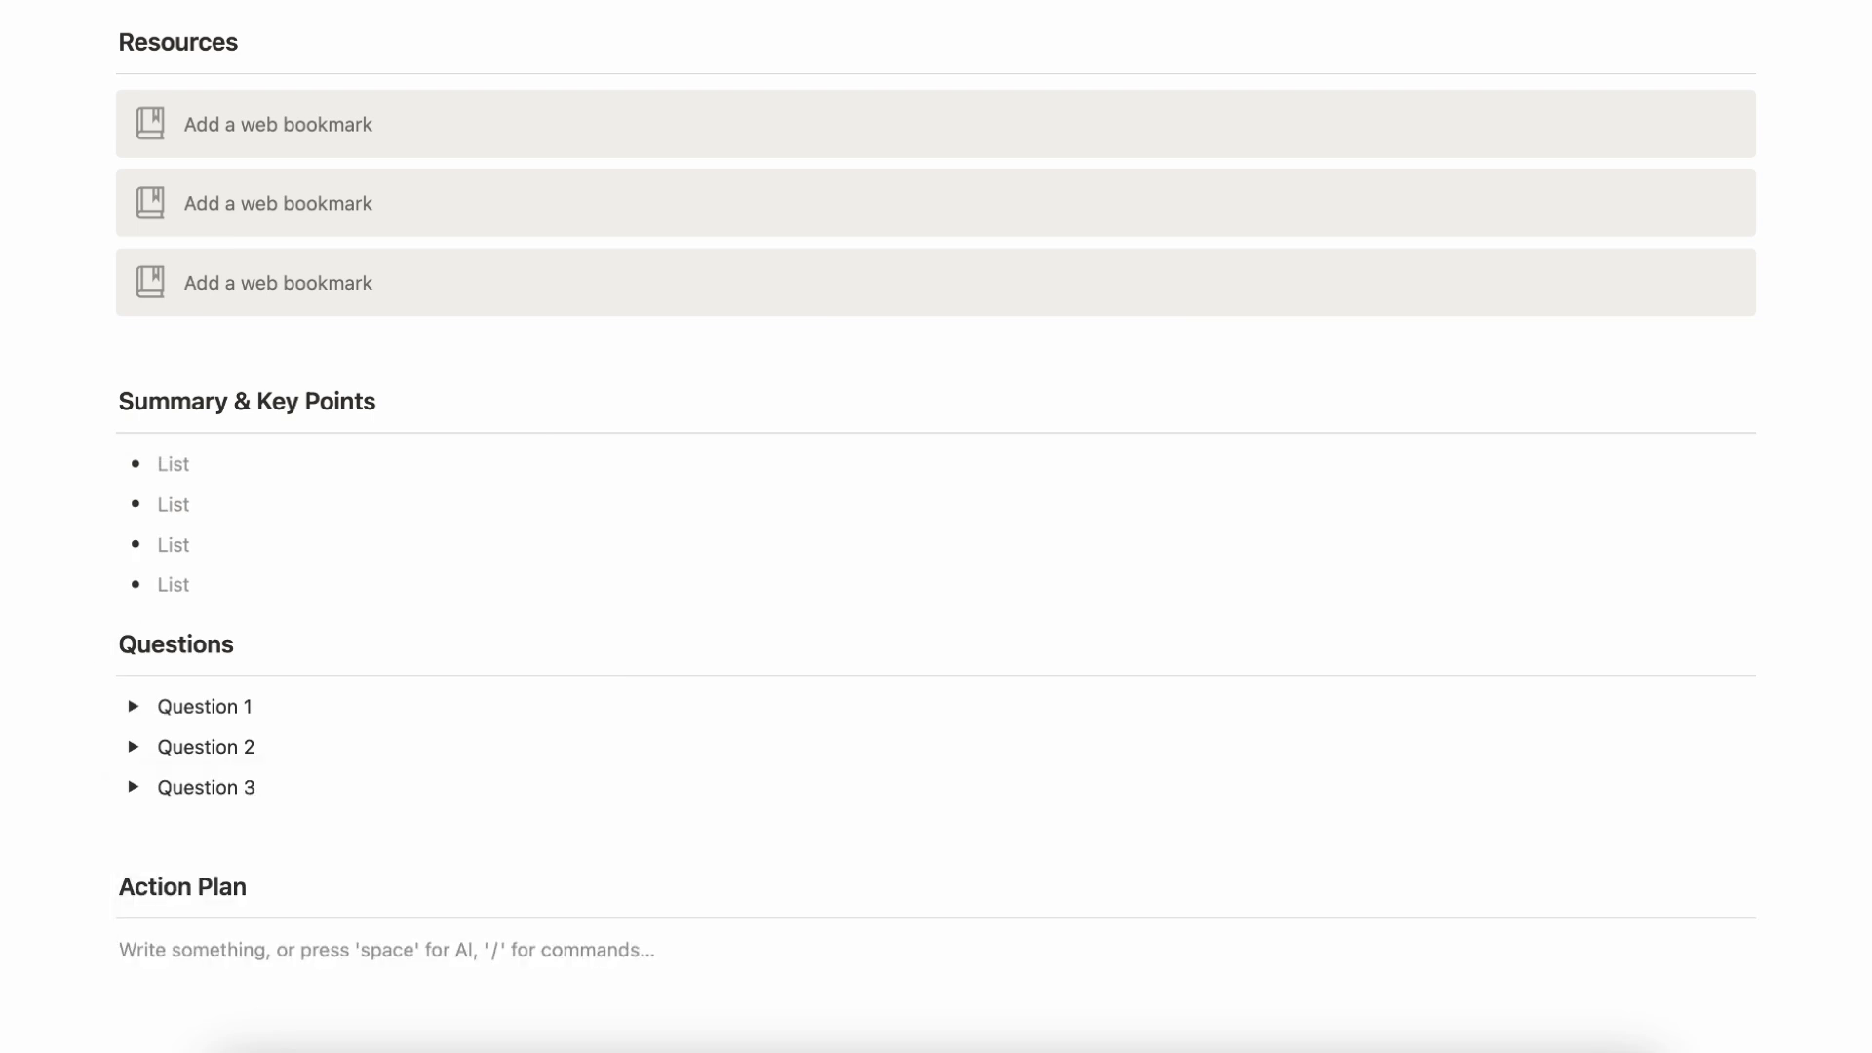
Insert a to-do list under the Action Plan divider and extend it to four empty checkboxes.
{"action": "type", "text": "/"}
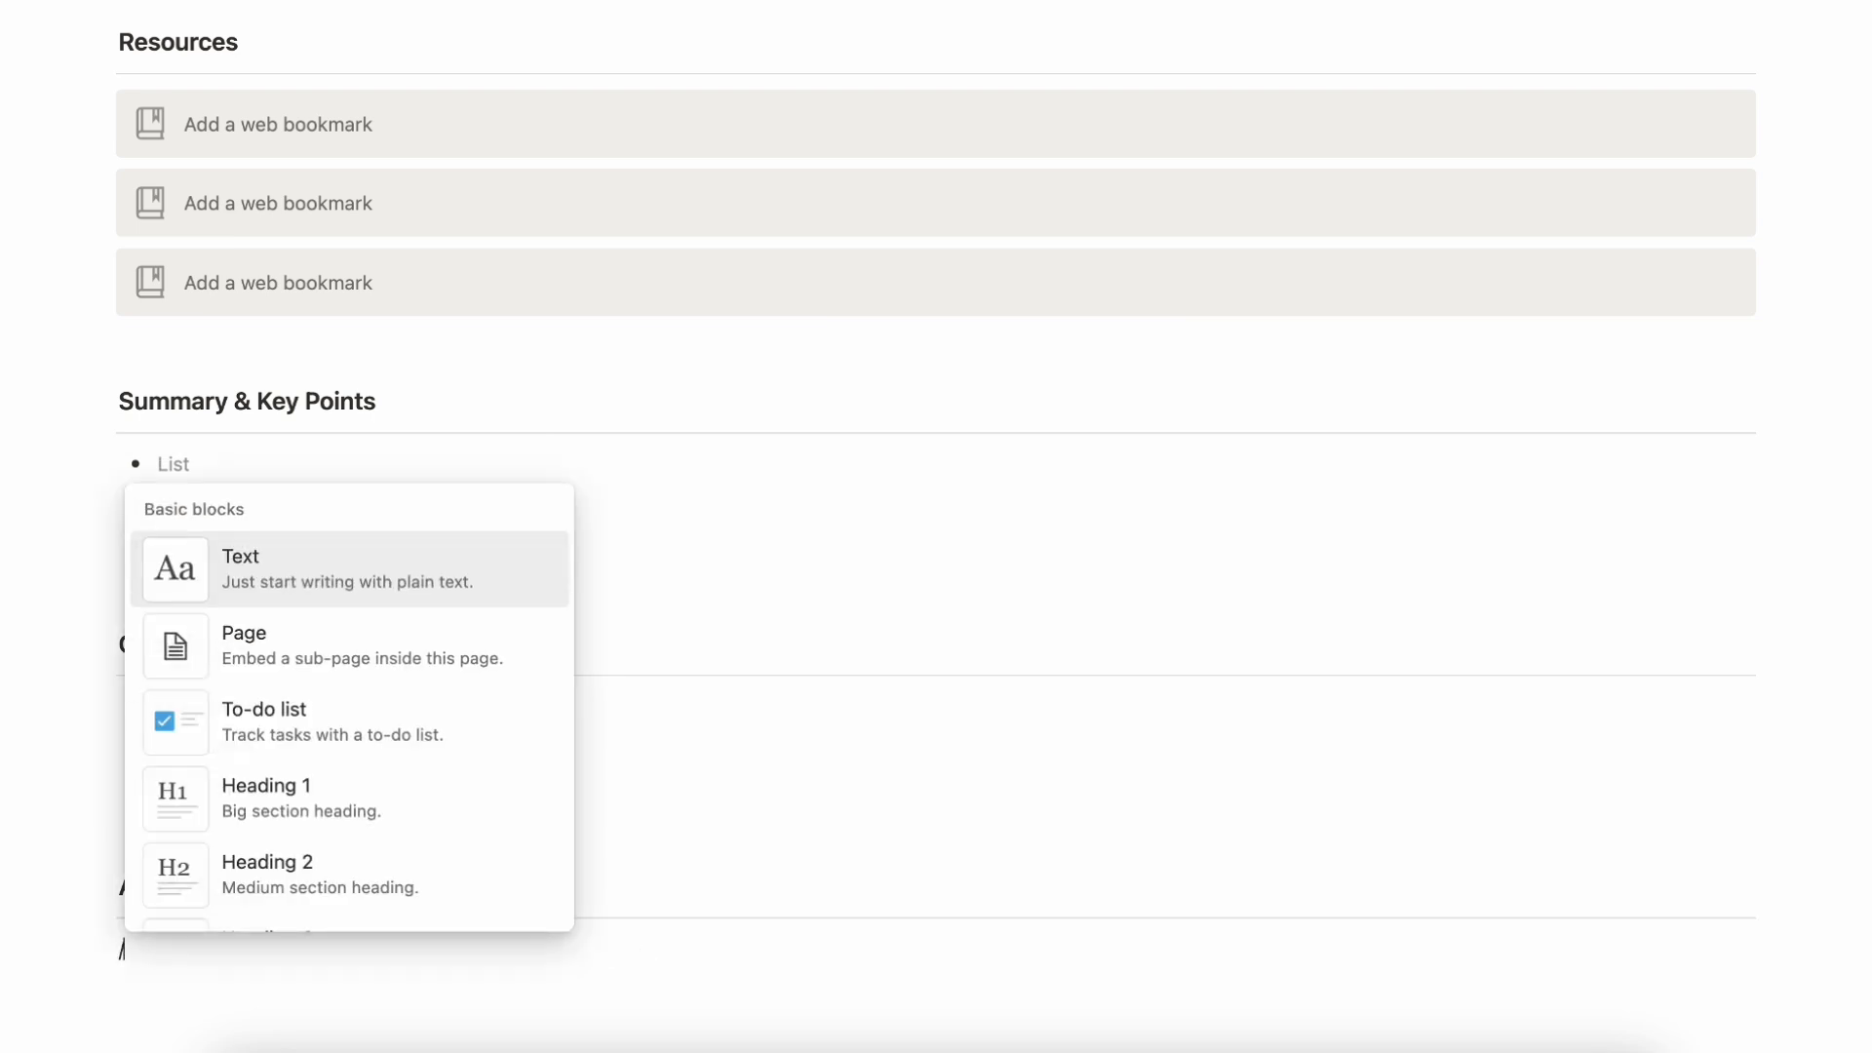
{"action": "left_click", "coordinate": [389, 743]}
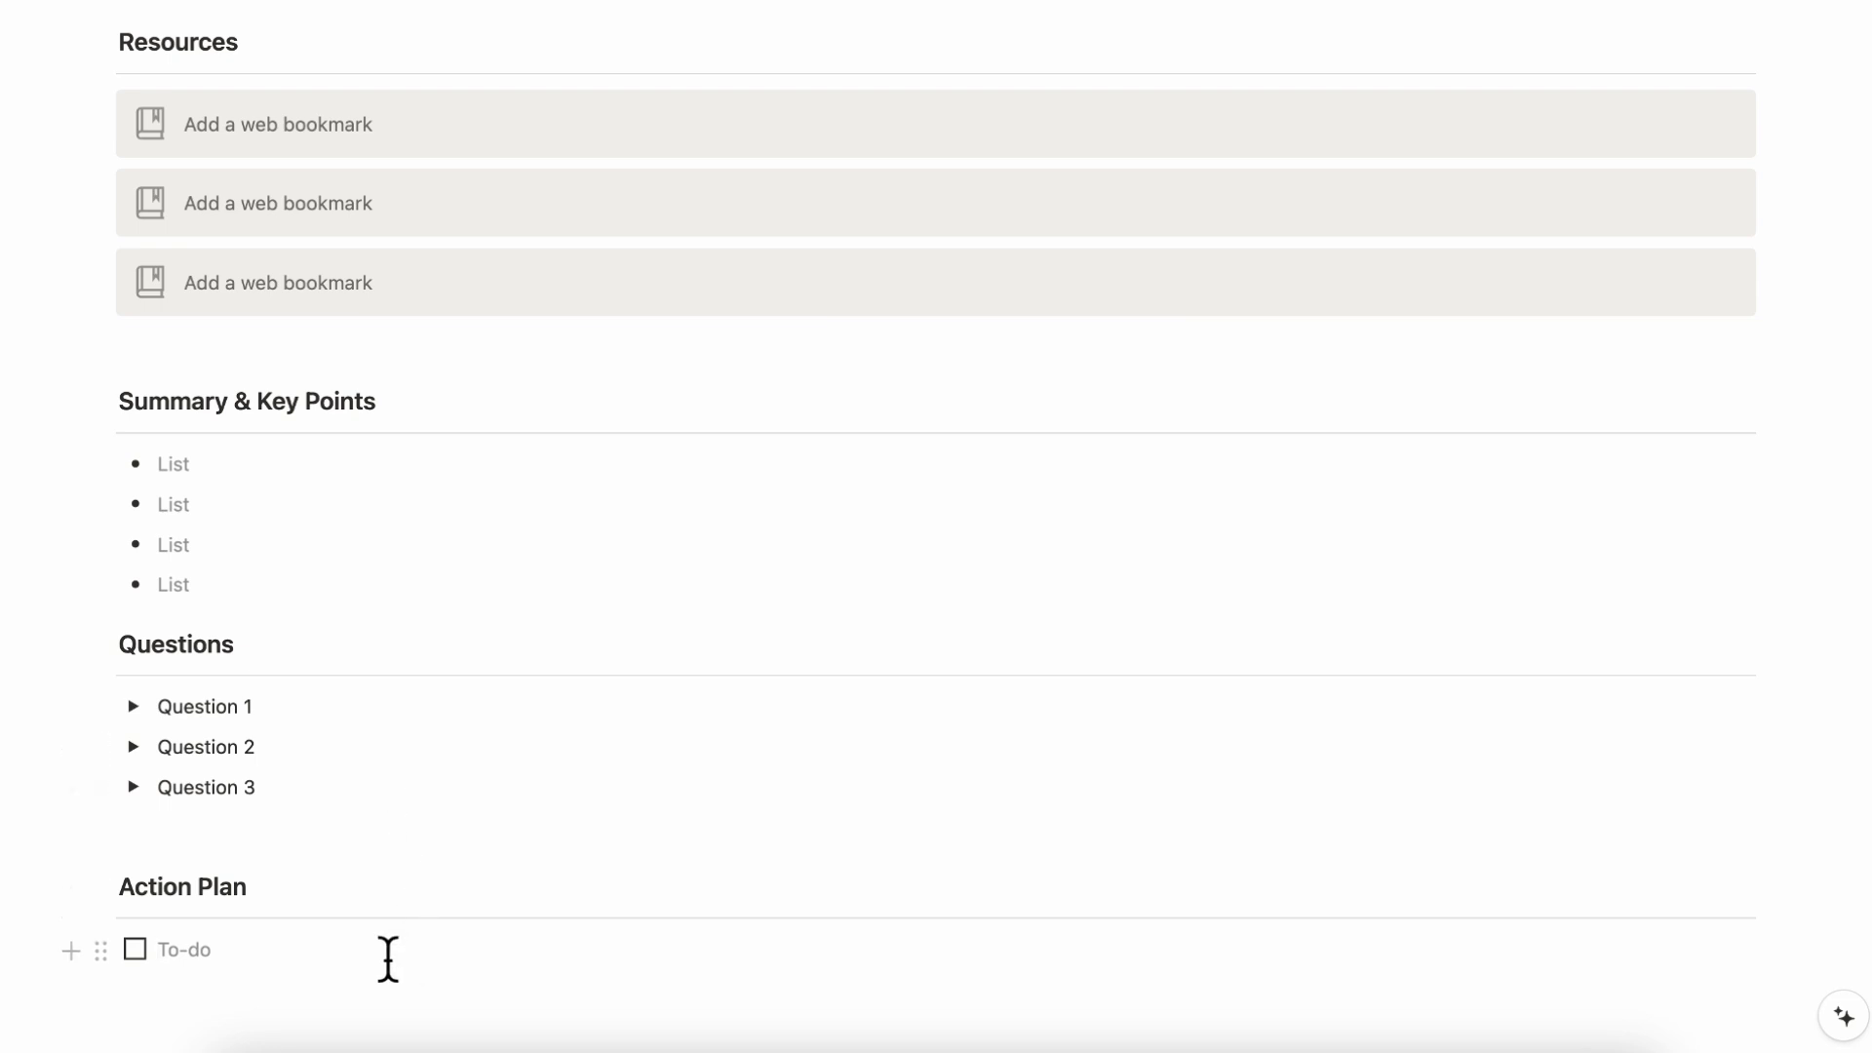
{"action": "key", "text": "Return"}
{"action": "key", "text": "Escape"}
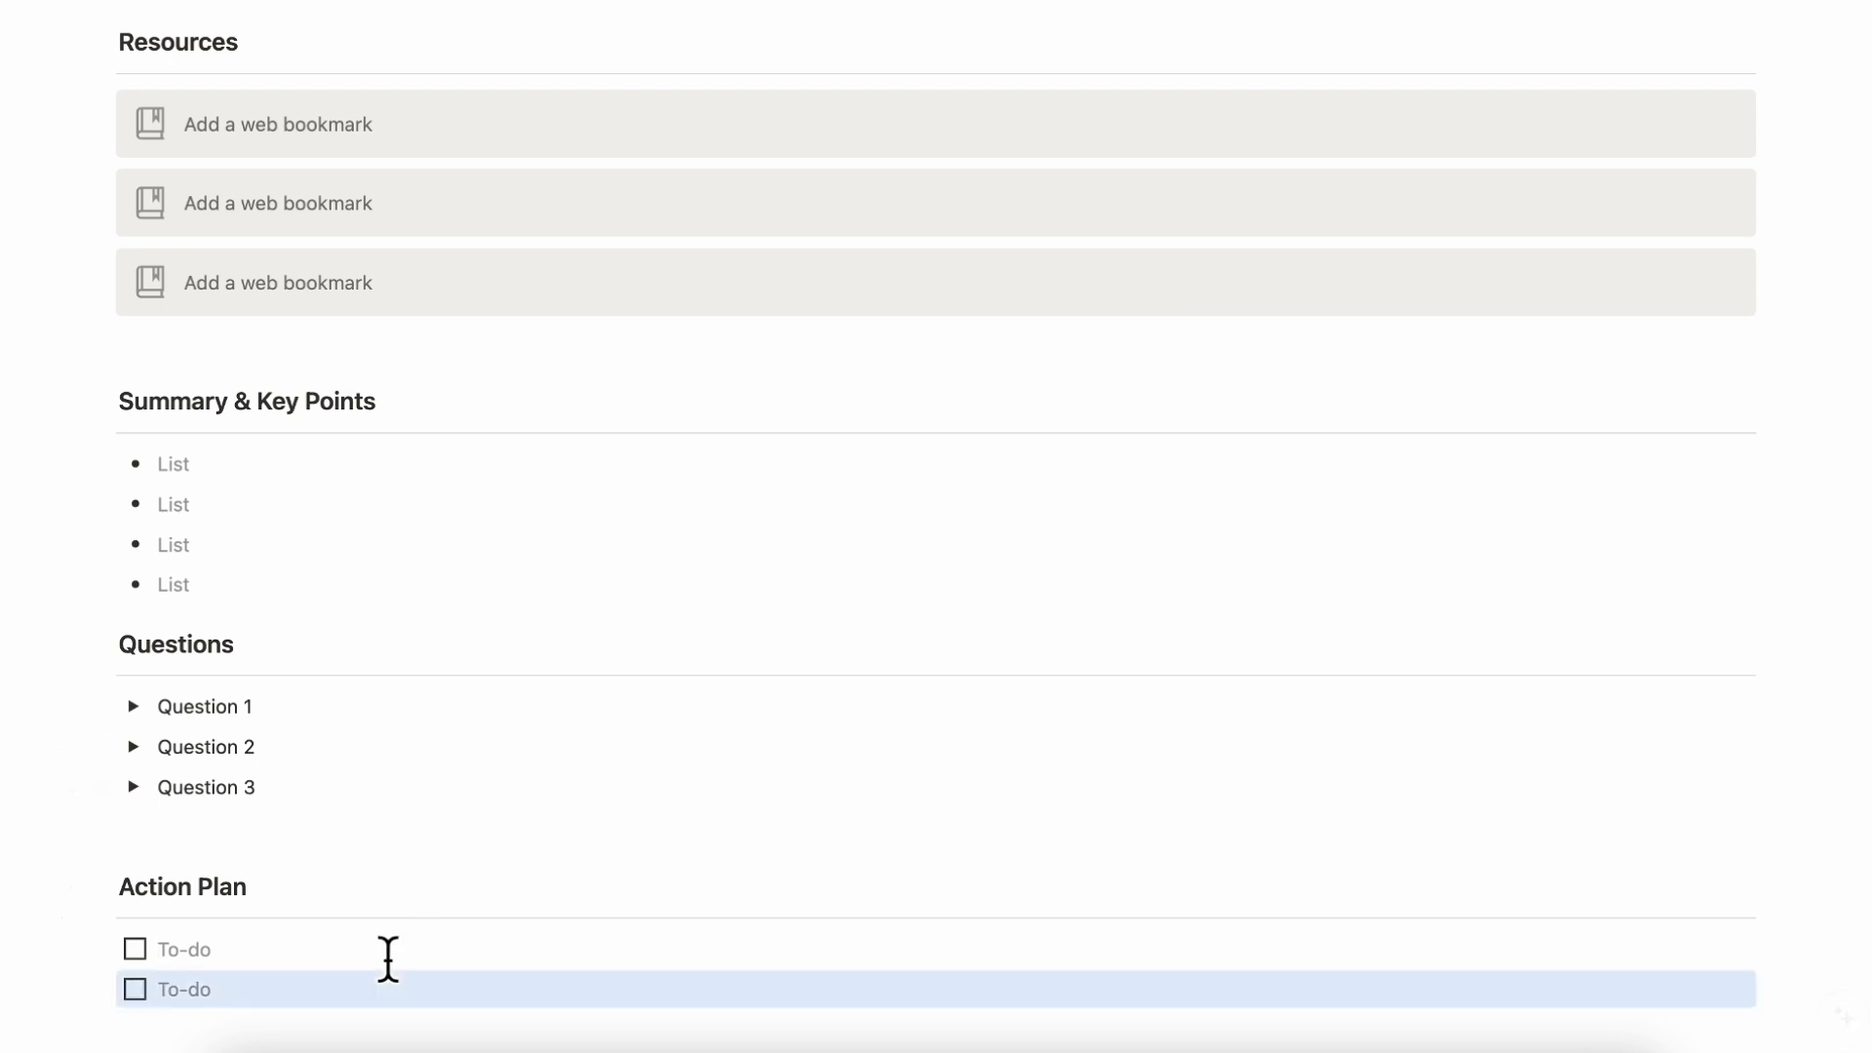
{"action": "key", "text": "super+d"}
{"action": "key", "text": "super+d"}
{"action": "scroll", "coordinate": [388, 959], "scroll_direction": "up", "scroll_amount": 5}
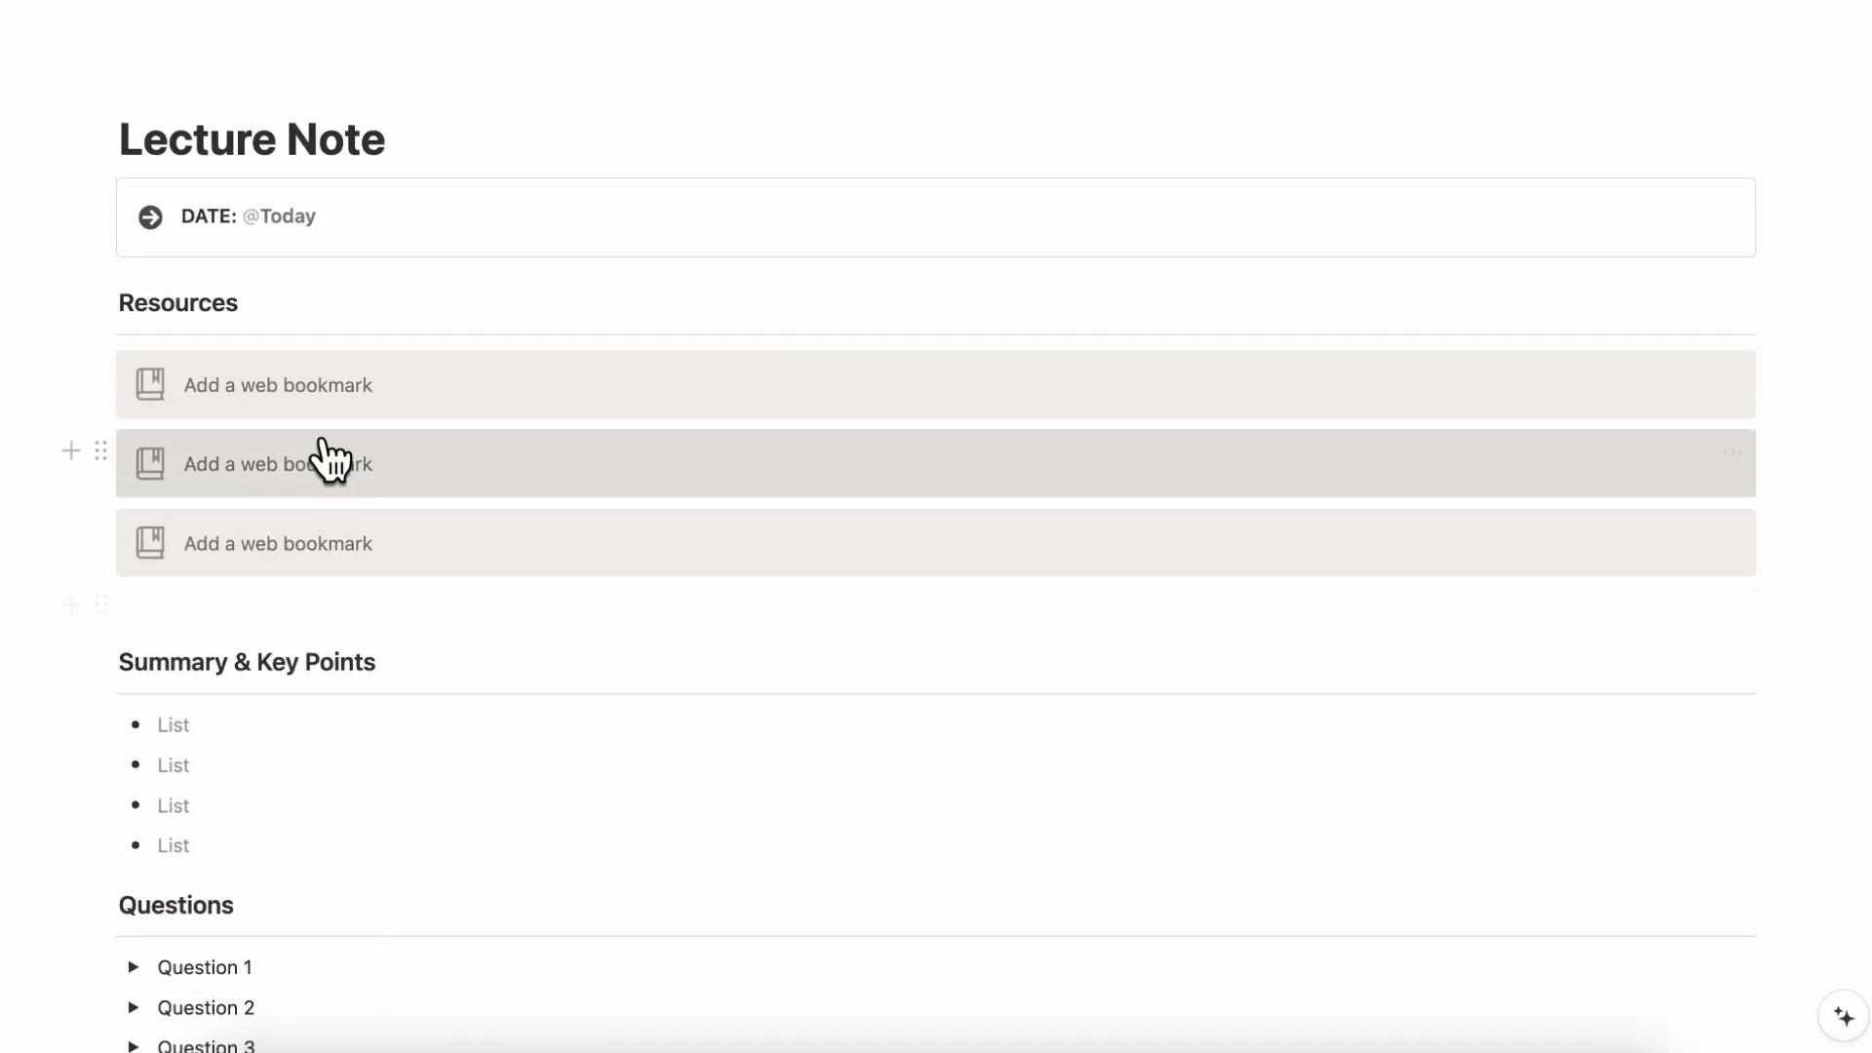
{"action": "scroll", "coordinate": [409, 510], "scroll_direction": "down", "scroll_amount": 7}
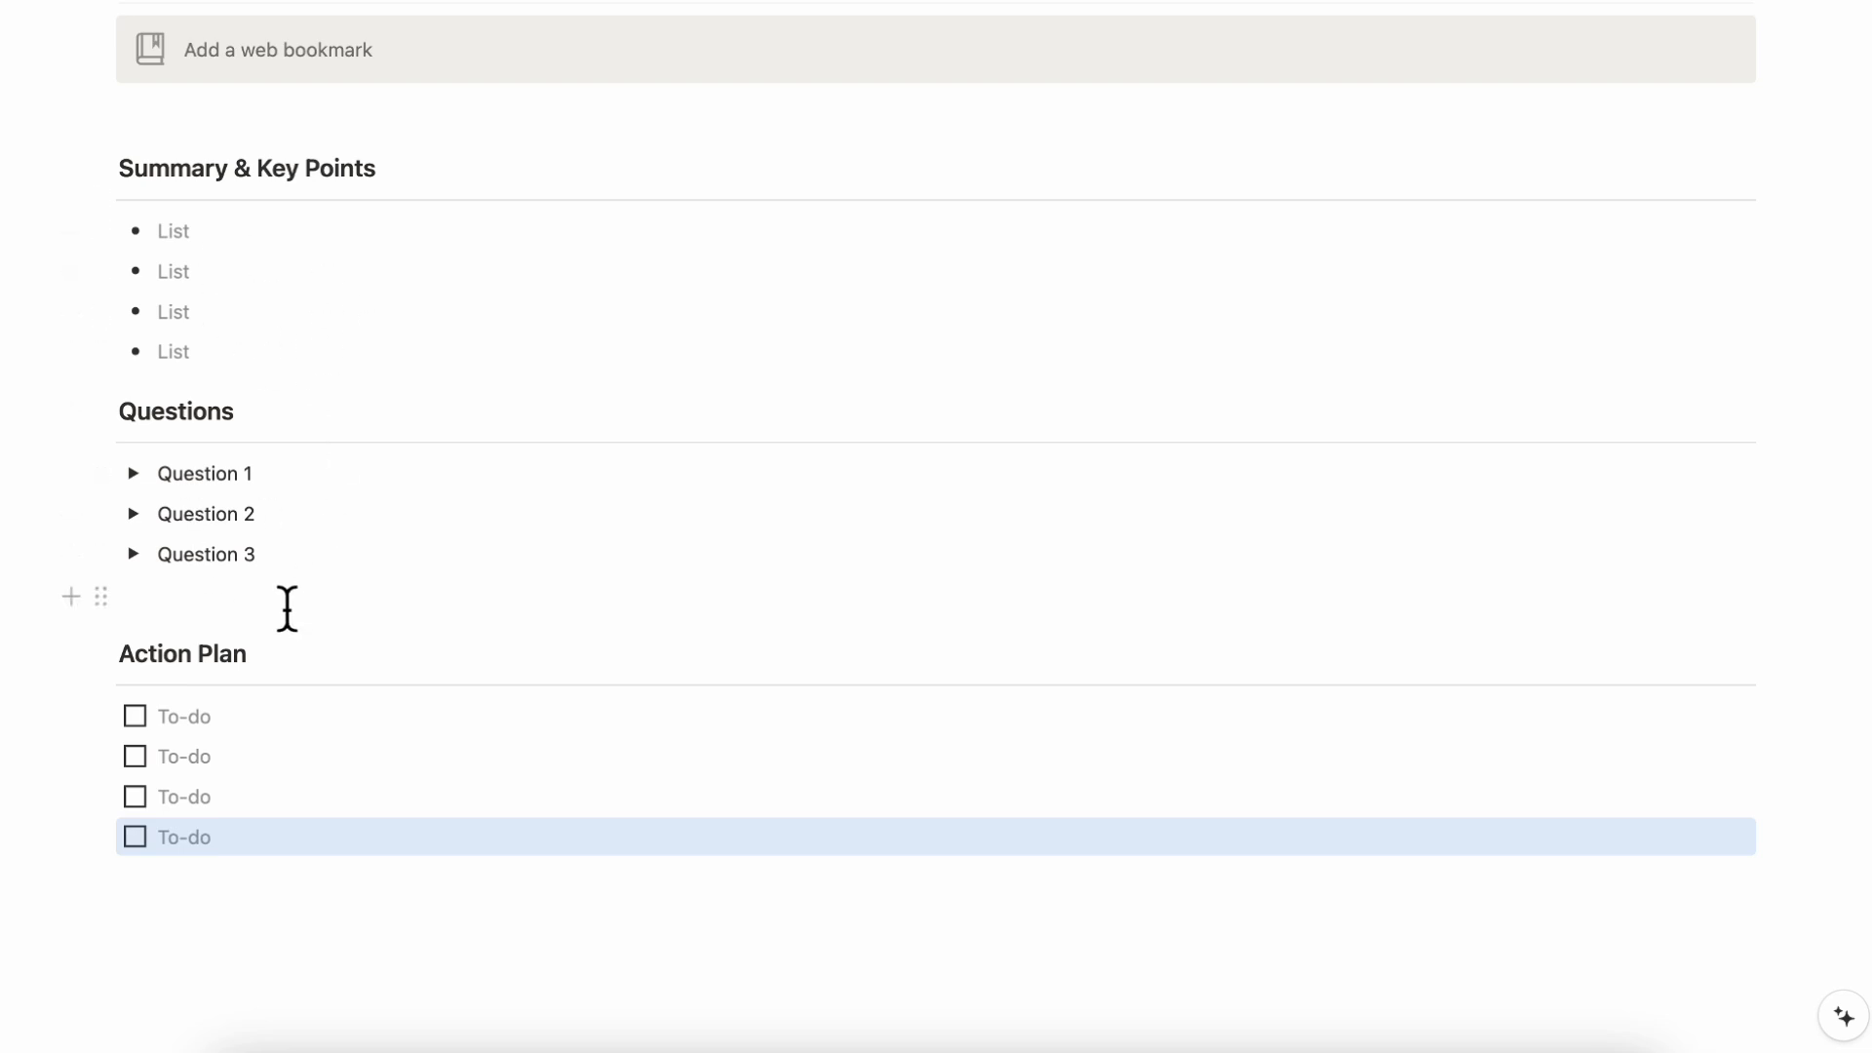
{"action": "left_click", "coordinate": [255, 734]}
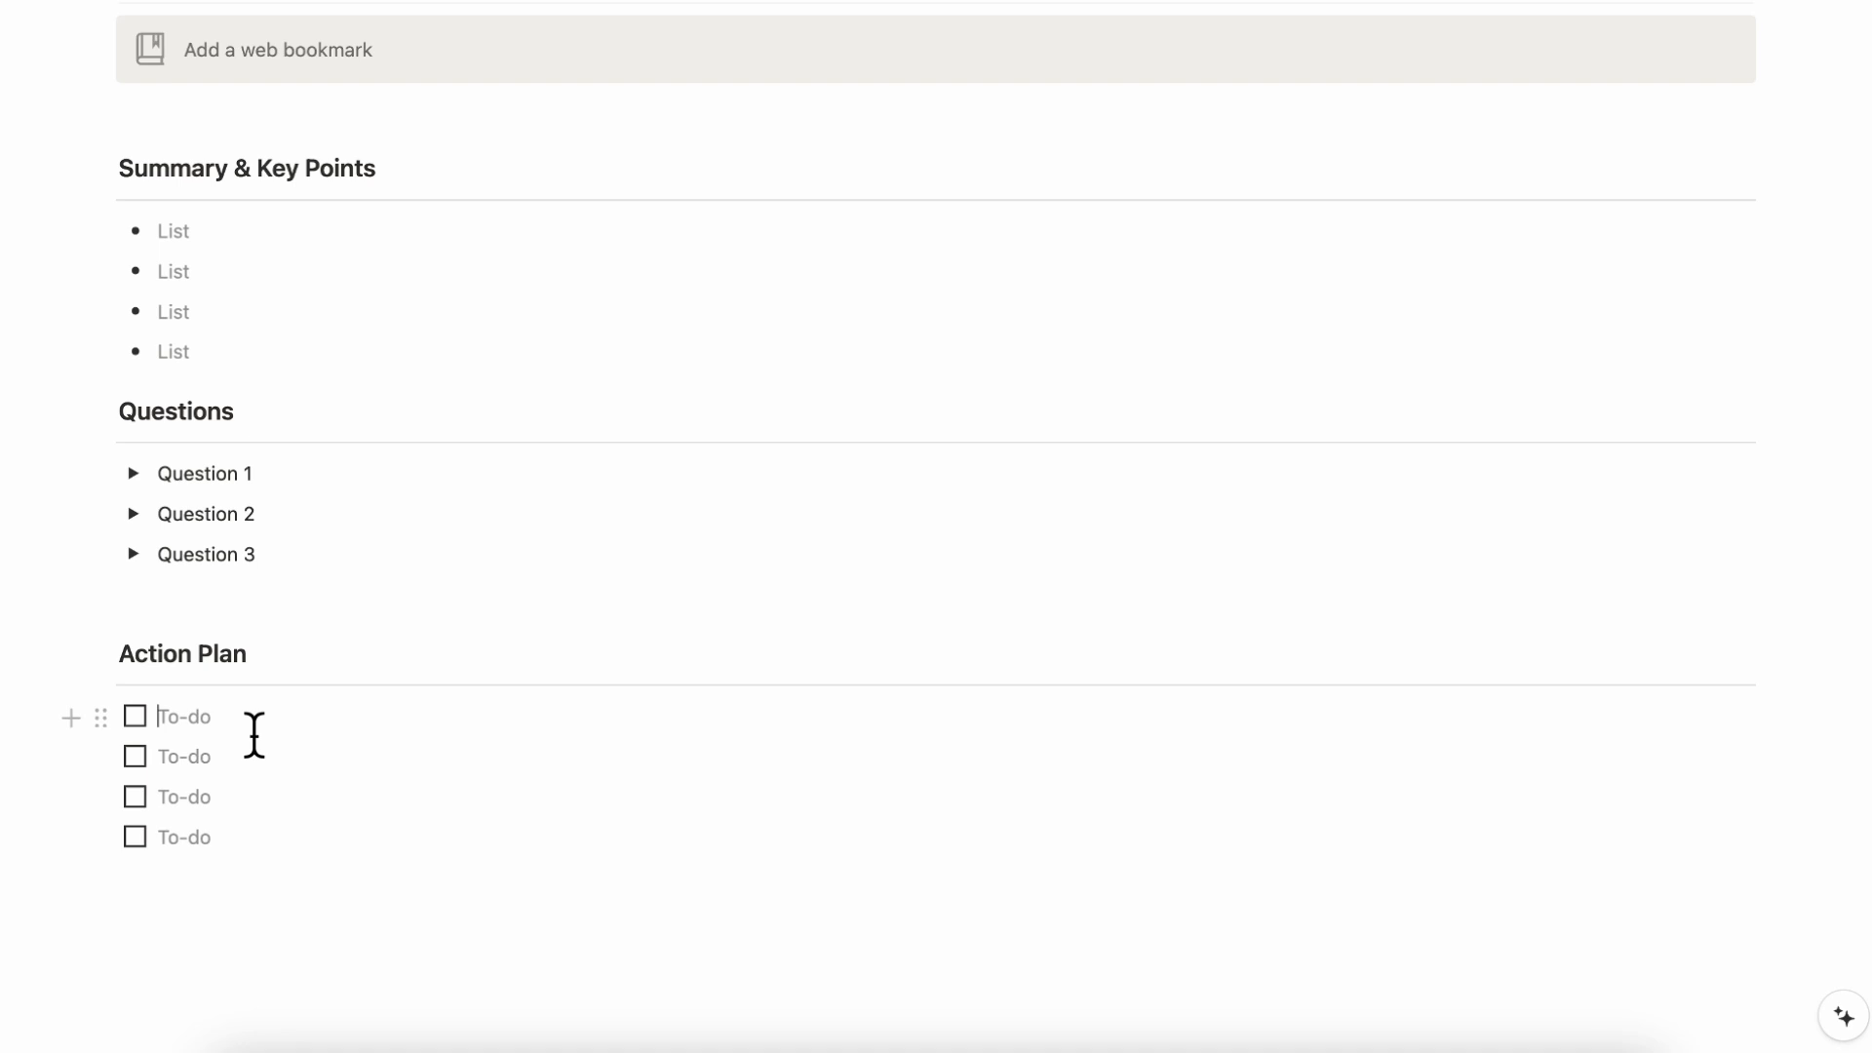
{"action": "scroll", "coordinate": [252, 735], "scroll_direction": "up", "scroll_amount": 6}
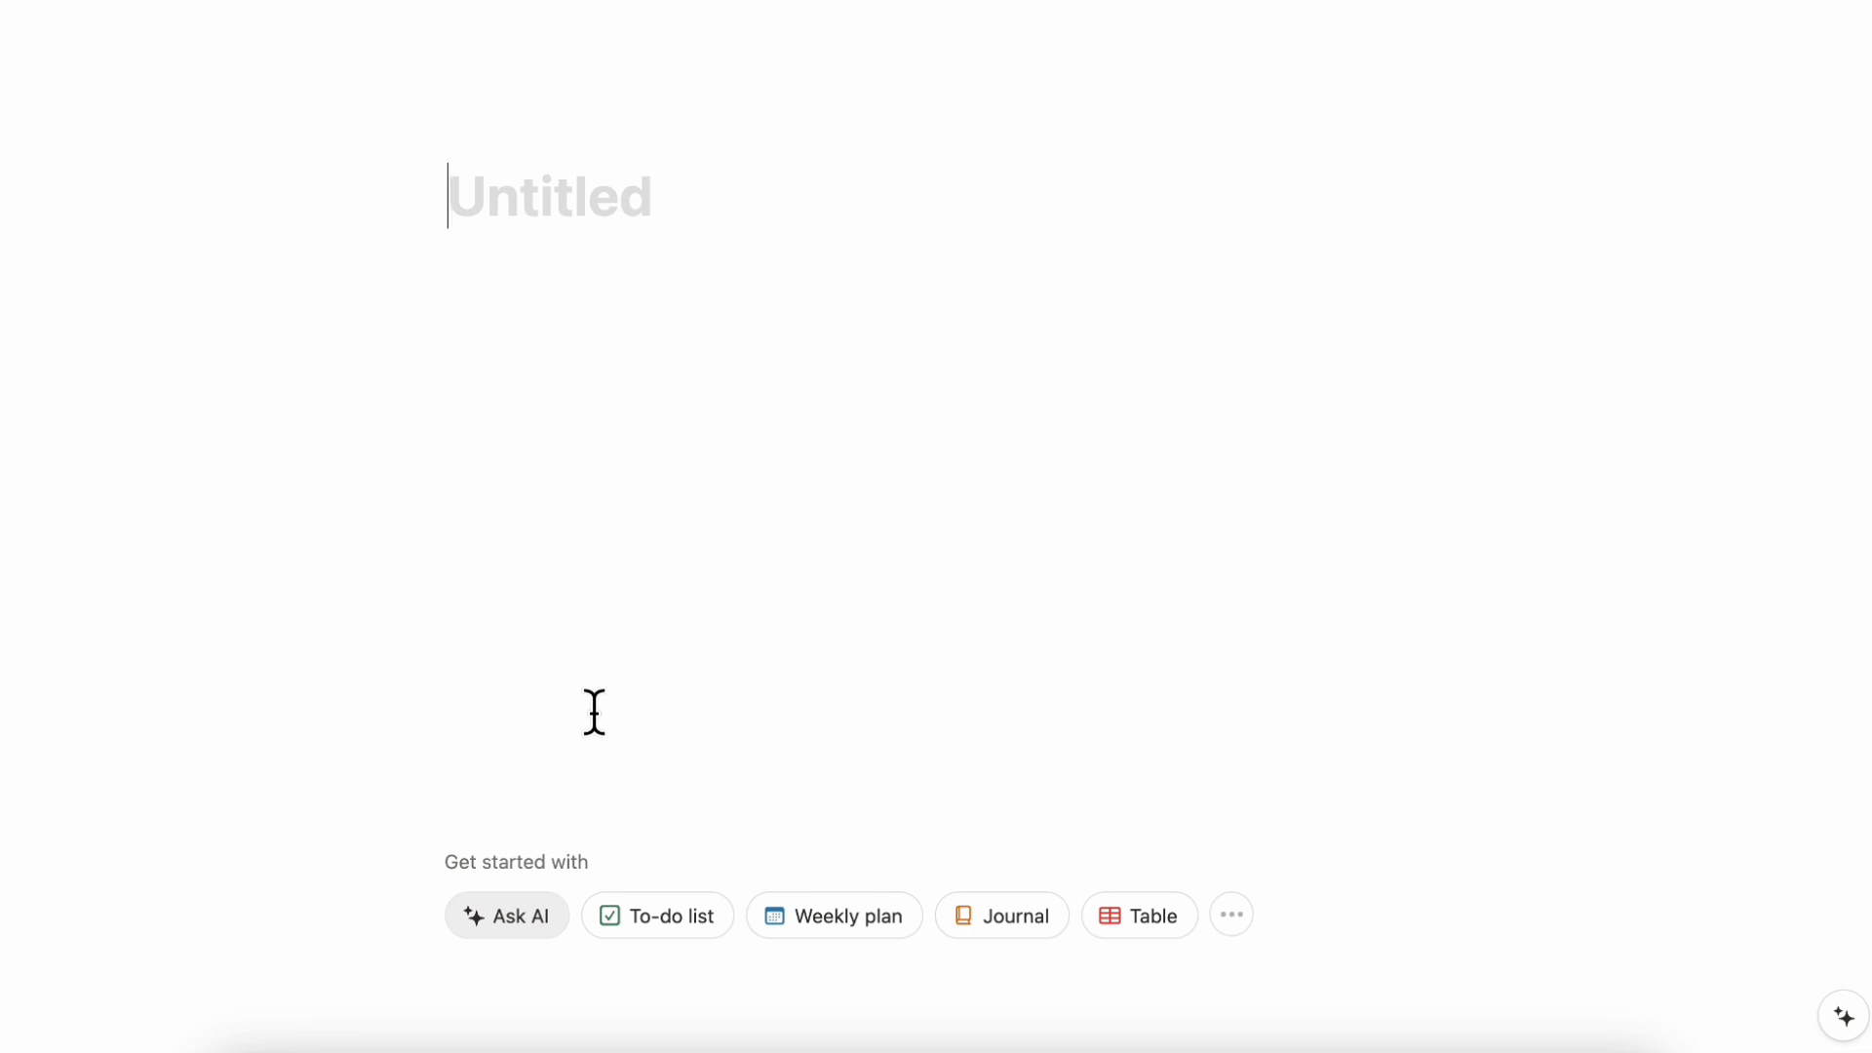
Title the new blank page "Charting method" and place the cursor in its body.
{"action": "type", "text": "Charting method"}
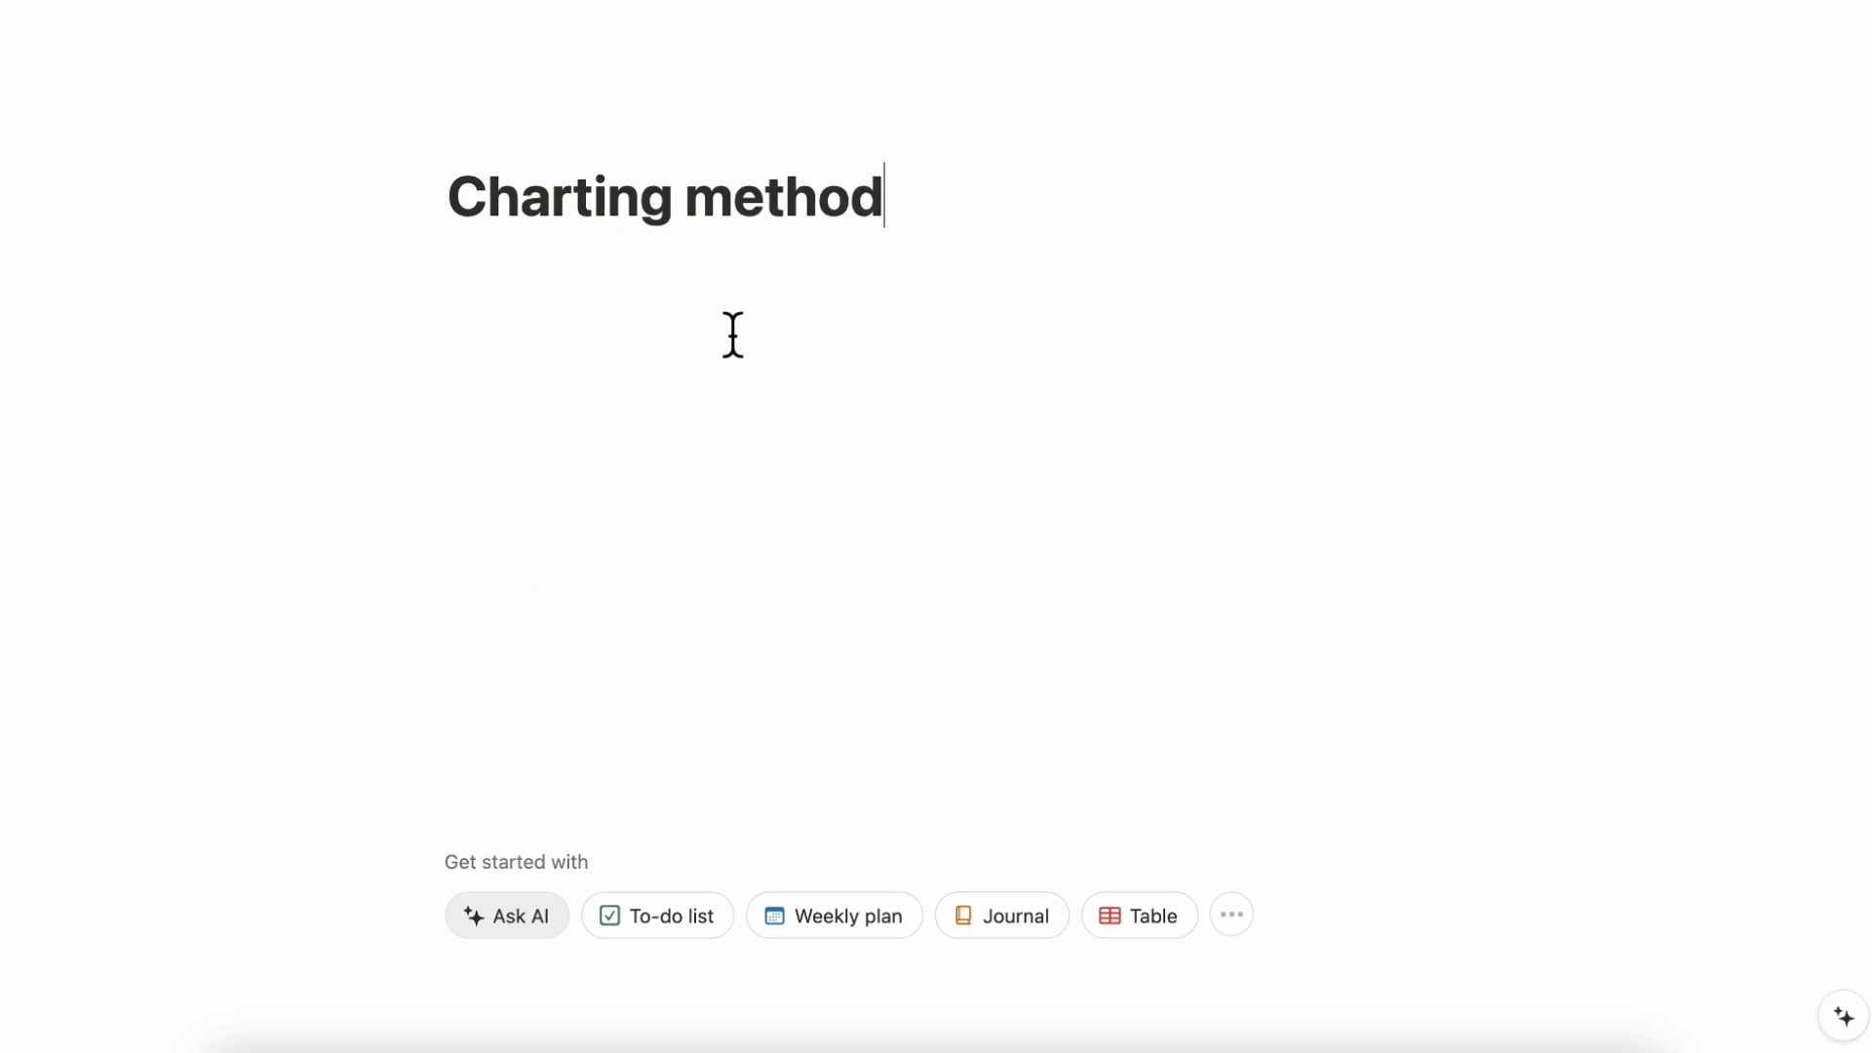
{"action": "left_click", "coordinate": [692, 270]}
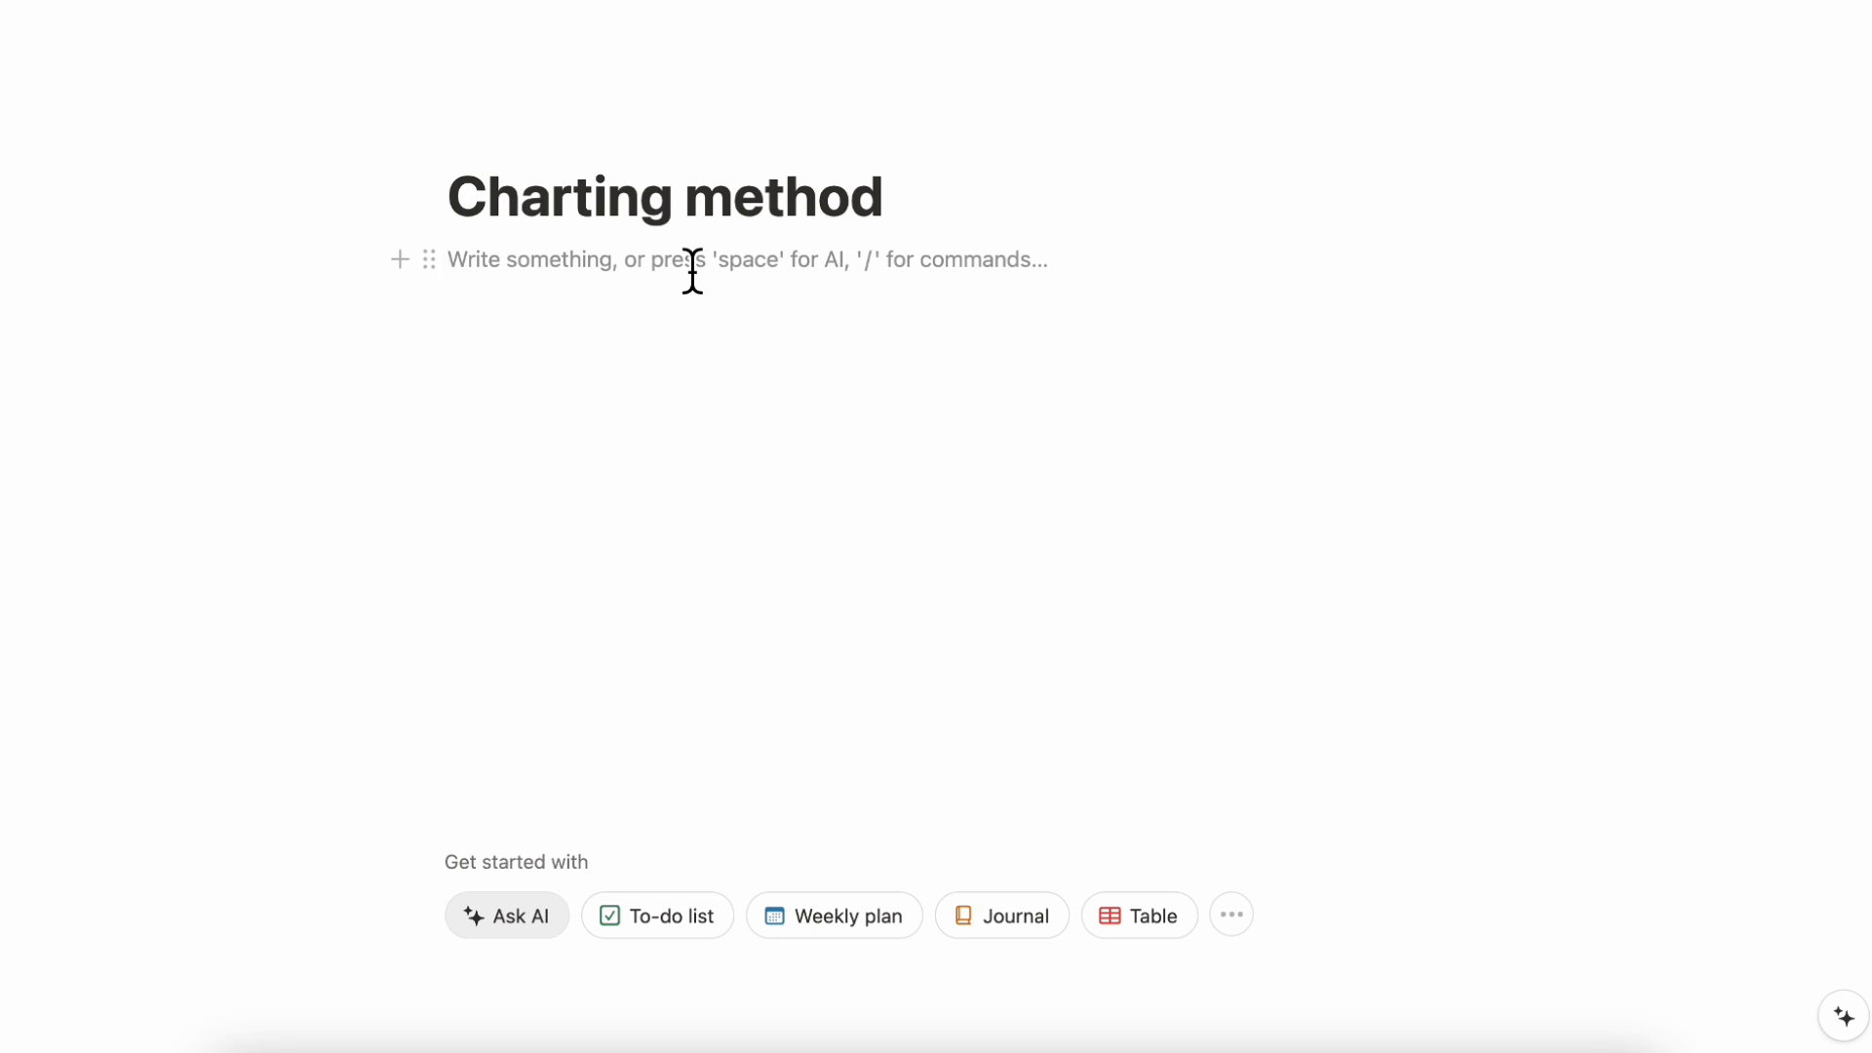
Insert a simple table in the page body and label its first two header cells "Topics" and "Category 1".
{"action": "type", "text": "/tab"}
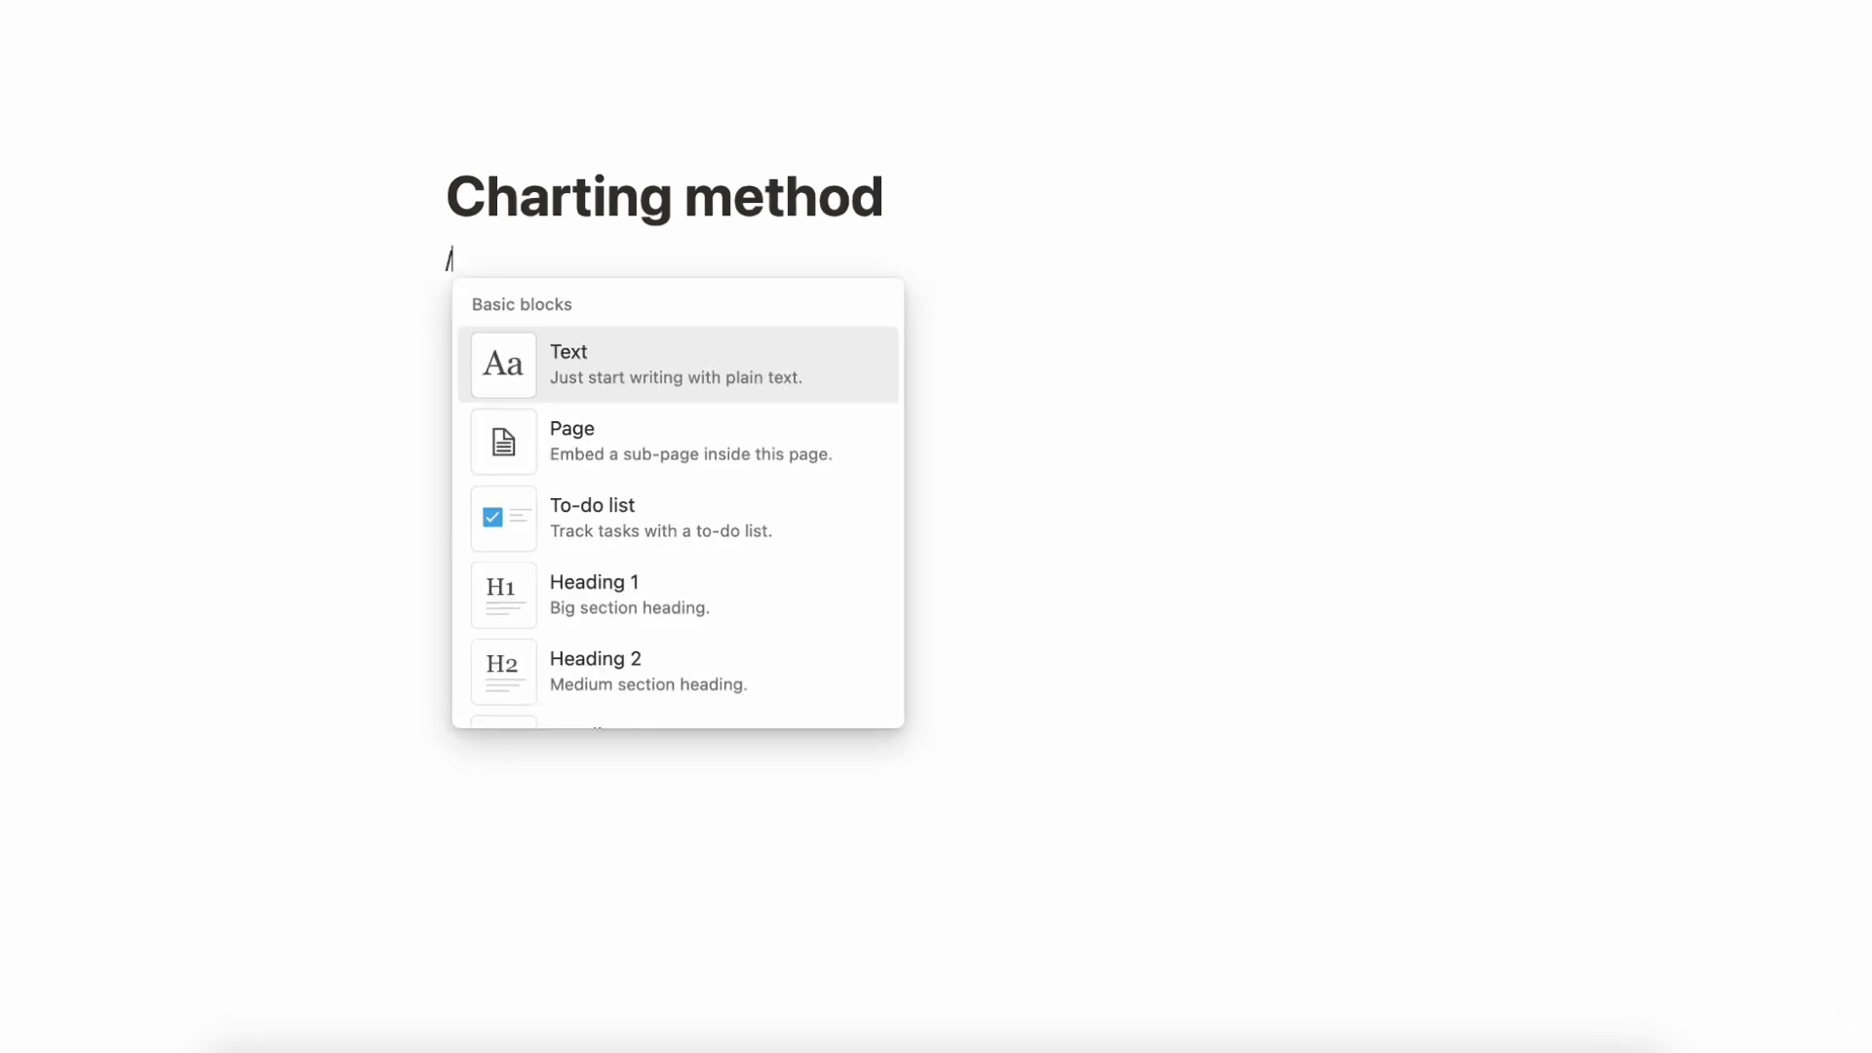
{"action": "type", "text": "le"}
{"action": "left_click", "coordinate": [663, 373]}
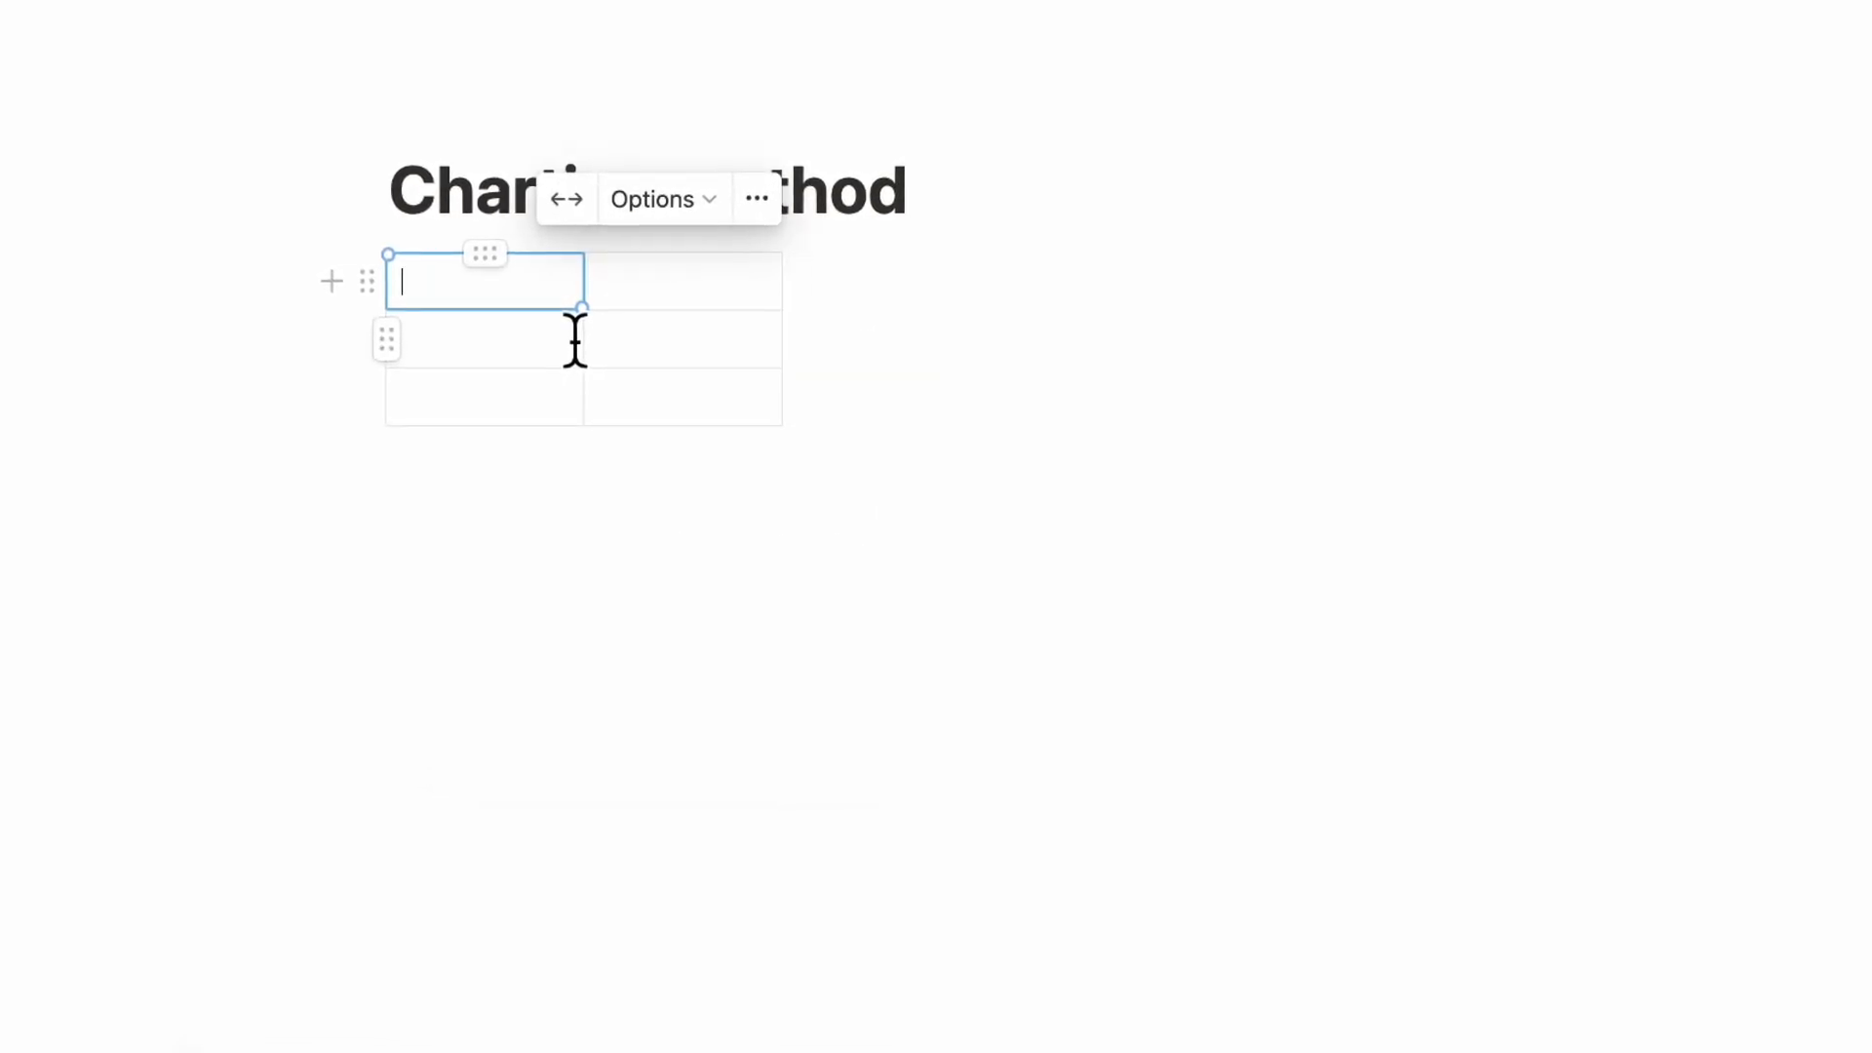
{"action": "type", "text": "Topics"}
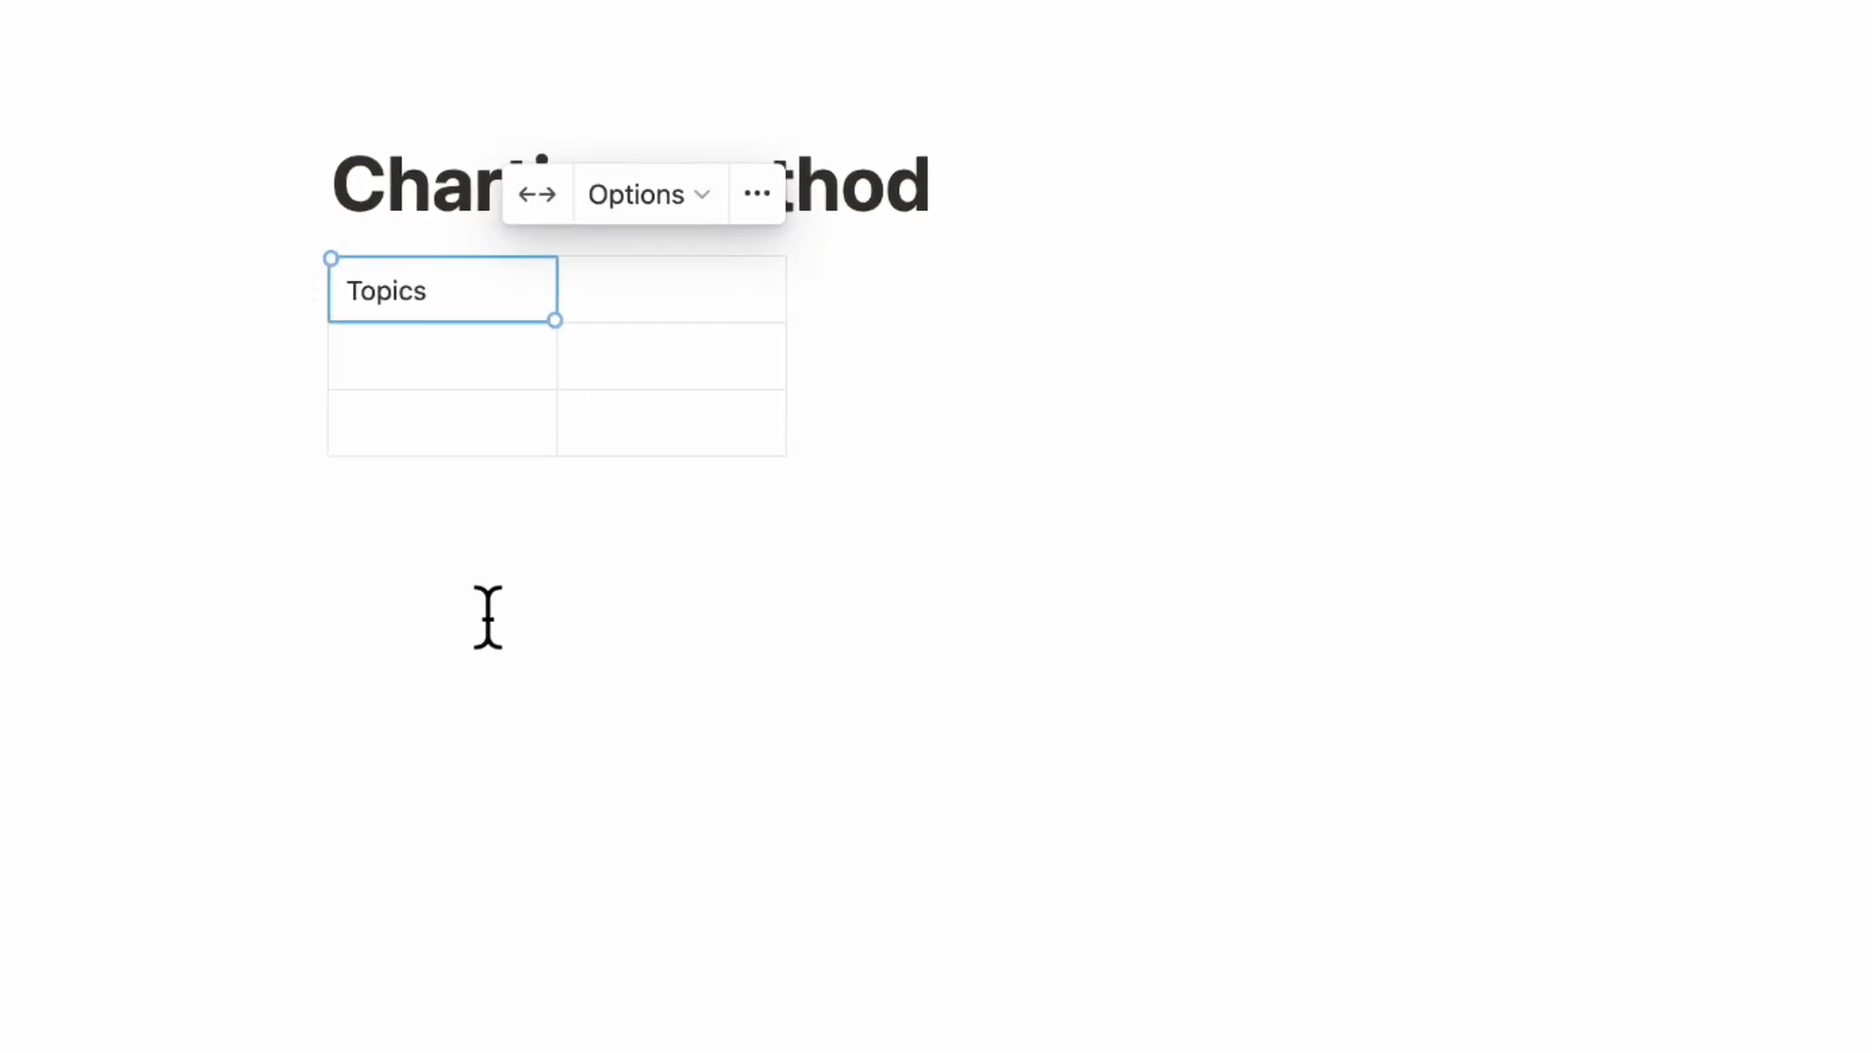
{"action": "left_click", "coordinate": [710, 314]}
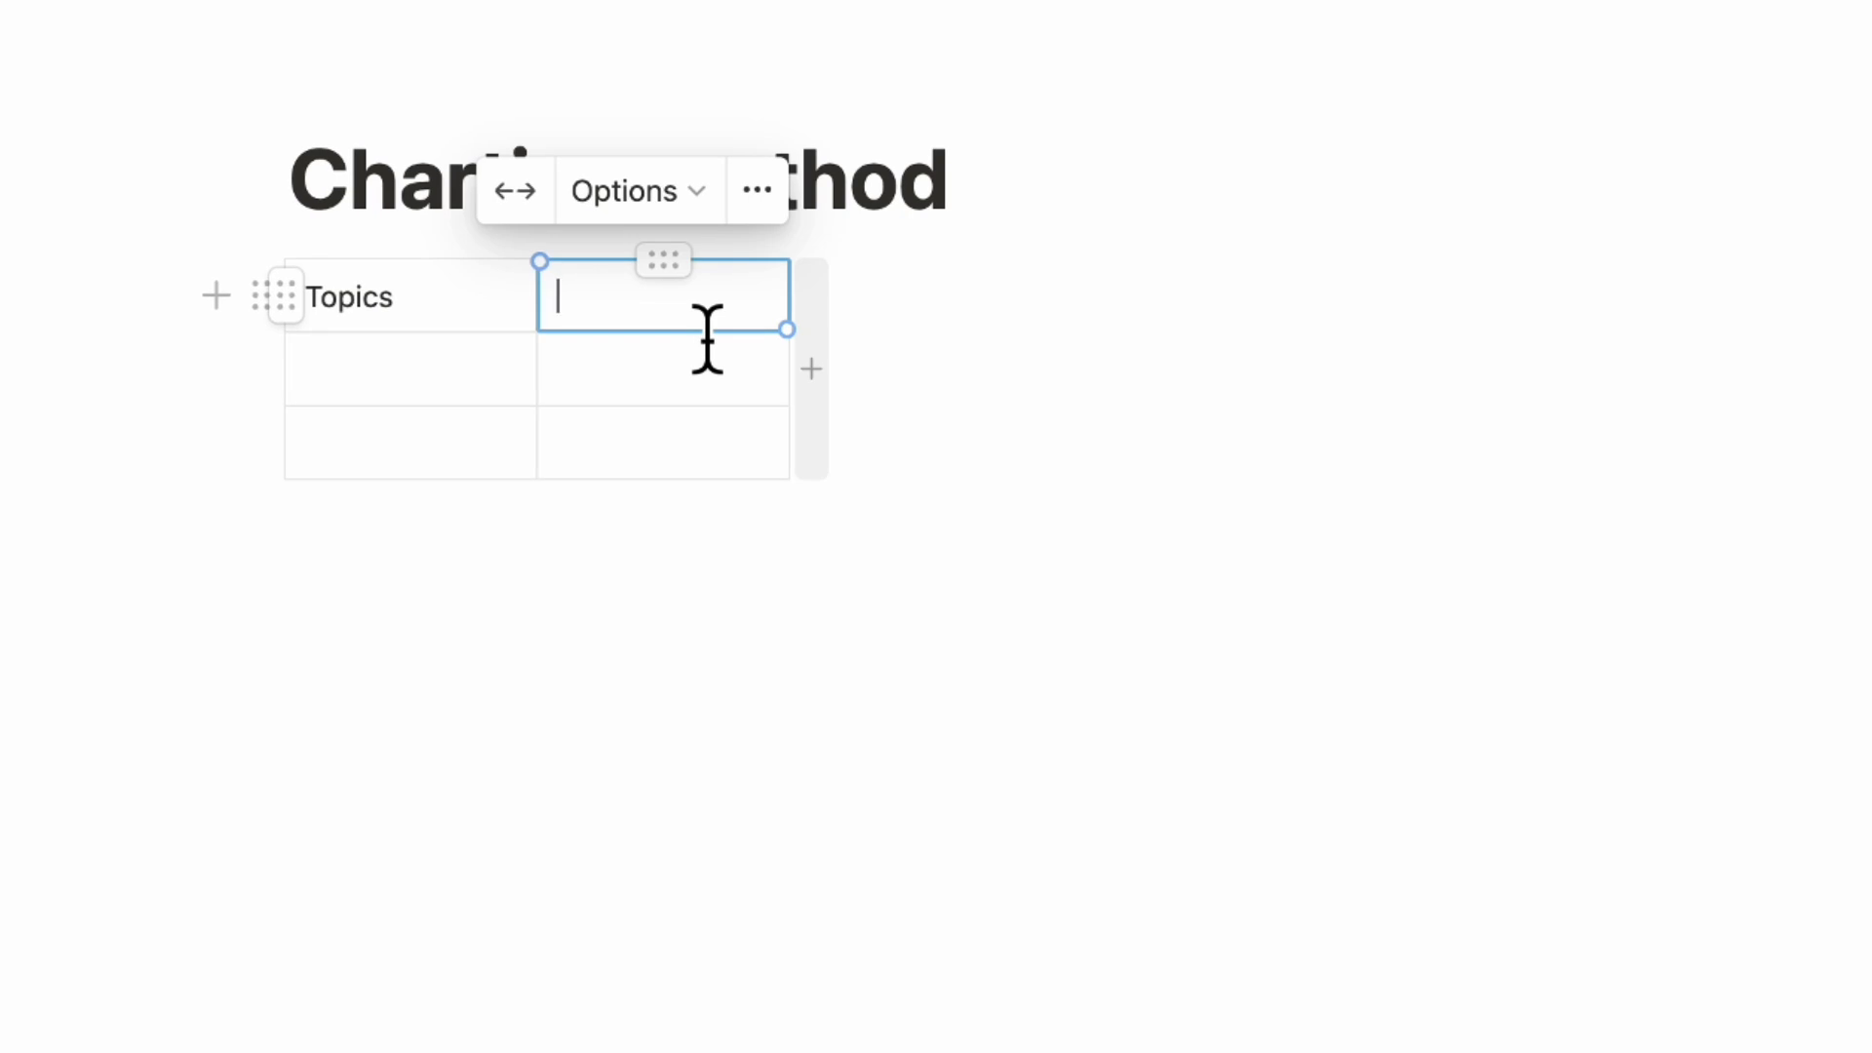
{"action": "type", "text": "Category 1"}
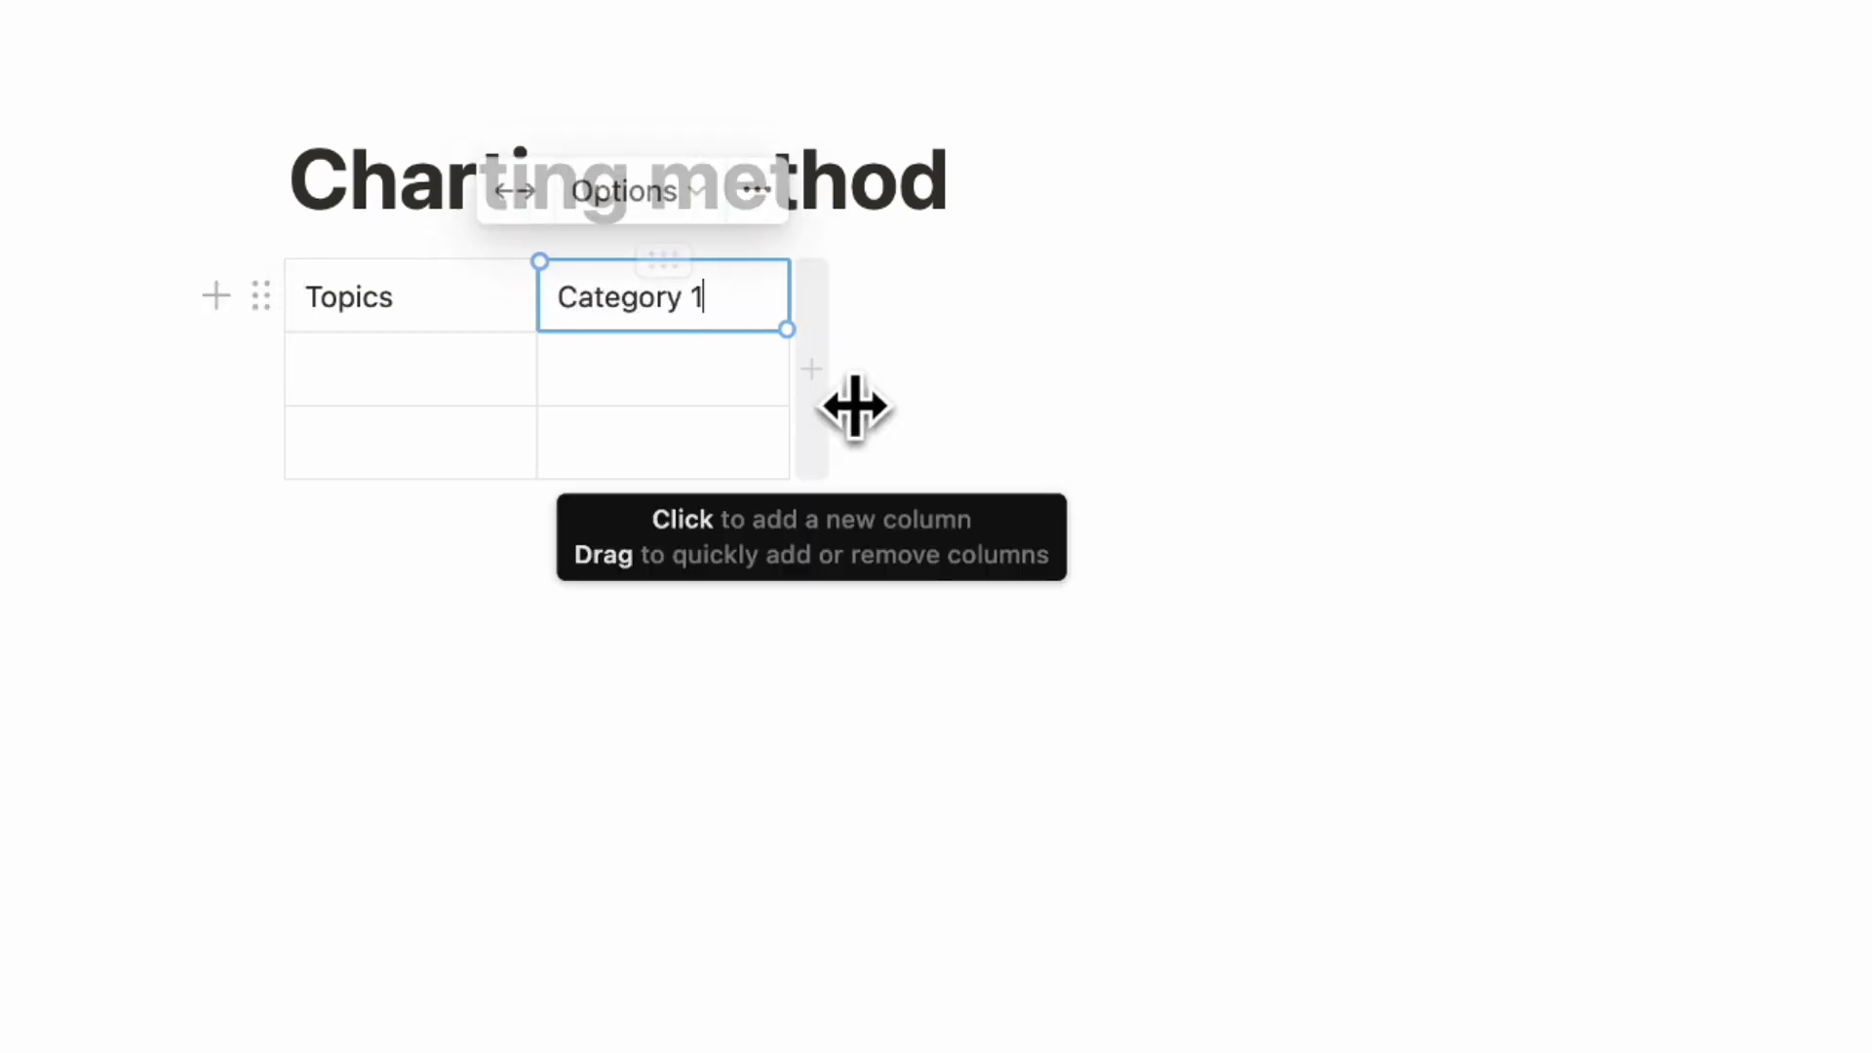
Add a third column to the table and head it "Category 2".
{"action": "left_click", "coordinate": [839, 397]}
{"action": "left_click", "coordinate": [886, 313]}
{"action": "type", "text": "Ca"}
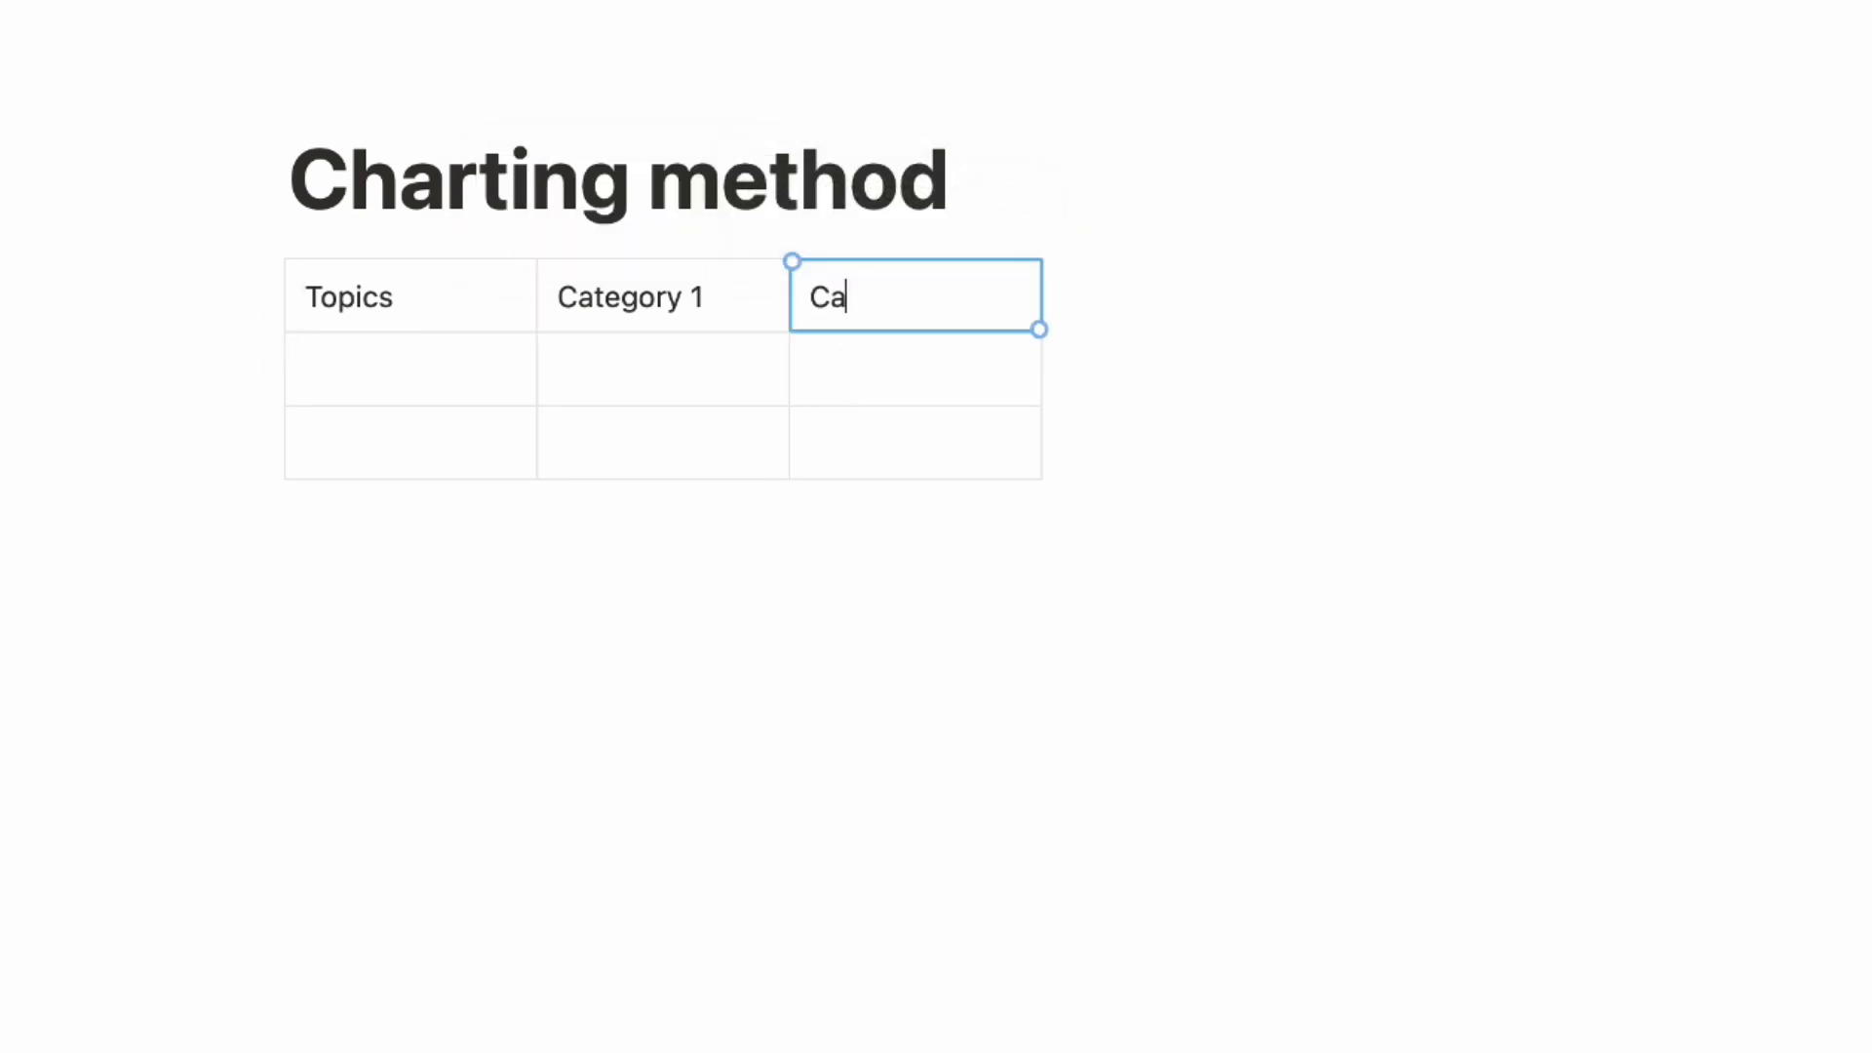
{"action": "type", "text": "teogry"}
{"action": "key", "text": "BackSpace"}
{"action": "key", "text": "BackSpace"}
{"action": "key", "text": "BackSpace"}
{"action": "key", "text": "BackSpace"}
{"action": "key", "text": "BackSpace"}
{"action": "type", "text": "gory 2"}
Add a fourth column to the table and head it "Category 3".
{"action": "left_click", "coordinate": [1069, 385]}
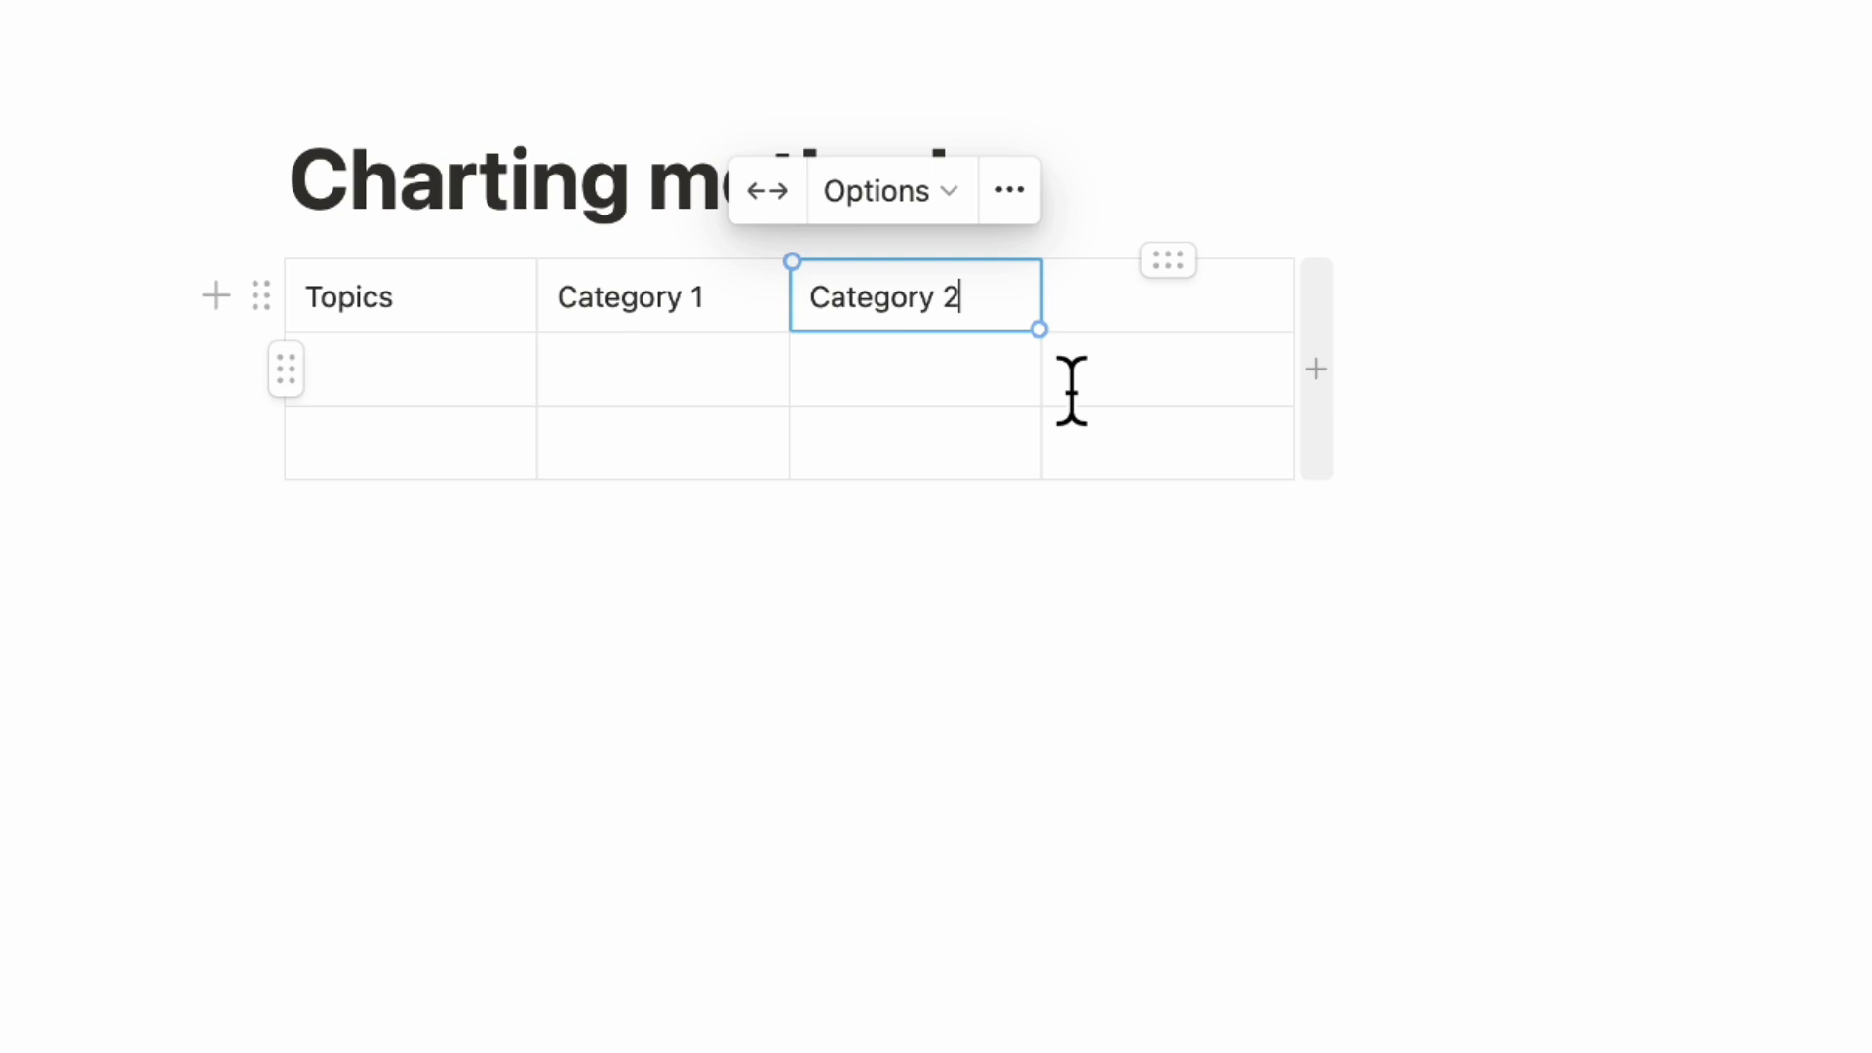
{"action": "left_click", "coordinate": [1214, 325]}
{"action": "type", "text": "Cateogry"}
{"action": "key", "text": "BackSpace"}
{"action": "key", "text": "BackSpace"}
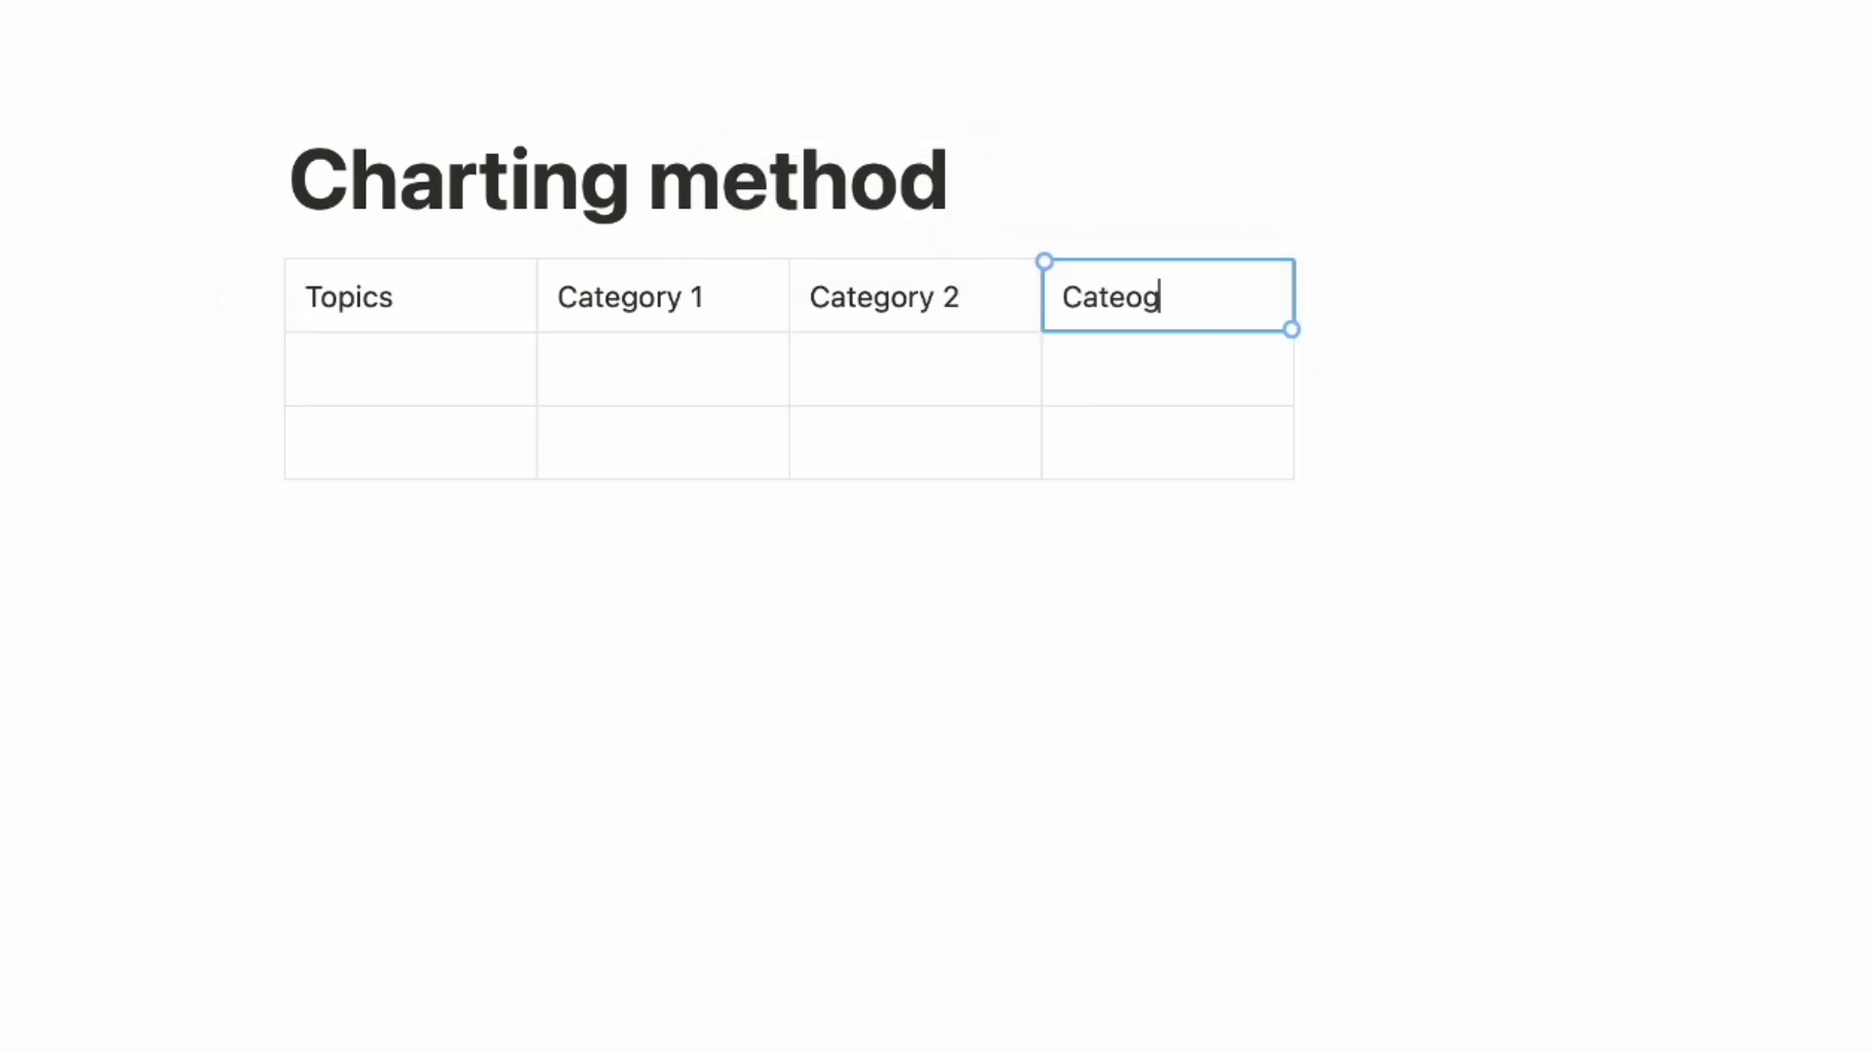
{"action": "key", "text": "BackSpace"}
{"action": "key", "text": "BackSpace"}
{"action": "type", "text": "gory 3"}
{"action": "left_click", "coordinate": [1447, 443]}
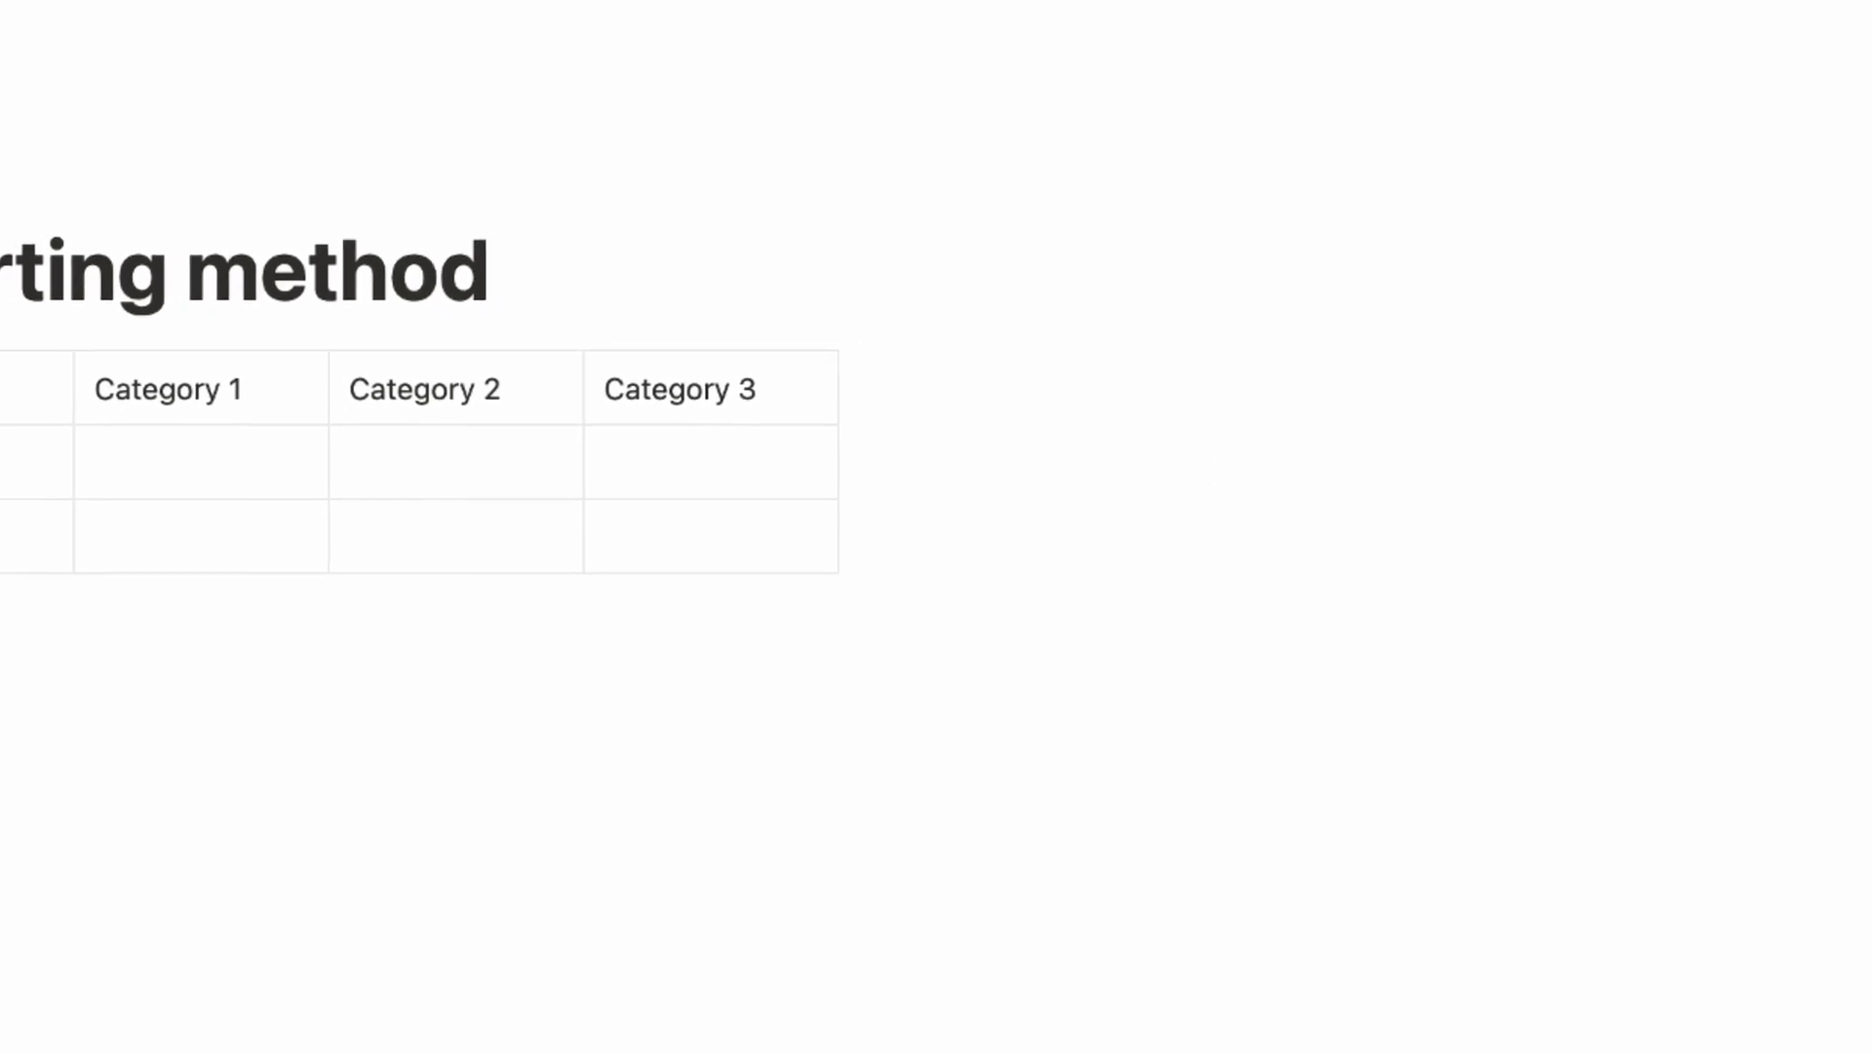
Turn on small text and full width for the Charting method page.
{"action": "left_click", "coordinate": [1870, 3]}
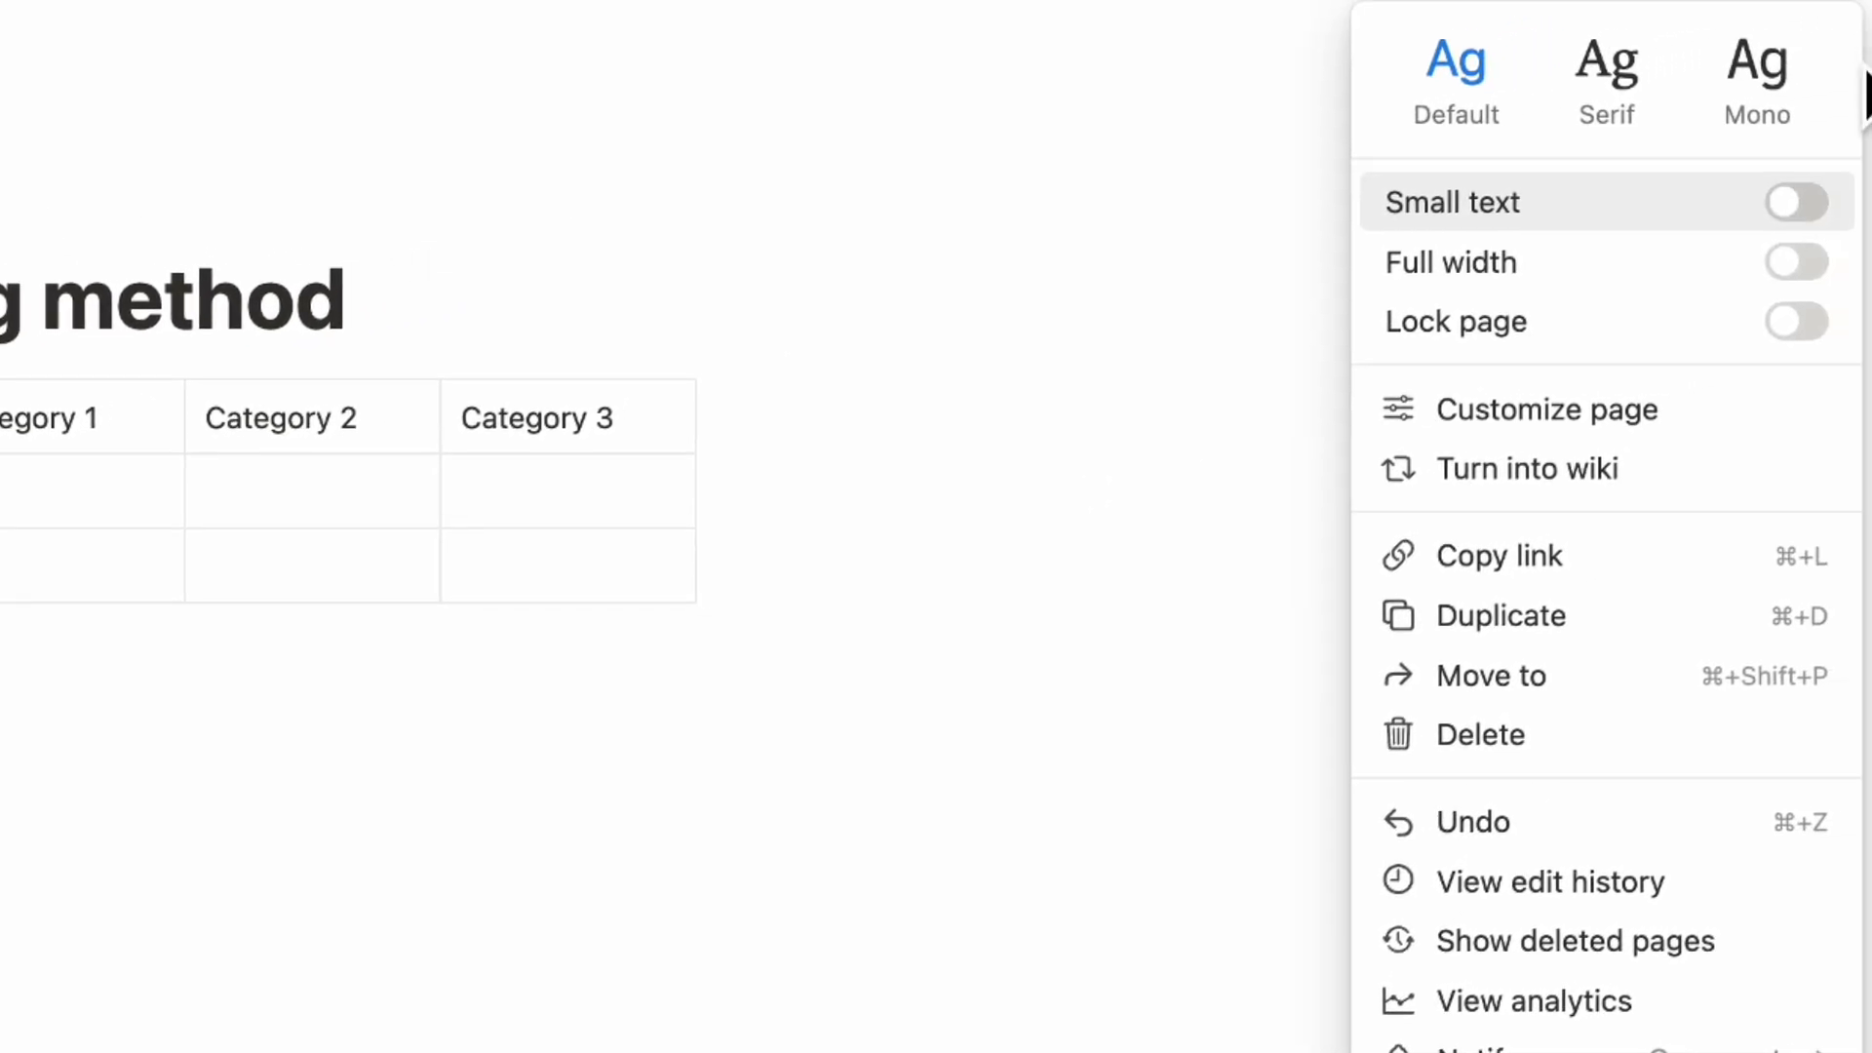
{"action": "left_click", "coordinate": [1796, 202]}
{"action": "left_click", "coordinate": [1796, 261]}
{"action": "left_click", "coordinate": [854, 505]}
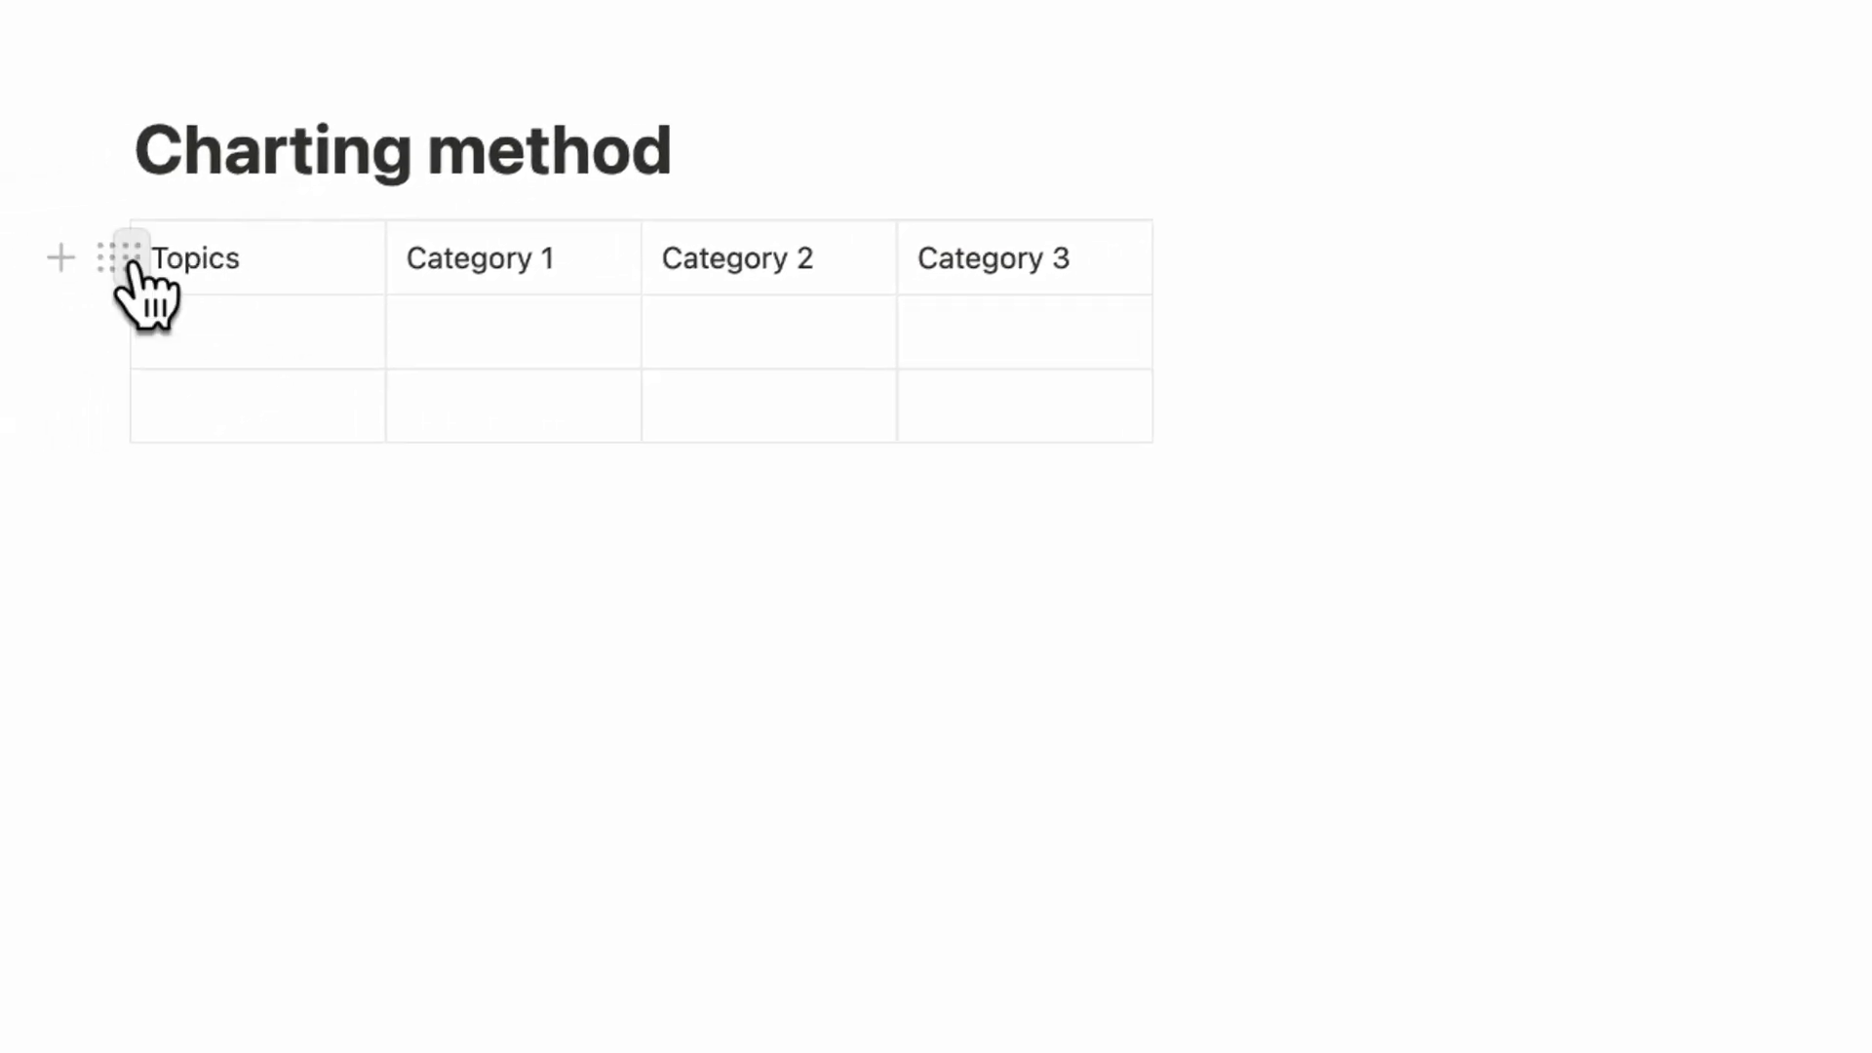
Apply a gray background to the table's first row and to its Topics column.
{"action": "left_click", "coordinate": [130, 258]}
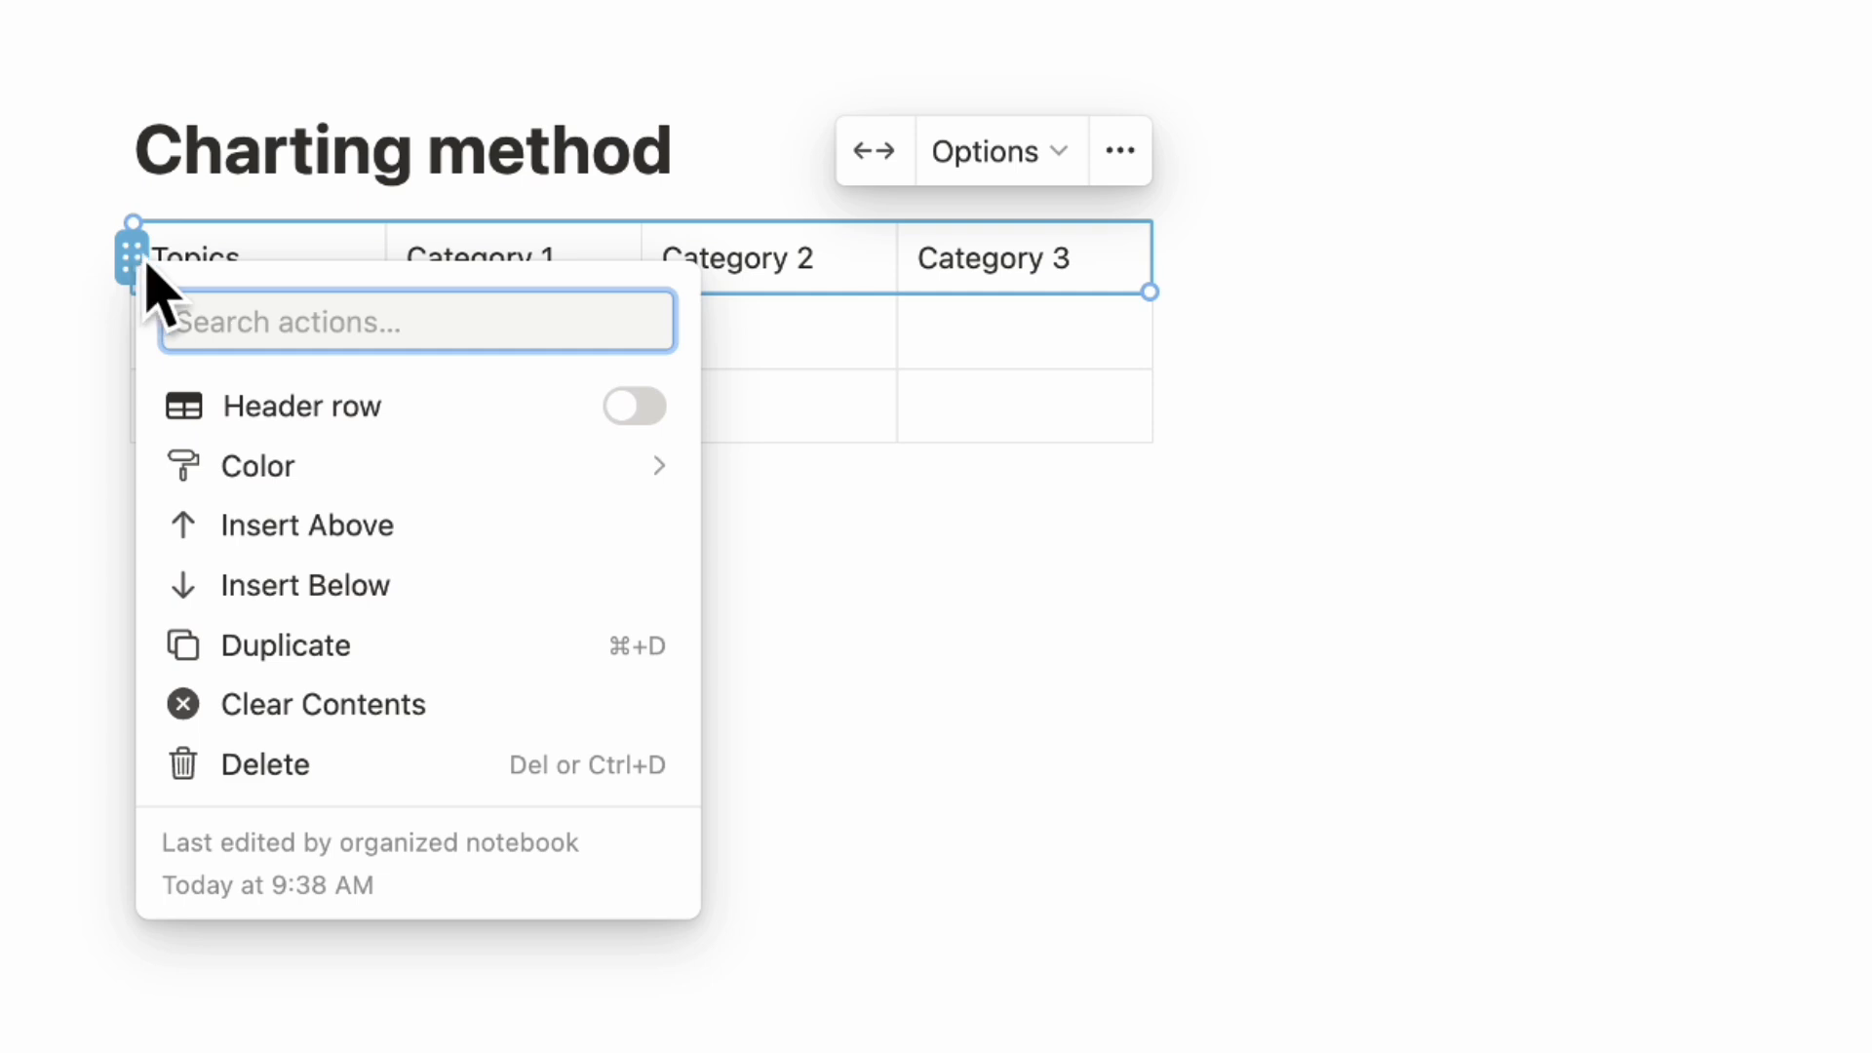
{"action": "mouse_move", "coordinate": [251, 475]}
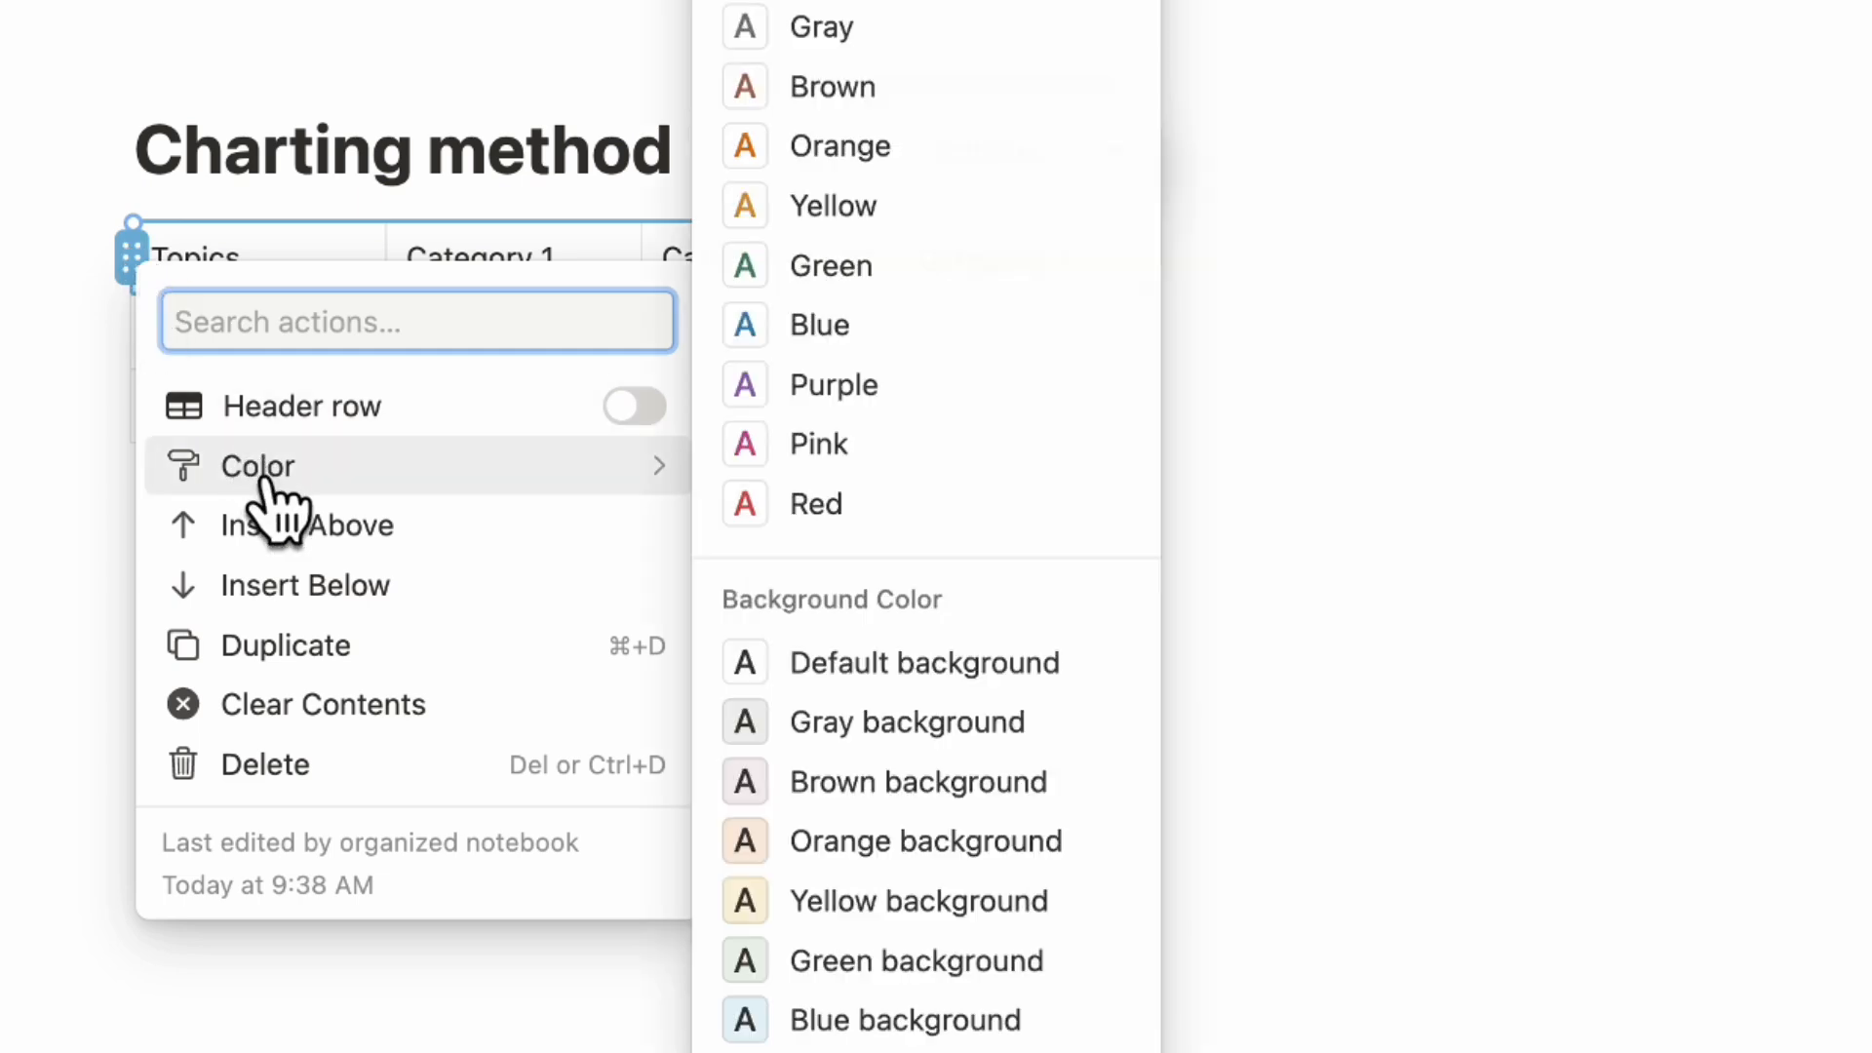
{"action": "left_click", "coordinate": [909, 726]}
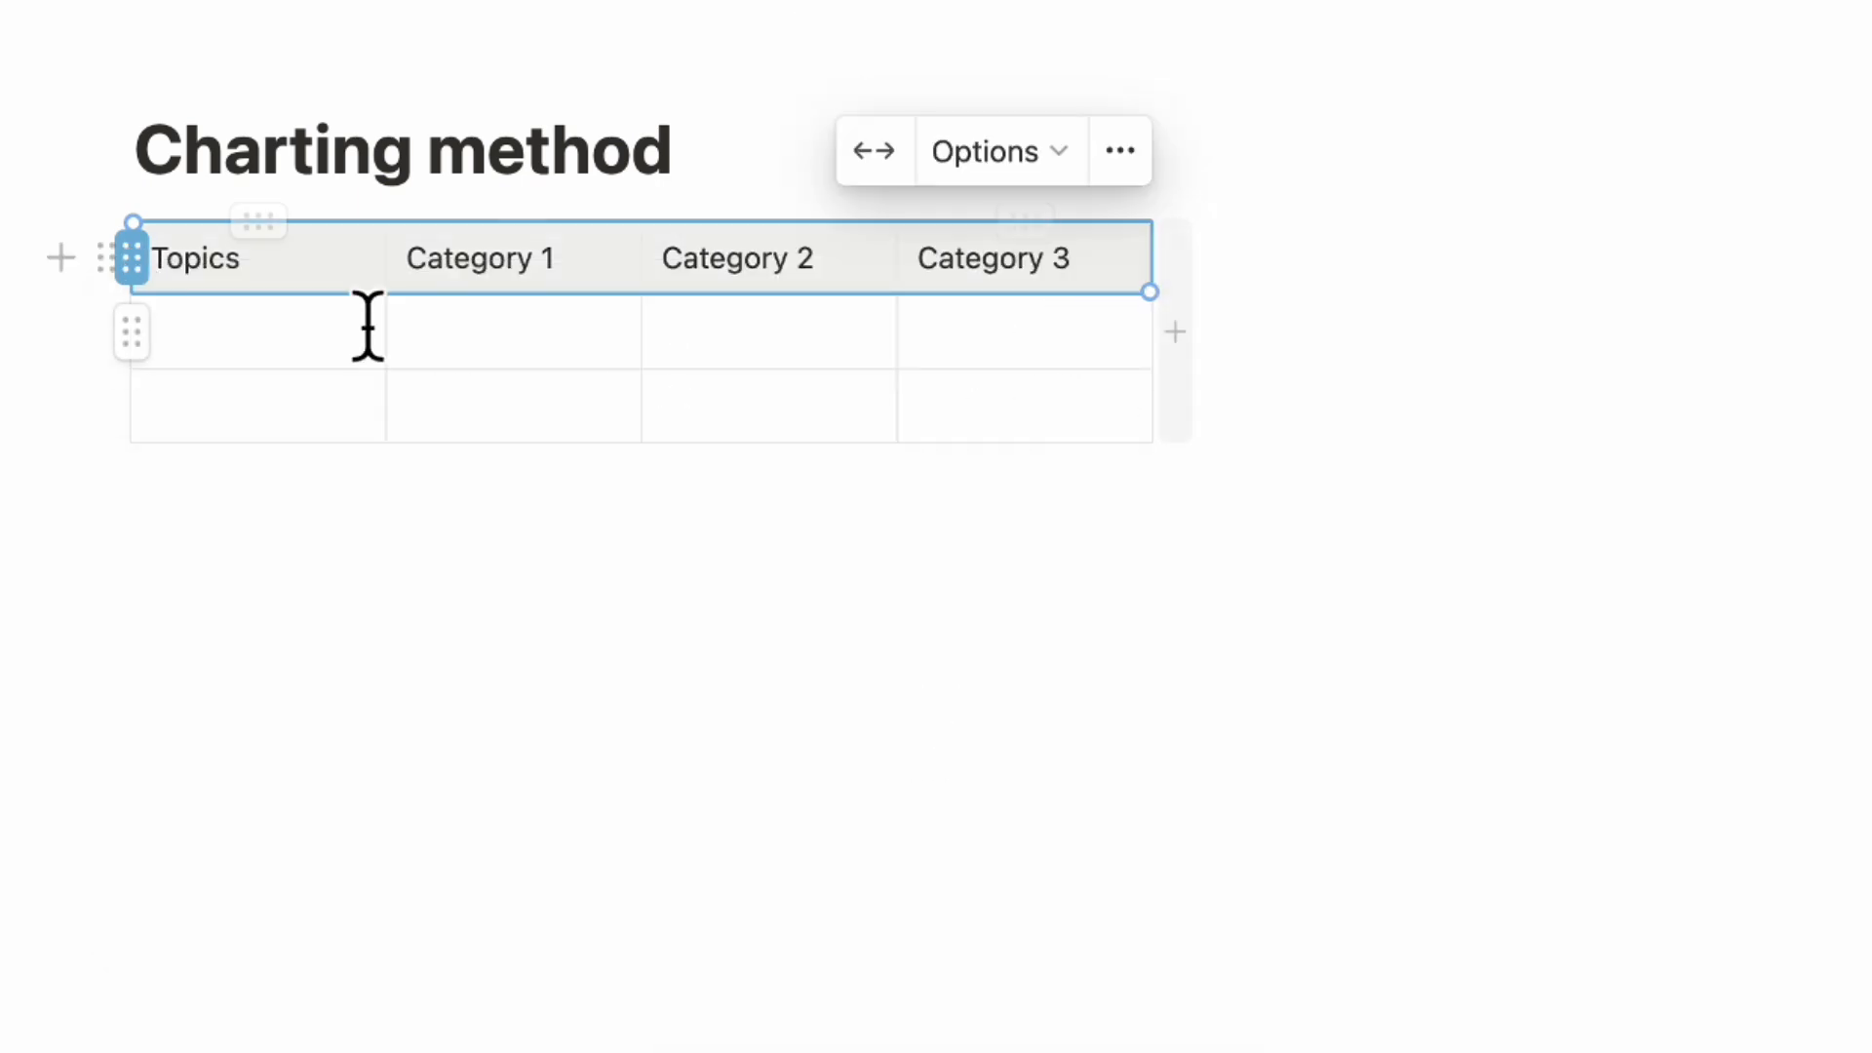
{"action": "left_click", "coordinate": [258, 222]}
{"action": "mouse_move", "coordinate": [251, 318]}
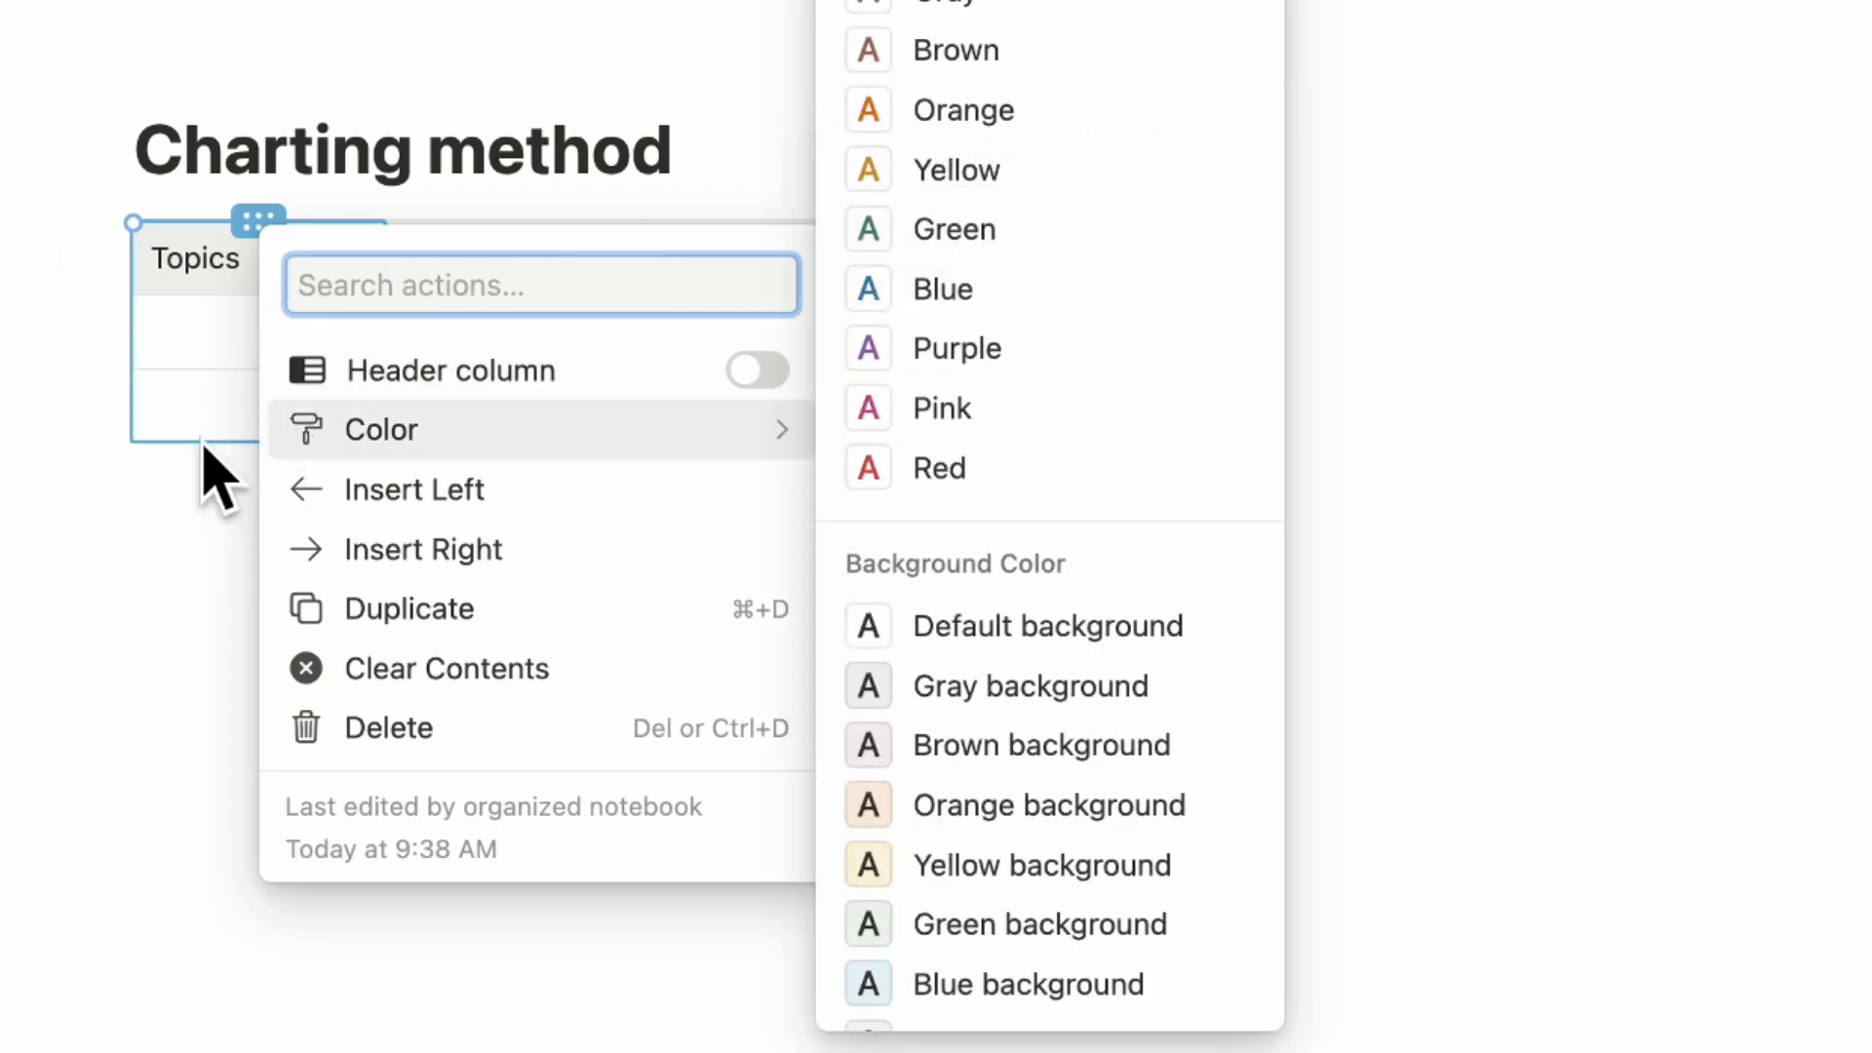
{"action": "left_click", "coordinate": [931, 687]}
{"action": "left_click", "coordinate": [295, 365]}
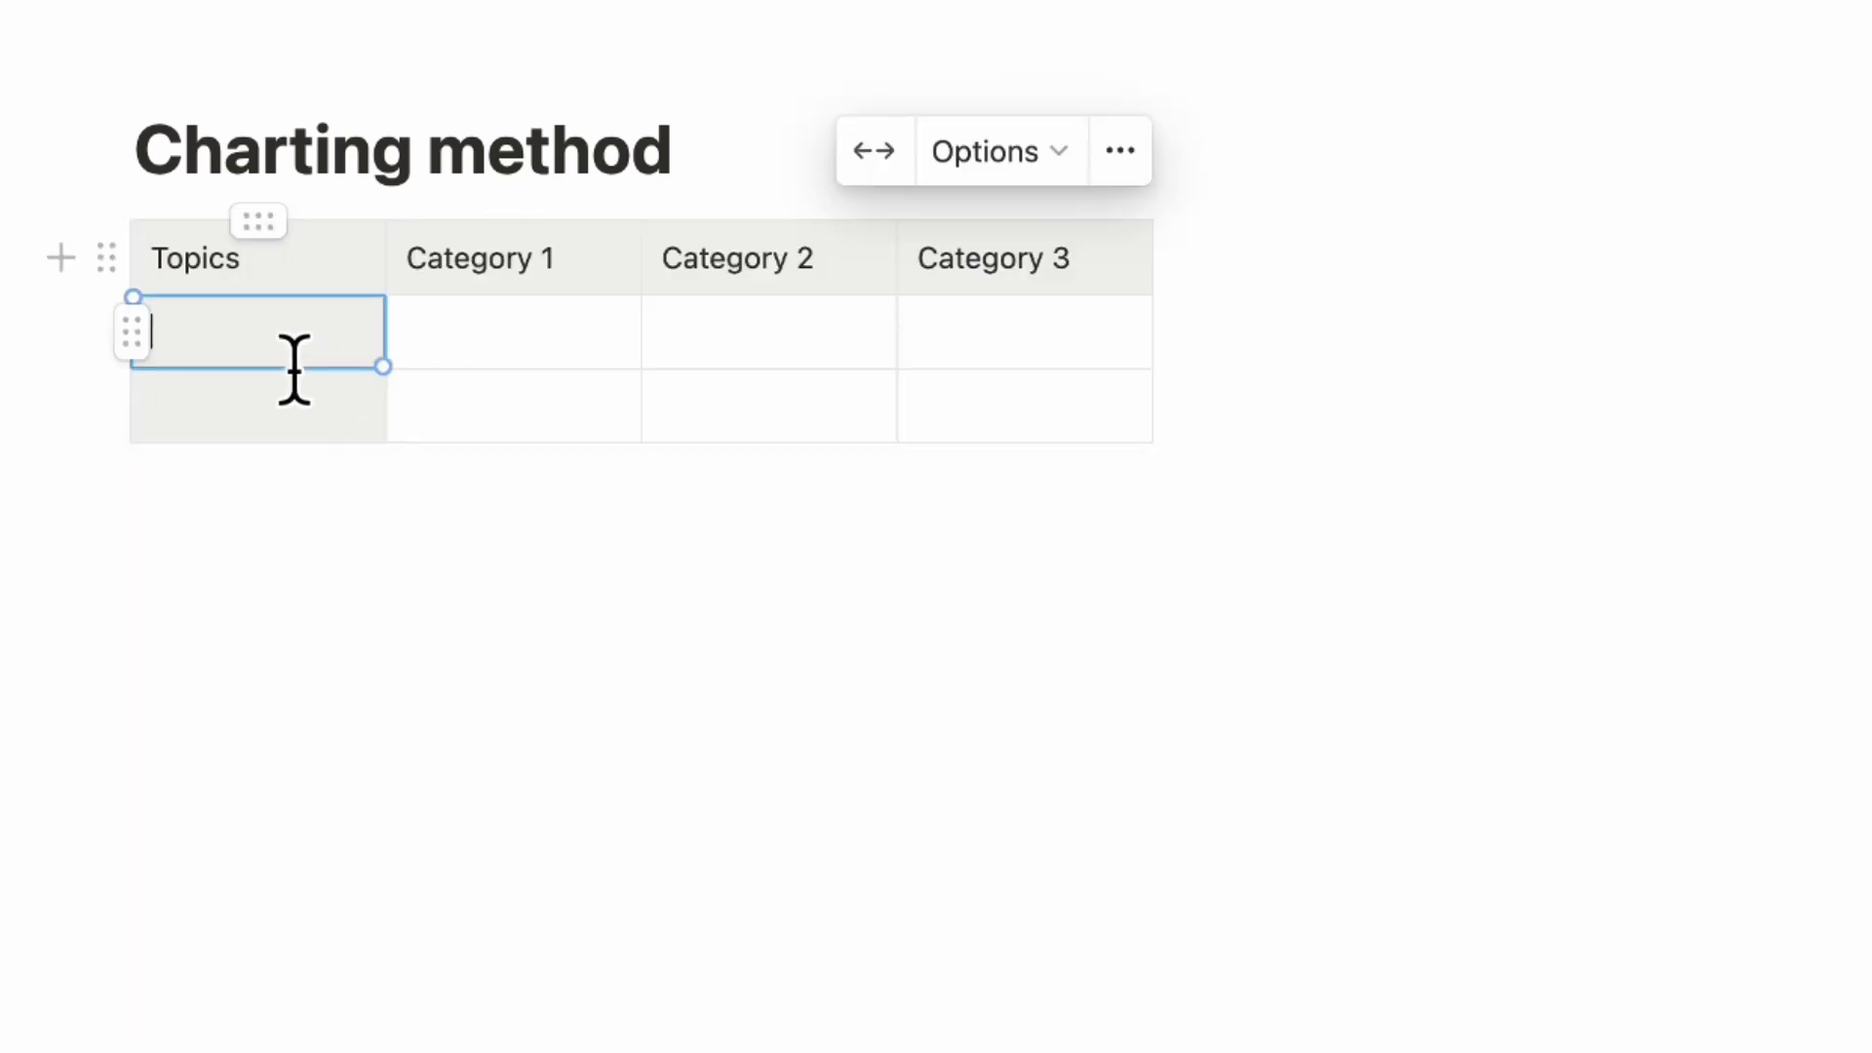
Make the four header labels Topics, Category 1, Category 2 and Category 3 bold.
{"action": "double_click", "coordinate": [201, 287]}
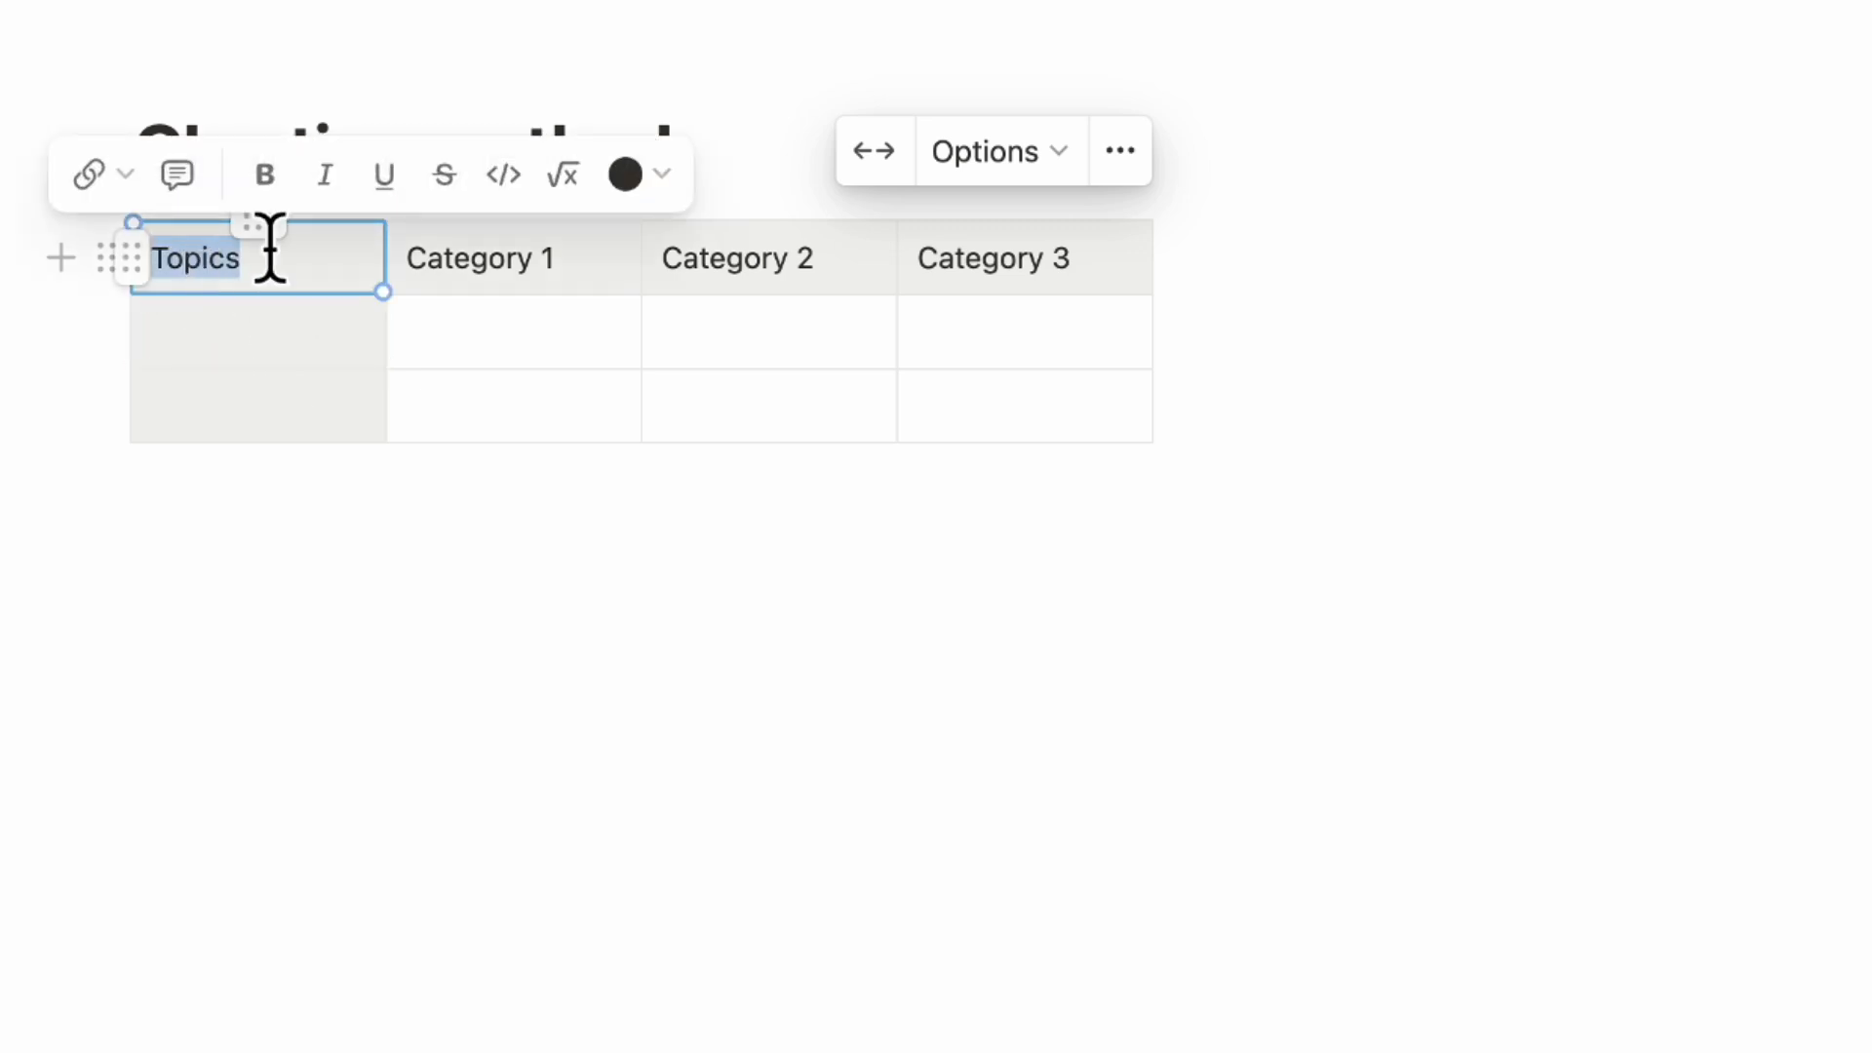
{"action": "left_click", "coordinate": [260, 175]}
{"action": "double_click", "coordinate": [472, 268]}
{"action": "left_click", "coordinate": [521, 178]}
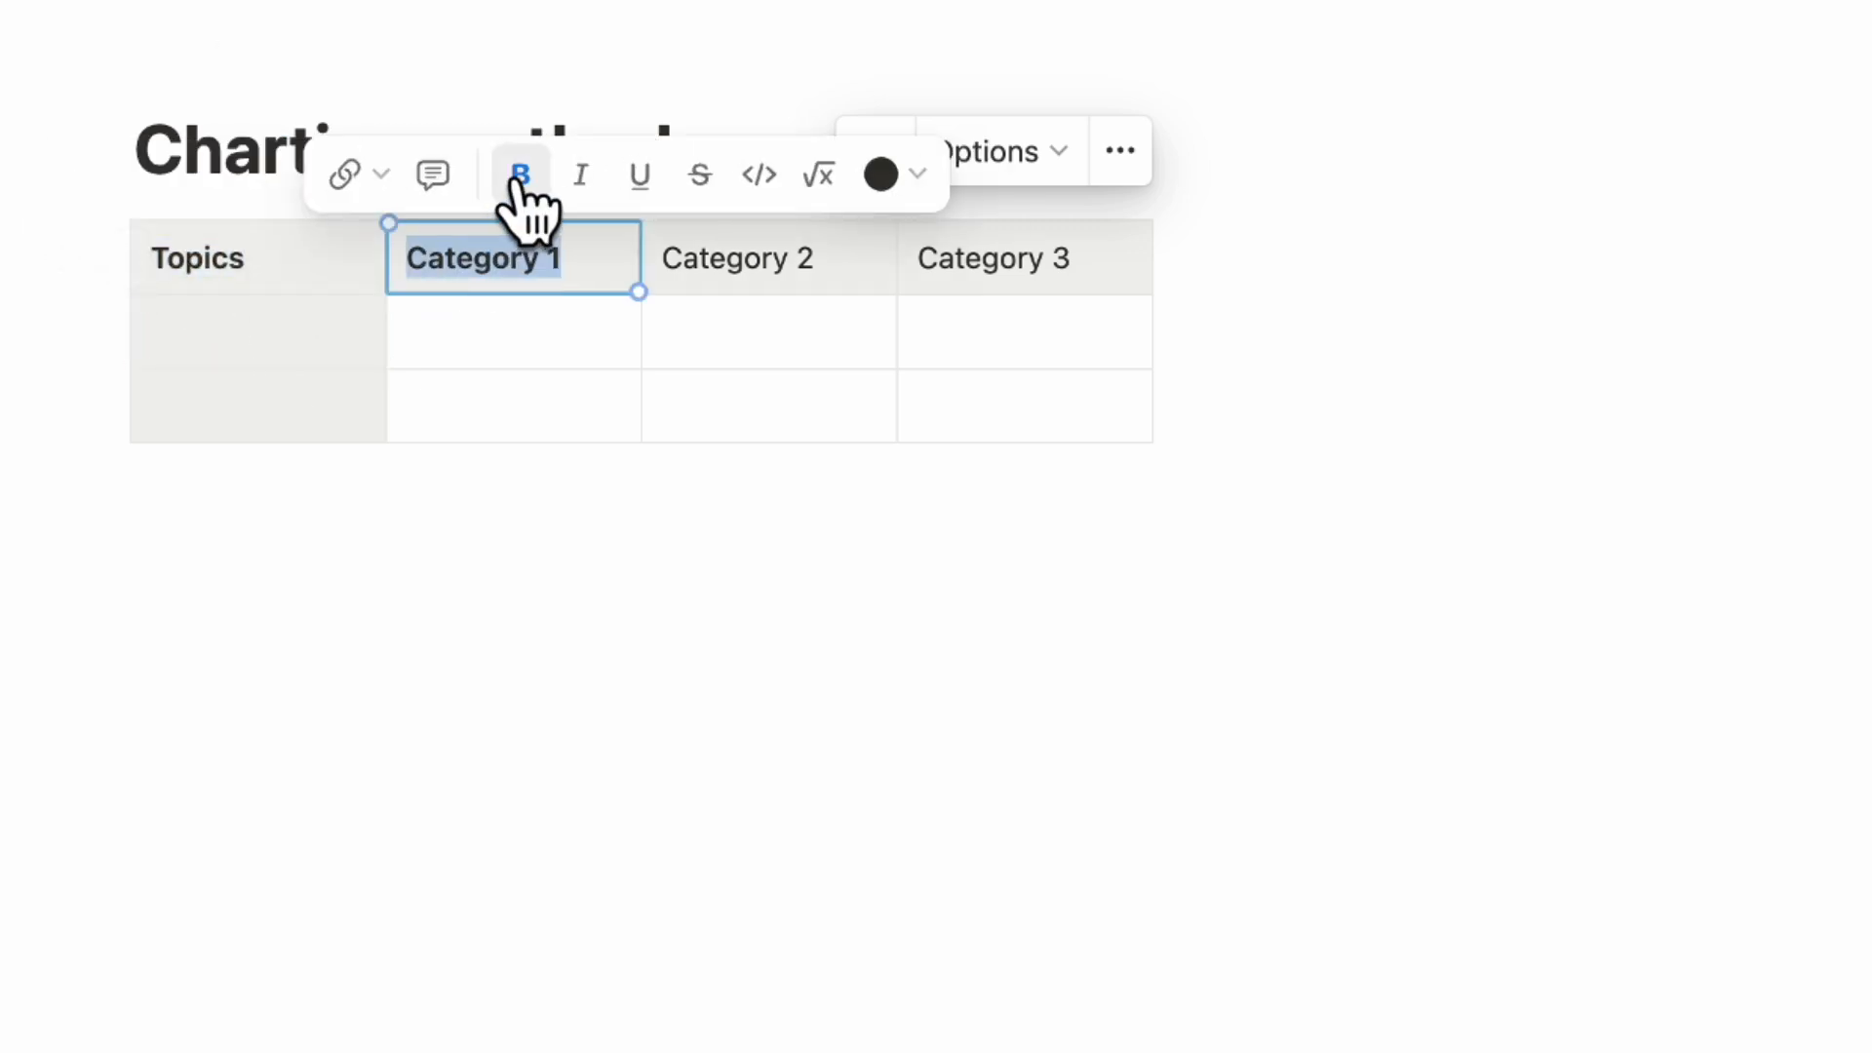
{"action": "double_click", "coordinate": [731, 268]}
{"action": "left_click", "coordinate": [775, 177]}
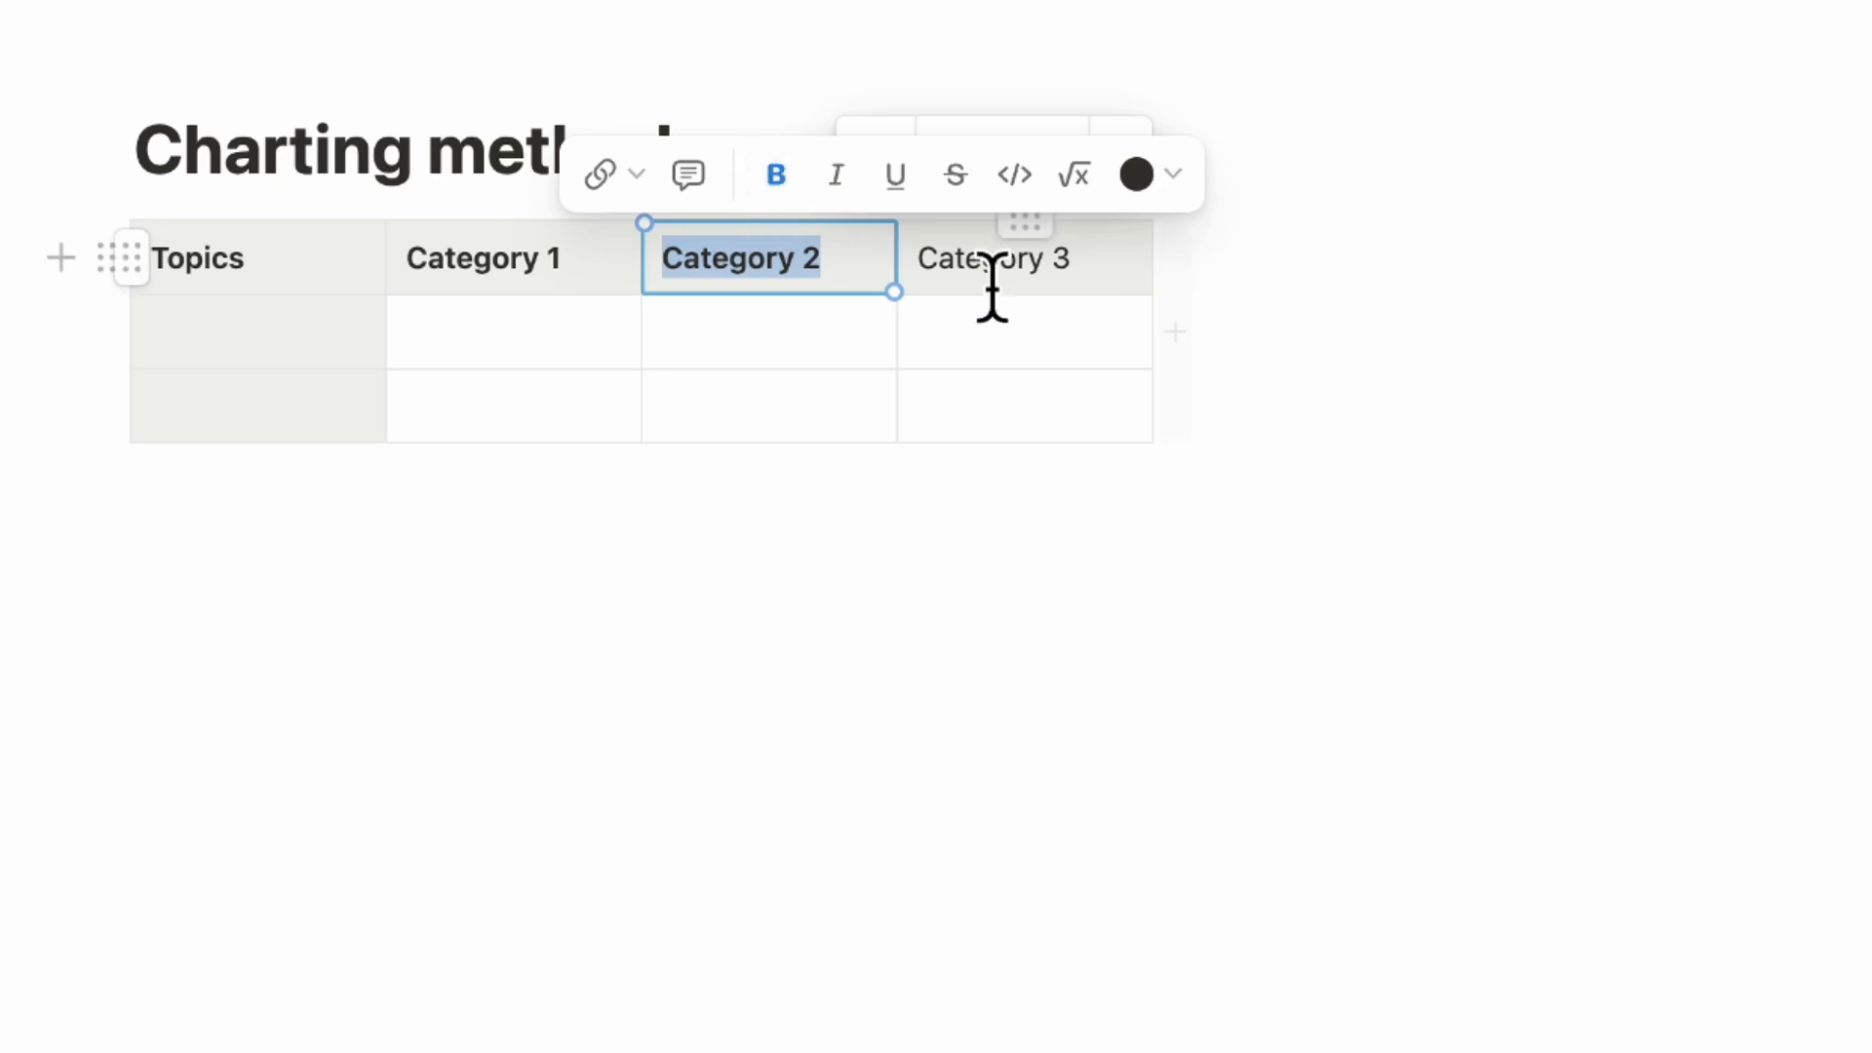
{"action": "double_click", "coordinate": [991, 271]}
{"action": "left_click", "coordinate": [1031, 178]}
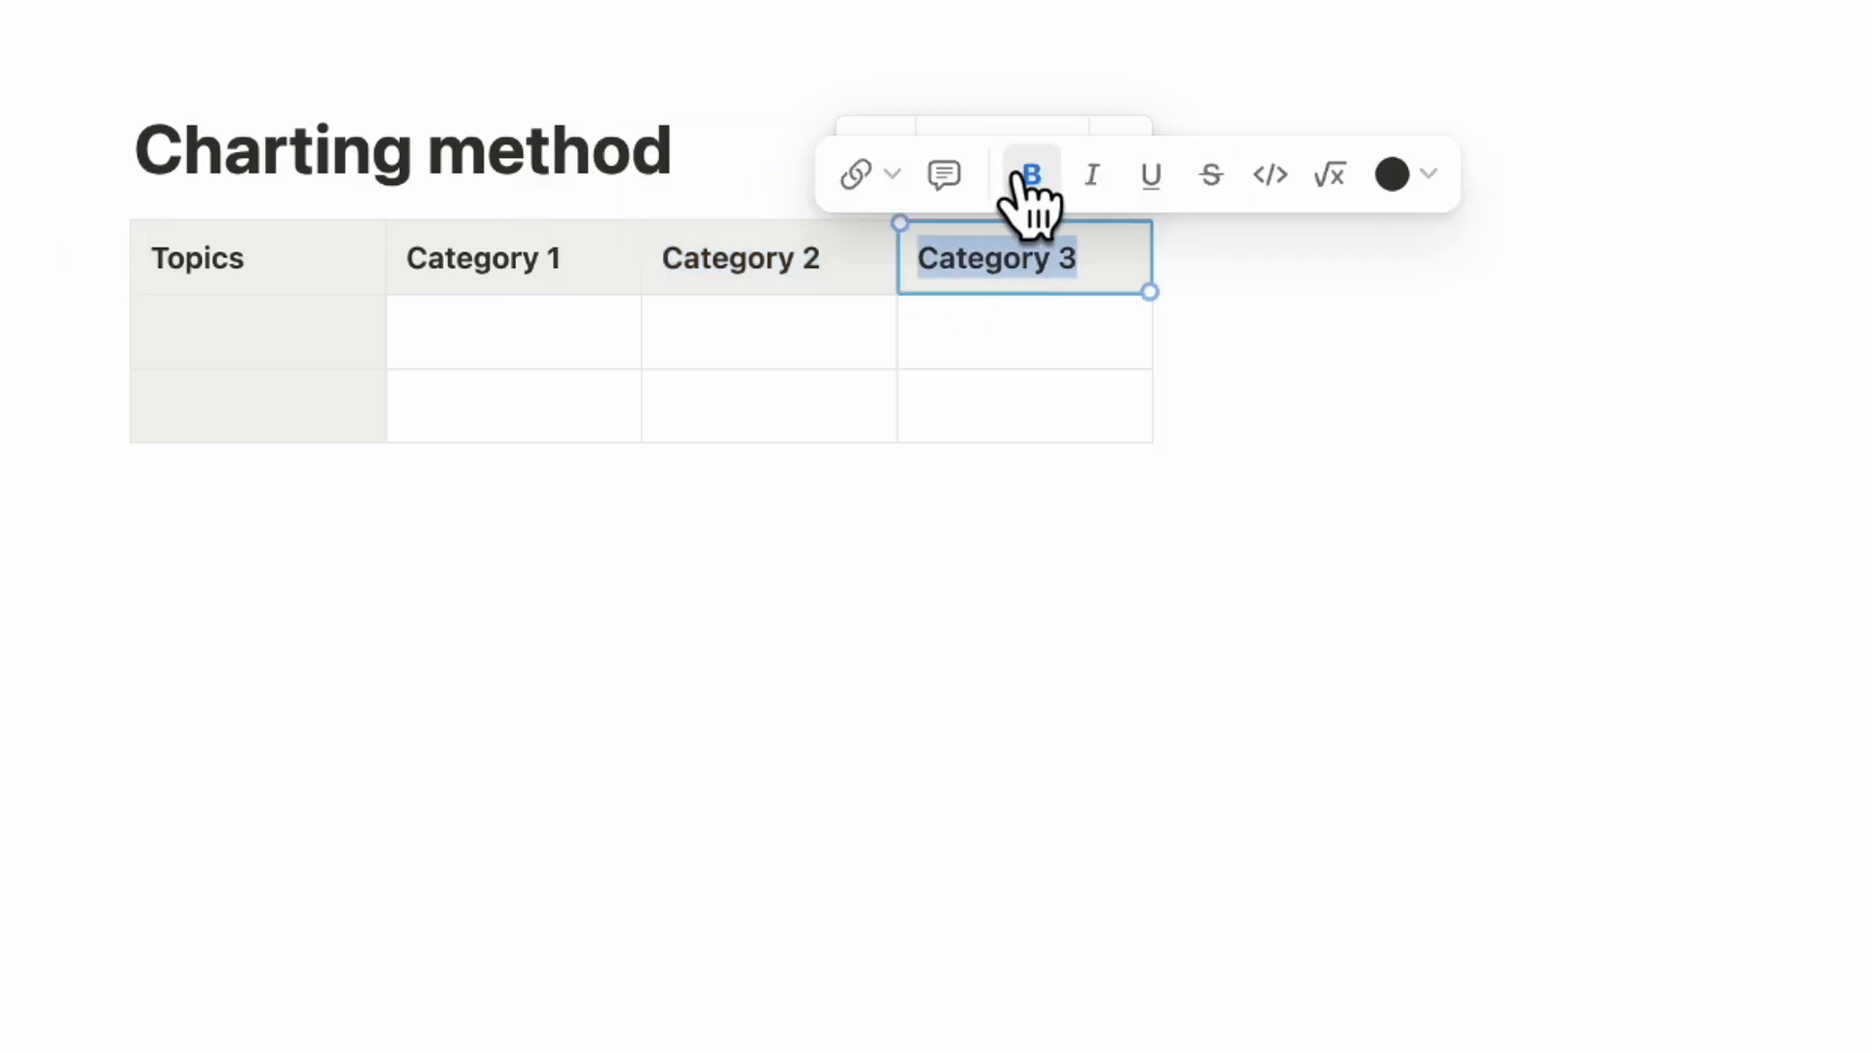
Enter "U.S.A" as the first topic in the cell below the Topics header.
{"action": "left_click", "coordinate": [487, 288]}
{"action": "left_click", "coordinate": [310, 343]}
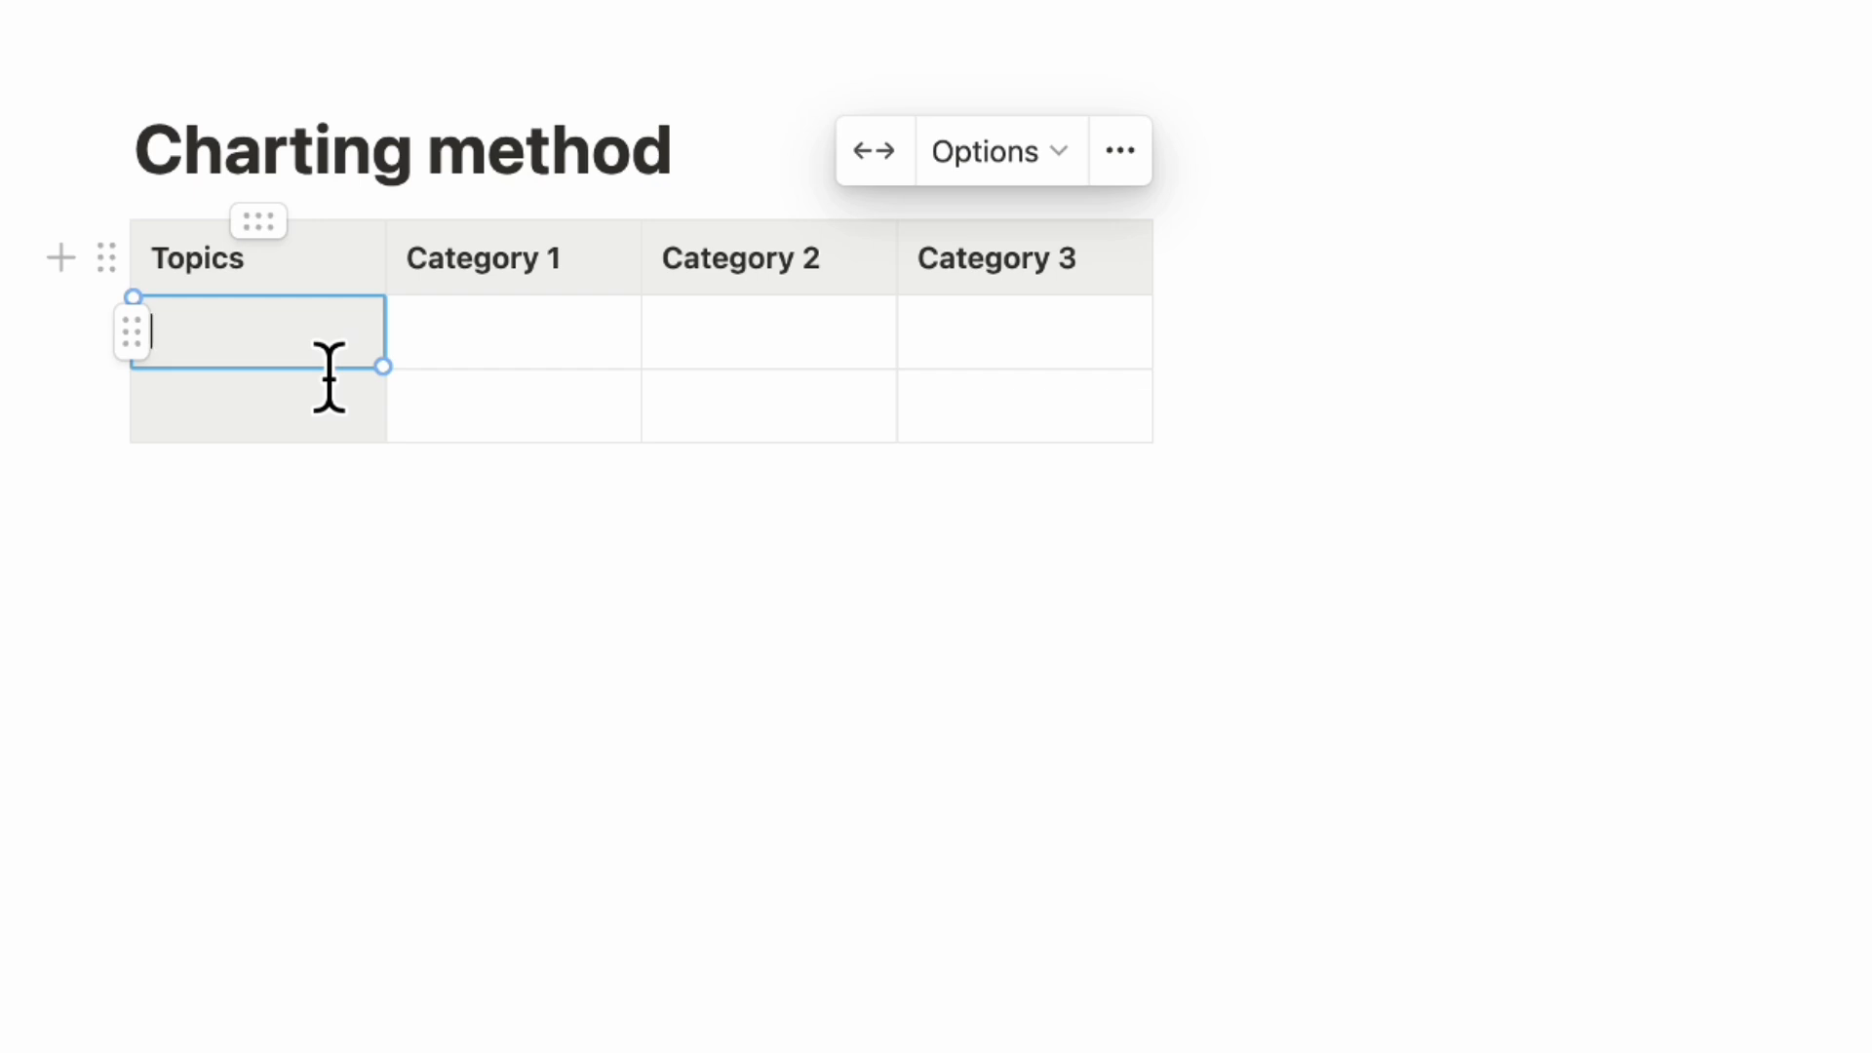
{"action": "type", "text": "U.S.A"}
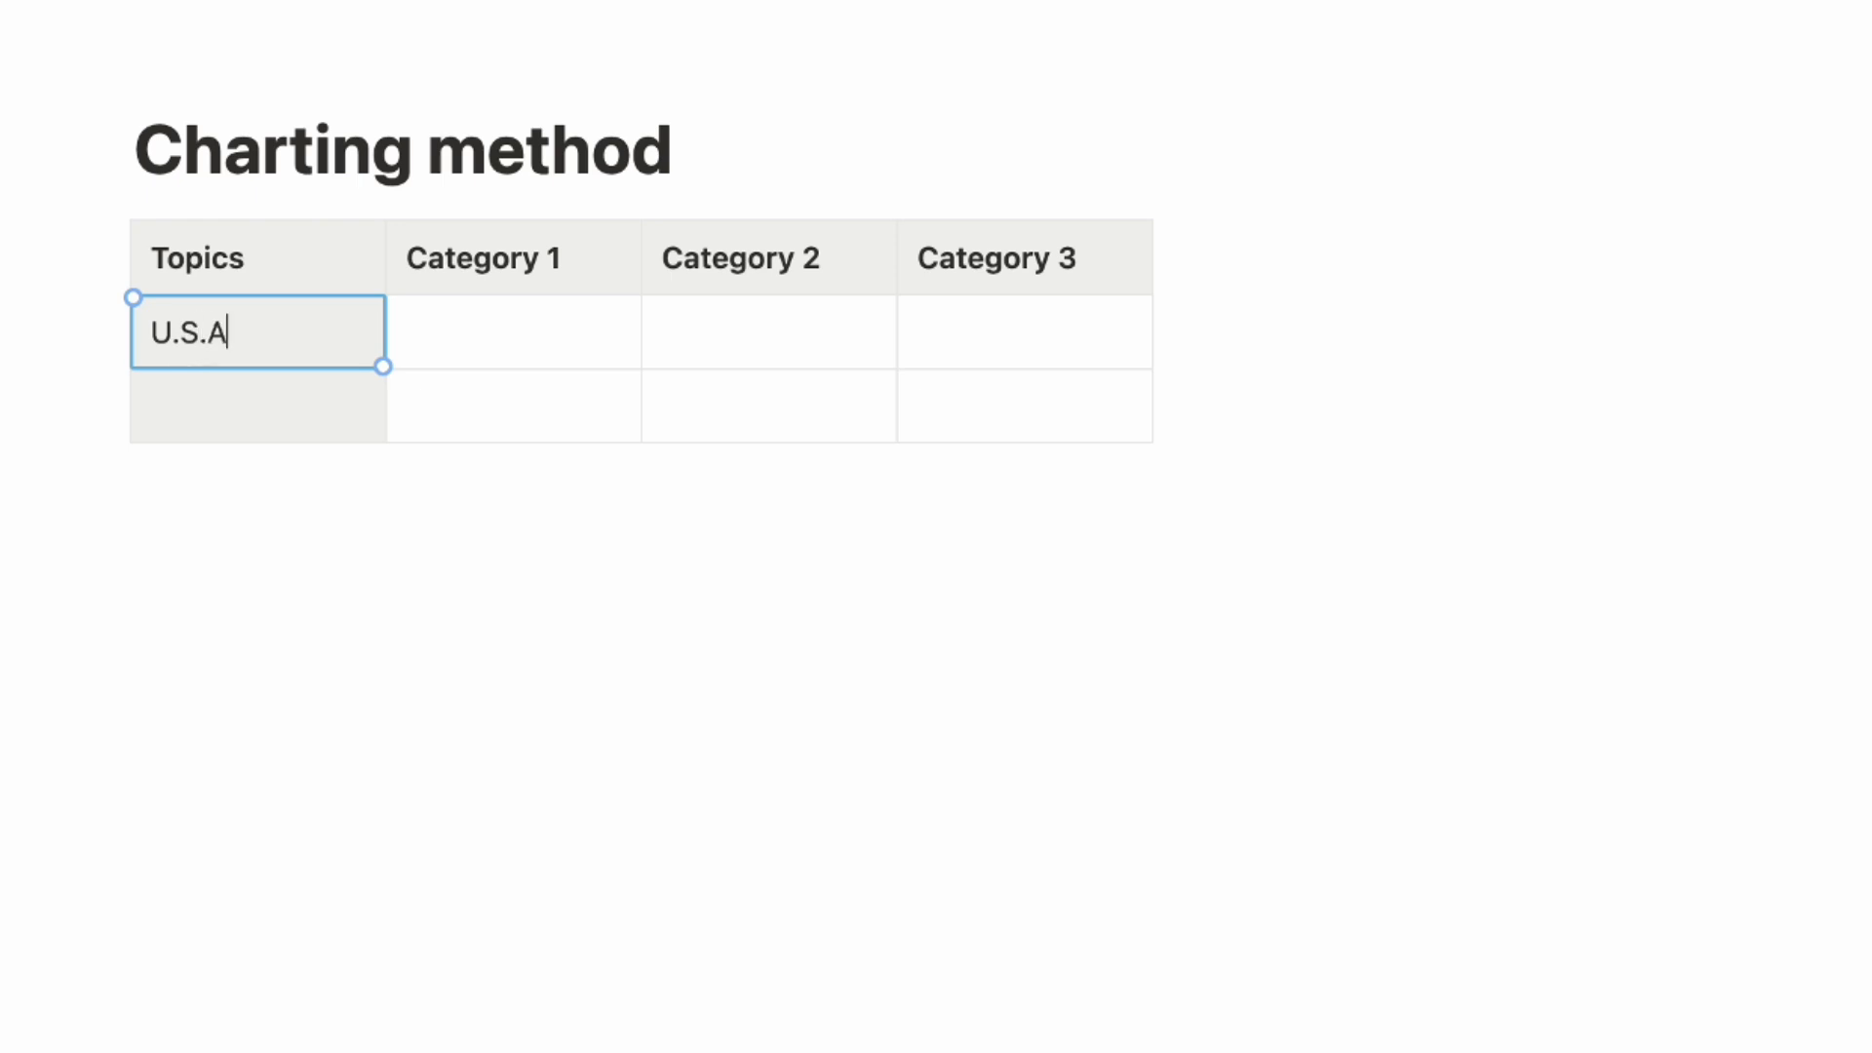
Replace the "Category 1" header with "Language" and make it bold.
{"action": "triple_click", "coordinate": [478, 289]}
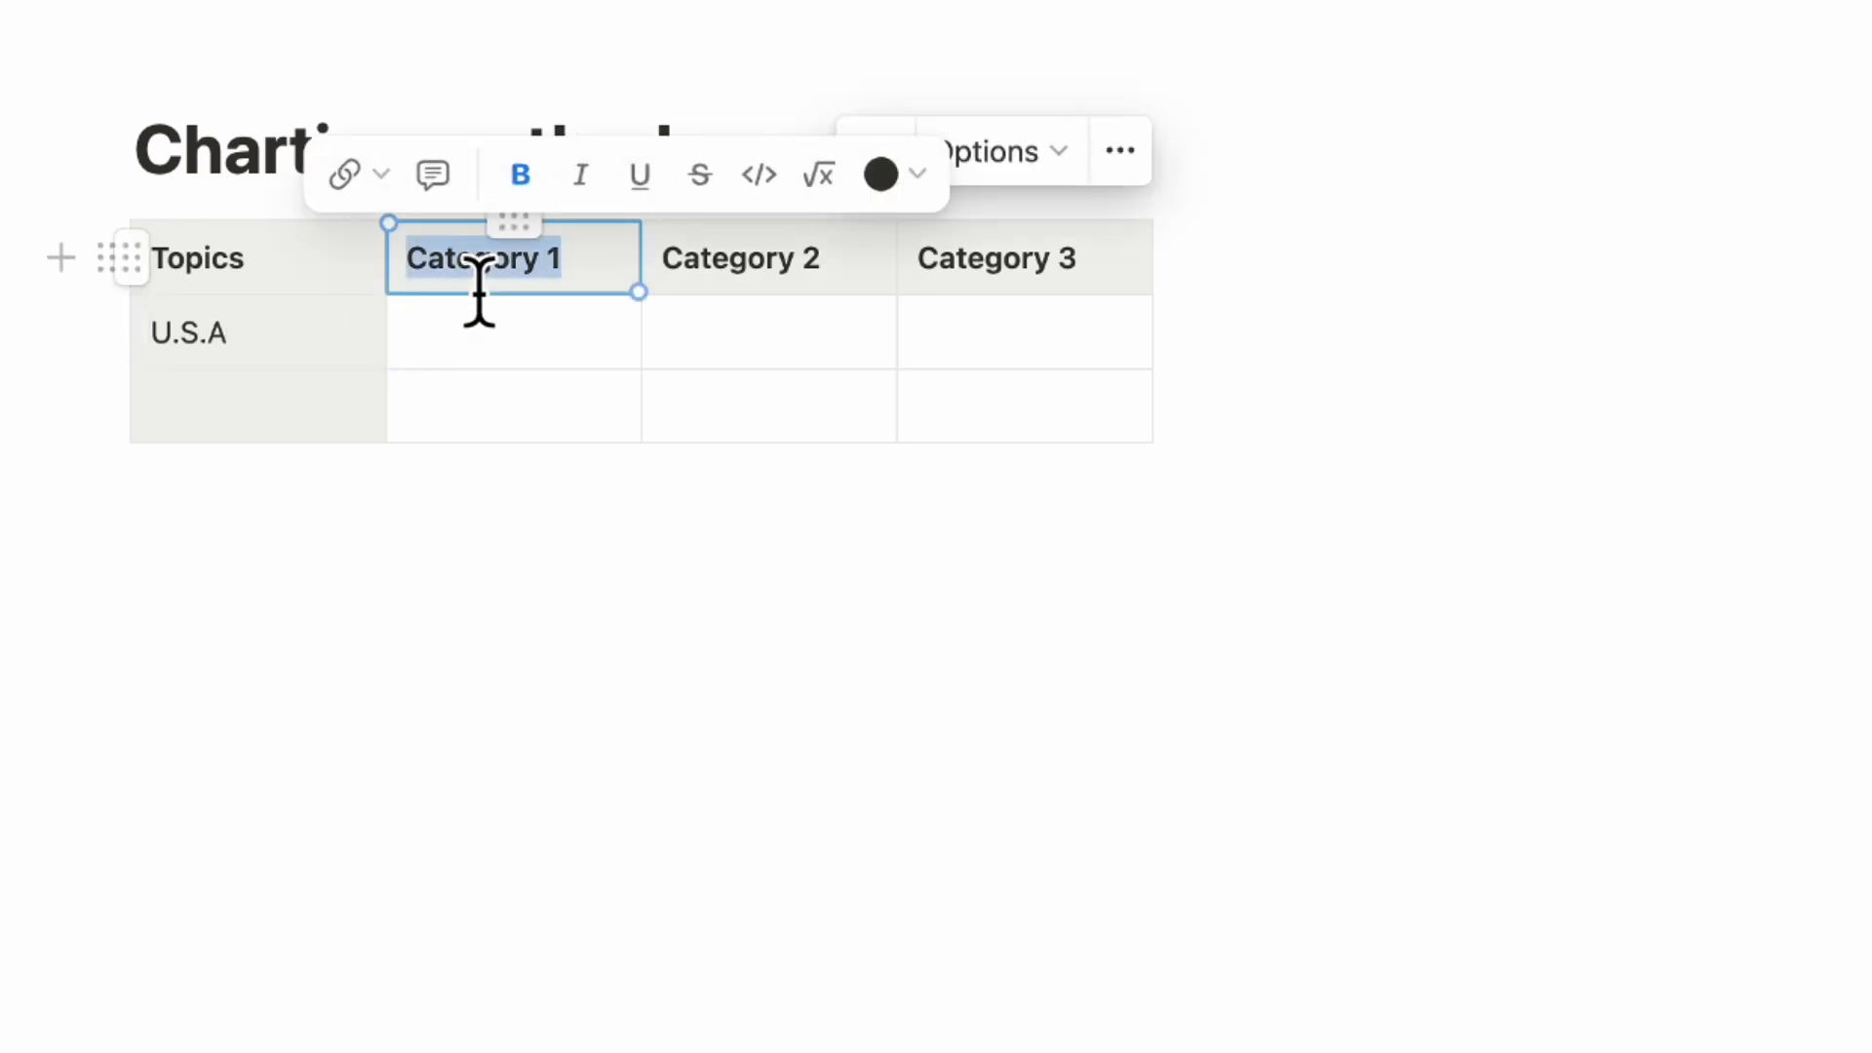
{"action": "type", "text": "Language"}
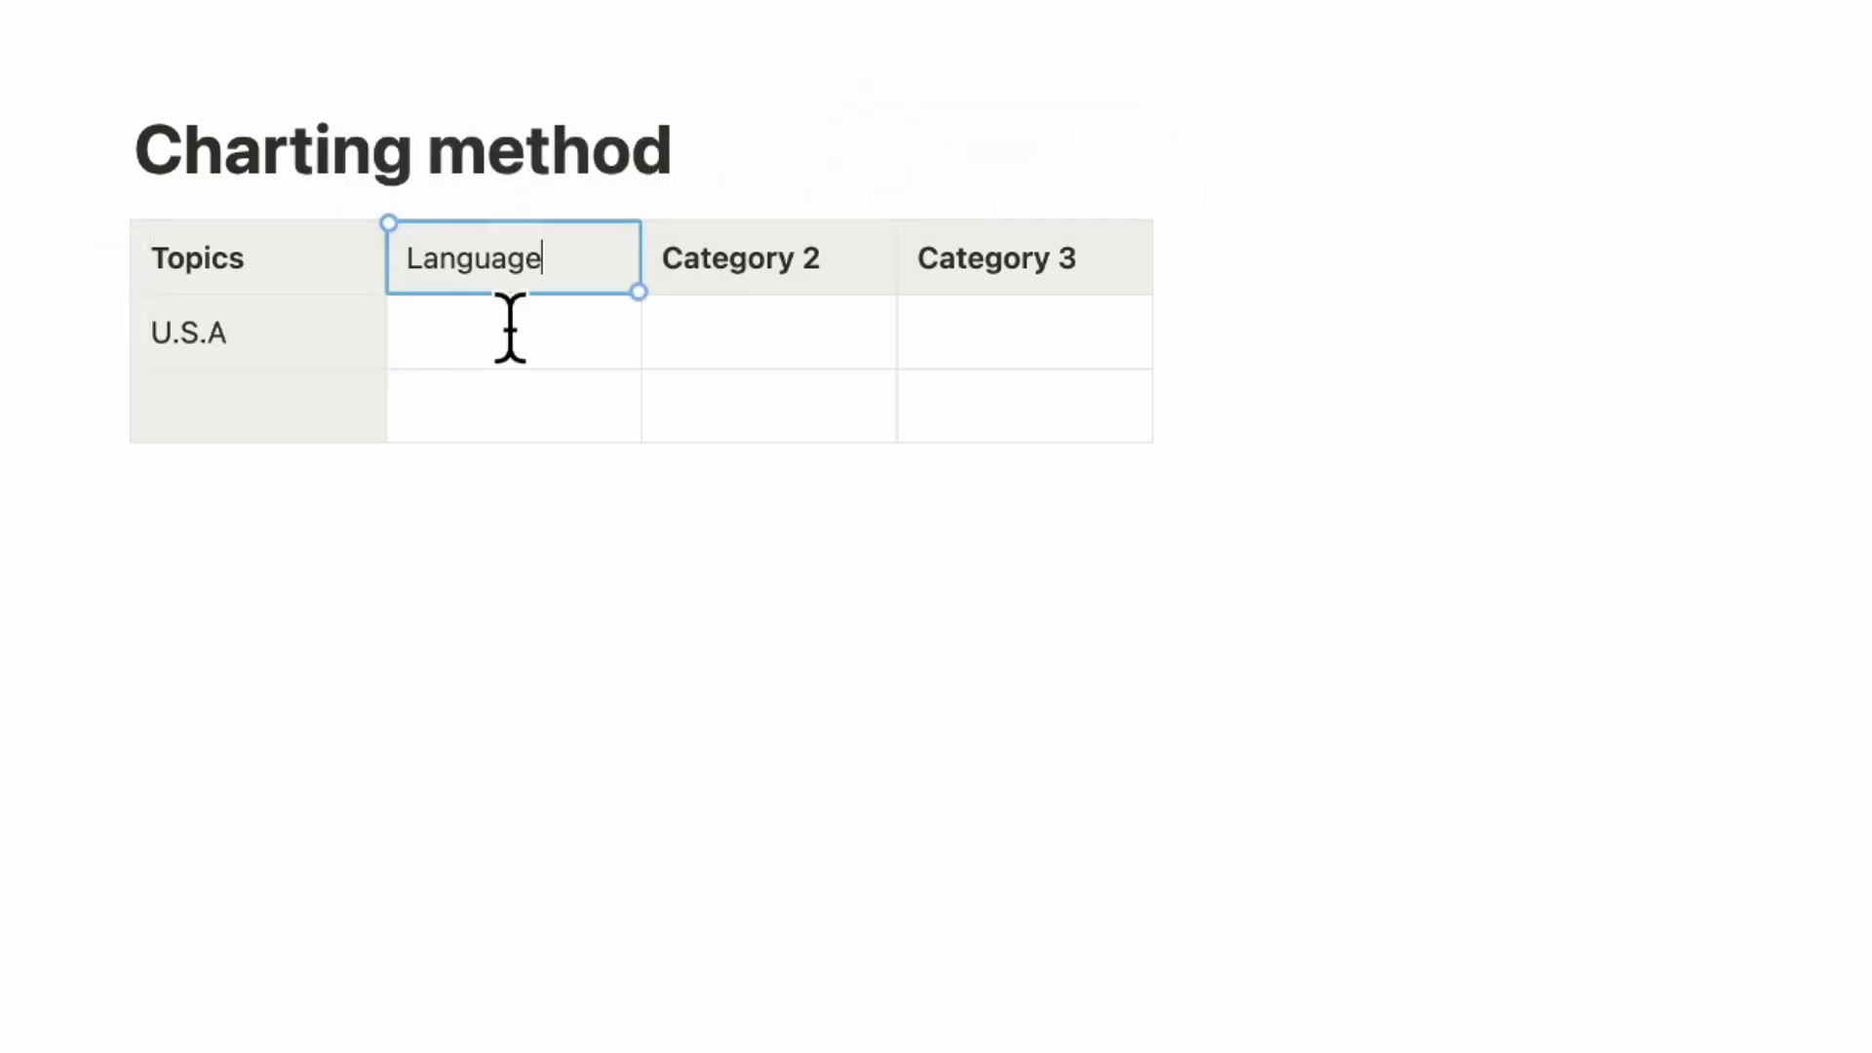
{"action": "left_click", "coordinate": [538, 361]}
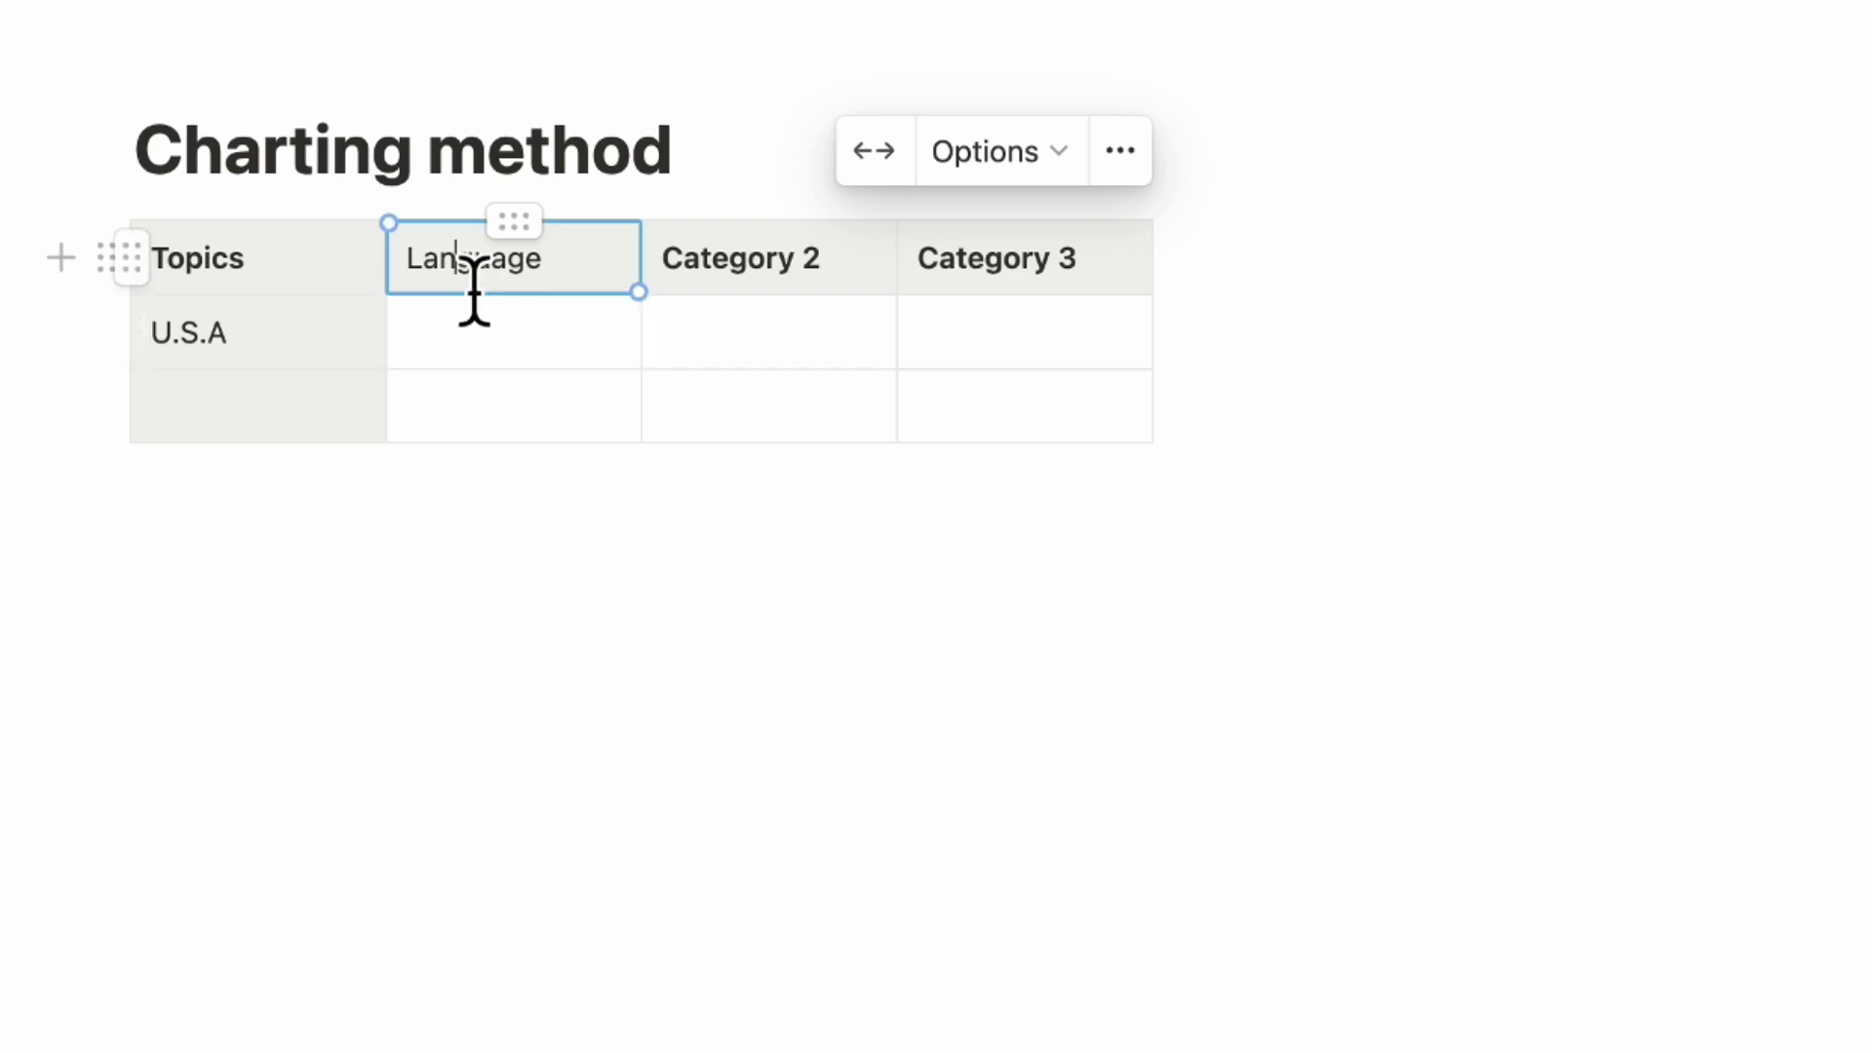
{"action": "triple_click", "coordinate": [478, 285]}
{"action": "left_click", "coordinate": [520, 175]}
Enter "English" as the language for U.S.A and place the cursor in the next empty topic cell.
{"action": "left_click", "coordinate": [522, 341]}
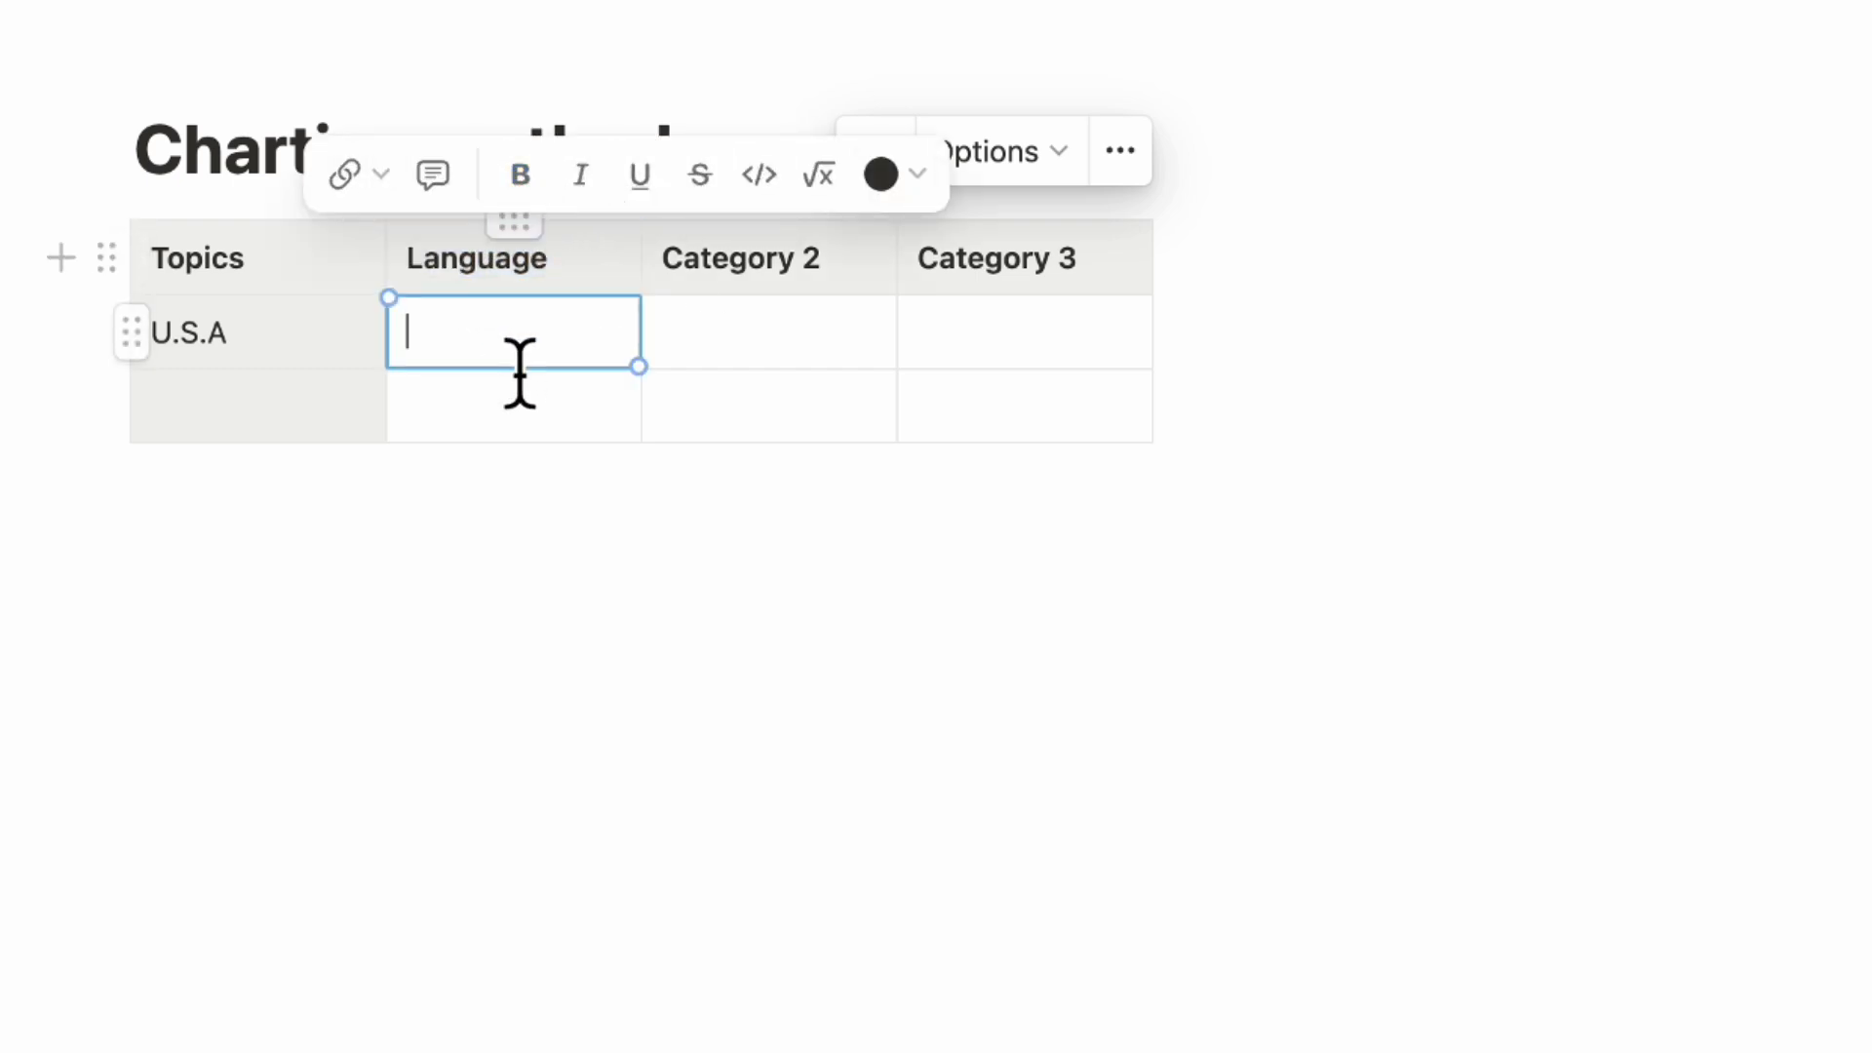
{"action": "type", "text": "English"}
{"action": "left_click", "coordinate": [313, 439]}
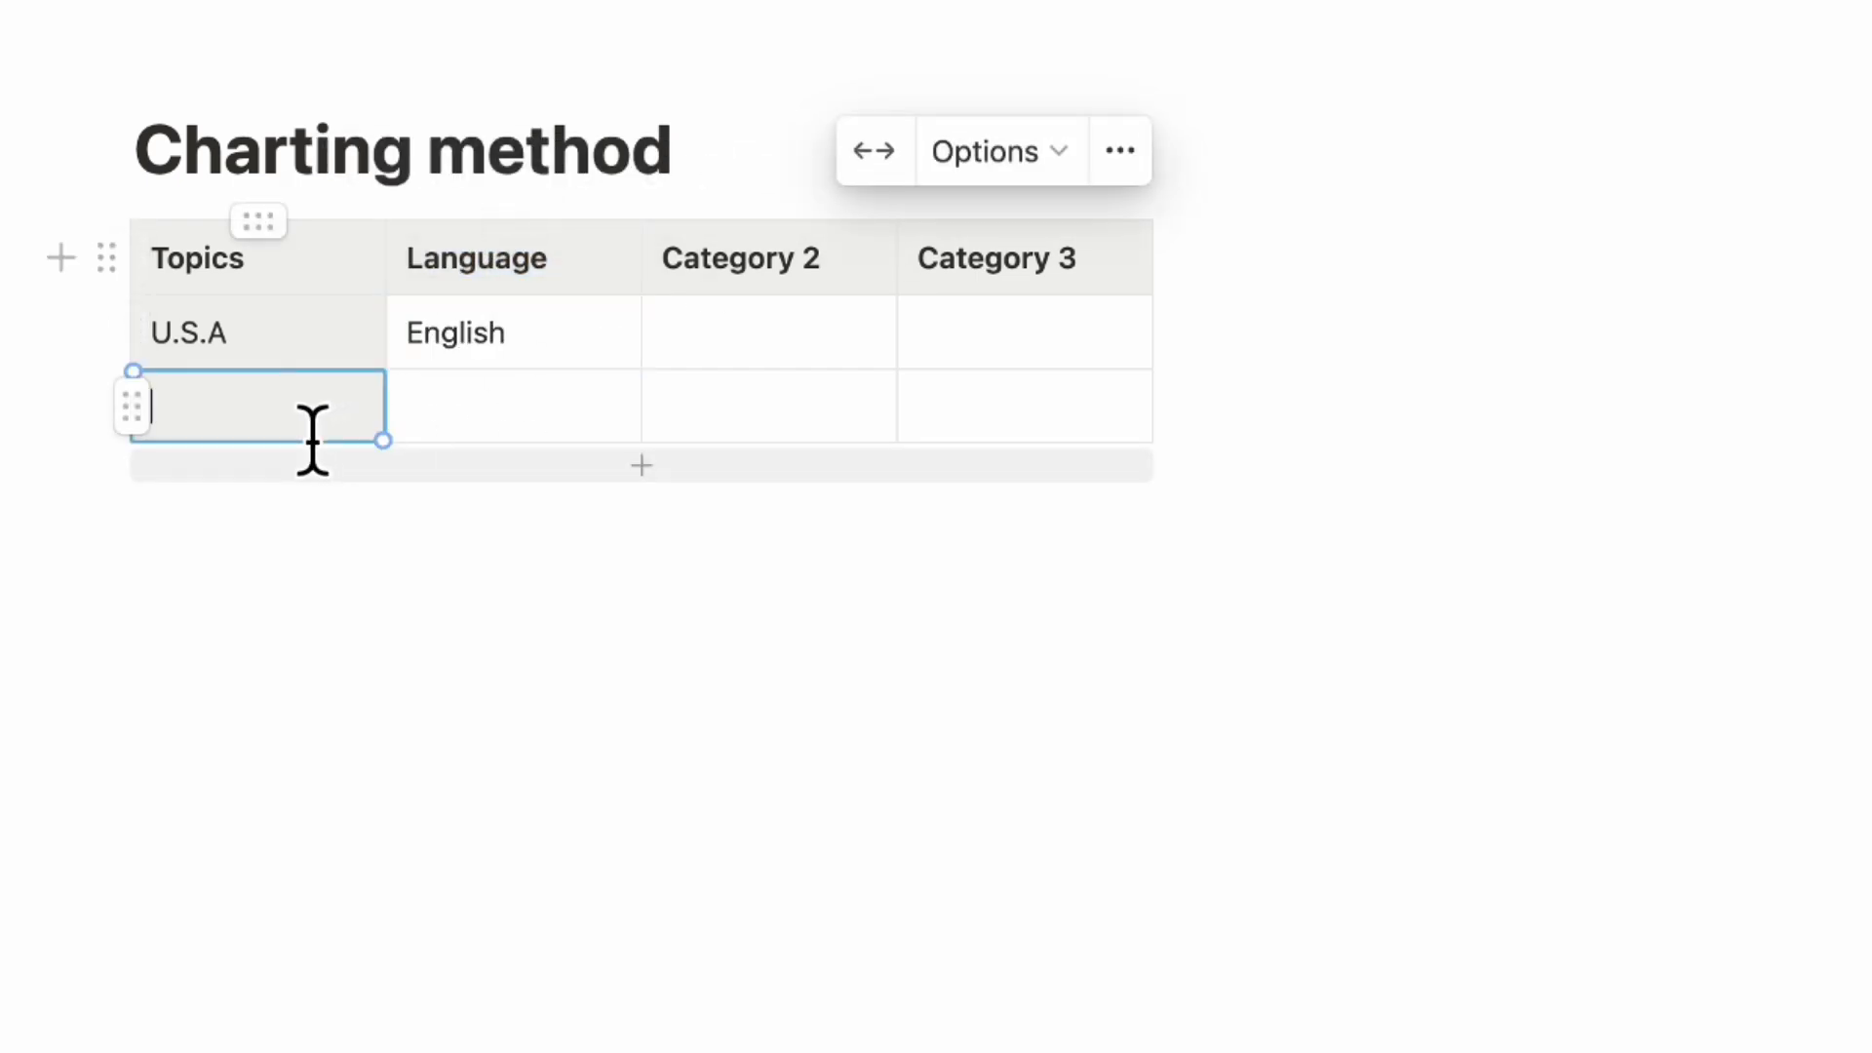
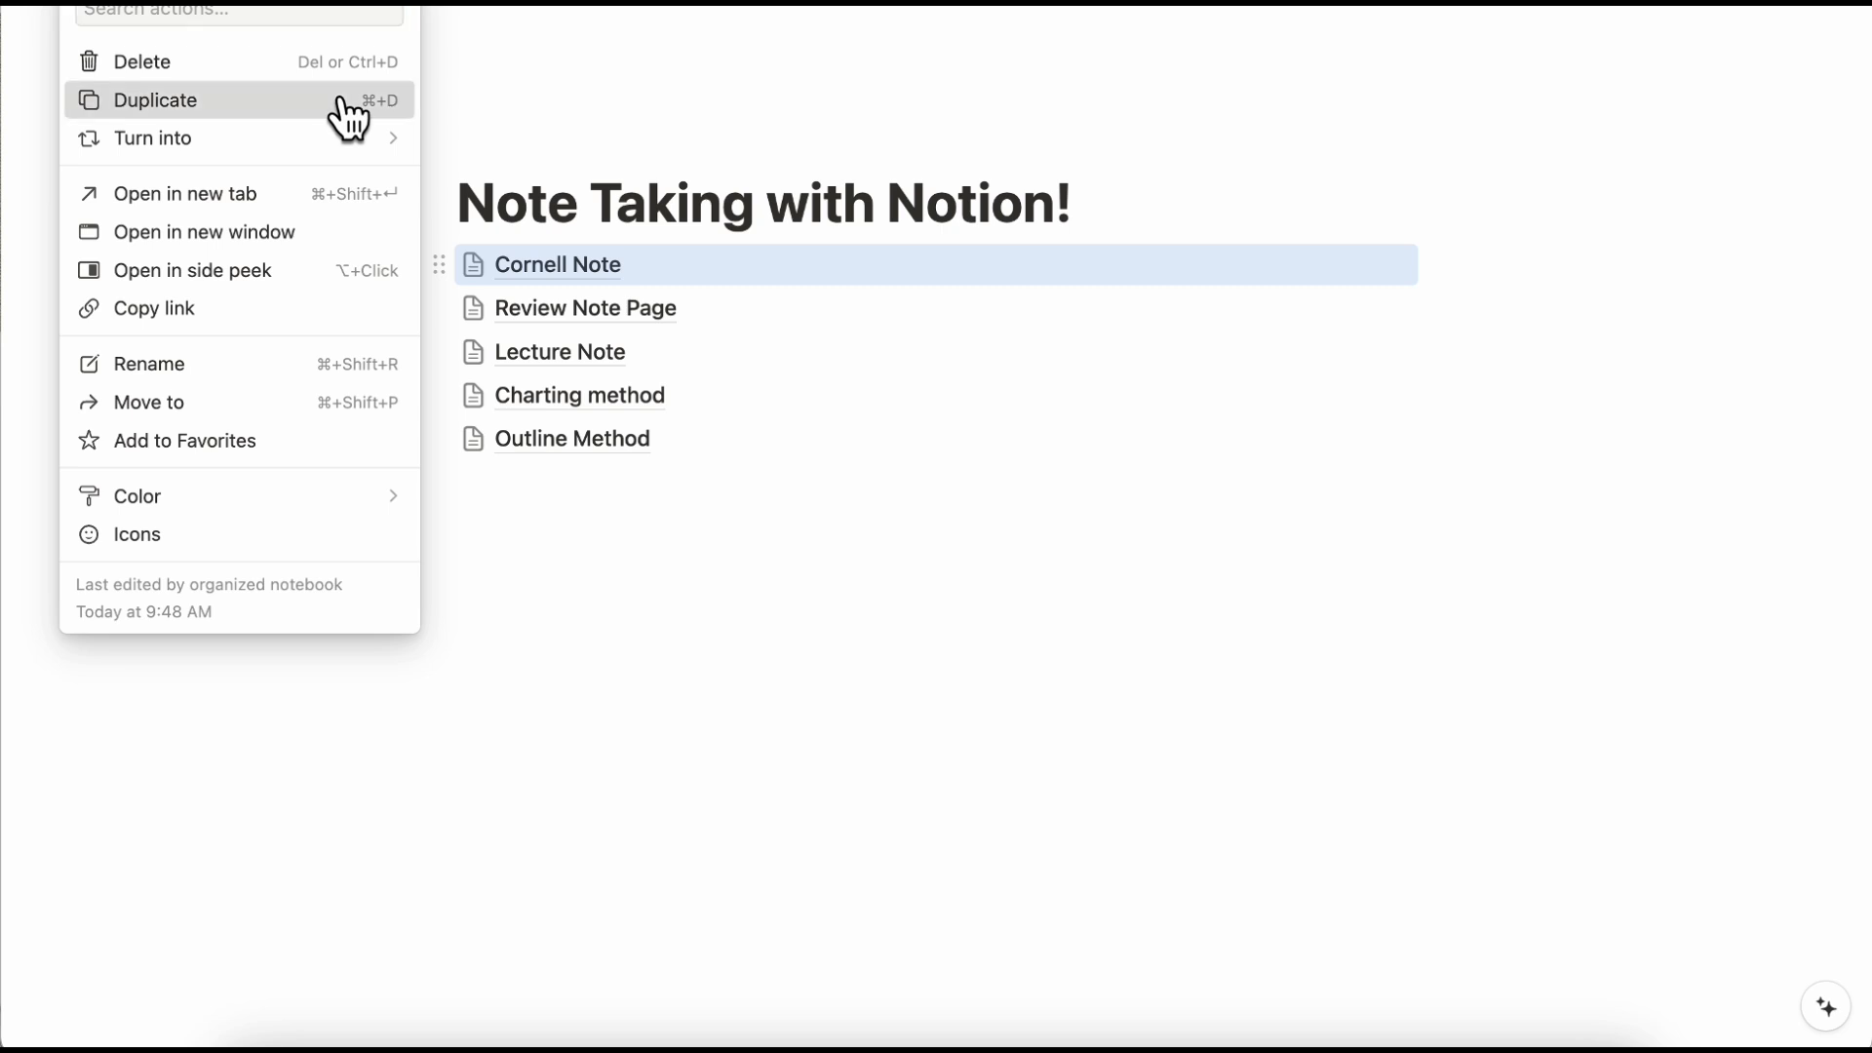
Duplicate the Cornell Note page, open the copy and rename it "Cornell Note 2".
{"action": "left_click", "coordinate": [338, 110]}
{"action": "left_click", "coordinate": [586, 310]}
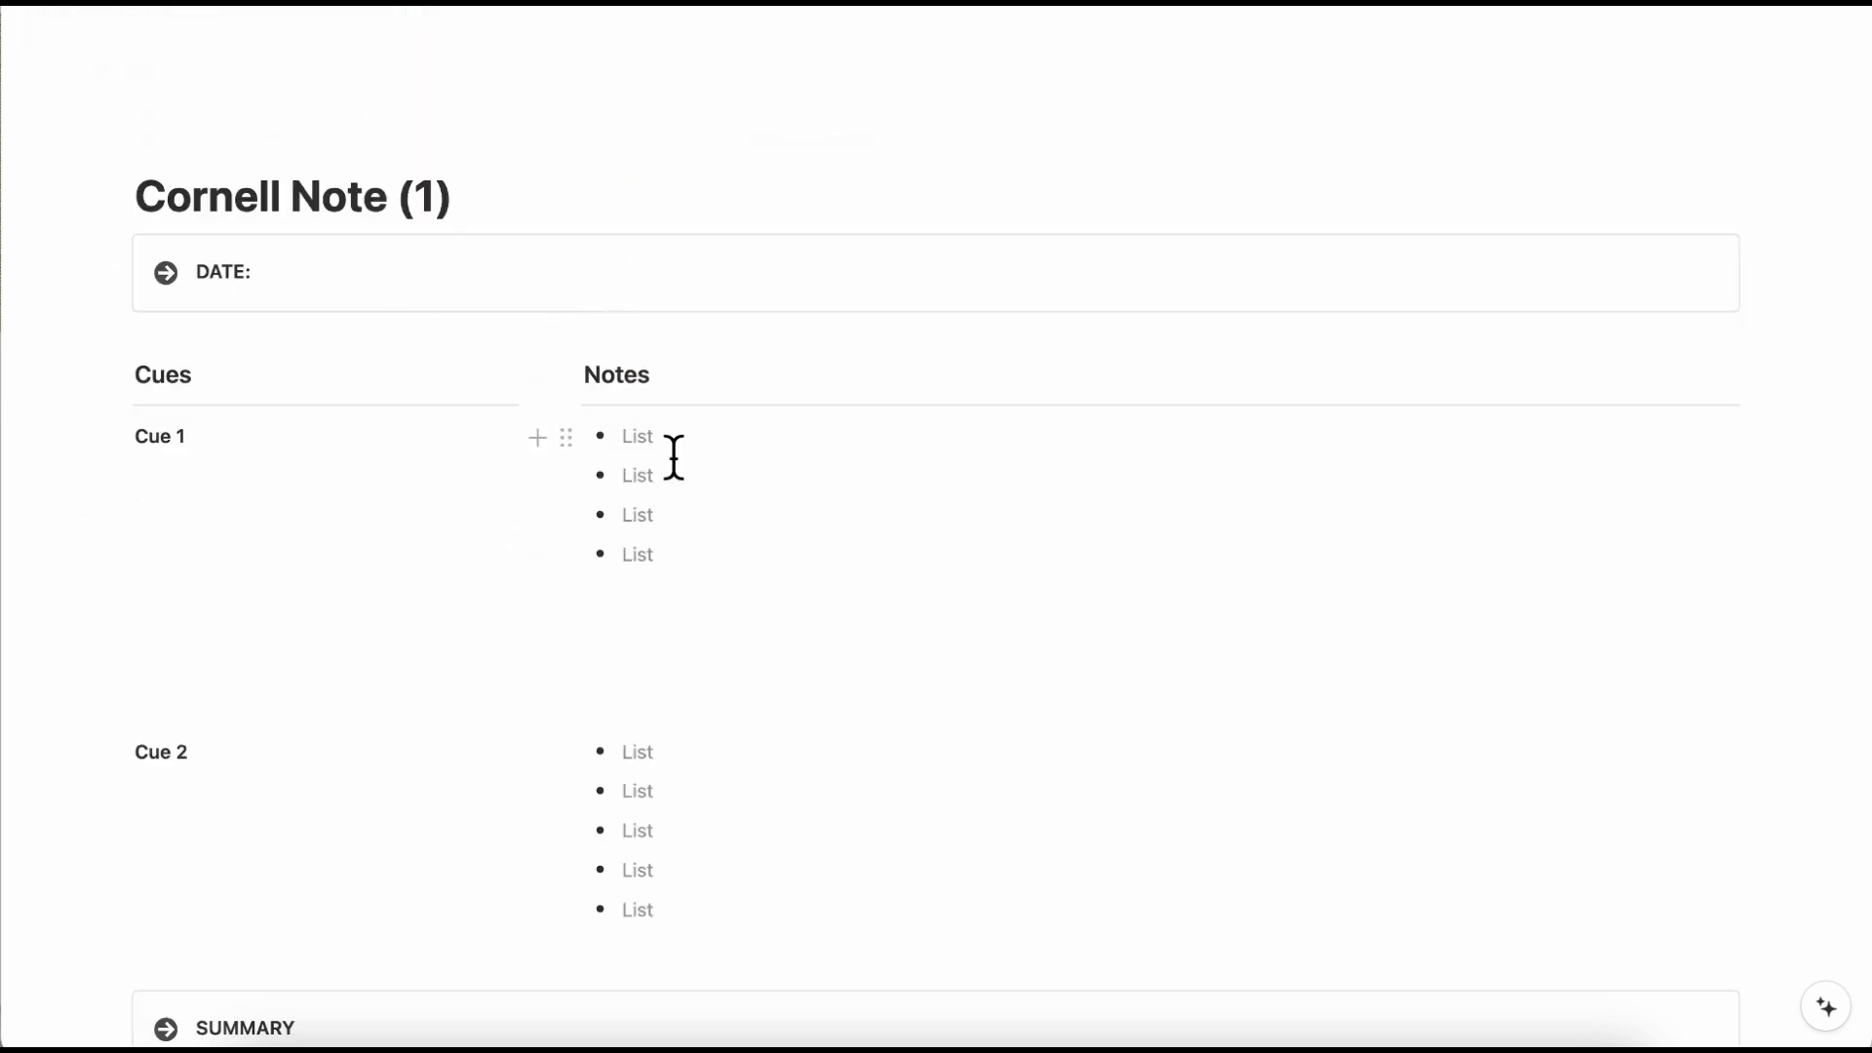
{"action": "left_click", "coordinate": [478, 203]}
{"action": "key", "text": "BackSpace"}
{"action": "key", "text": "BackSpace"}
{"action": "key", "text": "BackSpace"}
{"action": "type", "text": "2"}
{"action": "left_click", "coordinate": [744, 5]}
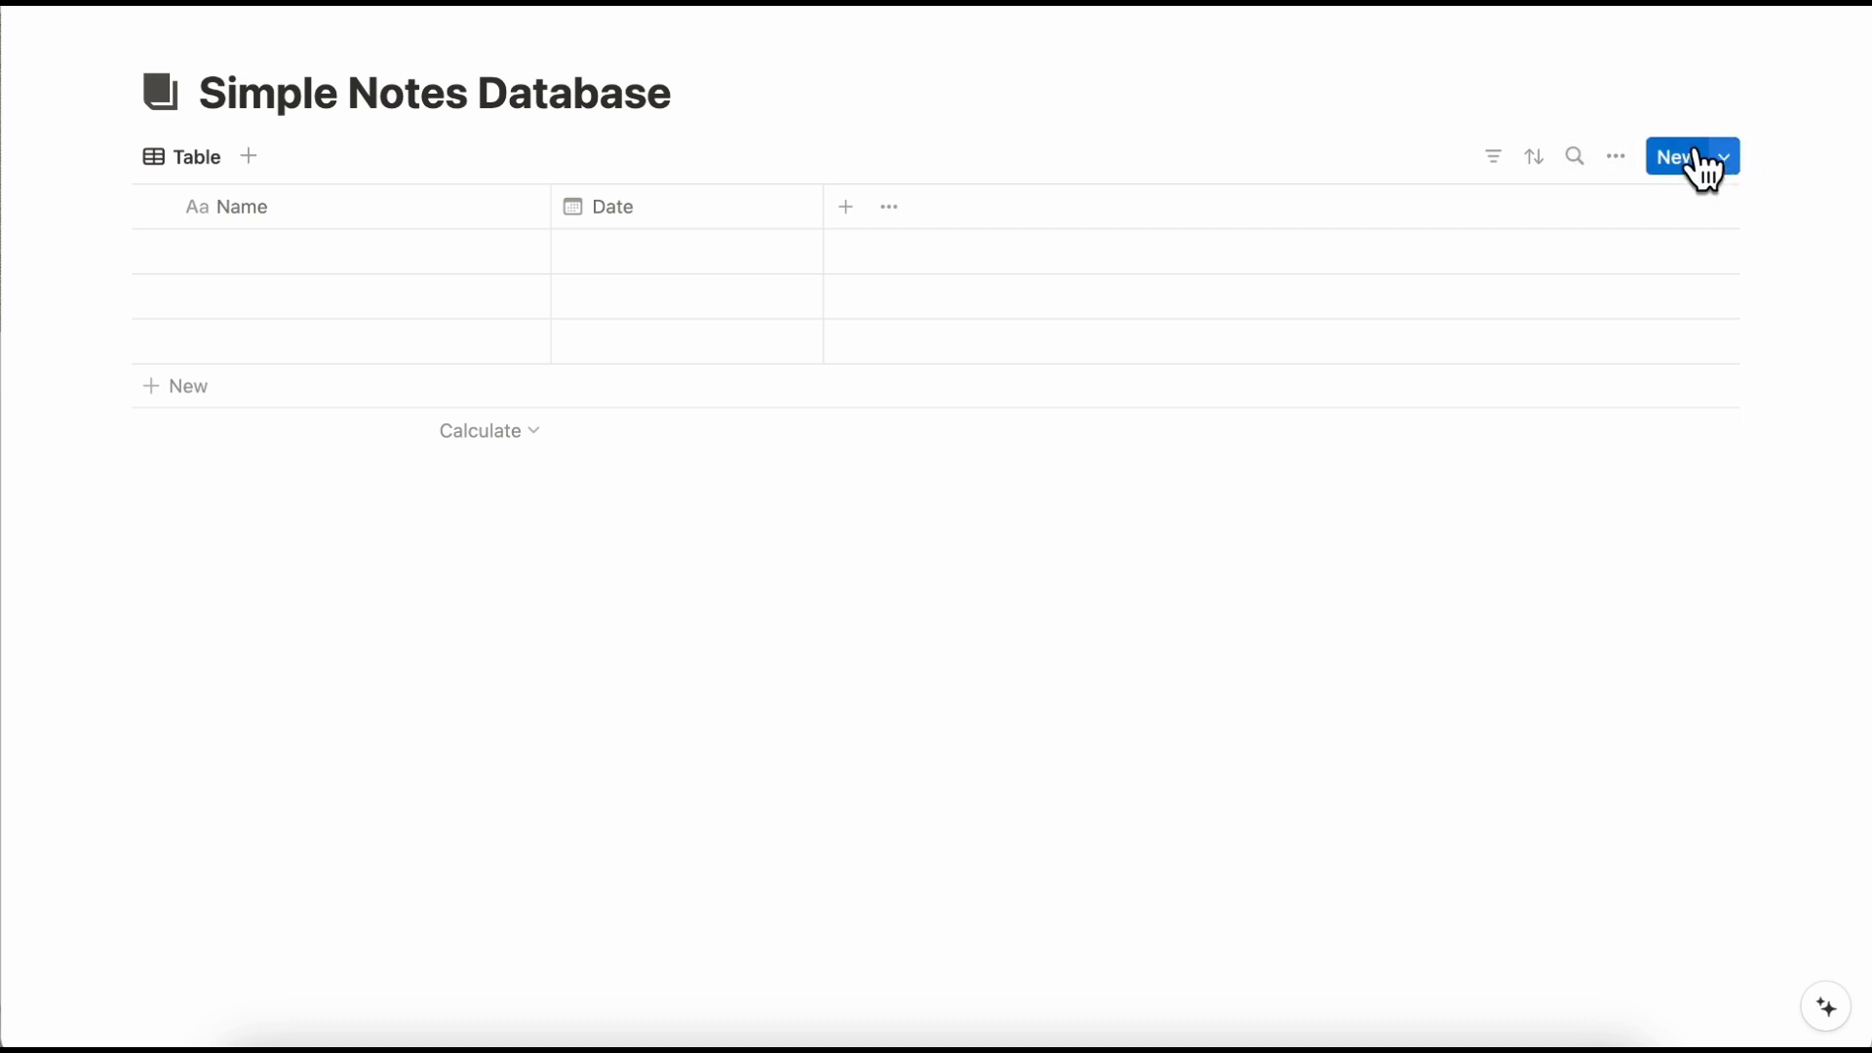
Create a new template in the Simple Notes Database titled "Cornell Note Template" and place the cursor in its body.
{"action": "left_click", "coordinate": [1735, 164]}
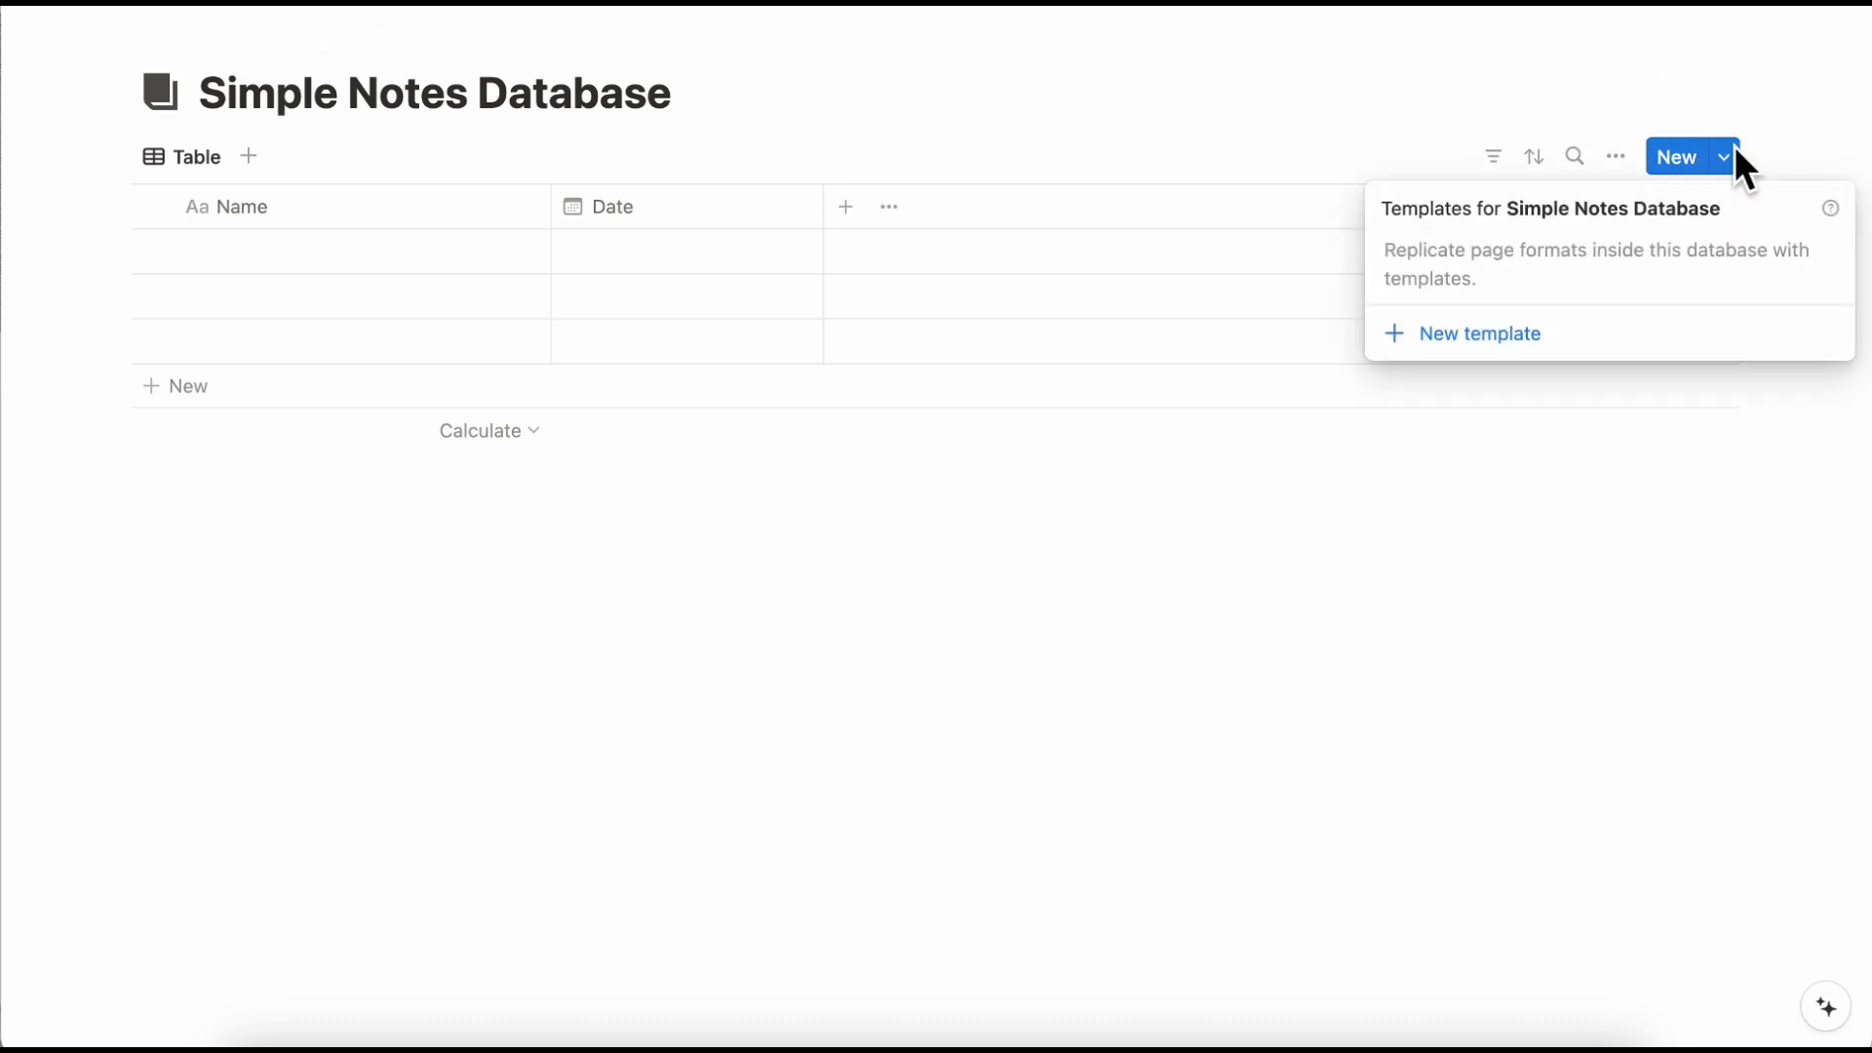
{"action": "left_click", "coordinate": [1521, 361]}
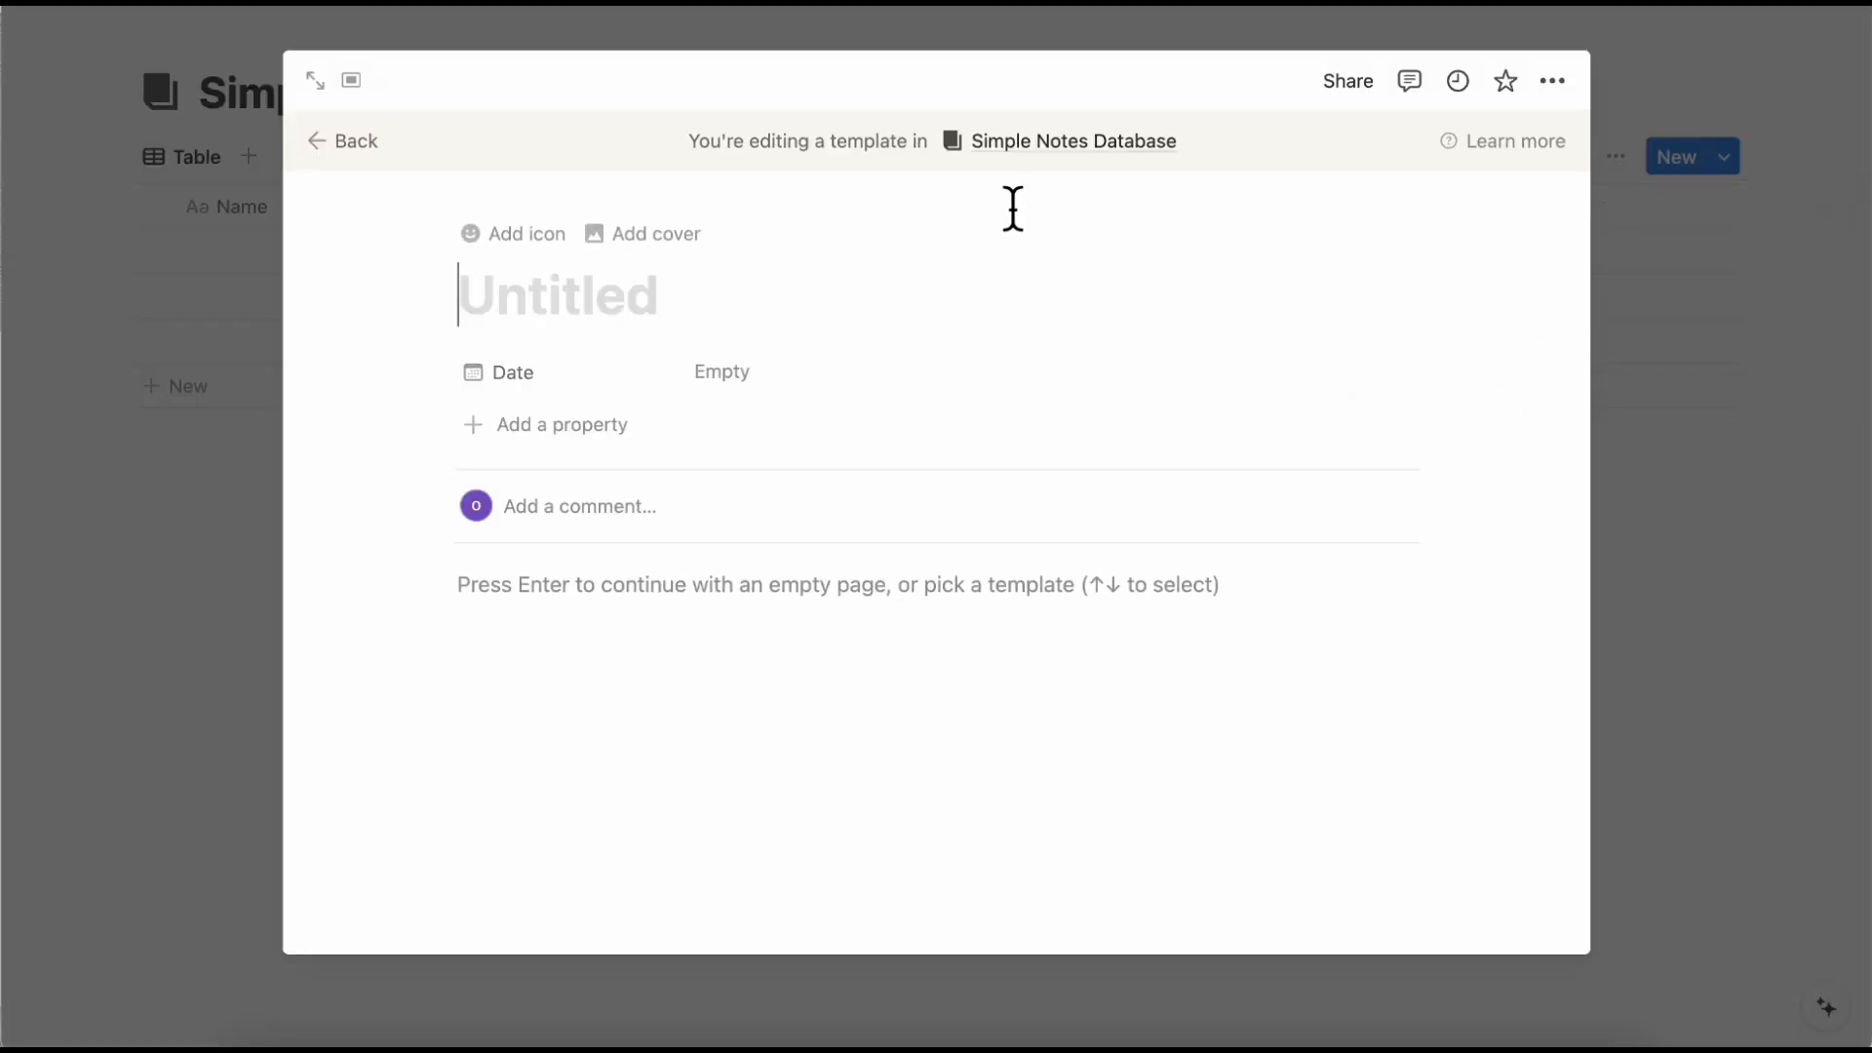
{"action": "type", "text": "Corne"}
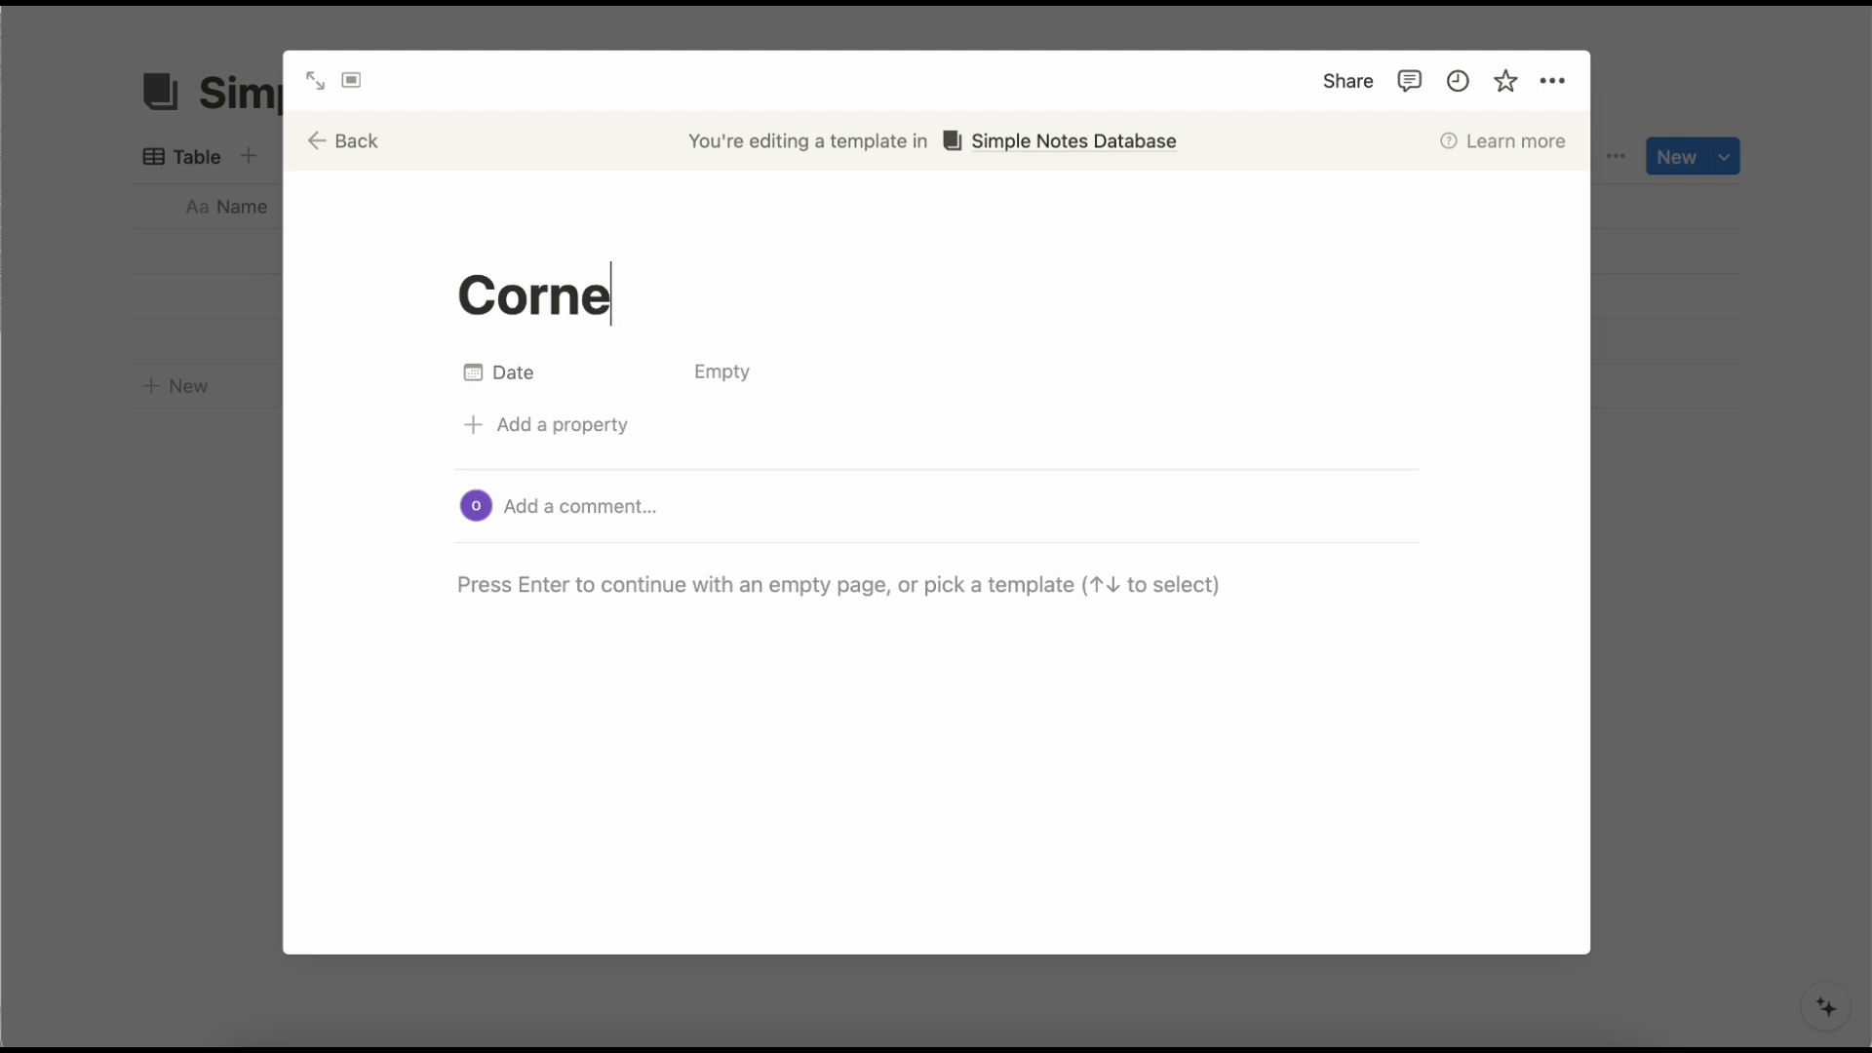
{"action": "type", "text": "ll Note Template"}
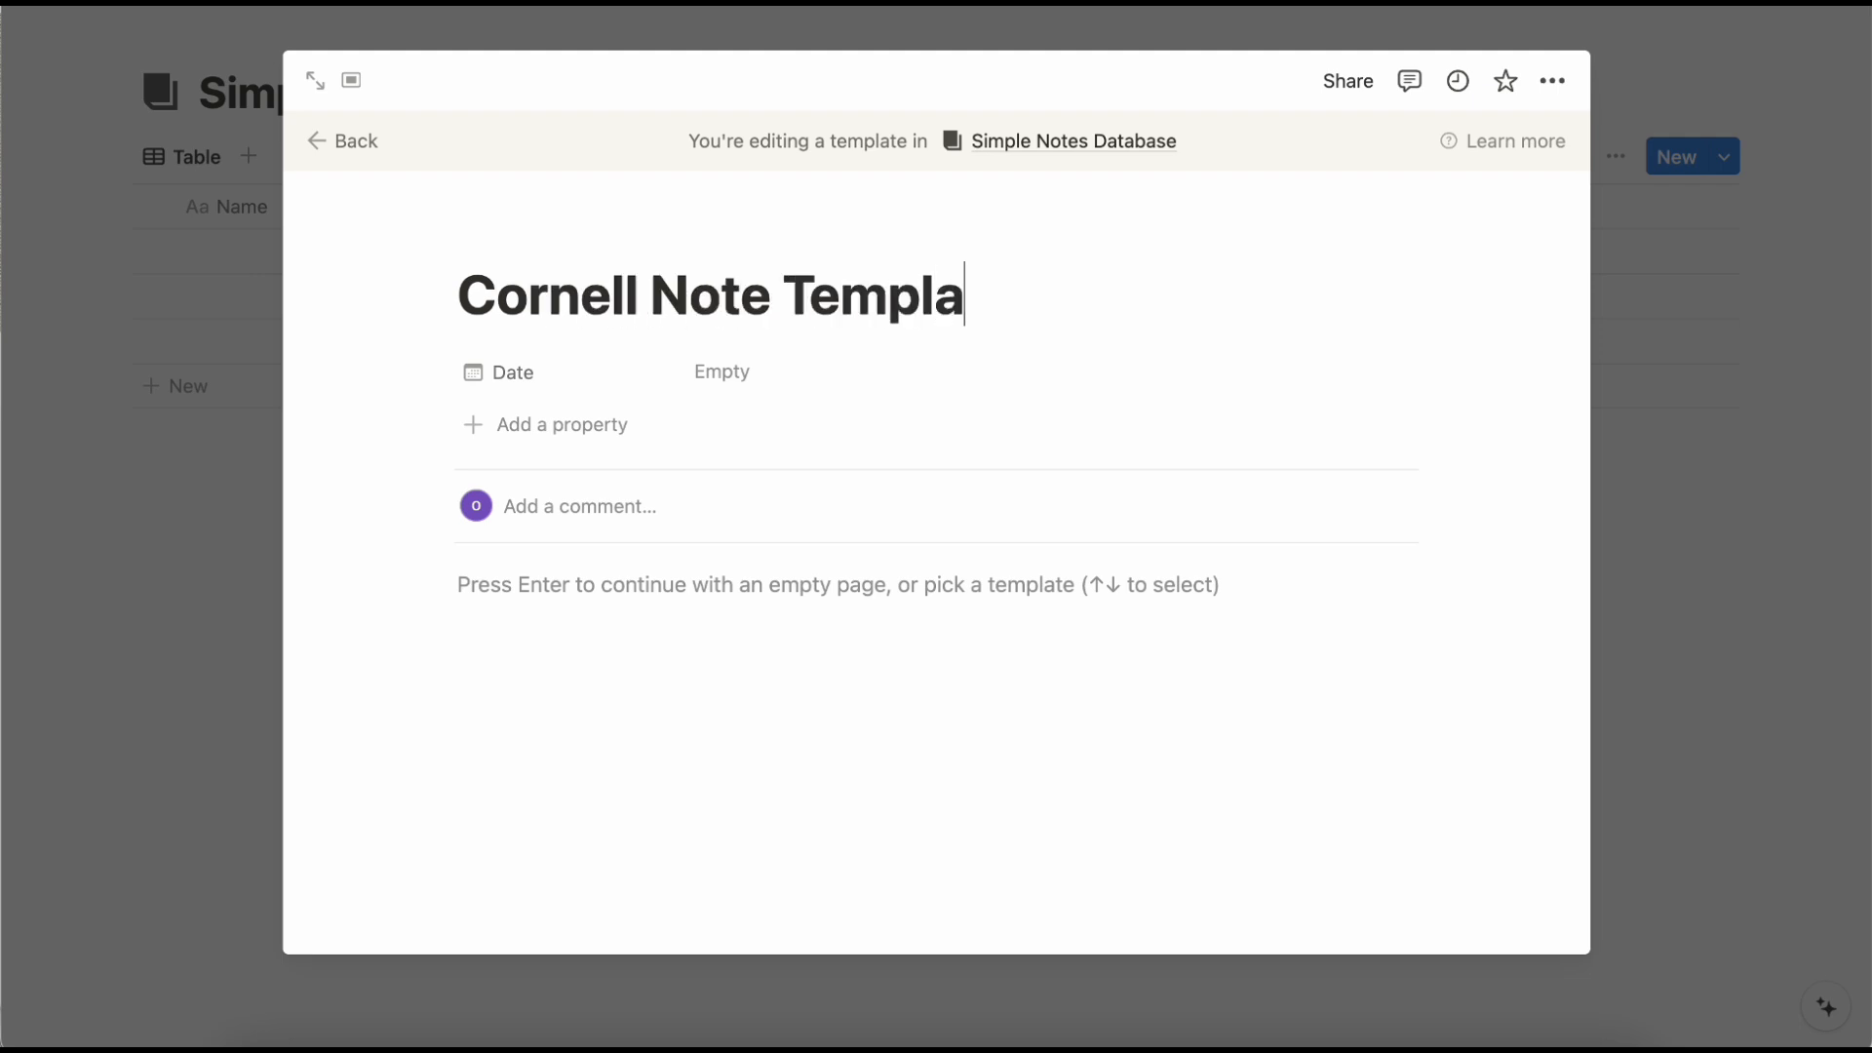
{"action": "left_click", "coordinate": [552, 589]}
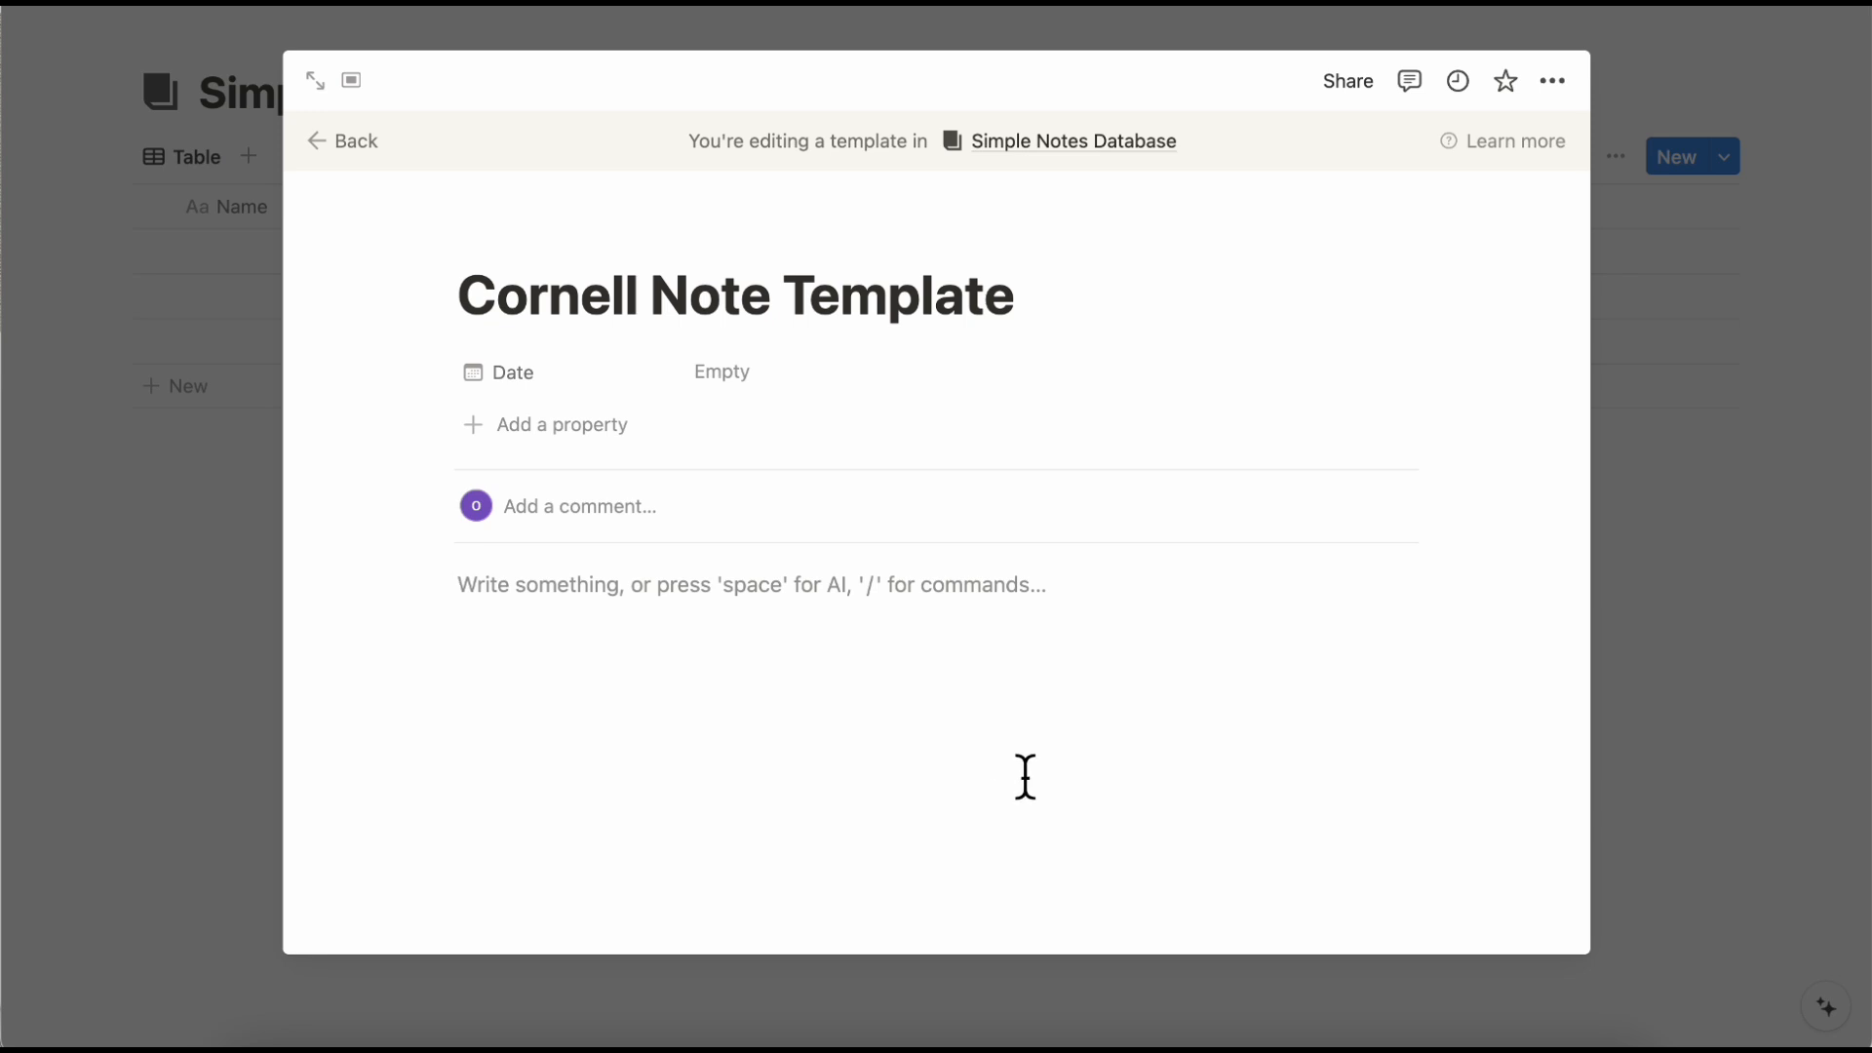
Enable small text and full width for the Cornell Note Template and place the cursor in its body.
{"action": "left_click", "coordinate": [1553, 85]}
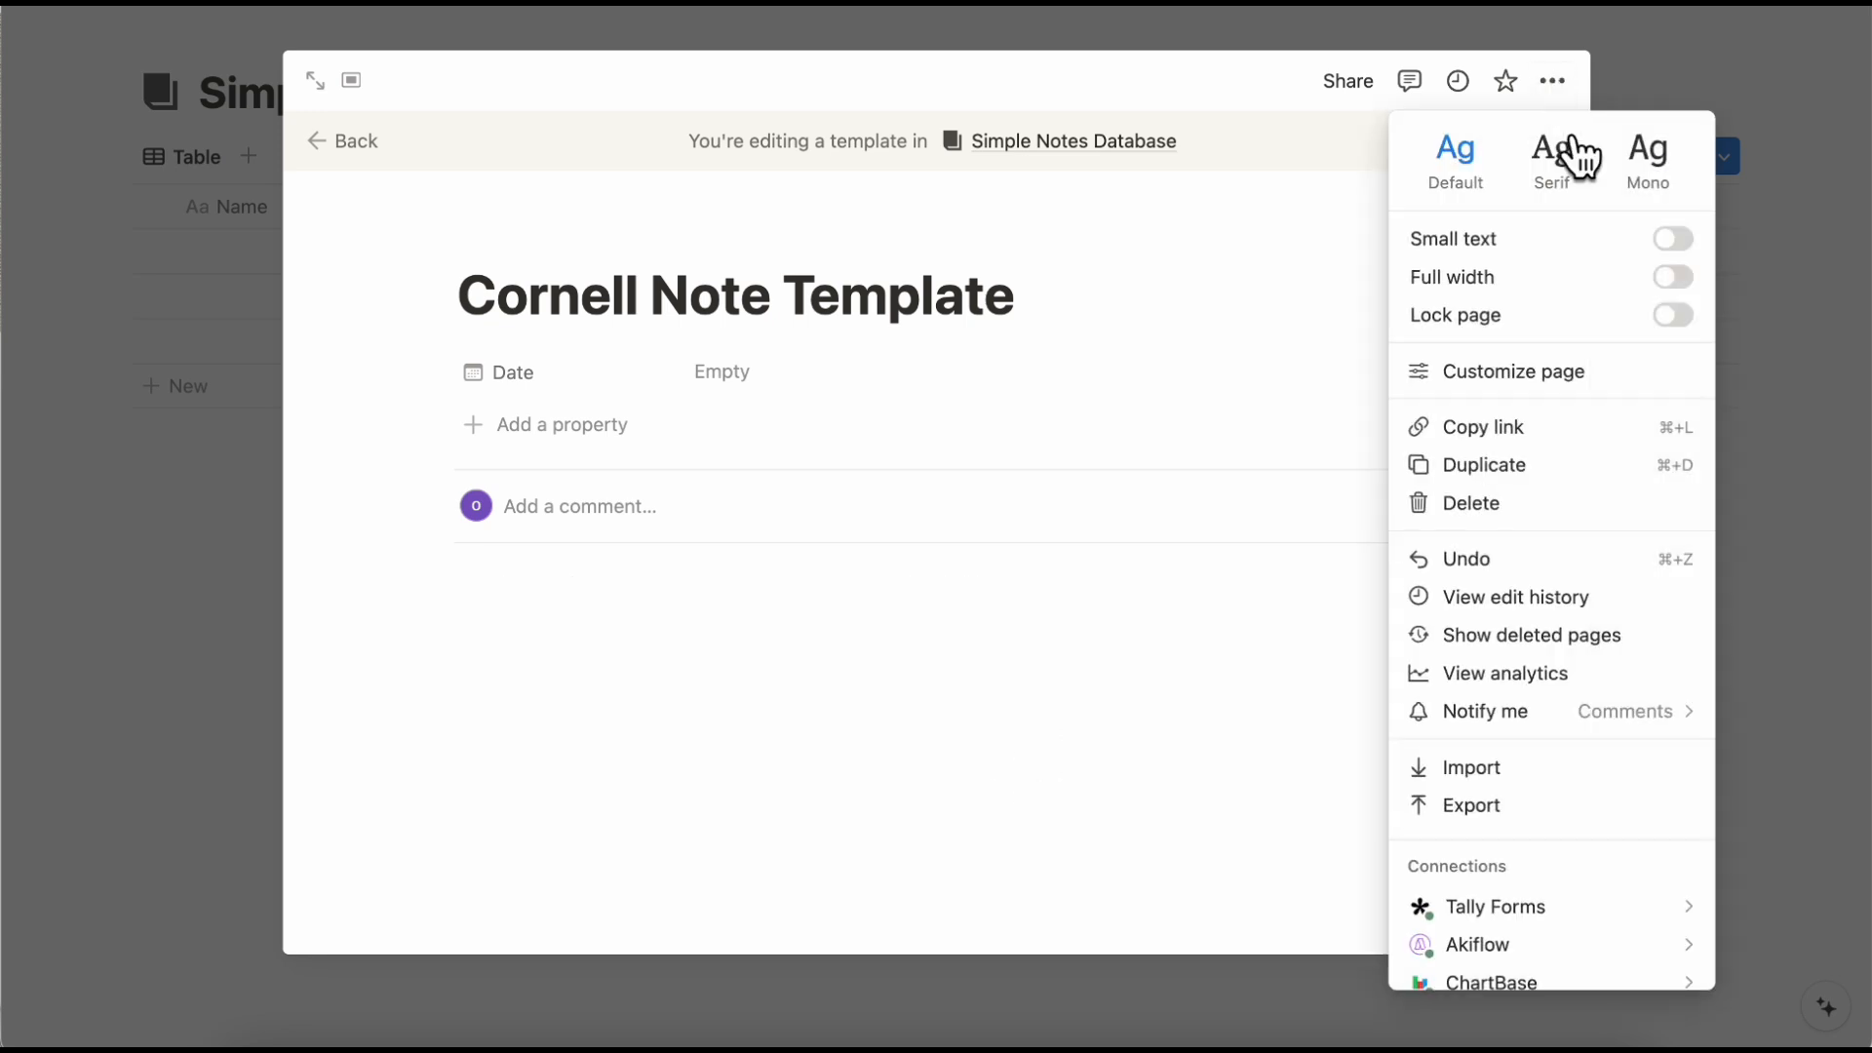
{"action": "left_click", "coordinate": [1673, 238]}
{"action": "left_click", "coordinate": [1673, 277]}
{"action": "left_click", "coordinate": [927, 582]}
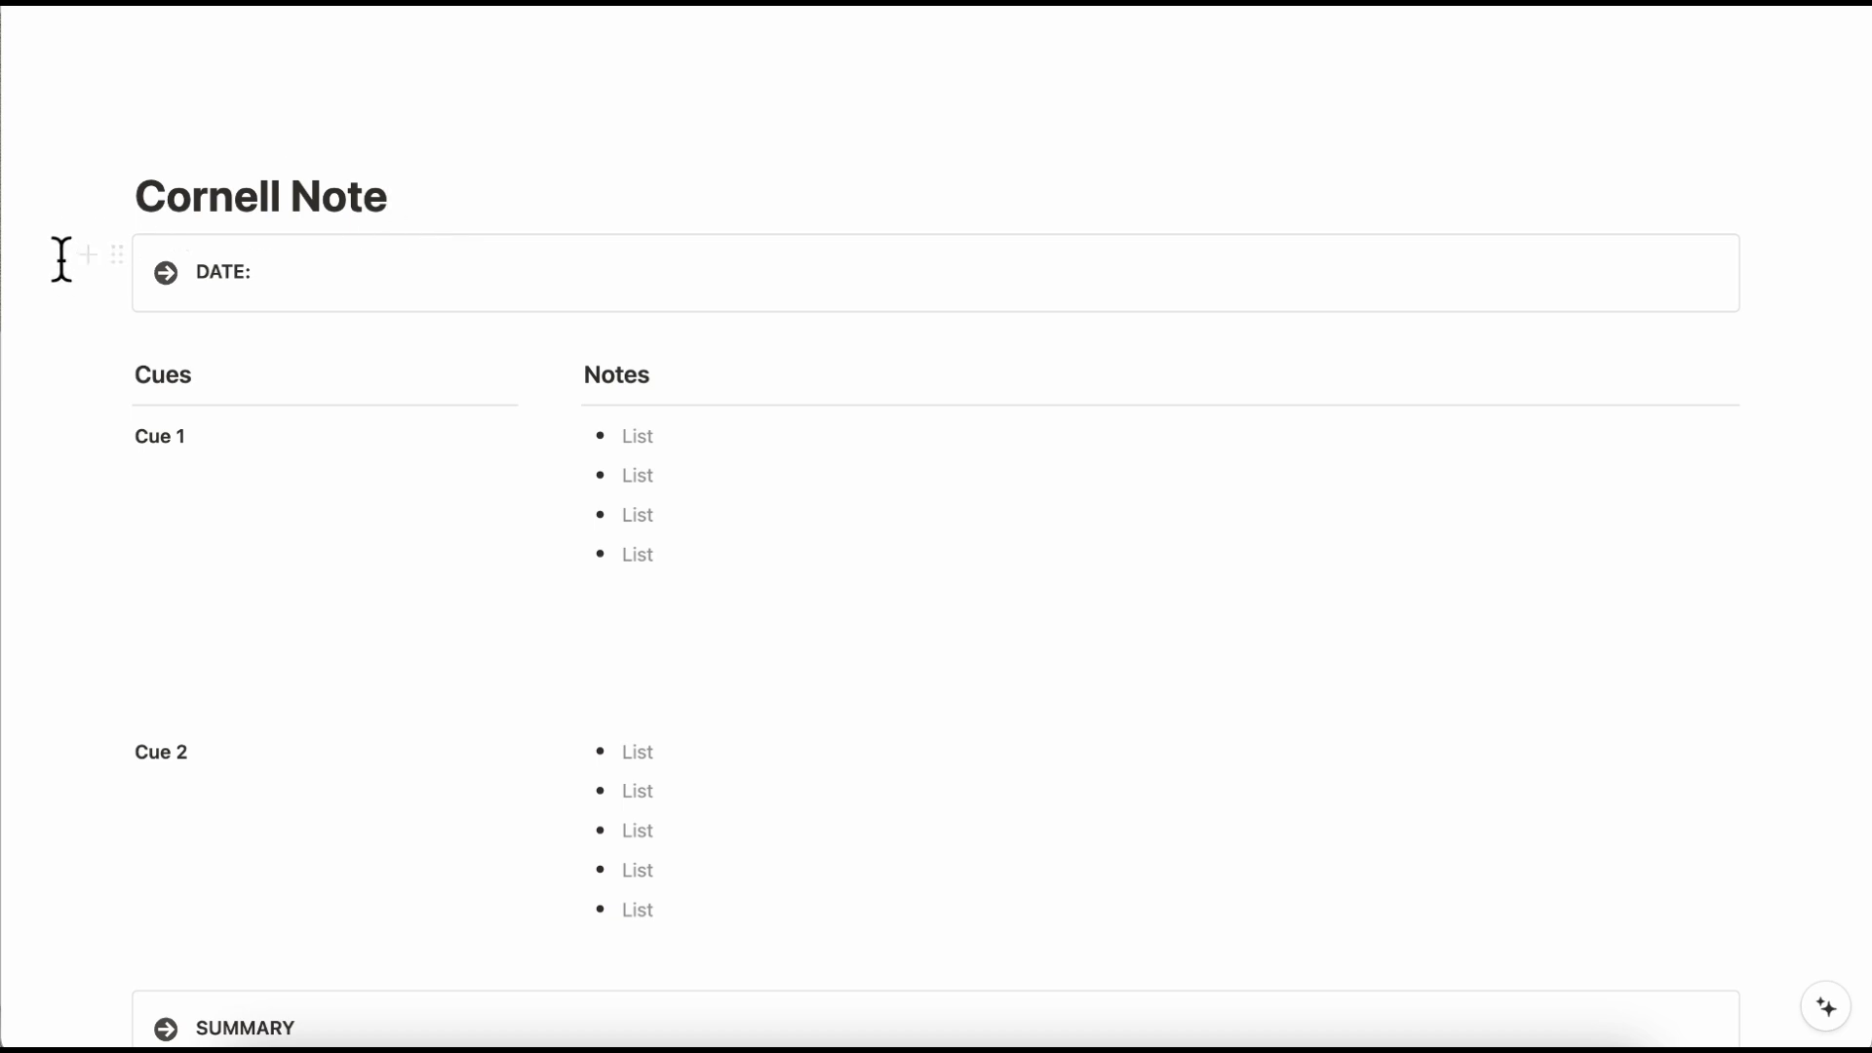
Copy all blocks of the Cornell Note page, from the DATE callout through the SUMMARY callout.
{"action": "left_click_drag", "start_coordinate": [62, 258], "coordinate": [994, 873]}
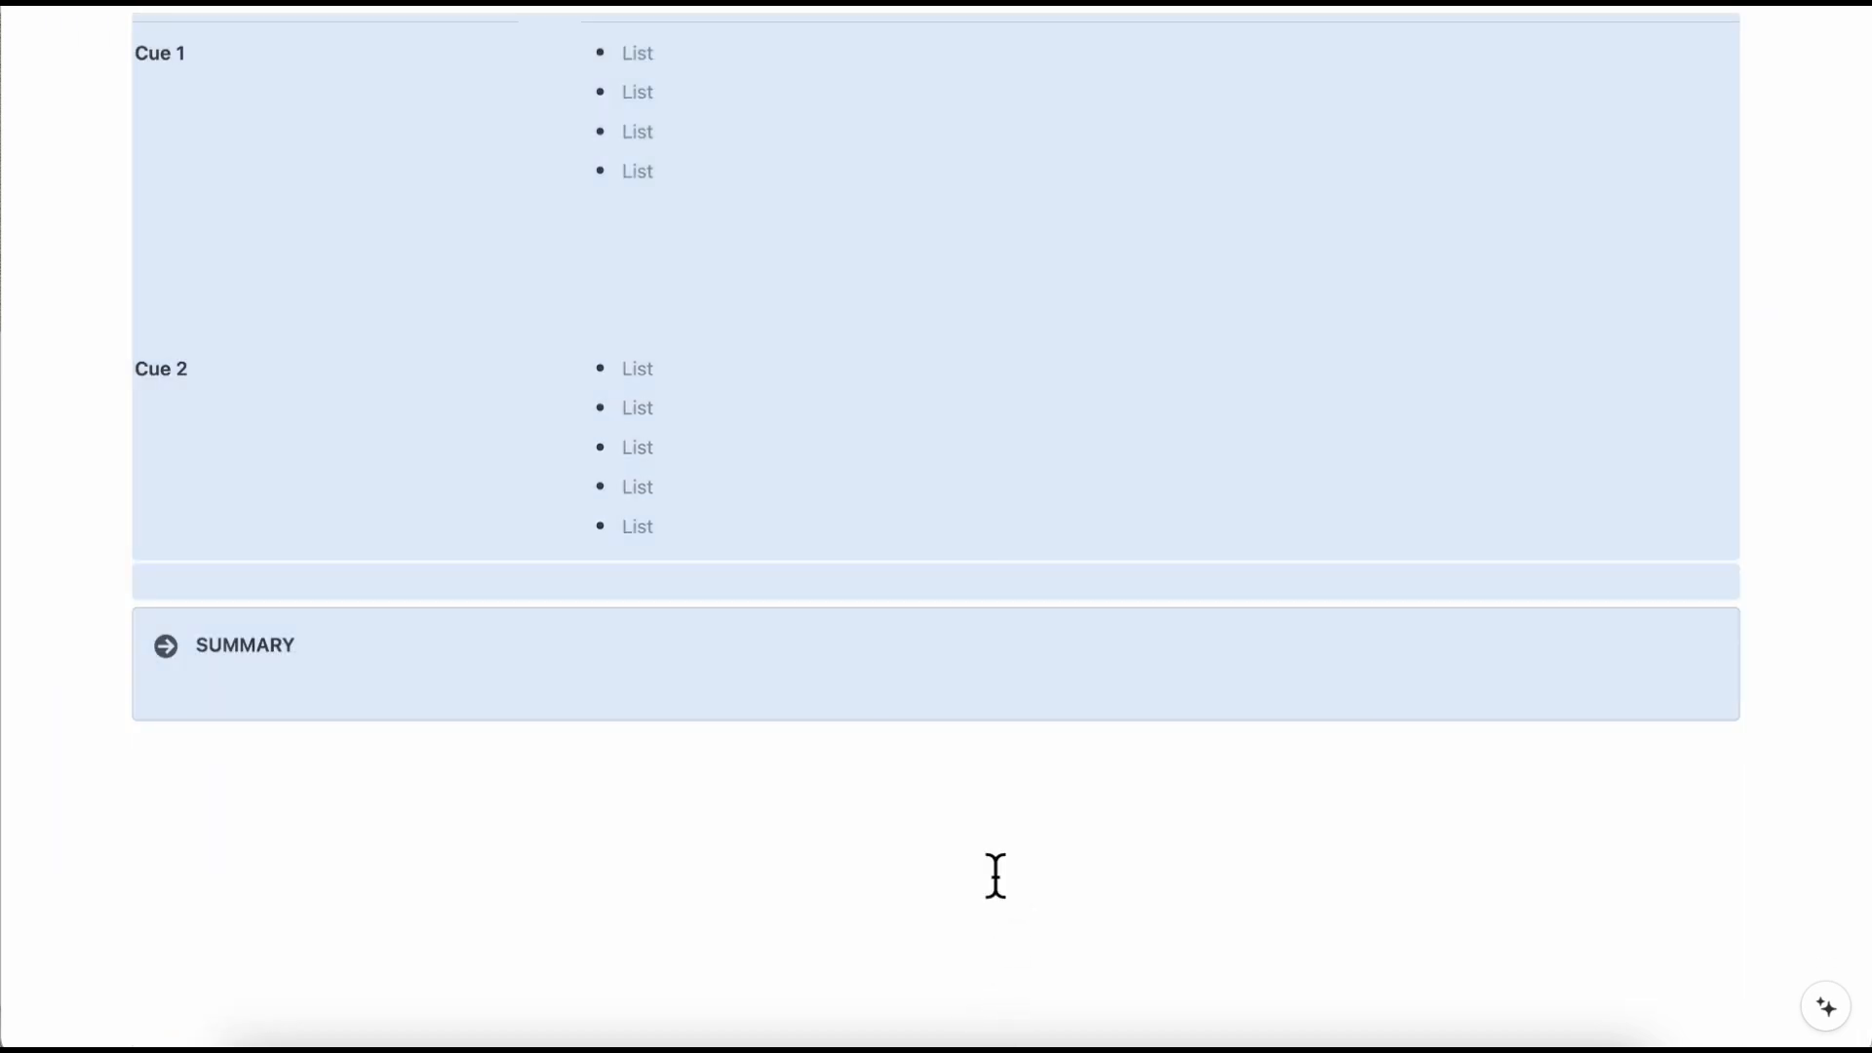
{"action": "scroll", "coordinate": [994, 875], "scroll_direction": "up", "scroll_amount": 4}
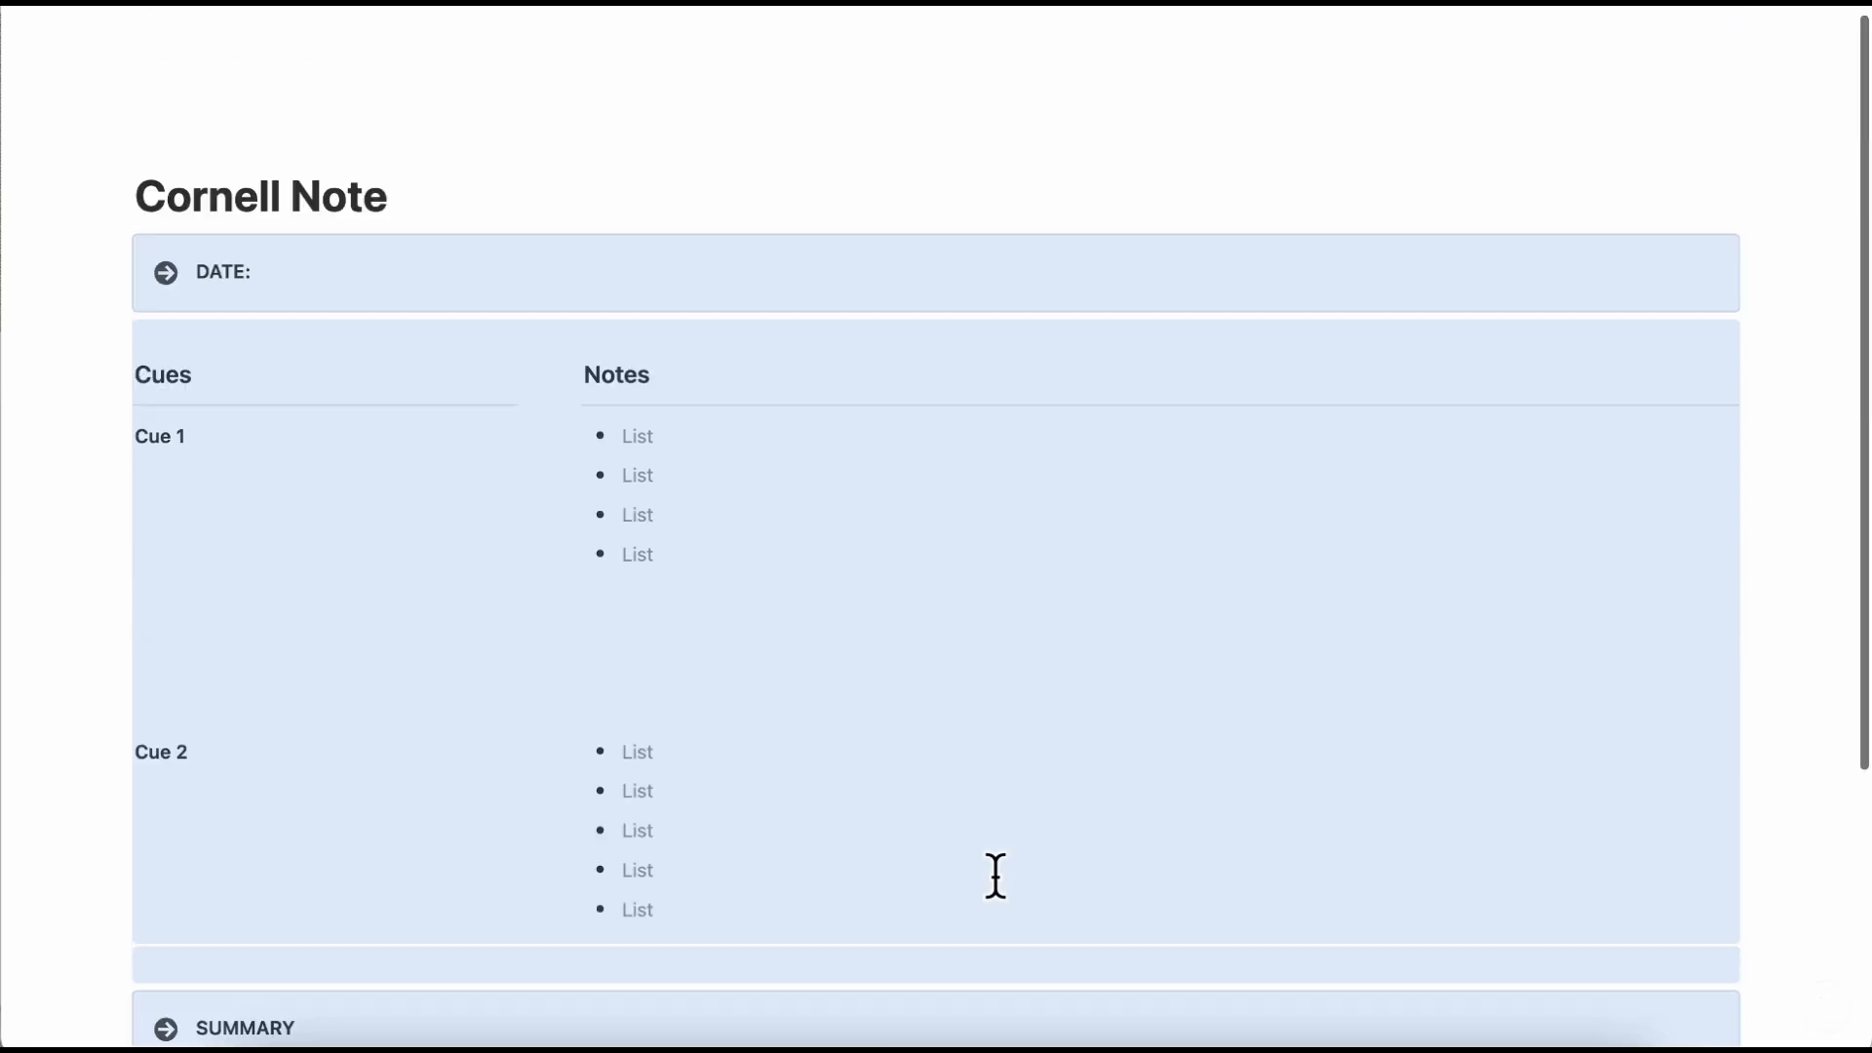
{"action": "left_click", "coordinate": [576, 263]}
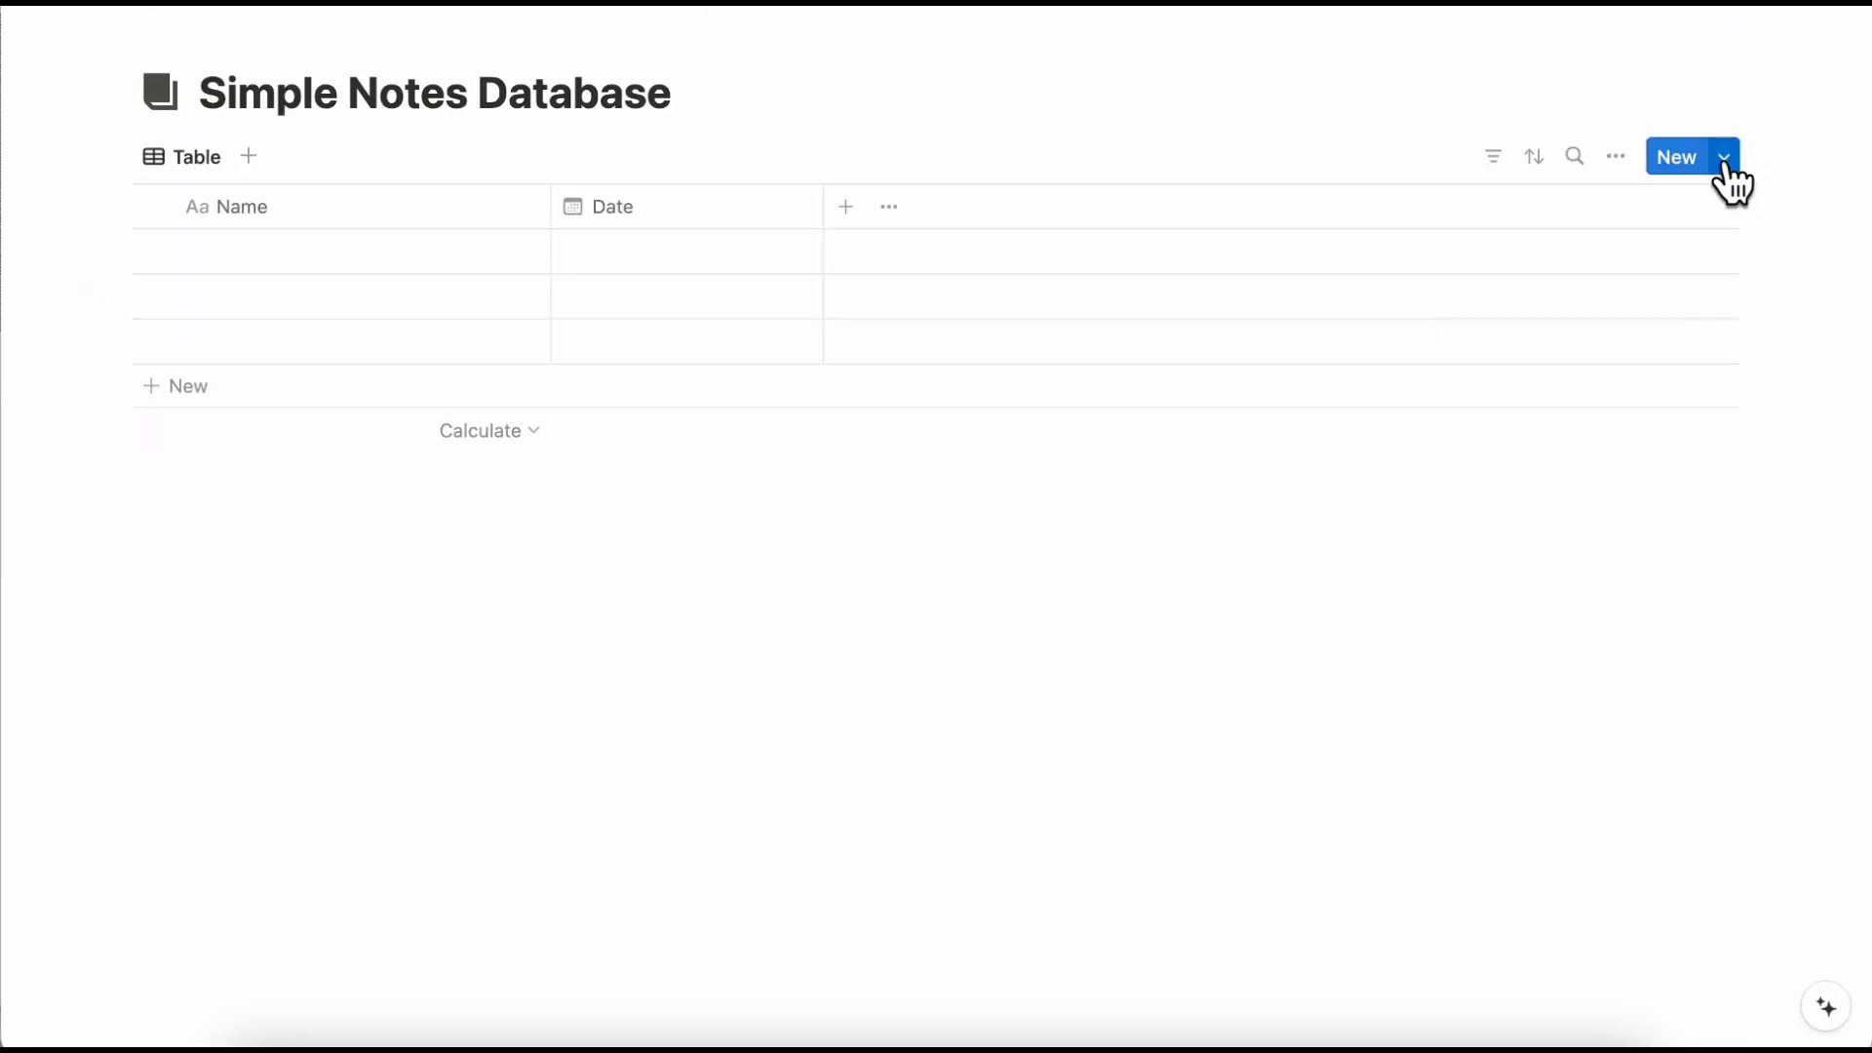
Reopen the Cornell Note Template of the Simple Notes Database for editing and place the cursor in its empty body.
{"action": "left_click", "coordinate": [1725, 157]}
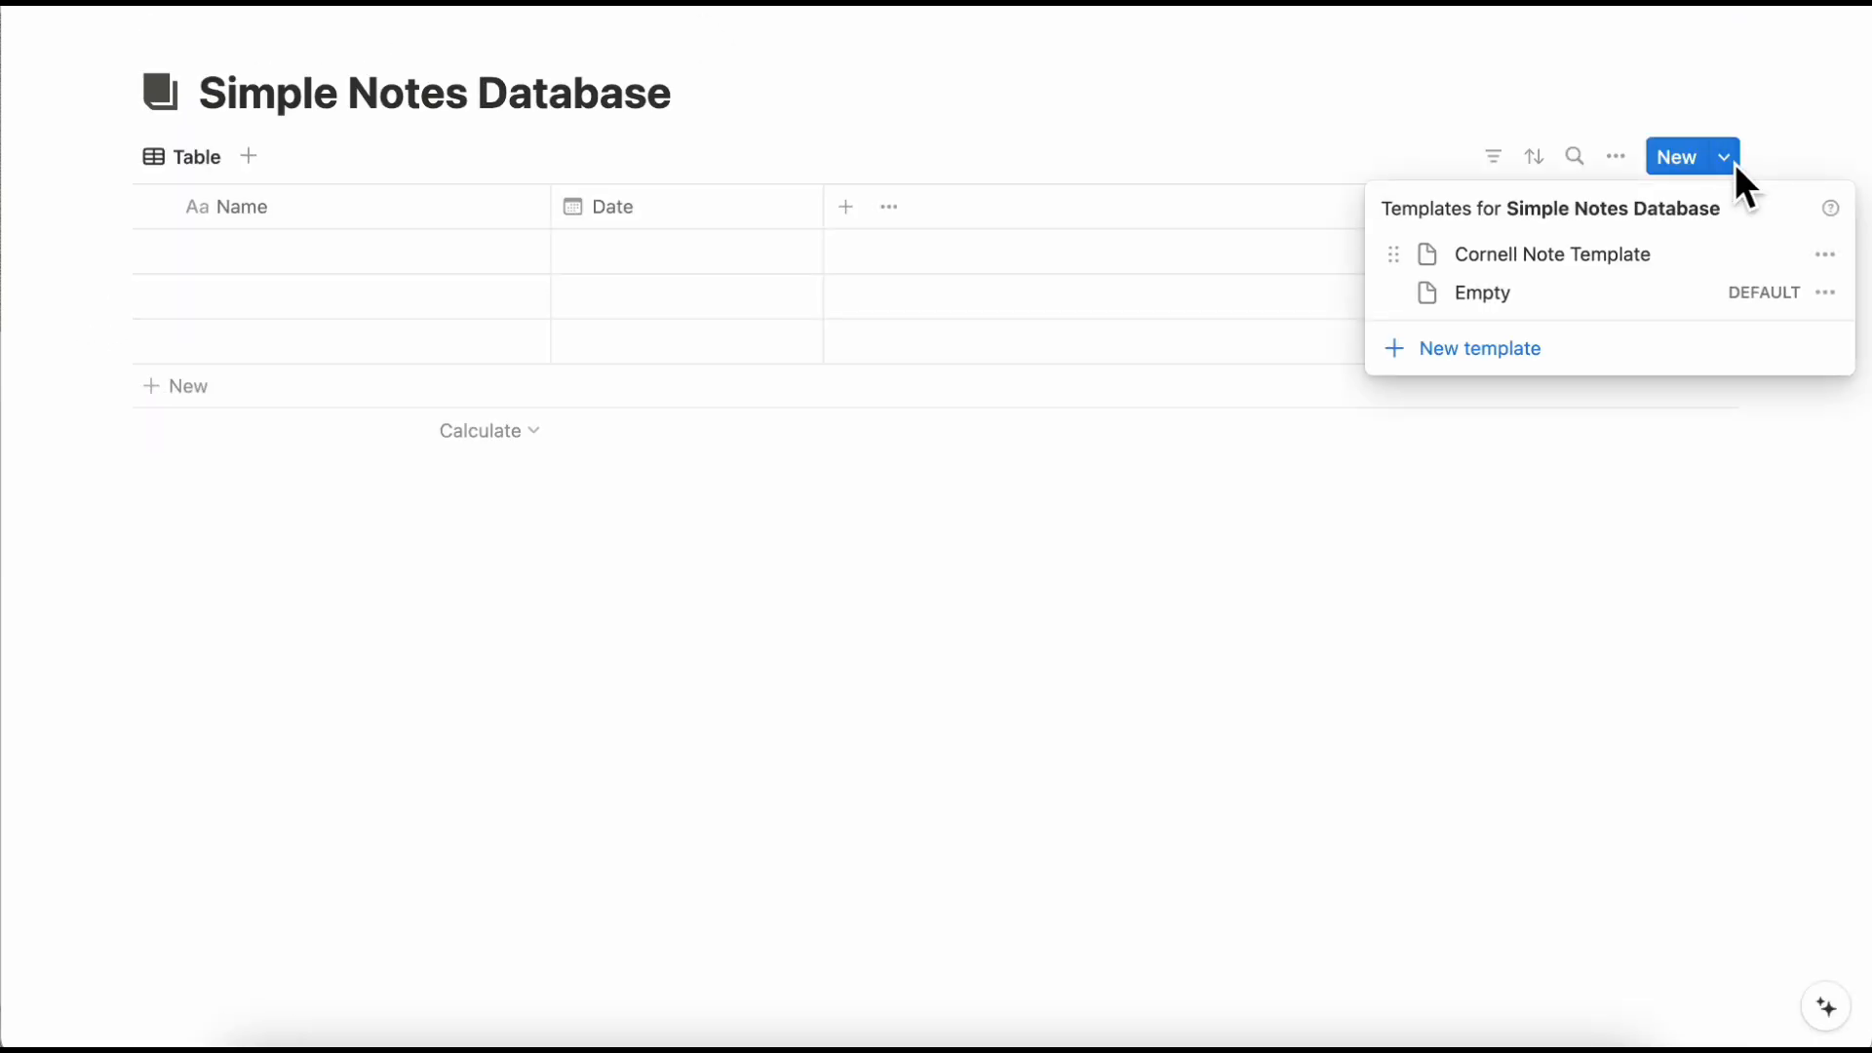
{"action": "left_click", "coordinate": [1825, 256]}
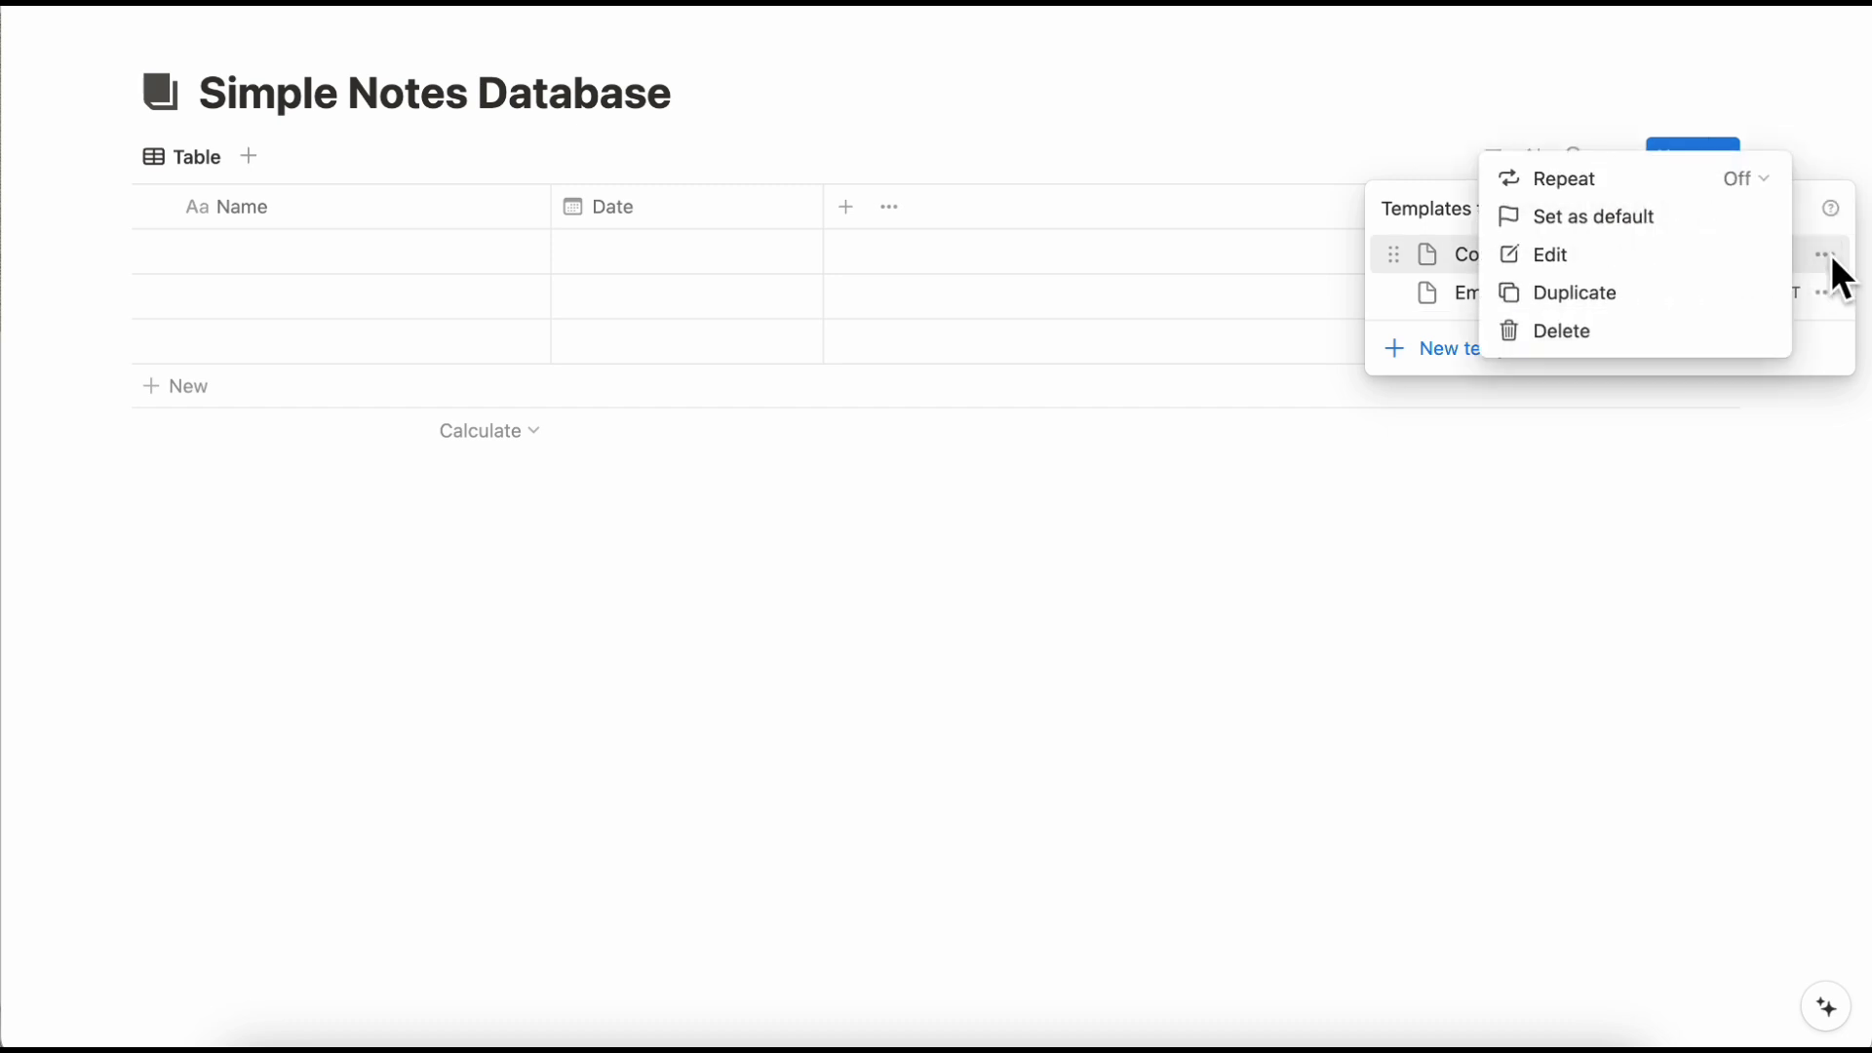
{"action": "left_click", "coordinate": [1656, 260]}
{"action": "left_click", "coordinate": [776, 575]}
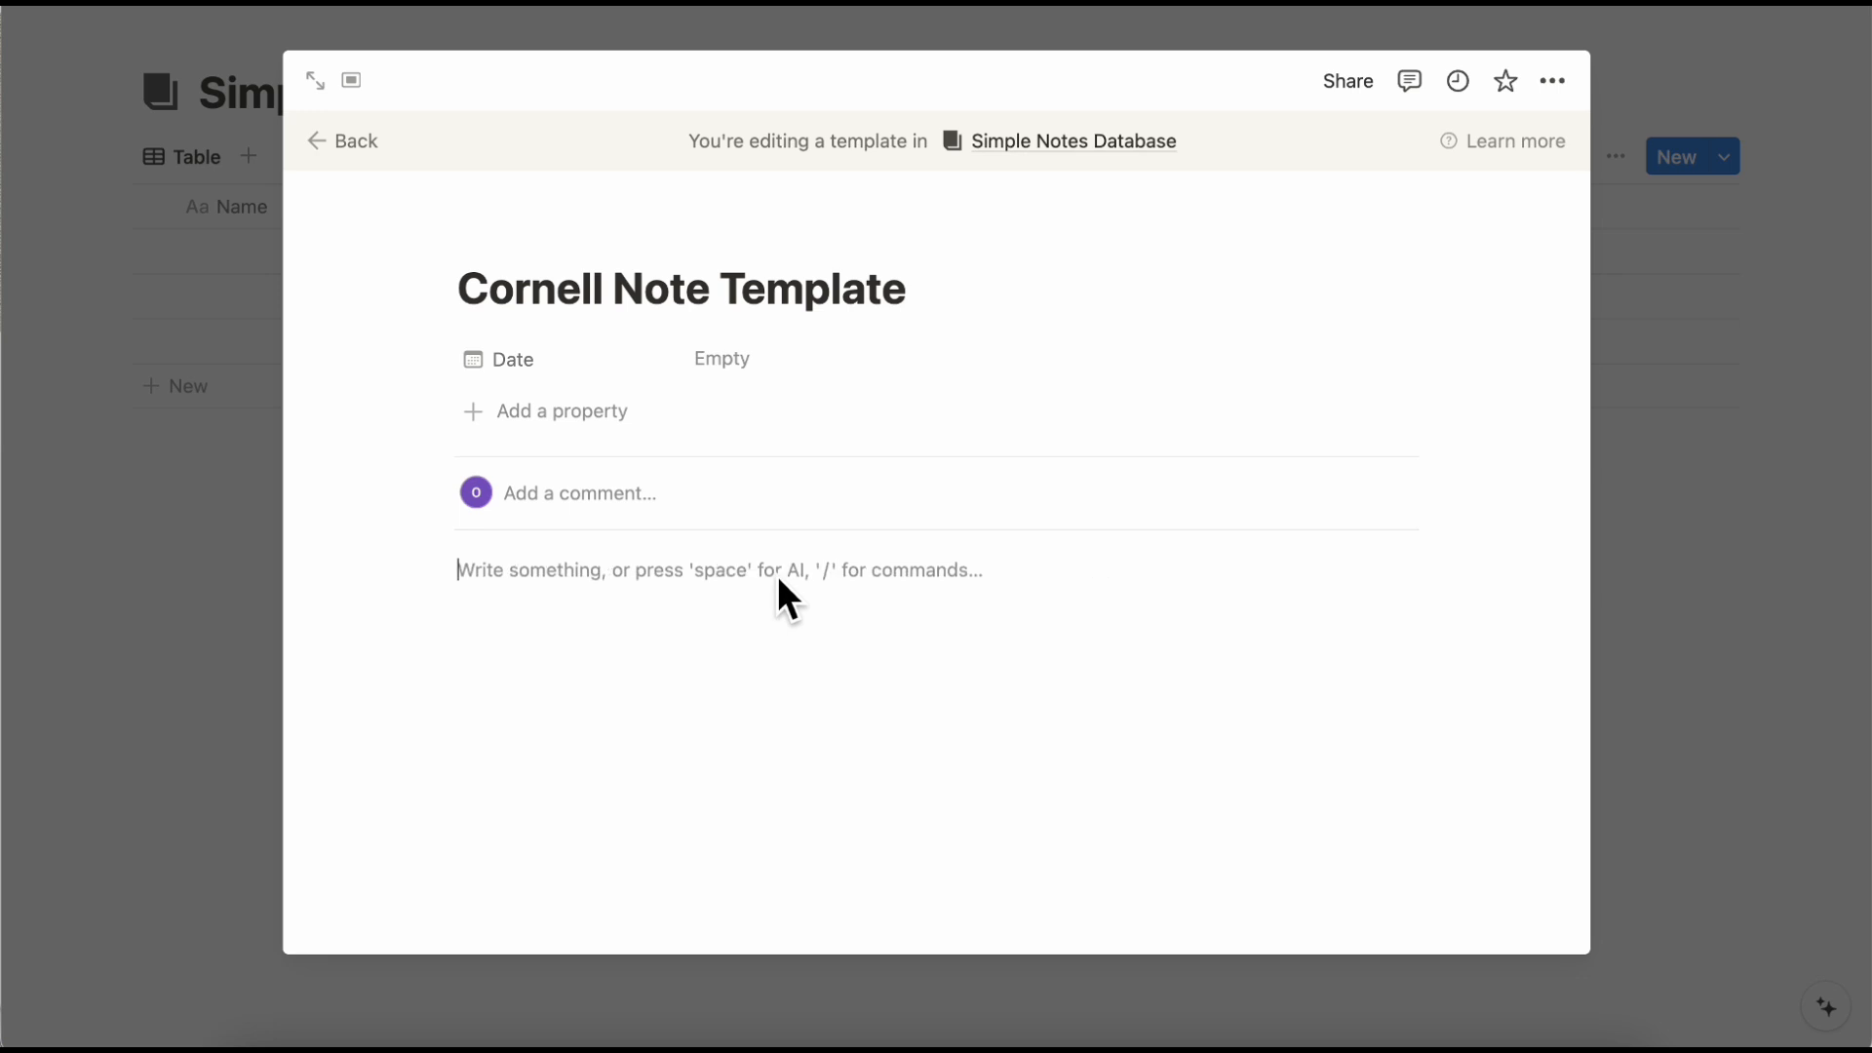
Paste the copied Cornell Note layout into the template without syncing it and return to the database.
{"action": "key", "text": "super+v"}
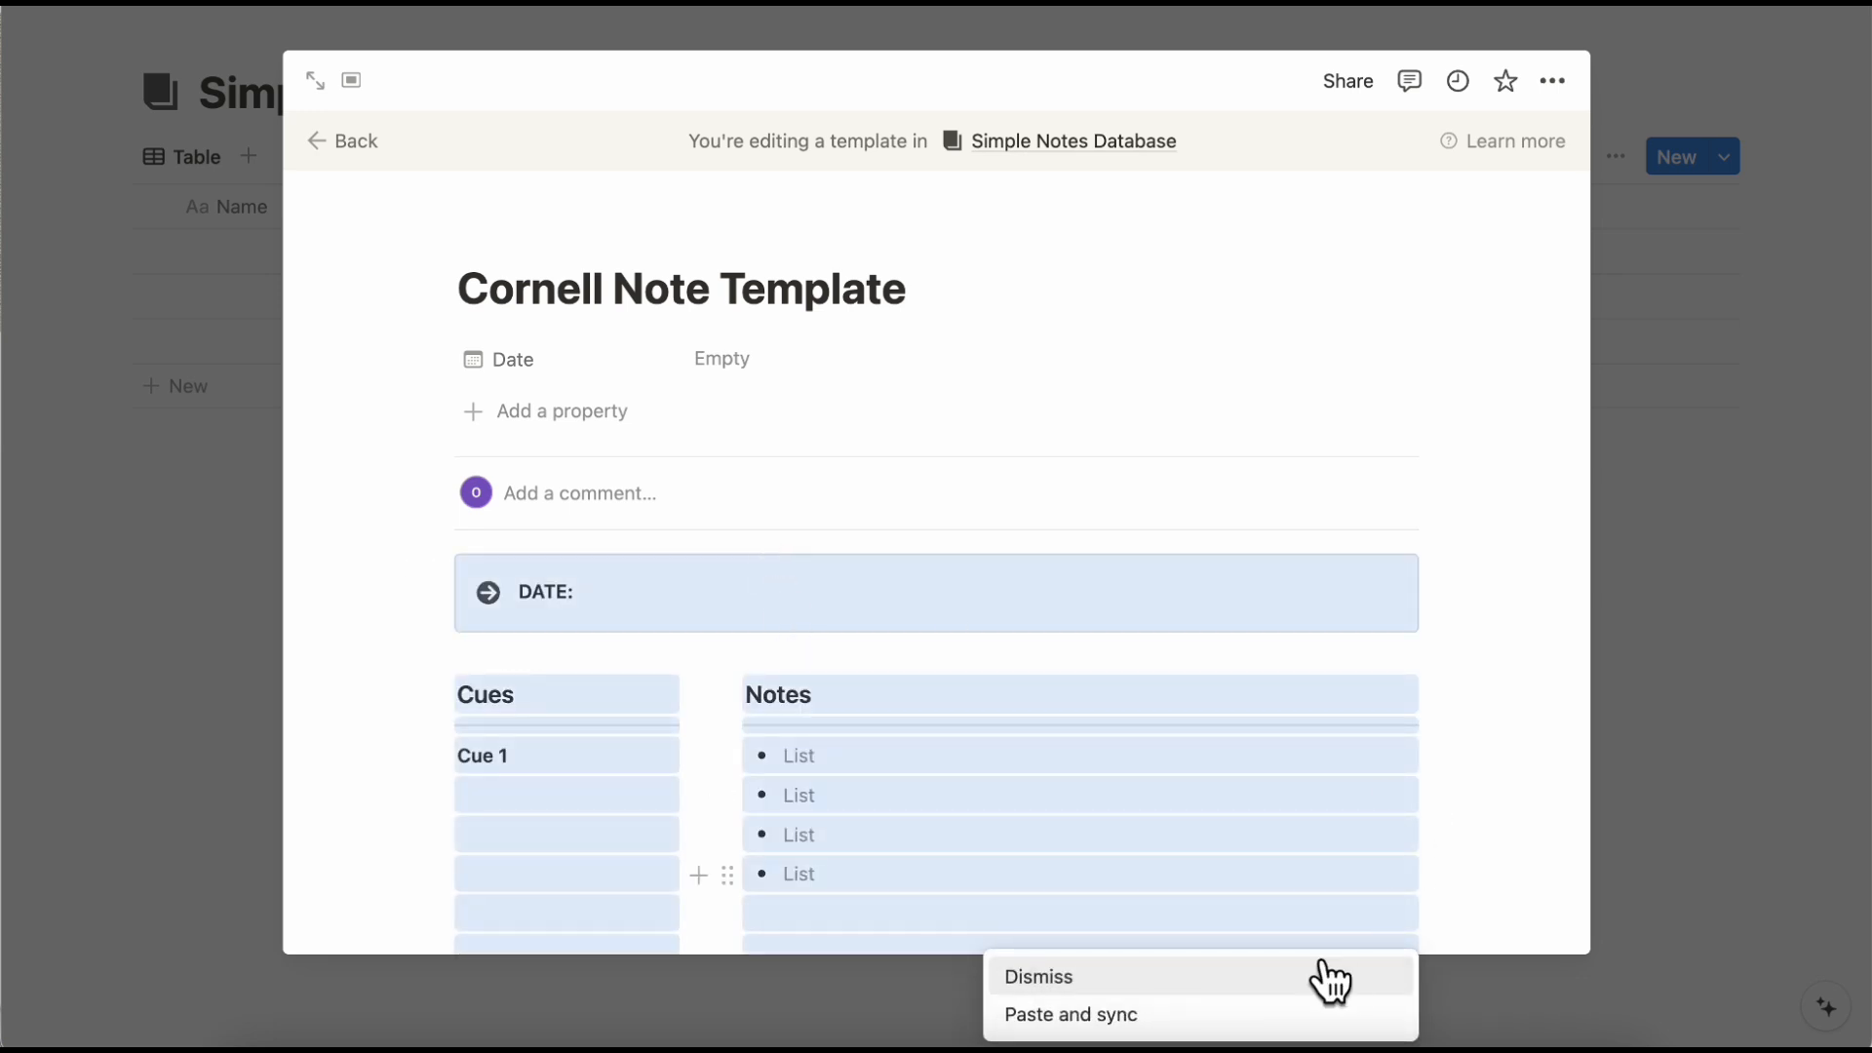
{"action": "left_click", "coordinate": [1355, 973]}
{"action": "scroll", "coordinate": [1466, 815], "scroll_direction": "down", "scroll_amount": 5}
{"action": "scroll", "coordinate": [1466, 815], "scroll_direction": "up", "scroll_amount": 5}
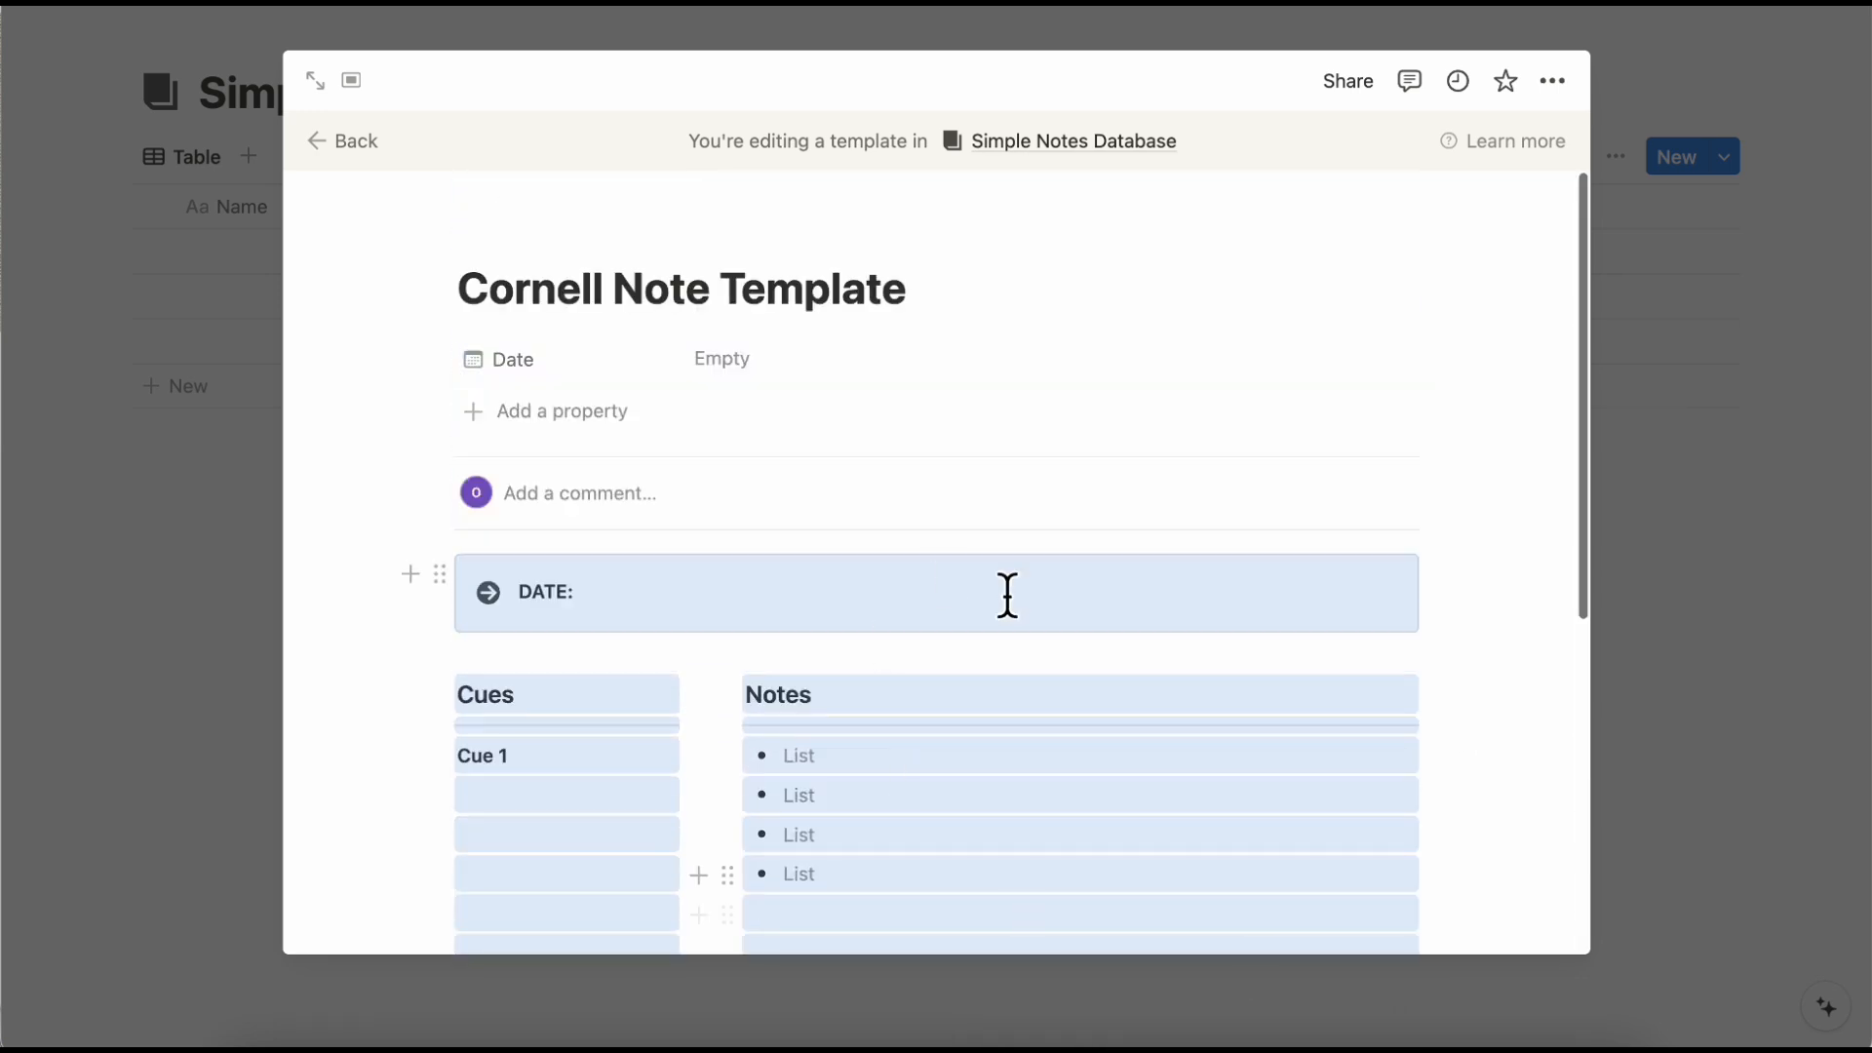
{"action": "left_click", "coordinate": [898, 290]}
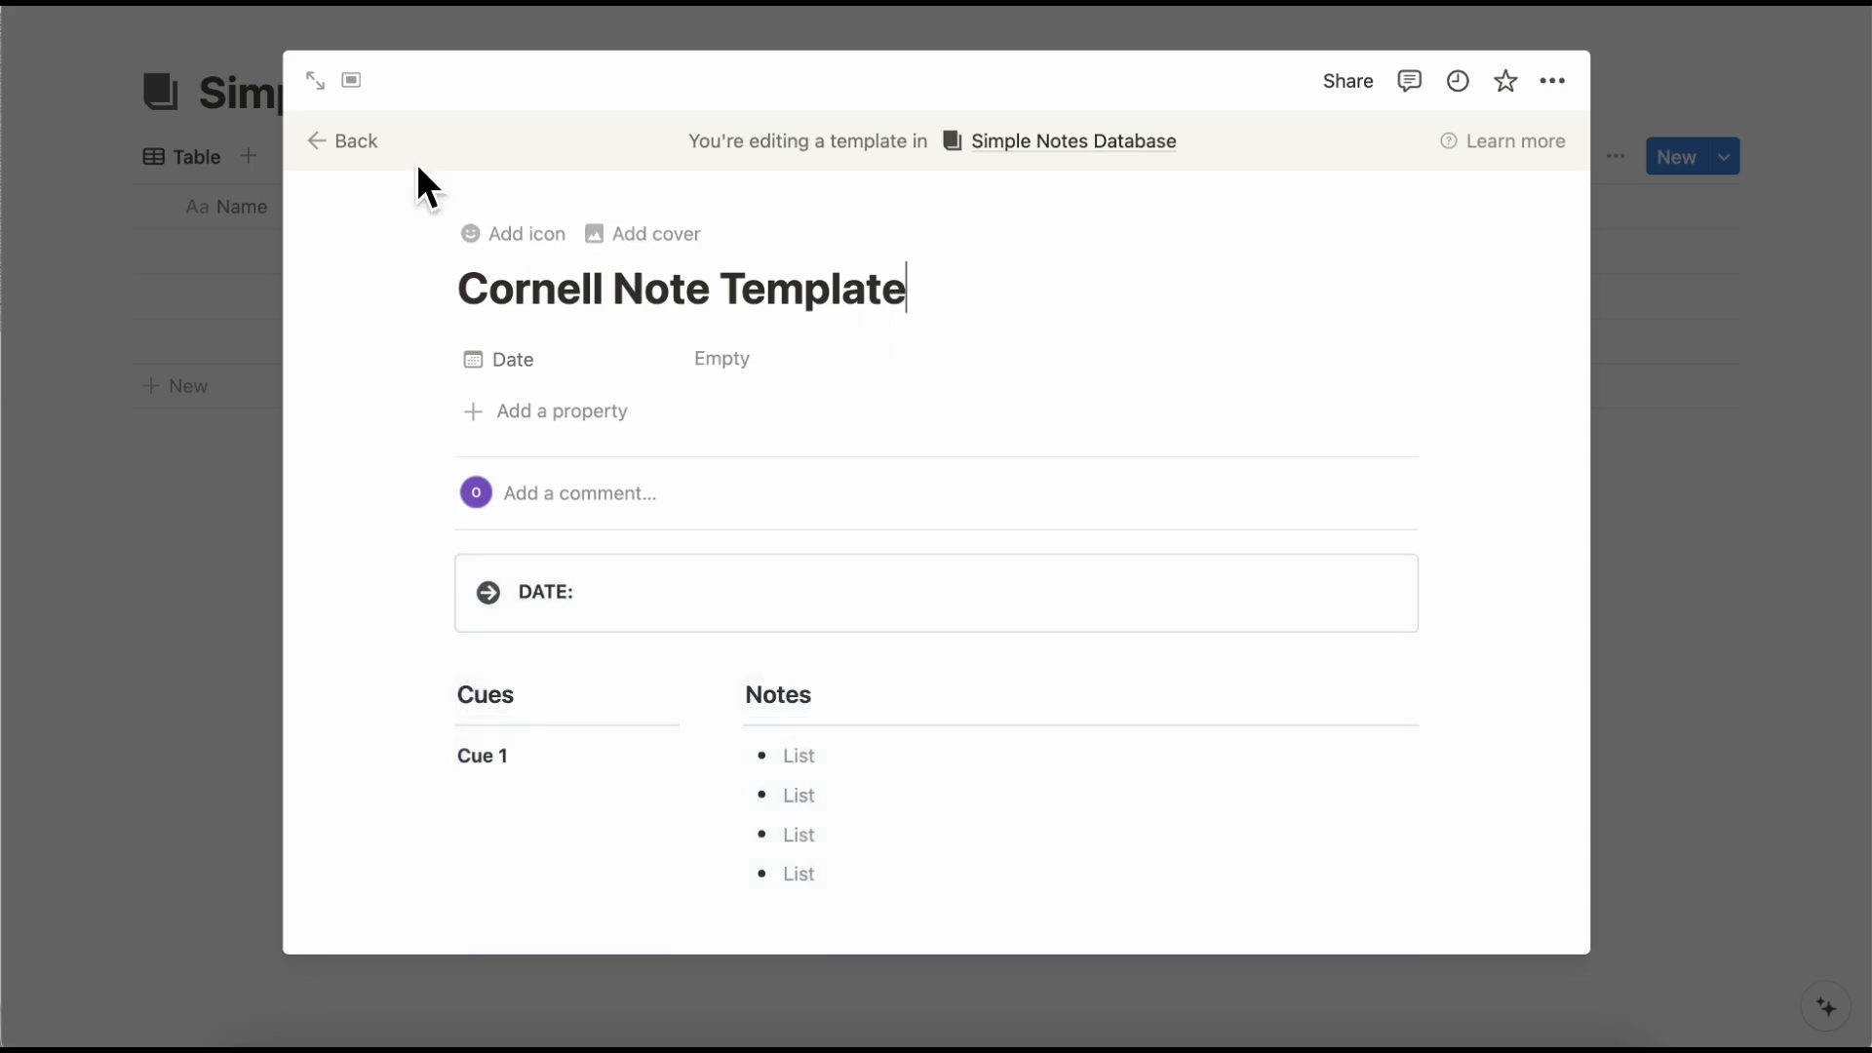
{"action": "left_click", "coordinate": [346, 141]}
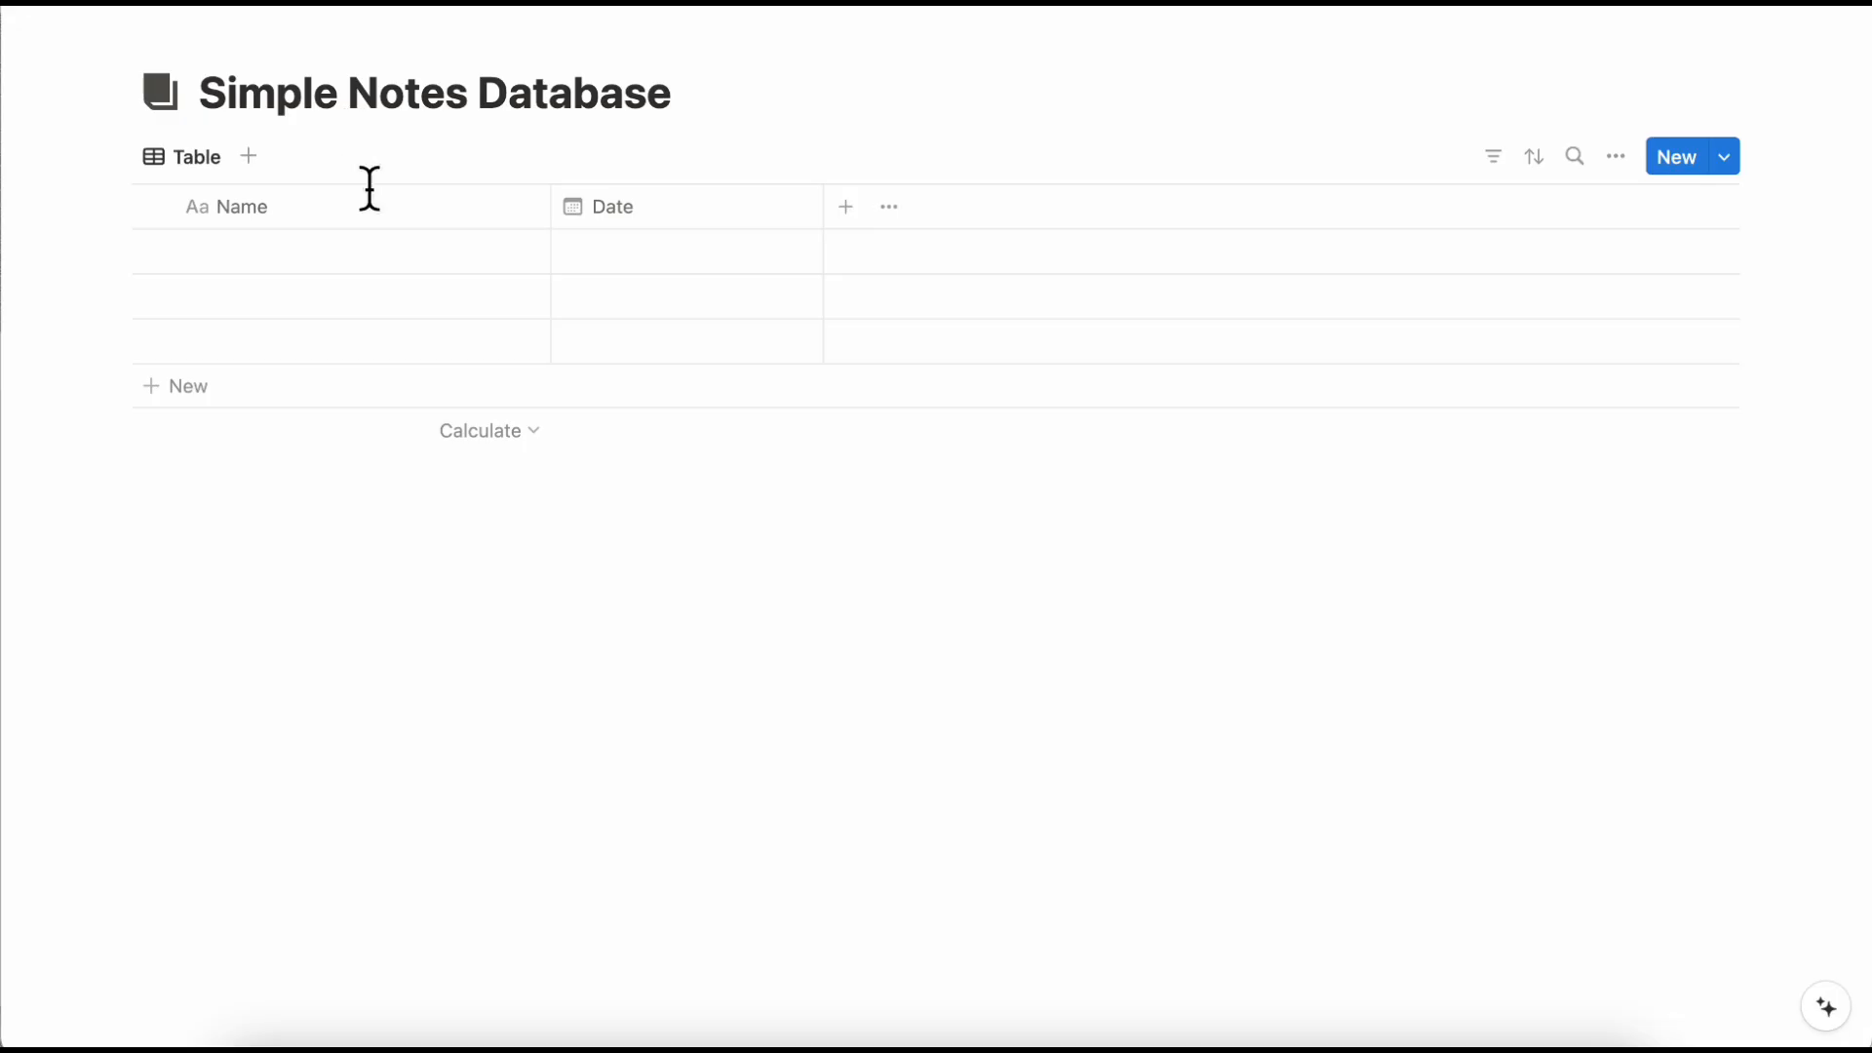
Add a row to the Simple Notes Database, apply the Cornell Note Template to its page, review the layout and close the page.
{"action": "left_click", "coordinate": [511, 398]}
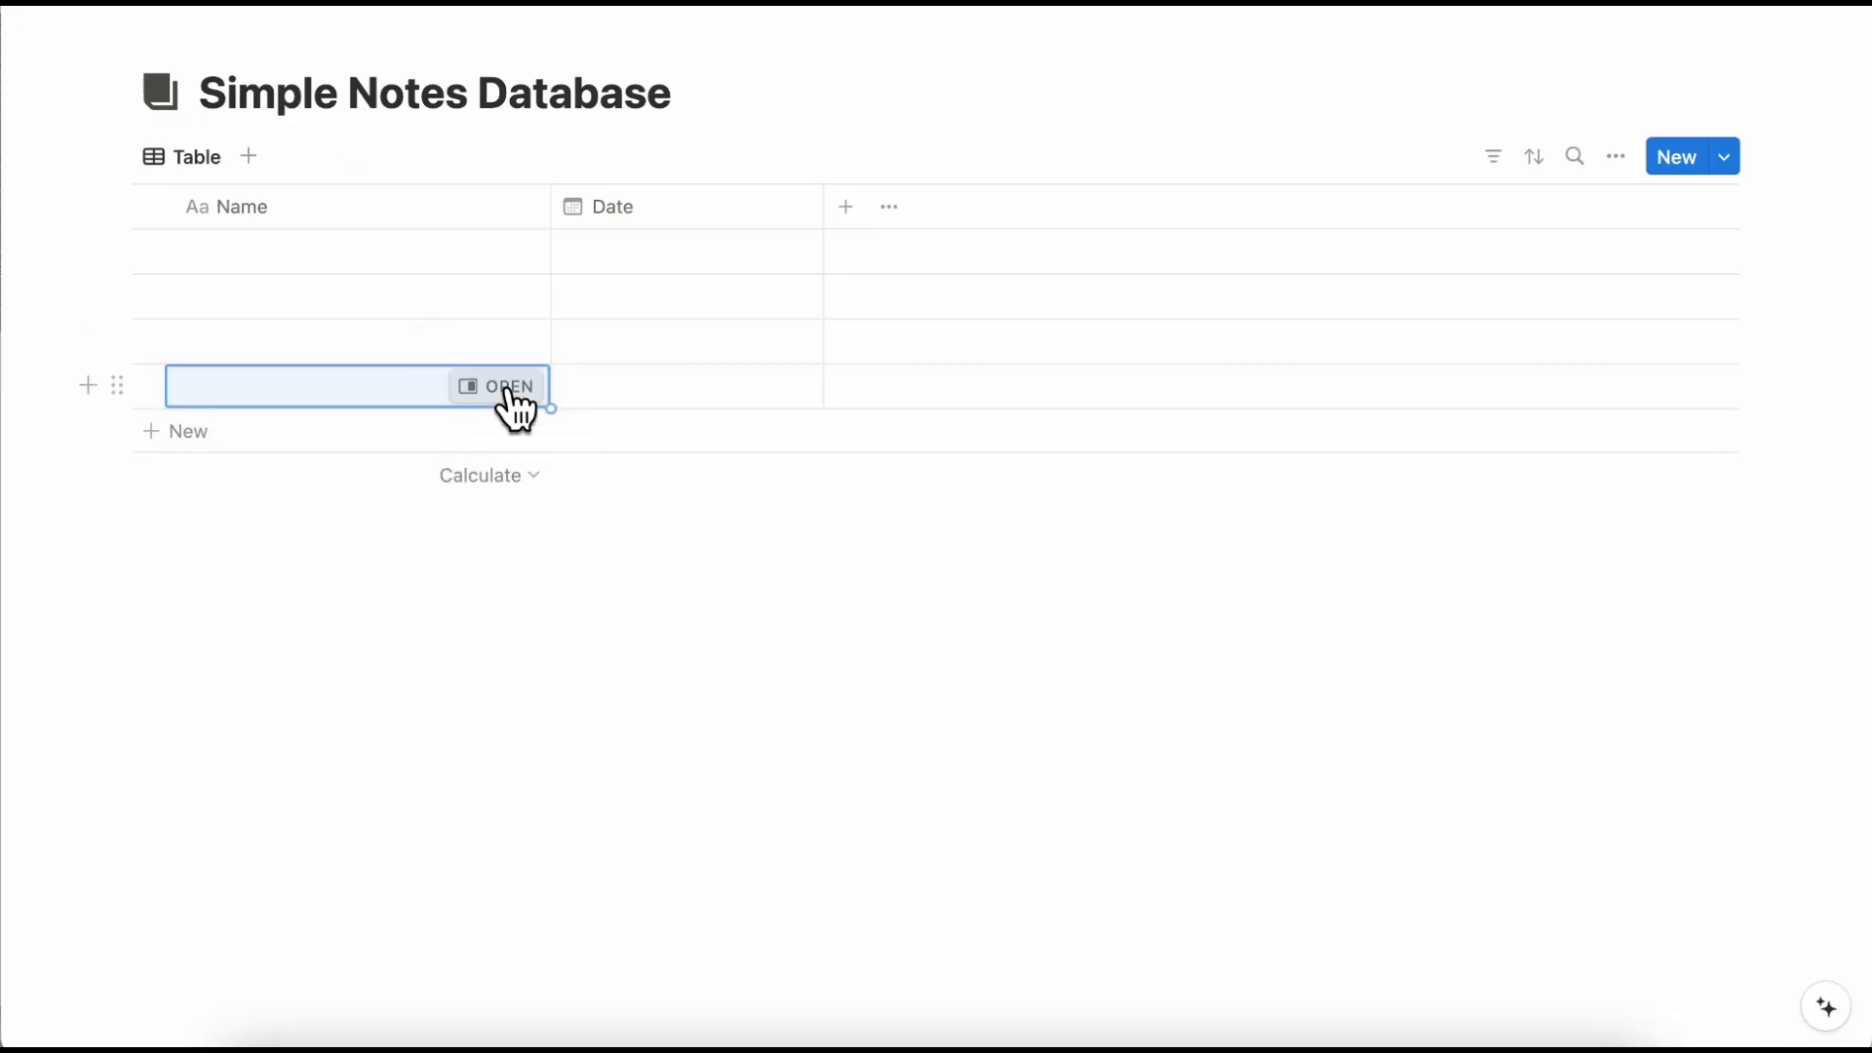
{"action": "left_click", "coordinate": [499, 386]}
{"action": "left_click", "coordinate": [858, 458]}
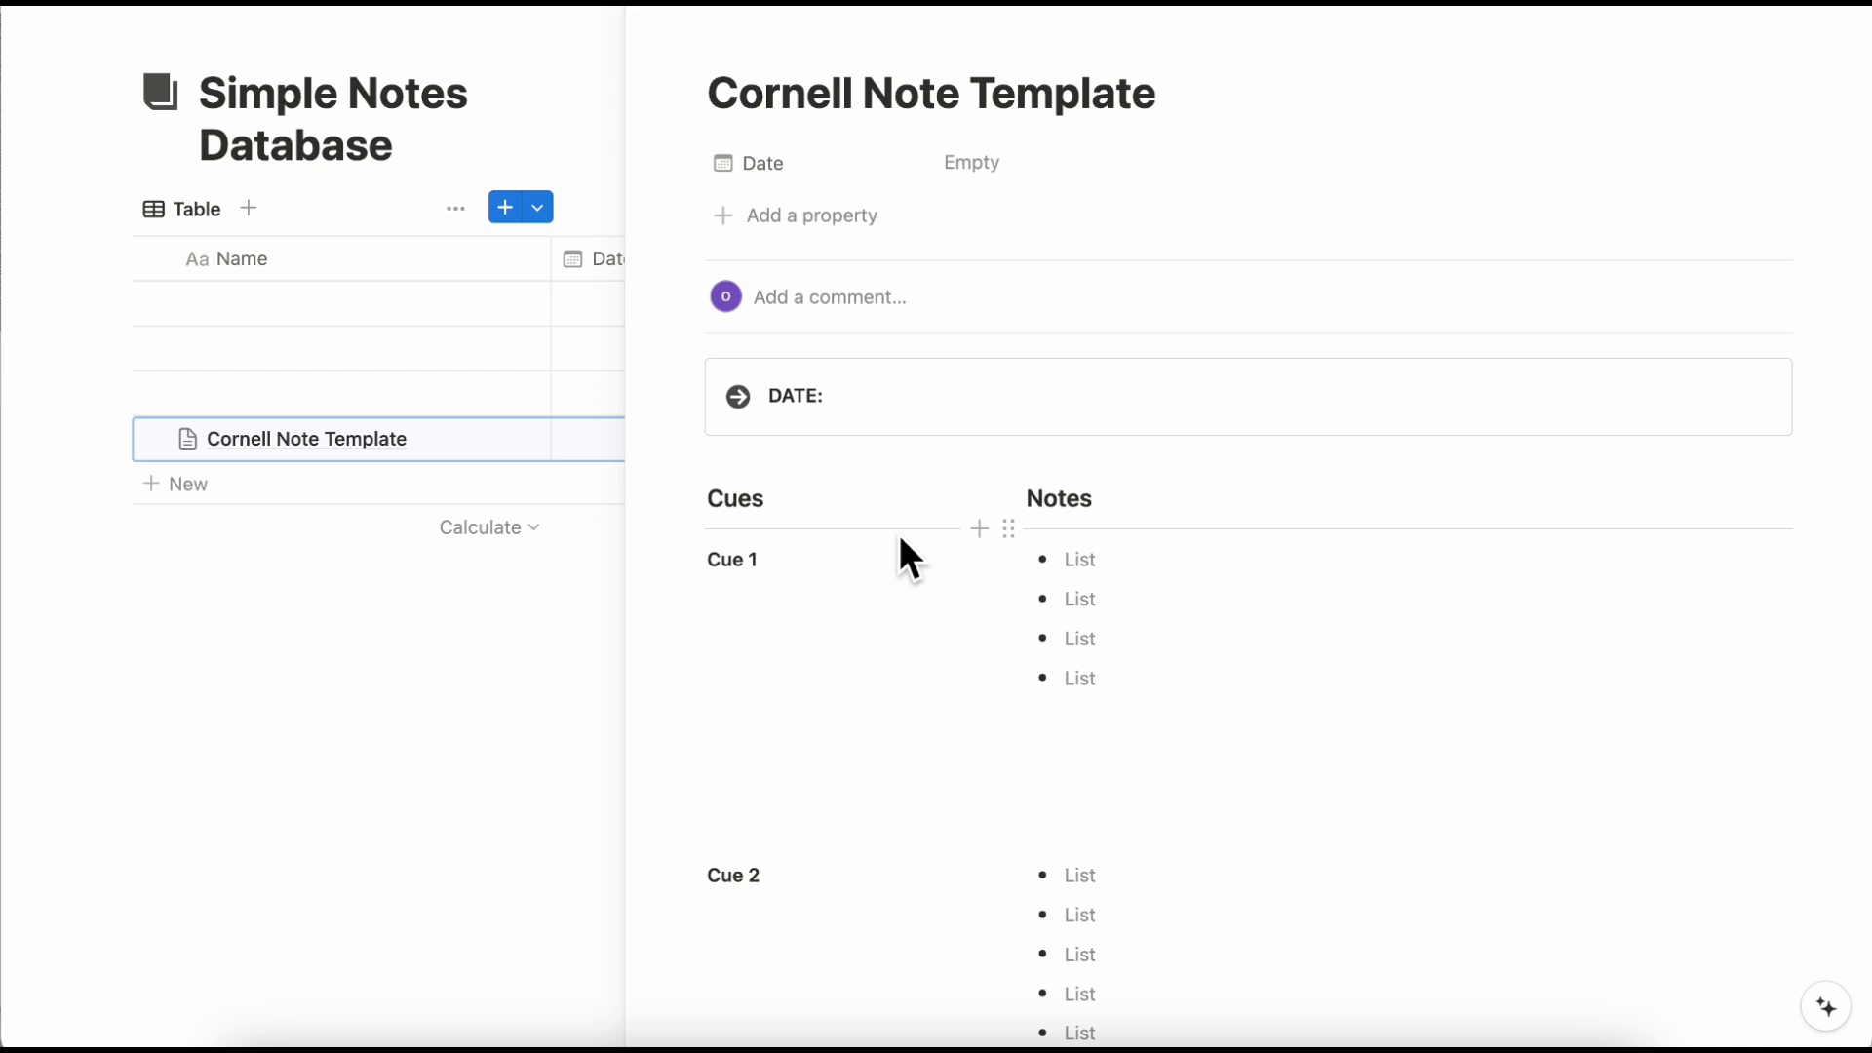
{"action": "scroll", "coordinate": [899, 546], "scroll_direction": "down", "scroll_amount": 3}
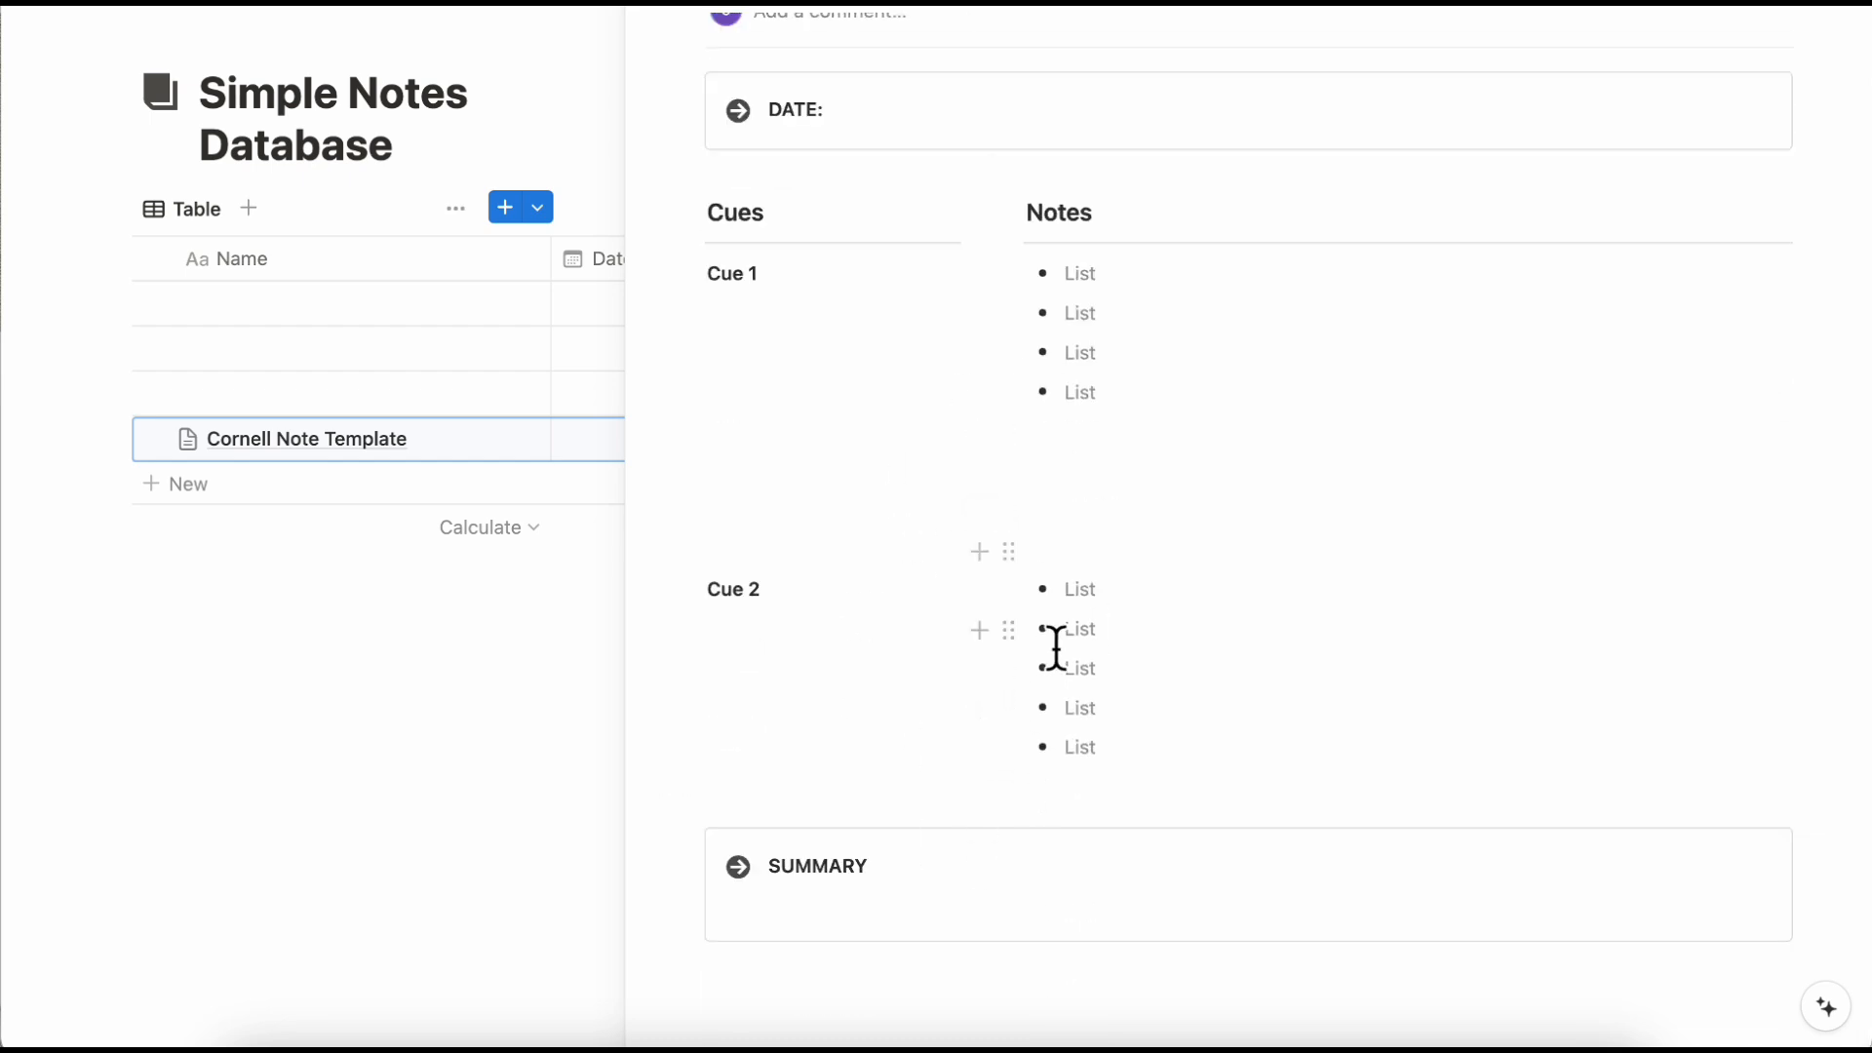
{"action": "scroll", "coordinate": [1062, 596], "scroll_direction": "up", "scroll_amount": 3}
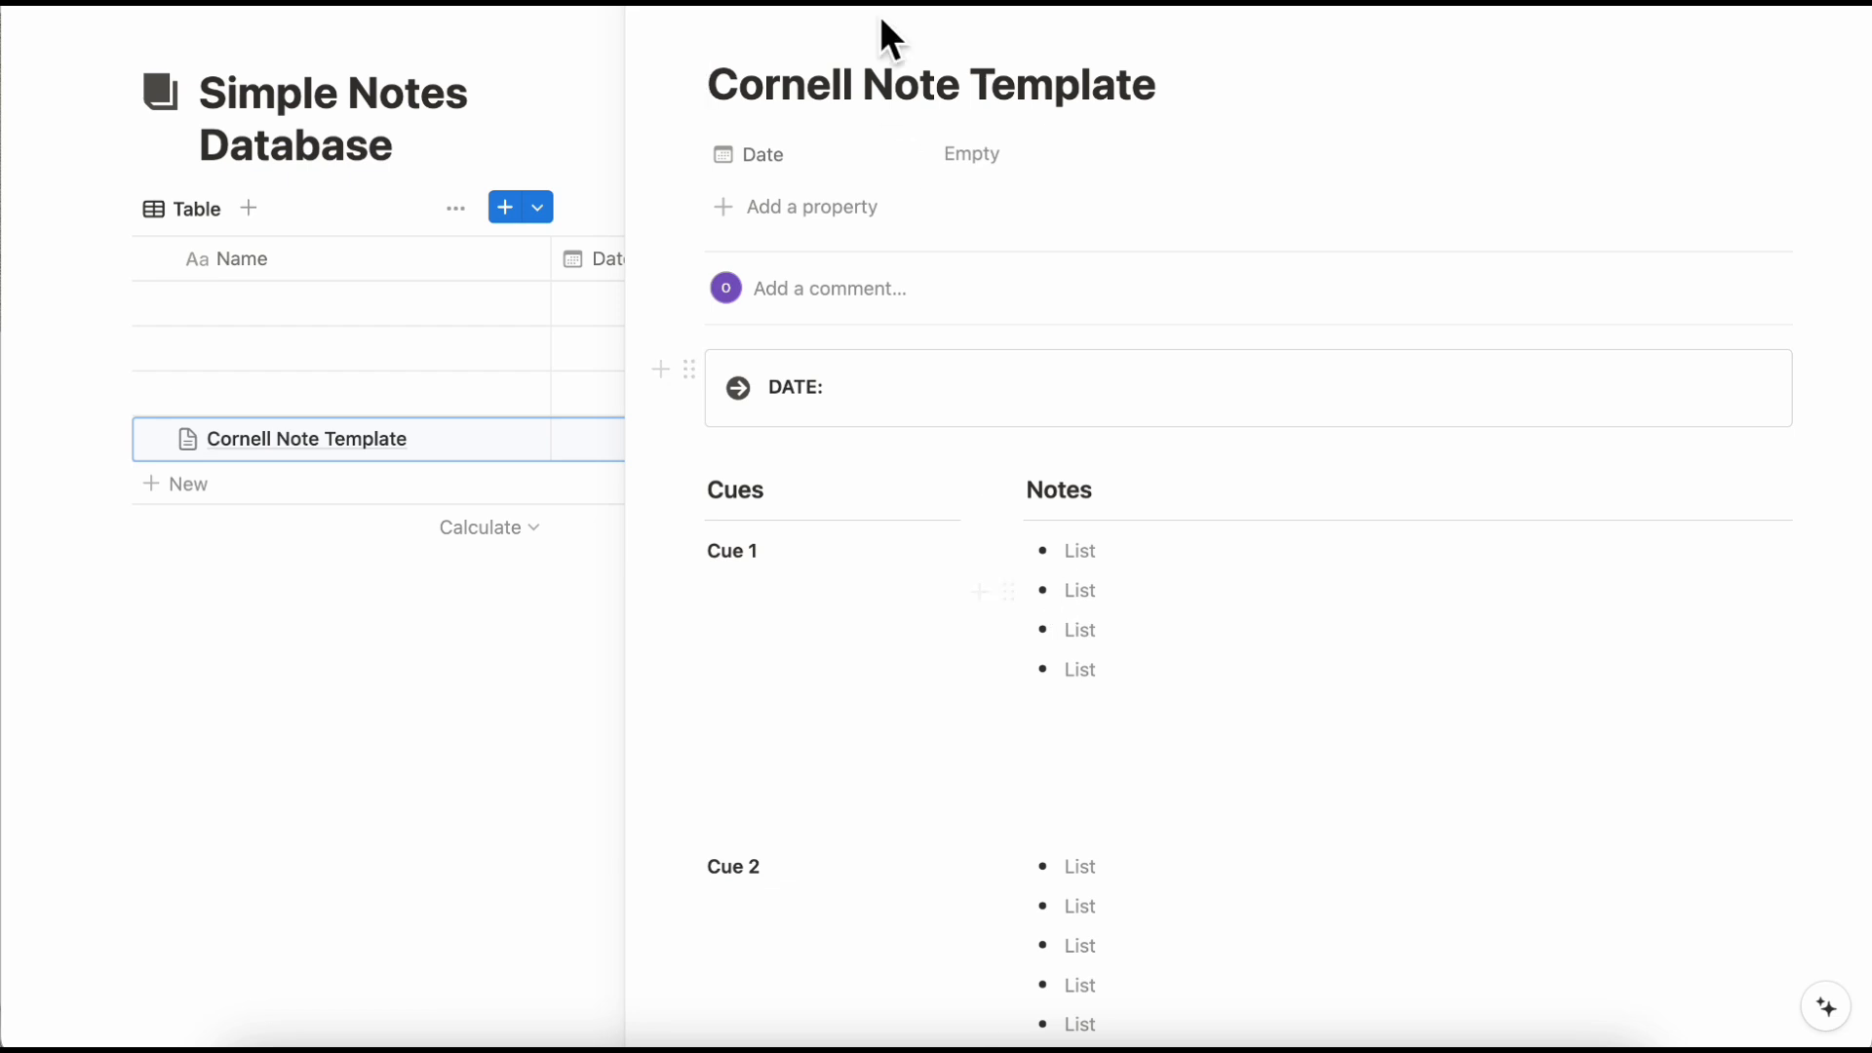
{"action": "left_click", "coordinate": [667, 20]}
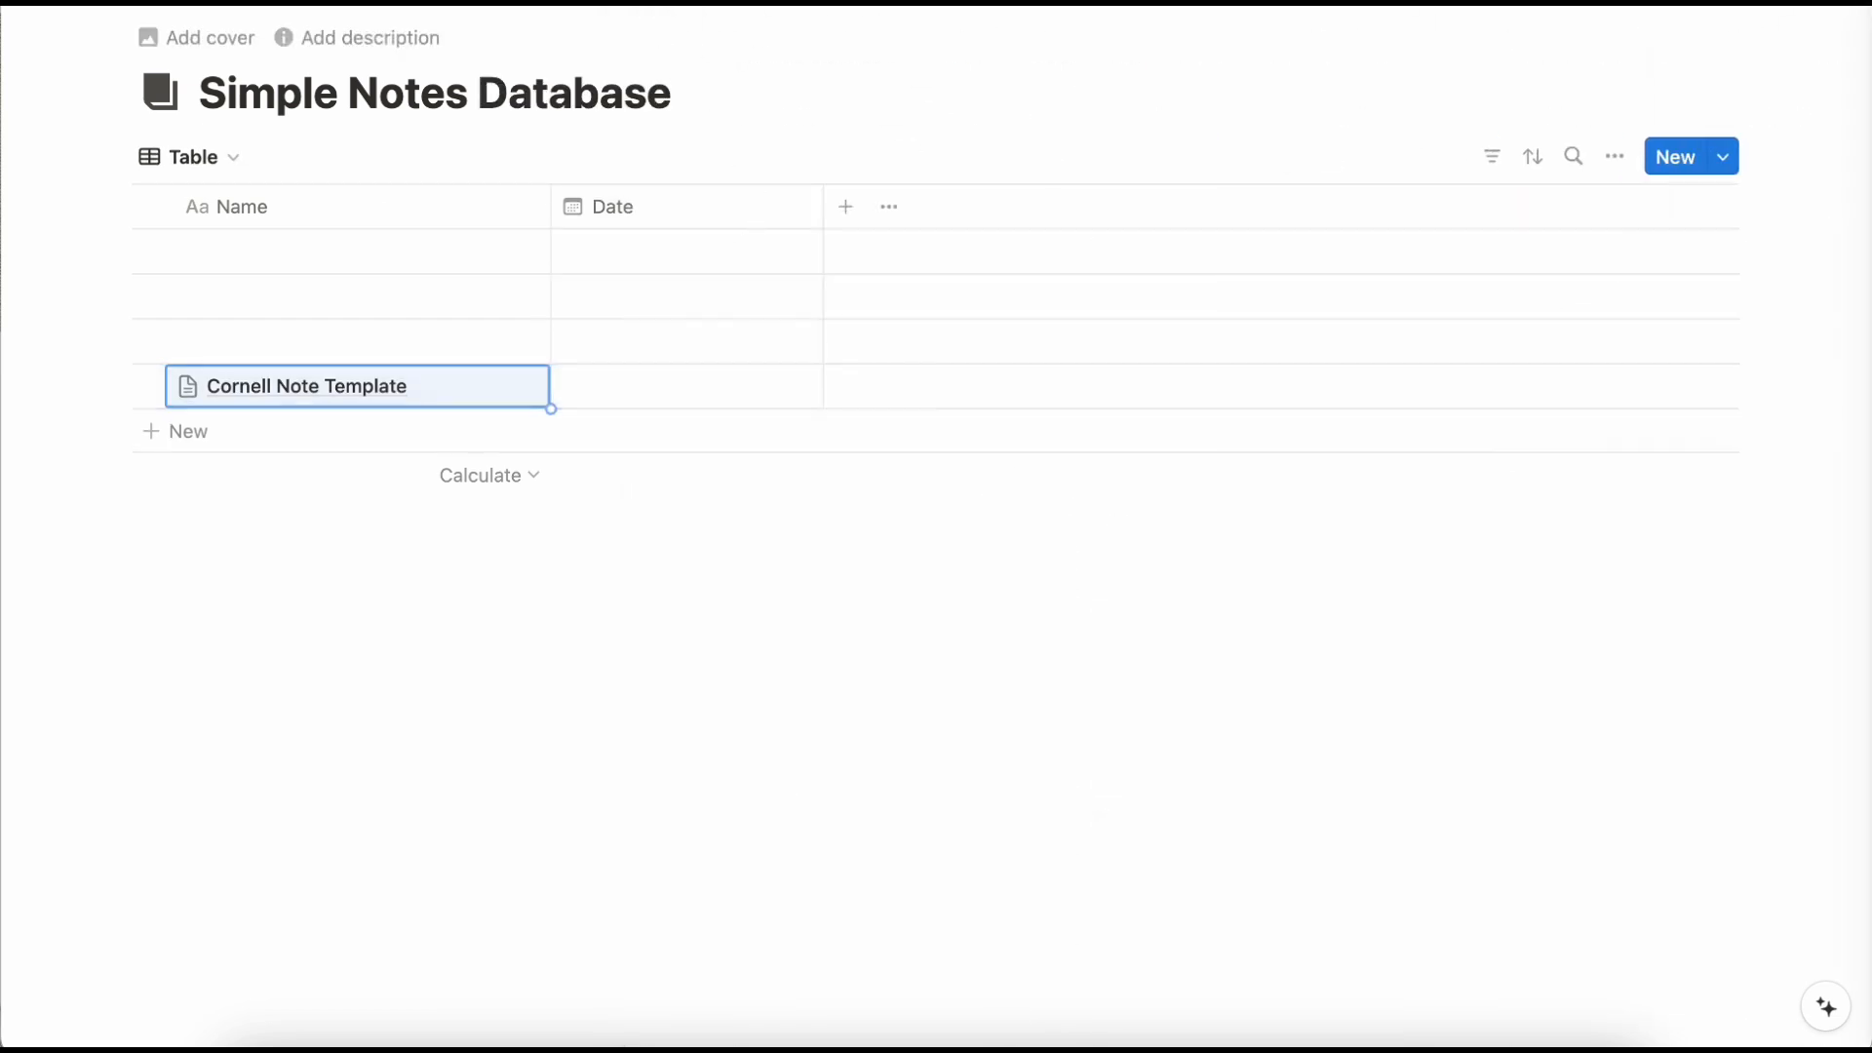
Create another database template titled "Note taking template 2" and return to the Simple Notes Database.
{"action": "left_click", "coordinate": [1723, 157]}
{"action": "left_click", "coordinate": [1604, 348]}
{"action": "type", "text": "Not"}
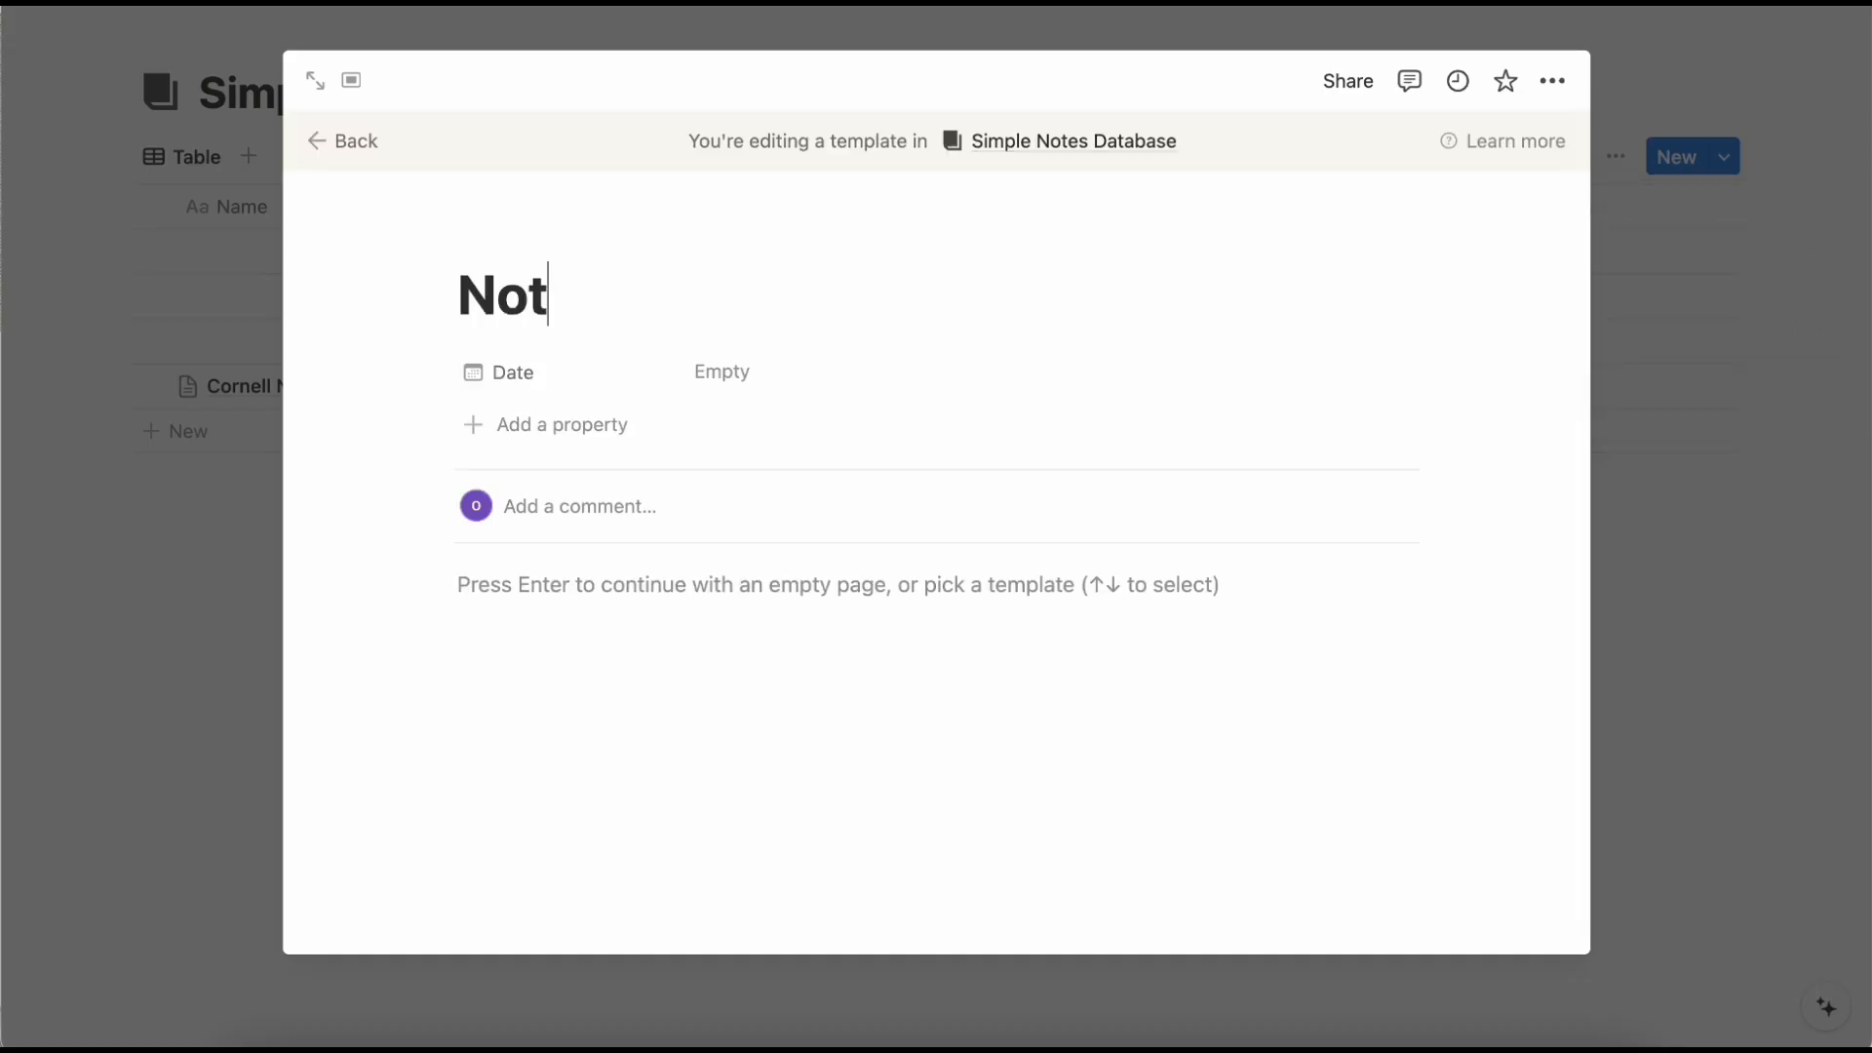
{"action": "type", "text": "e taking template 2"}
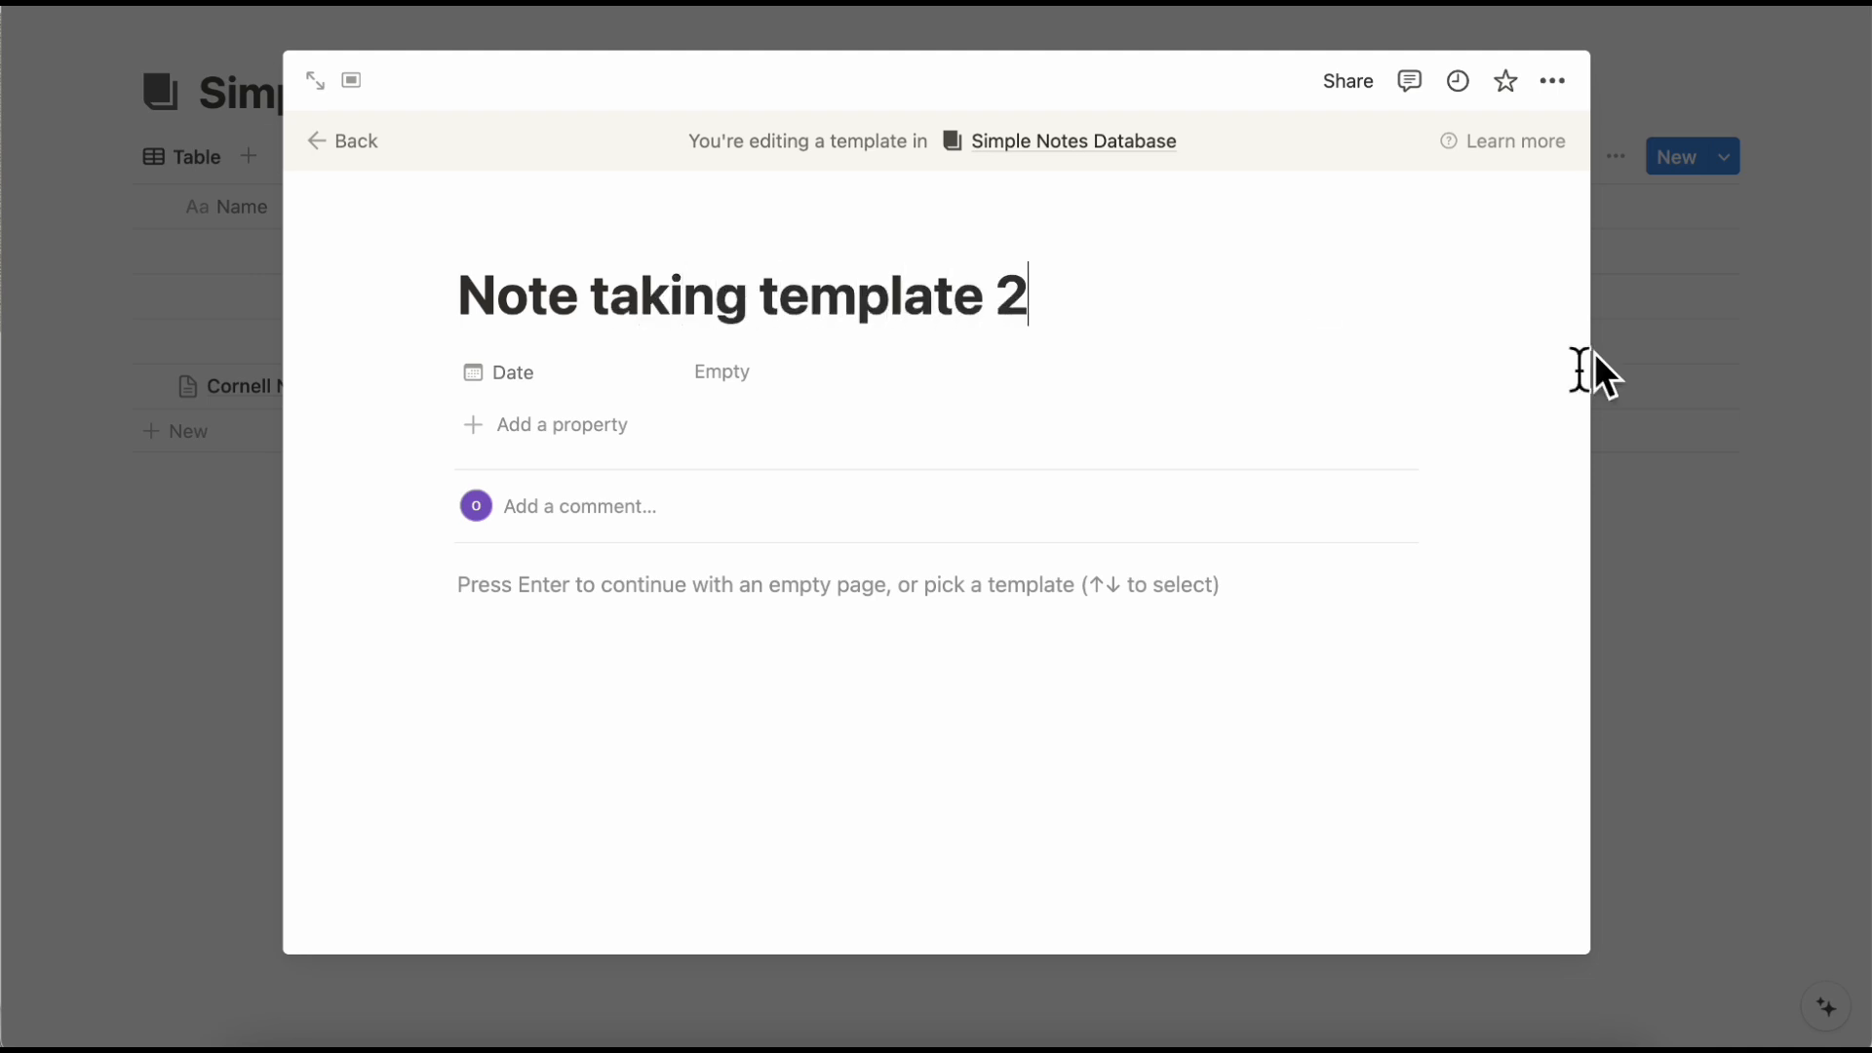
{"action": "left_click", "coordinate": [341, 142]}
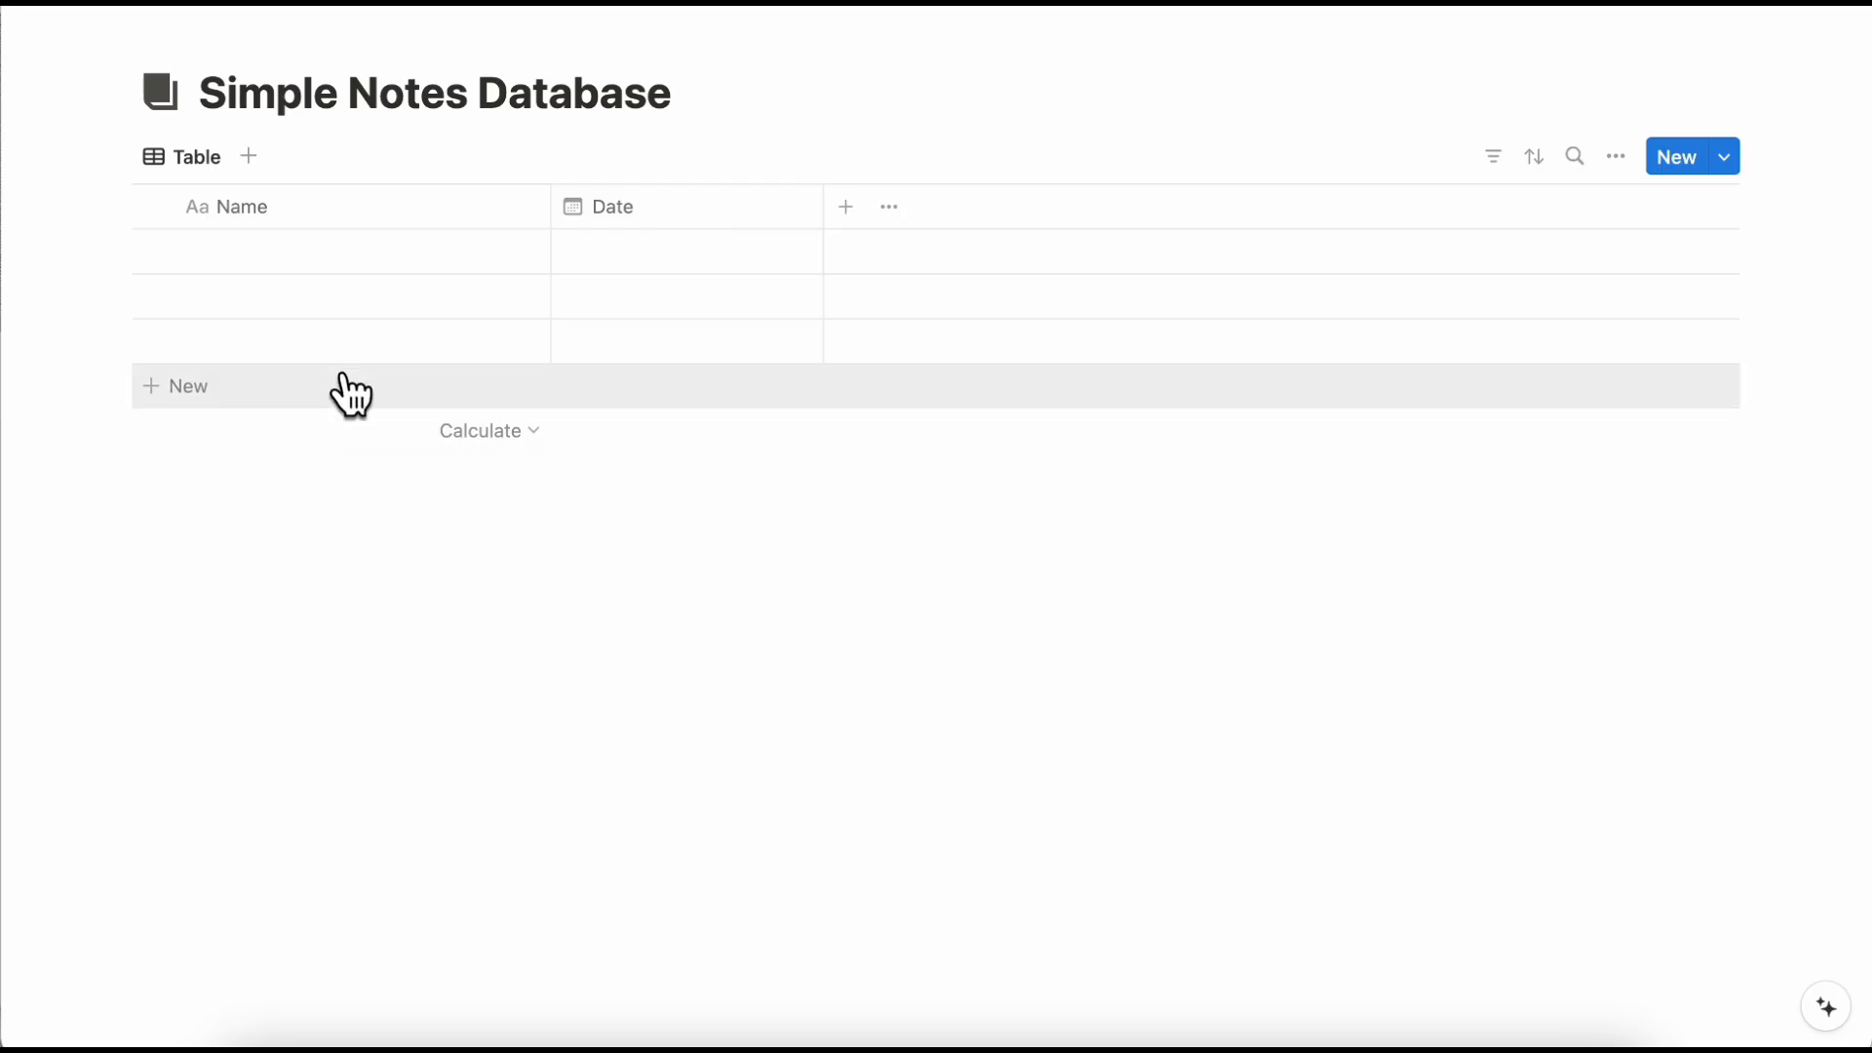
Add a new empty row to the Simple Notes Database and open its page.
{"action": "left_click", "coordinate": [234, 388]}
{"action": "left_click", "coordinate": [509, 434]}
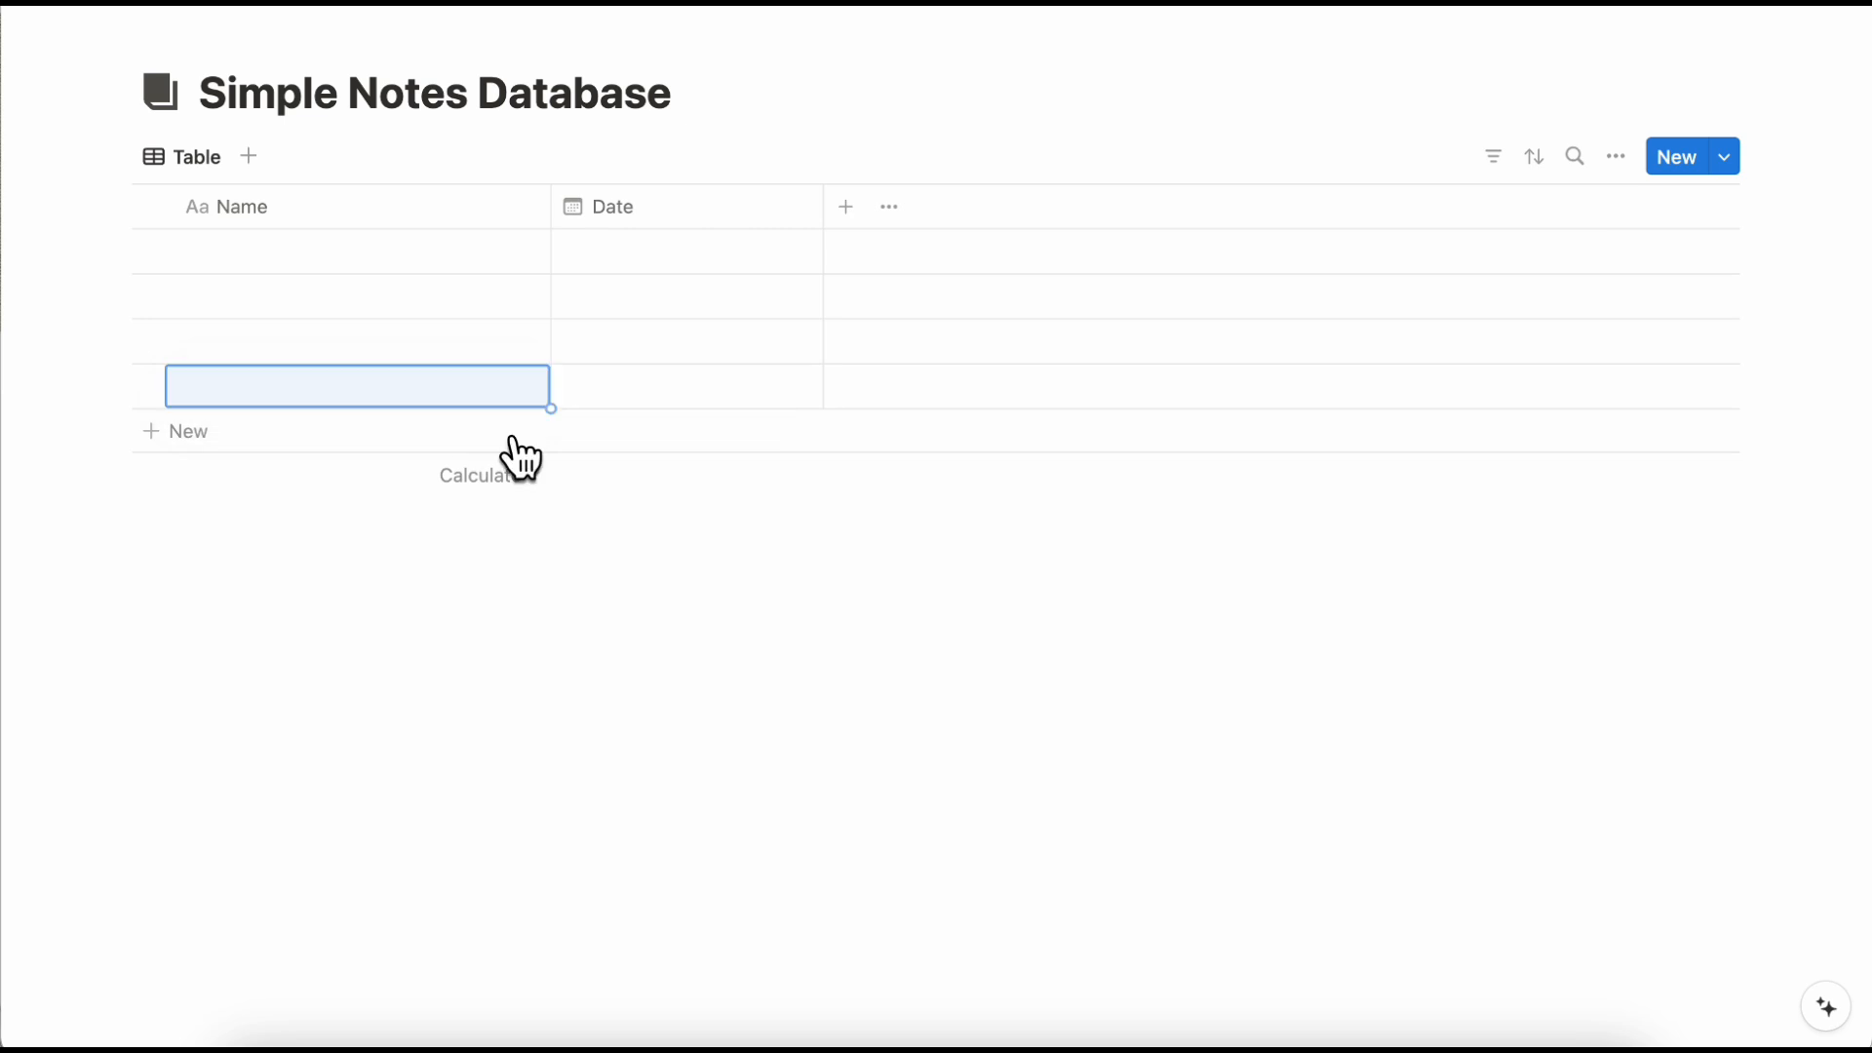
{"action": "left_click", "coordinate": [508, 393]}
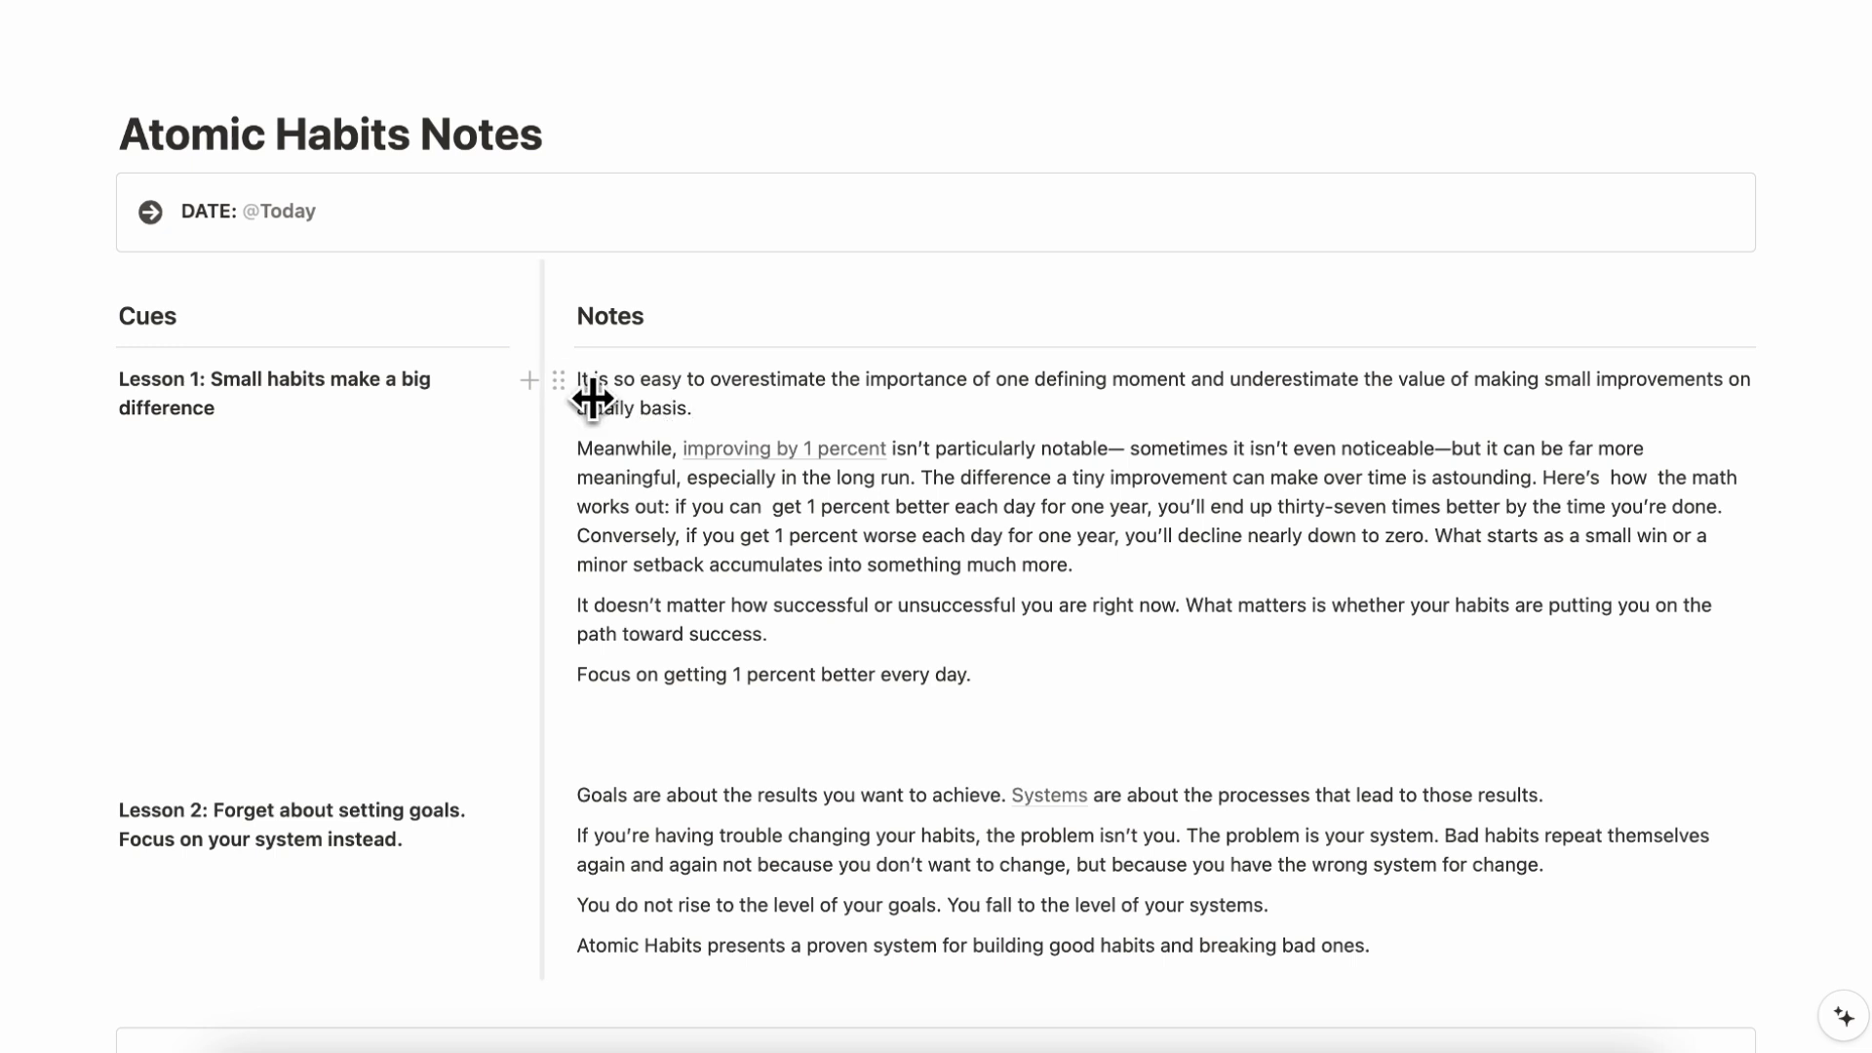
{"action": "left_click_drag", "start_coordinate": [711, 418], "coordinate": [590, 402]}
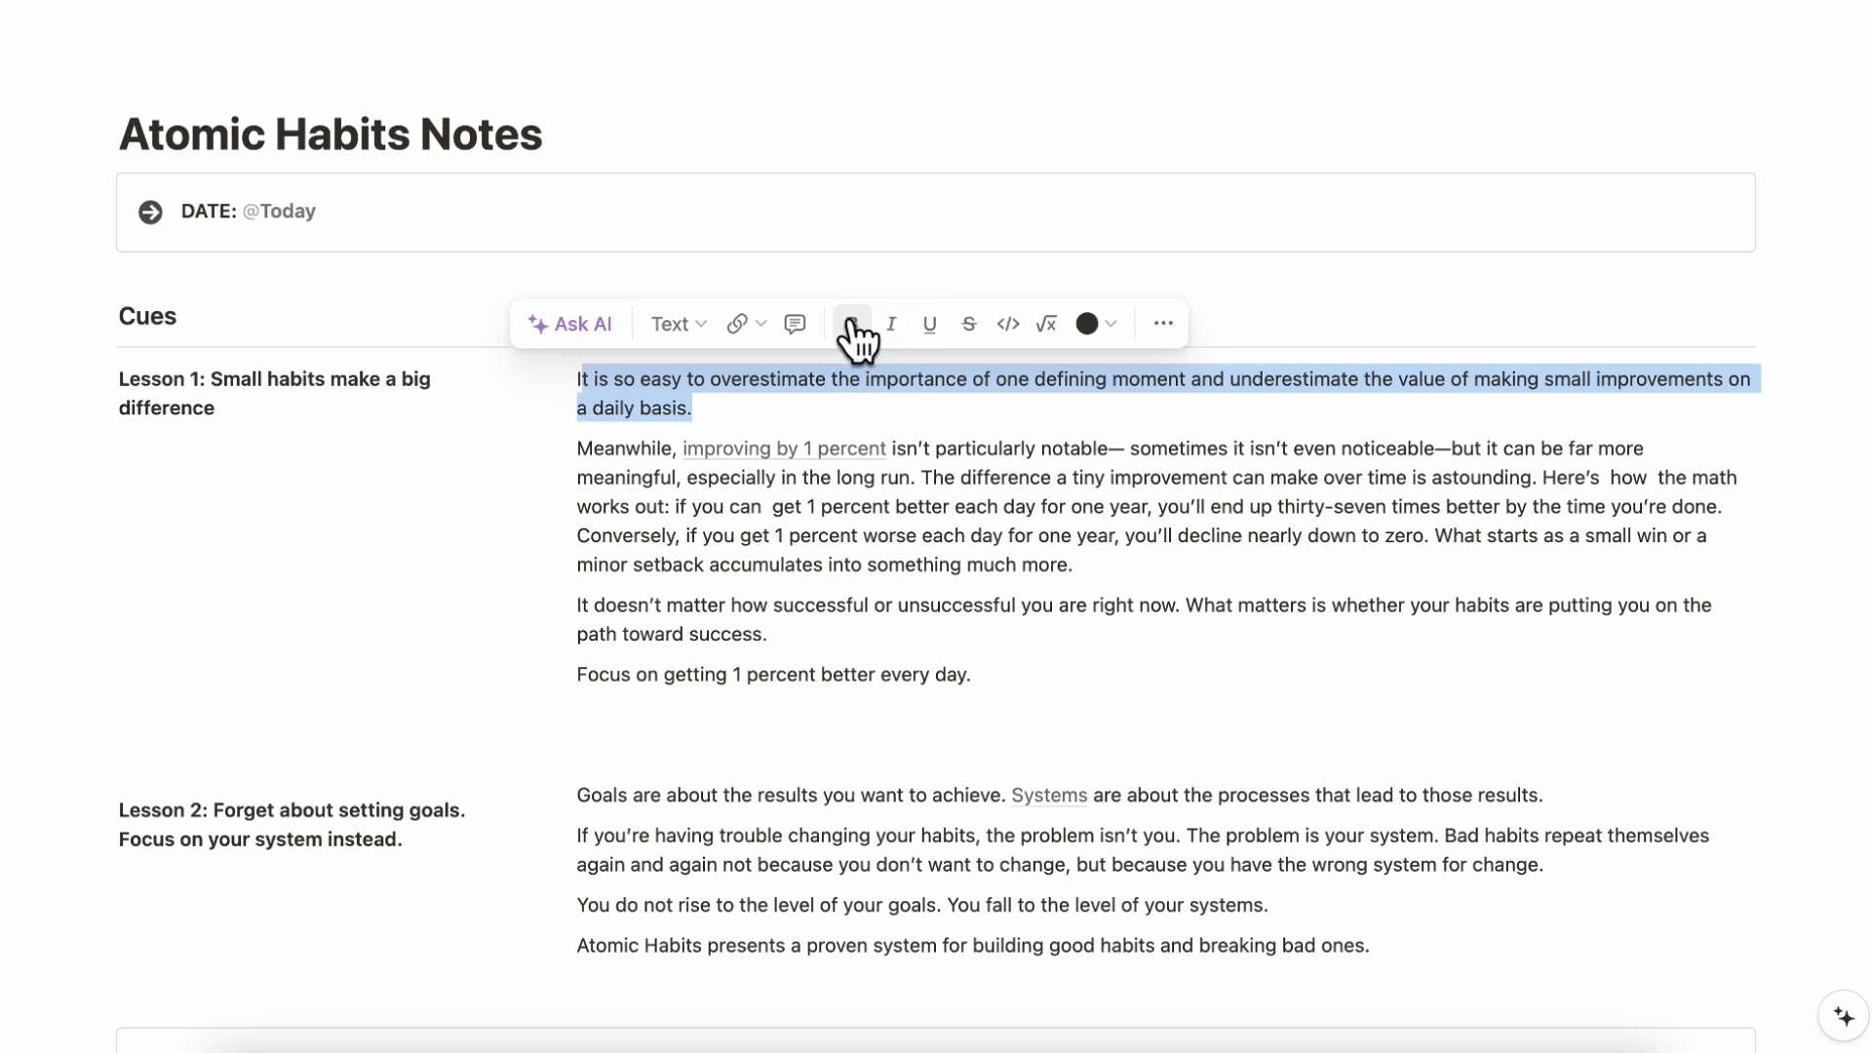
{"action": "left_click", "coordinate": [874, 410]}
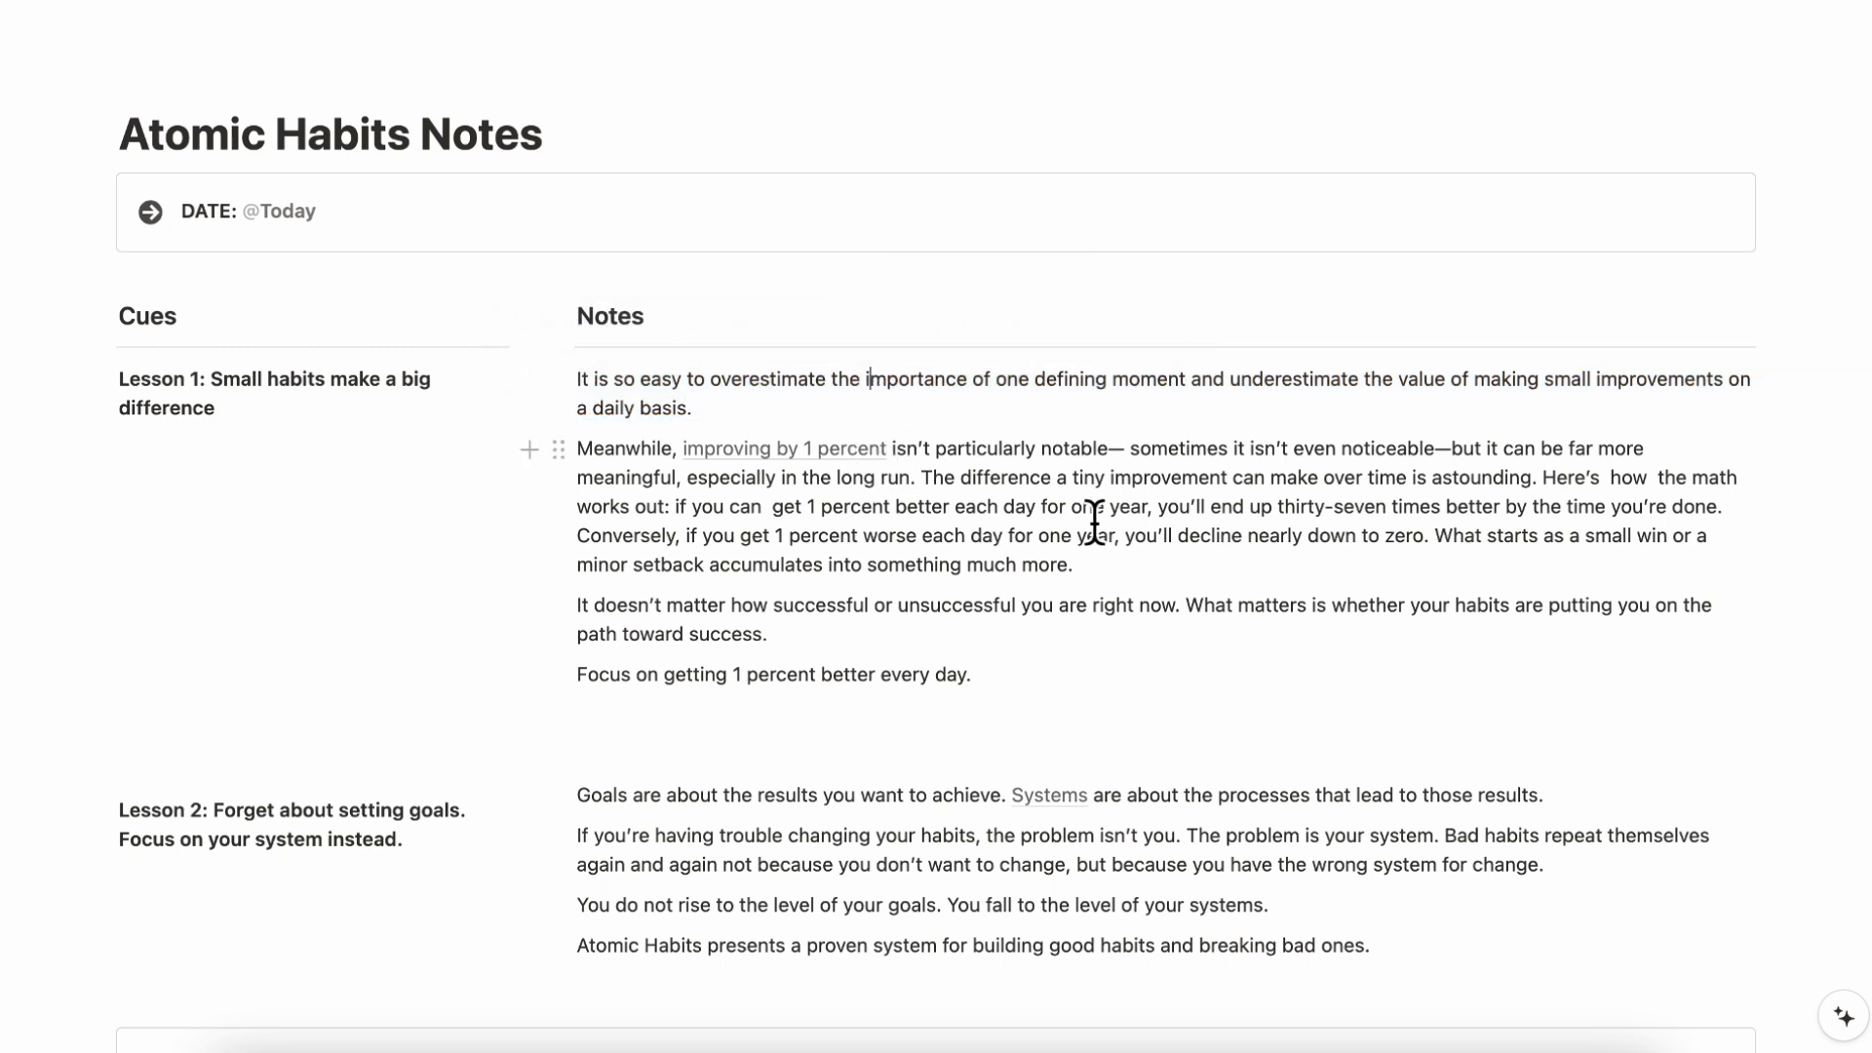
{"action": "scroll", "coordinate": [1094, 523], "scroll_direction": "down", "scroll_amount": 1}
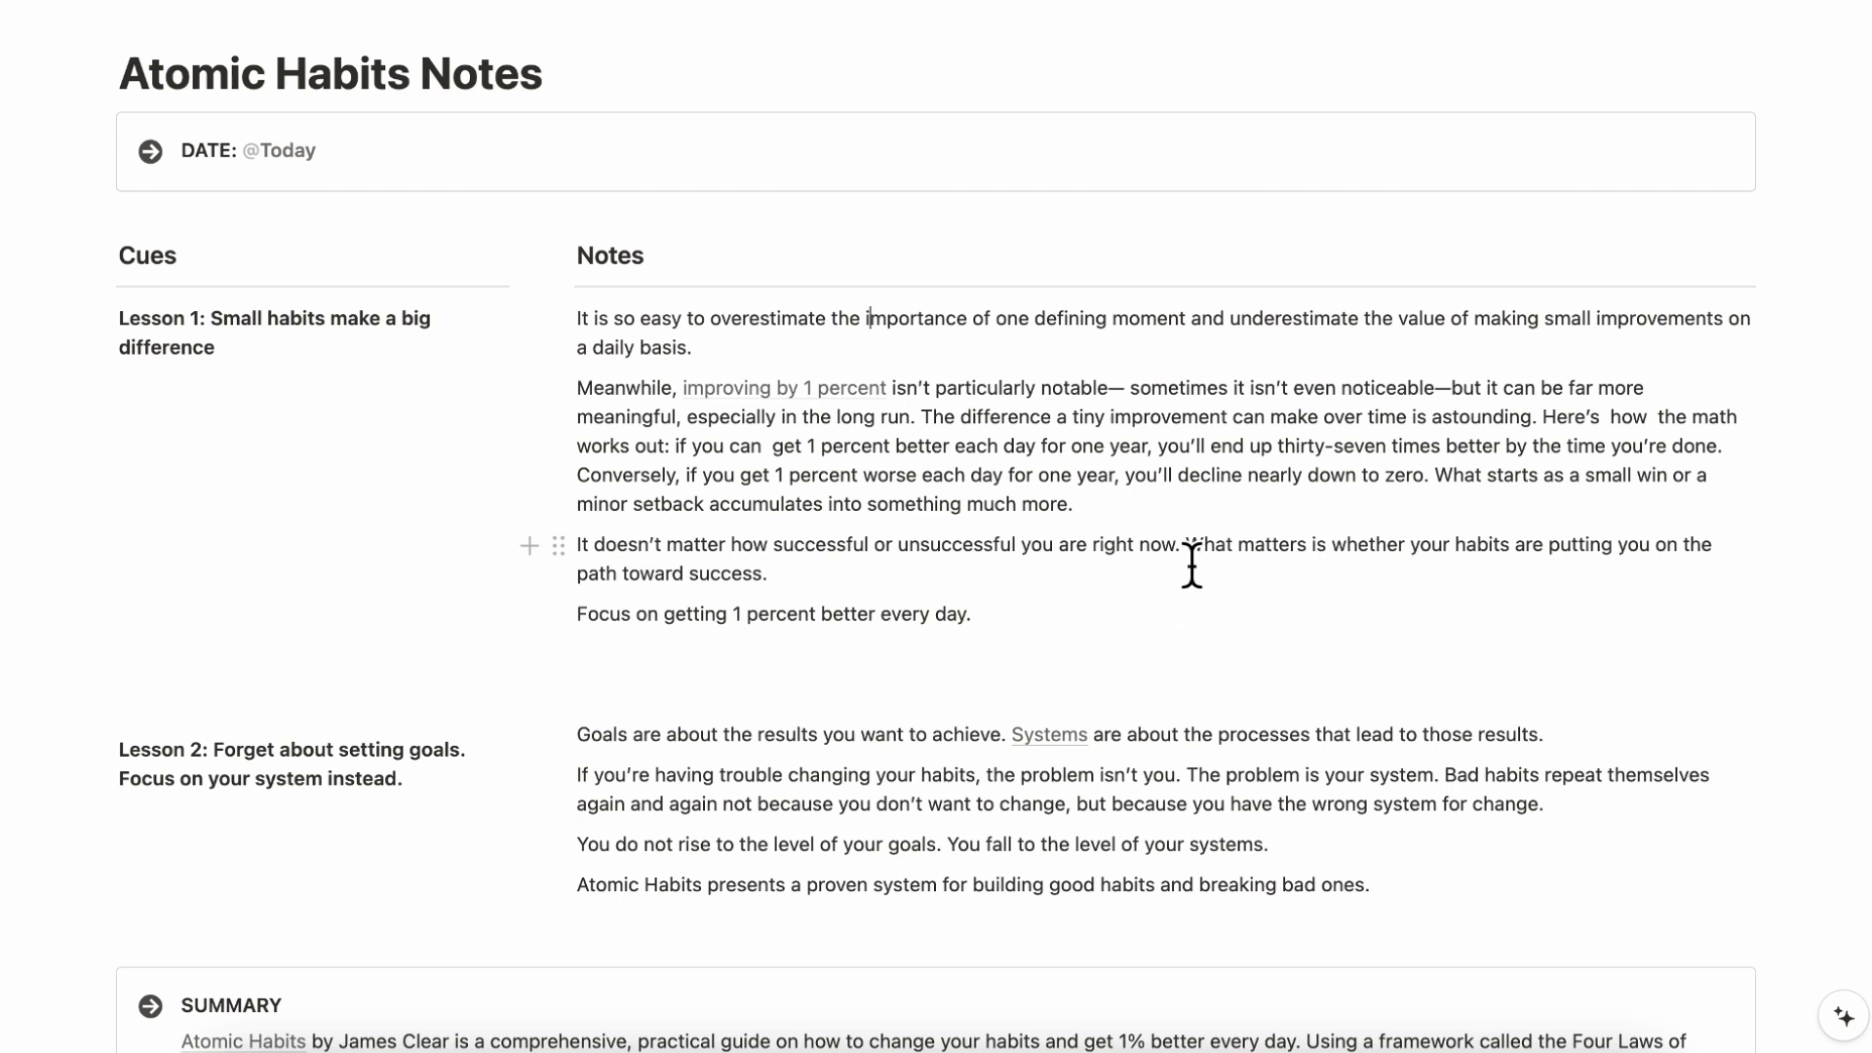
Try bold and underline formatting on the Lesson 1 sentence "It doesn't matter how successful or unsuccessful you are right now.".
{"action": "left_click_drag", "start_coordinate": [1181, 549], "coordinate": [581, 559]}
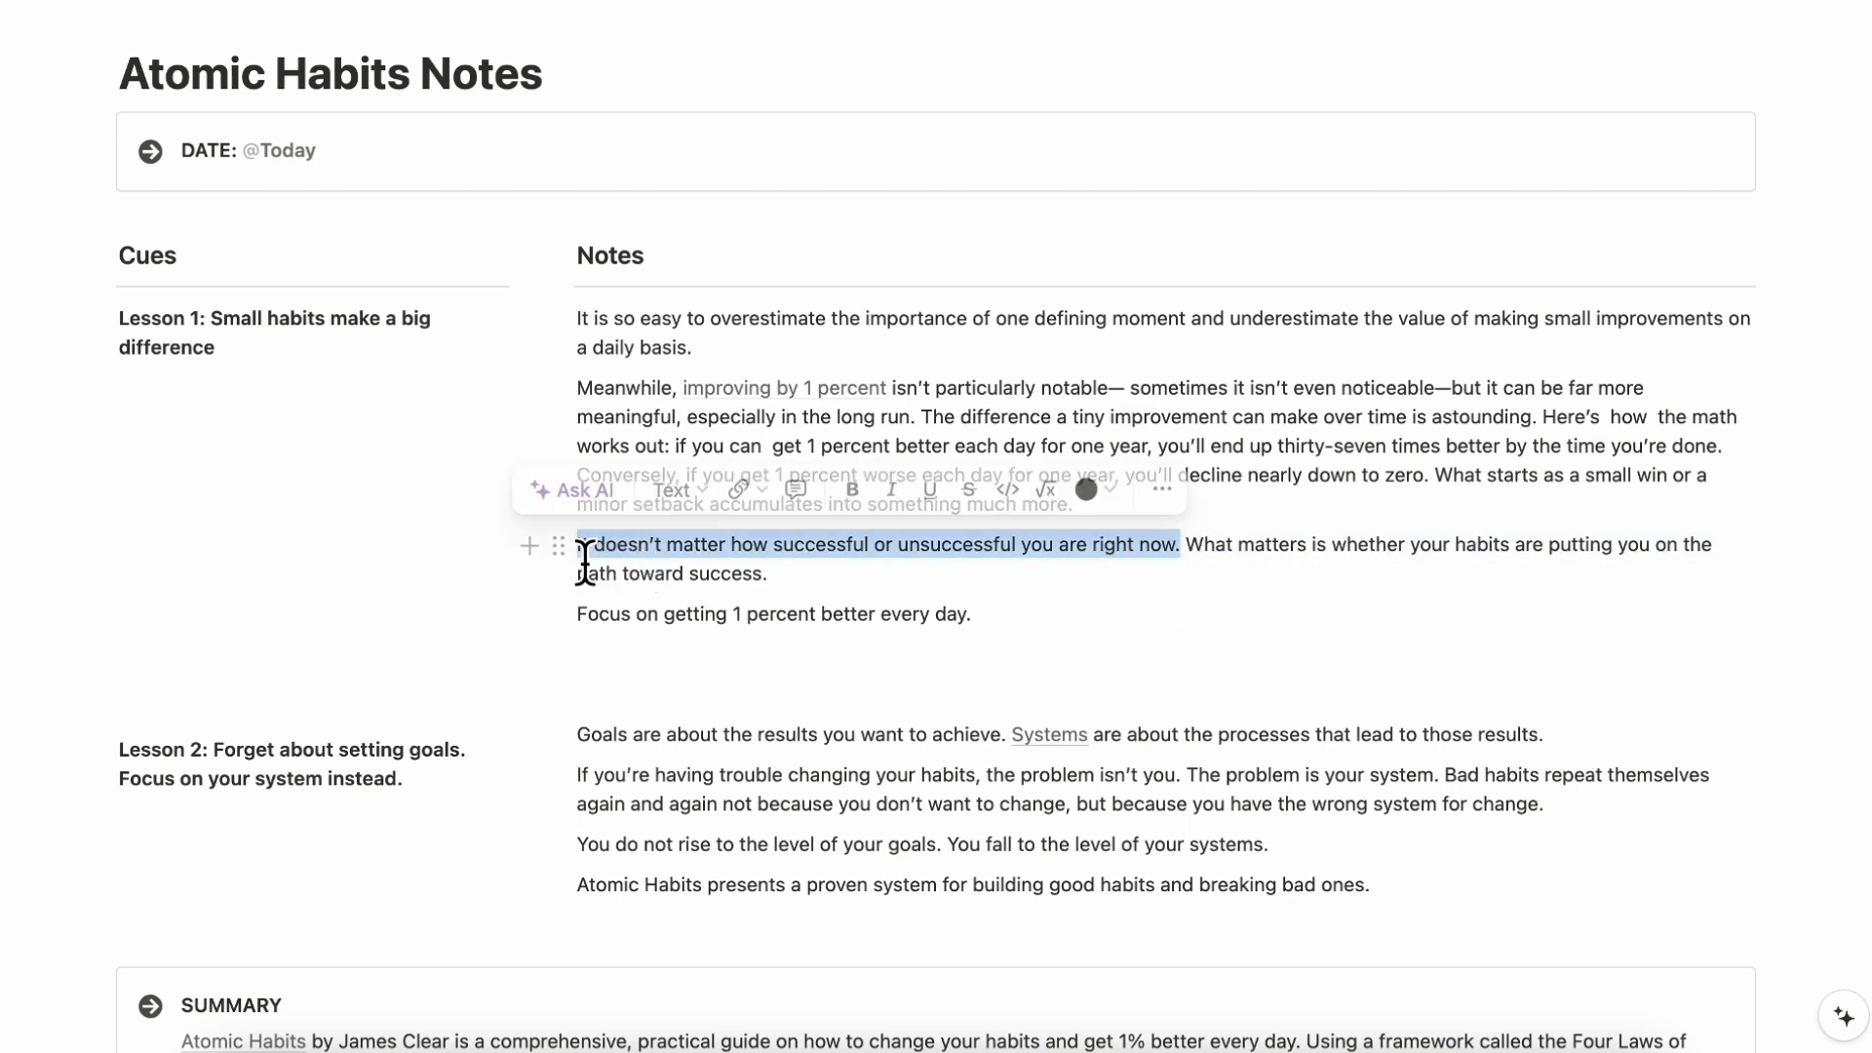
{"action": "left_click", "coordinate": [852, 489]}
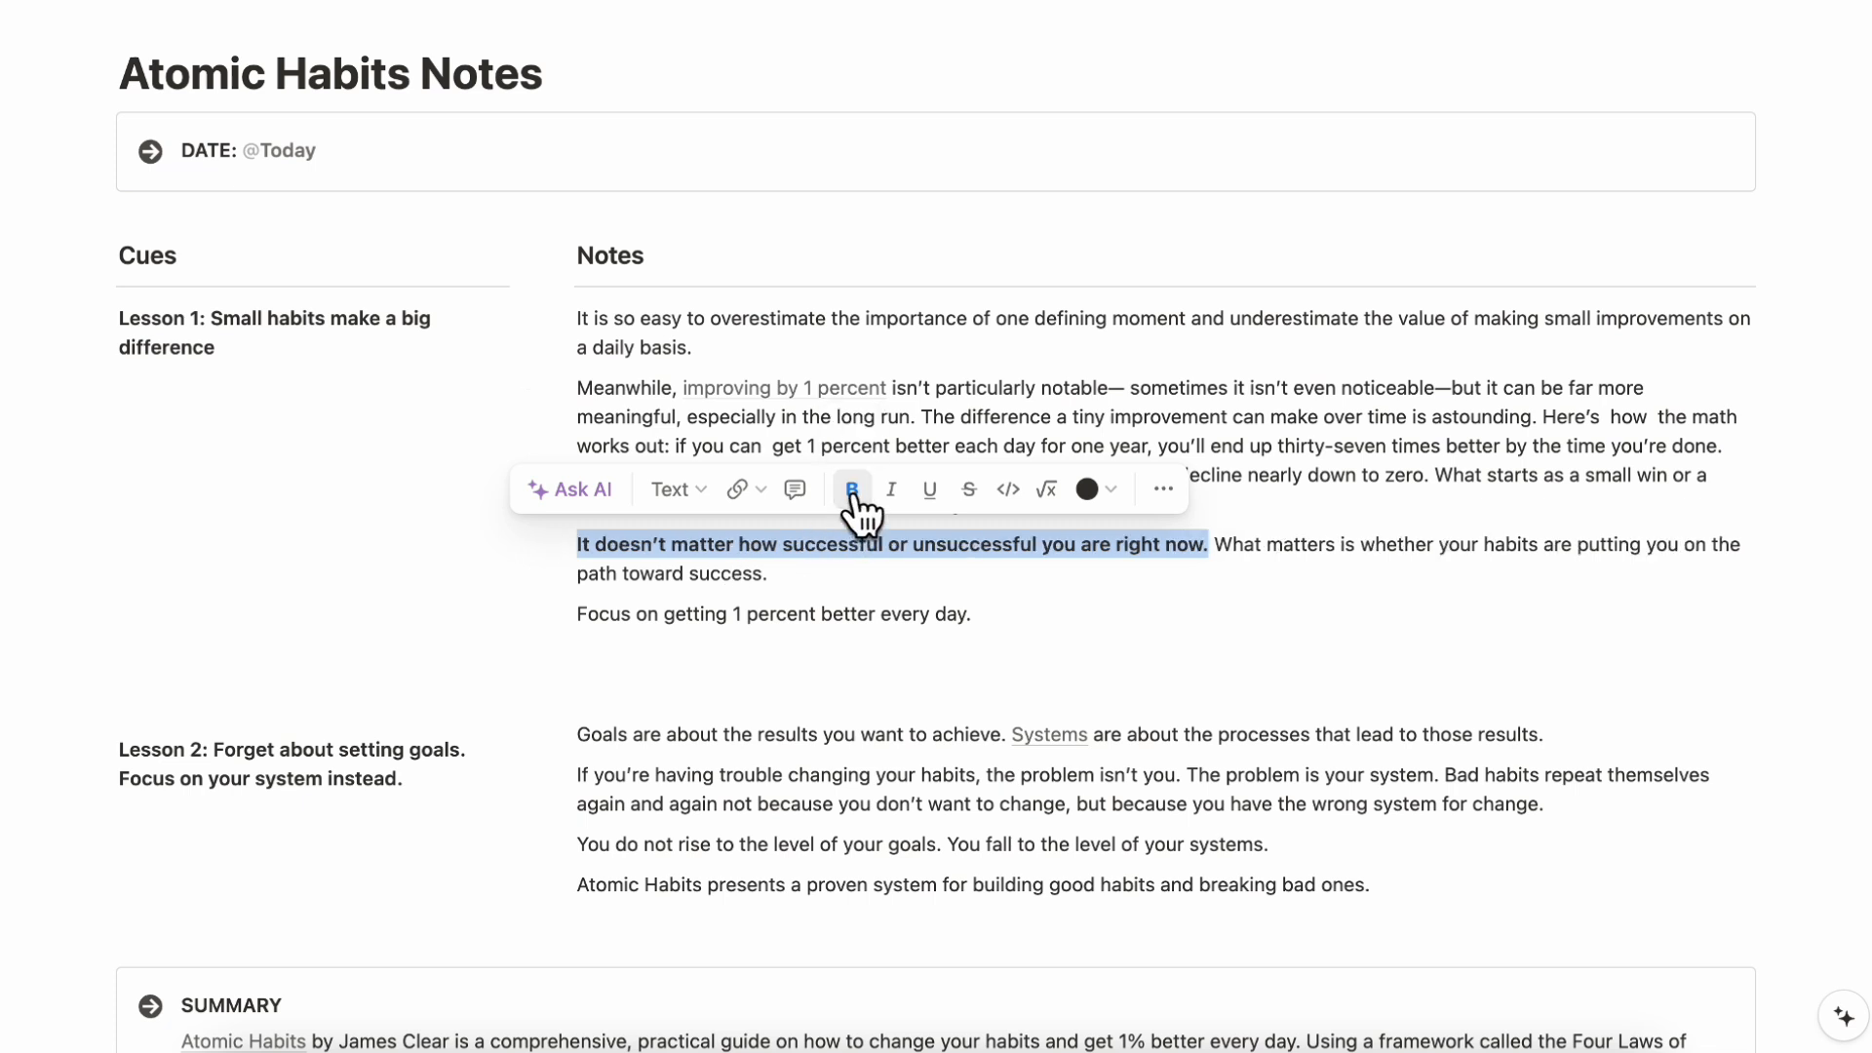
{"action": "left_click", "coordinate": [852, 490]}
{"action": "left_click", "coordinate": [929, 489]}
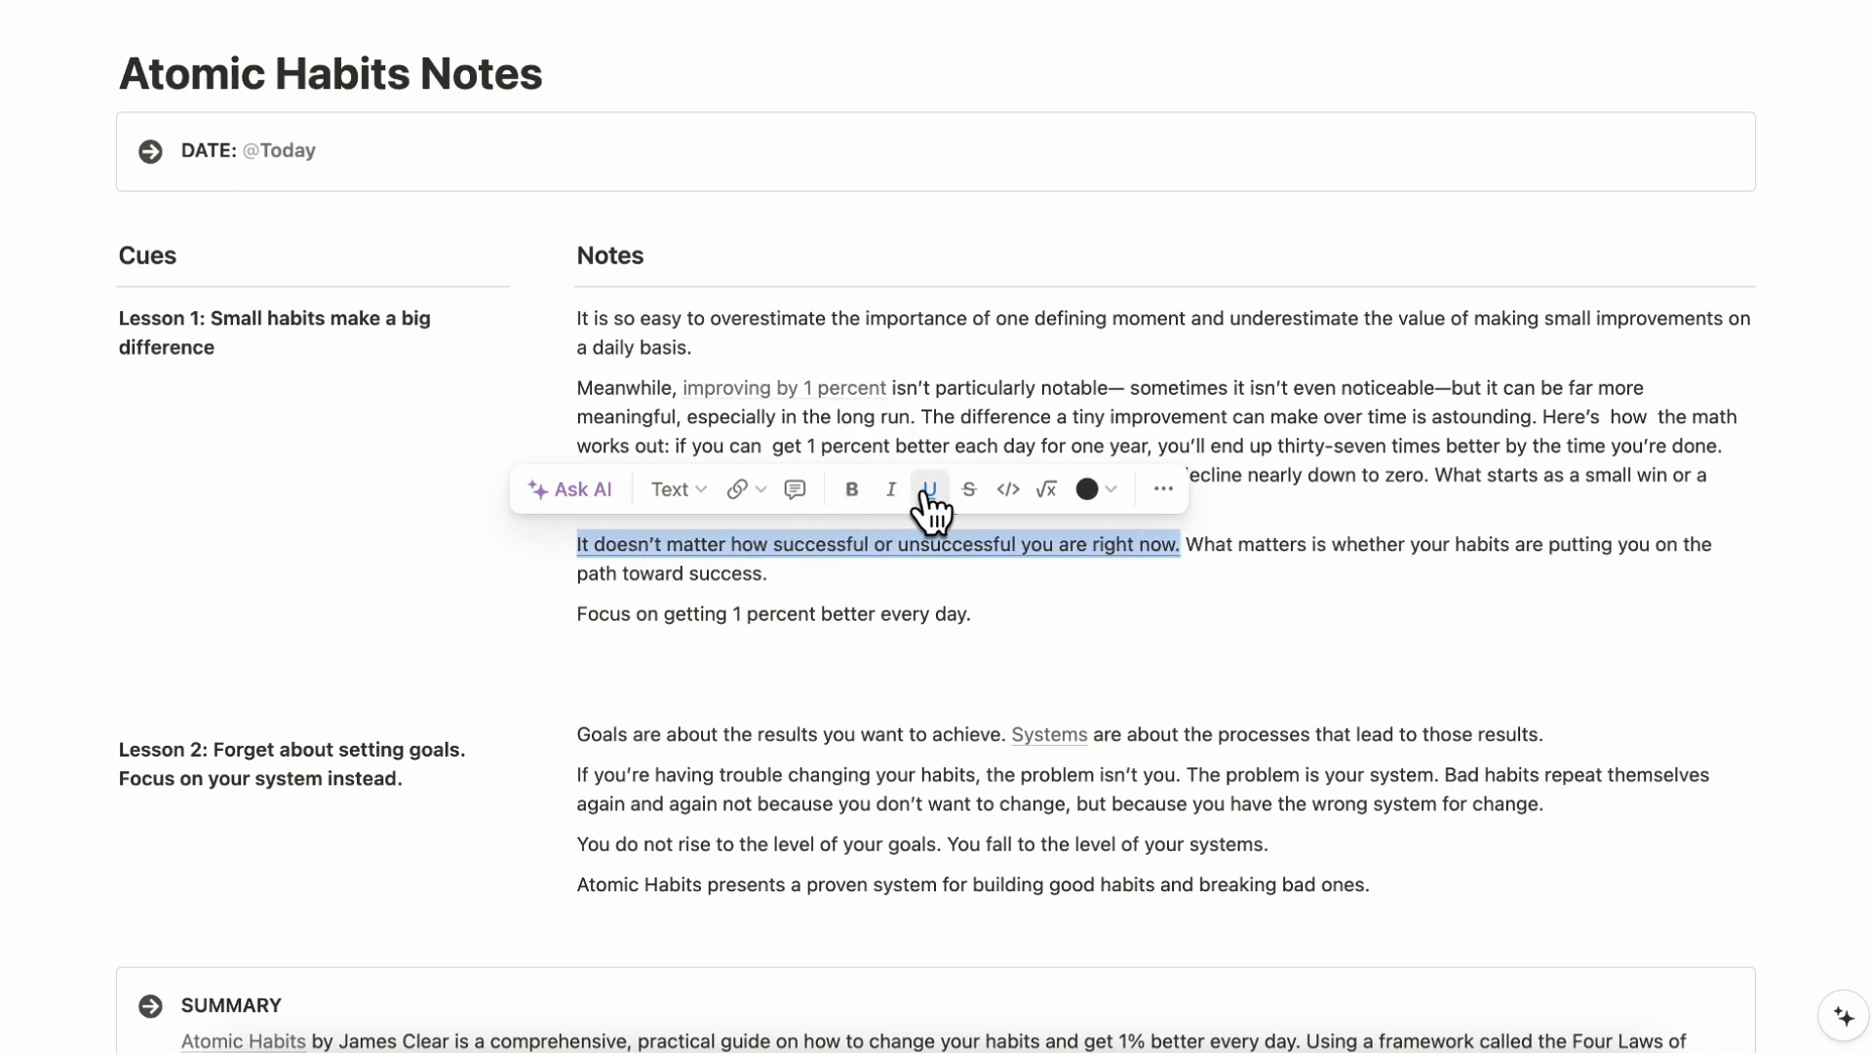
{"action": "left_click", "coordinate": [929, 489]}
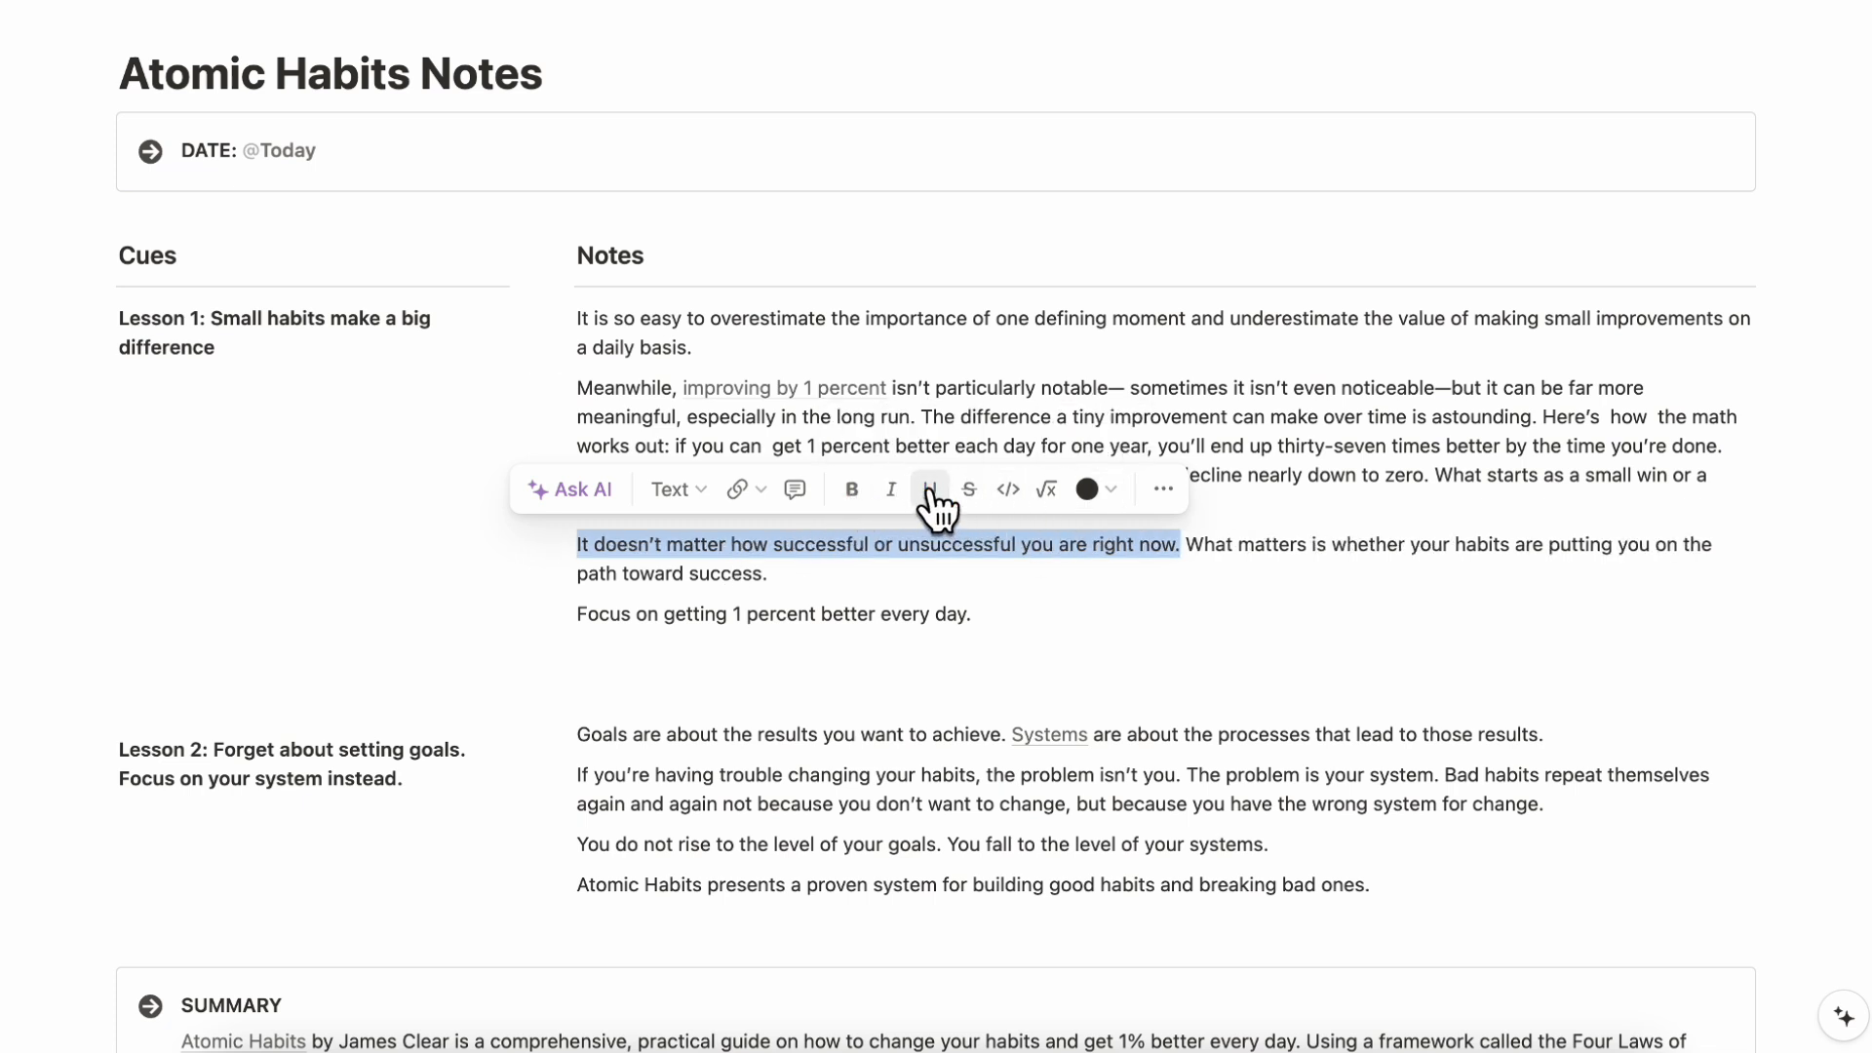
Highlight the sentence "It doesn't matter how successful or unsuccessful you are right now." with a yellow background.
{"action": "left_click", "coordinate": [1092, 489]}
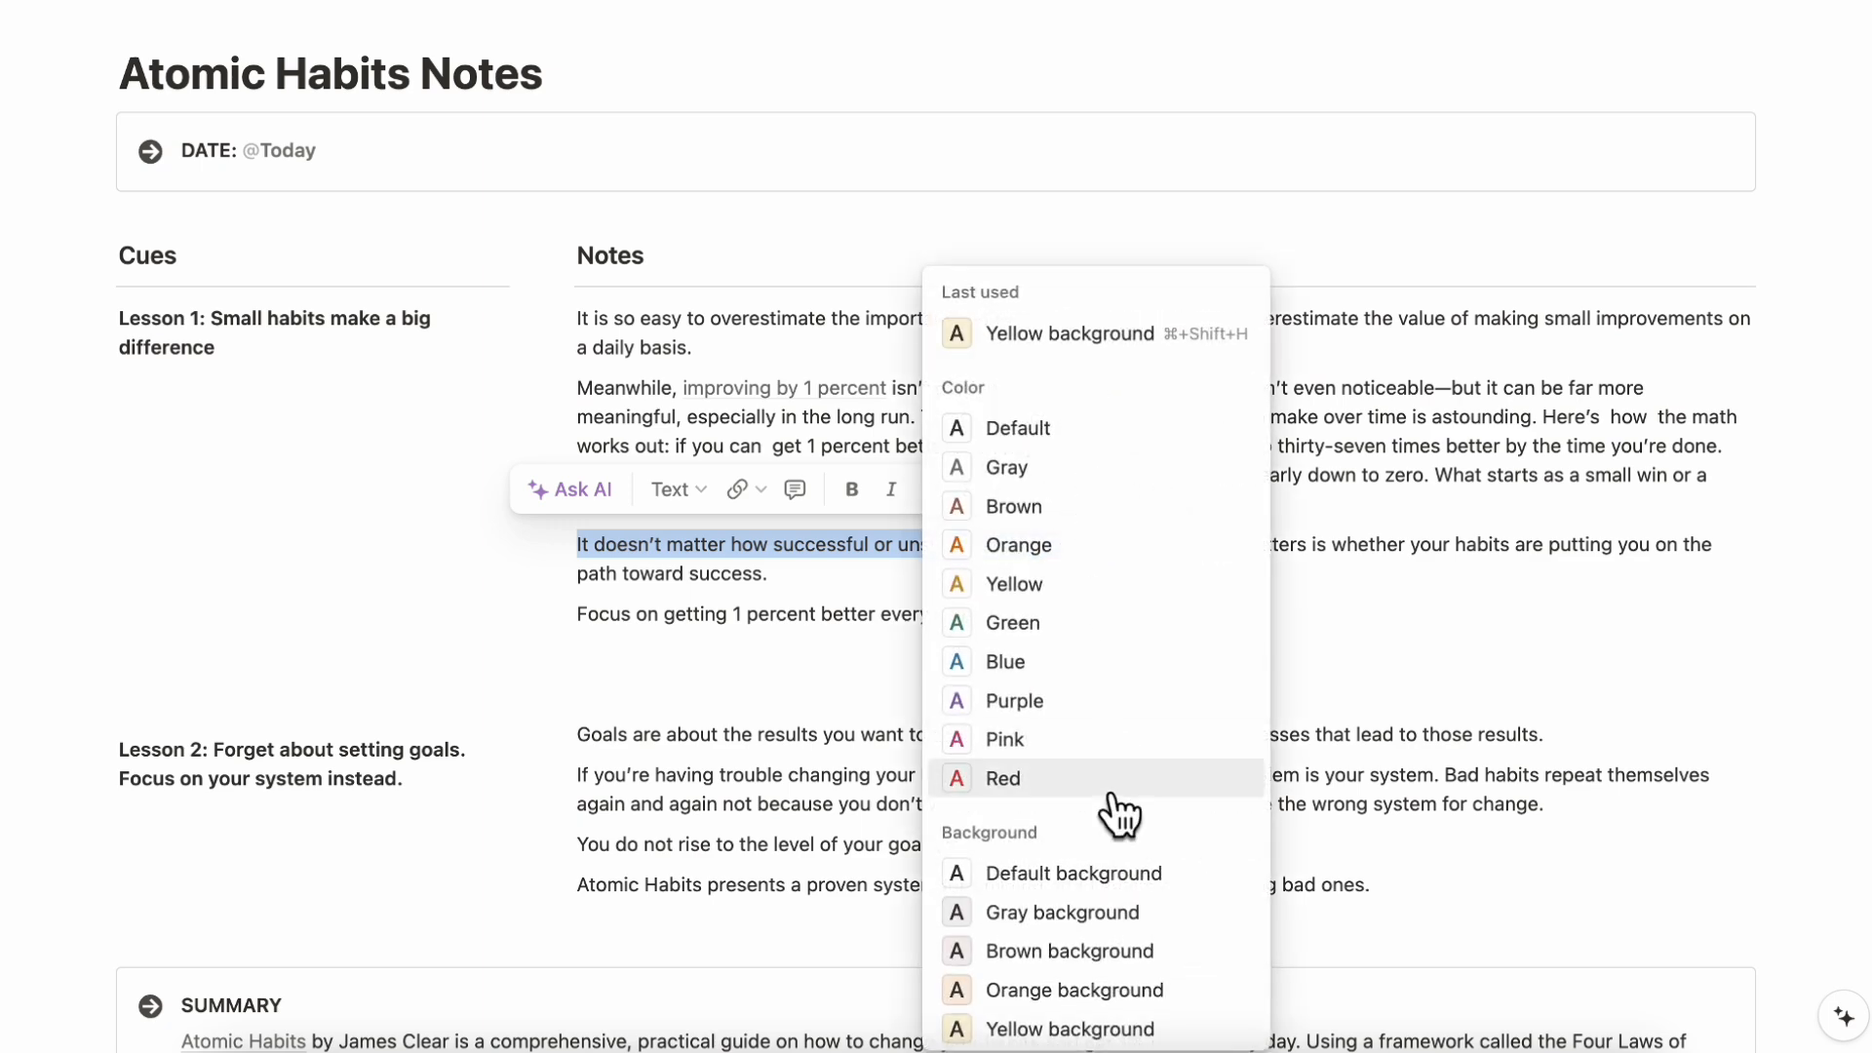
{"action": "scroll", "coordinate": [1116, 839], "scroll_direction": "down", "scroll_amount": 3}
{"action": "left_click", "coordinate": [1096, 832]}
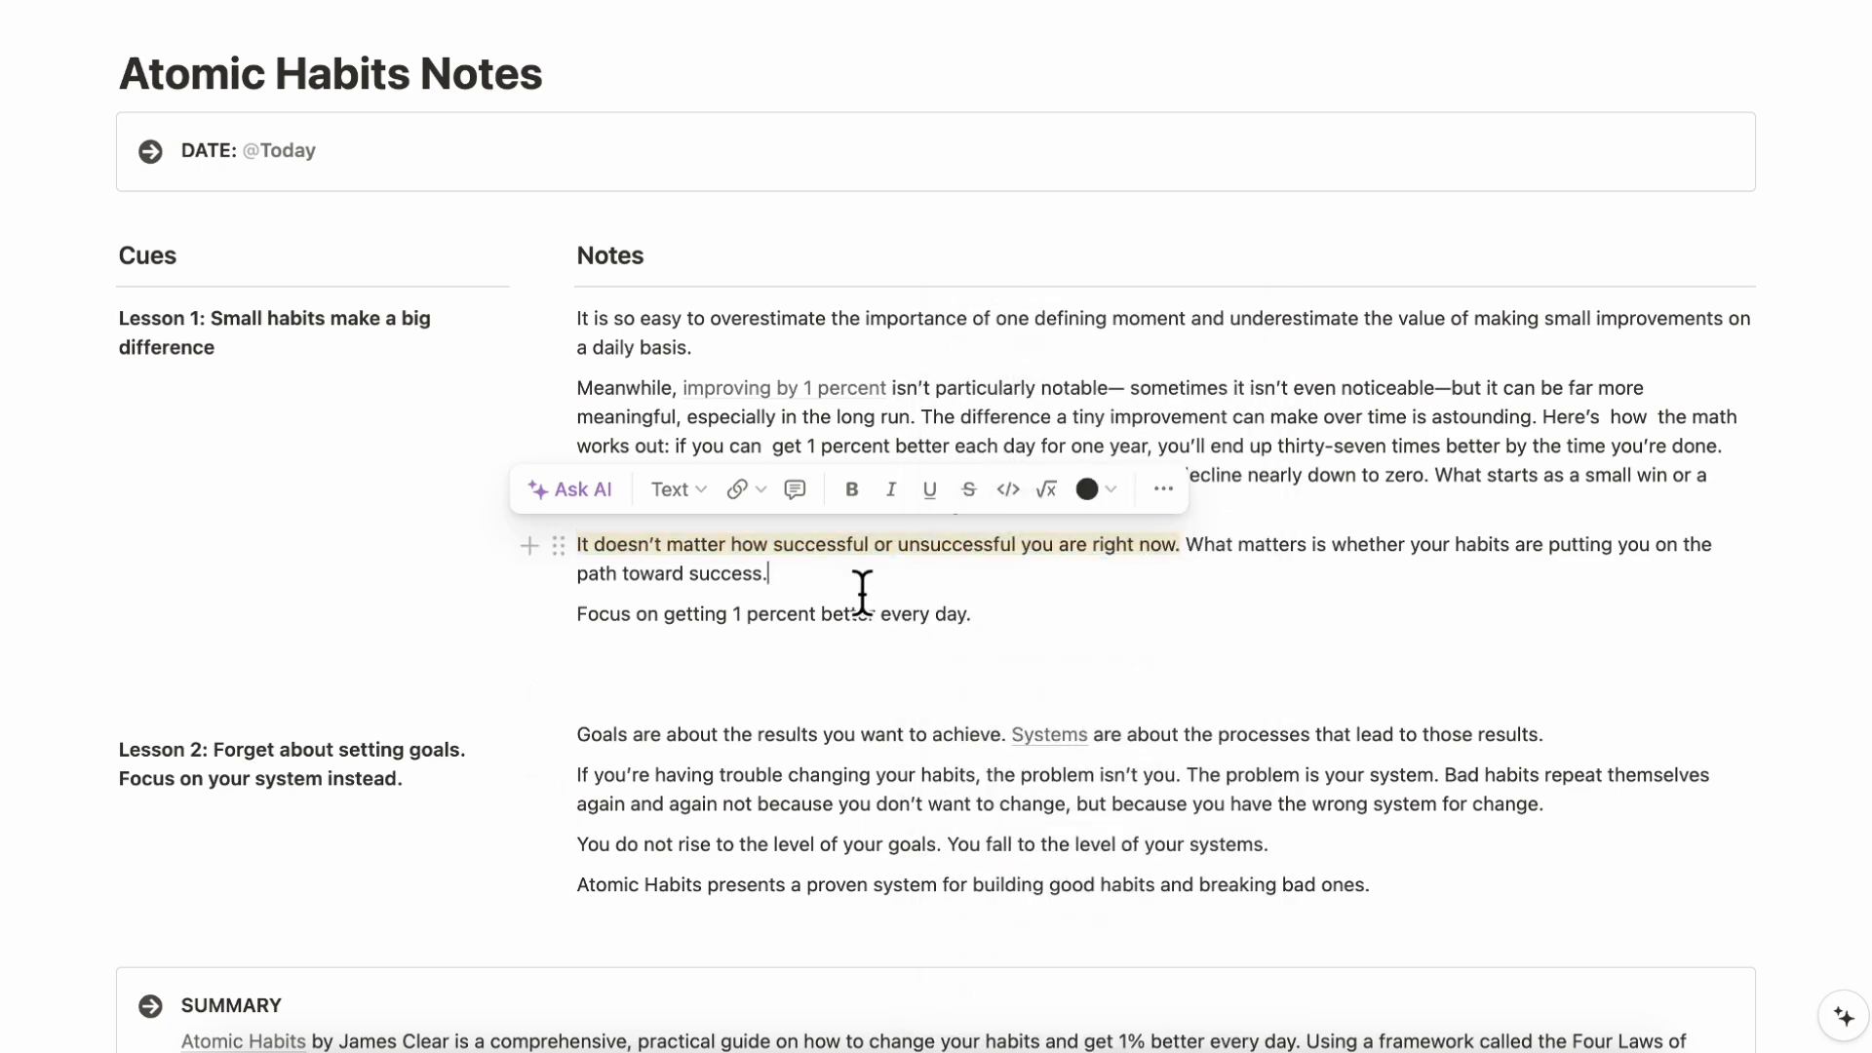
{"action": "left_click", "coordinate": [864, 622]}
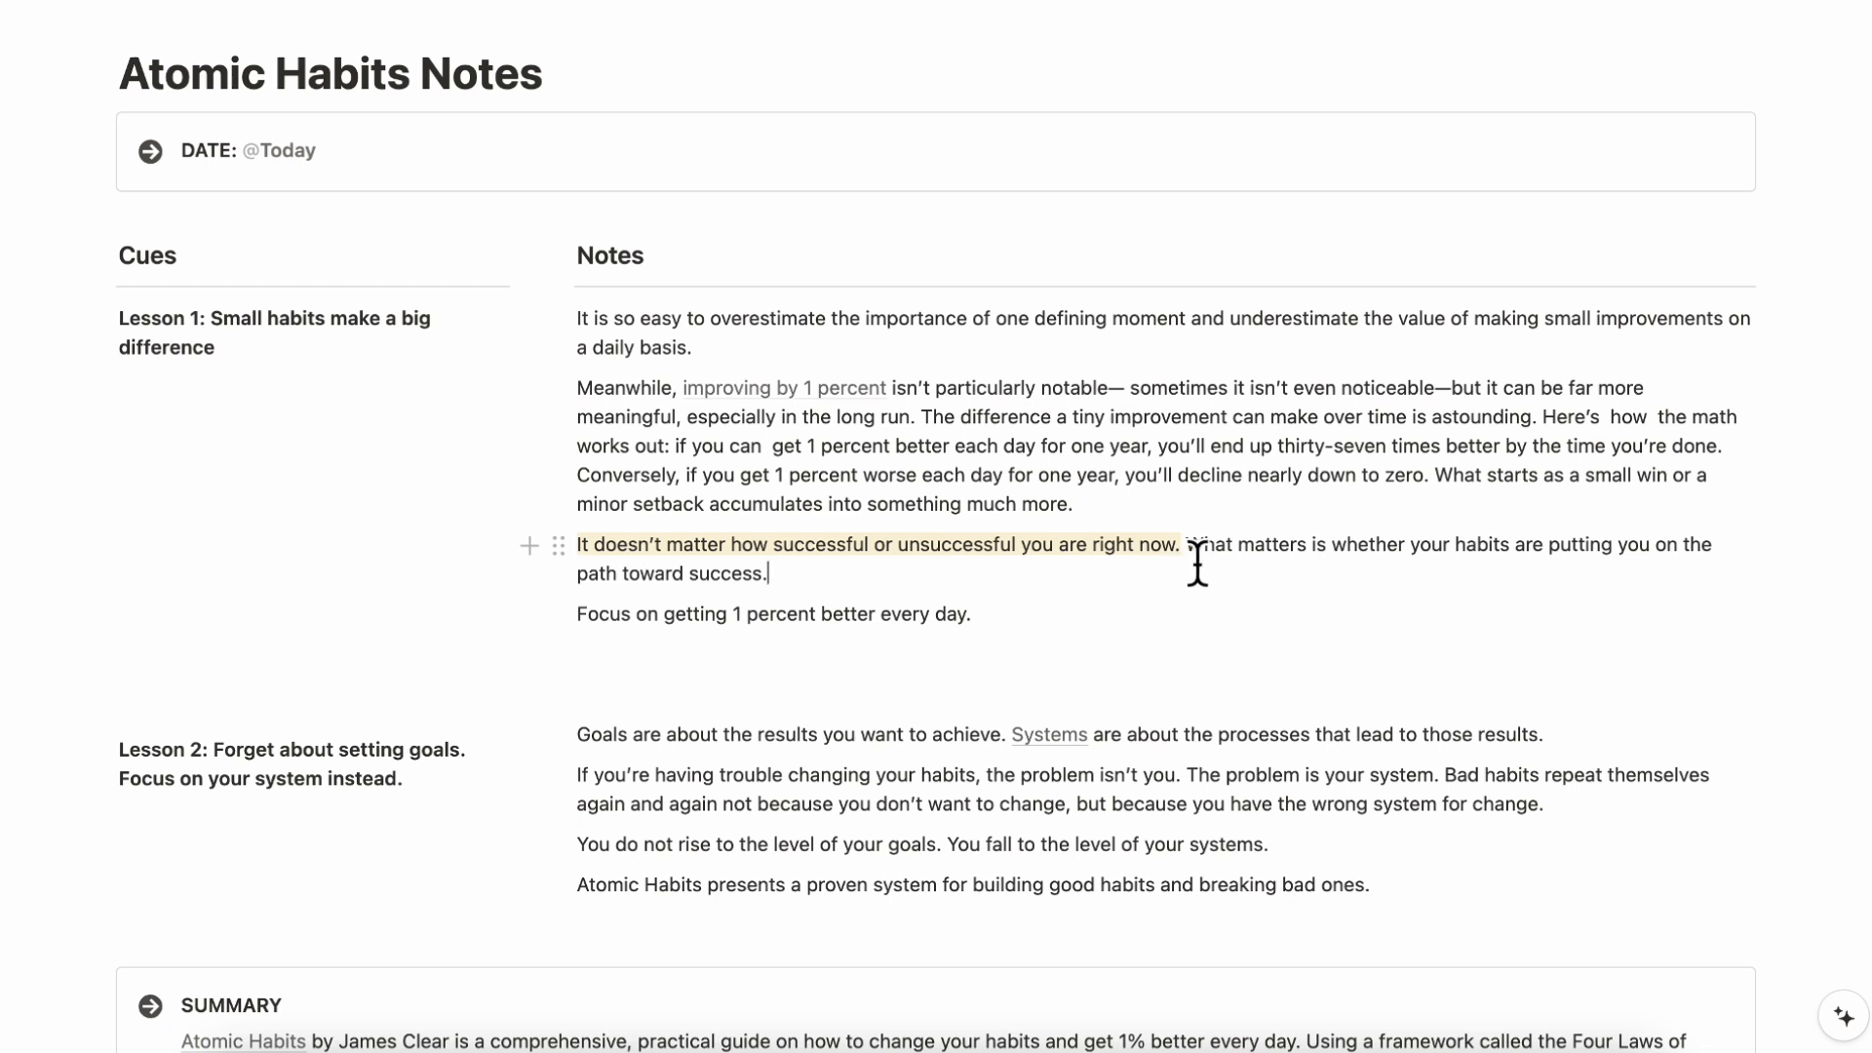
Comment "Be sure to read this over again" on the paragraph ending "path toward success." and resolve that comment.
{"action": "left_click_drag", "start_coordinate": [1197, 563], "coordinate": [1223, 579]}
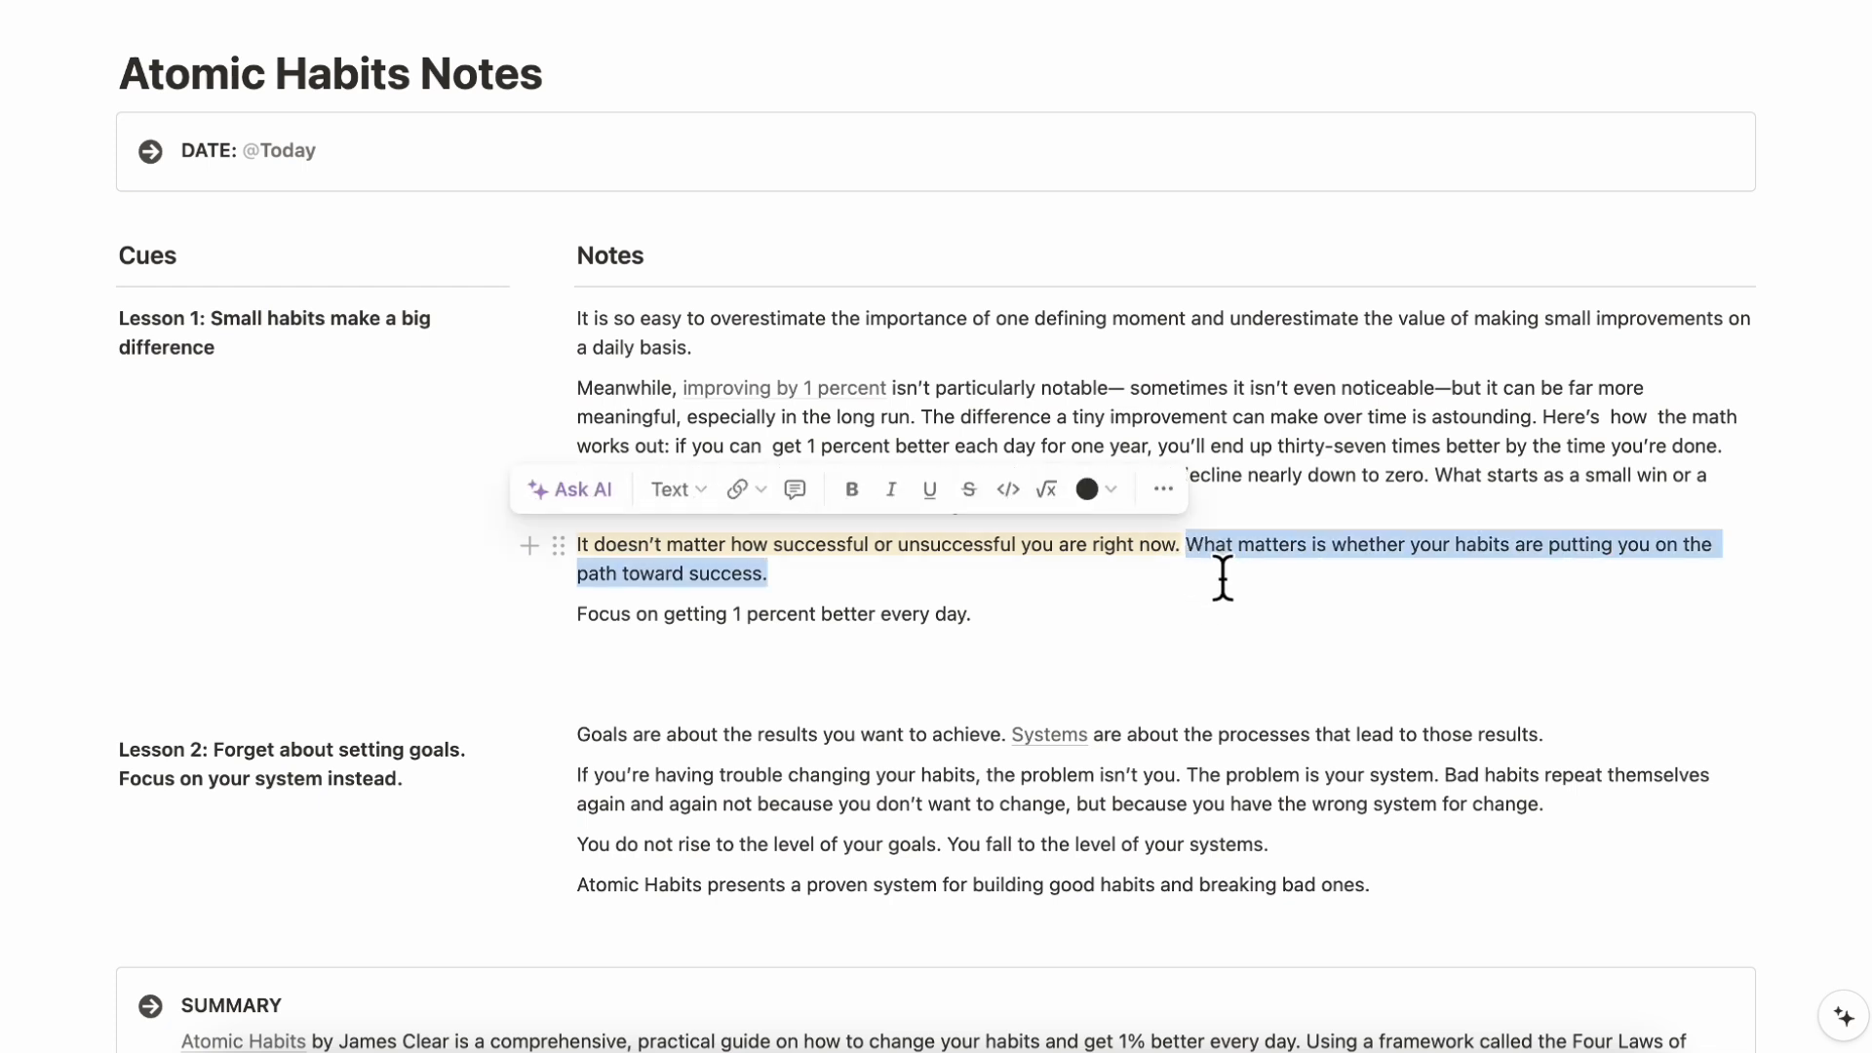
{"action": "left_click", "coordinate": [1249, 547]}
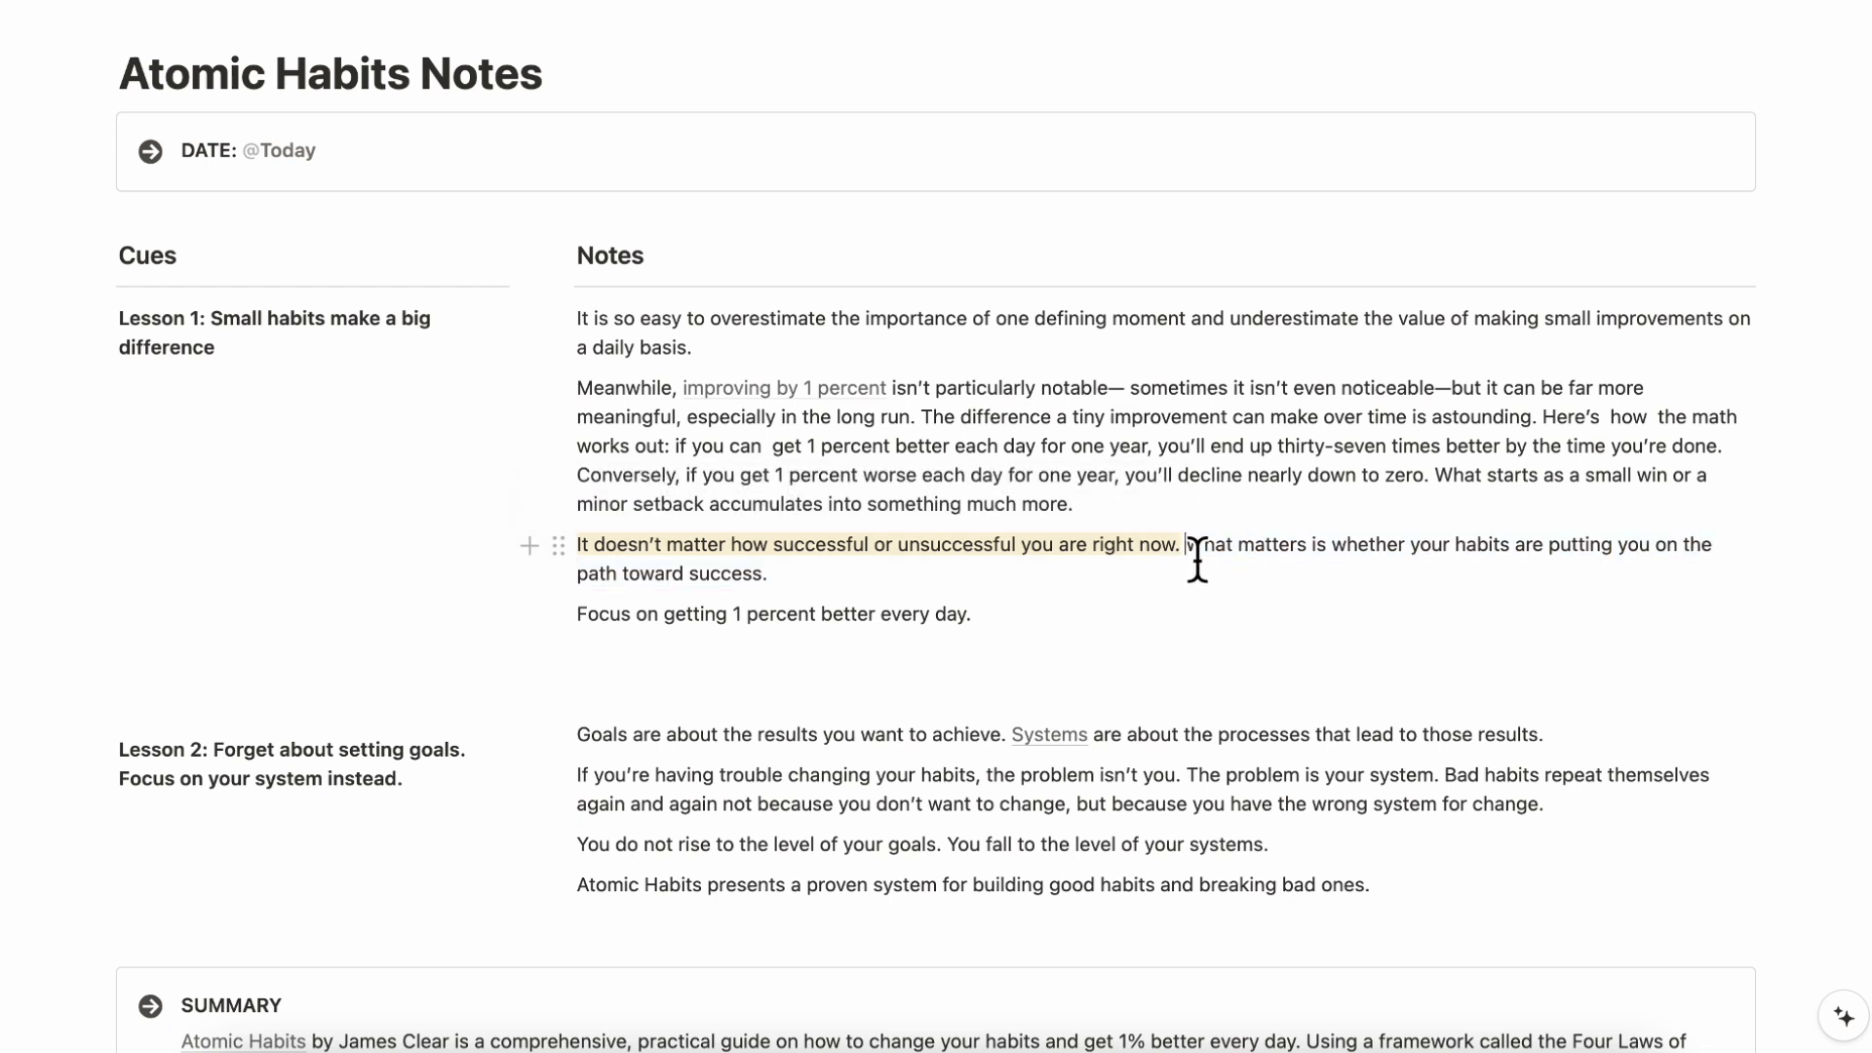
{"action": "left_click_drag", "start_coordinate": [1193, 552], "coordinate": [1226, 585]}
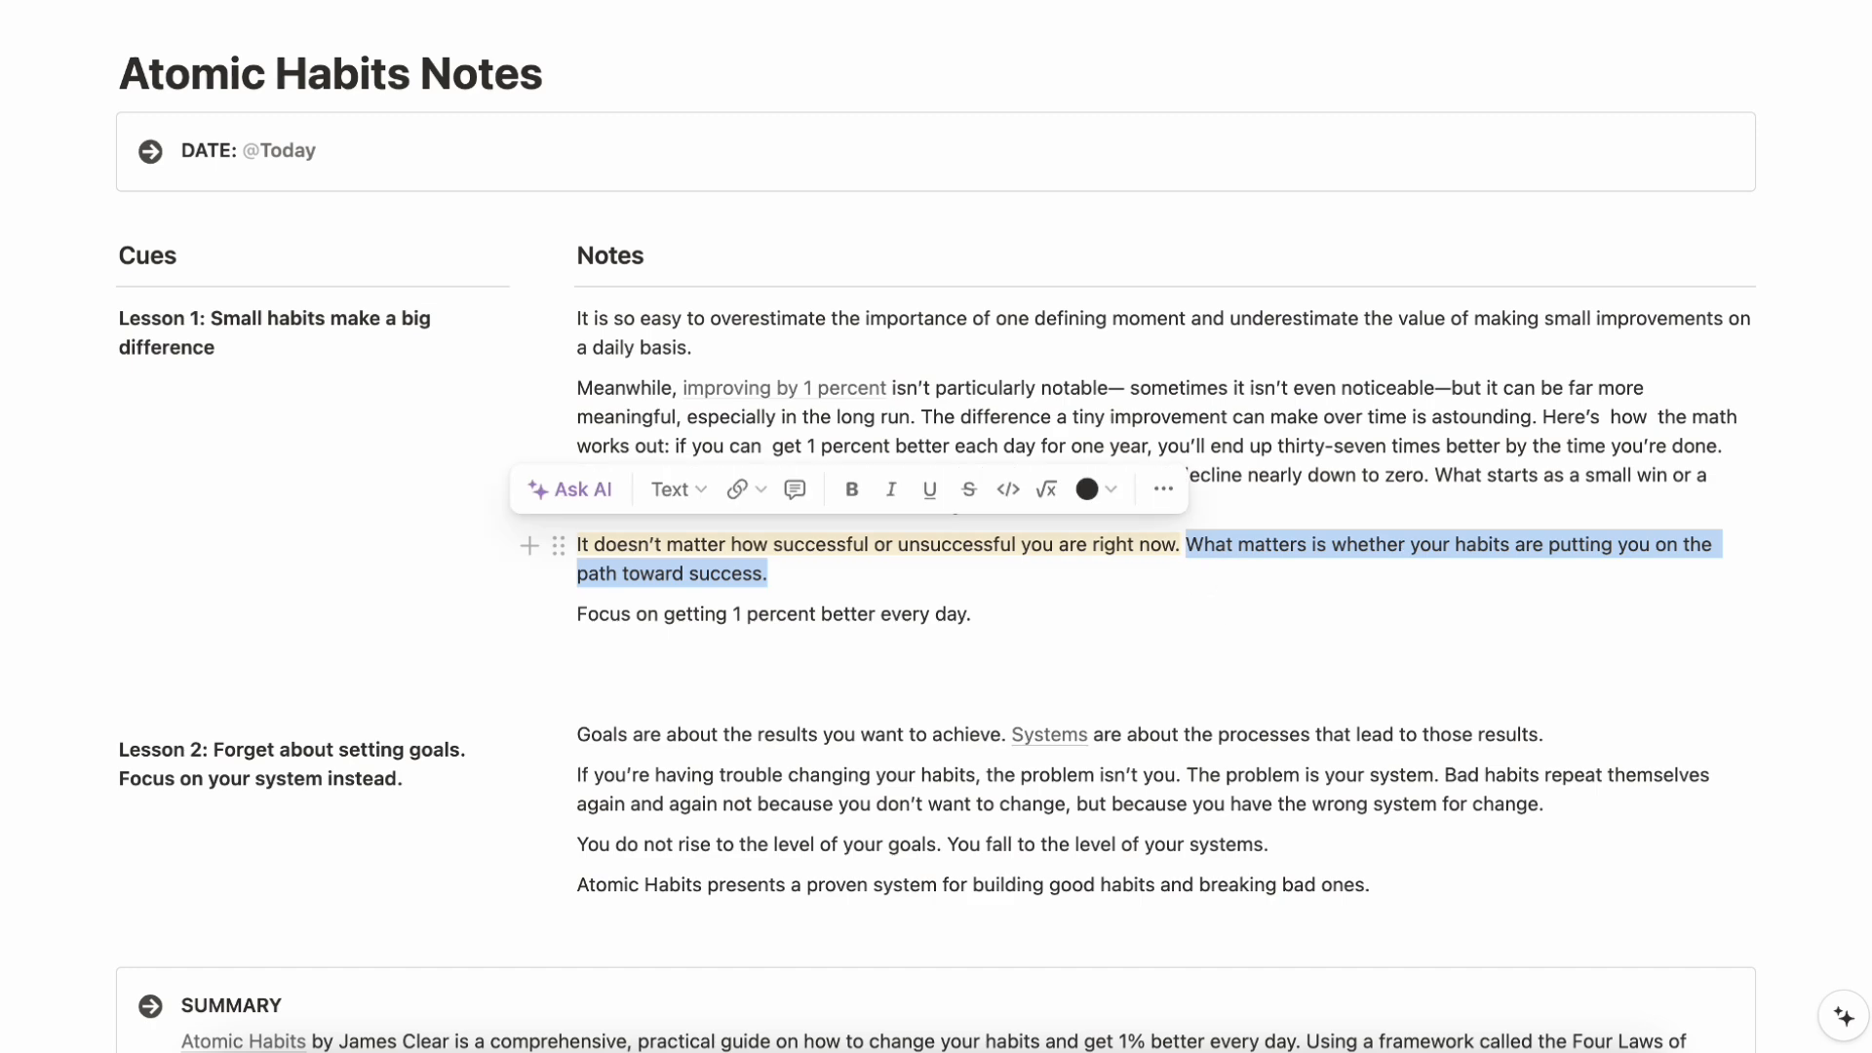
{"action": "right_click", "coordinate": [1158, 492]}
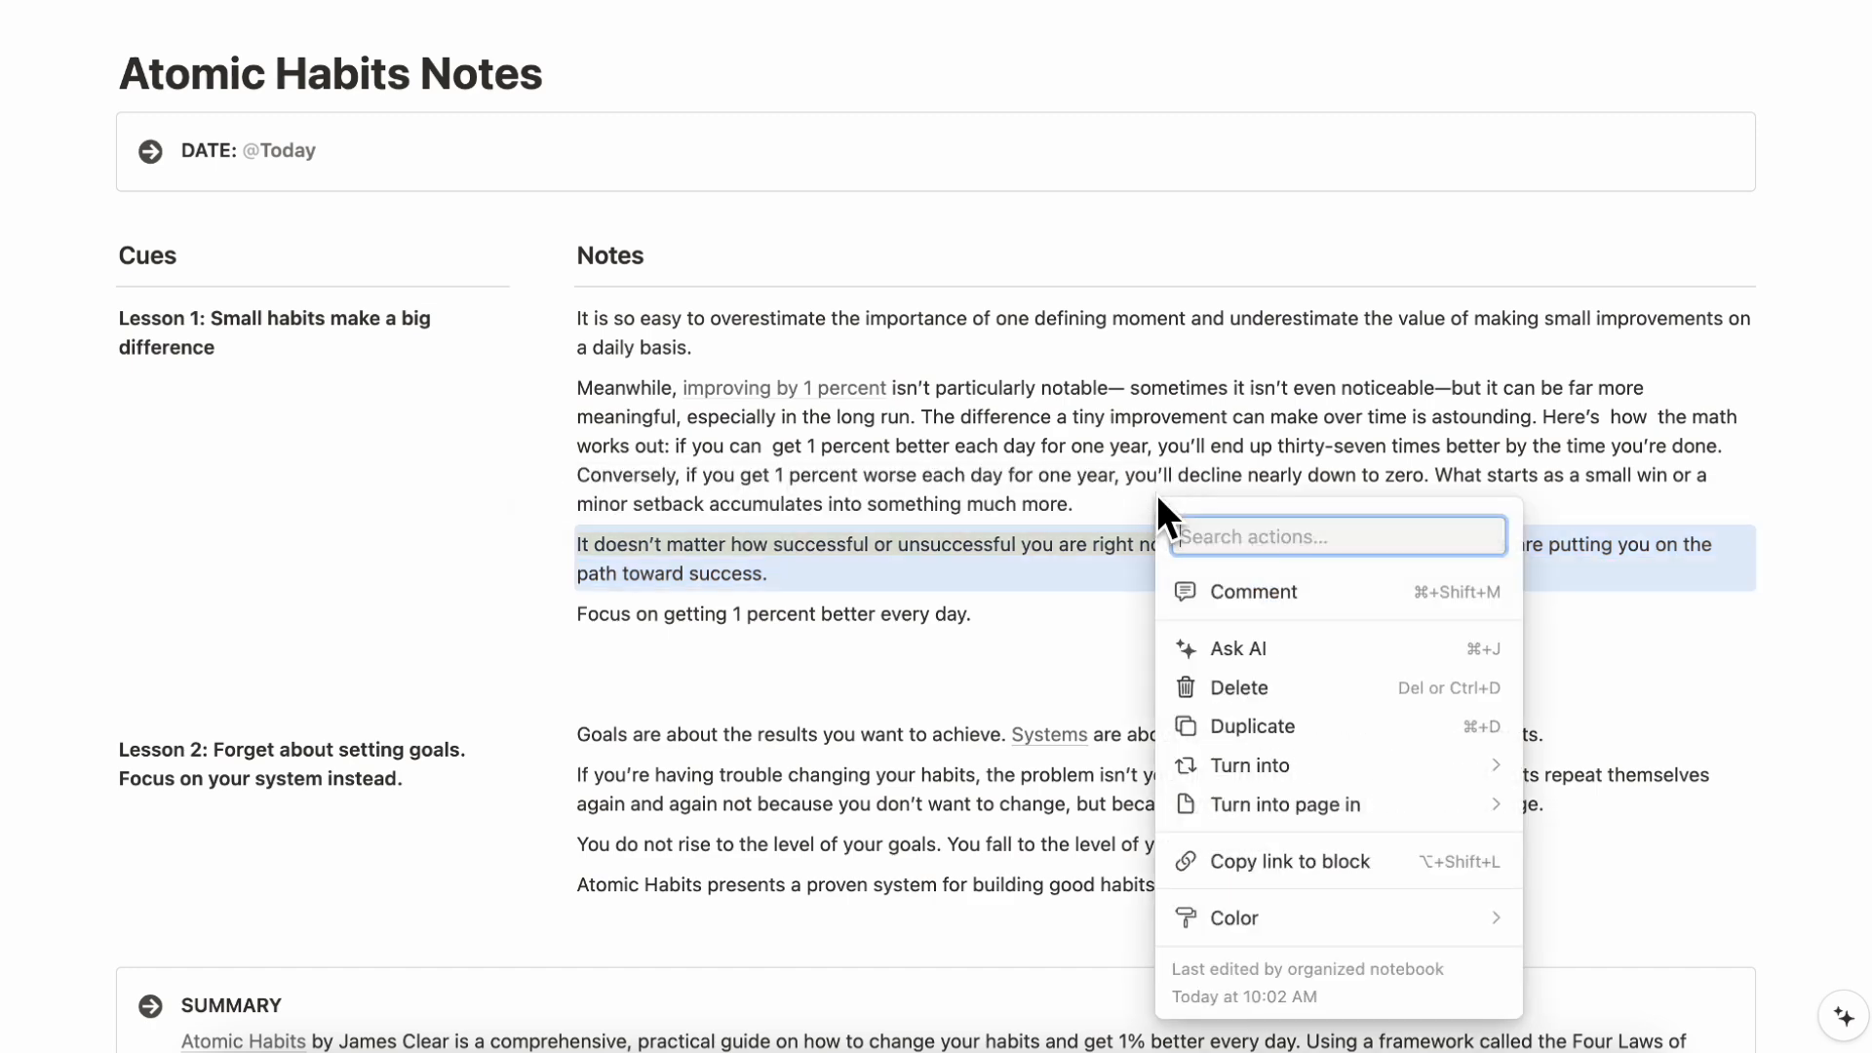
{"action": "left_click", "coordinate": [1296, 598]}
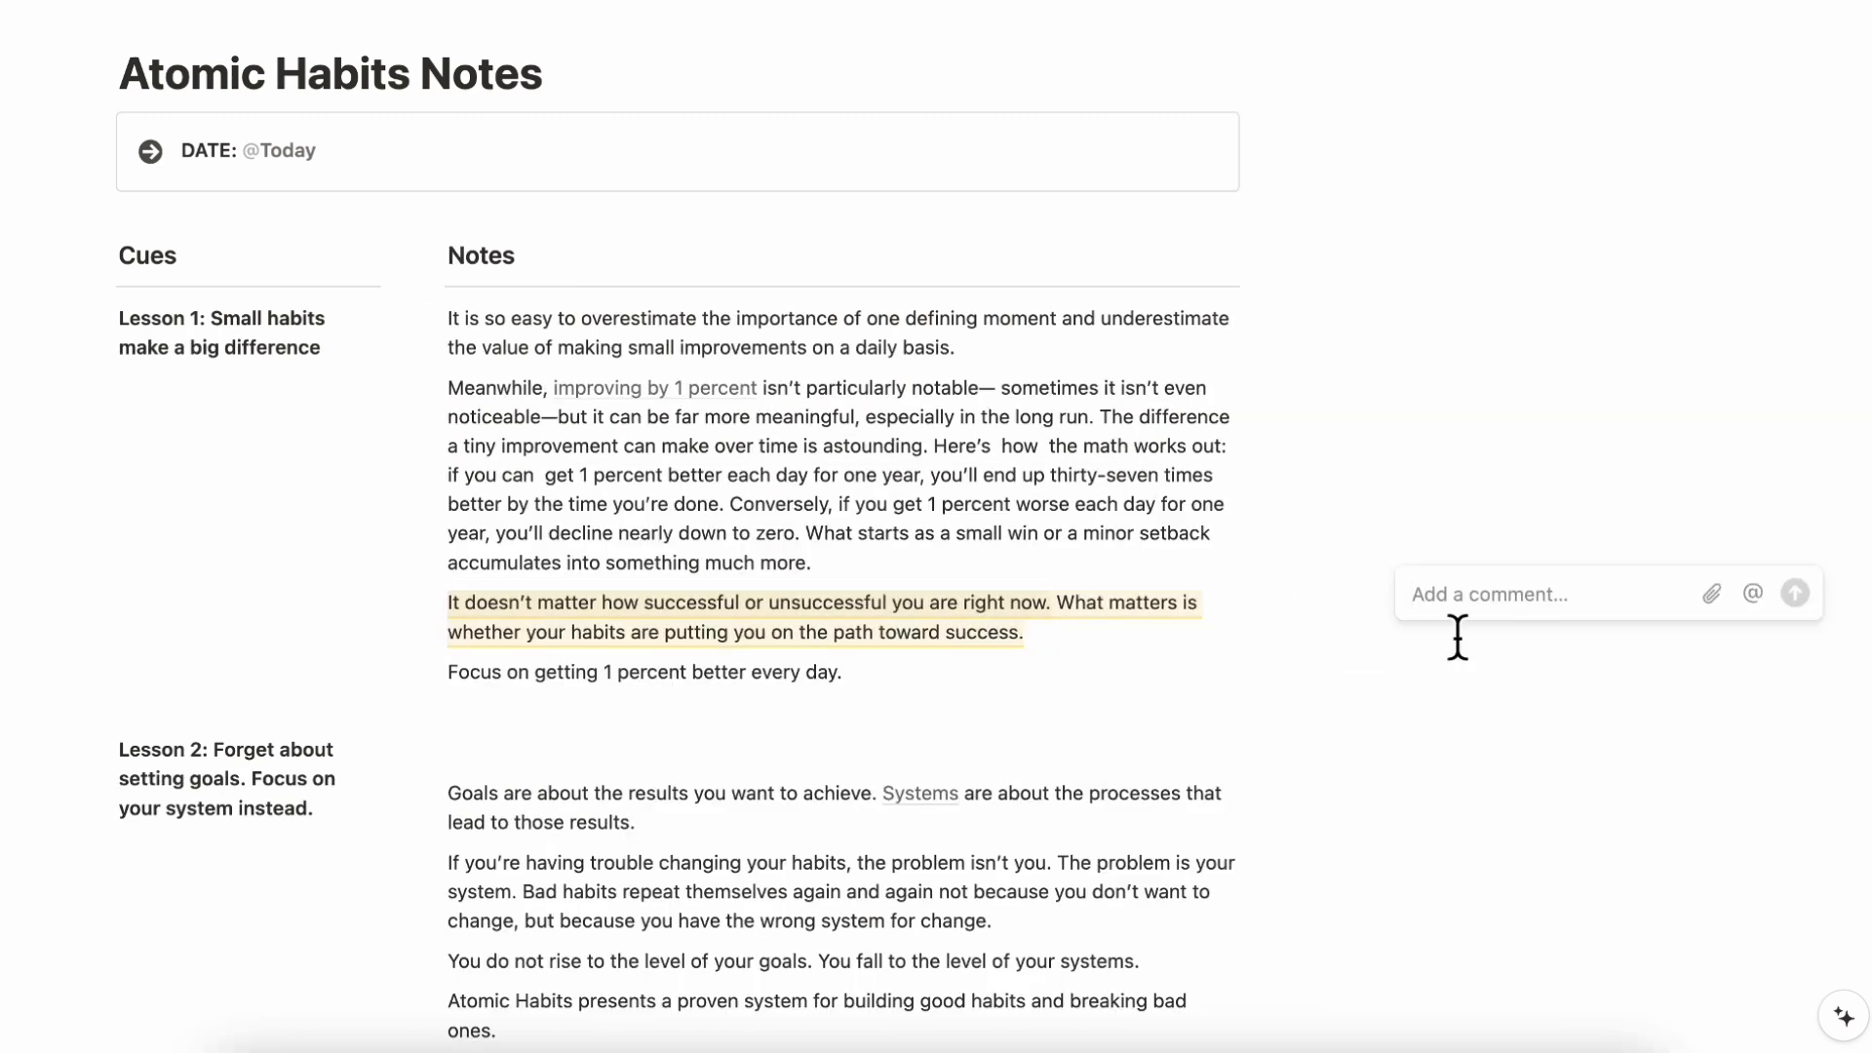
{"action": "type", "text": "Be sure to read this over again"}
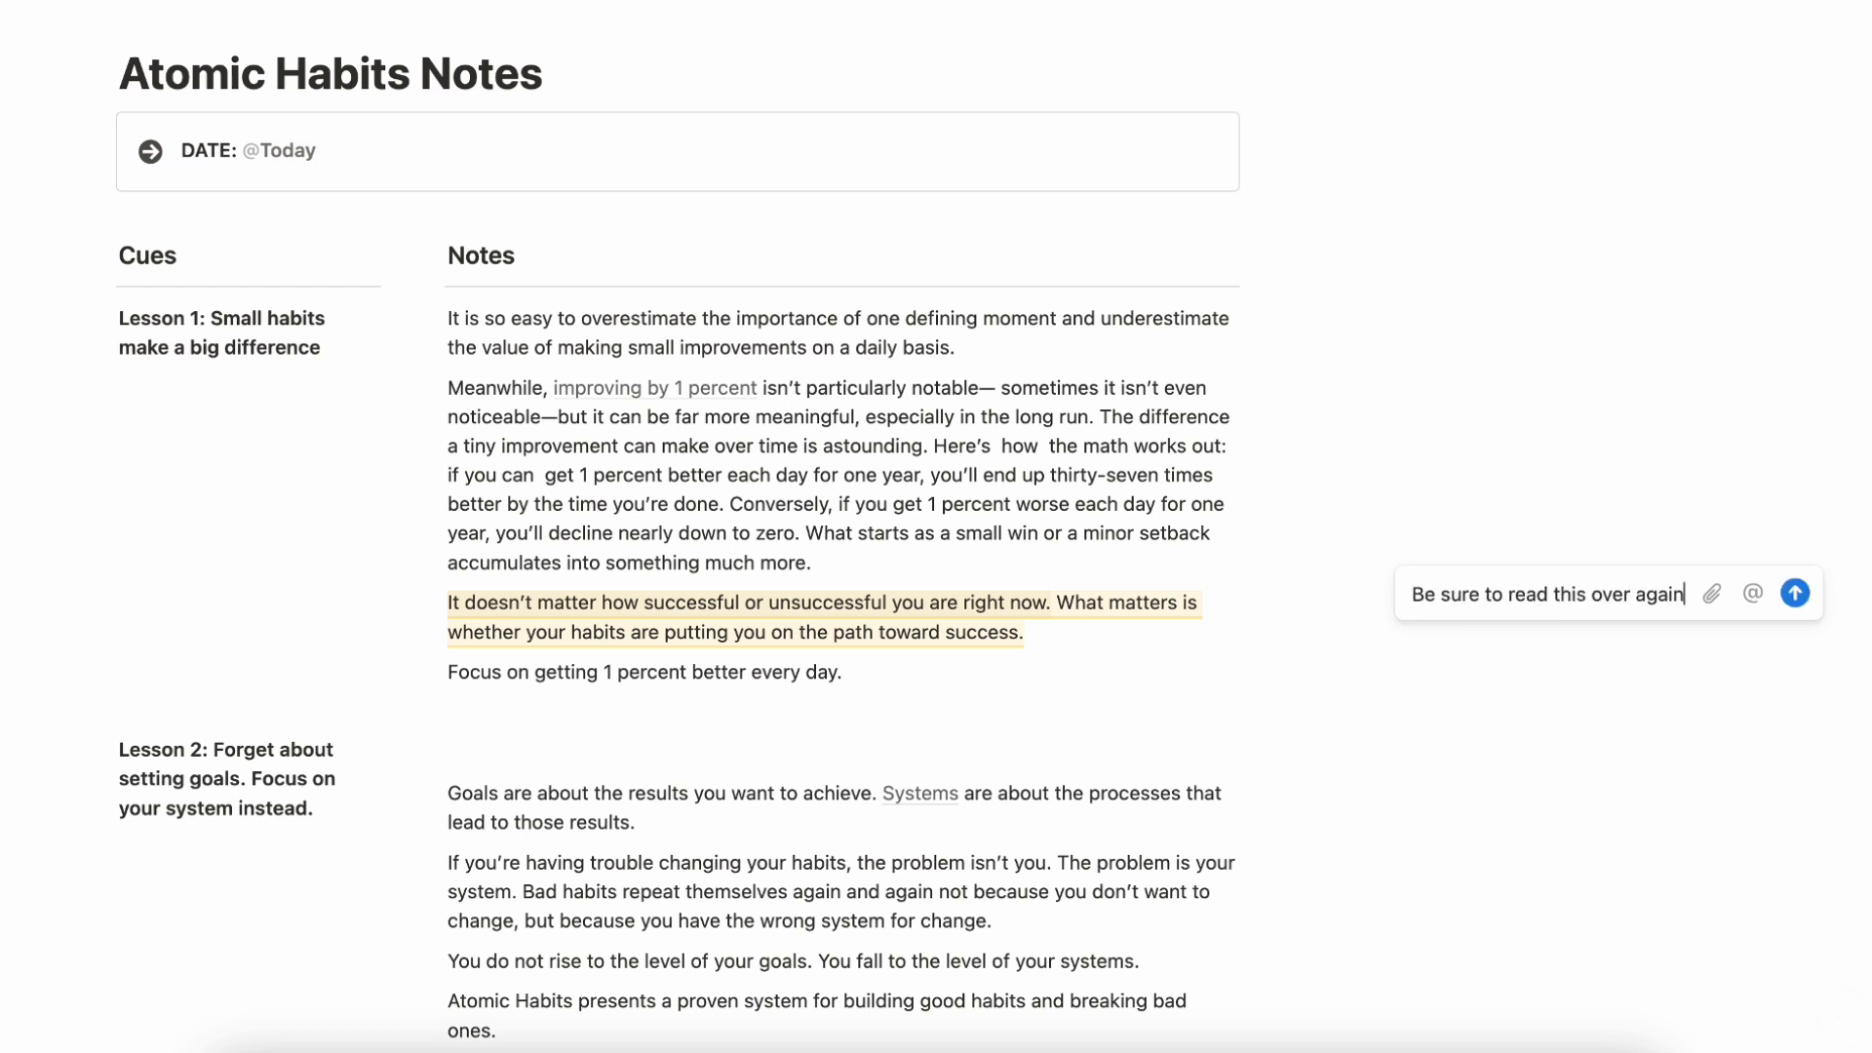
{"action": "key", "text": "Return"}
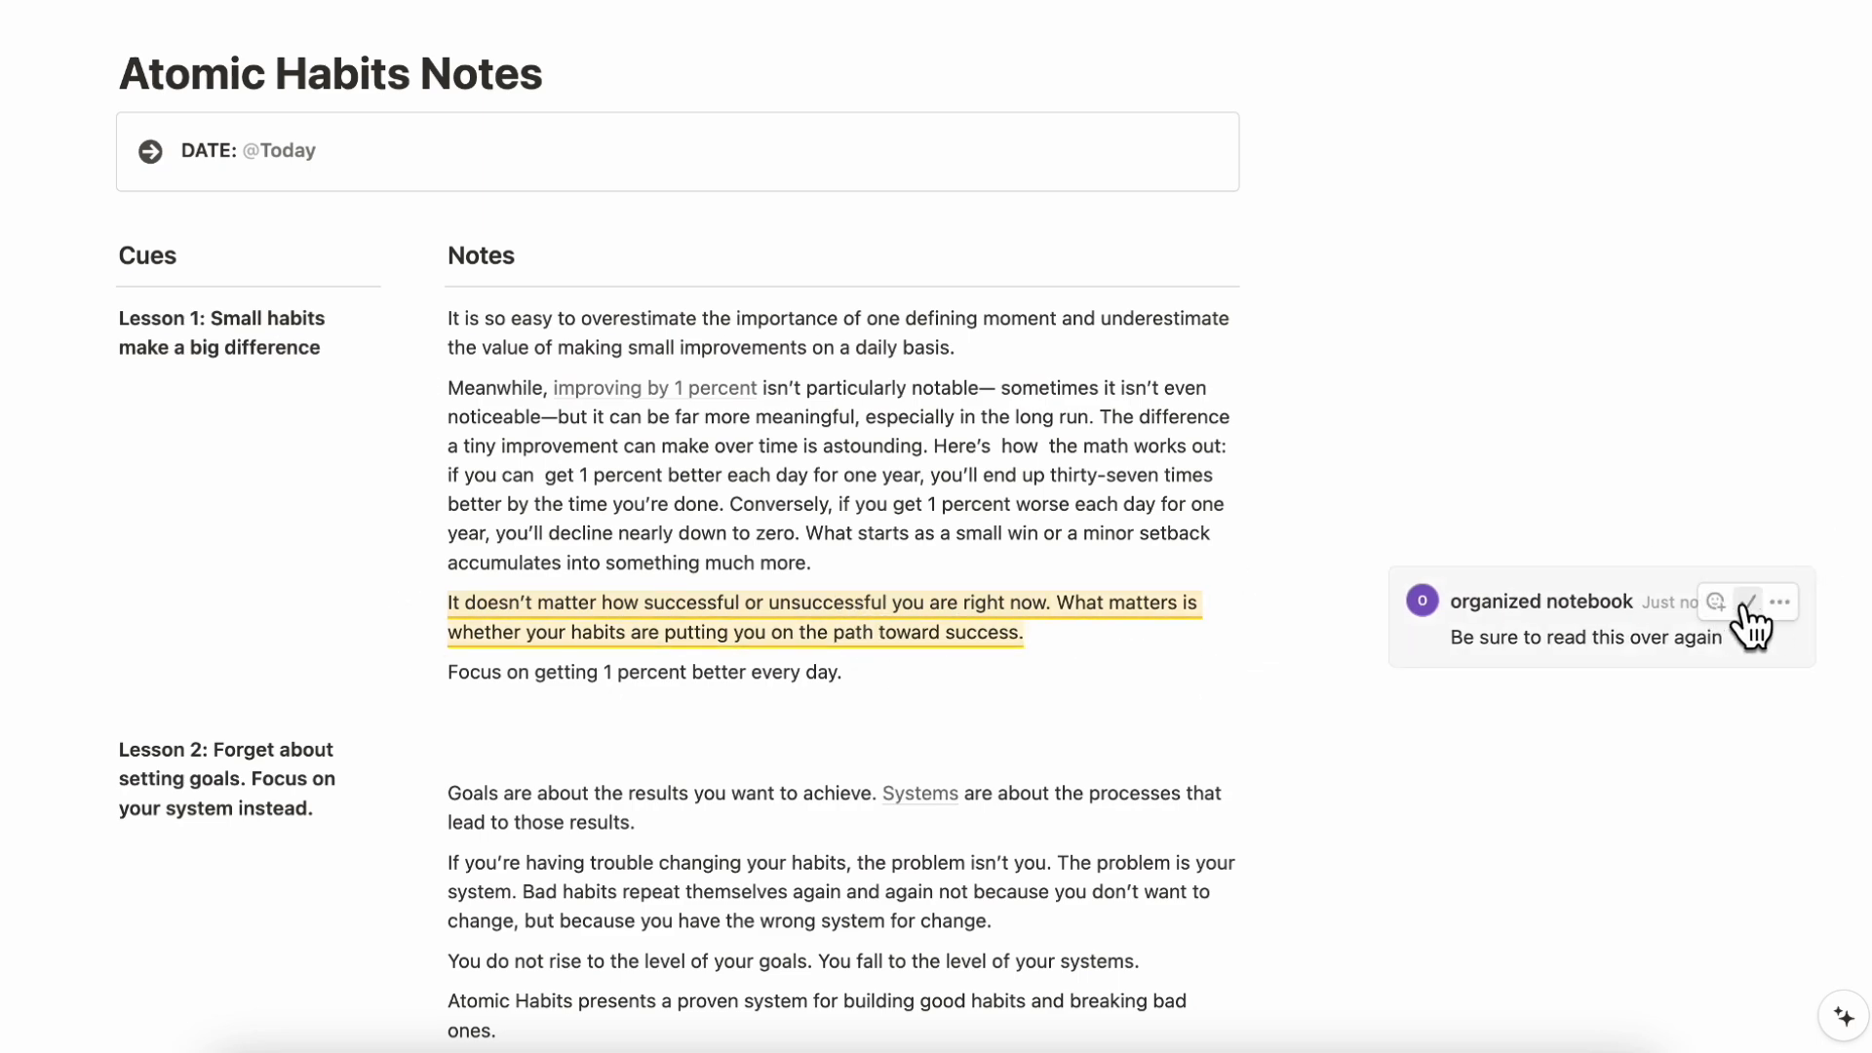
{"action": "left_click", "coordinate": [1747, 604]}
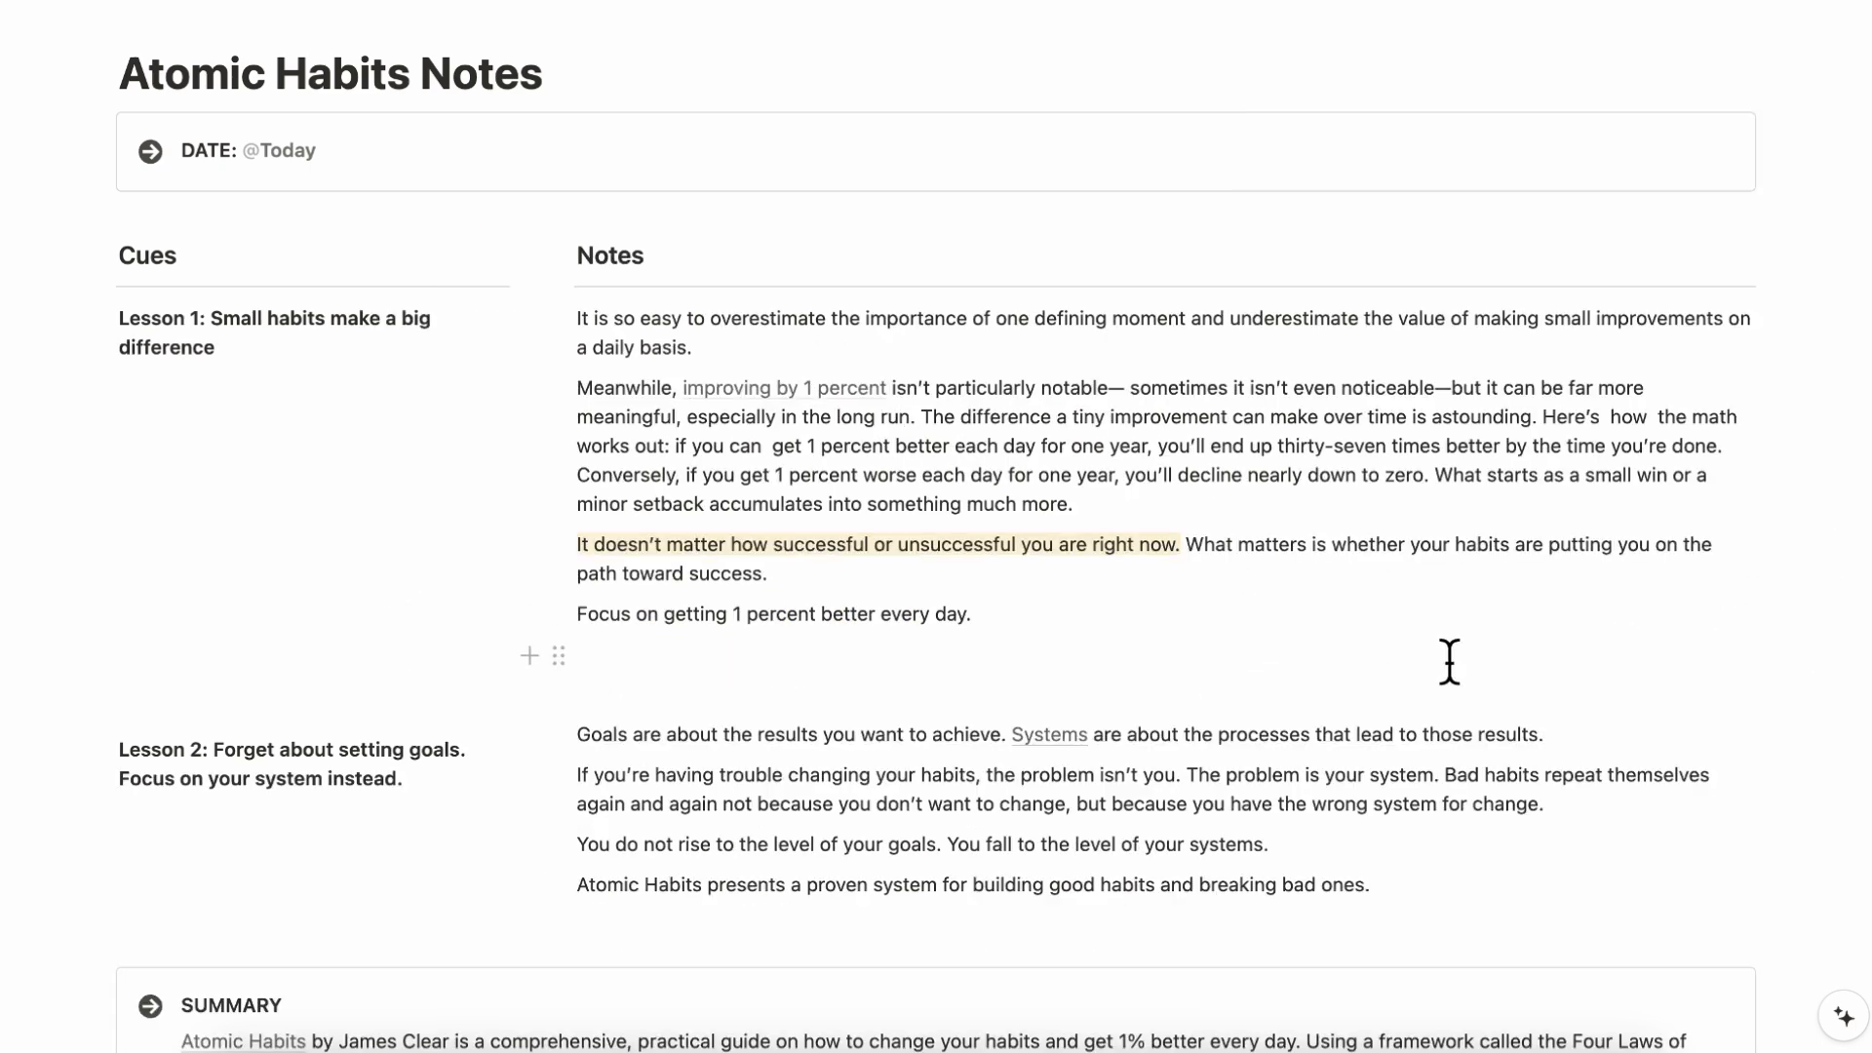
Try to insert a page link by searching "cornell" after the sentence ending "path toward success.".
{"action": "left_click", "coordinate": [1064, 597]}
{"action": "type", "text": "@"}
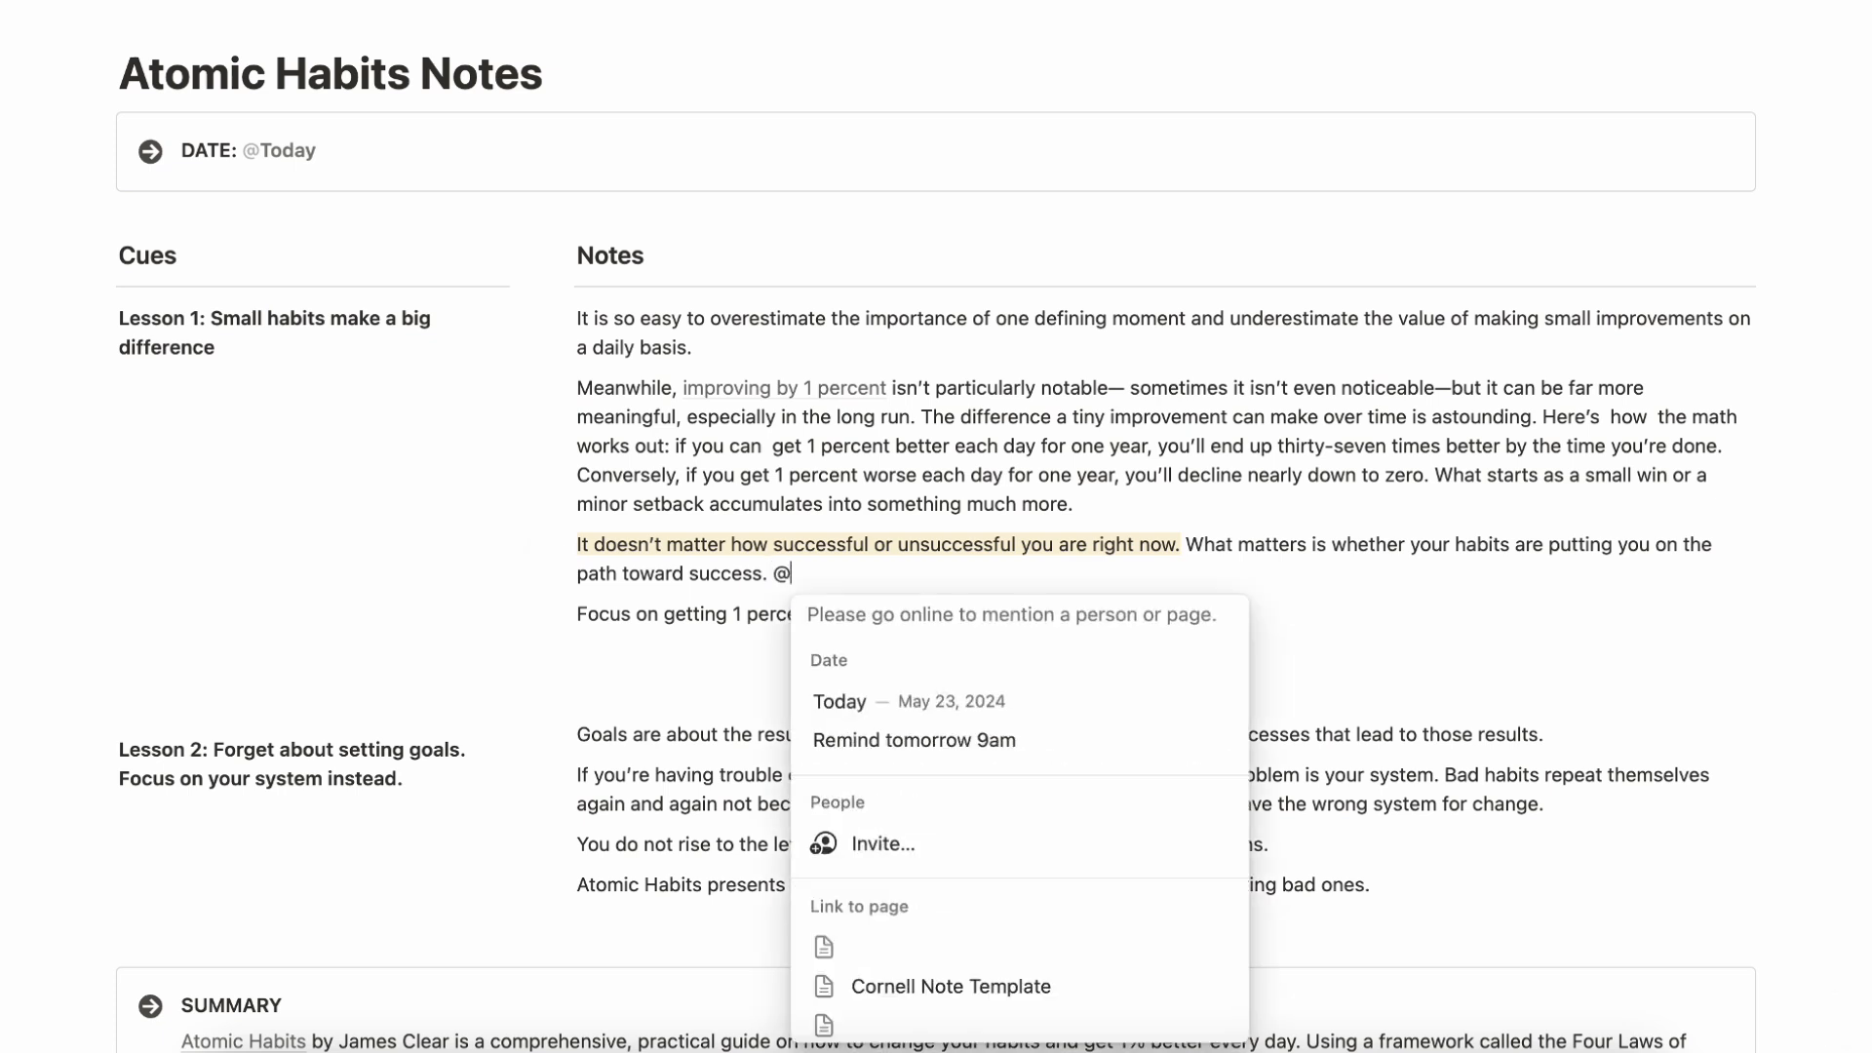
{"action": "key", "text": "BackSpace"}
{"action": "type", "text": "cornell"}
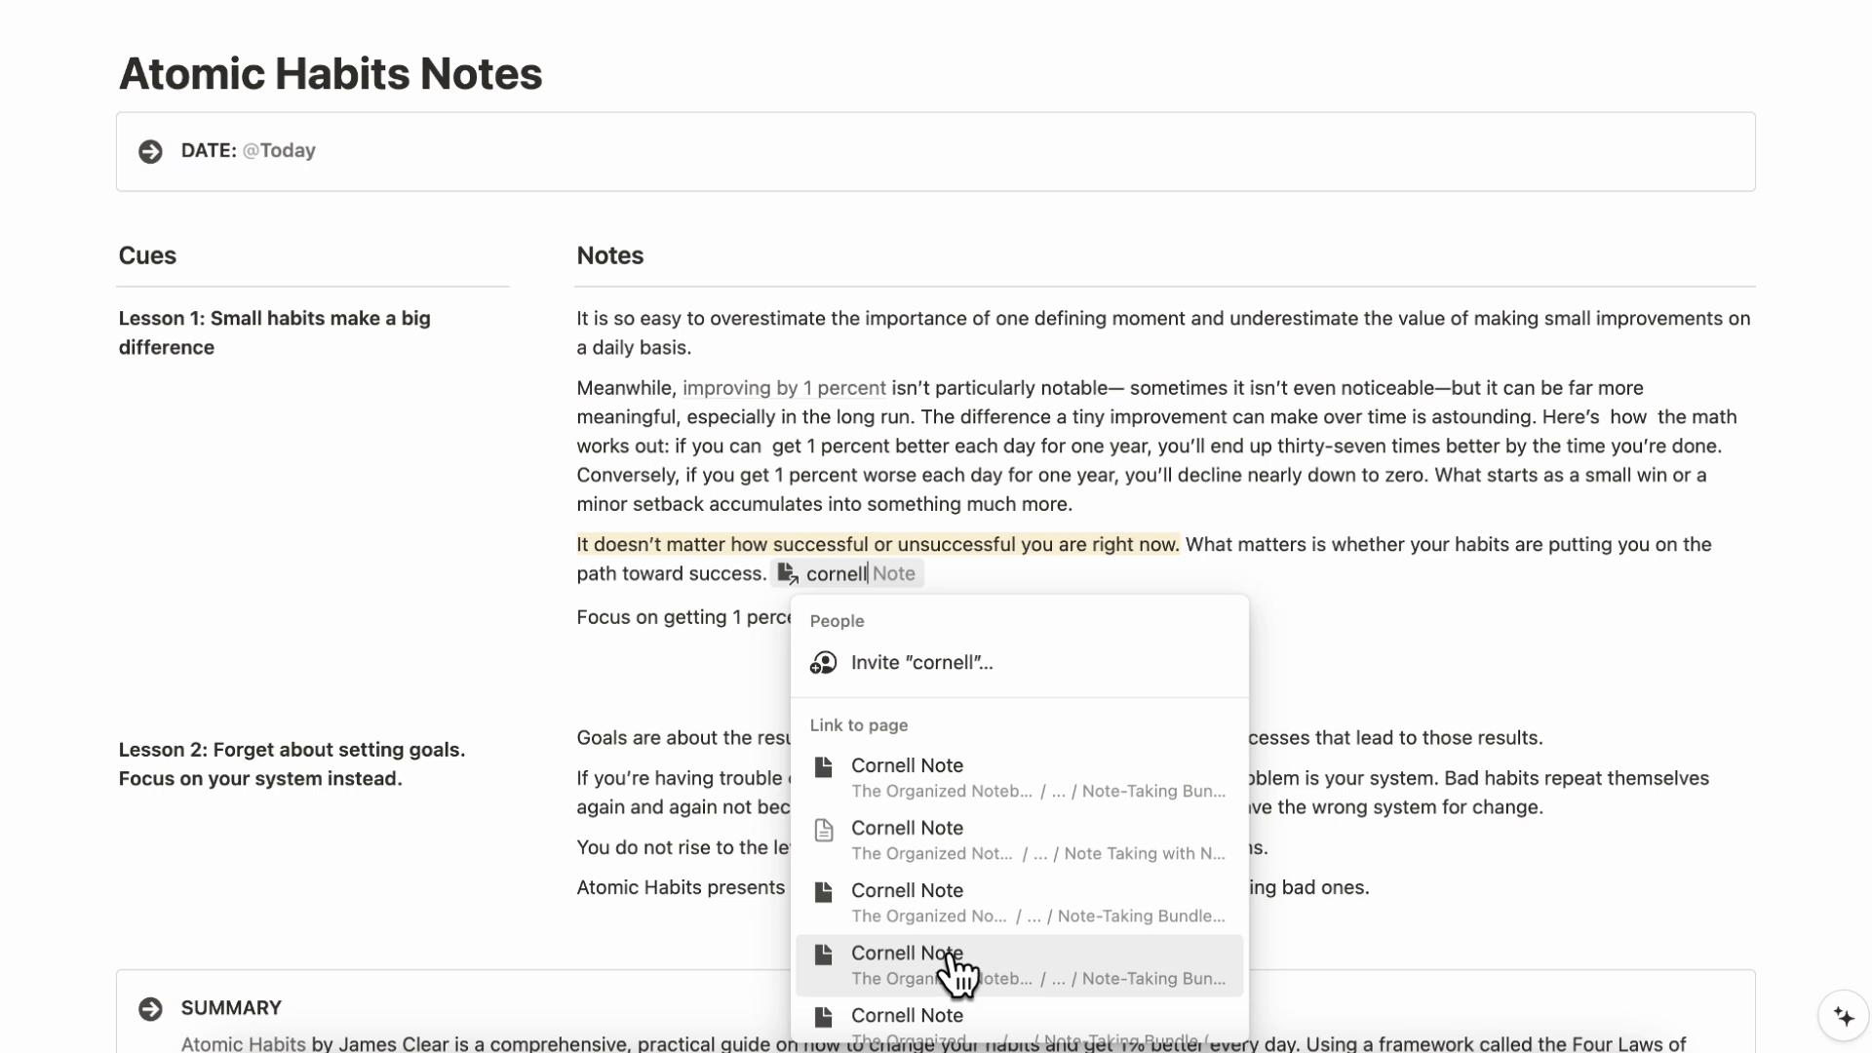
{"action": "key", "text": "Escape"}
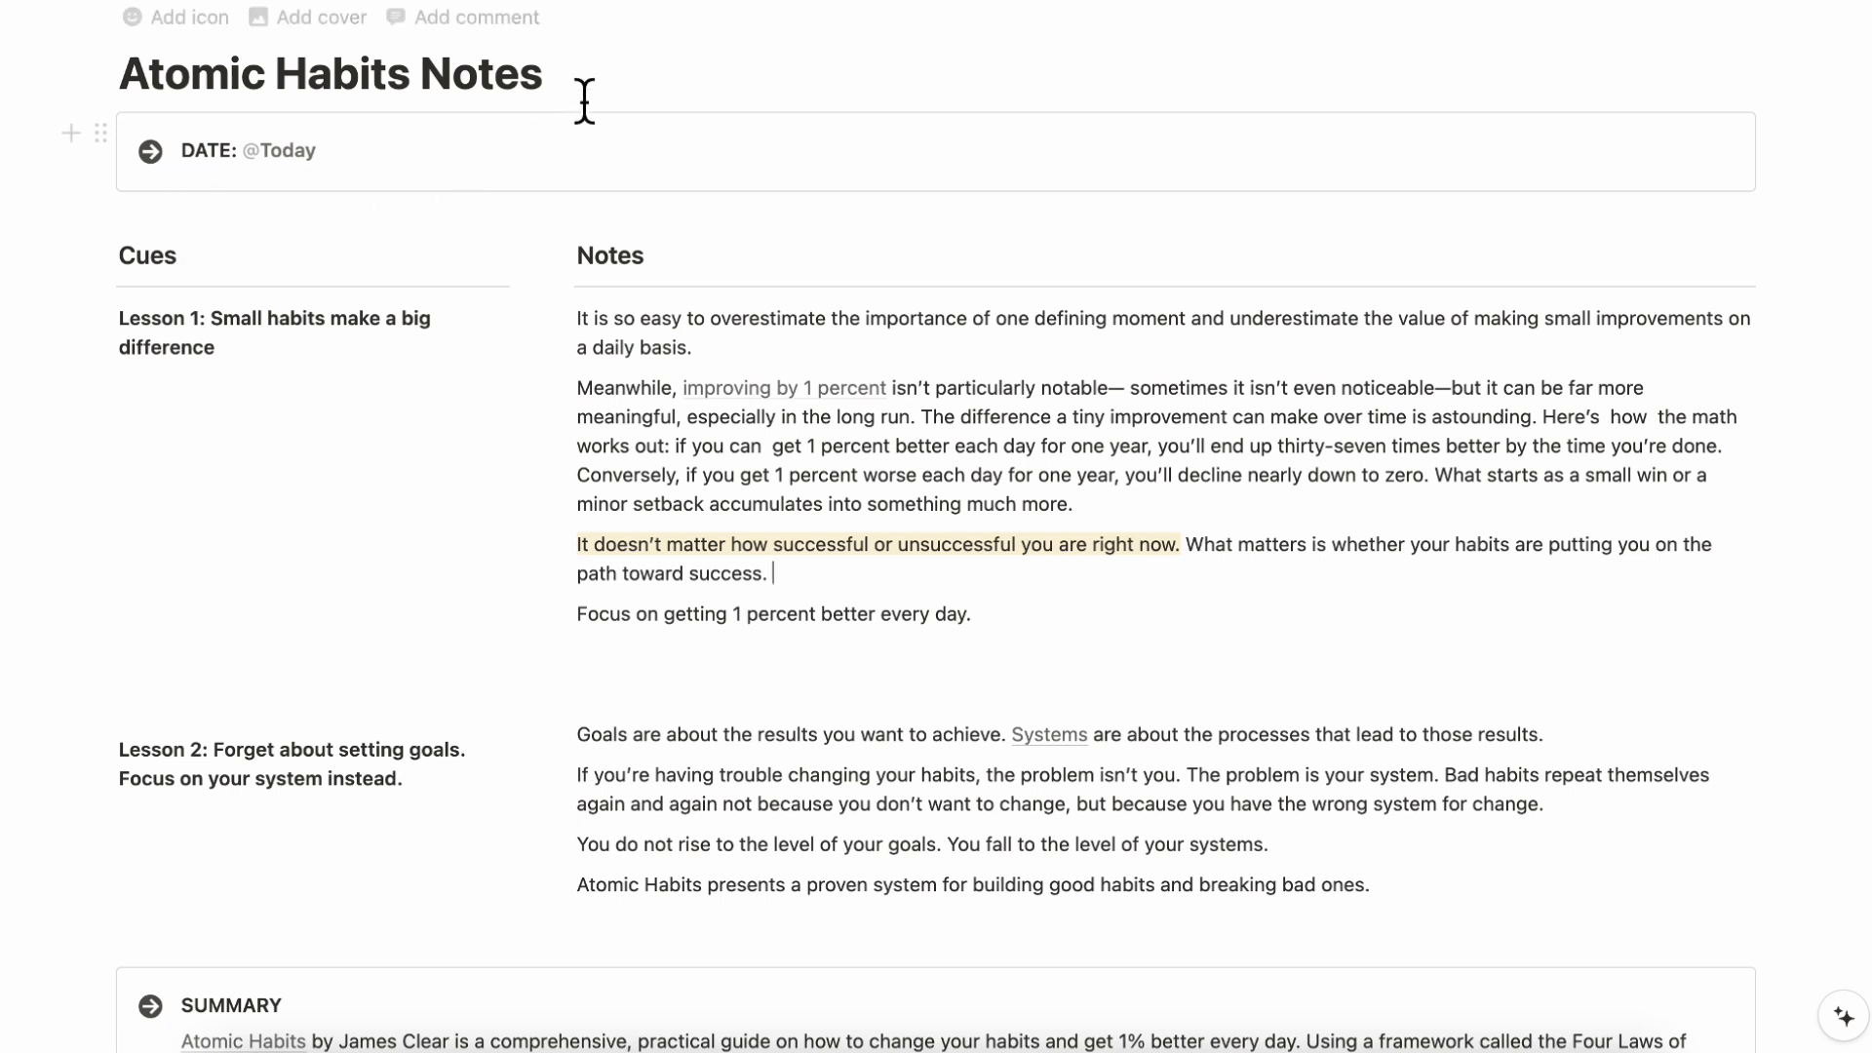
Turn the Cues and Notes column headings into plain text.
{"action": "left_click", "coordinate": [101, 256]}
{"action": "mouse_move", "coordinate": [259, 237]}
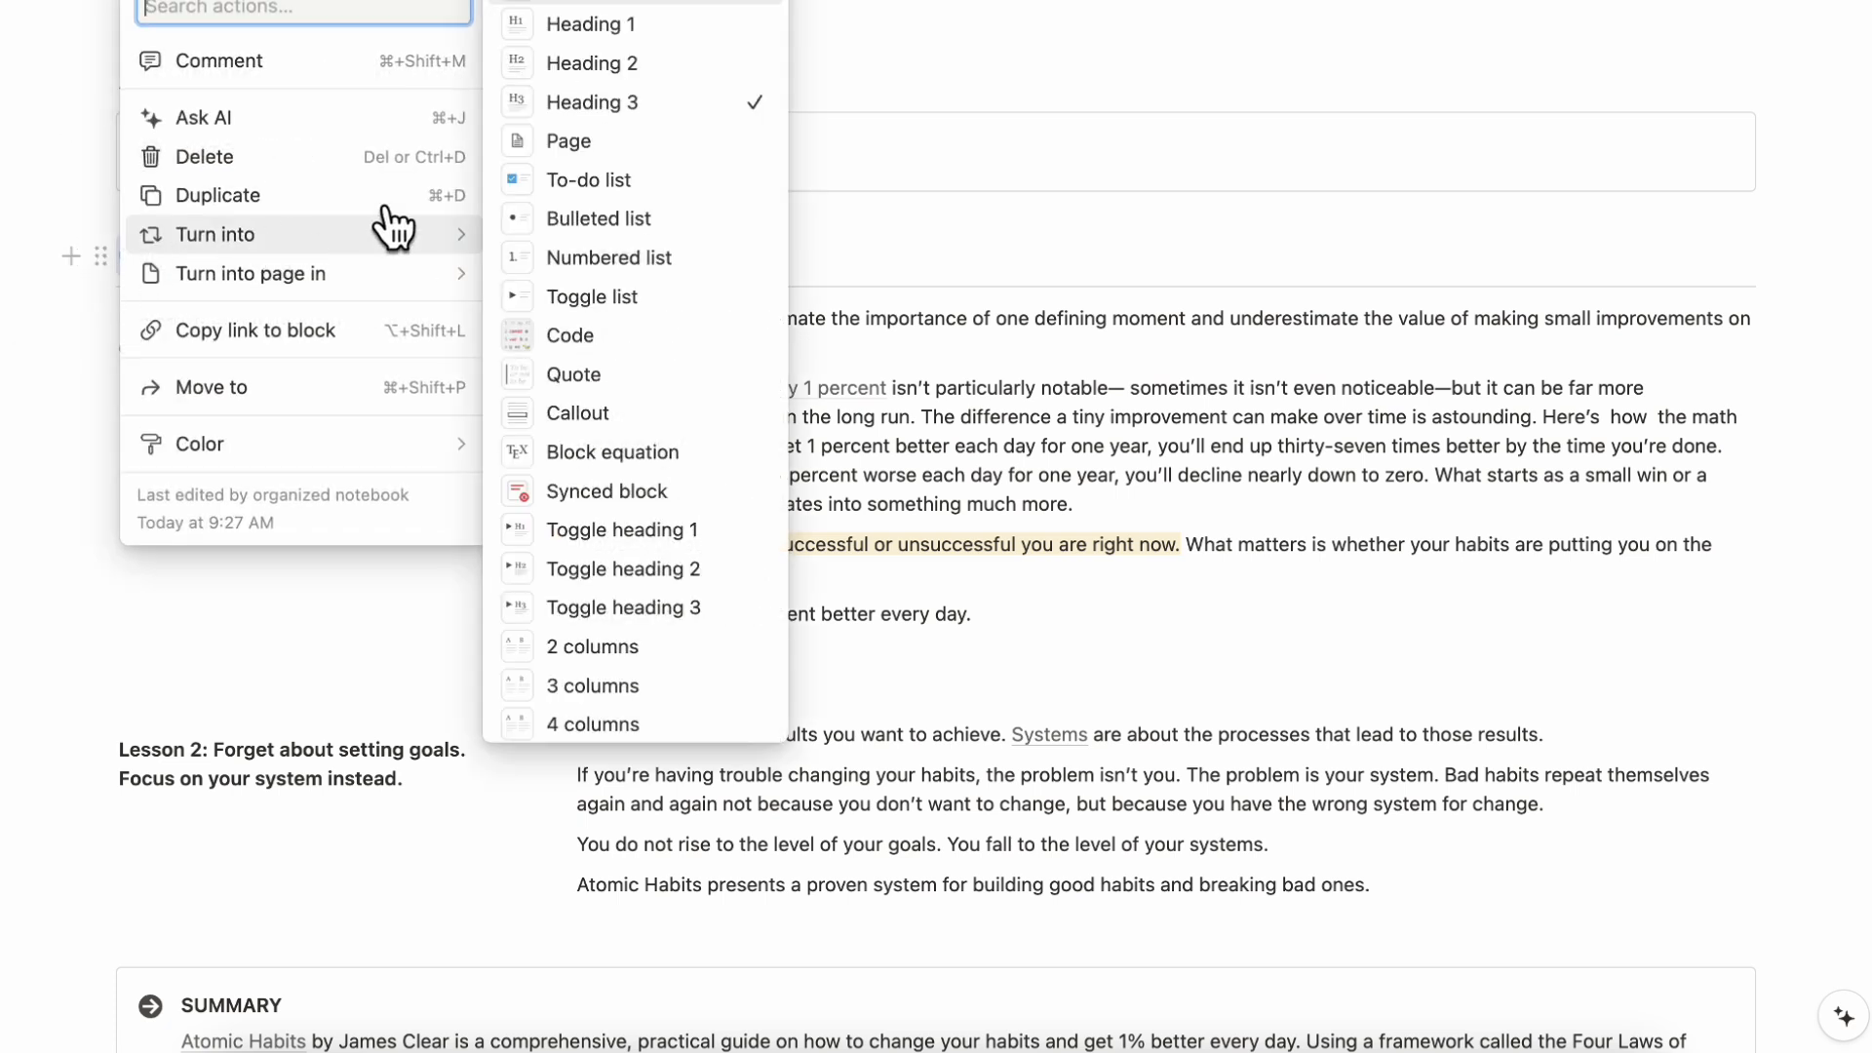
{"action": "left_click", "coordinate": [624, 22]}
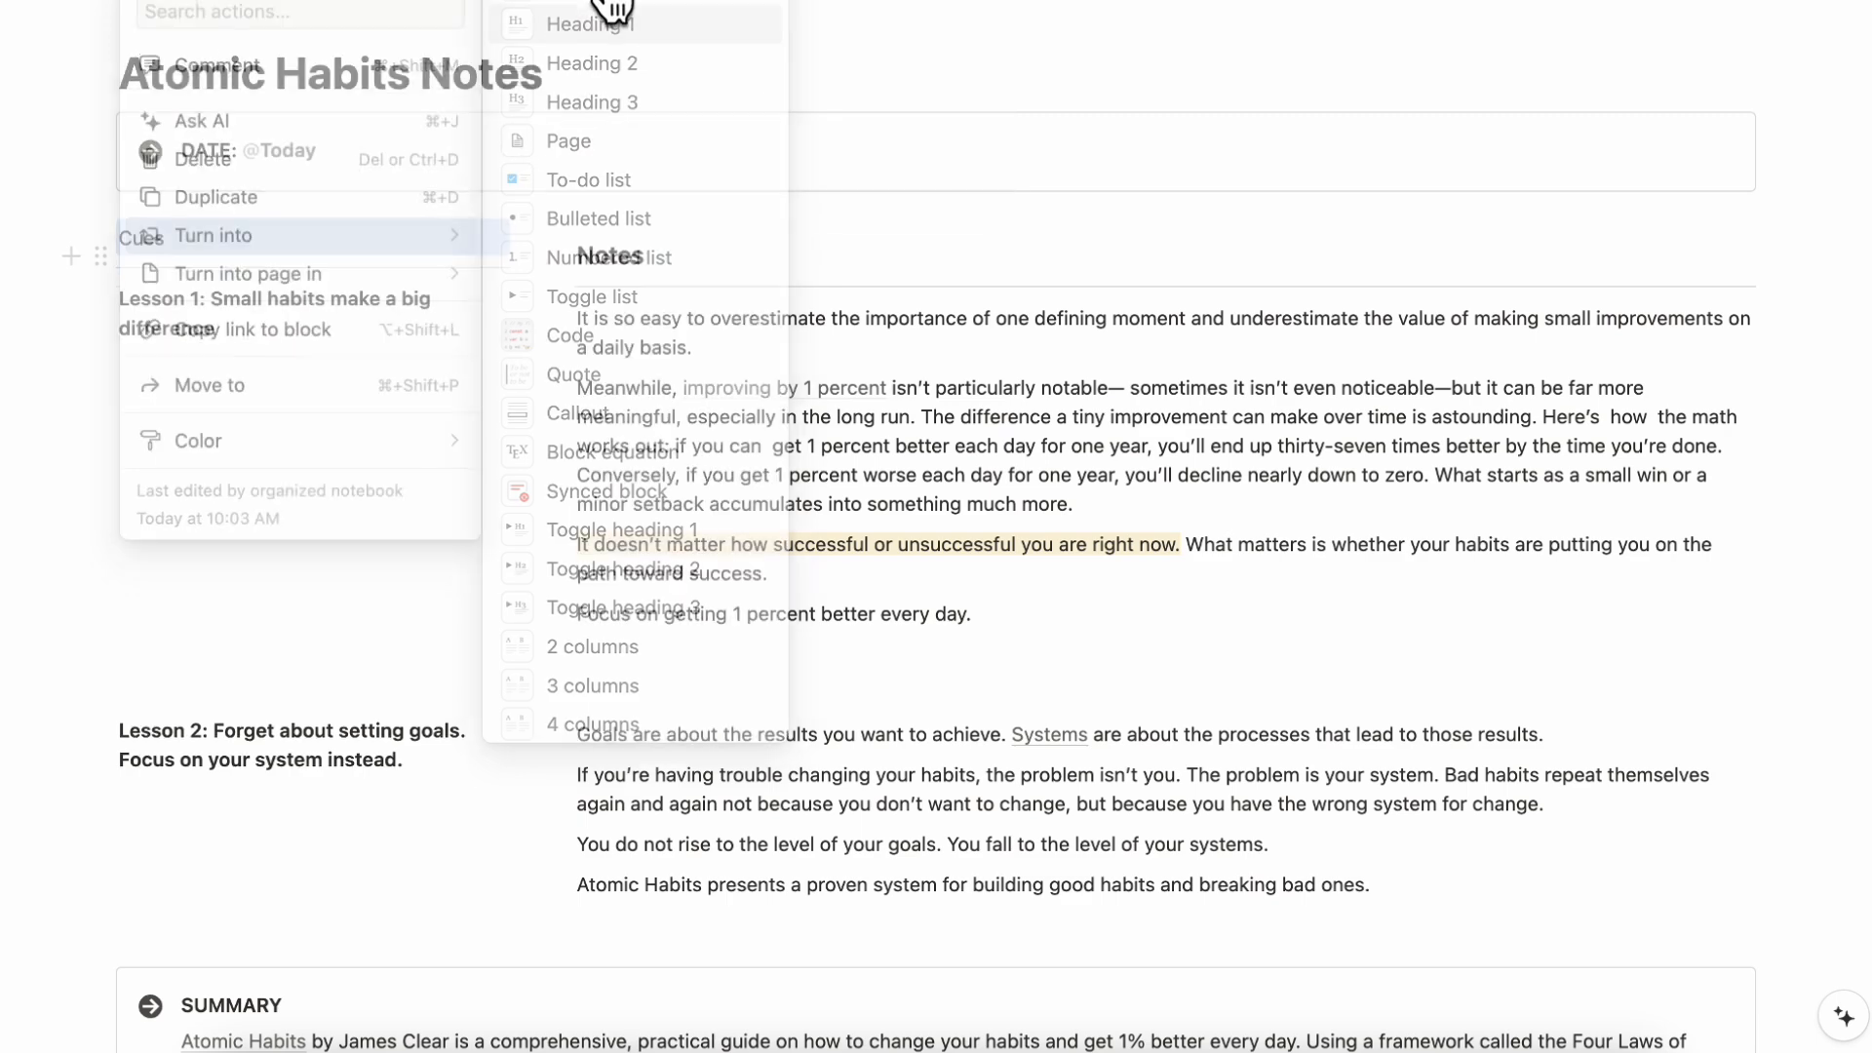
{"action": "left_click", "coordinate": [557, 255]}
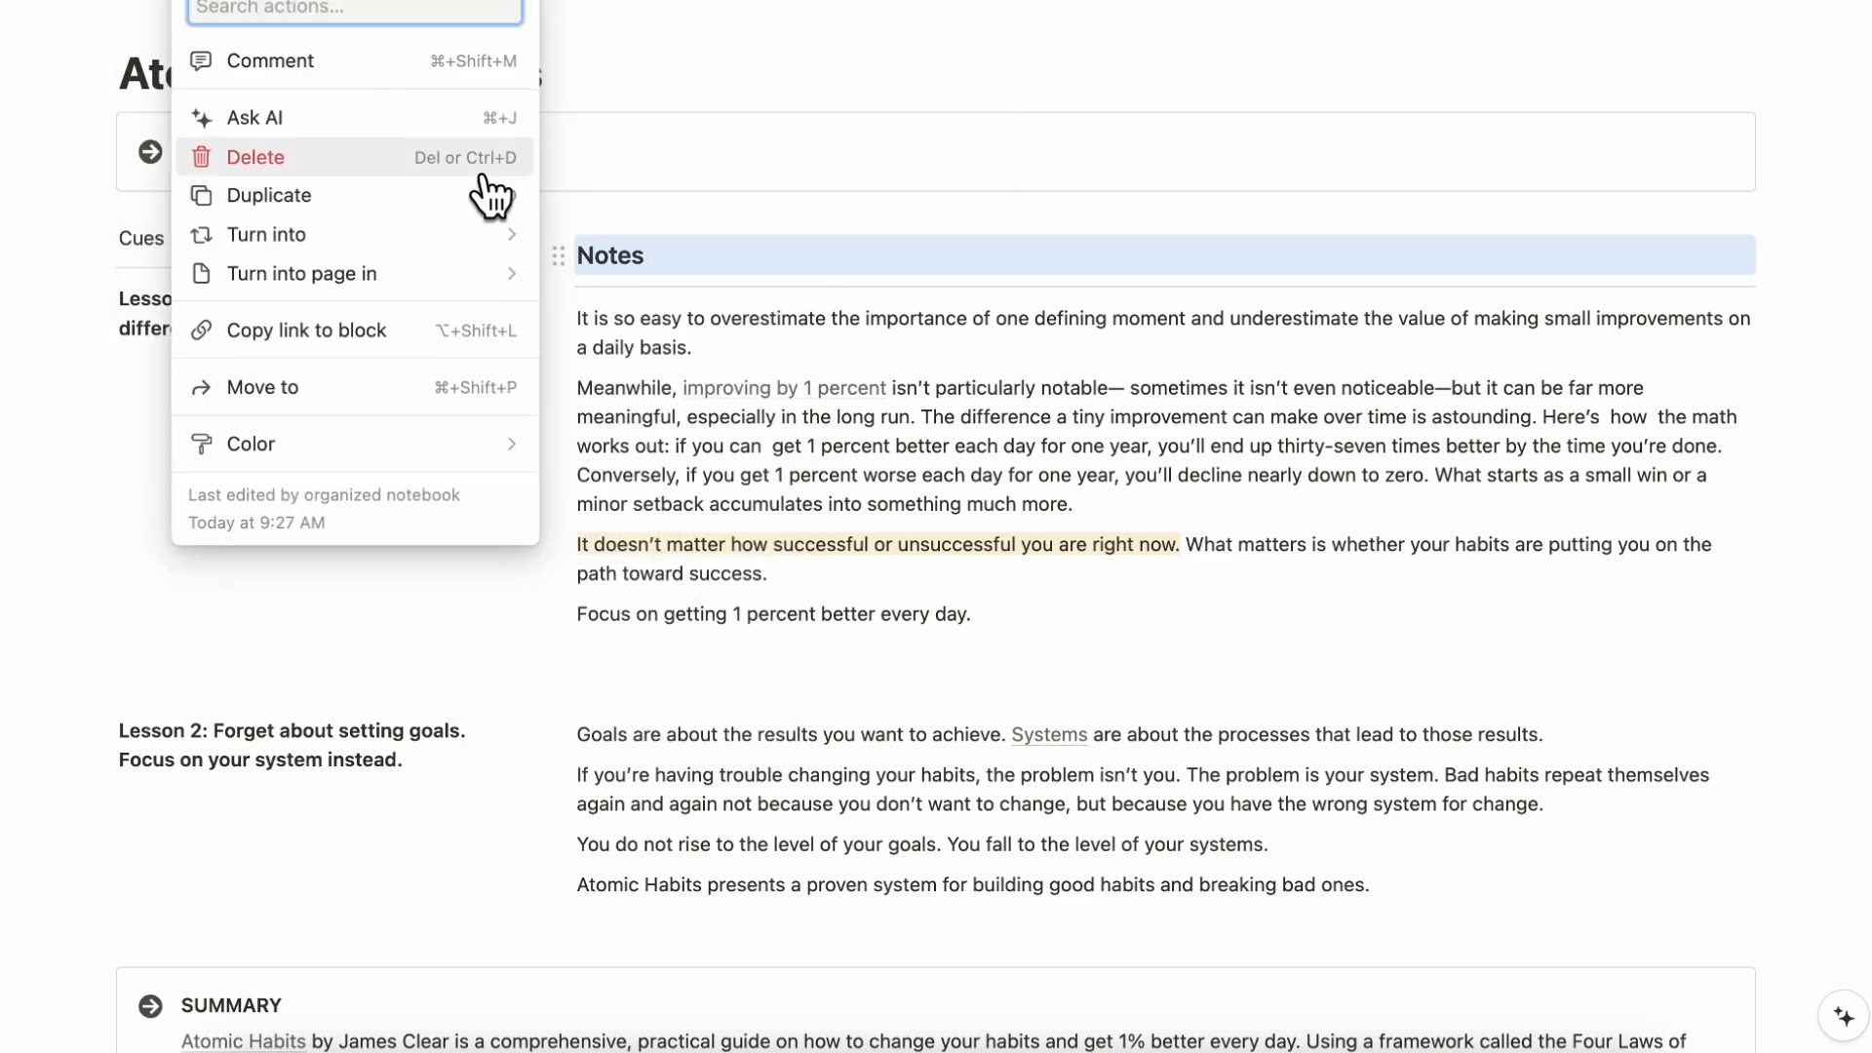
{"action": "mouse_move", "coordinate": [478, 236]}
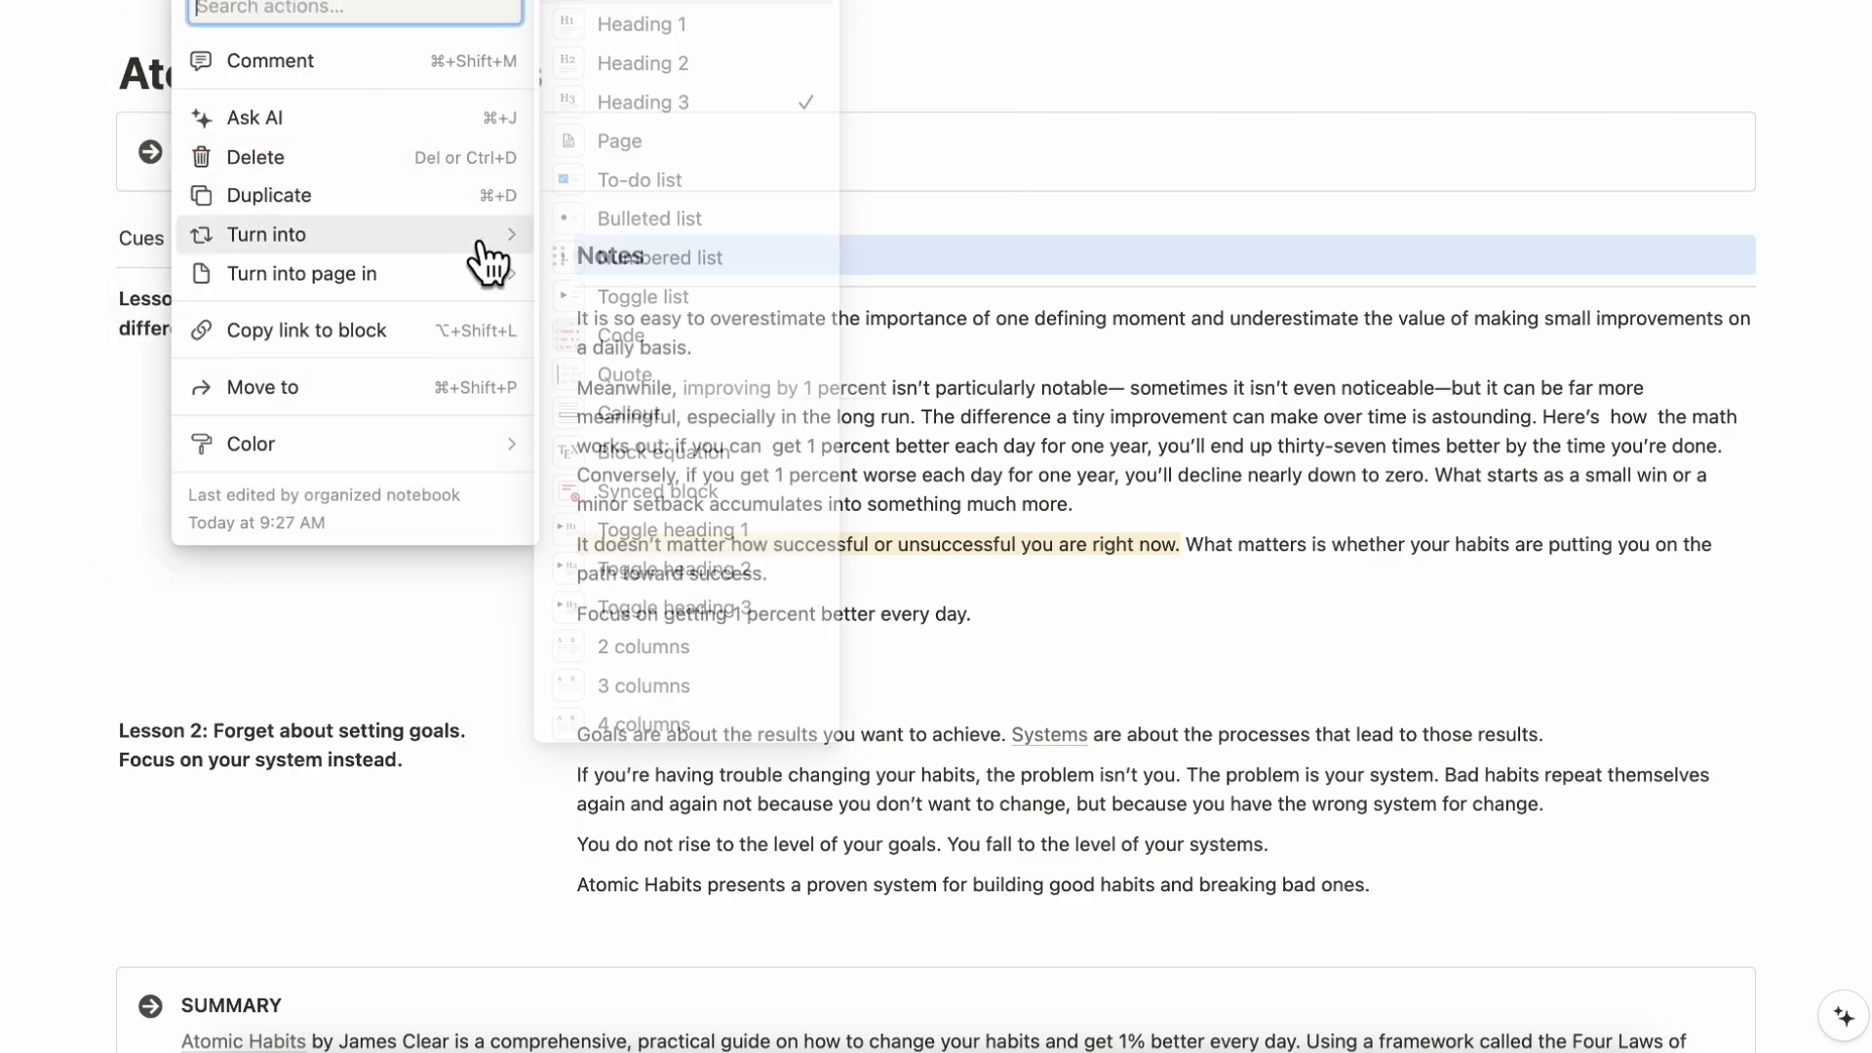
{"action": "left_click", "coordinate": [664, 13]}
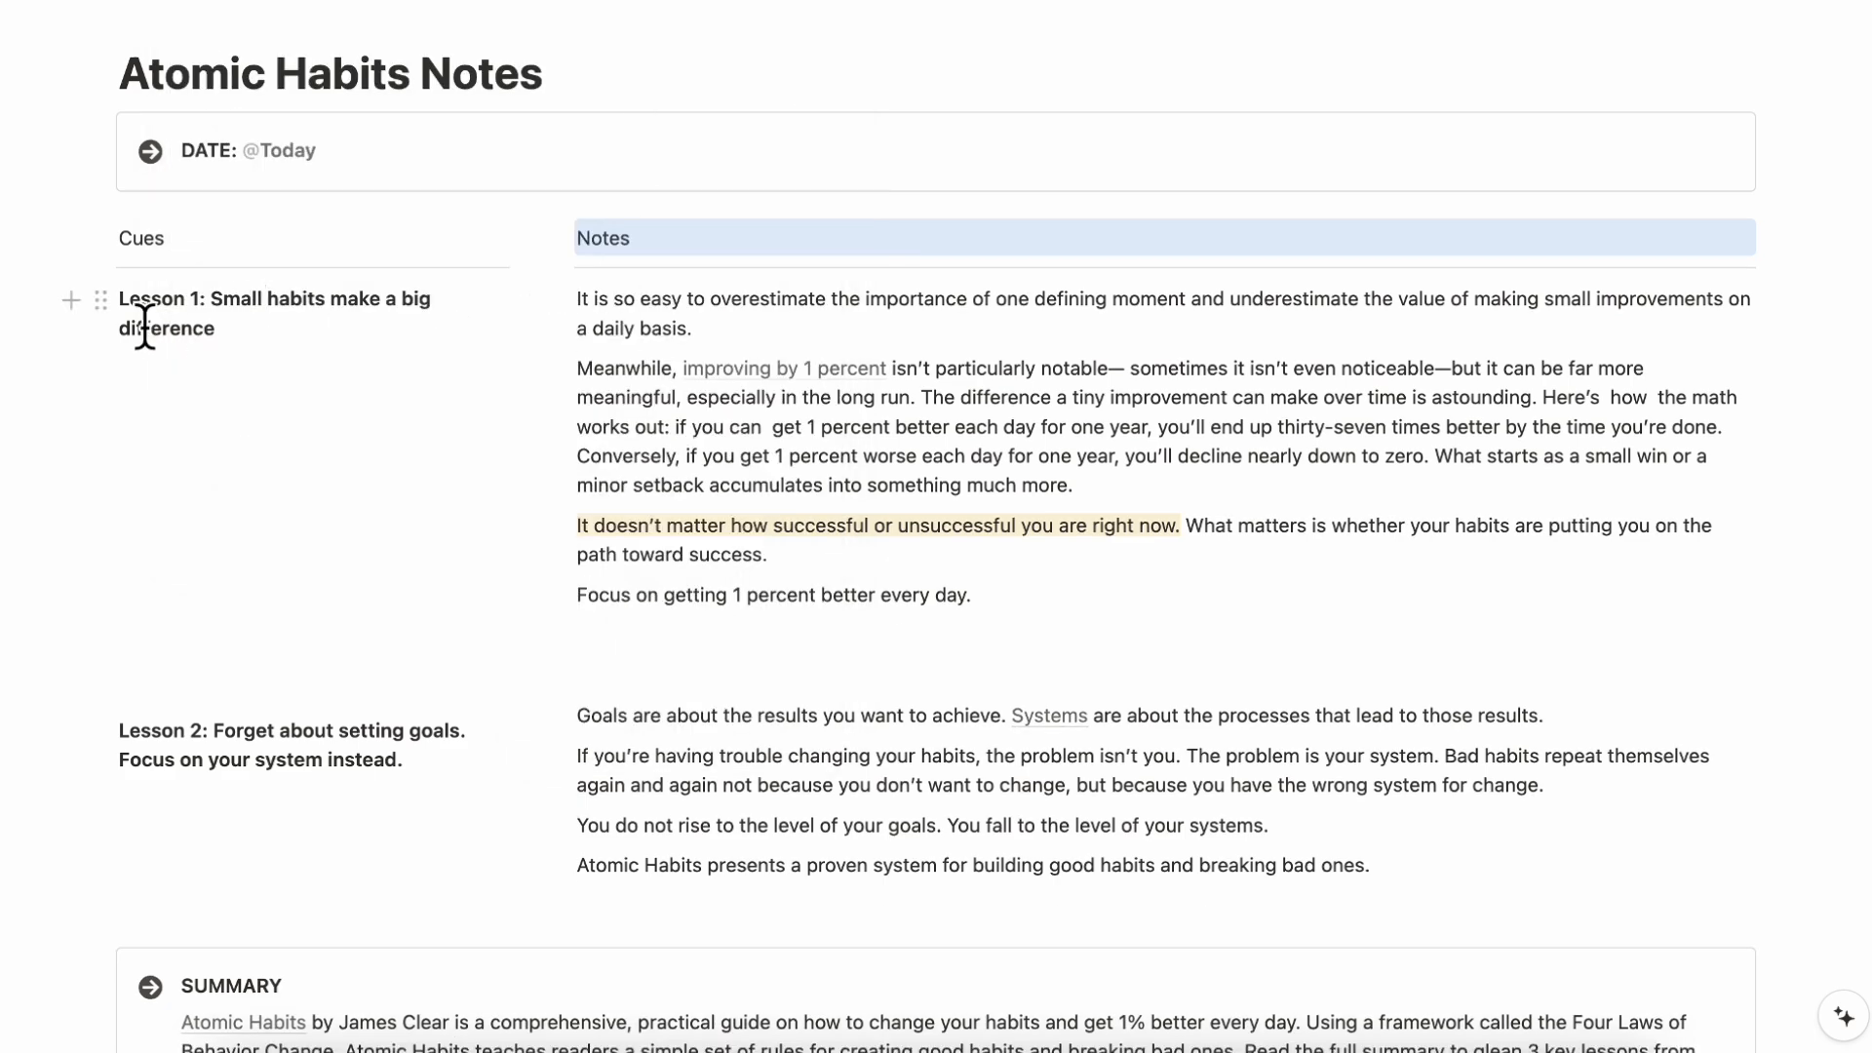
Turn the Lesson 1 and Lesson 2 cue titles into Heading 3 blocks.
{"action": "left_click", "coordinate": [100, 301]}
{"action": "mouse_move", "coordinate": [371, 281]}
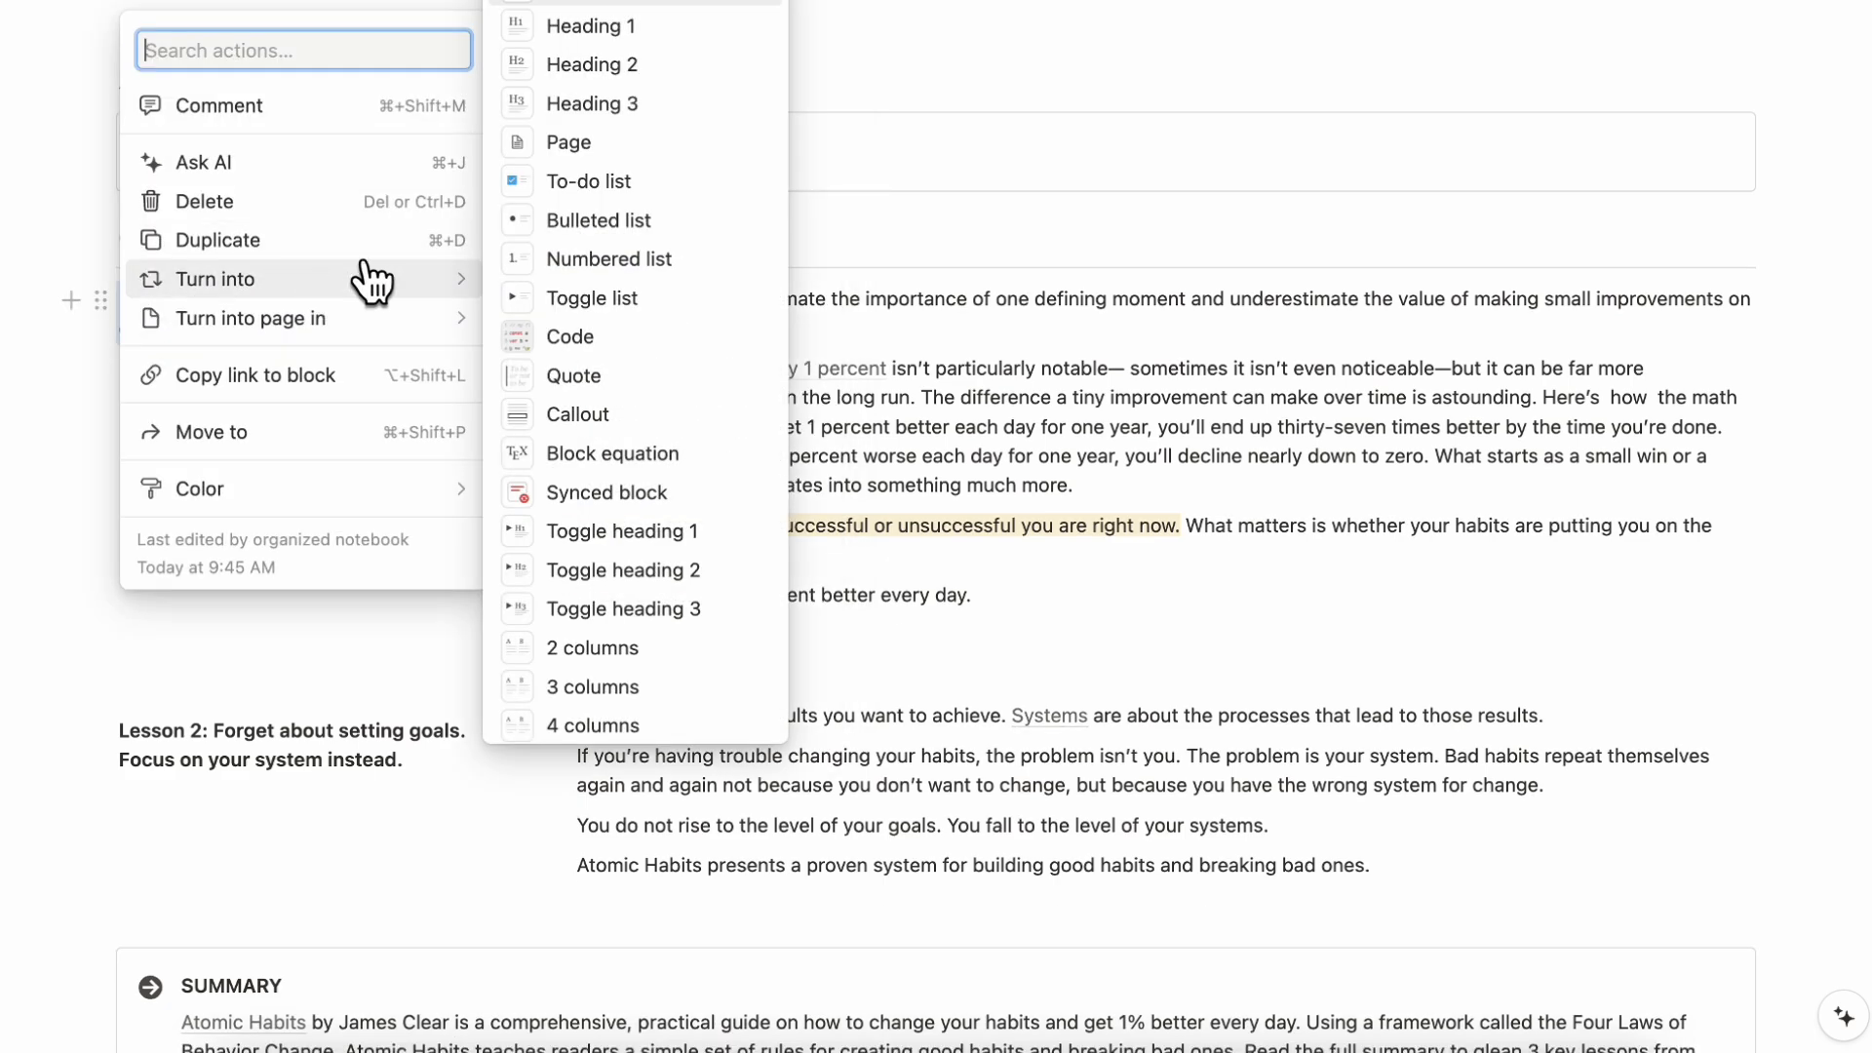
{"action": "left_click", "coordinate": [648, 107]}
{"action": "scroll", "coordinate": [453, 567], "scroll_direction": "down", "scroll_amount": 3}
{"action": "left_click", "coordinate": [100, 484]}
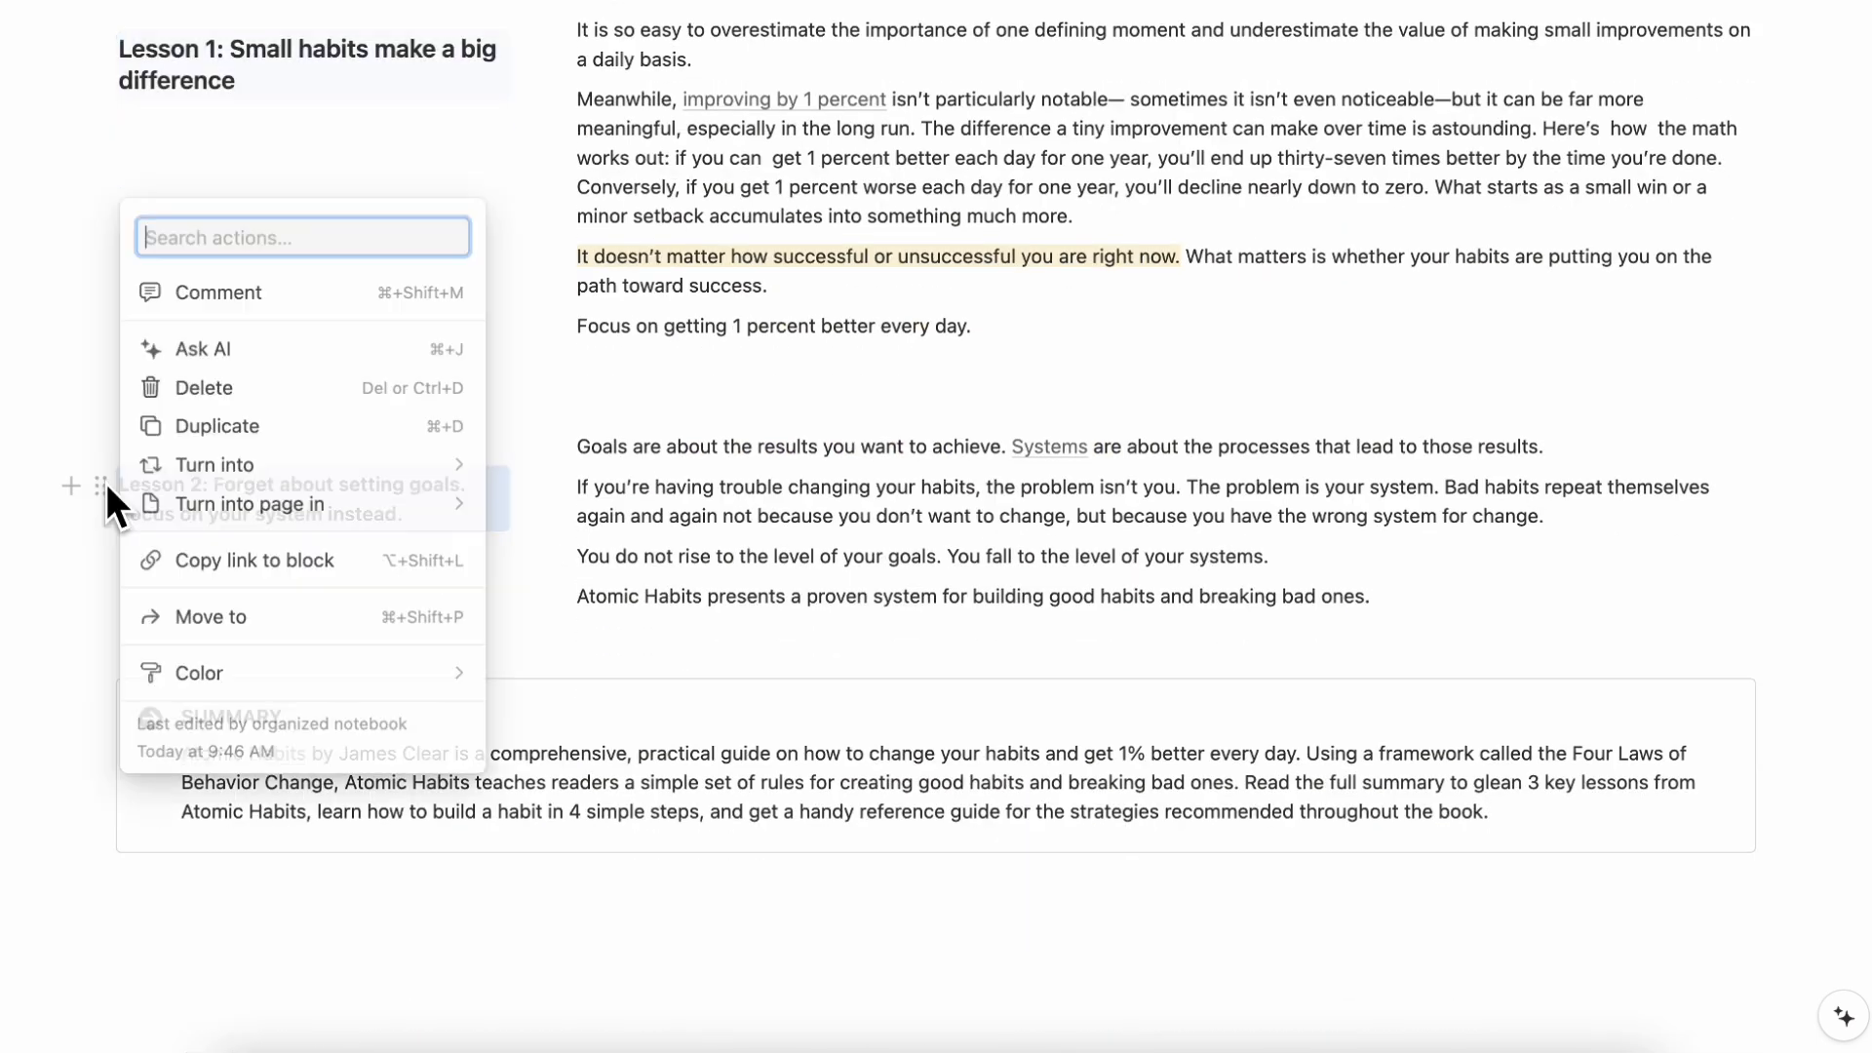
{"action": "mouse_move", "coordinate": [282, 466]}
{"action": "left_click", "coordinate": [597, 218]}
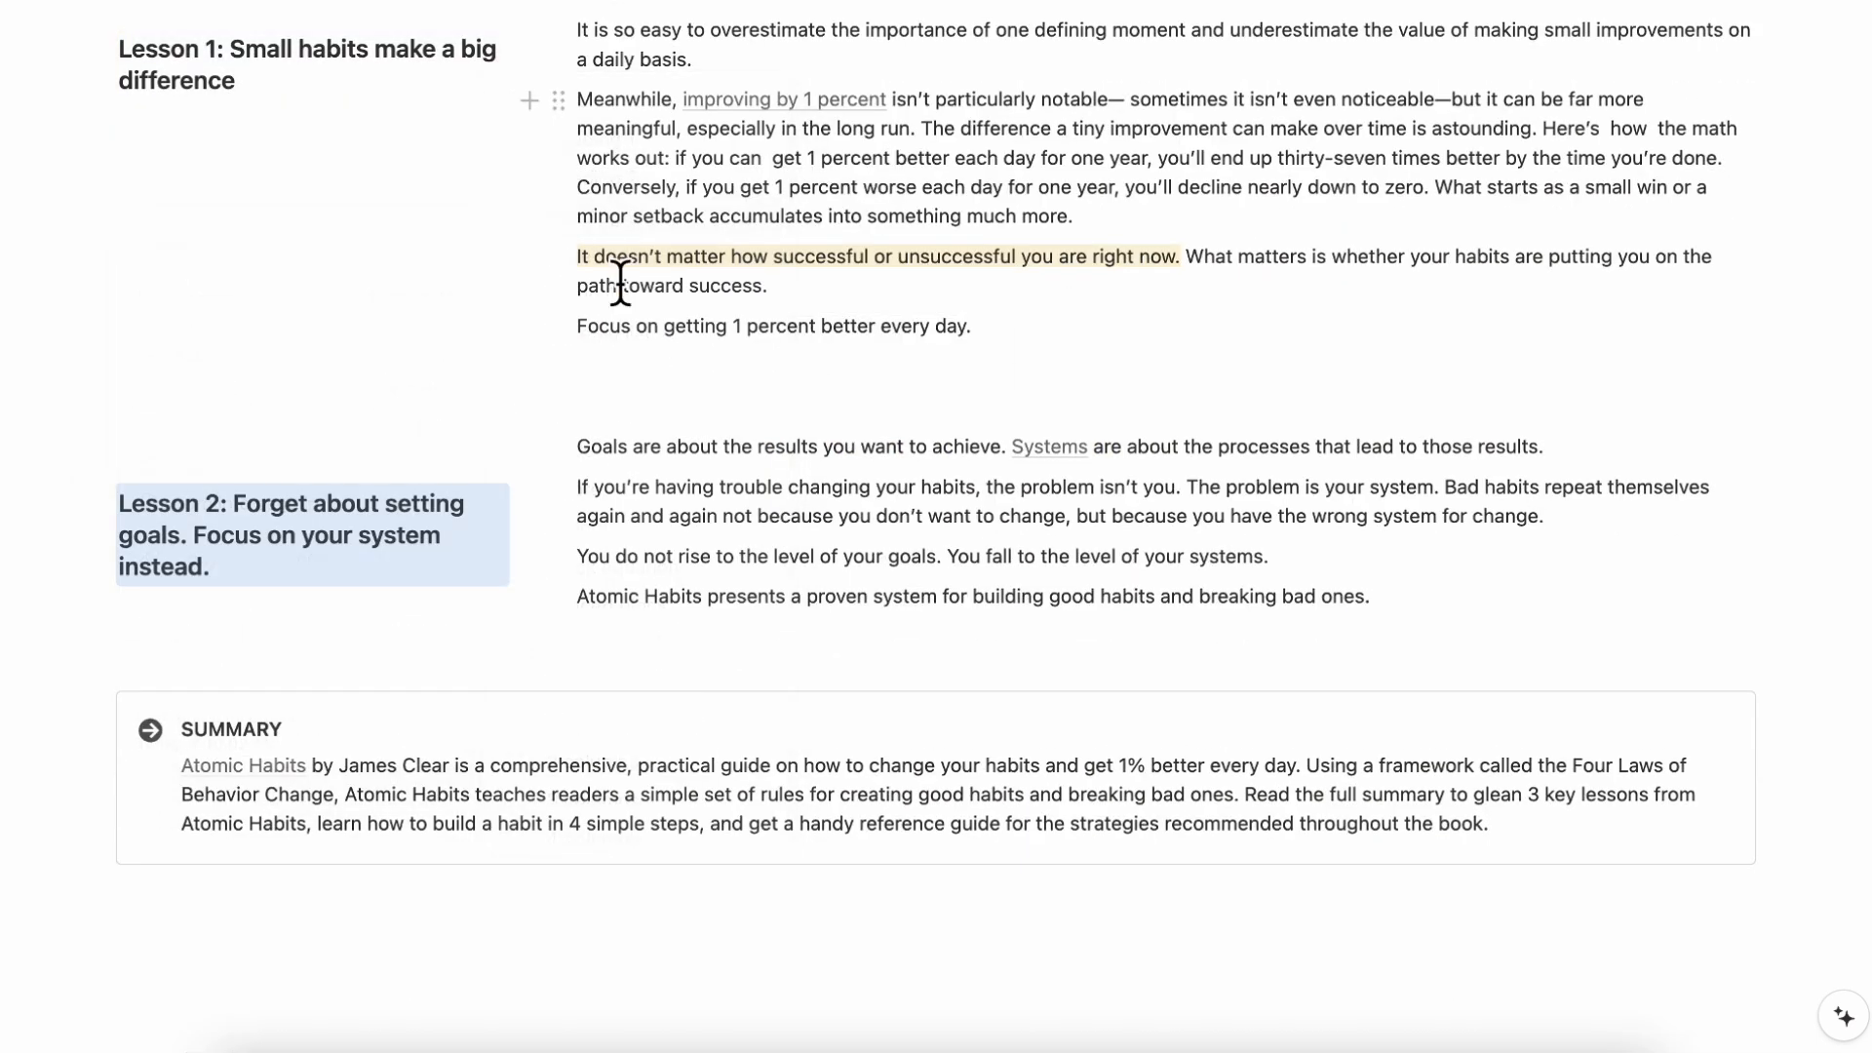
Insert a table of contents directly below the Atomic Habits Notes page title.
{"action": "scroll", "coordinate": [732, 448], "scroll_direction": "up", "scroll_amount": 4}
{"action": "left_click", "coordinate": [601, 208]}
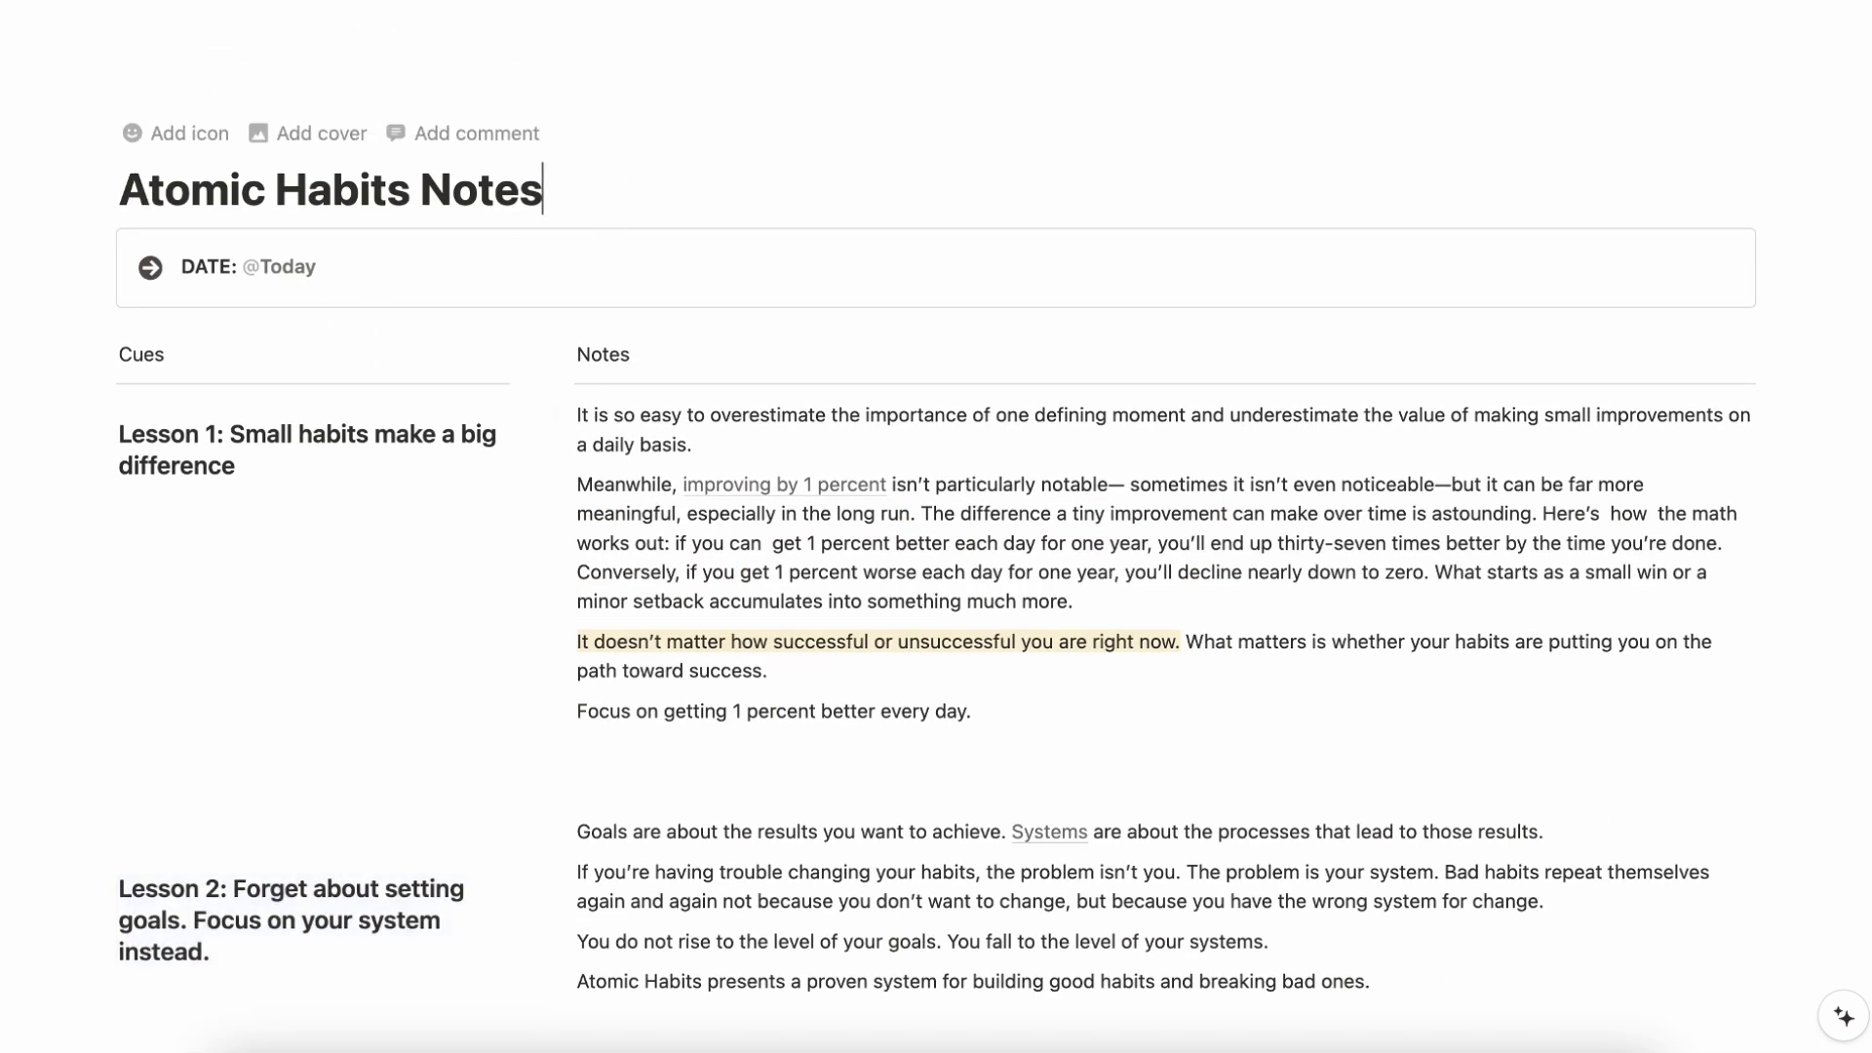
{"action": "key", "text": "Return"}
{"action": "type", "text": "/table"}
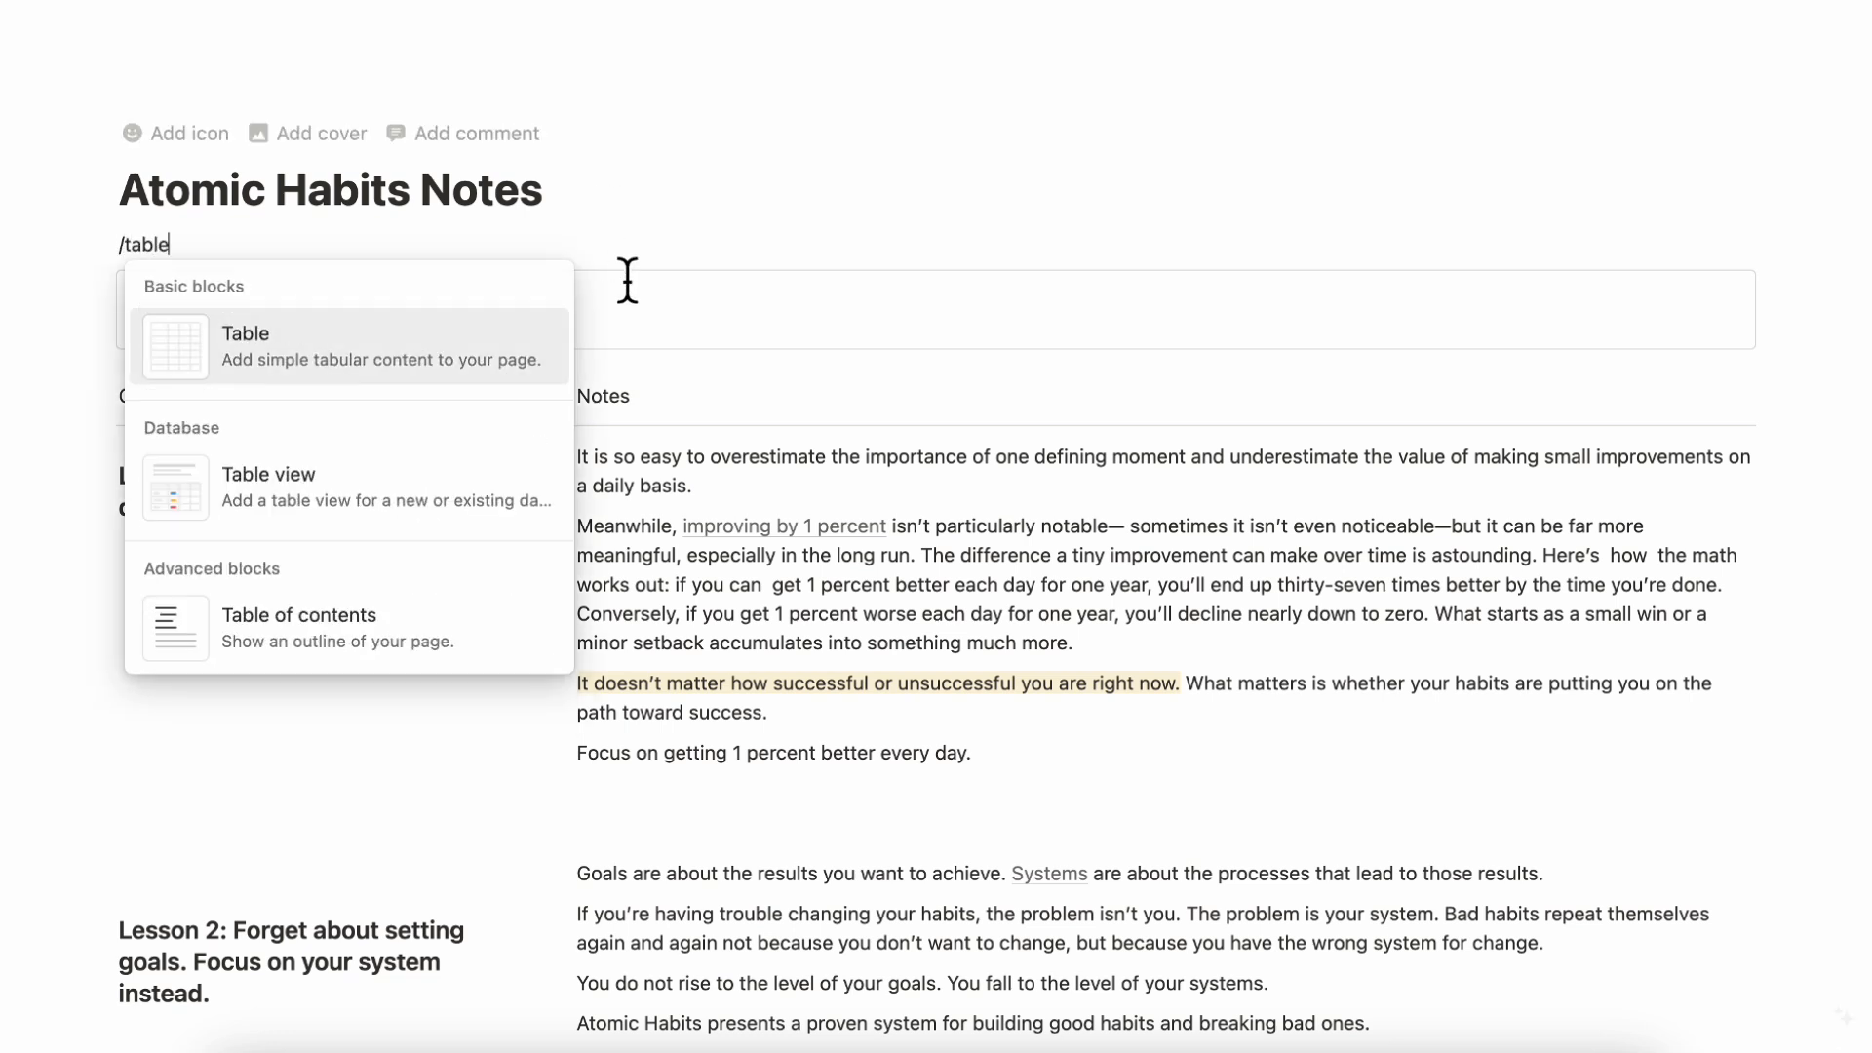
{"action": "left_click", "coordinate": [371, 640]}
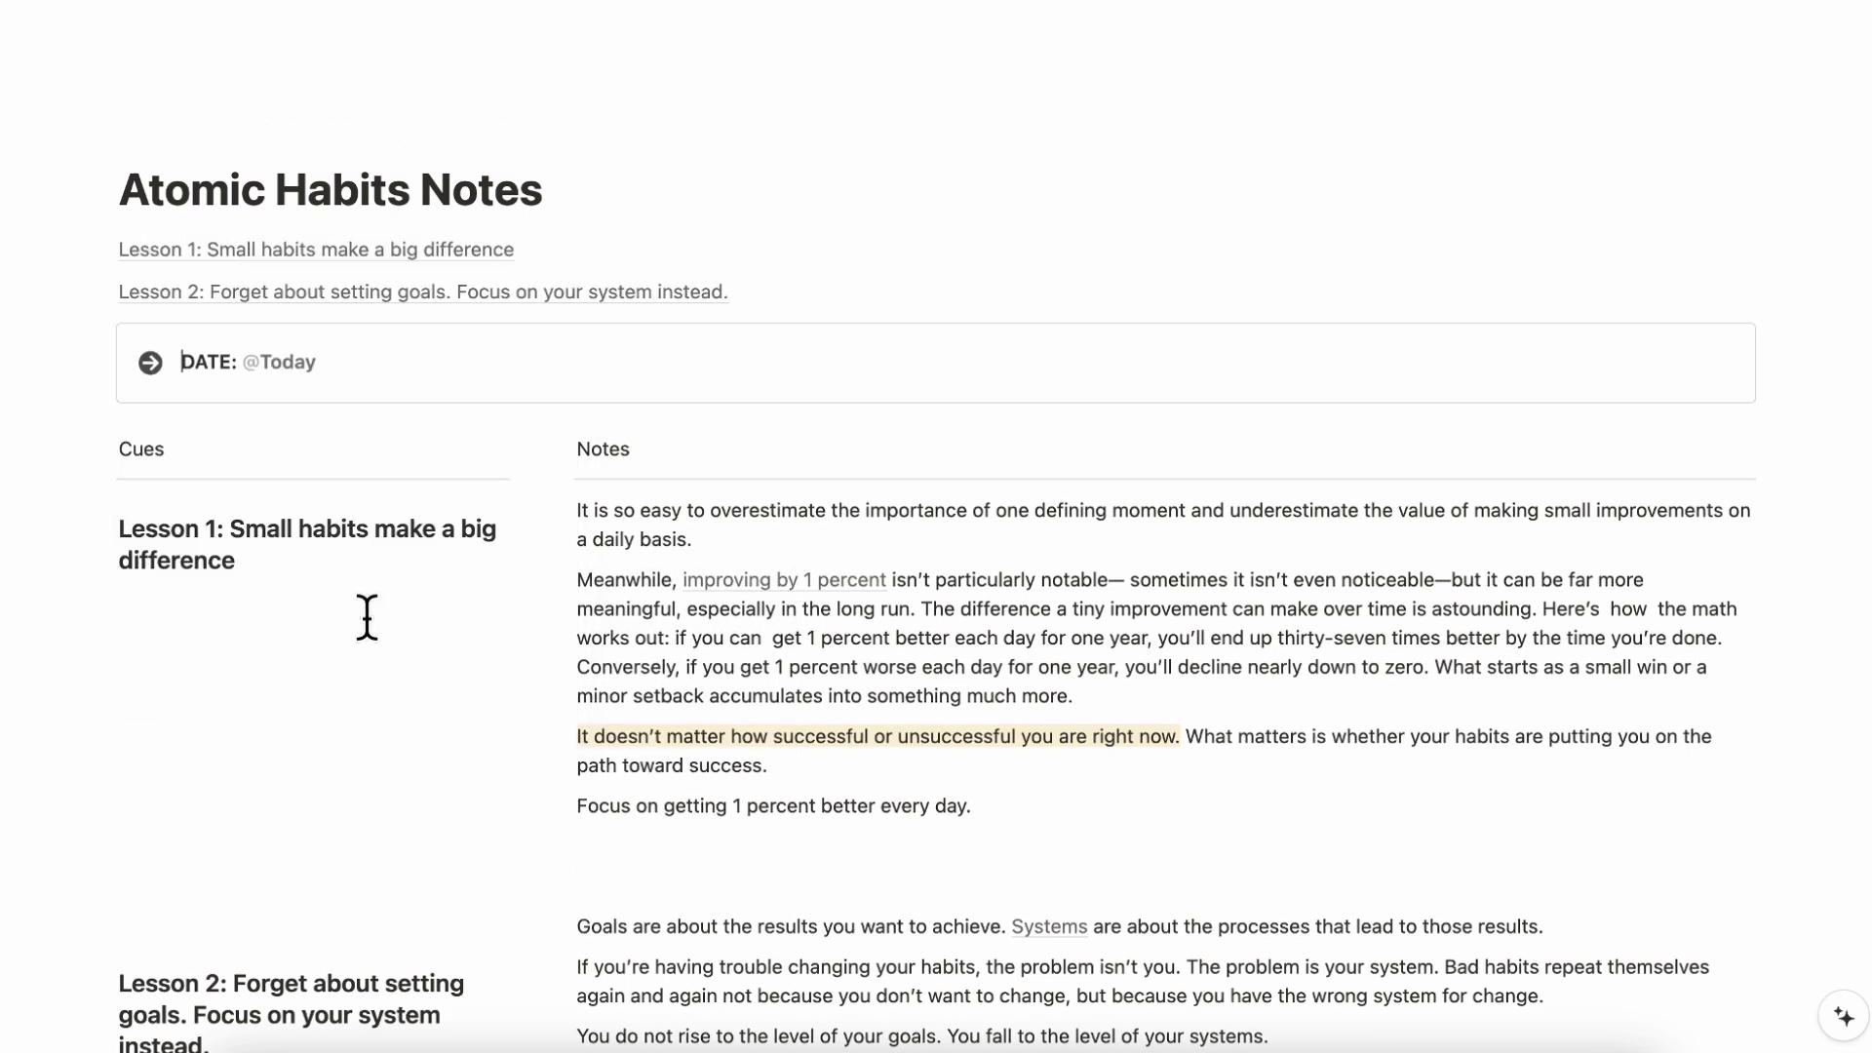
Test the table of contents by jumping back and forth between the Lesson 1 and Lesson 2 links.
{"action": "left_click", "coordinate": [378, 292]}
{"action": "left_click", "coordinate": [376, 250]}
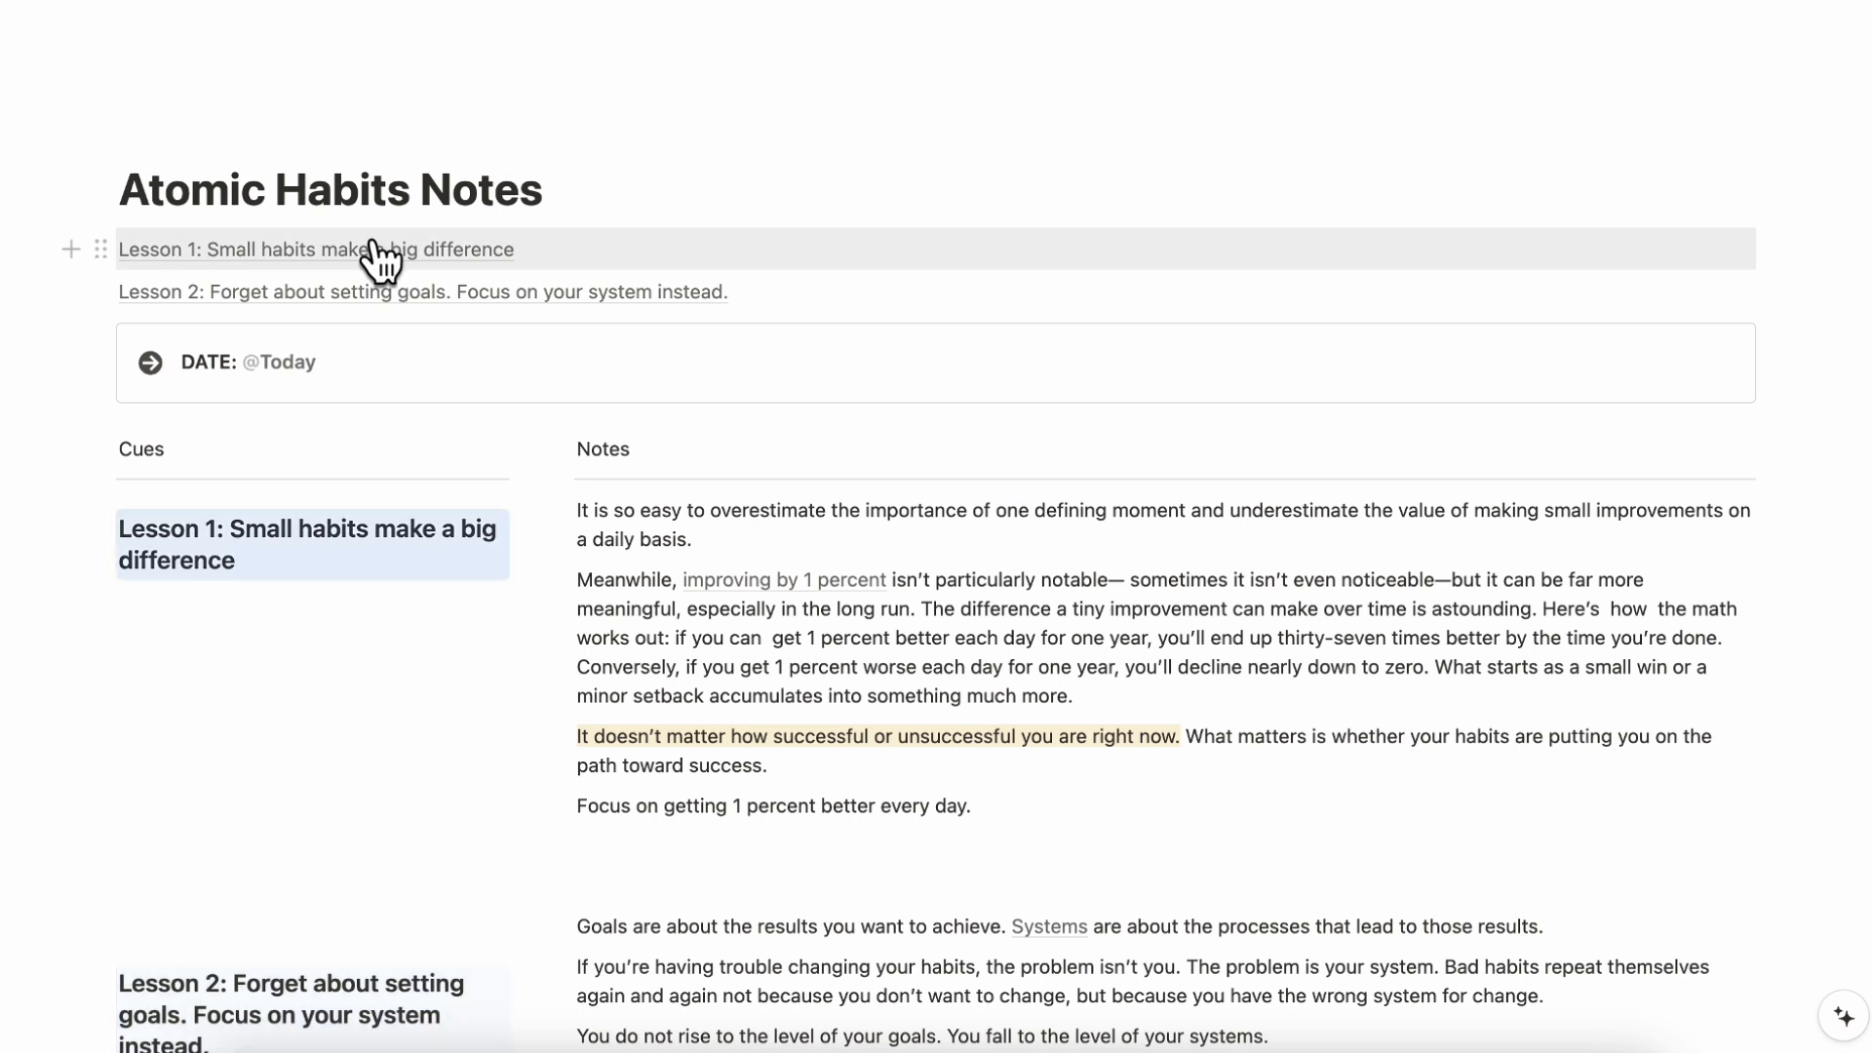
{"action": "left_click", "coordinate": [375, 292]}
{"action": "left_click", "coordinate": [378, 251]}
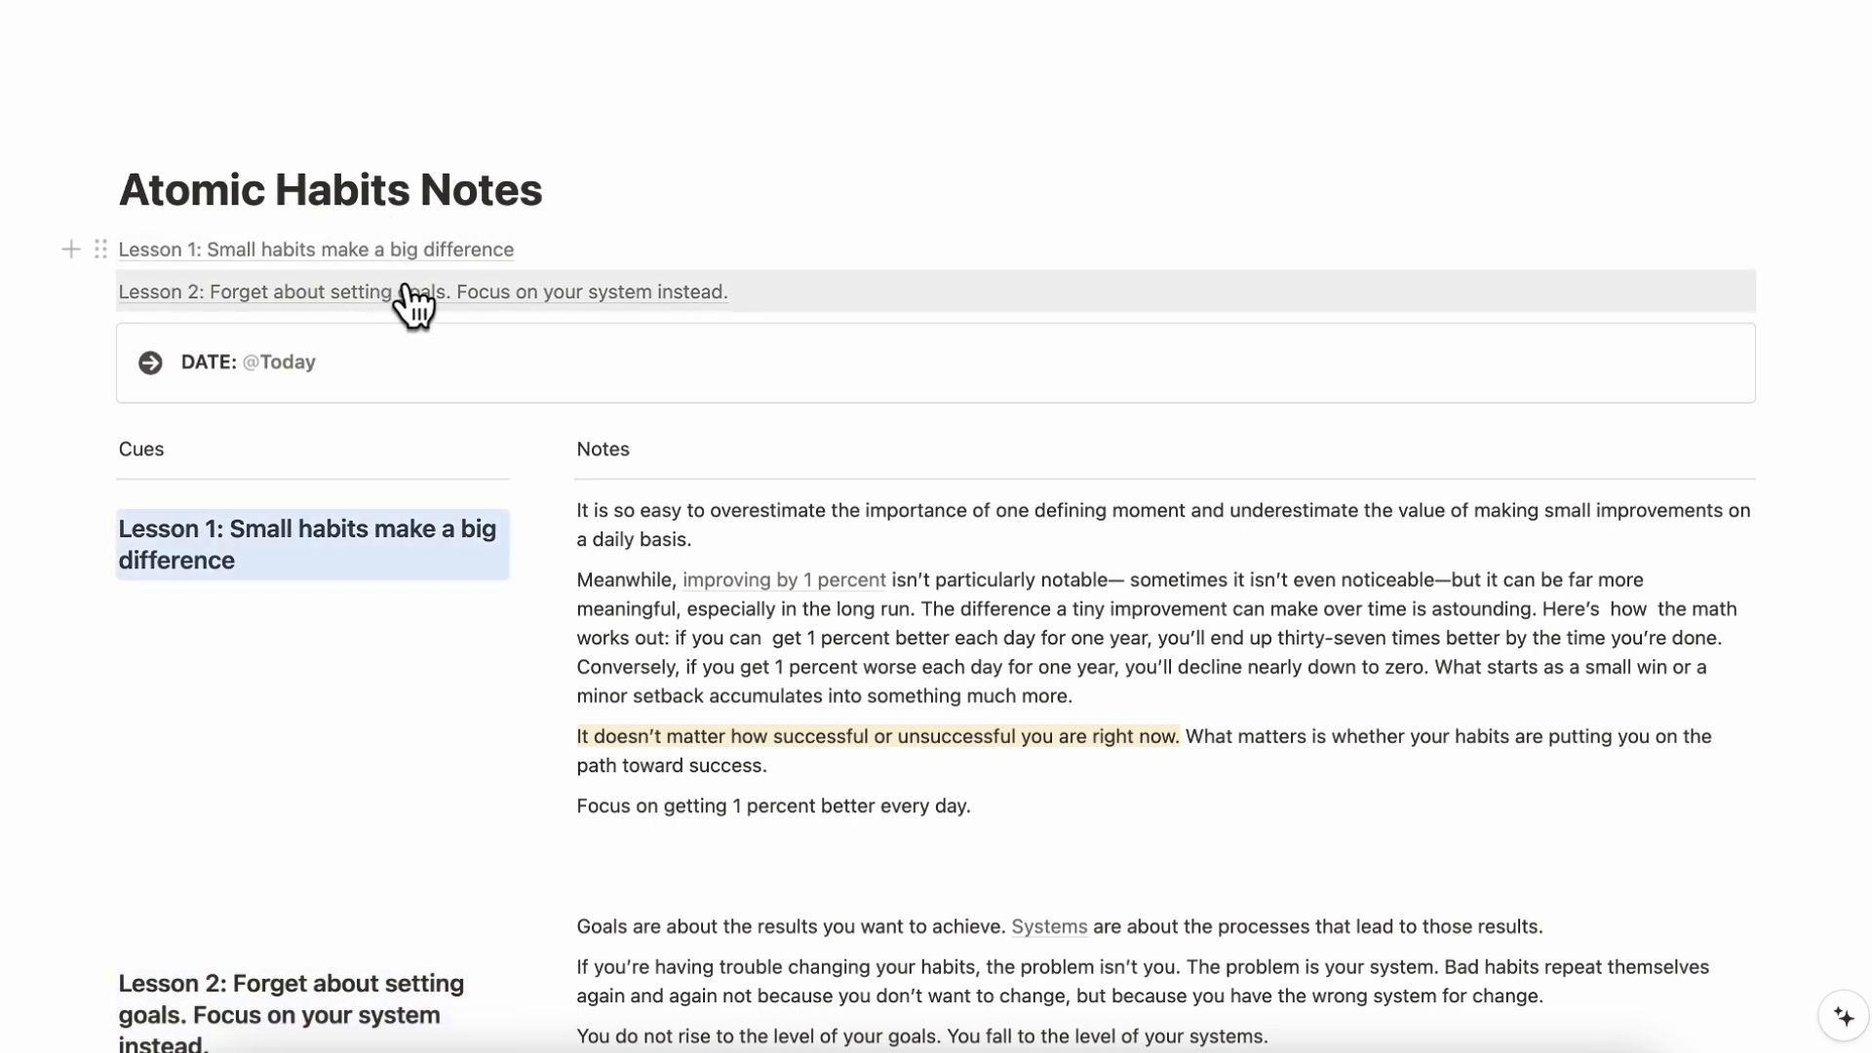
{"action": "left_click", "coordinate": [409, 293]}
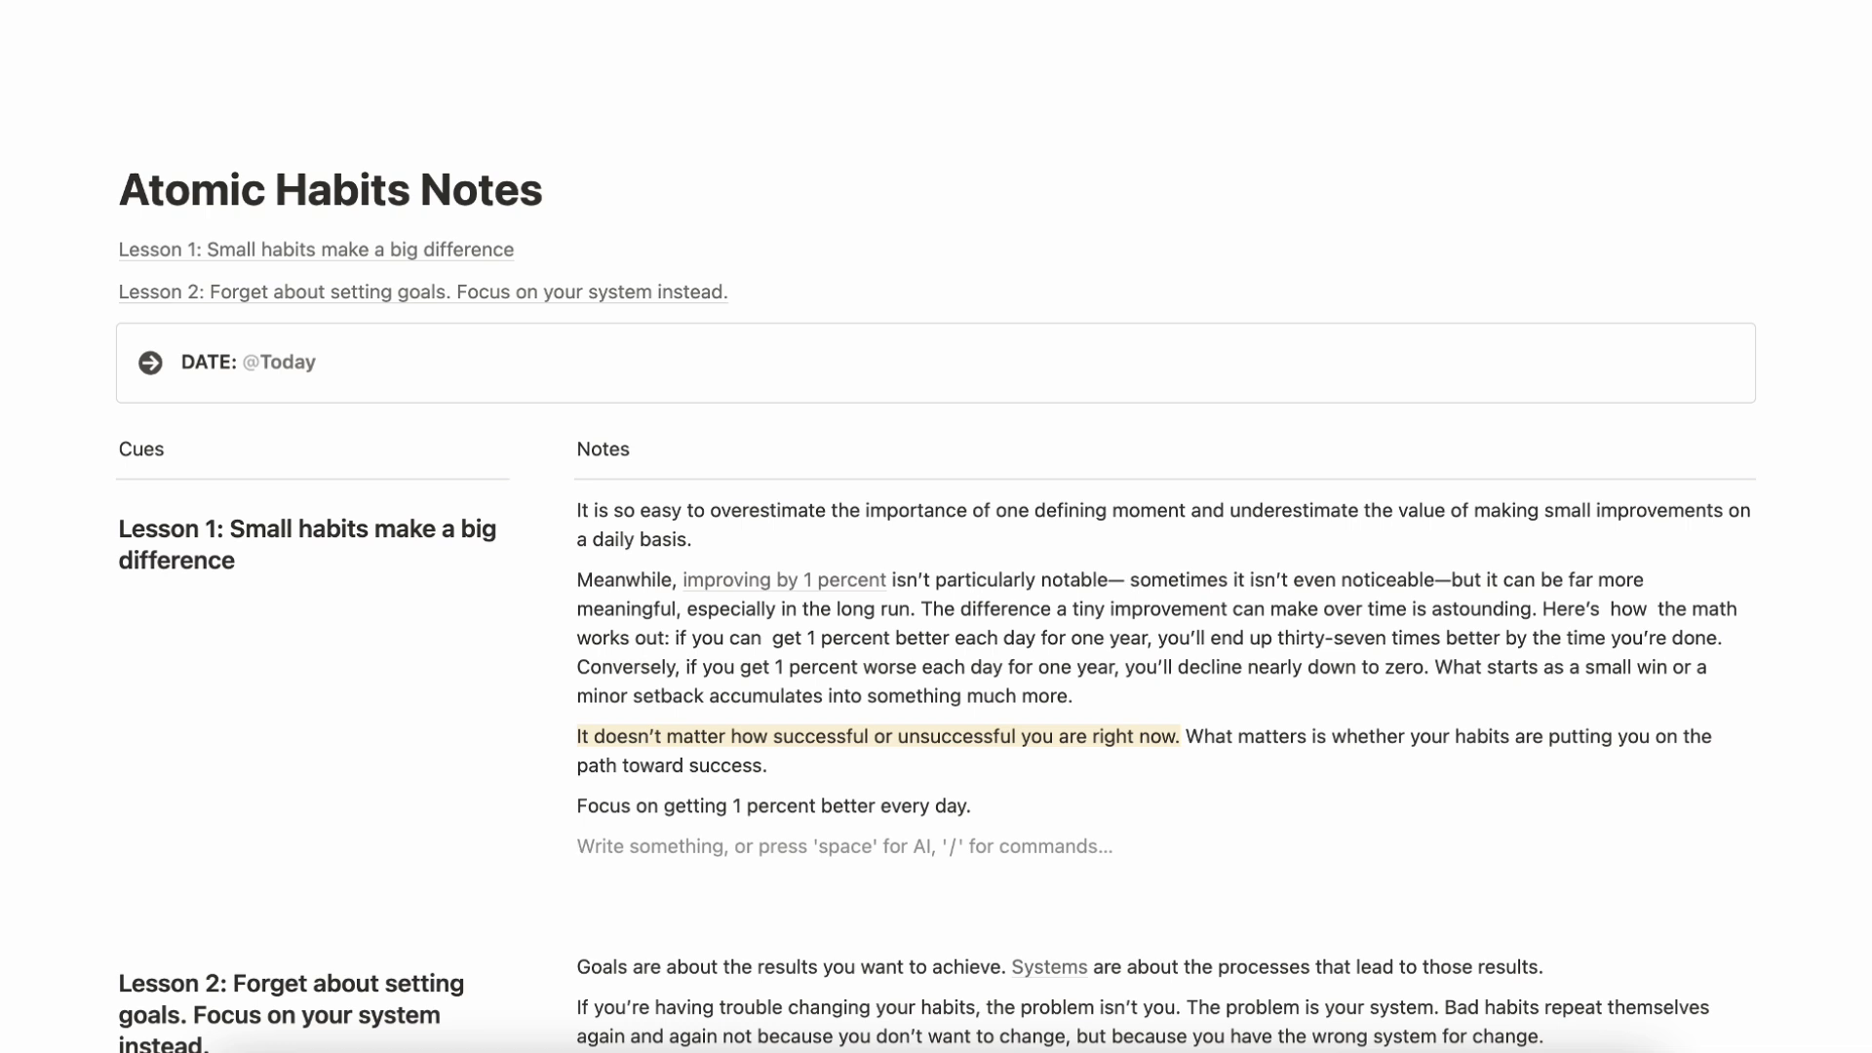
Look through the available embed types for the empty line below "Focus on getting 1 percent better every day.".
{"action": "type", "text": "/embed"}
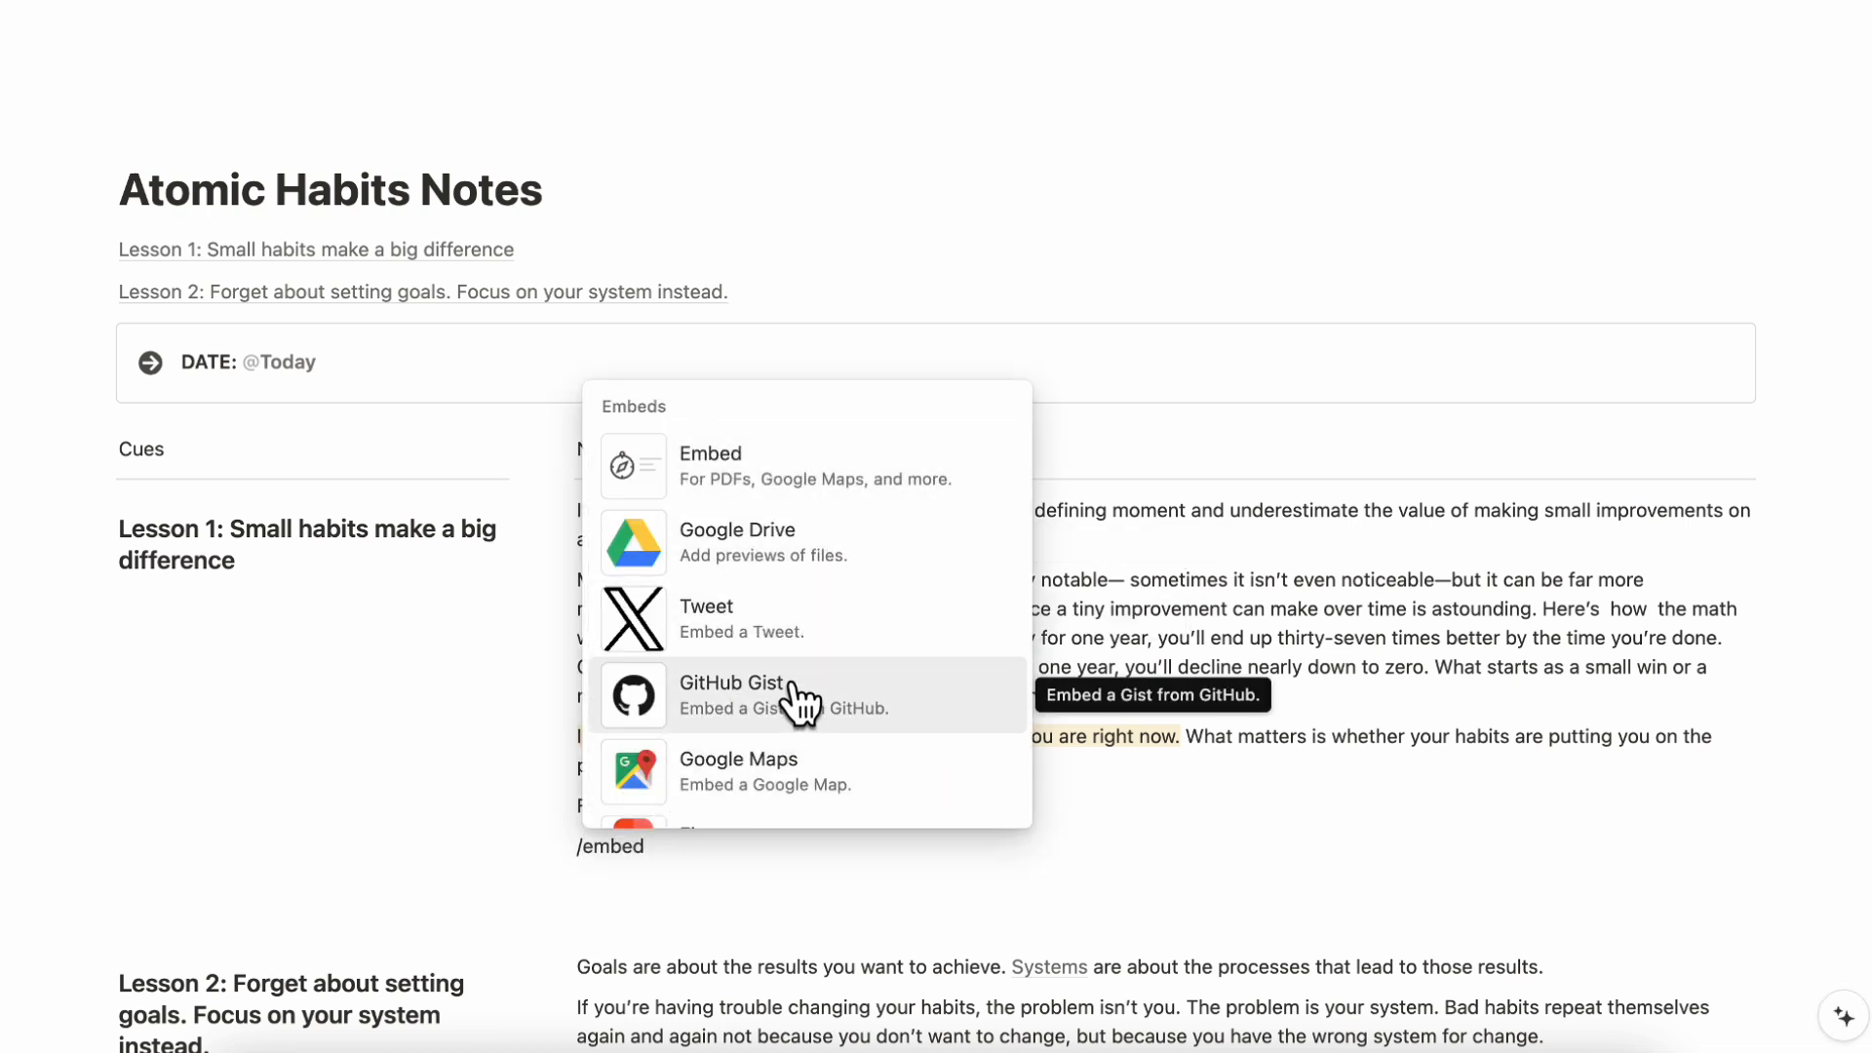
{"action": "scroll", "coordinate": [865, 693], "scroll_direction": "down", "scroll_amount": 3}
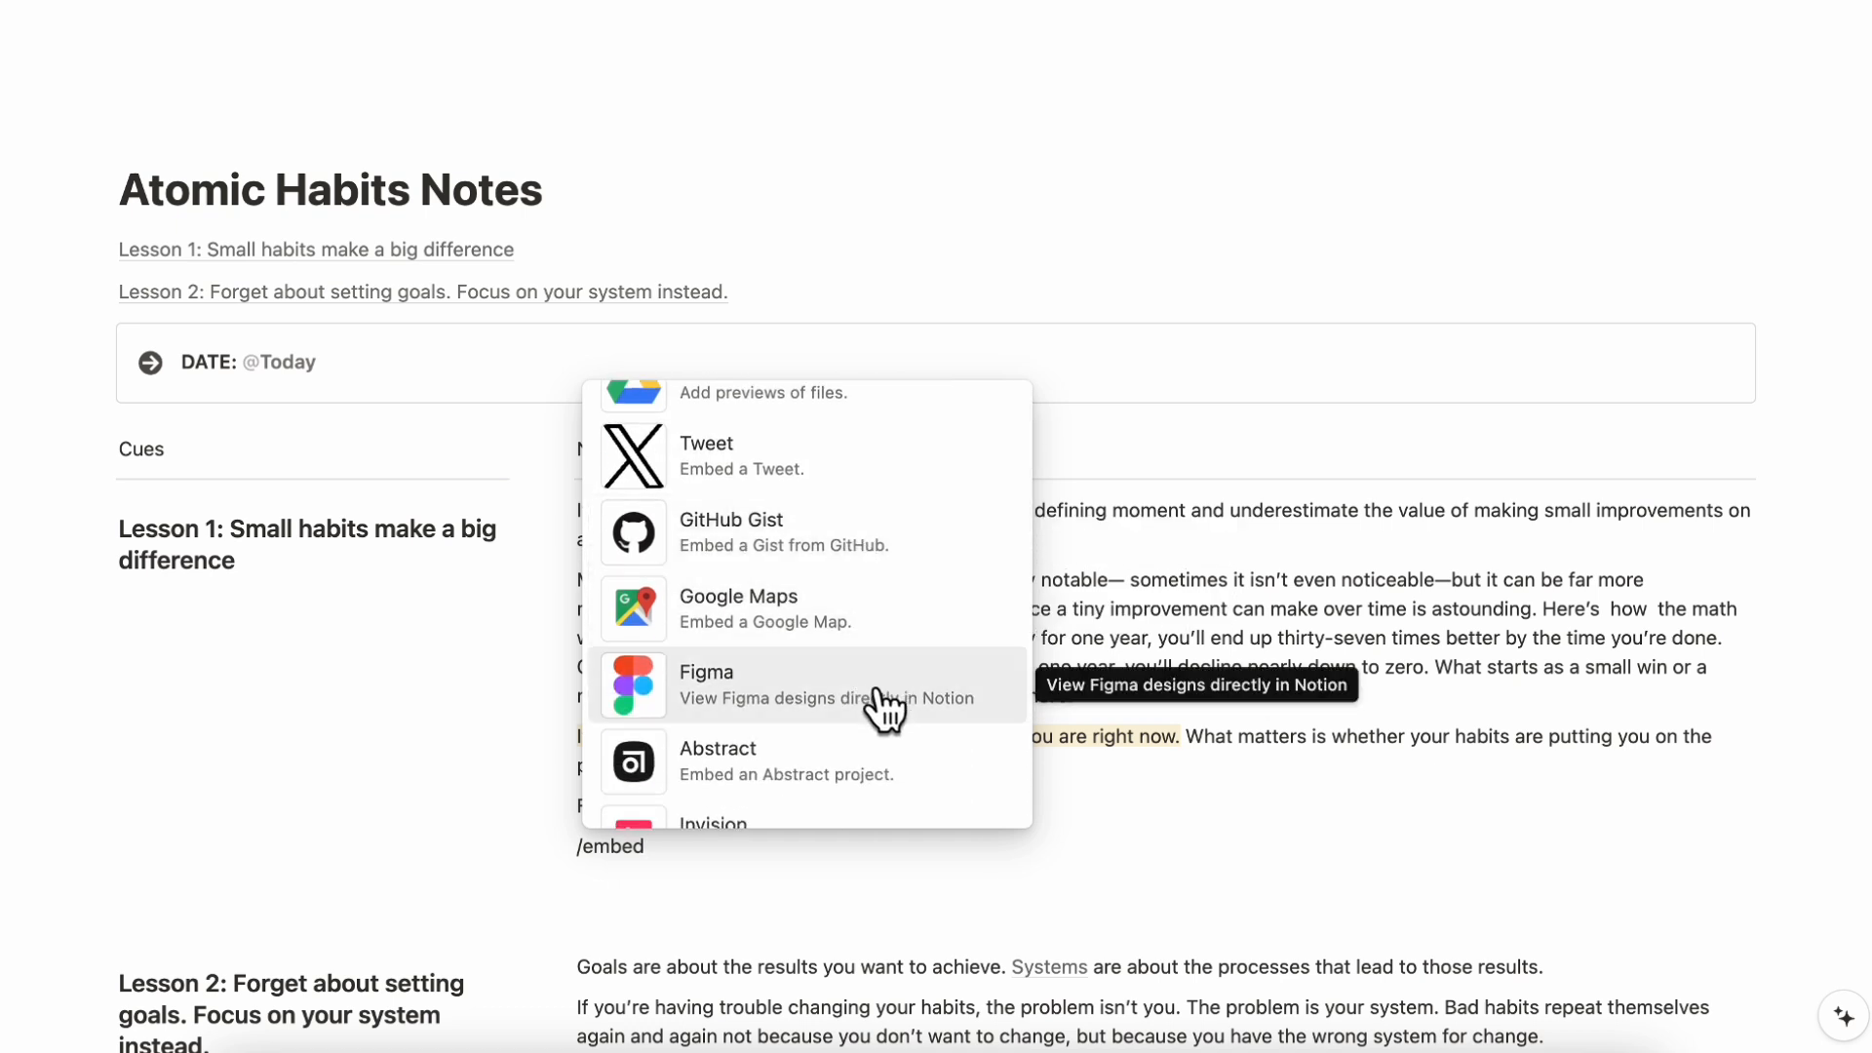
{"action": "scroll", "coordinate": [877, 702], "scroll_direction": "down", "scroll_amount": 10}
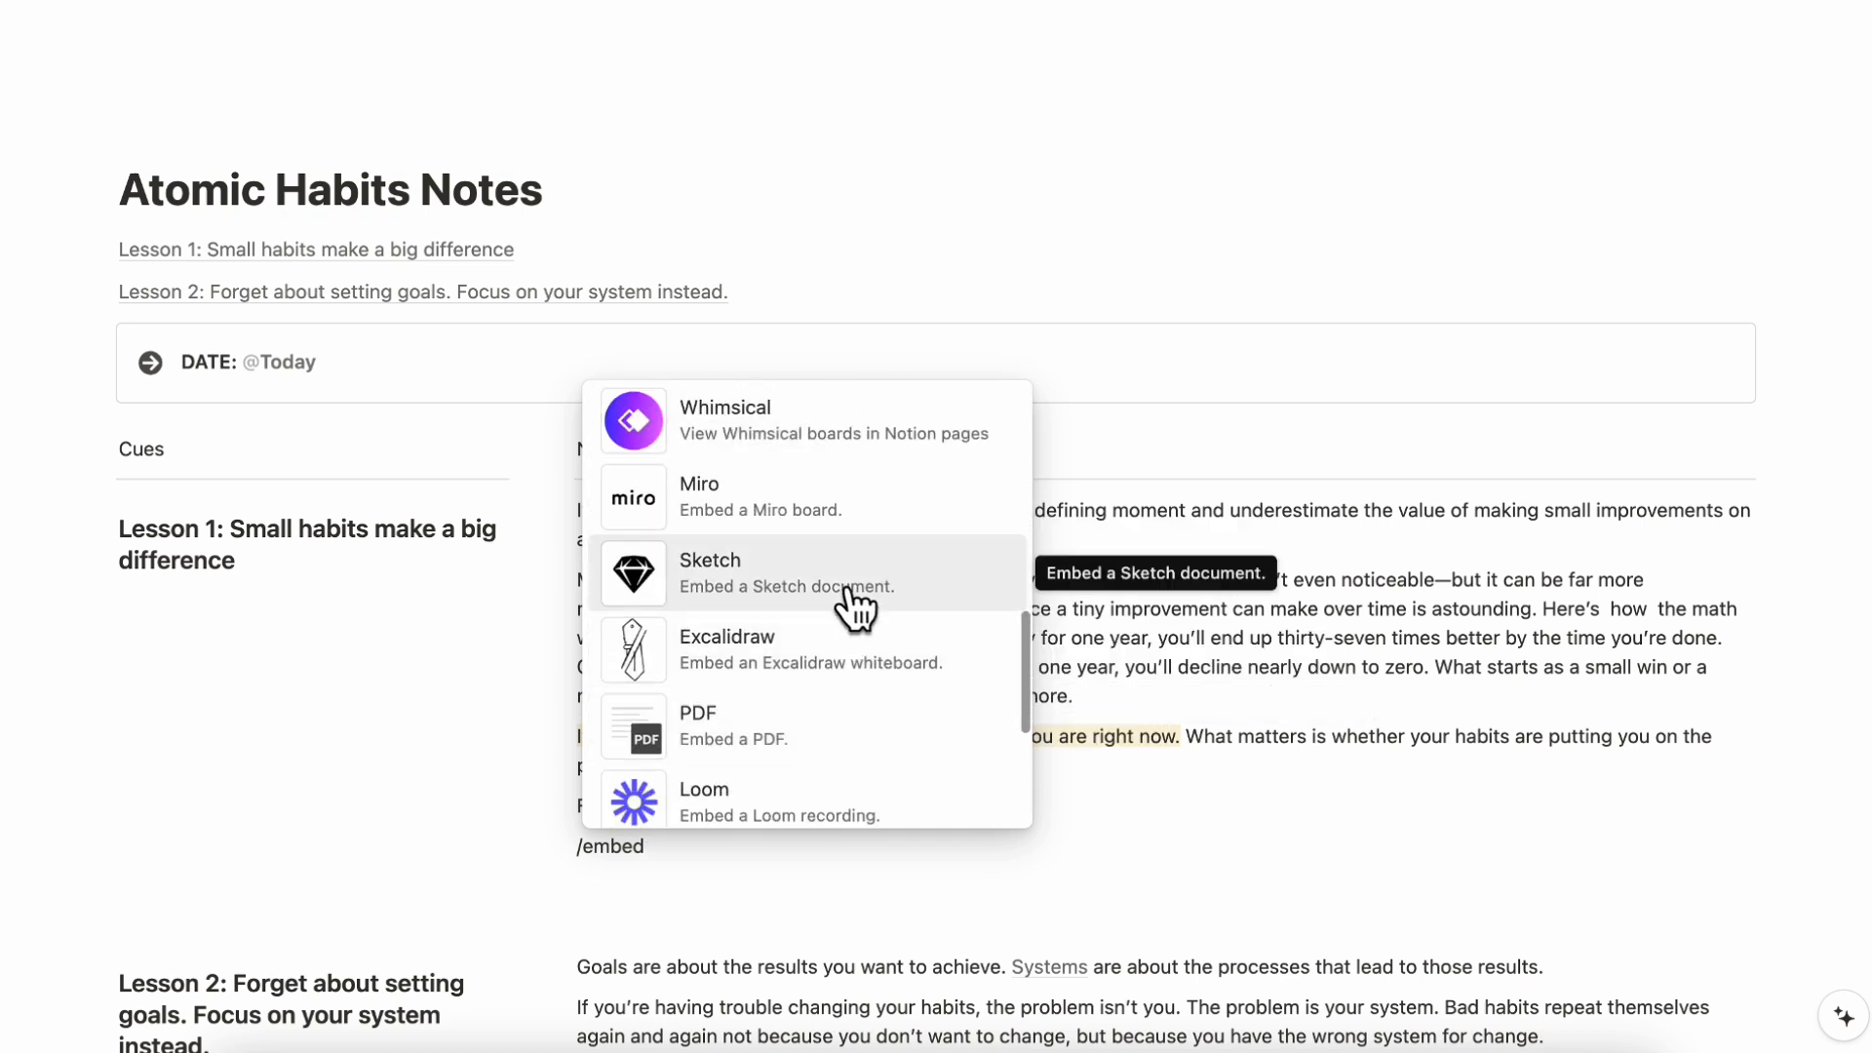
{"action": "scroll", "coordinate": [856, 610], "scroll_direction": "down", "scroll_amount": 5}
{"action": "scroll", "coordinate": [856, 611], "scroll_direction": "down", "scroll_amount": 7}
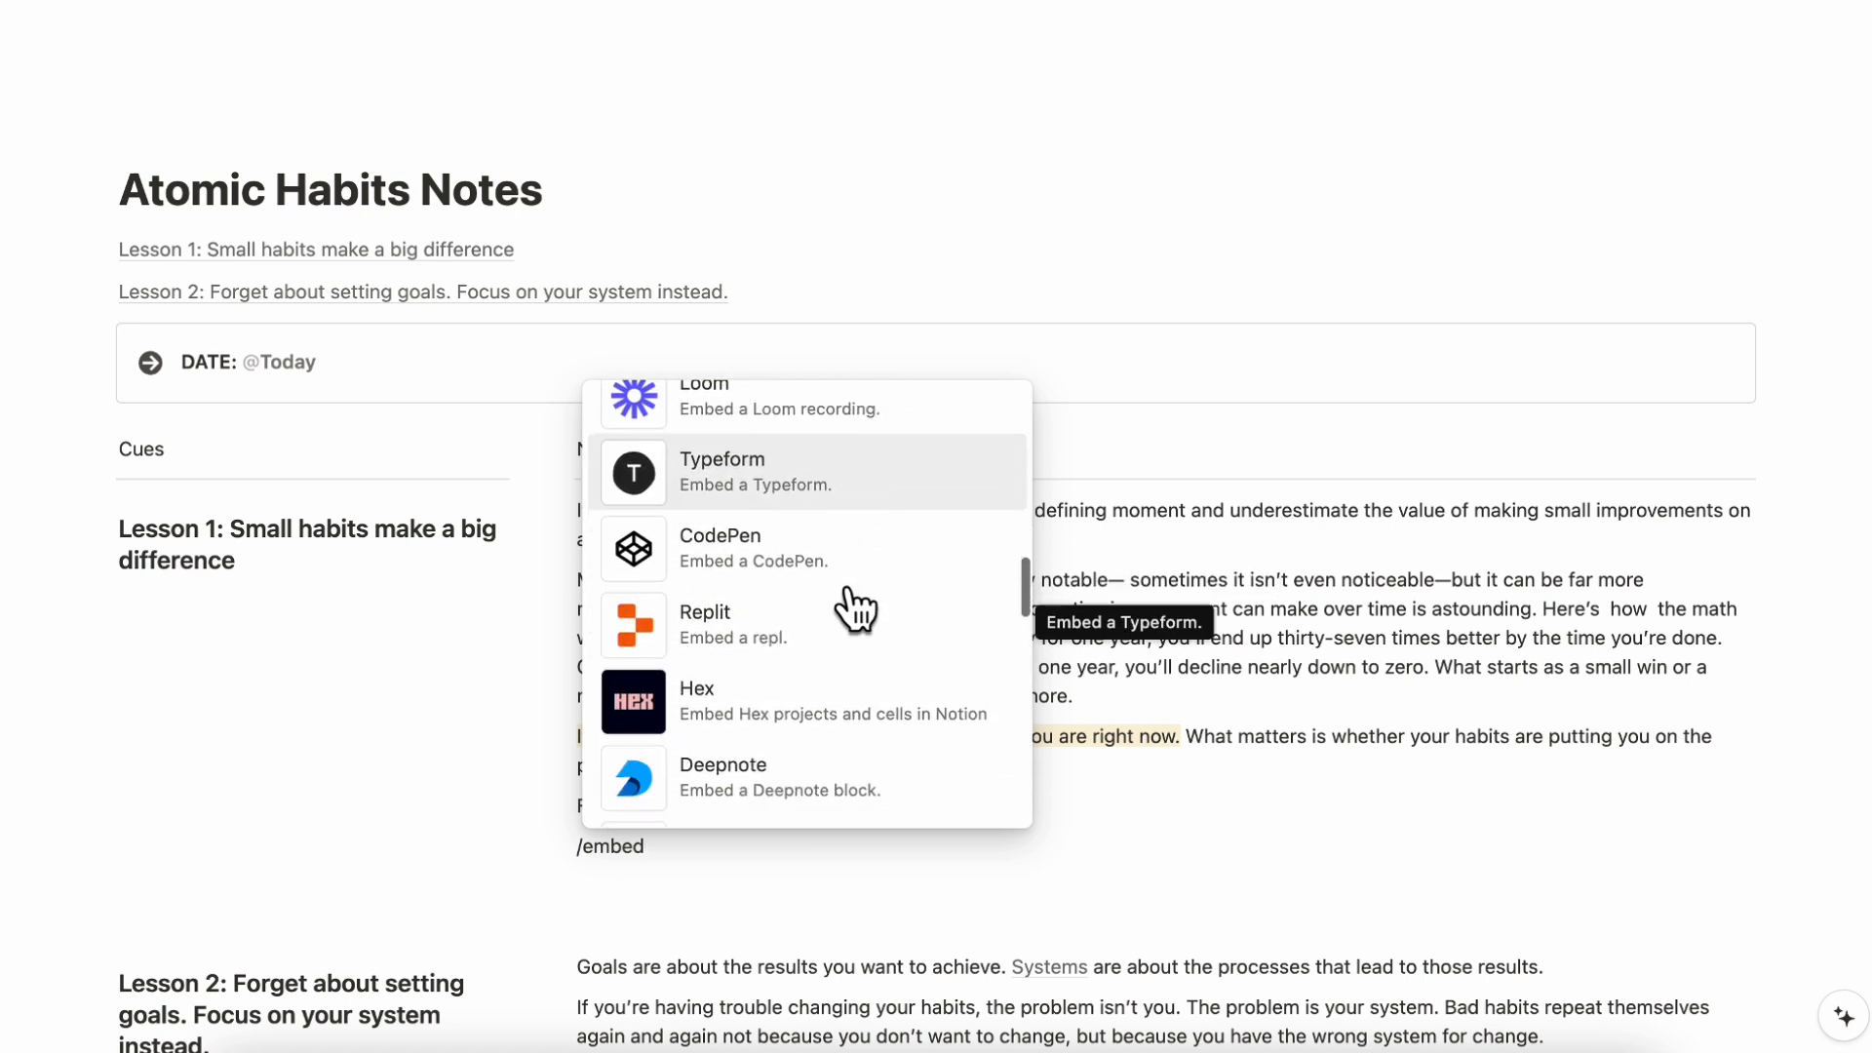
{"action": "scroll", "coordinate": [856, 610], "scroll_direction": "down", "scroll_amount": 20}
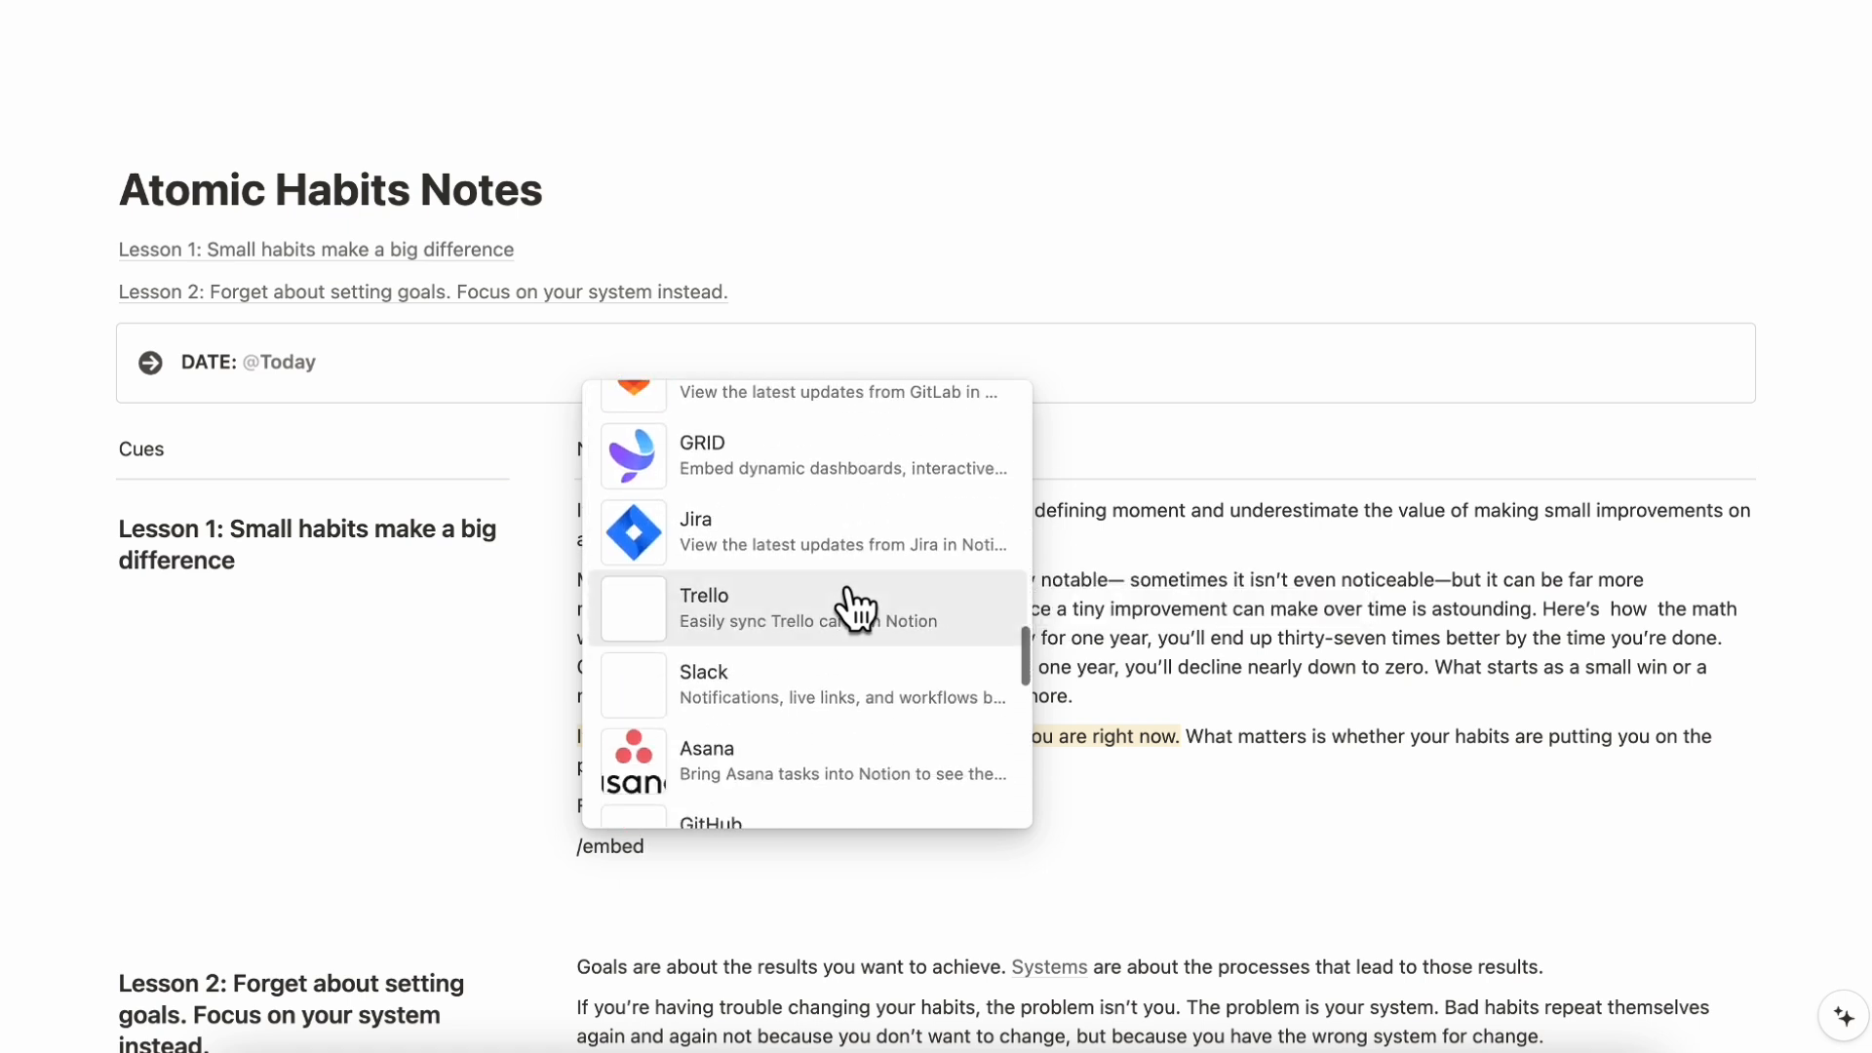
{"action": "scroll", "coordinate": [856, 611], "scroll_direction": "down", "scroll_amount": 10}
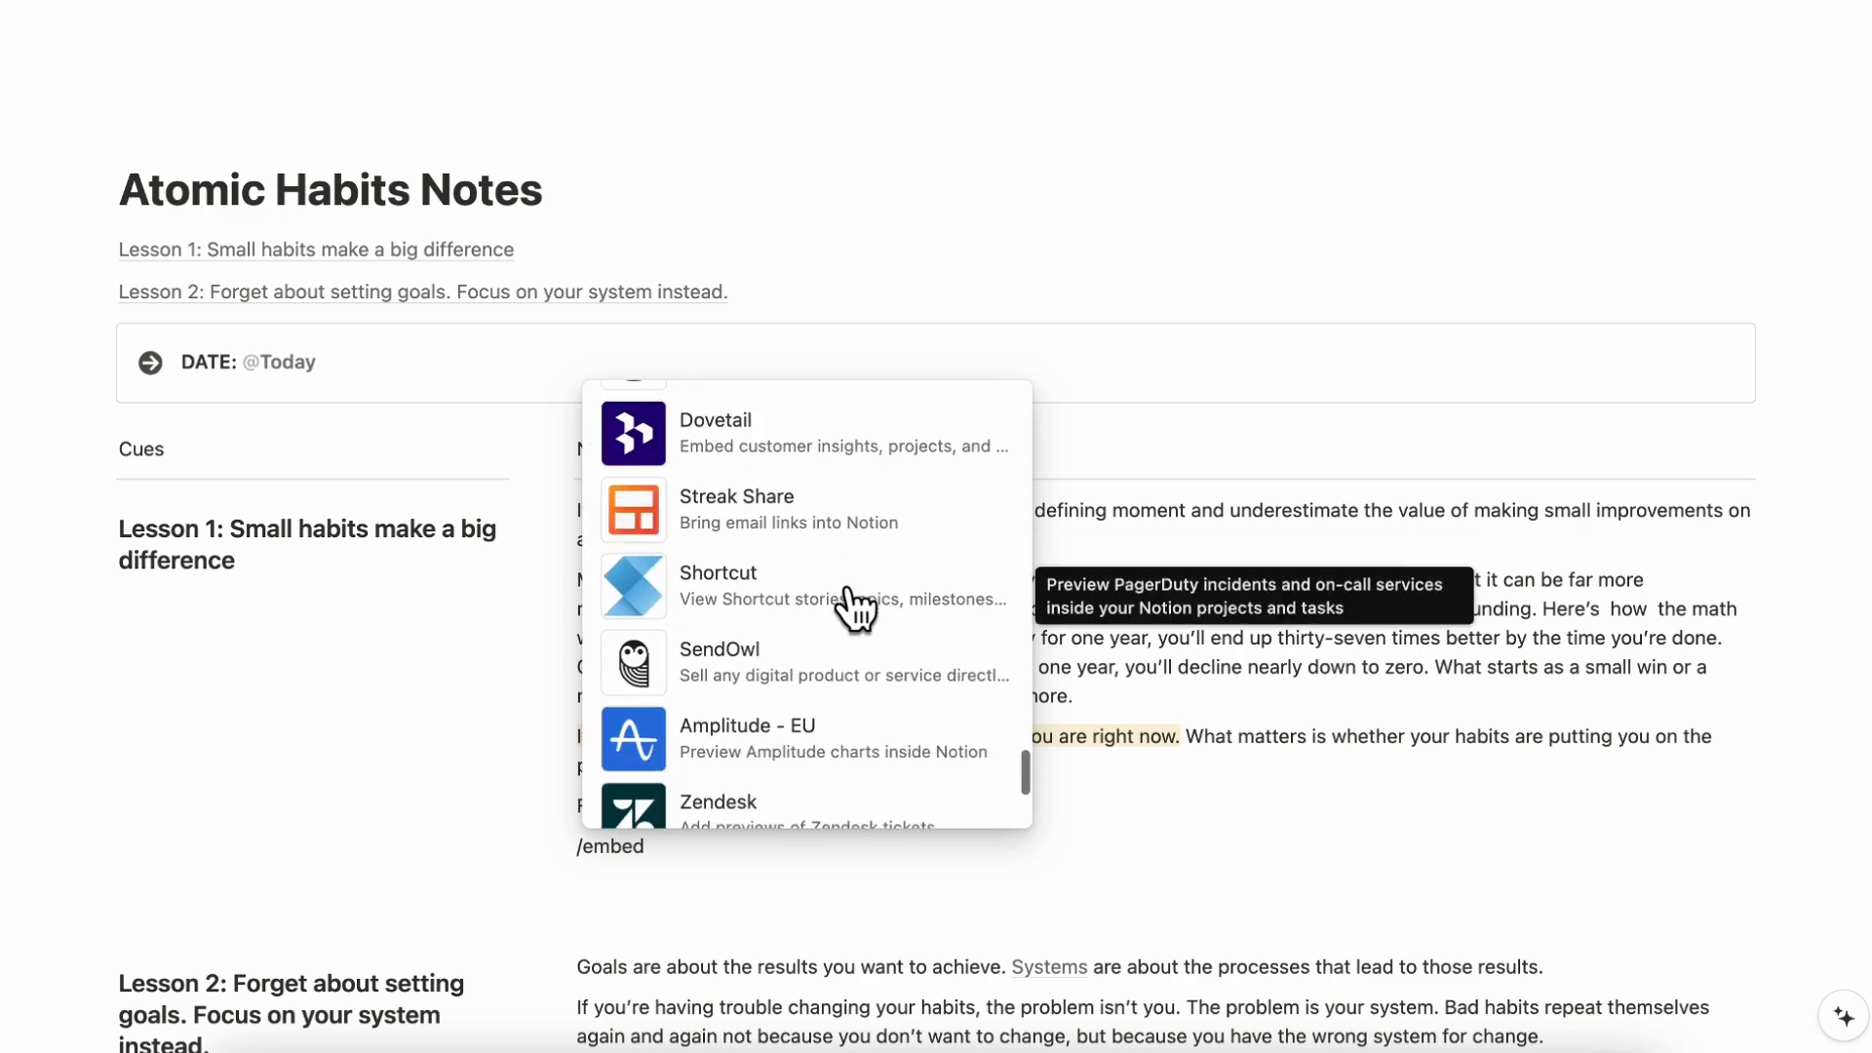
{"action": "scroll", "coordinate": [854, 610], "scroll_direction": "up", "scroll_amount": 20}
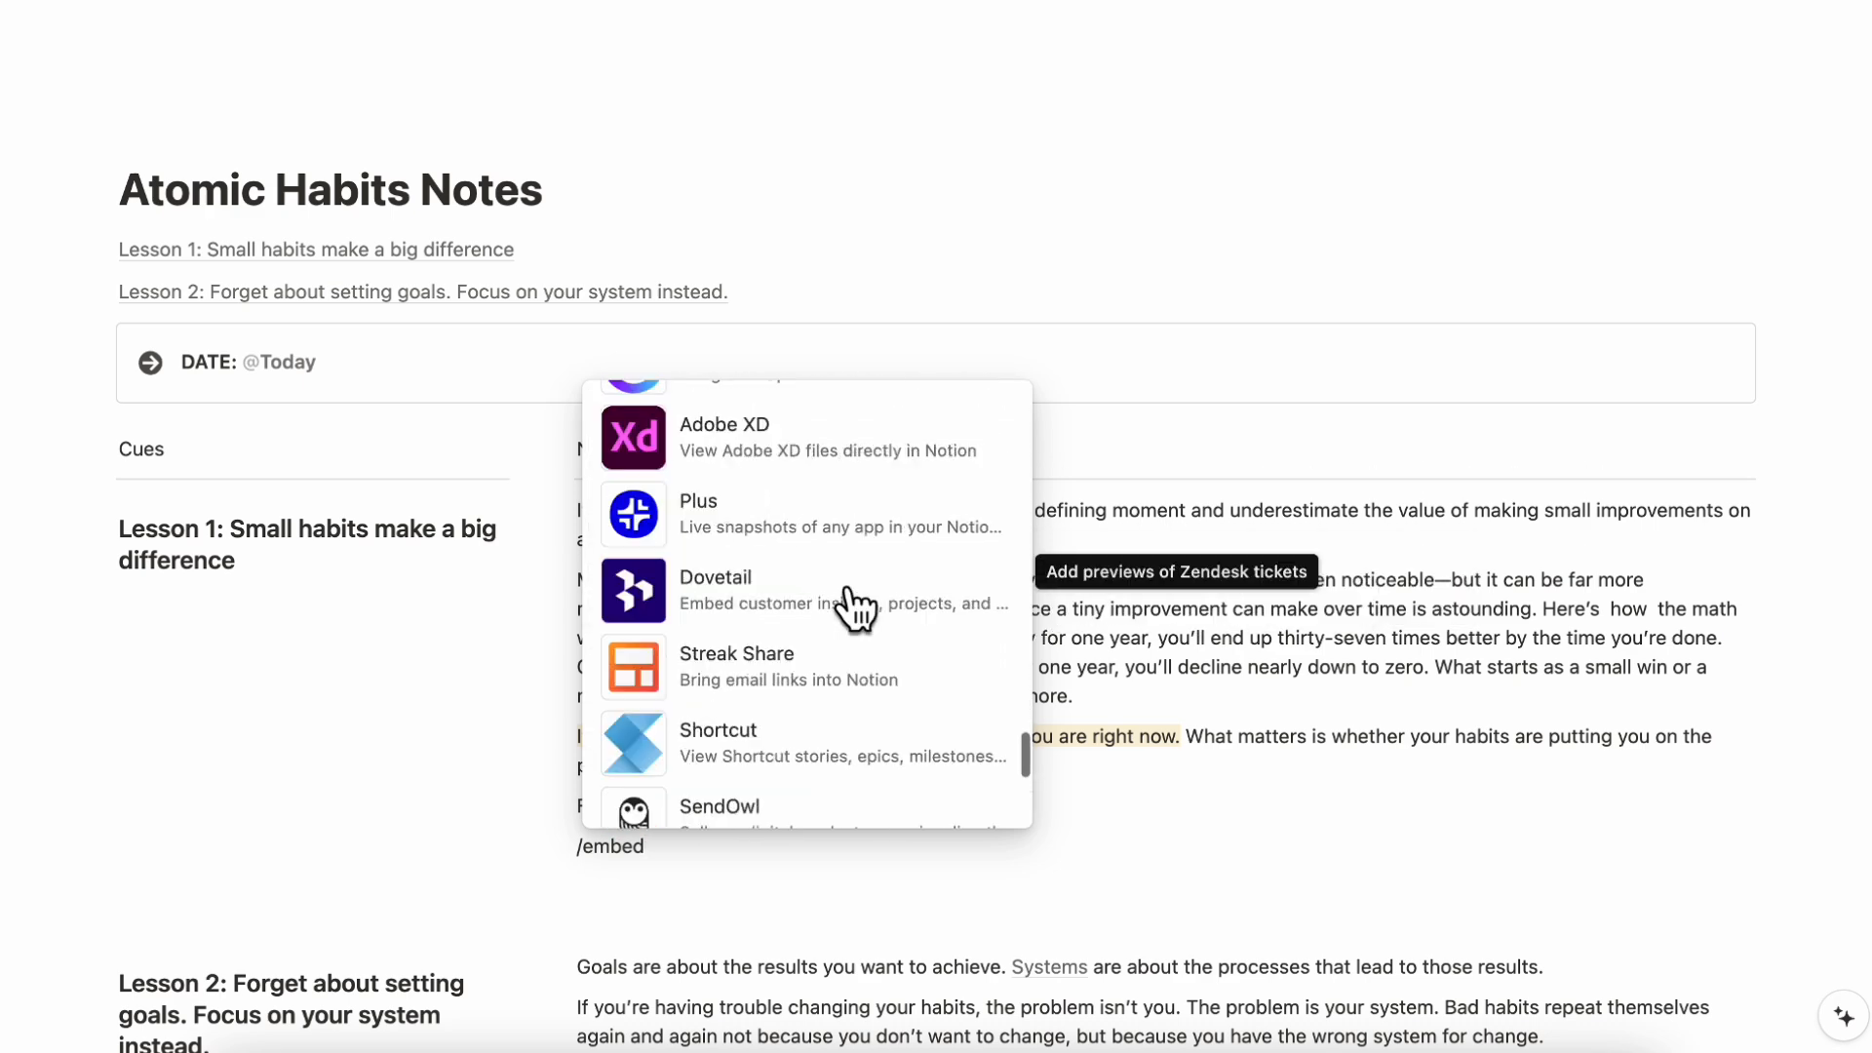